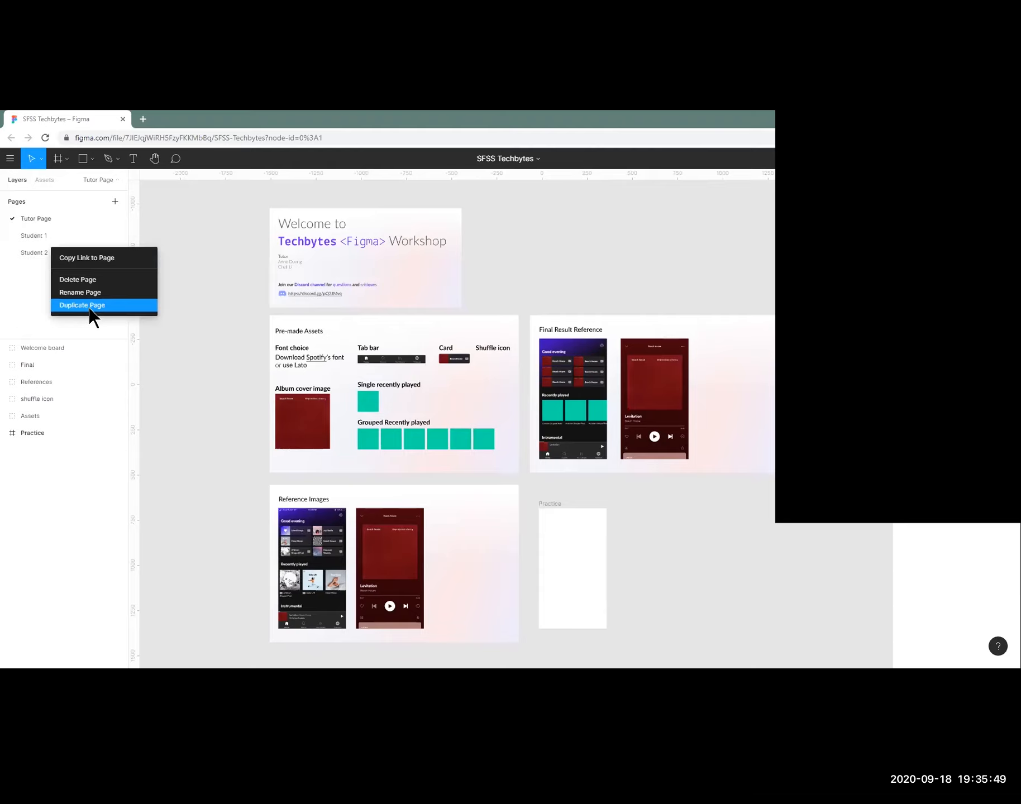
# Paste the screenshot of the page context menu onto the canvas and place it left of the Welcome board.
pyautogui.click(90, 308)
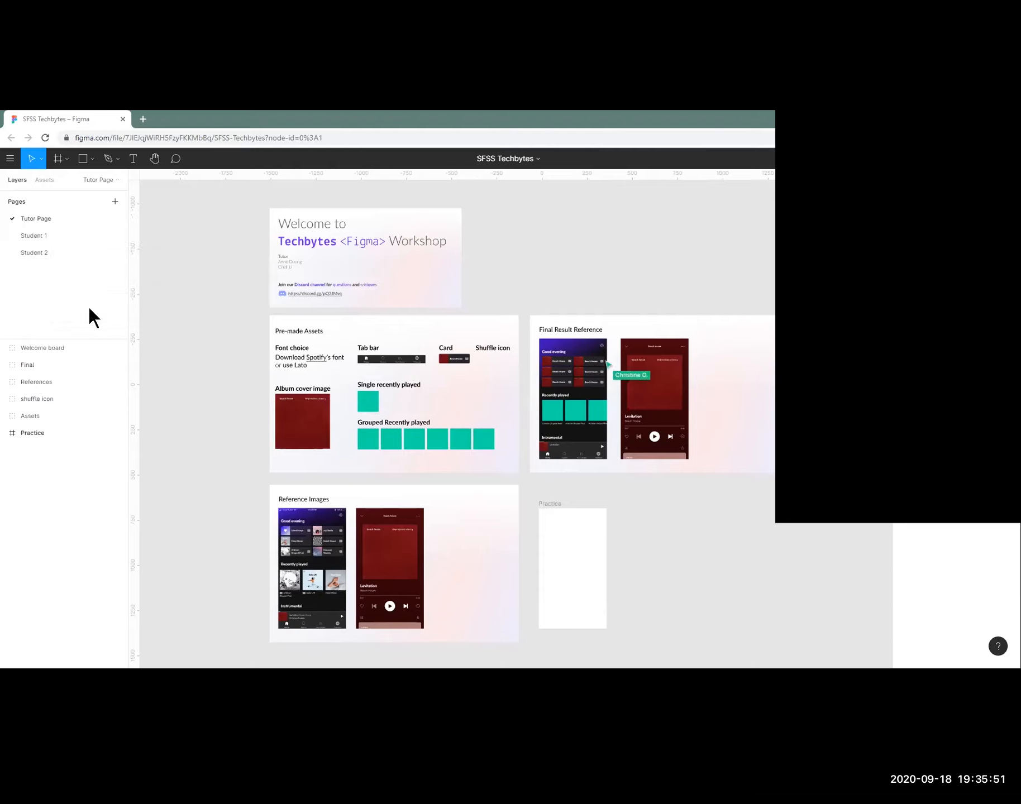
pyautogui.hscroll(-4, 510, 419)
pyautogui.hotkey('ctrl', 'v')
pyautogui.moveTo(511, 419); pyautogui.dragTo(439, 359)
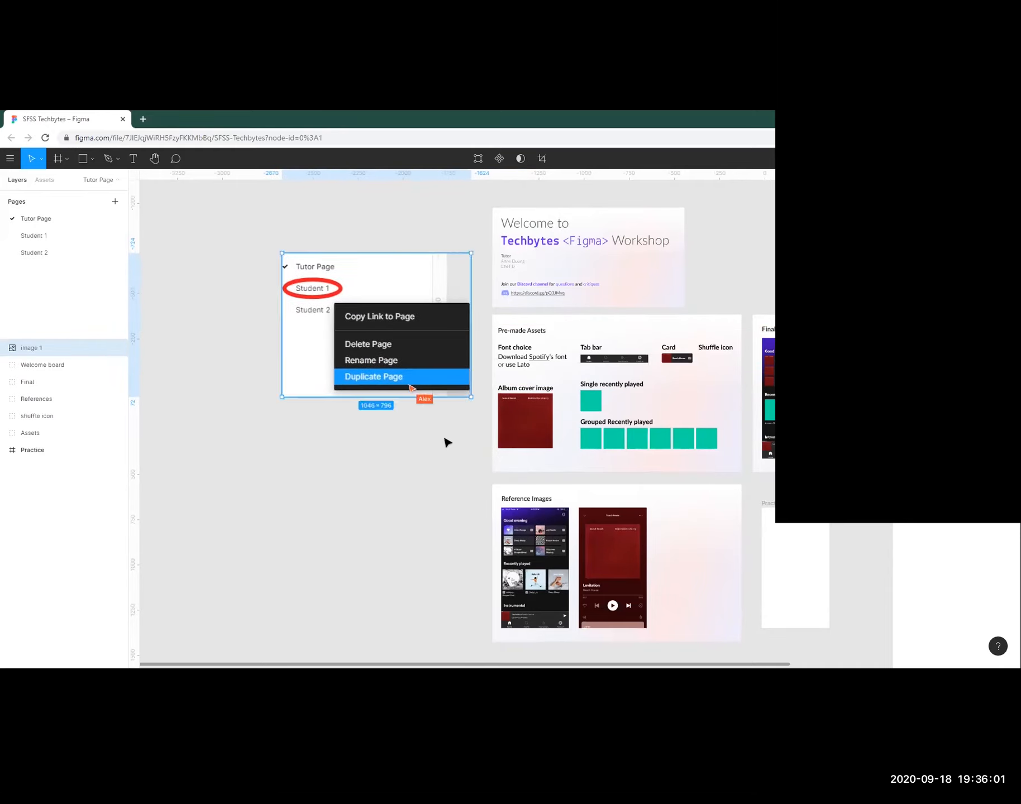
pyautogui.click(444, 438)
pyautogui.scroll(-1, 447, 421)
pyautogui.moveTo(447, 421); pyautogui.dragTo(372, 435)
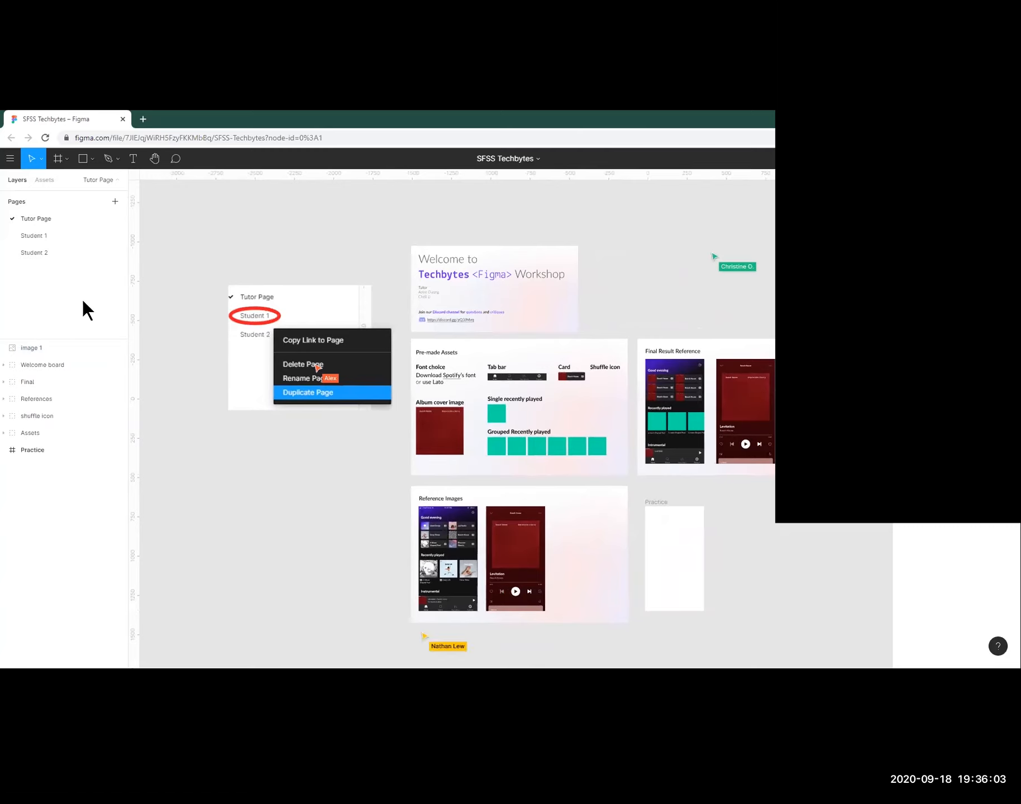
pyautogui.rightClick(41, 252)
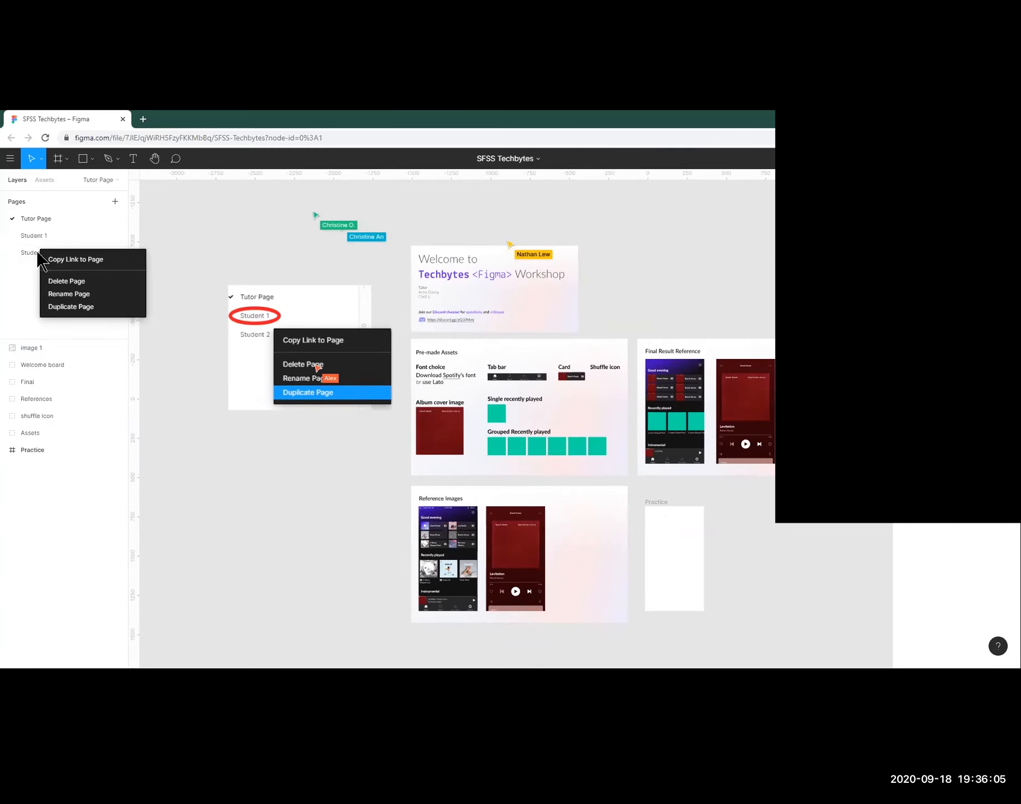
pyautogui.click(31, 292)
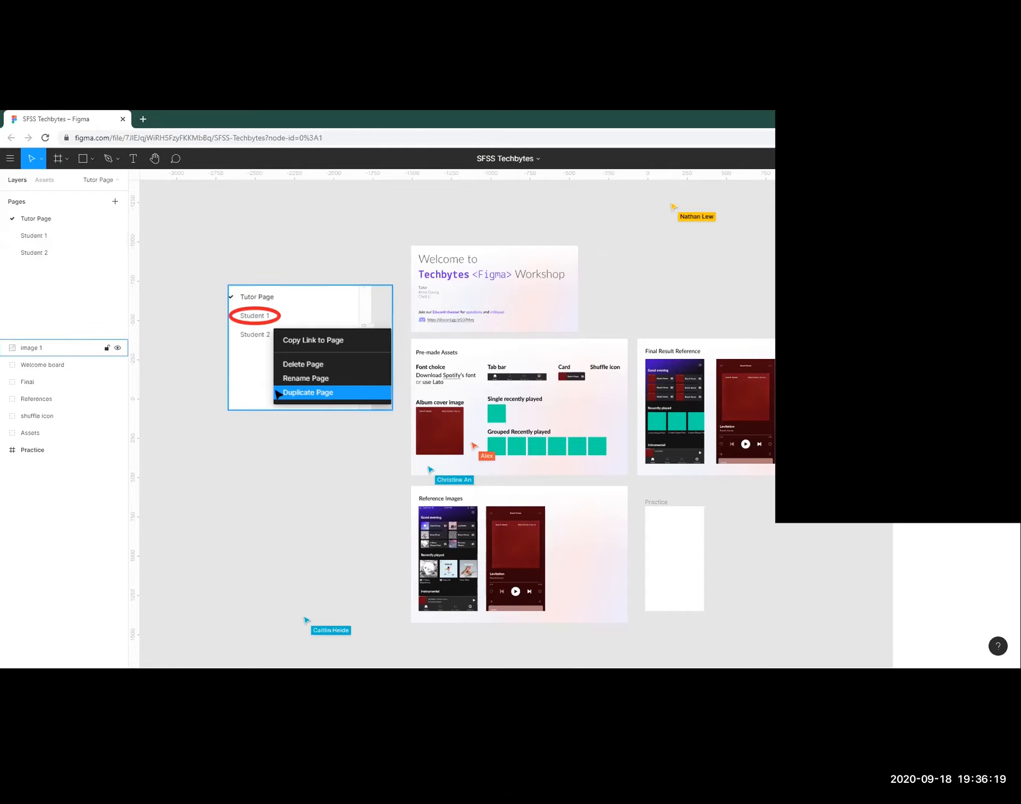
# Add the caption "Duplicate the page and change to your name!" below the pasted screenshot, with the font size enlarged to a readable size.
pyautogui.click(133, 158)
pyautogui.moveTo(231, 413); pyautogui.dragTo(376, 432)
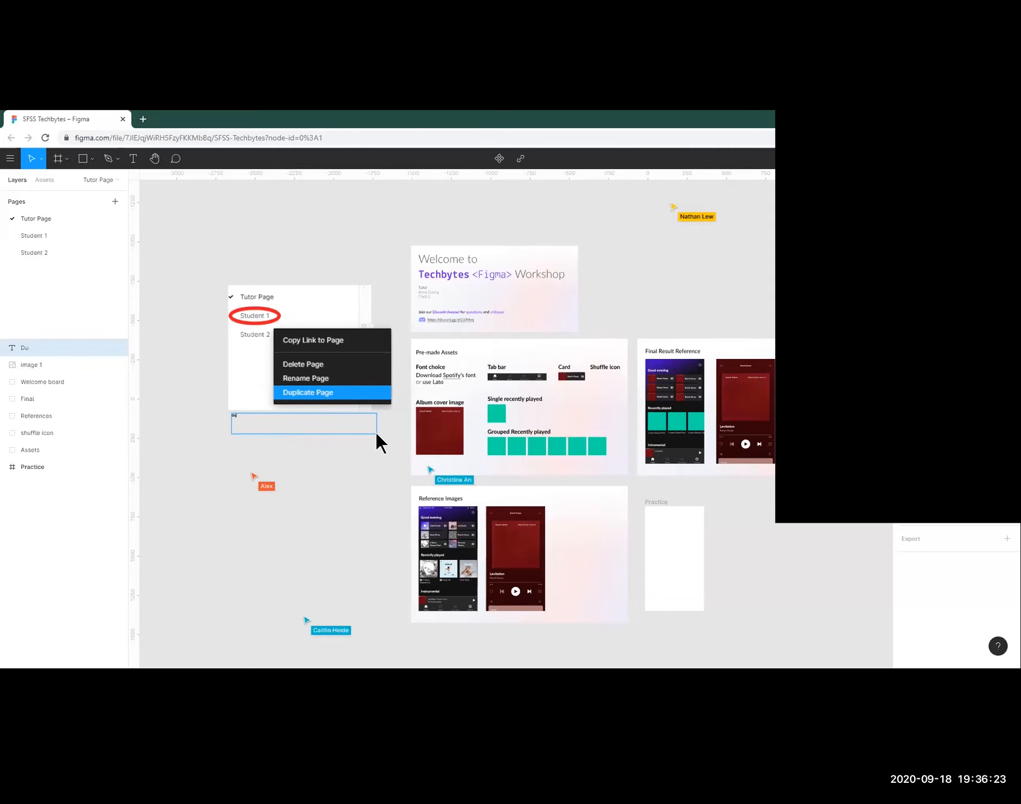
pyautogui.write('Du')
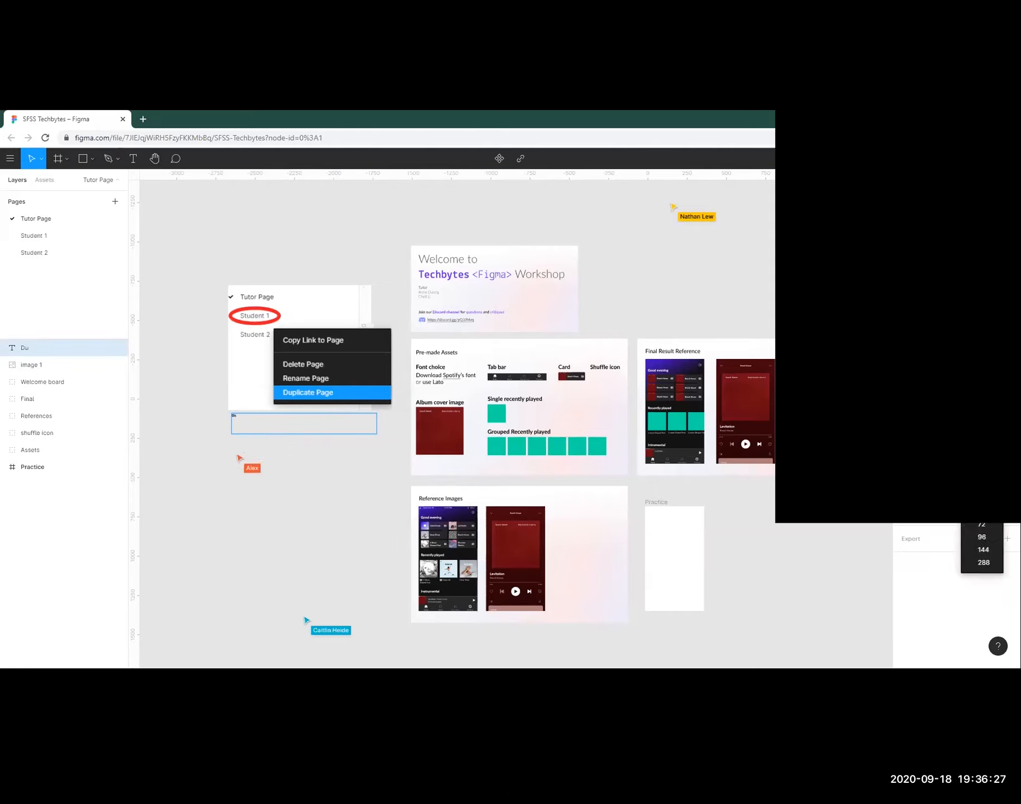
pyautogui.press('Escape')
pyautogui.press('Return')
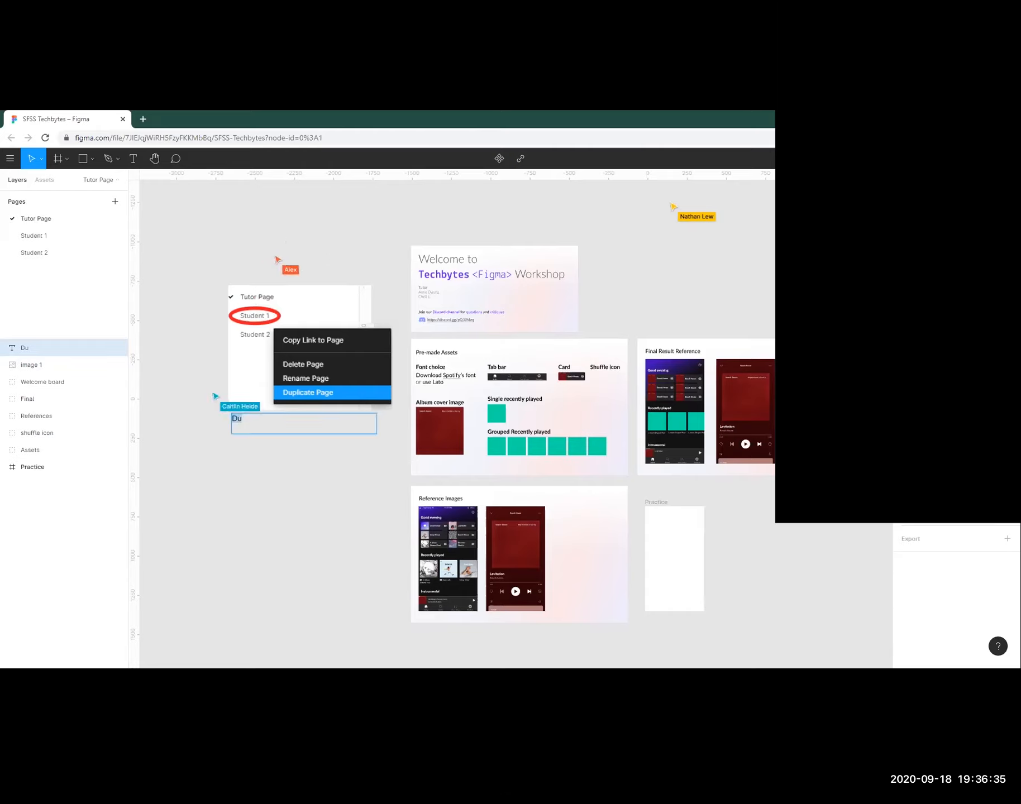
pyautogui.write('plicate')
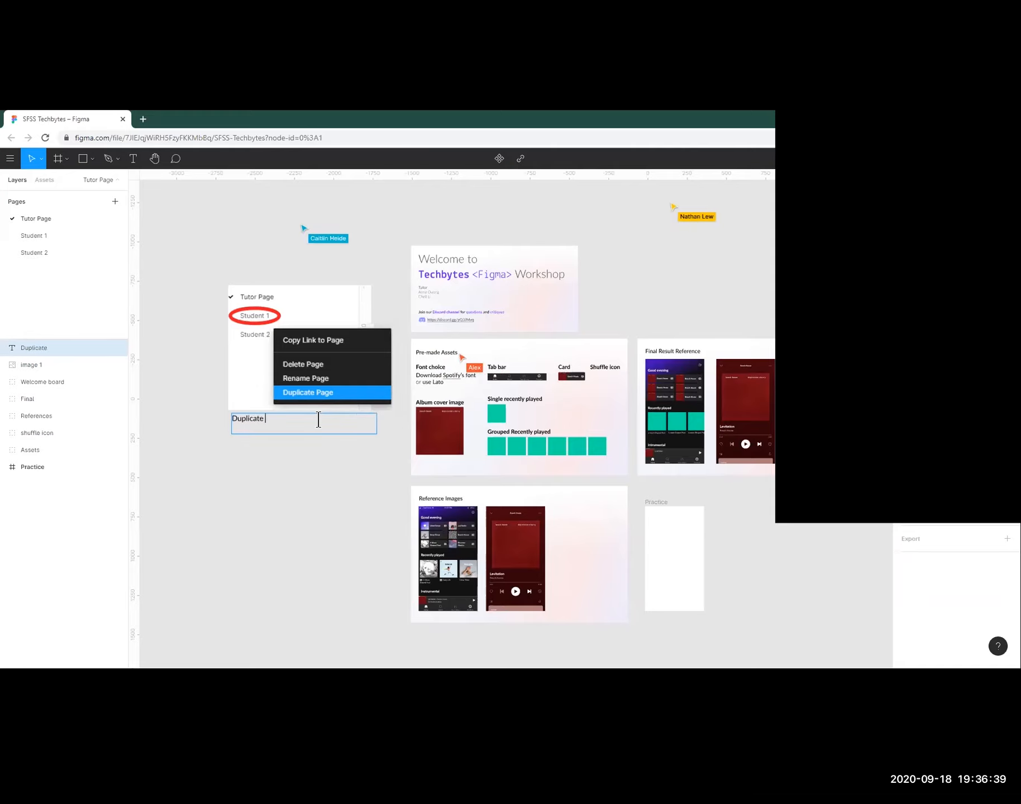
pyautogui.write(' the page a')
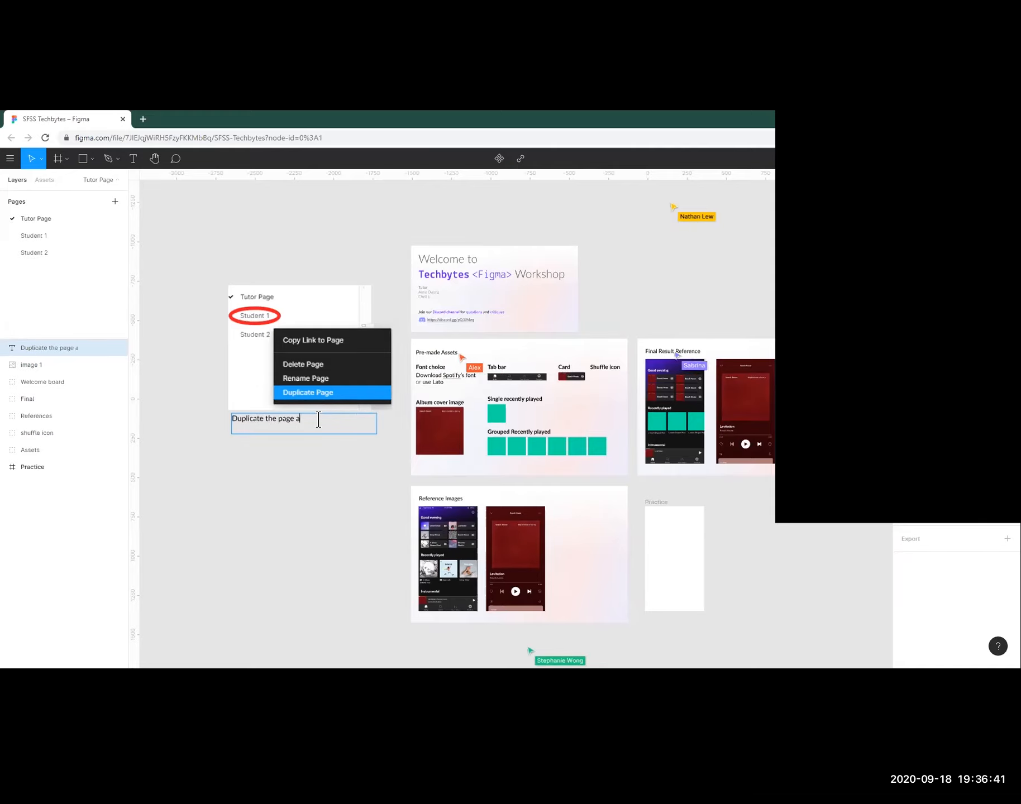
pyautogui.write('nd change t')
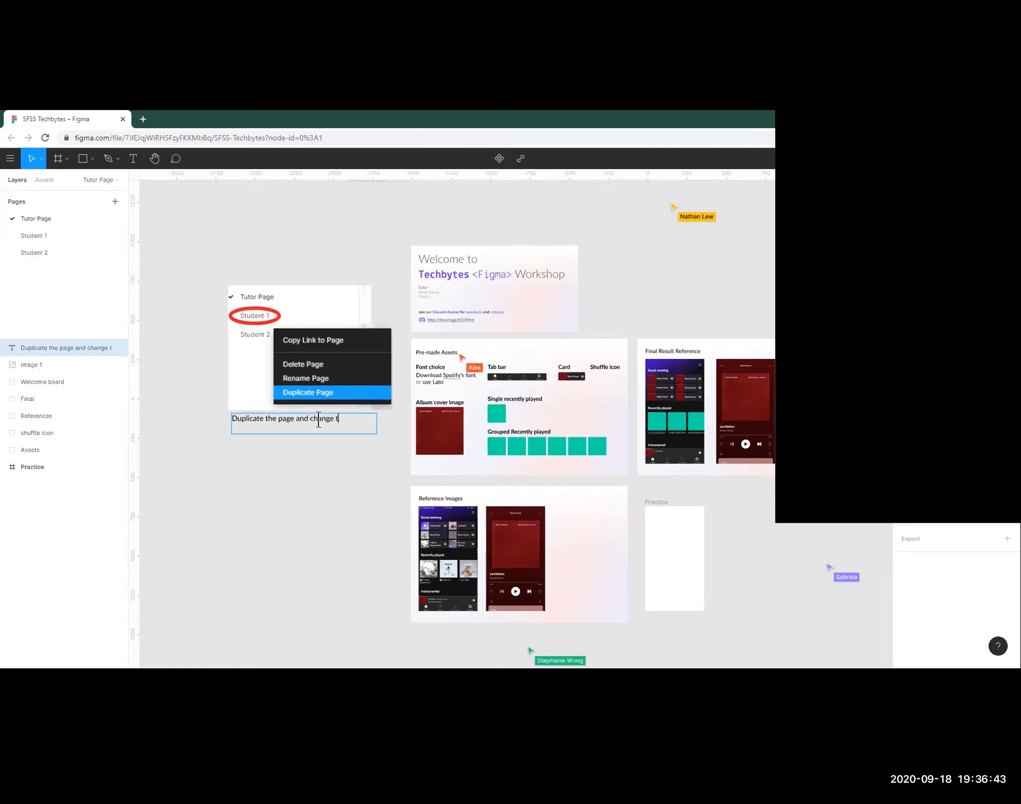
pyautogui.write('o your name!')
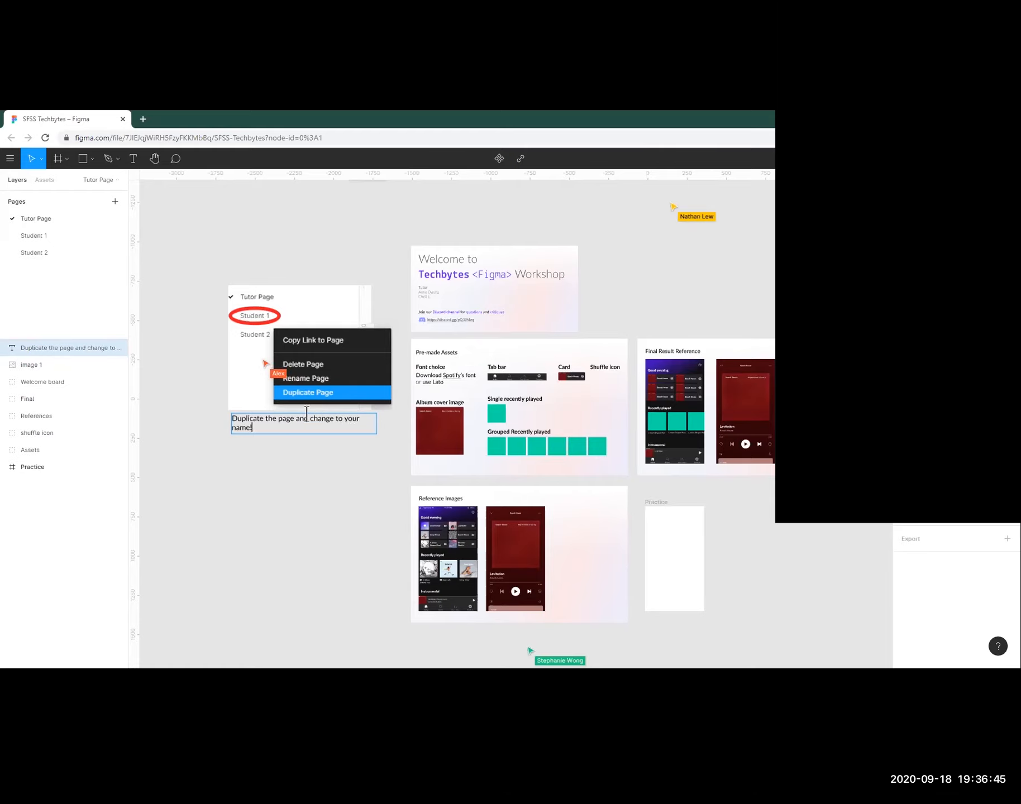
# Reposition the caption below the screenshot and widen its text box so the sentence fits on one line.
pyautogui.press('Escape')
pyautogui.moveTo(379, 426); pyautogui.dragTo(323, 434)
pyautogui.doubleClick(237, 427)
pyautogui.click(235, 428)
pyautogui.press('Return')
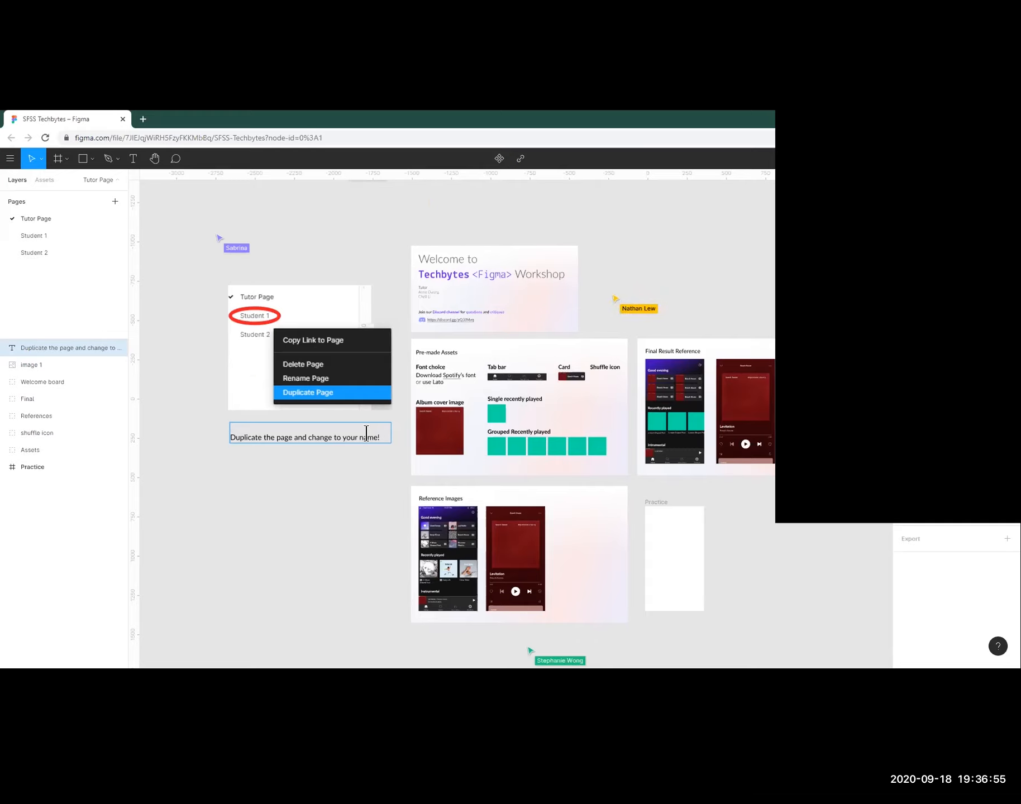
pyautogui.write('L')
pyautogui.press('BackSpace')
pyautogui.press('BackSpace')
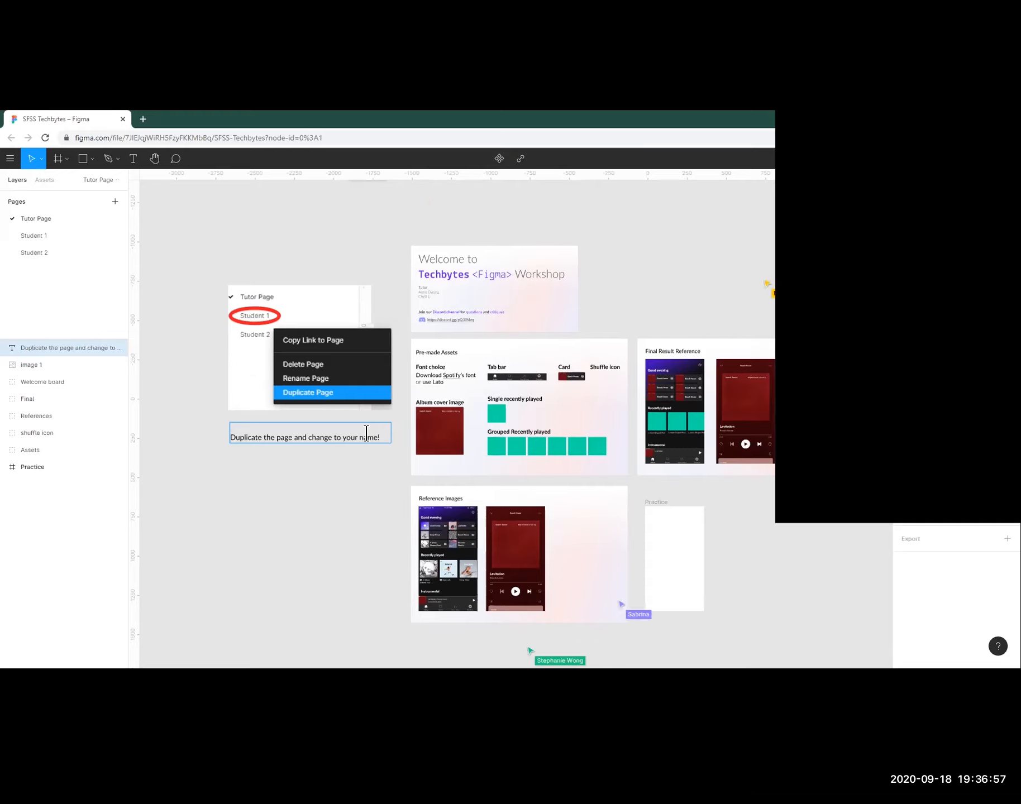
pyautogui.doubleClick(450, 320)
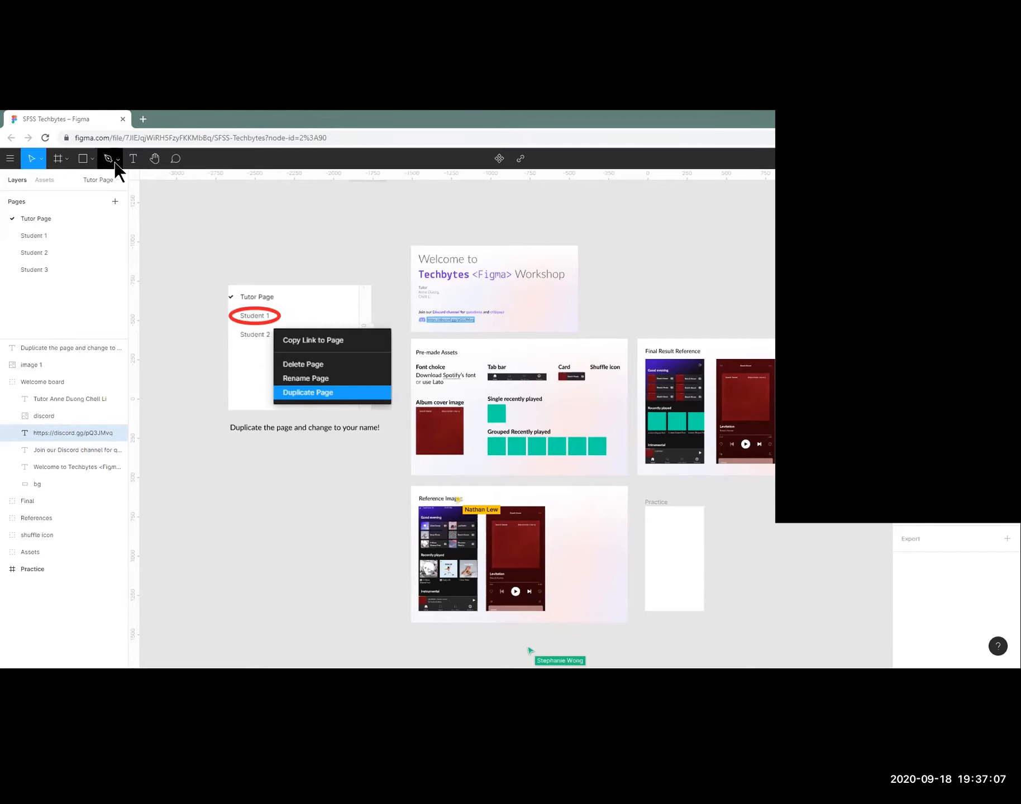
# Draw an arrow from the caption up towards the page list and thicken its stroke.
pyautogui.click(91, 159)
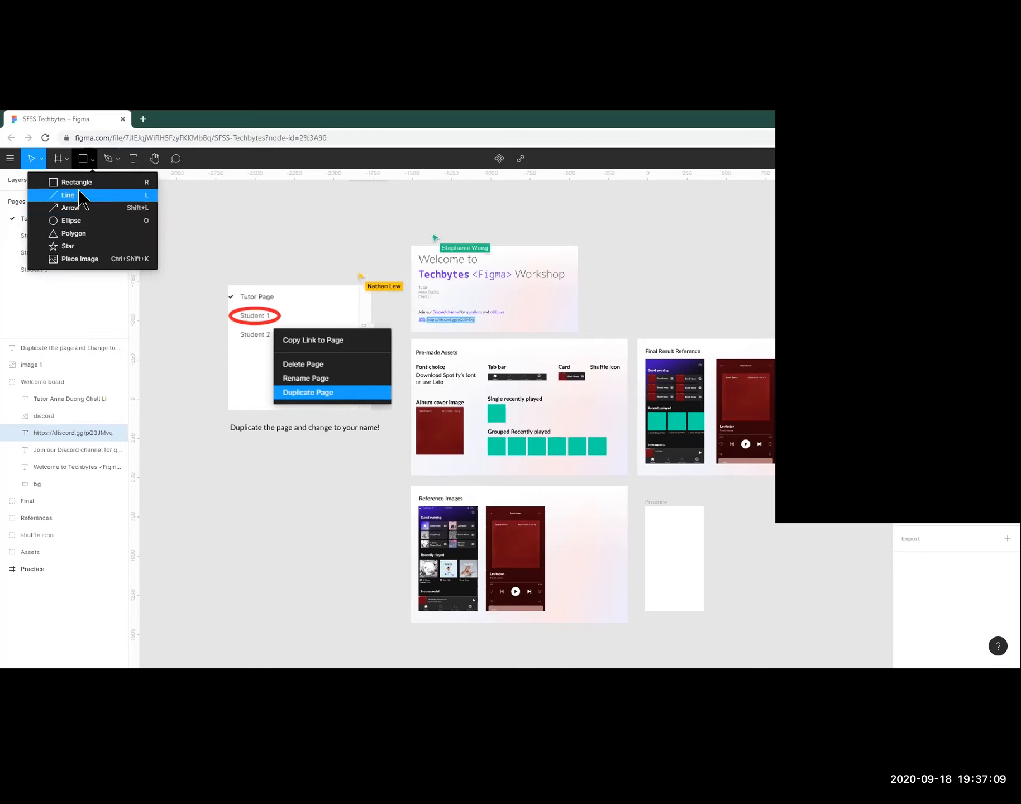
pyautogui.click(67, 207)
pyautogui.moveTo(219, 420); pyautogui.dragTo(152, 293)
pyautogui.hotkey('shift', 'Up')
pyautogui.hotkey('shift', 'Up')
pyautogui.hotkey('shift', 'Up')
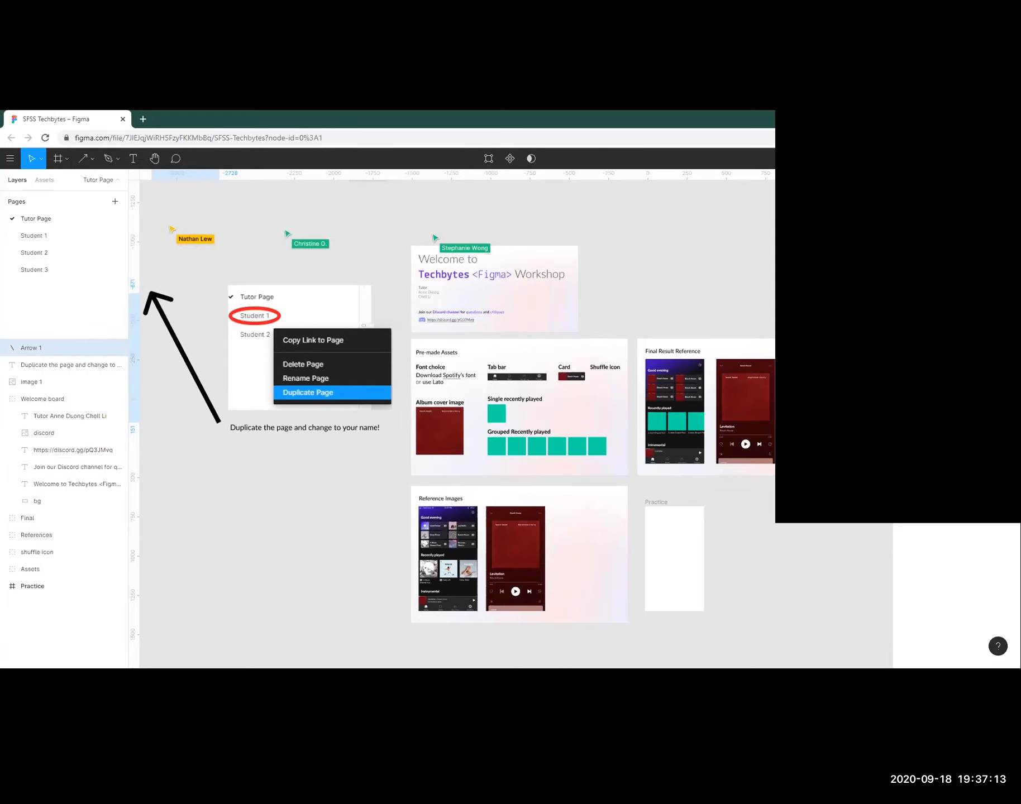
pyautogui.click(273, 600)
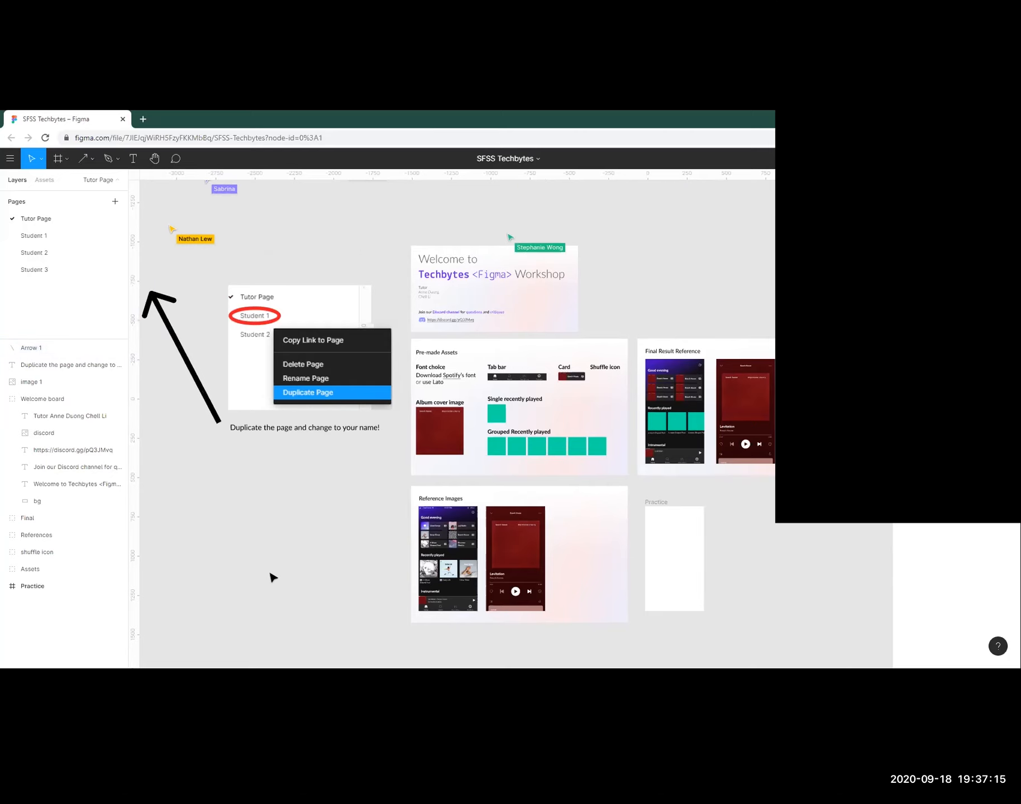
# Collapse the Welcome board group in the layer list.
pyautogui.scroll(5, 274, 575)
pyautogui.scroll(2, 330, 564)
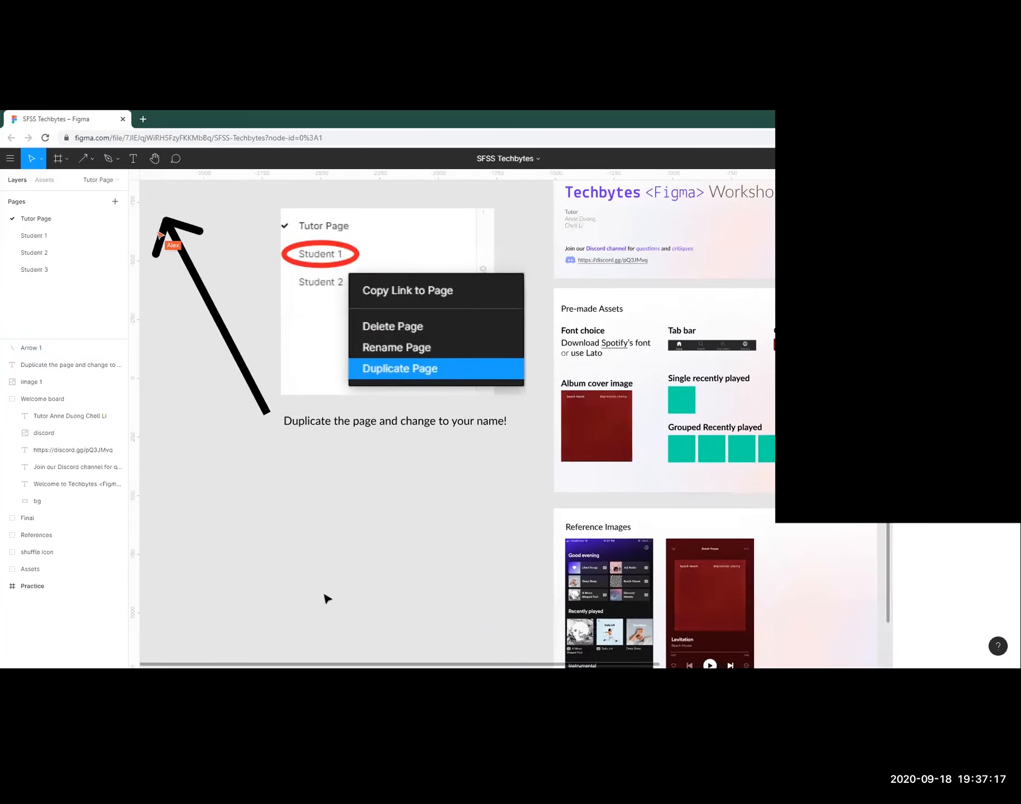
pyautogui.click(4, 399)
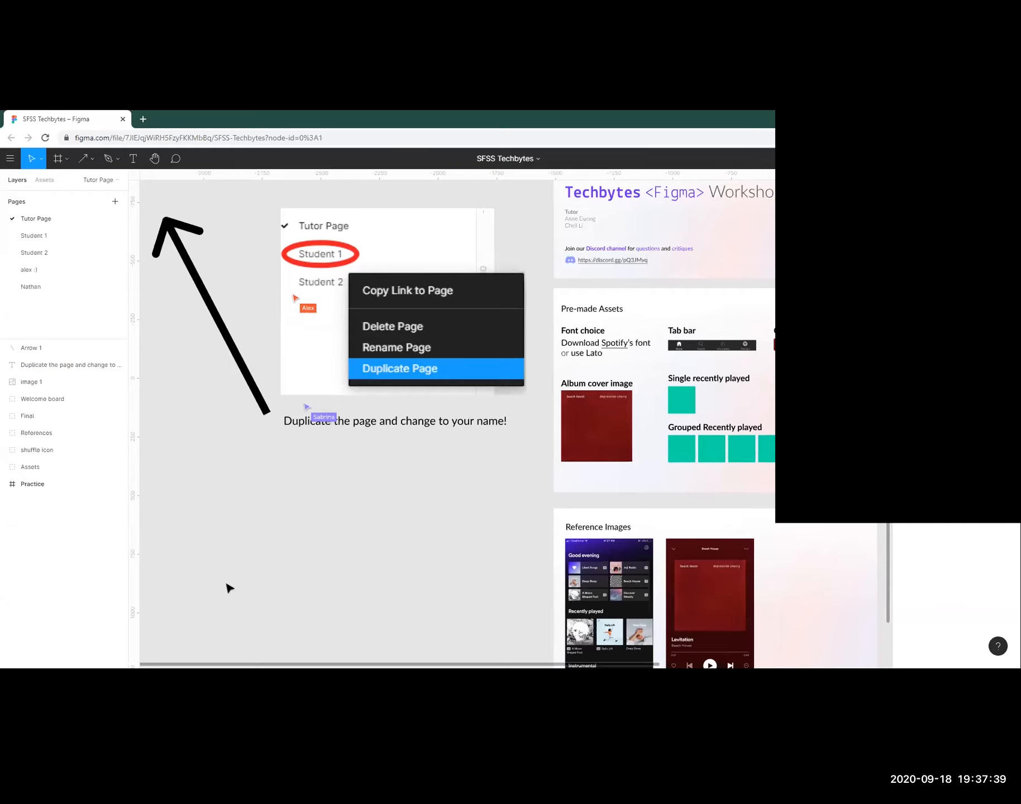
# Shorten the arrow by moving its tail up beside the screenshot's lower-left corner.
pyautogui.scroll(-3, 228, 586)
pyautogui.moveTo(215, 562); pyautogui.dragTo(232, 526)
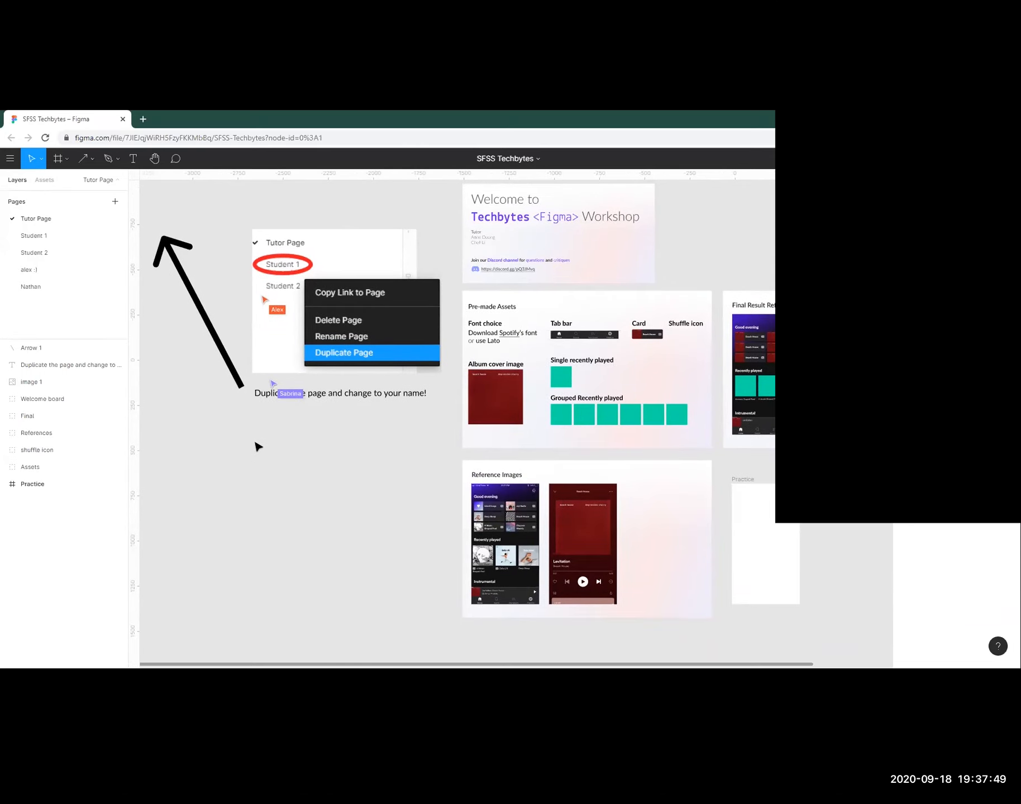
pyautogui.click(242, 385)
pyautogui.moveTo(242, 385)
pyautogui.mouseDown()
pyautogui.moveTo(253, 369)
pyautogui.moveTo(245, 373)
pyautogui.mouseUp()
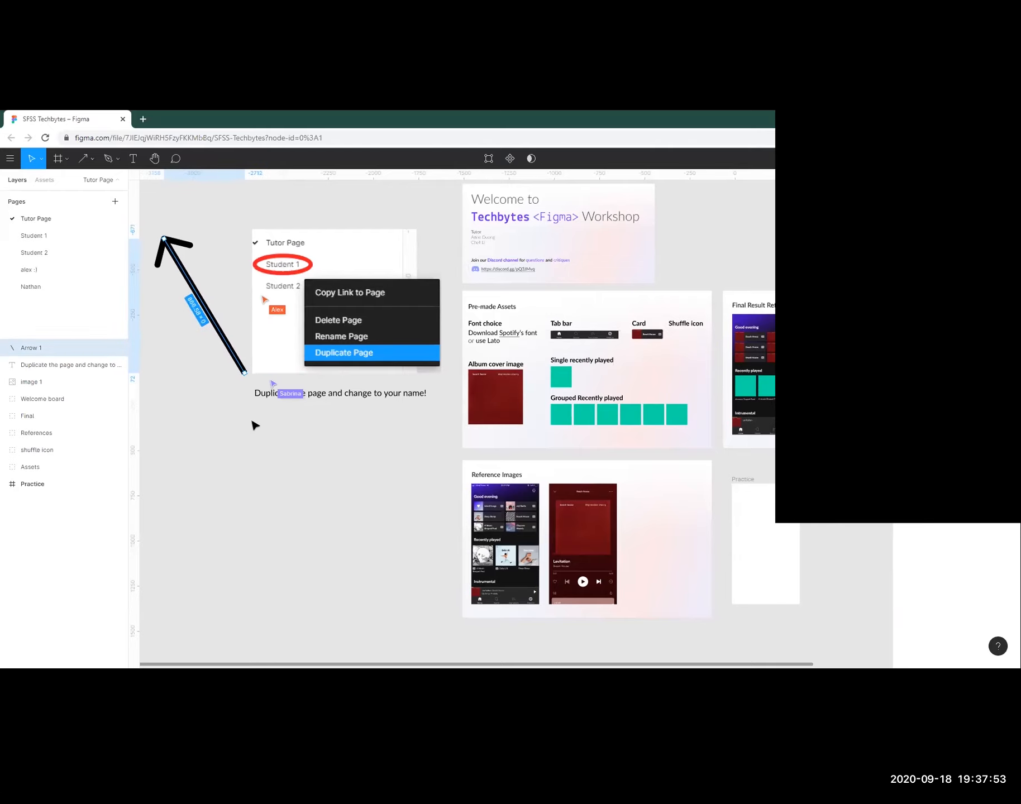
pyautogui.click(236, 444)
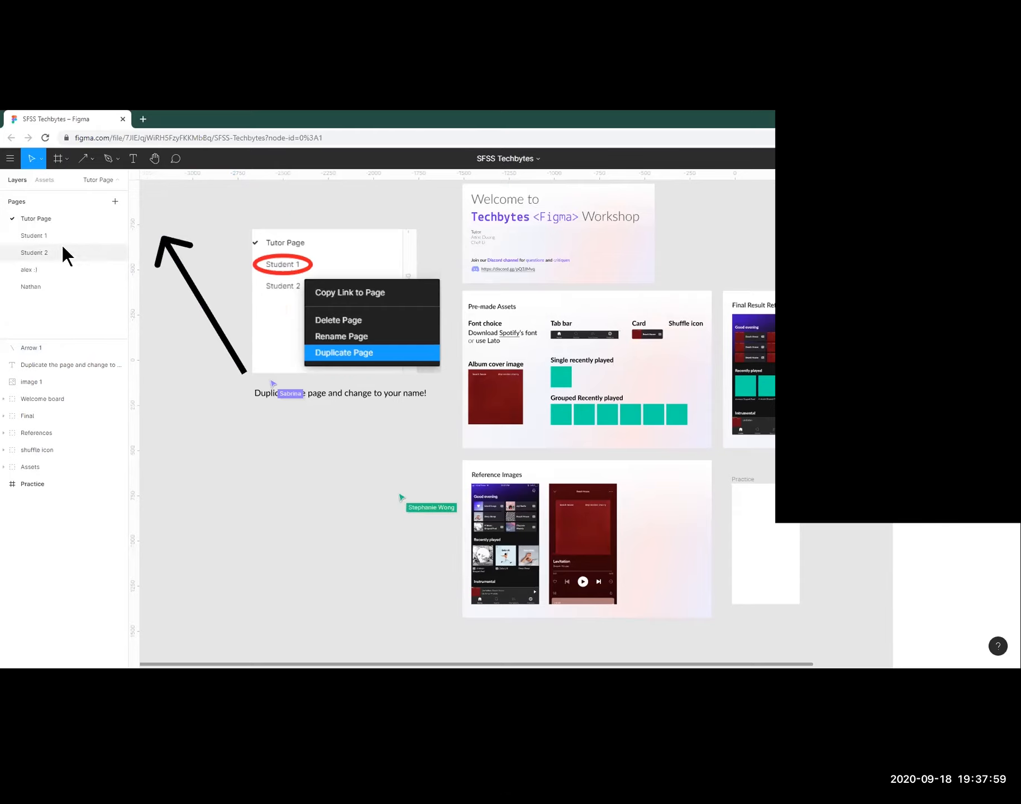
# Replace the pasted screenshot with a new one showing the Student 1 page's context menu, and fit it above the caption.
pyautogui.rightClick(78, 236)
pyautogui.hotkey('alt', 'Tab')
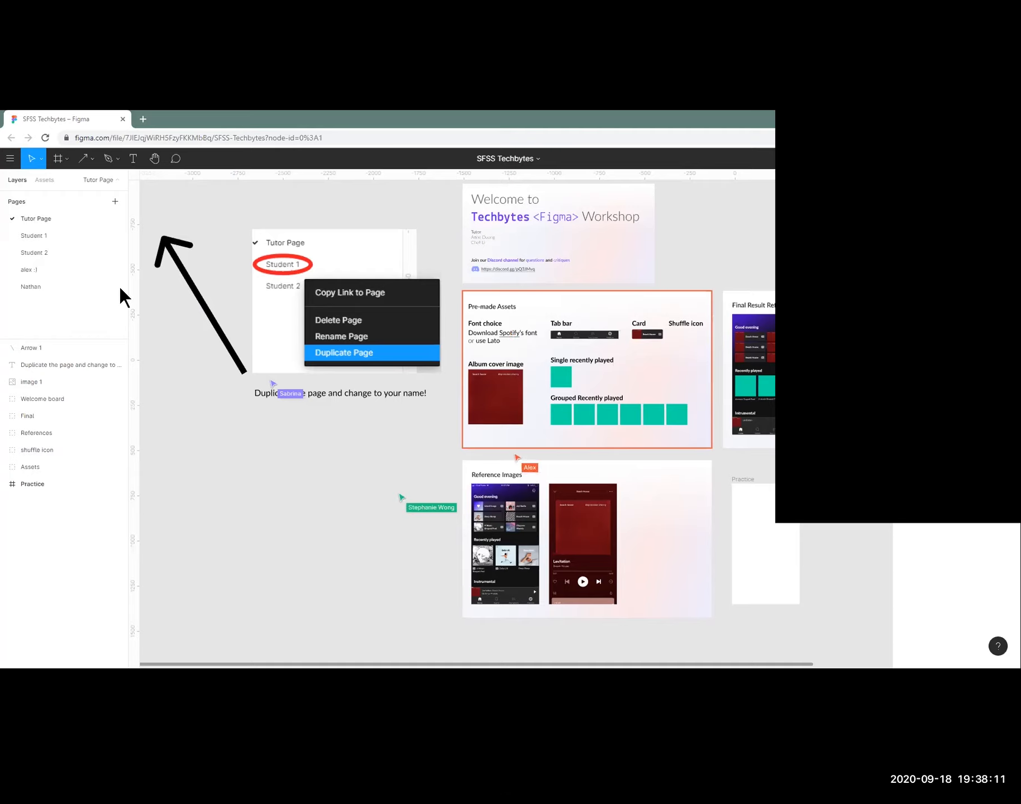
pyautogui.click(322, 295)
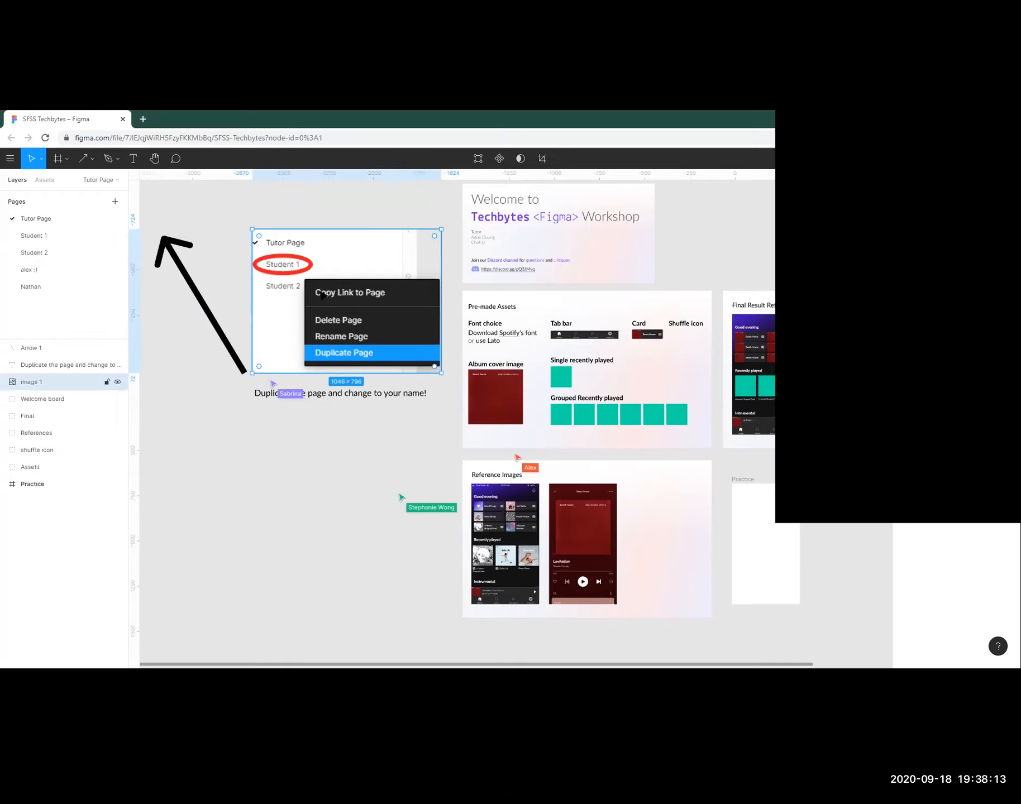
pyautogui.press('Delete')
pyautogui.hotkey('ctrl', 'v')
pyautogui.moveTo(513, 406); pyautogui.dragTo(294, 221)
pyautogui.moveTo(323, 269); pyautogui.dragTo(433, 391)
# Enlarge the caption text below the new screenshot so it wraps onto two lines.
pyautogui.click(357, 394)
pyautogui.scroll(-1, 386, 435)
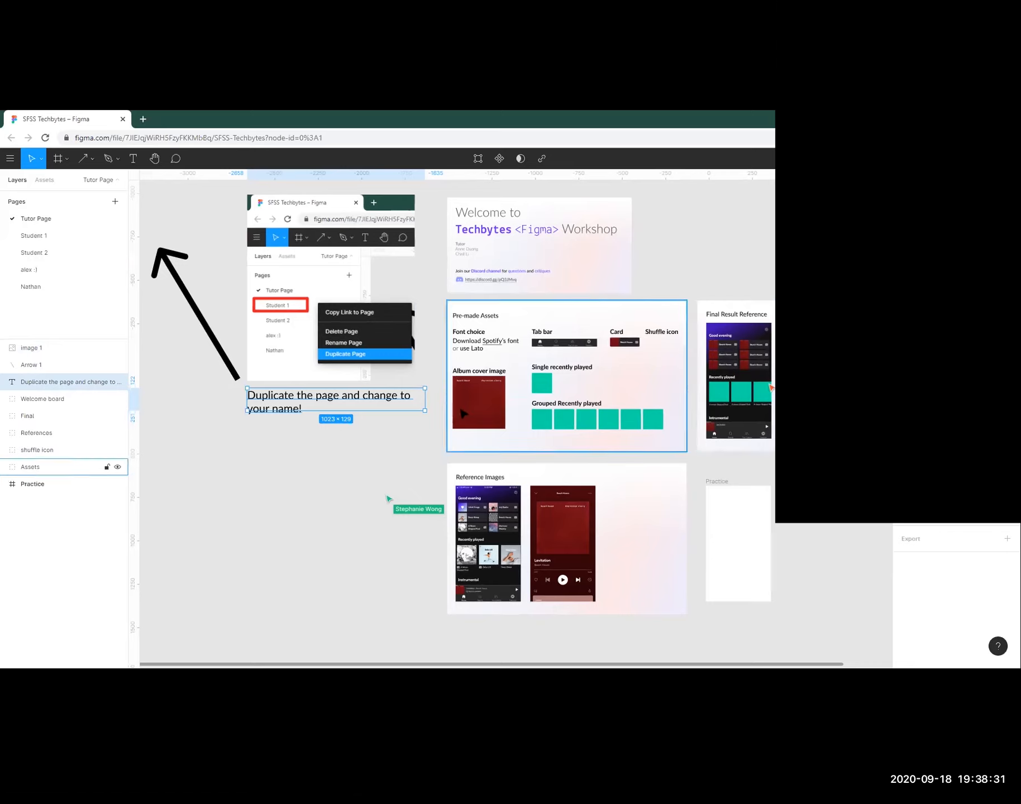
pyautogui.click(385, 463)
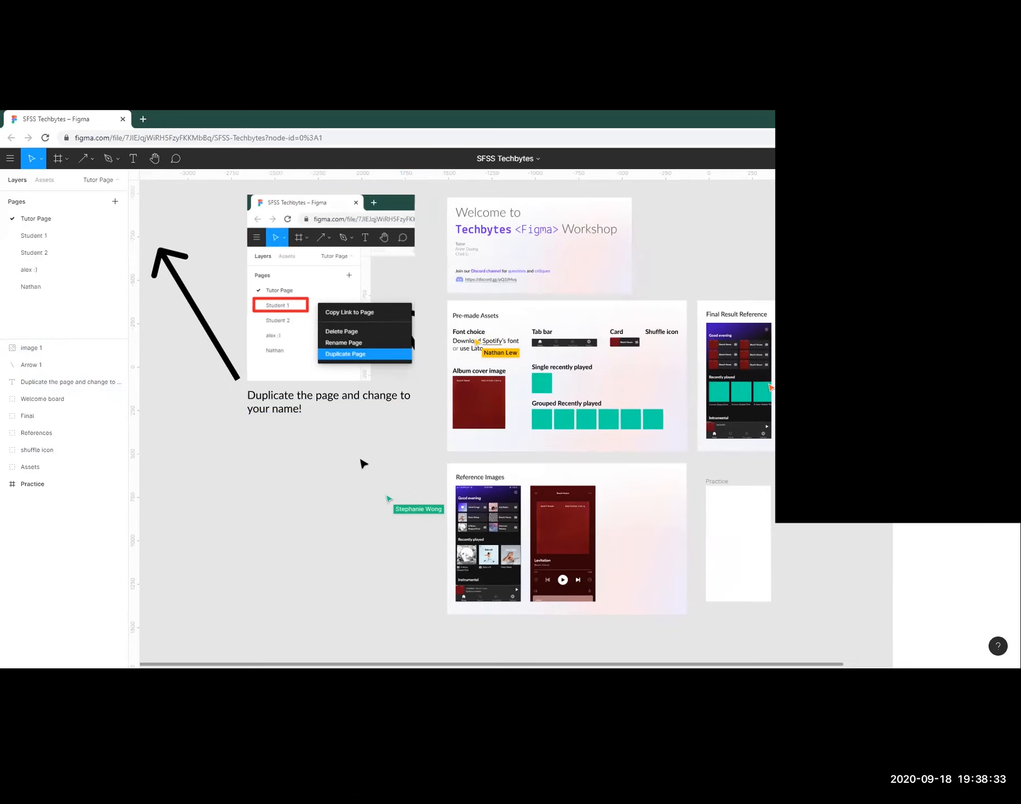
pyautogui.scroll(-1, 290, 479)
pyautogui.hscroll(1, 290, 481)
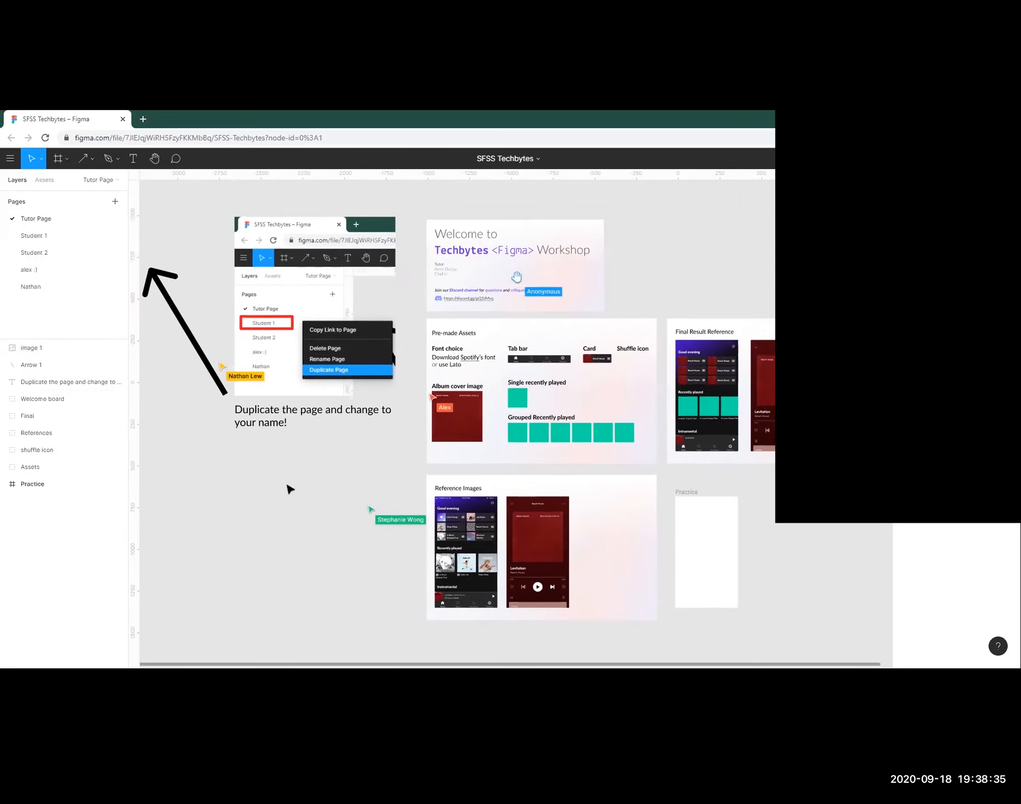
pyautogui.hscroll(-1, 296, 485)
pyautogui.hscroll(-1, 300, 488)
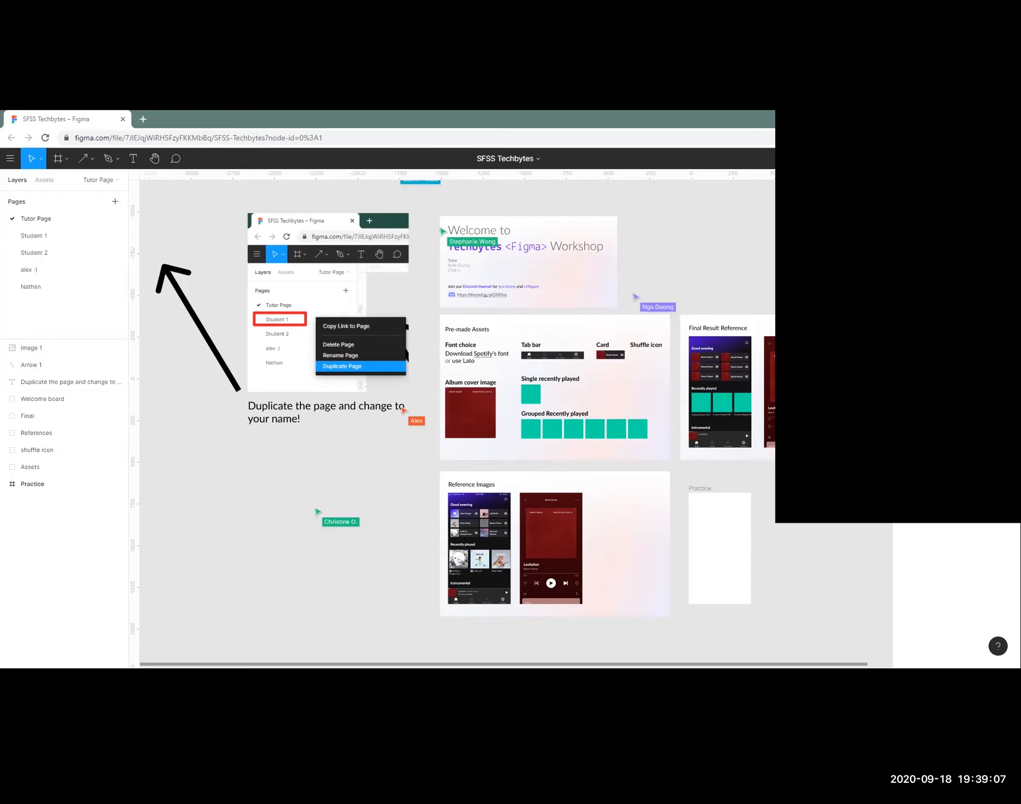
pyautogui.click(330, 524)
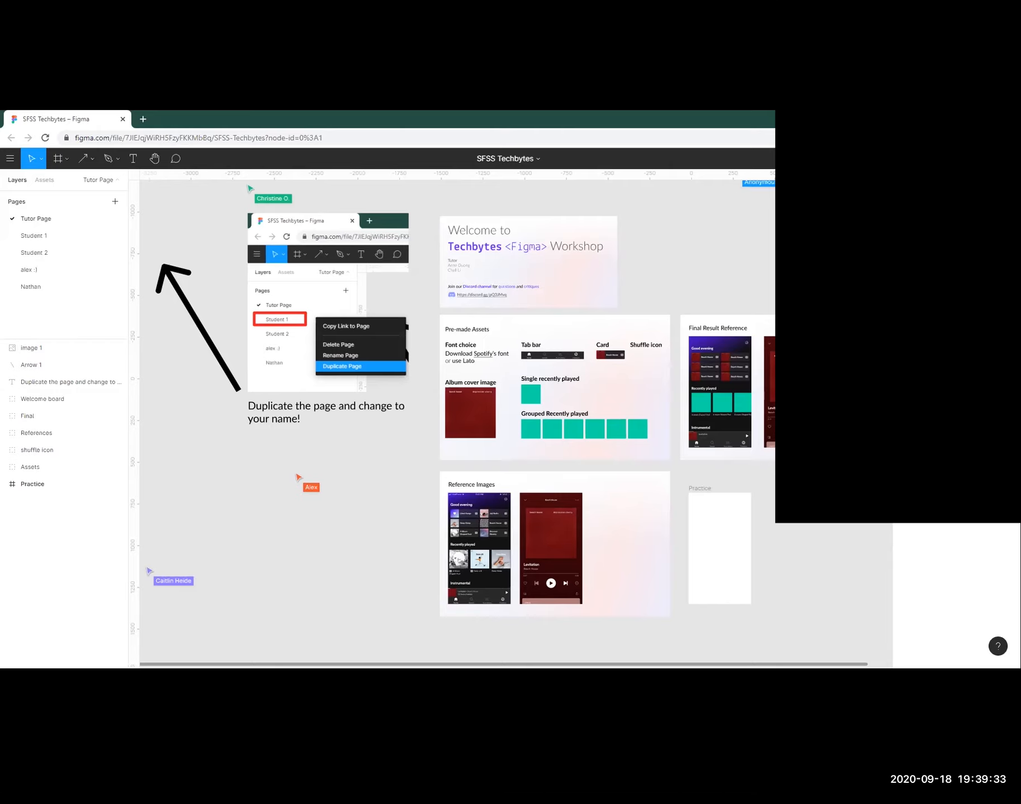
pyautogui.scroll(1, 346, 435)
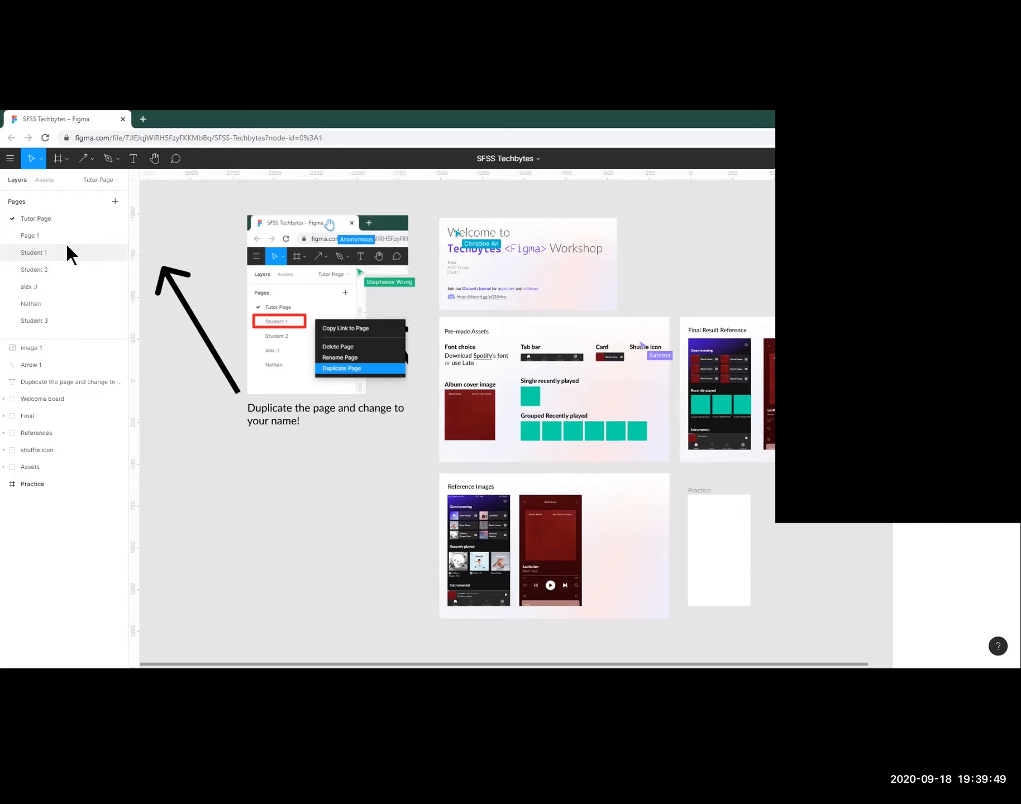
# Check the contents of Page 1 and Student 1, and return to the Tutor Page.
pyautogui.click(51, 234)
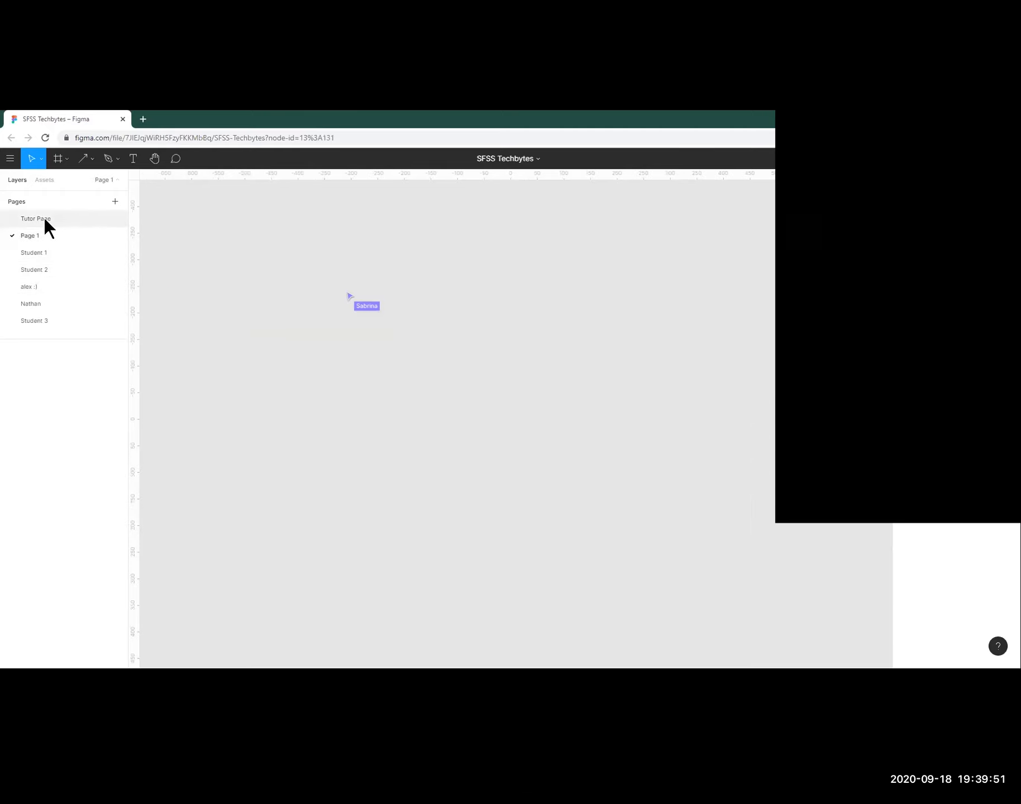
pyautogui.click(44, 217)
pyautogui.click(55, 252)
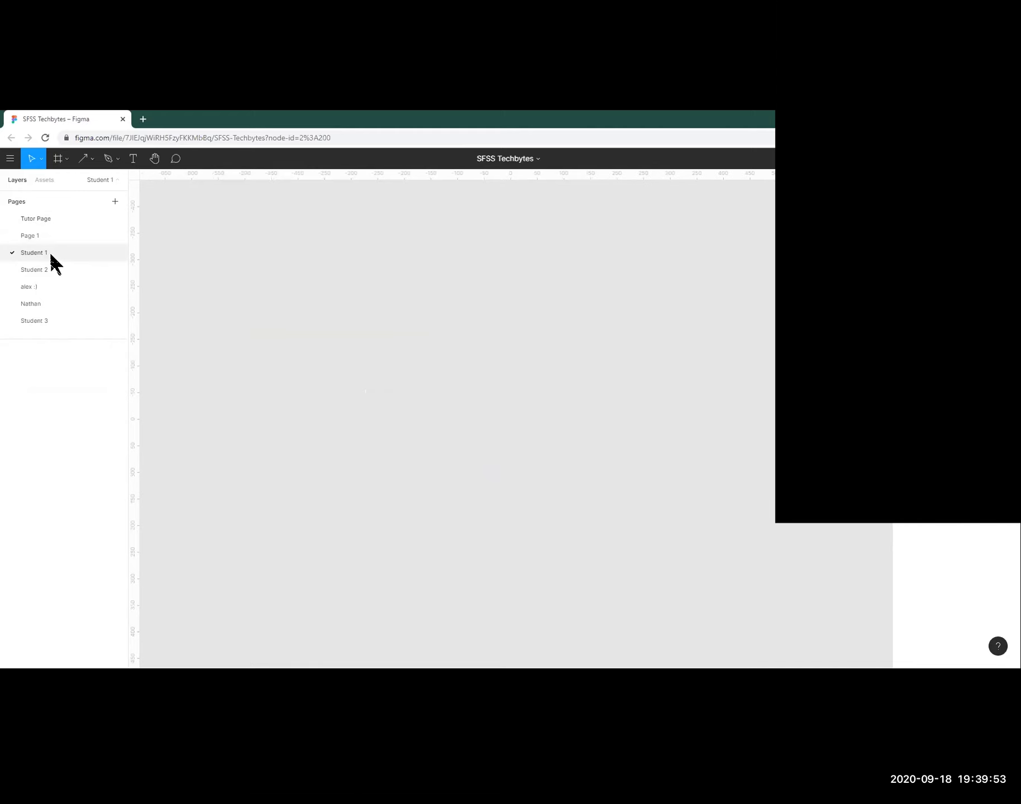
pyautogui.click(40, 218)
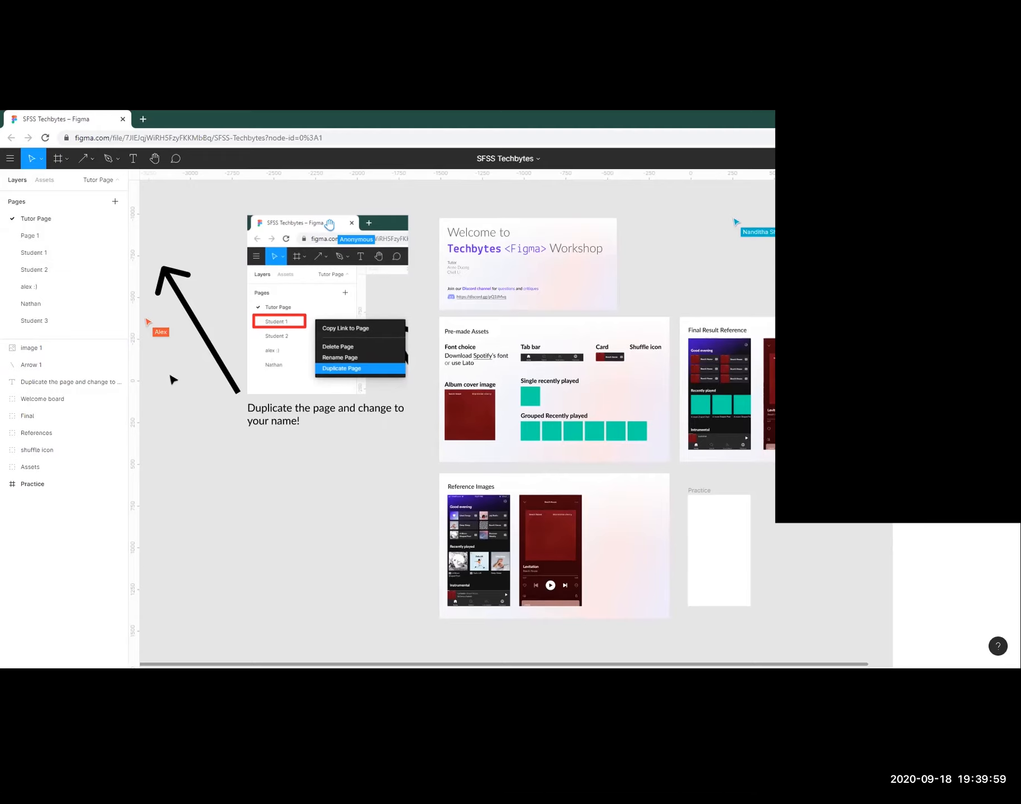
pyautogui.rightClick(46, 254)
pyautogui.click(96, 386)
pyautogui.click(67, 349)
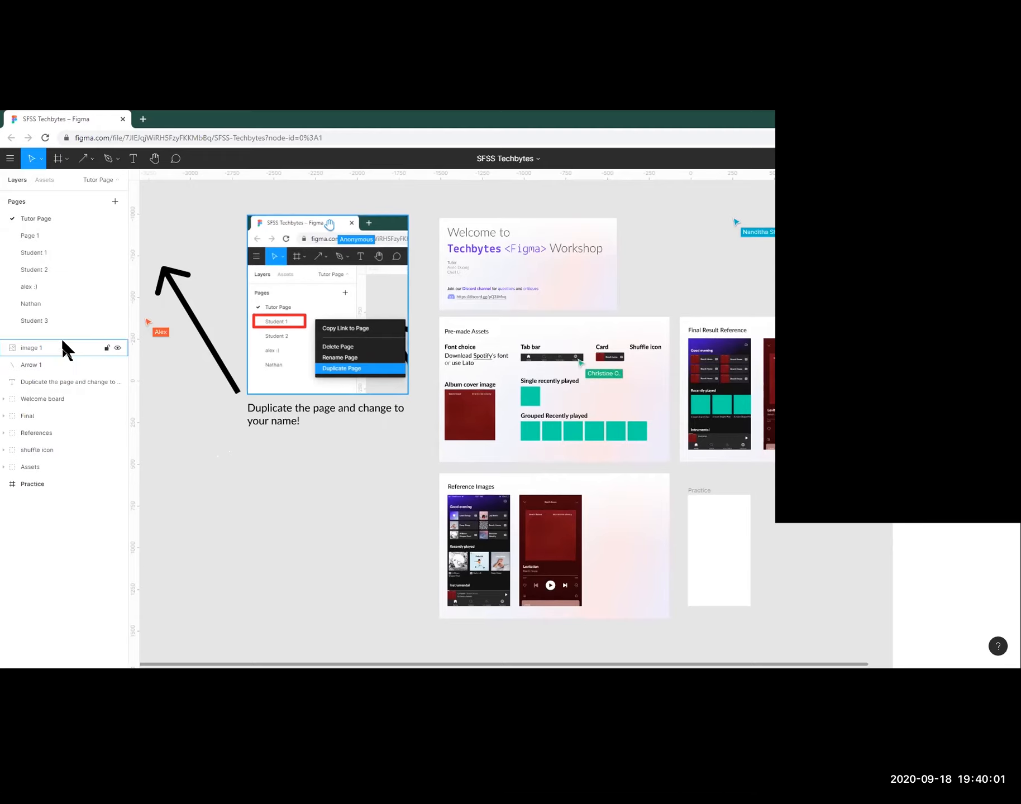
# Enlarge the page list above the layers so all student pages fit, and activate the Rectangle tool.
pyautogui.moveTo(61, 338); pyautogui.dragTo(62, 406)
pyautogui.click(57, 158)
pyautogui.click(84, 159)
pyautogui.rightClick(87, 159)
pyautogui.click(90, 159)
pyautogui.click(95, 184)
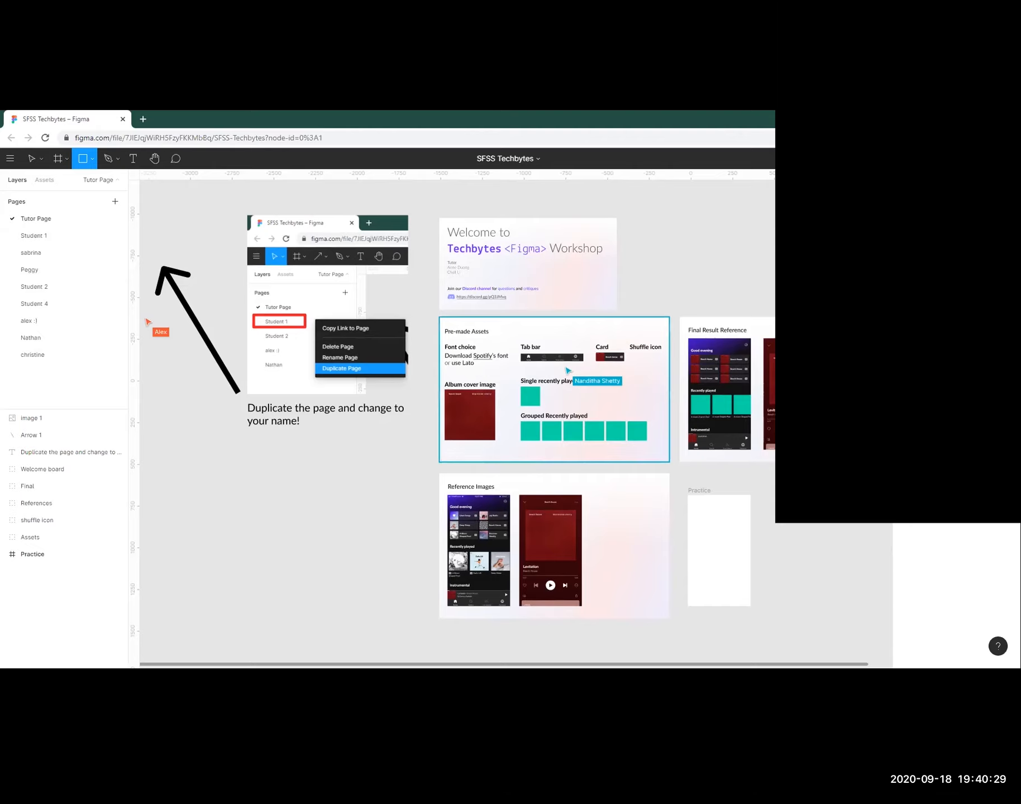
pyautogui.moveTo(37, 409); pyautogui.dragTo(41, 434)
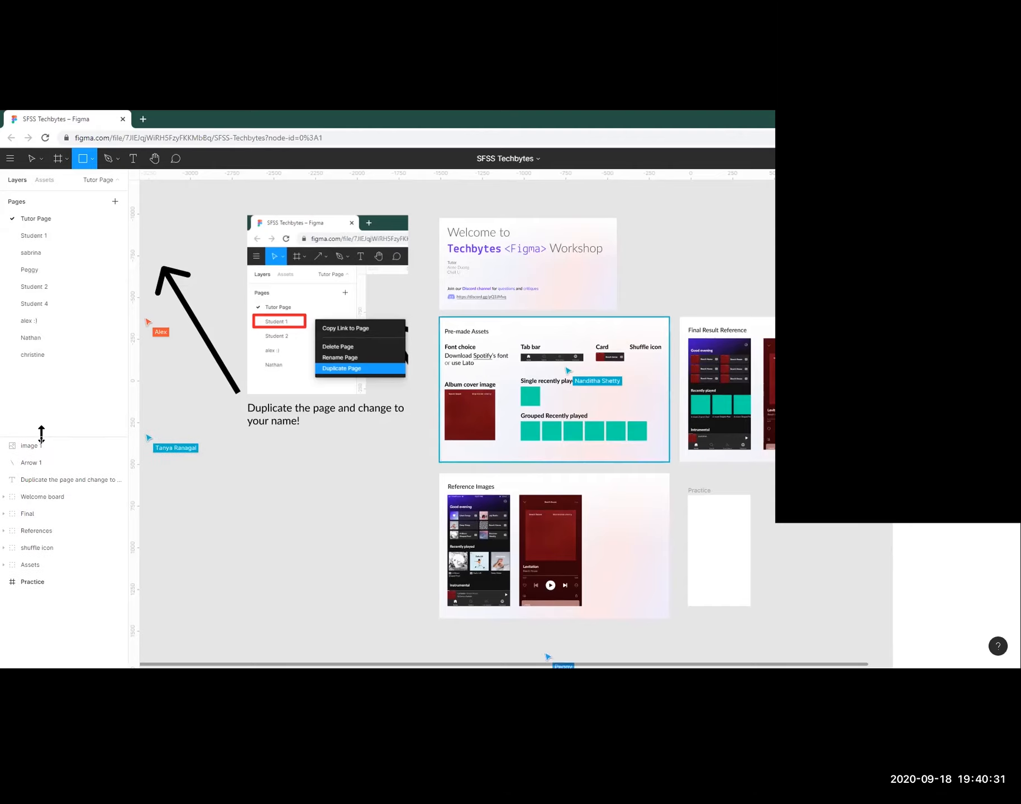
pyautogui.hotkey('alt', 'Tab')
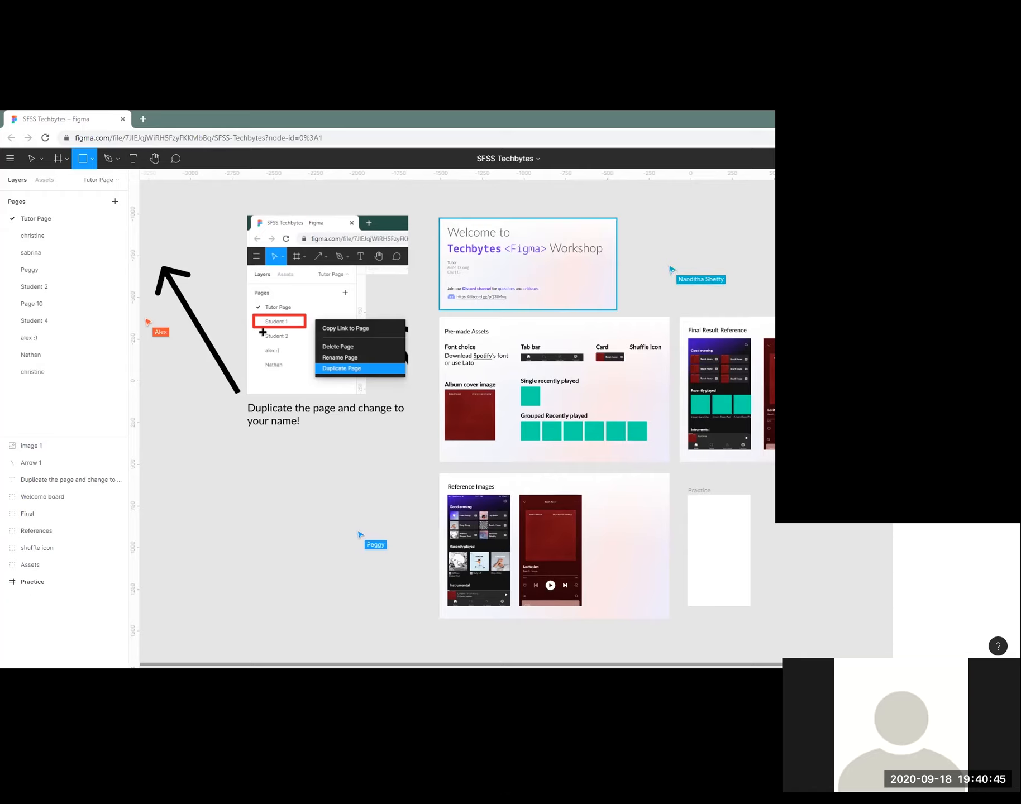
pyautogui.click(211, 118)
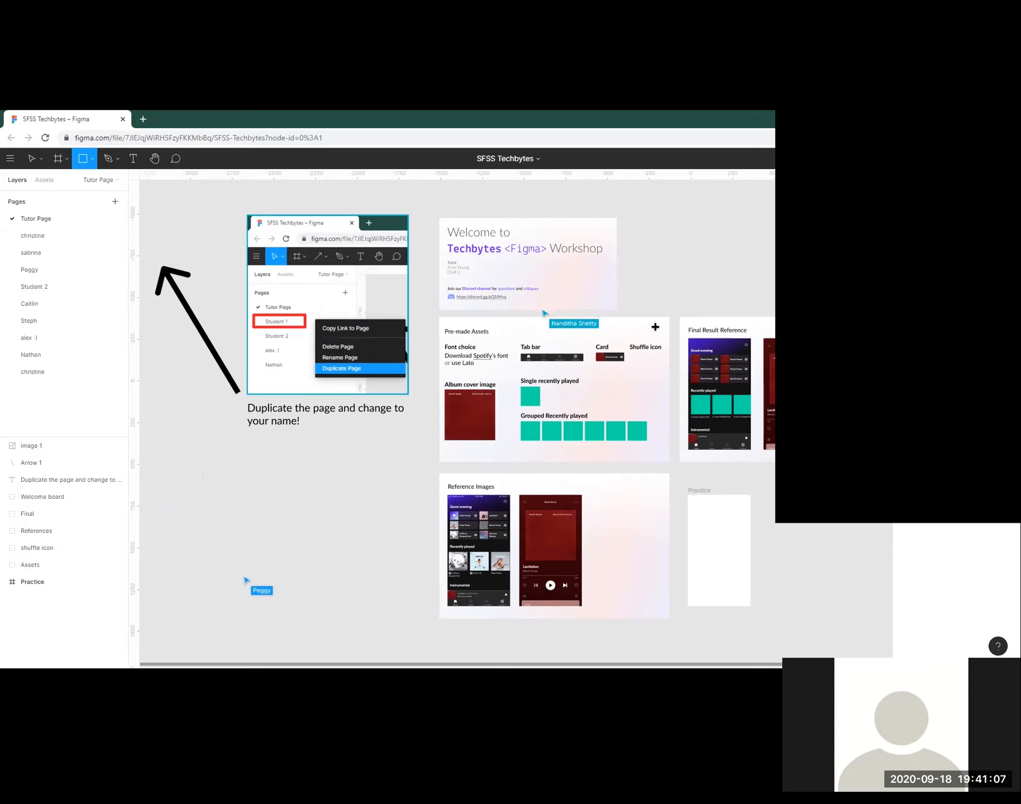
# Check the contents of Student 2 and several pages renamed by students, and return to the Tutor Page.
pyautogui.click(62, 288)
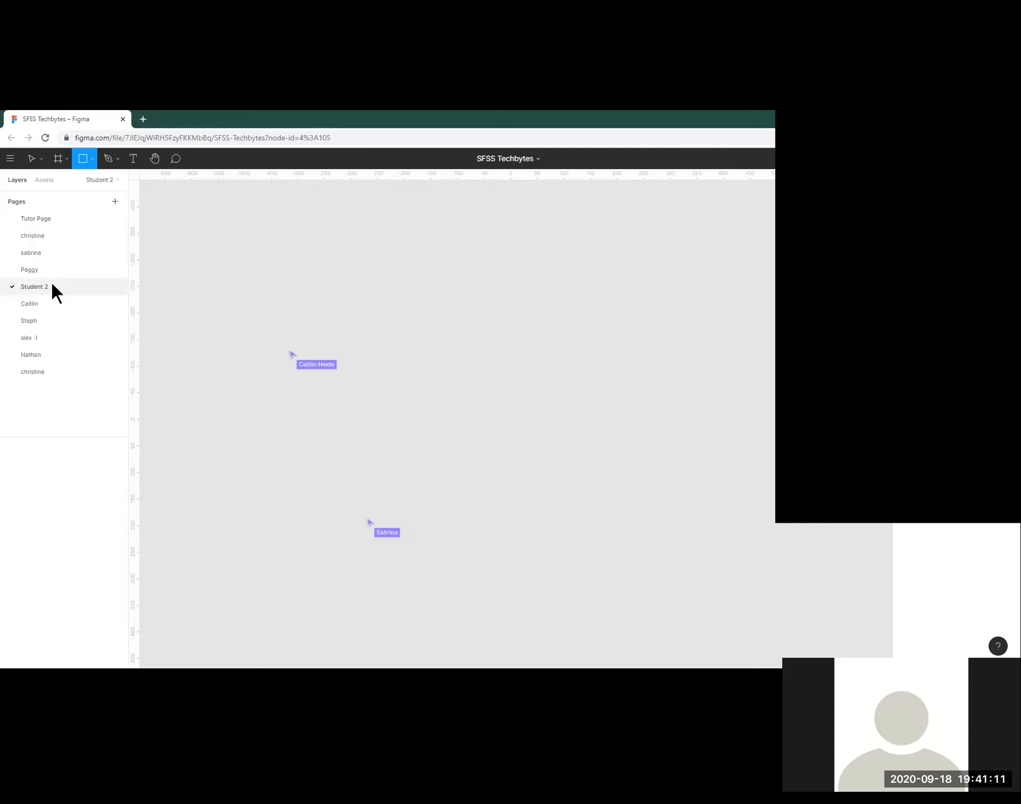
pyautogui.click(56, 303)
pyautogui.click(54, 235)
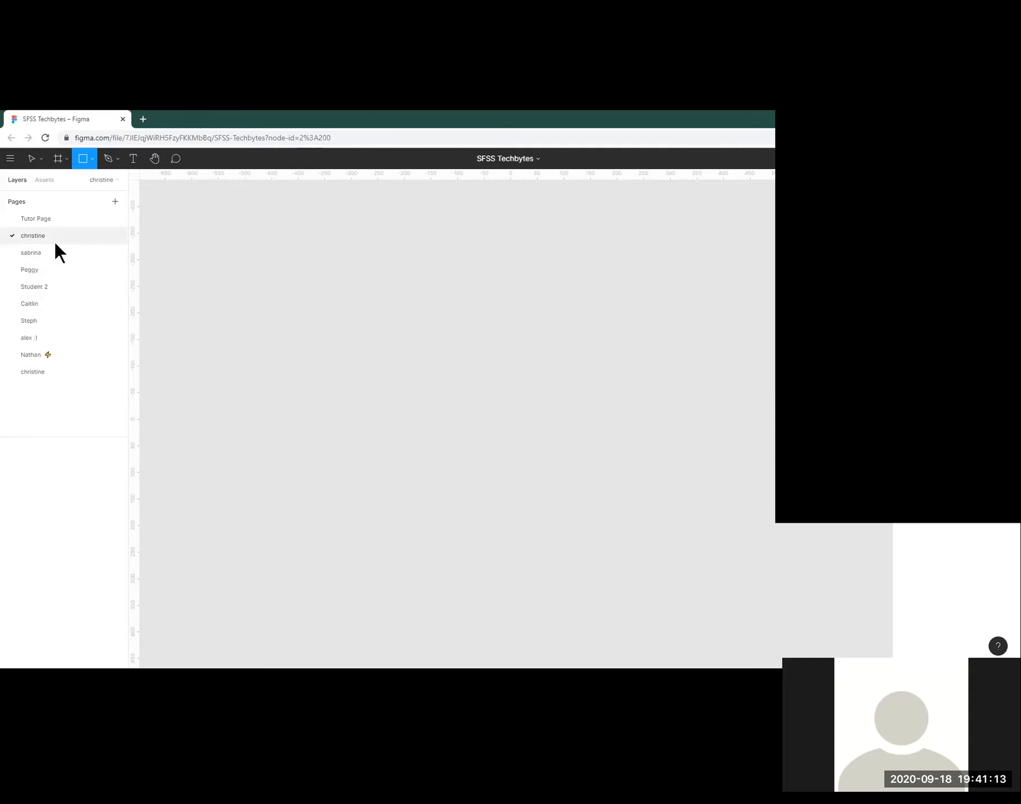
pyautogui.click(50, 271)
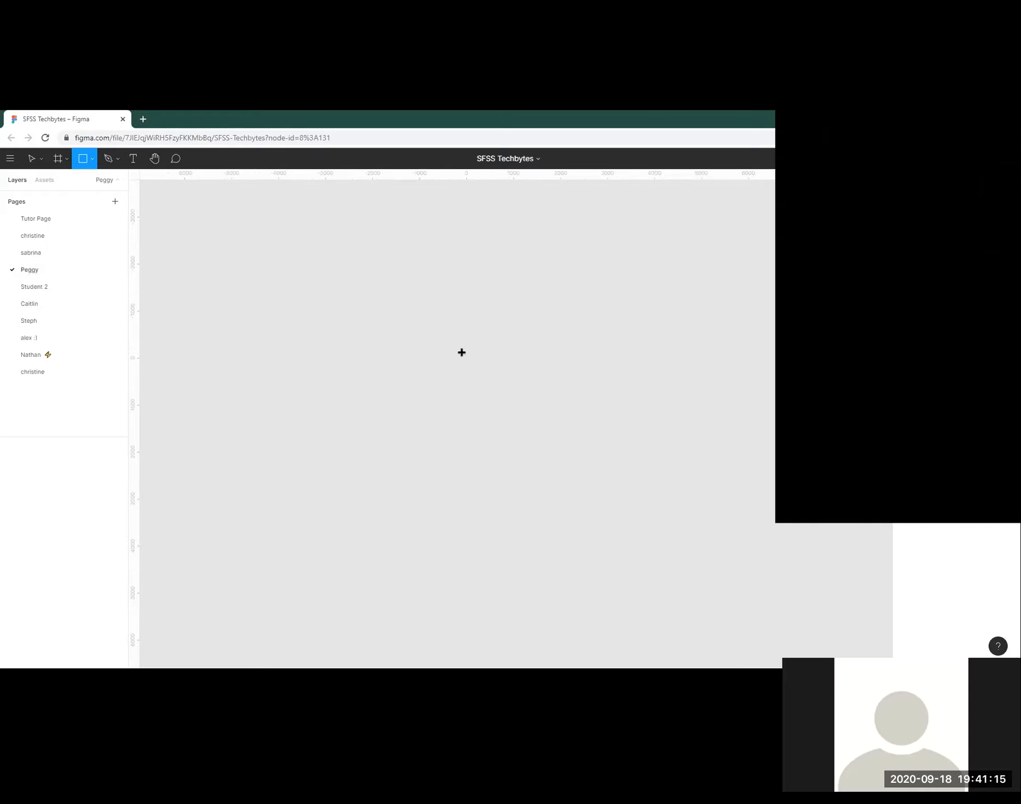
pyautogui.click(56, 370)
pyautogui.scroll(-10, 461, 400)
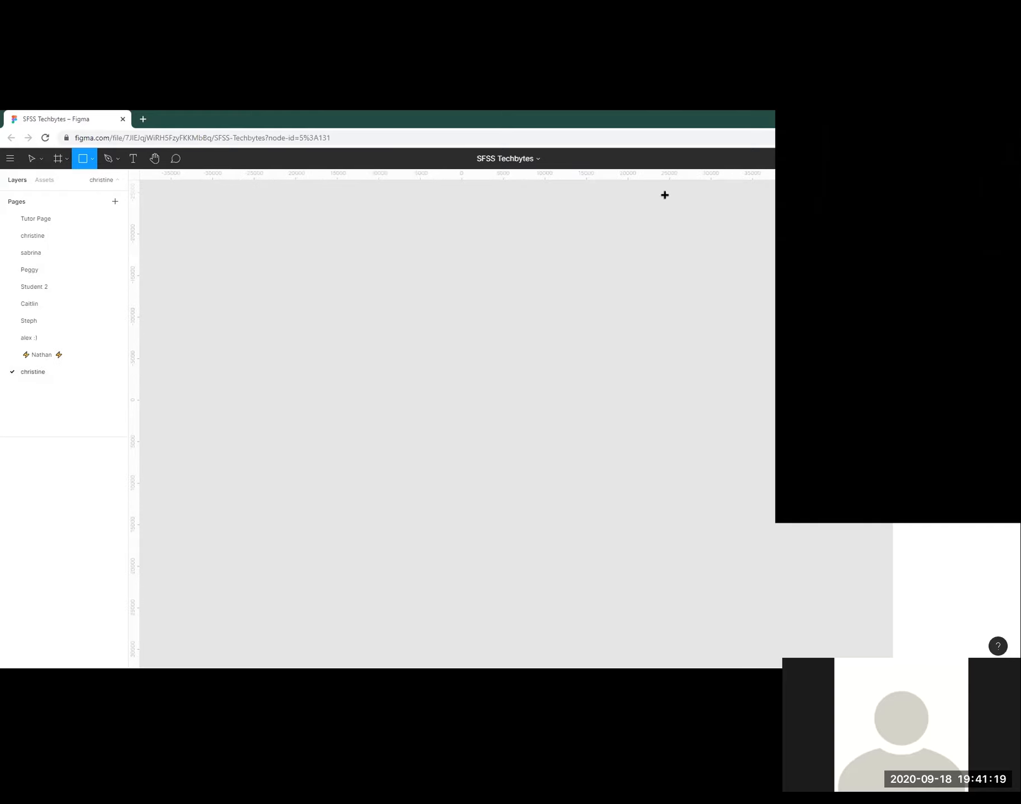
pyautogui.click(872, 158)
pyautogui.click(855, 158)
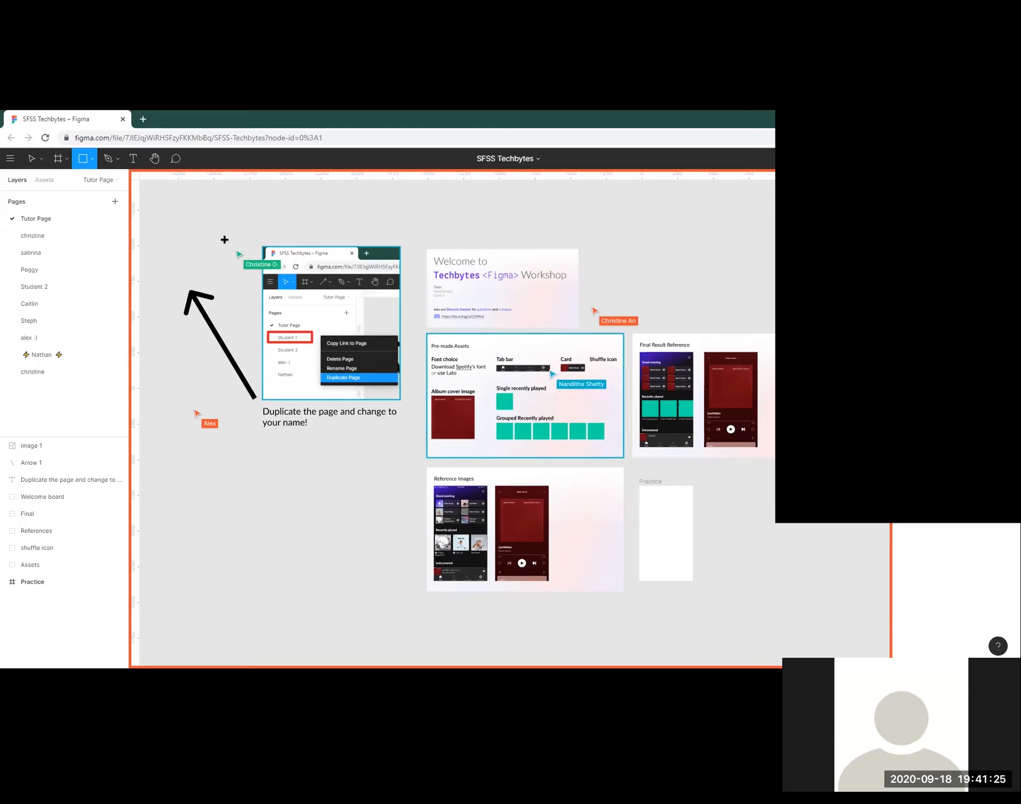
# Look again through Student 2 and the student-named pages listed above it, and go back to the Tutor Page.
pyautogui.click(34, 286)
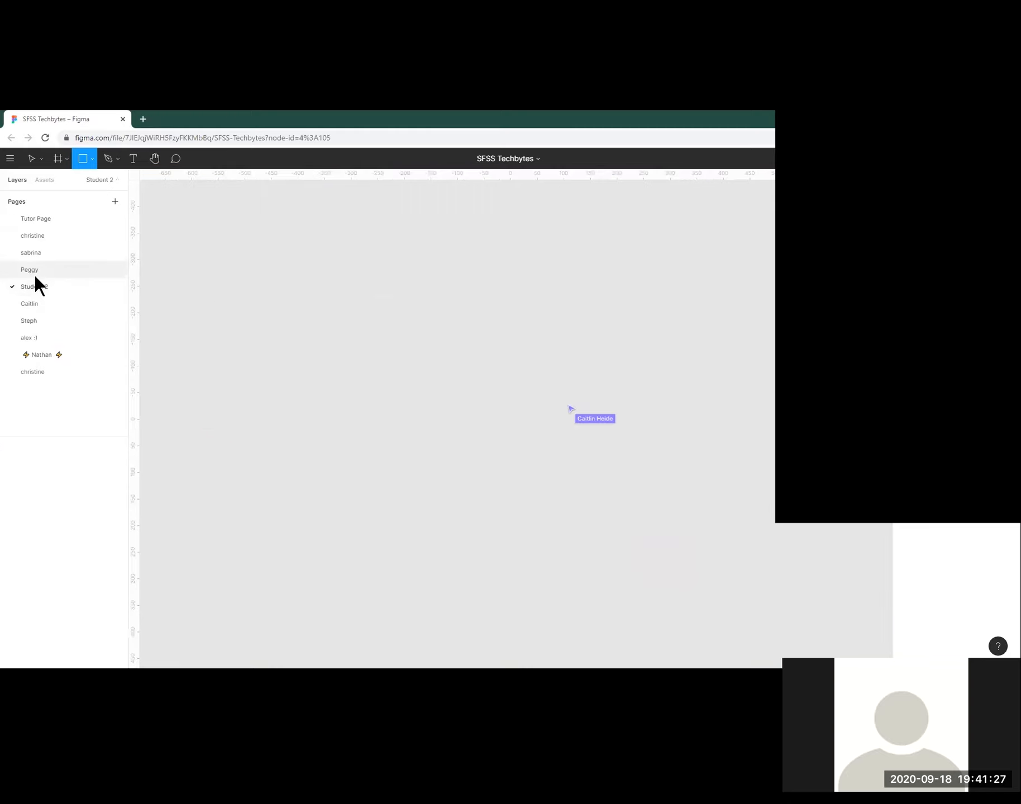
pyautogui.click(34, 270)
pyautogui.click(29, 252)
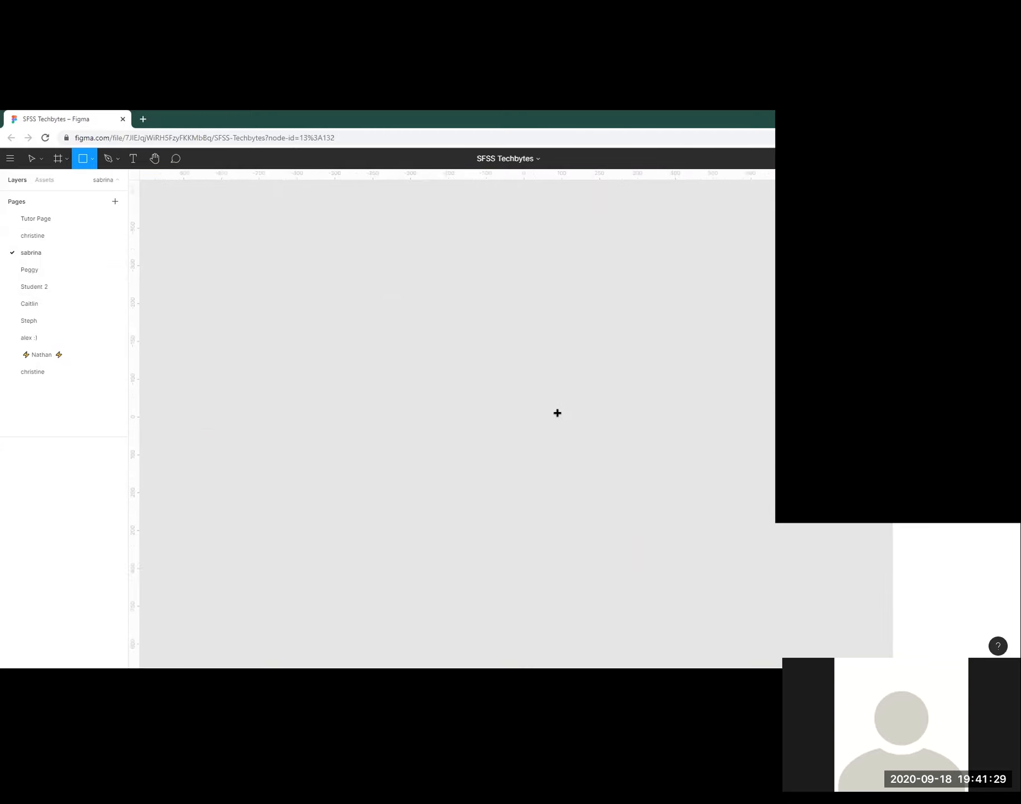
pyautogui.rightClick(44, 264)
pyautogui.rightClick(28, 268)
pyautogui.click(32, 219)
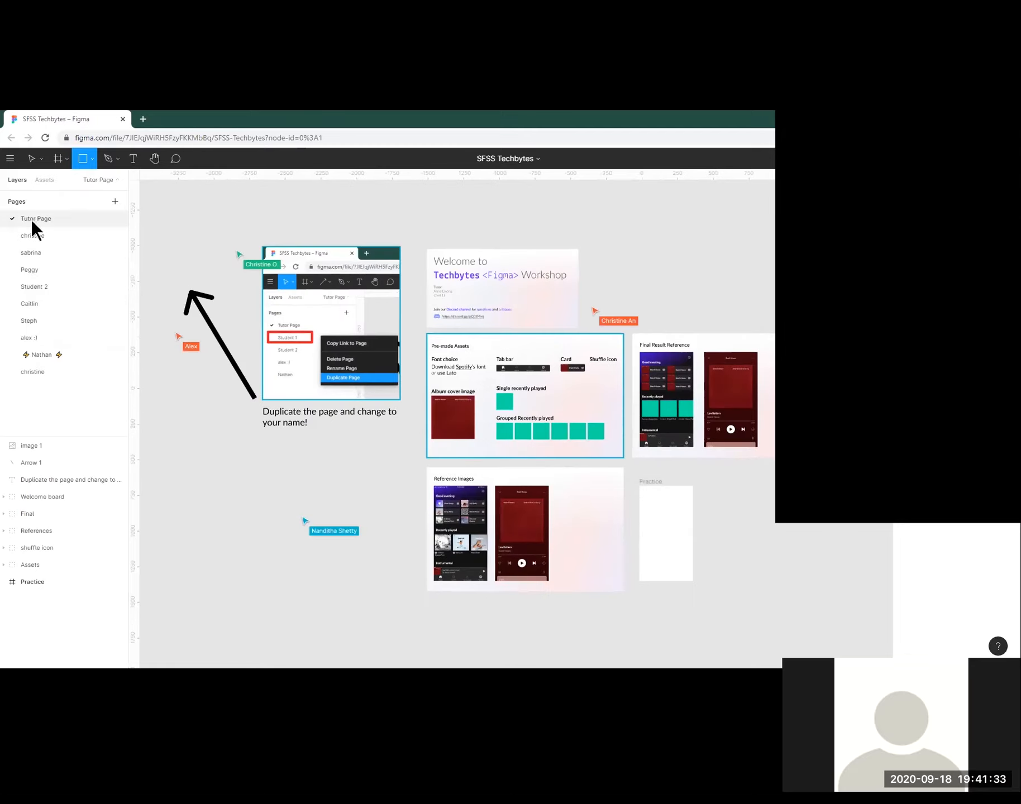
pyautogui.rightClick(32, 220)
pyautogui.click(166, 415)
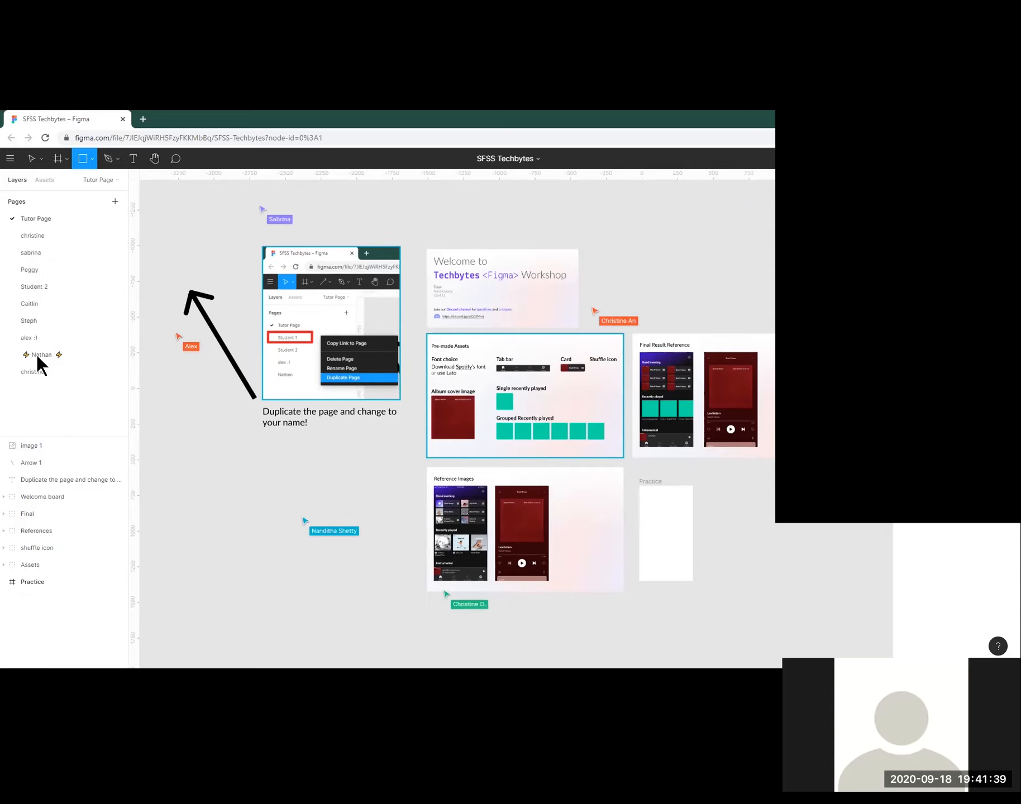
pyautogui.click(30, 250)
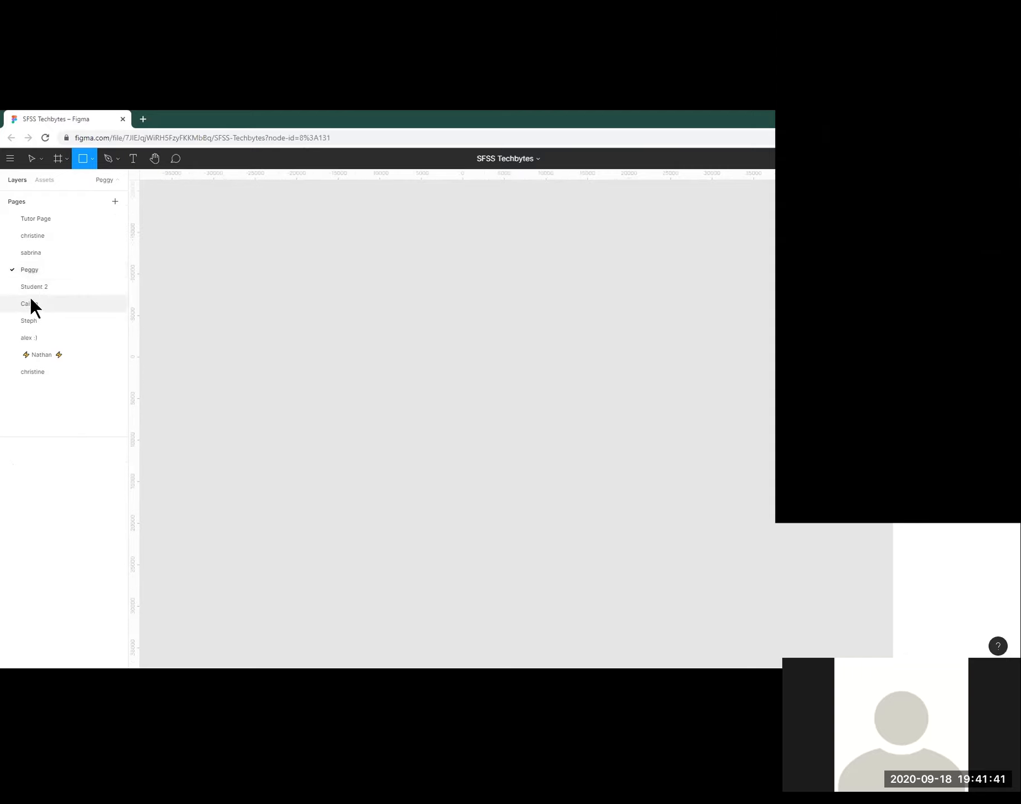
pyautogui.click(22, 218)
# Delete all student pages one after another, keeping only the Tutor Page.
pyautogui.click(47, 237)
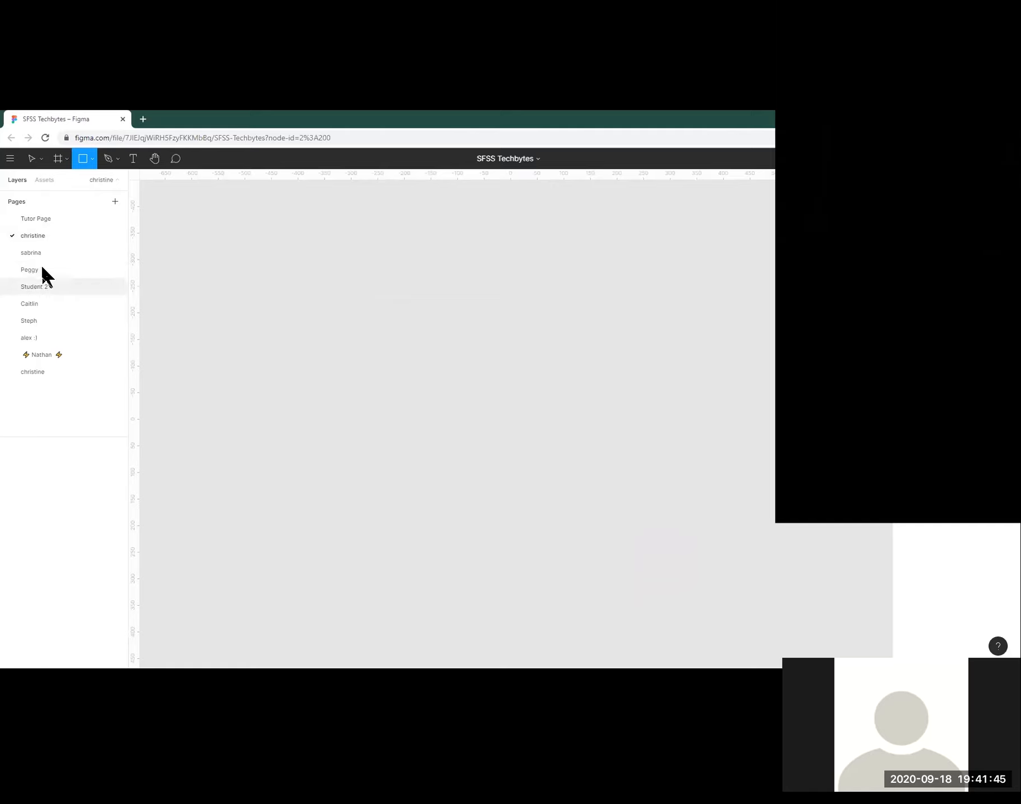
pyautogui.rightClick(40, 235)
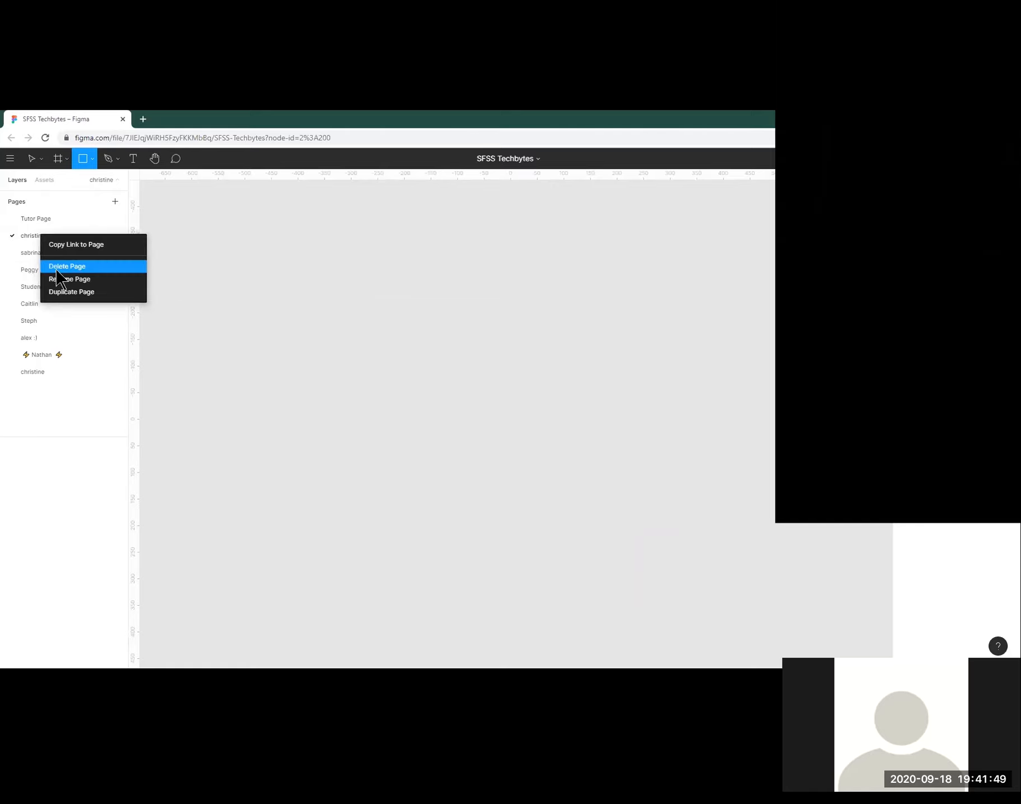
pyautogui.click(57, 267)
pyautogui.rightClick(40, 233)
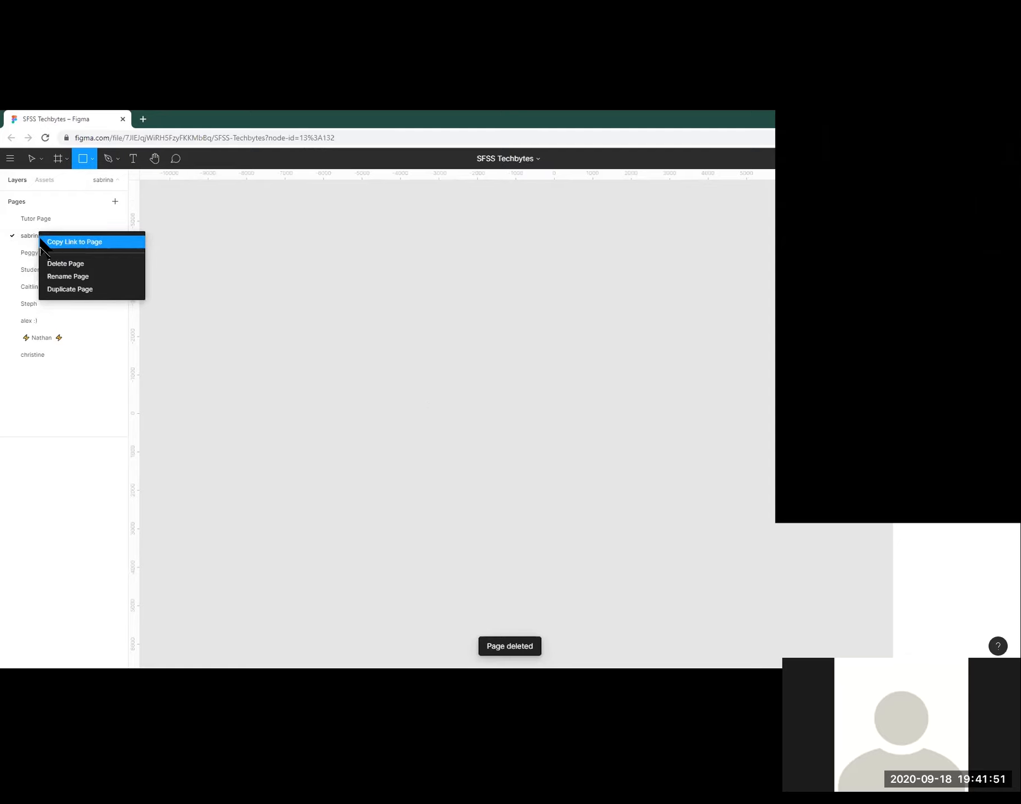
pyautogui.click(59, 264)
pyautogui.rightClick(34, 238)
pyautogui.click(51, 271)
pyautogui.rightClick(35, 236)
pyautogui.click(45, 266)
pyautogui.rightClick(28, 236)
pyautogui.click(44, 267)
pyautogui.rightClick(26, 235)
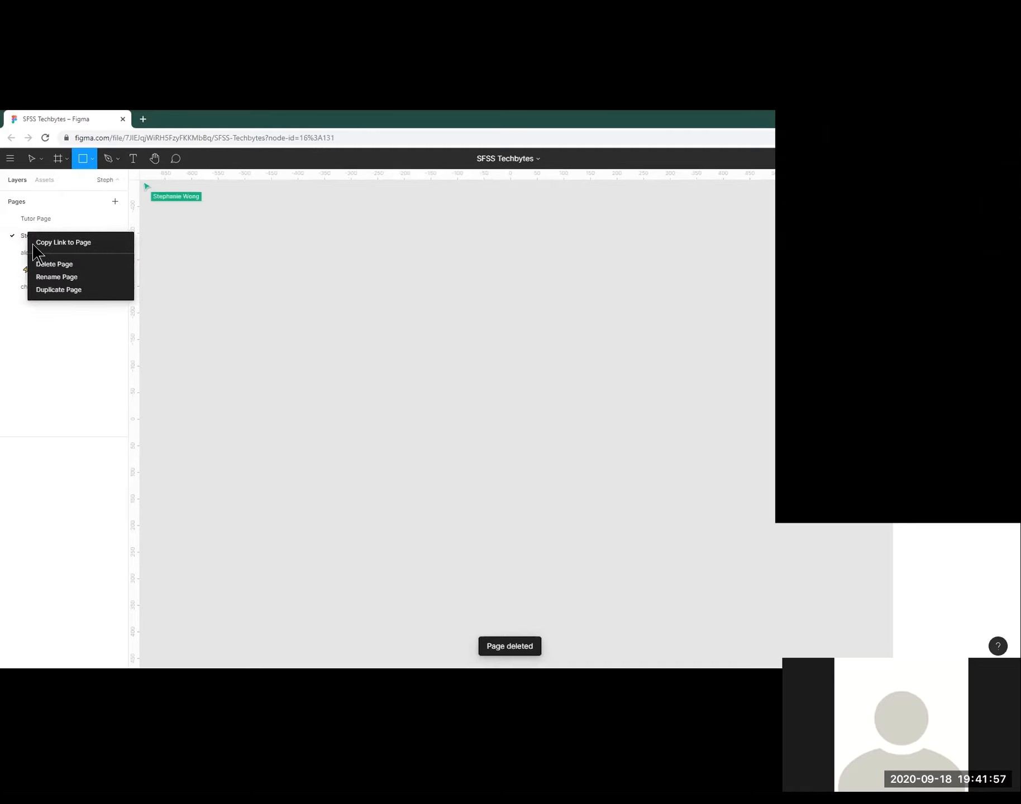
pyautogui.click(41, 263)
pyautogui.rightClick(31, 233)
pyautogui.click(48, 261)
pyautogui.rightClick(32, 237)
pyautogui.click(44, 262)
pyautogui.rightClick(30, 244)
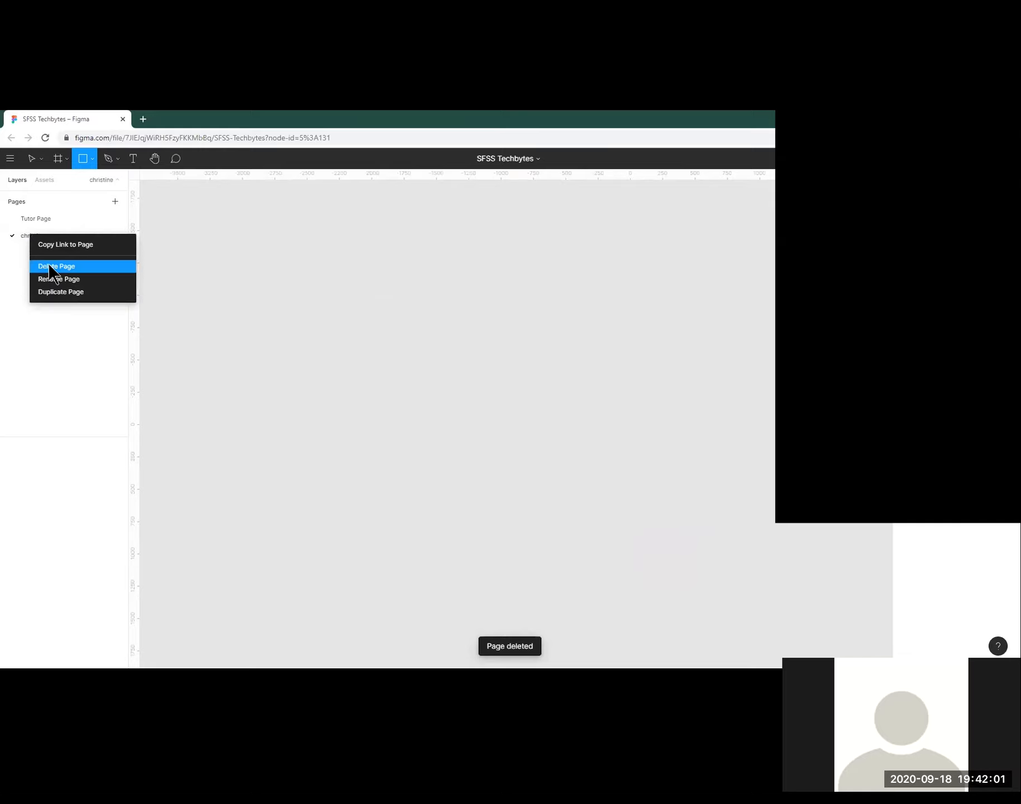
pyautogui.click(48, 267)
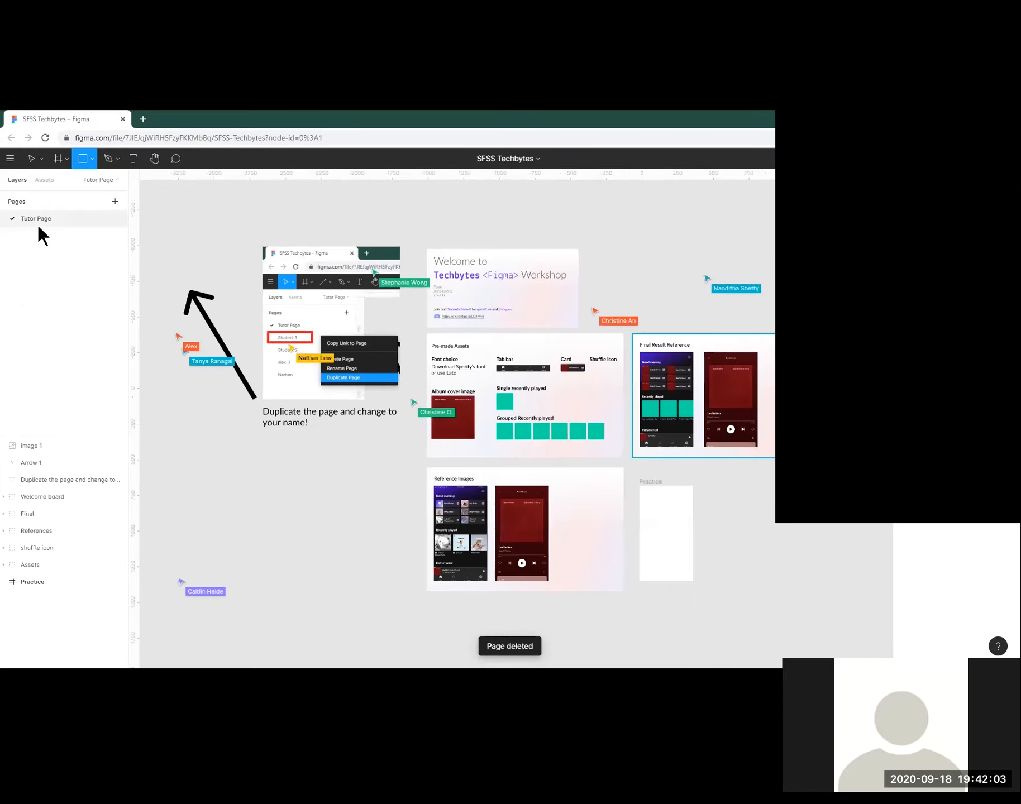
# Duplicate the Tutor Page and rename the copy as template.
pyautogui.rightClick(39, 222)
pyautogui.click(58, 277)
pyautogui.doubleClick(38, 235)
pyautogui.write('template')
pyautogui.press('Return')
# Duplicate the template page eleven times, each time from the newest copy, for a total of twelve template pages.
pyautogui.rightClick(37, 235)
pyautogui.click(68, 291)
pyautogui.rightClick(41, 252)
pyautogui.click(68, 305)
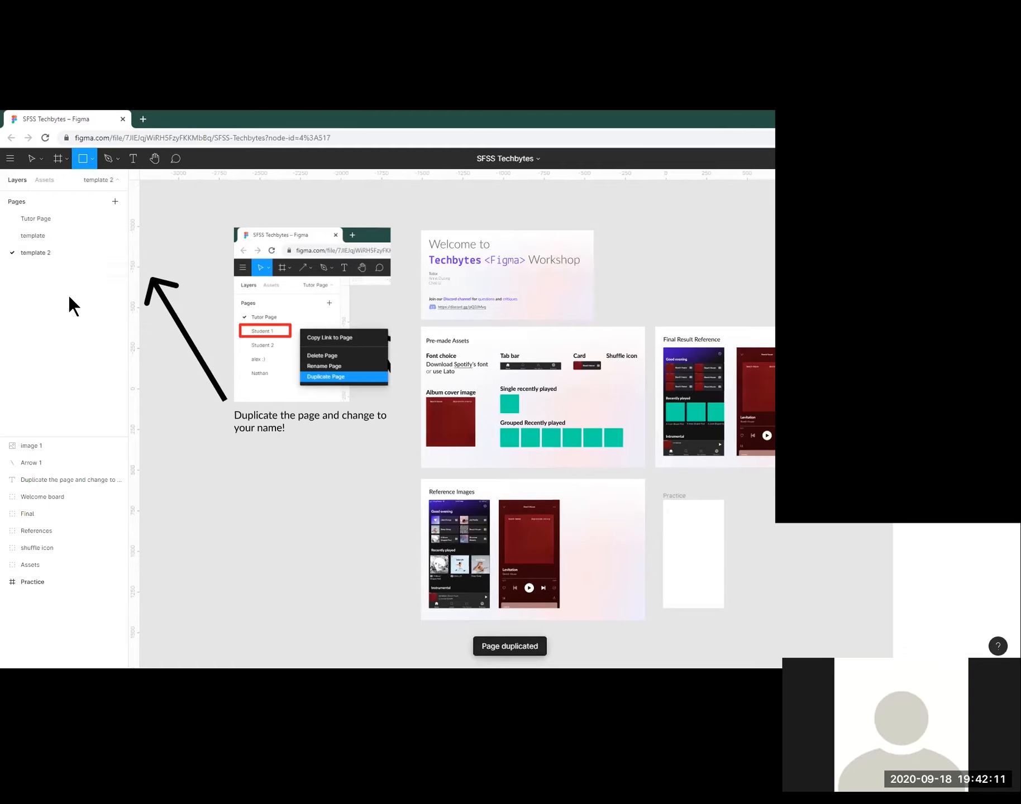
pyautogui.rightClick(45, 268)
pyautogui.click(59, 322)
pyautogui.rightClick(39, 287)
pyautogui.click(61, 344)
pyautogui.rightClick(40, 305)
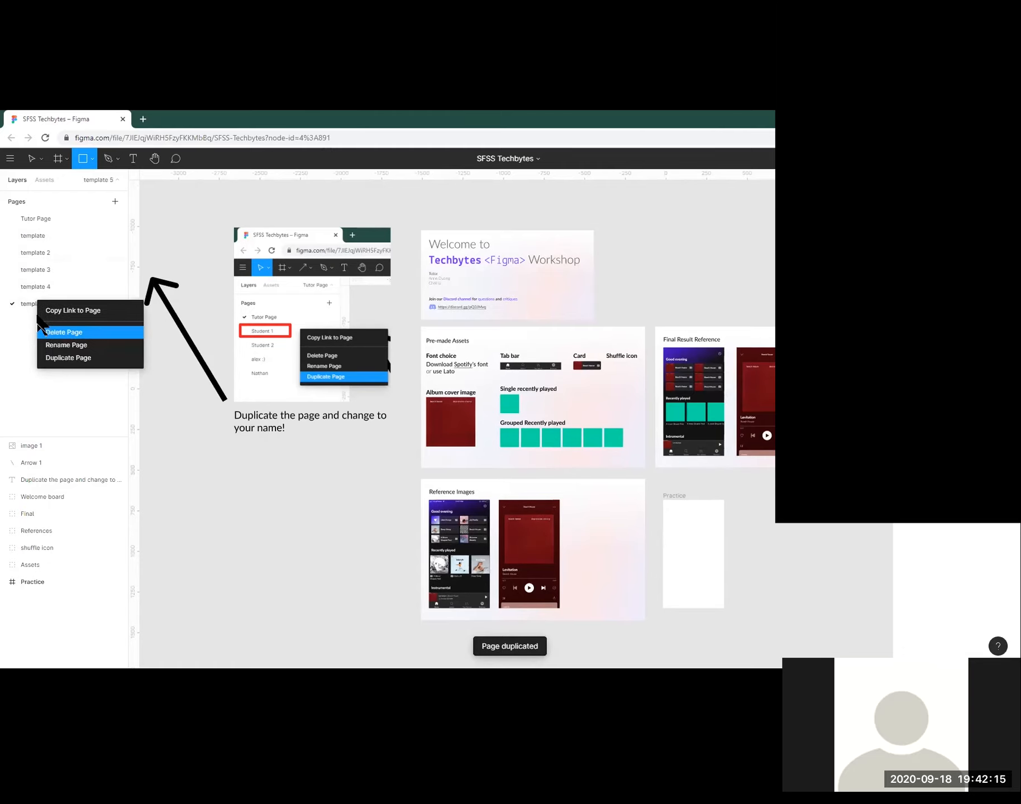
pyautogui.click(58, 360)
pyautogui.rightClick(41, 322)
pyautogui.click(56, 373)
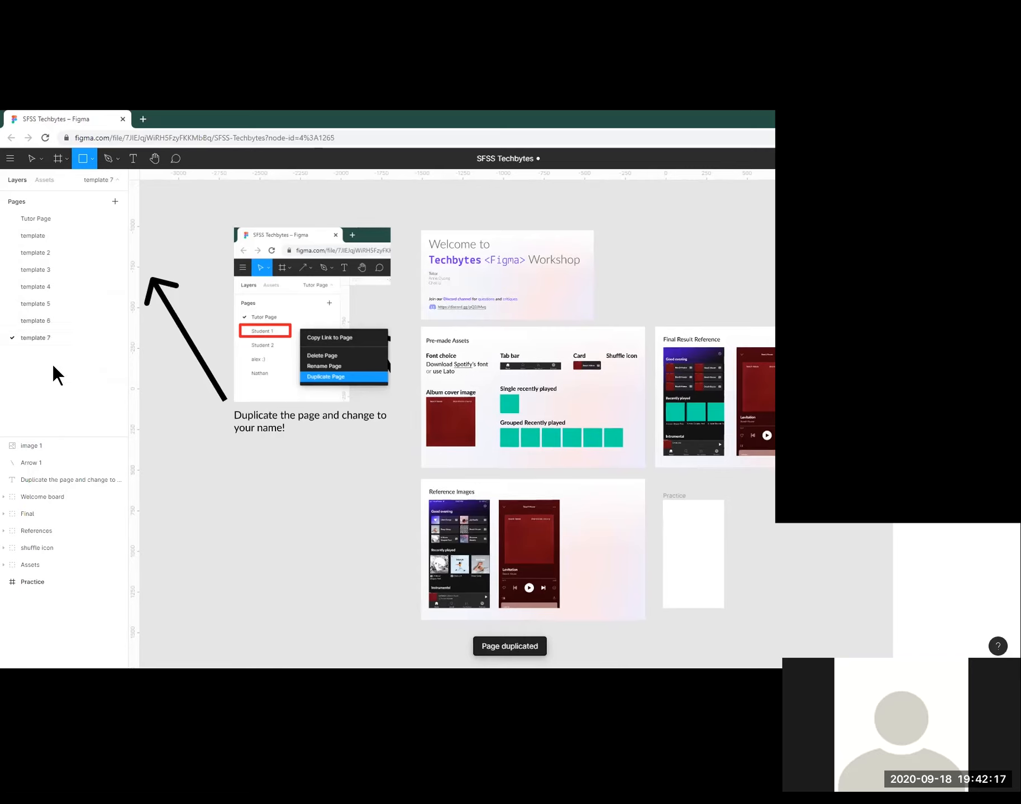
pyautogui.rightClick(39, 339)
pyautogui.click(66, 395)
pyautogui.rightClick(39, 355)
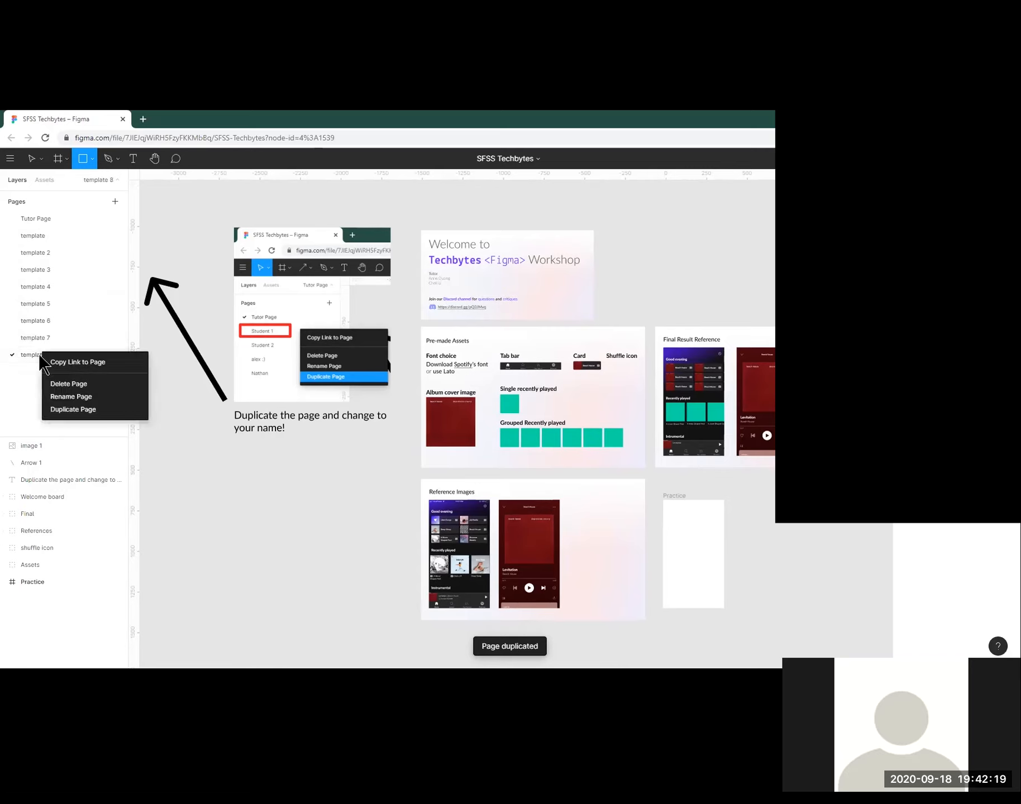
pyautogui.click(70, 410)
pyautogui.rightClick(41, 370)
pyautogui.click(65, 427)
pyautogui.rightClick(38, 387)
pyautogui.click(67, 443)
pyautogui.rightClick(44, 404)
pyautogui.click(35, 411)
pyautogui.rightClick(38, 408)
pyautogui.click(59, 465)
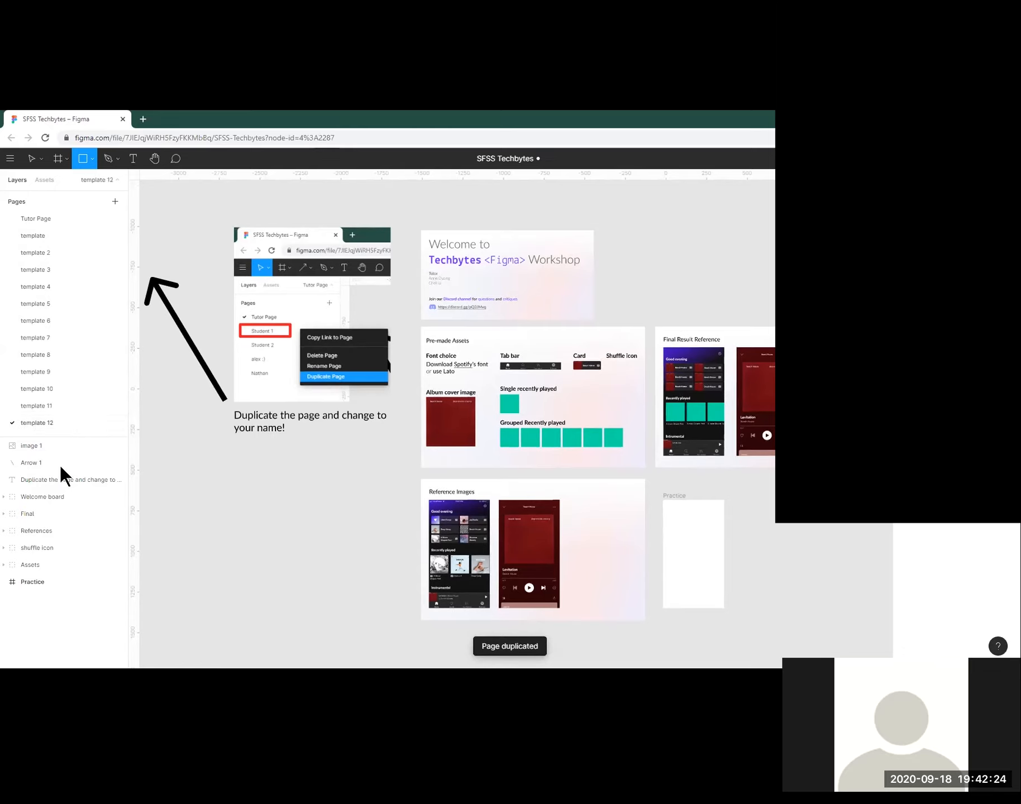
# Check the template and template 2 pages, return to the Tutor Page, and enlarge the page list a little.
pyautogui.click(32, 237)
pyautogui.click(48, 253)
pyautogui.click(38, 218)
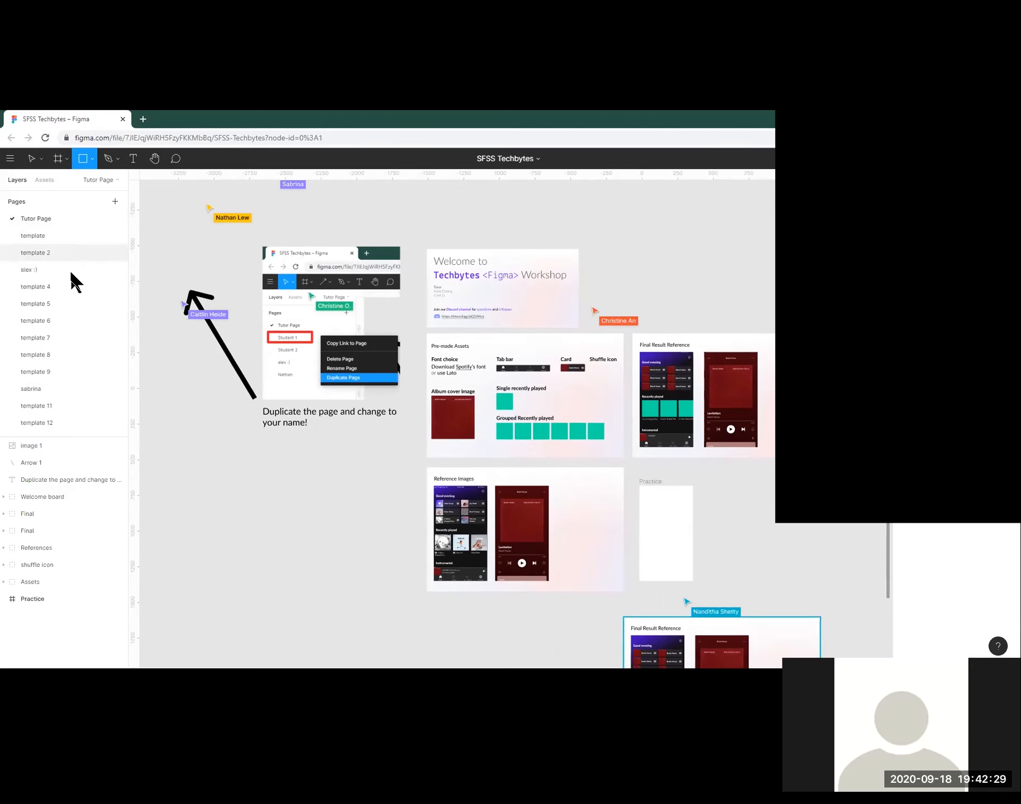
pyautogui.moveTo(88, 437); pyautogui.dragTo(88, 451)
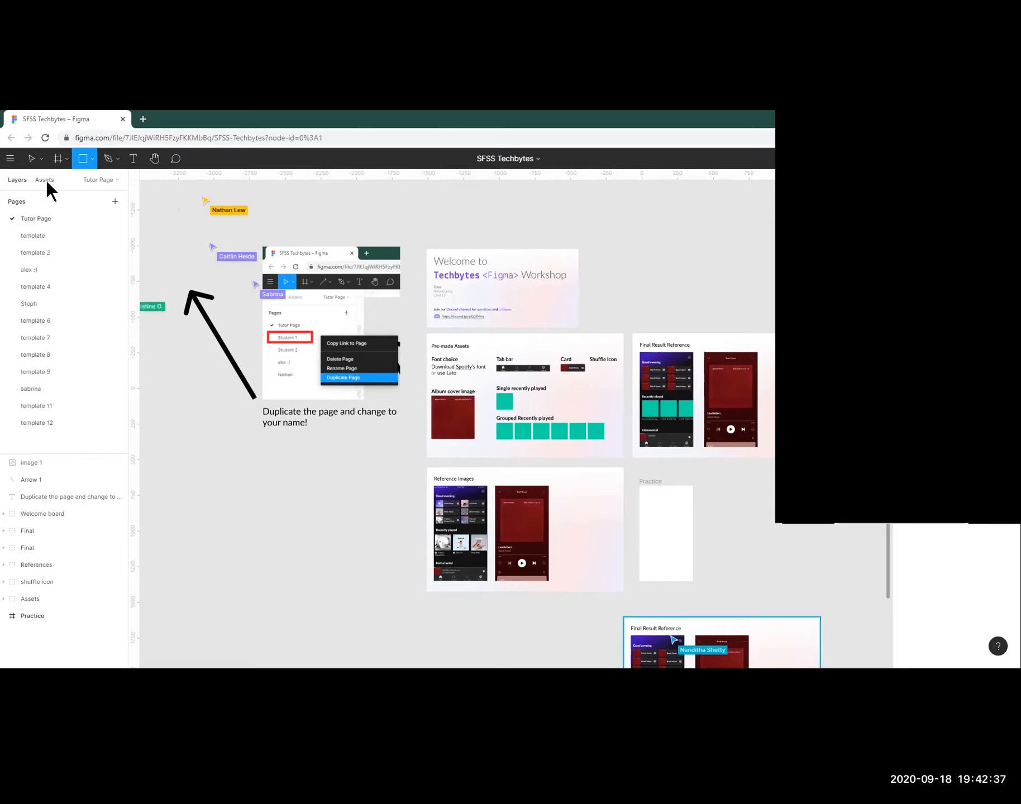
pyautogui.hscroll(-1, 191, 239)
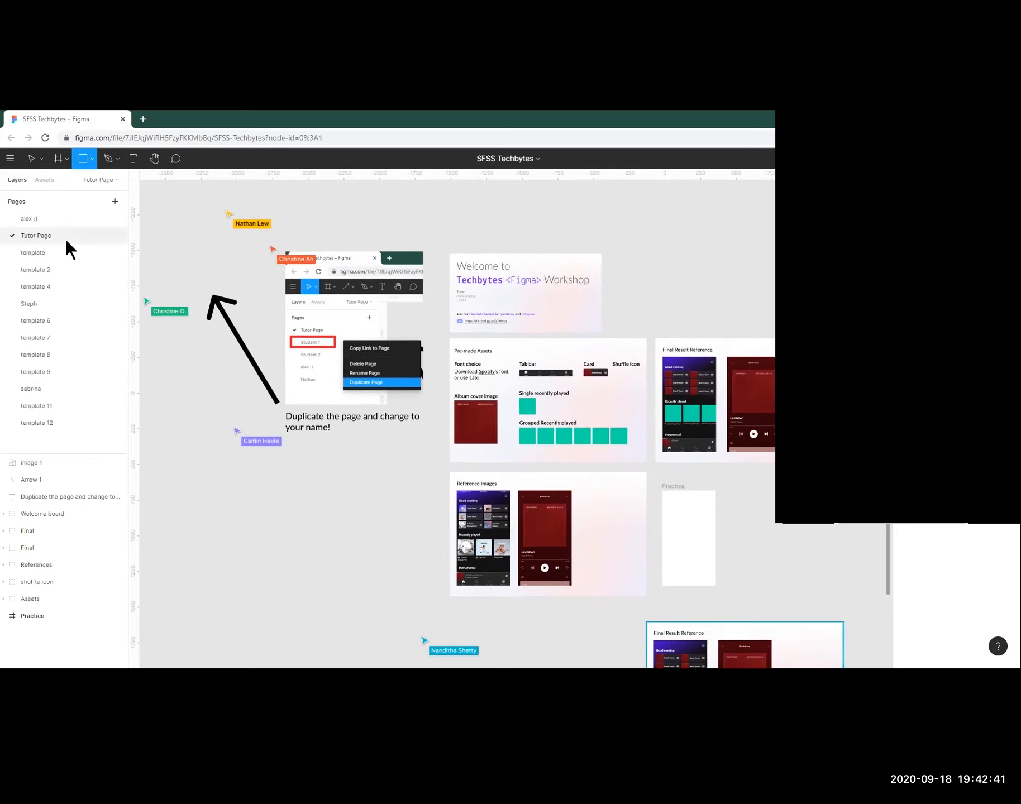
pyautogui.rightClick(67, 237)
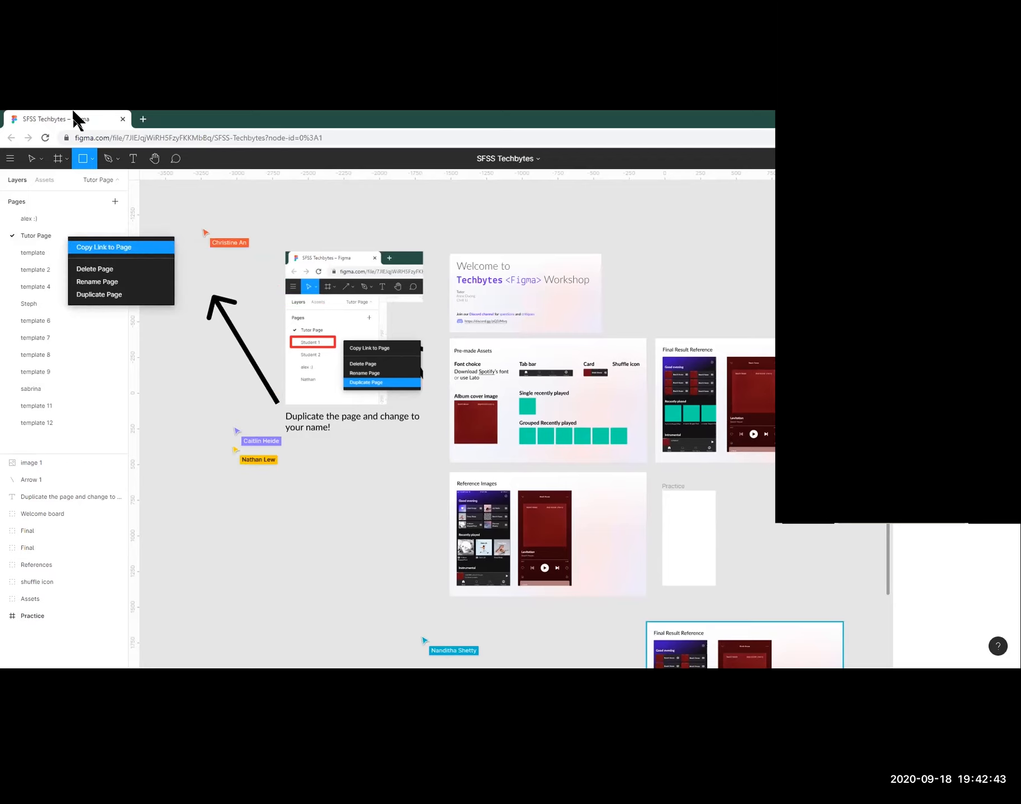
pyautogui.click(94, 340)
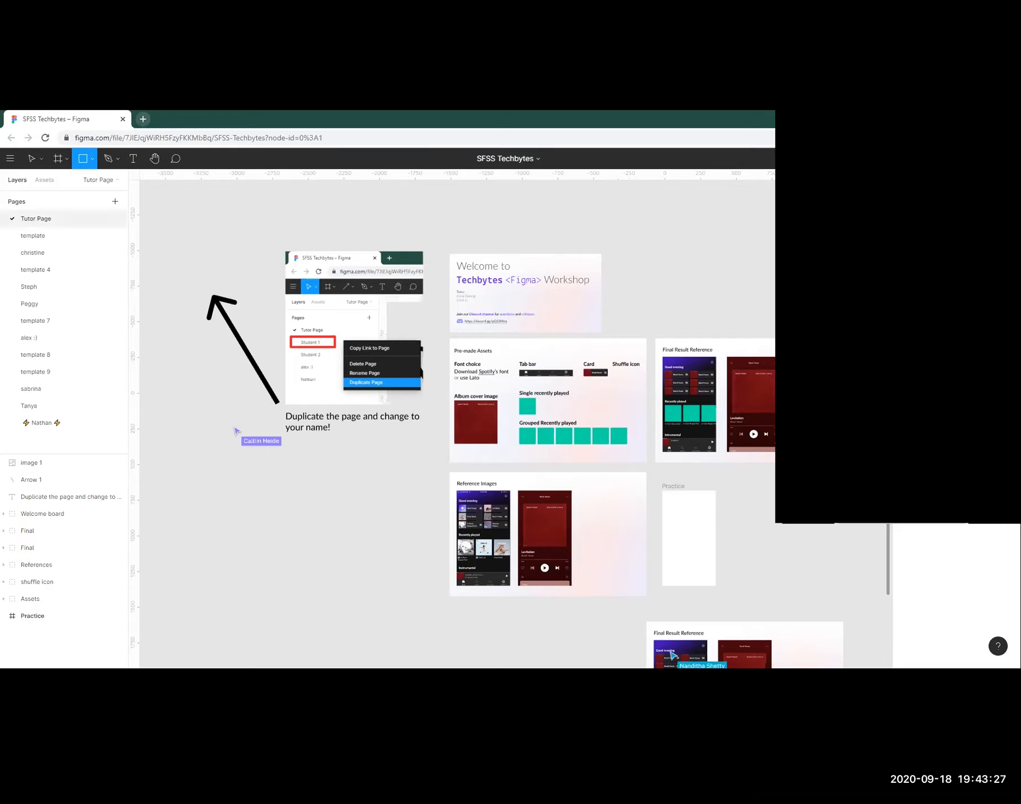
# Search the web for "figma app windows" in a new browser tab, and close that tab again.
pyautogui.click(143, 119)
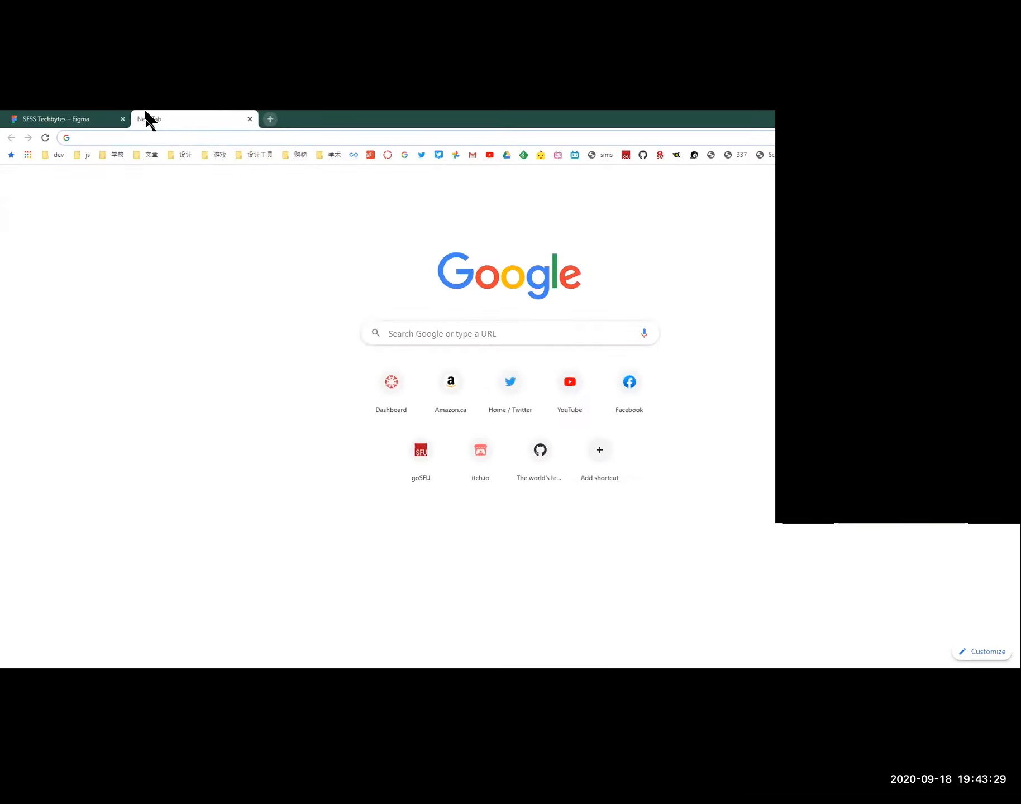
pyautogui.write('figma app wu')
pyautogui.press('BackSpace')
pyautogui.write('indows')
pyautogui.press('Return')
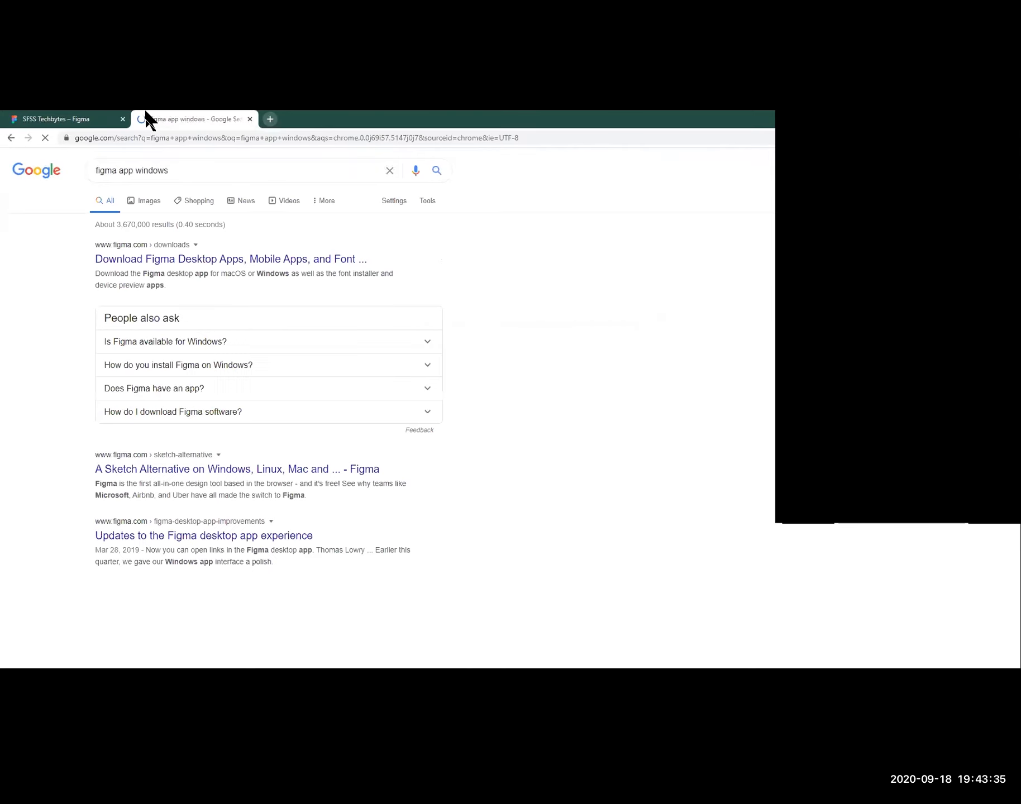
pyautogui.click(248, 117)
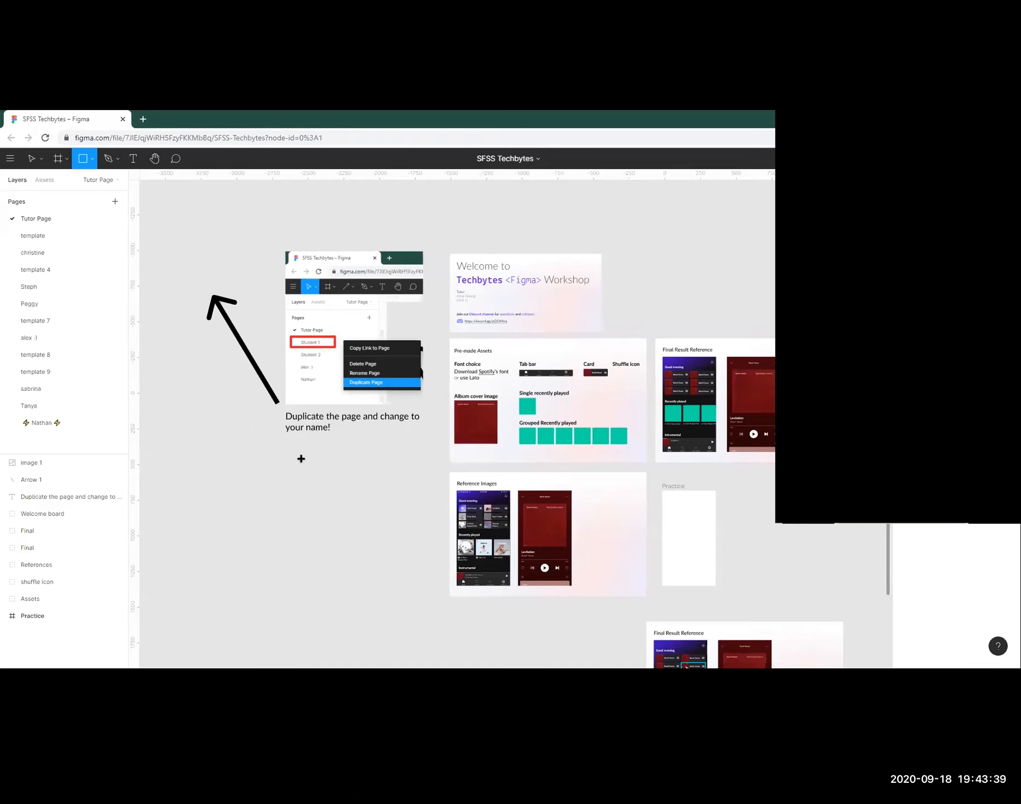
# Delete the extra Final Result Reference board that sits below the Practice frame on the Tutor Page.
pyautogui.moveTo(314, 466); pyautogui.dragTo(255, 417)
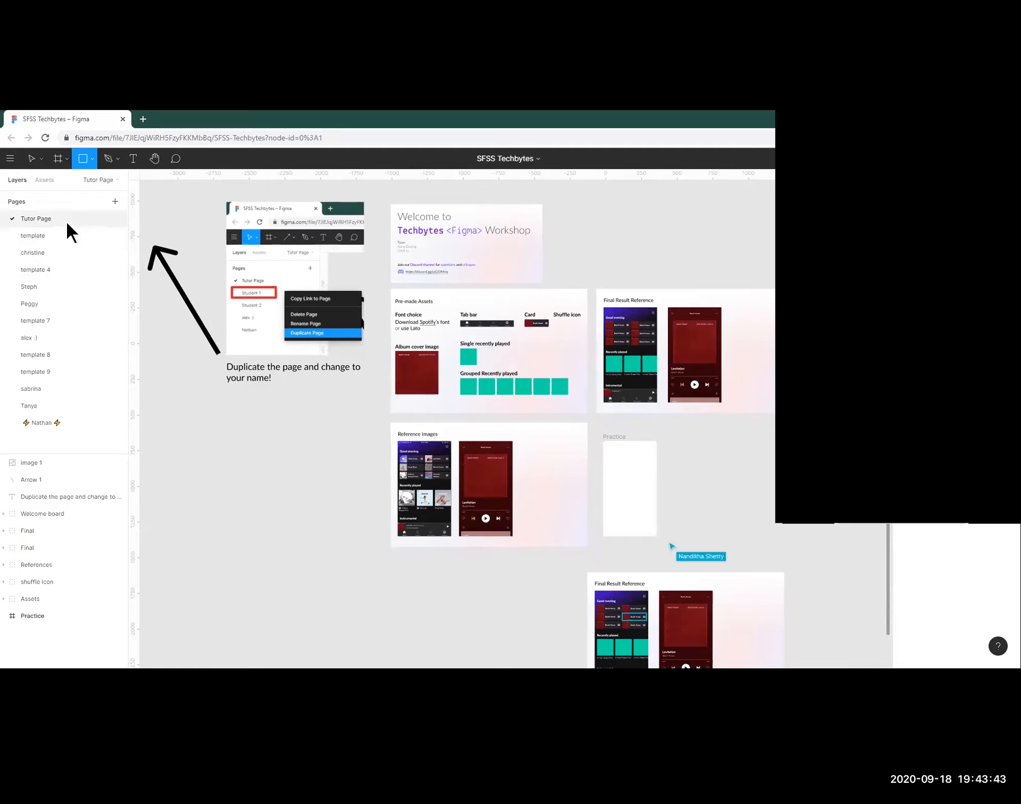
pyautogui.click(31, 159)
pyautogui.click(620, 581)
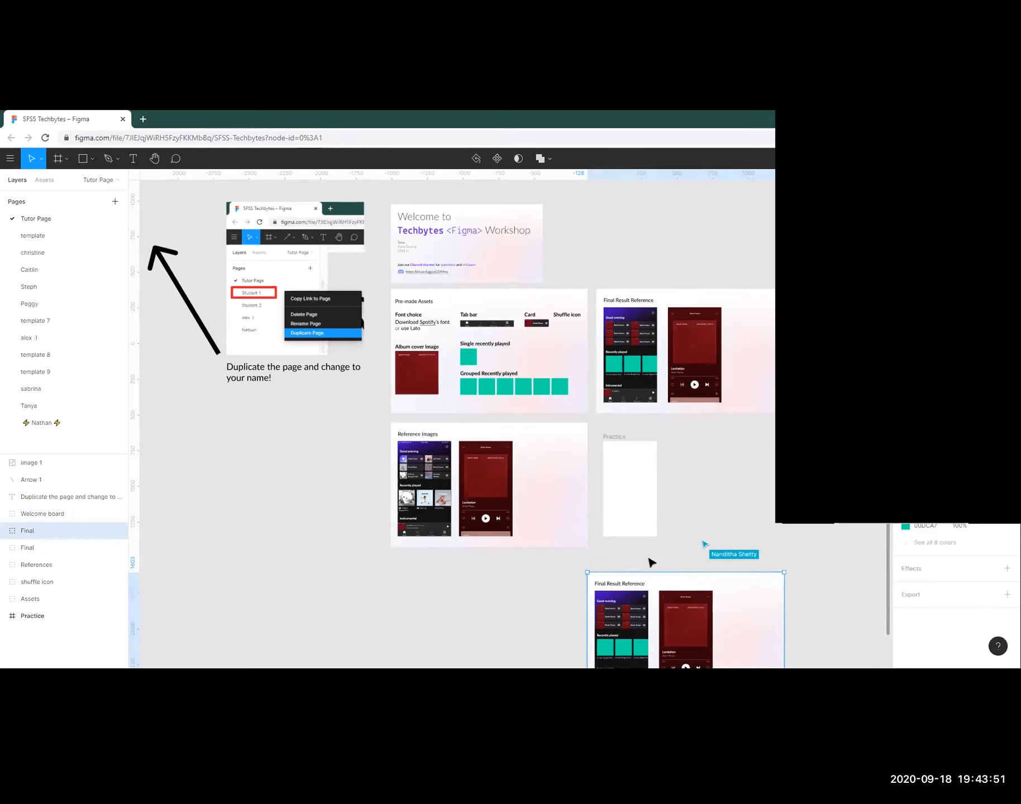
pyautogui.press('Delete')
pyautogui.scroll(1, 339, 580)
pyautogui.hscroll(-1, 339, 579)
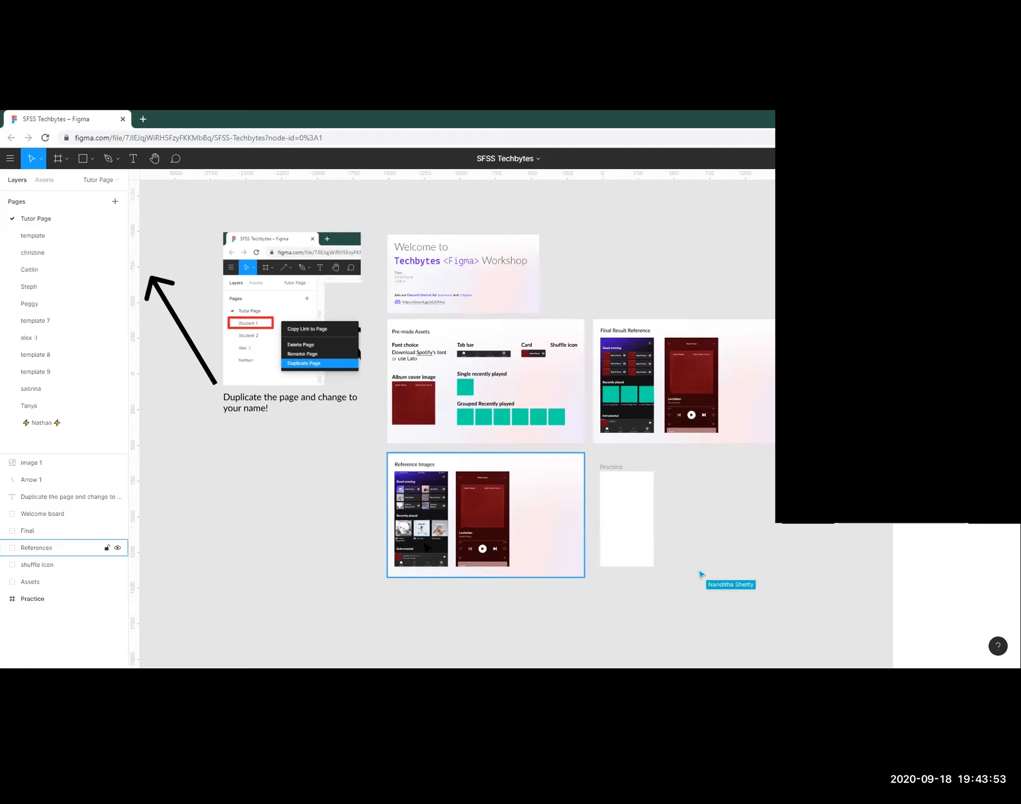
# Check the layout of the template page and return to the Tutor Page.
pyautogui.click(63, 237)
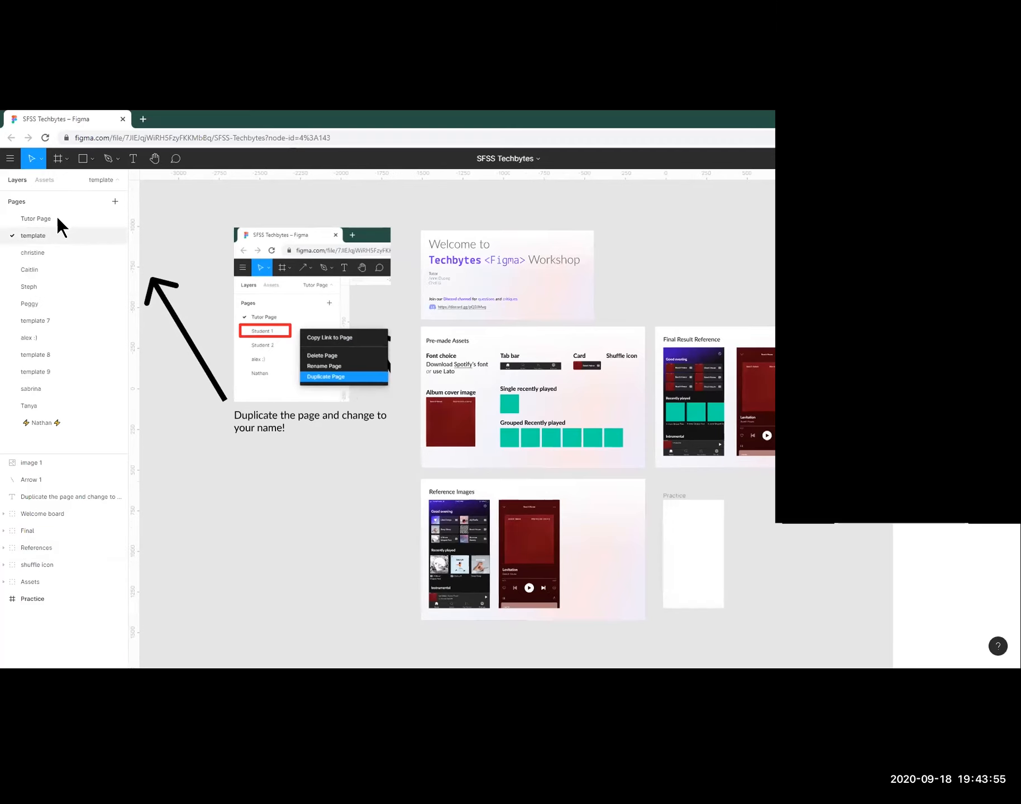
pyautogui.click(57, 218)
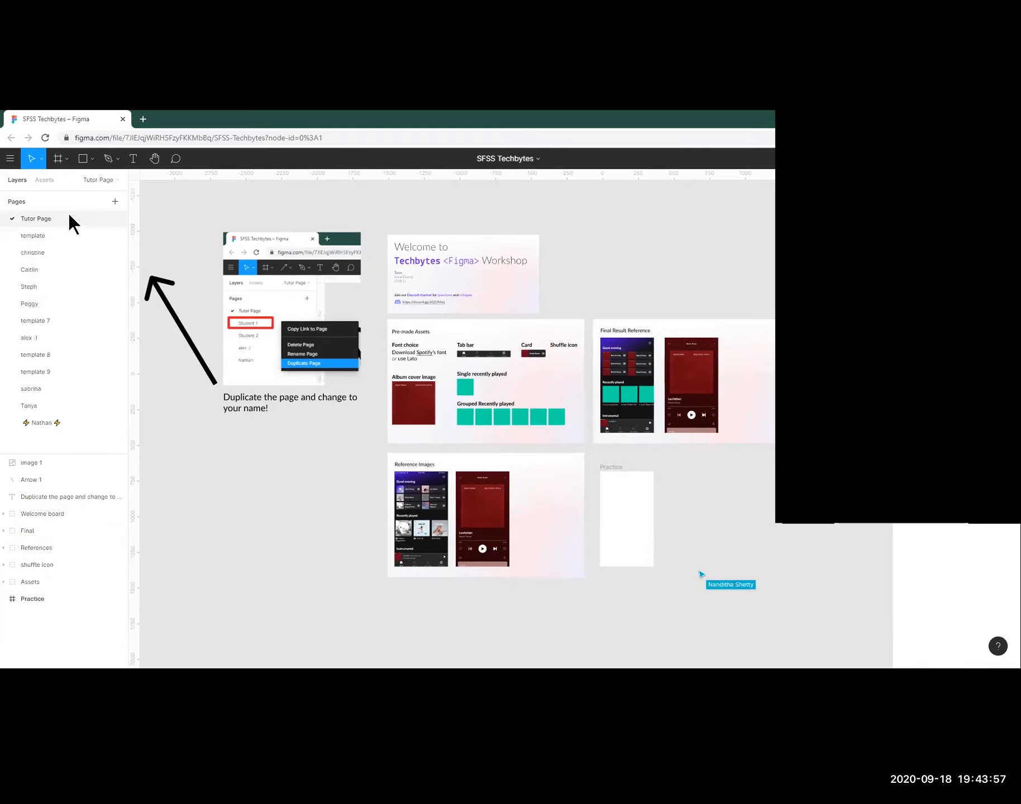
pyautogui.moveTo(340, 477); pyautogui.dragTo(368, 490)
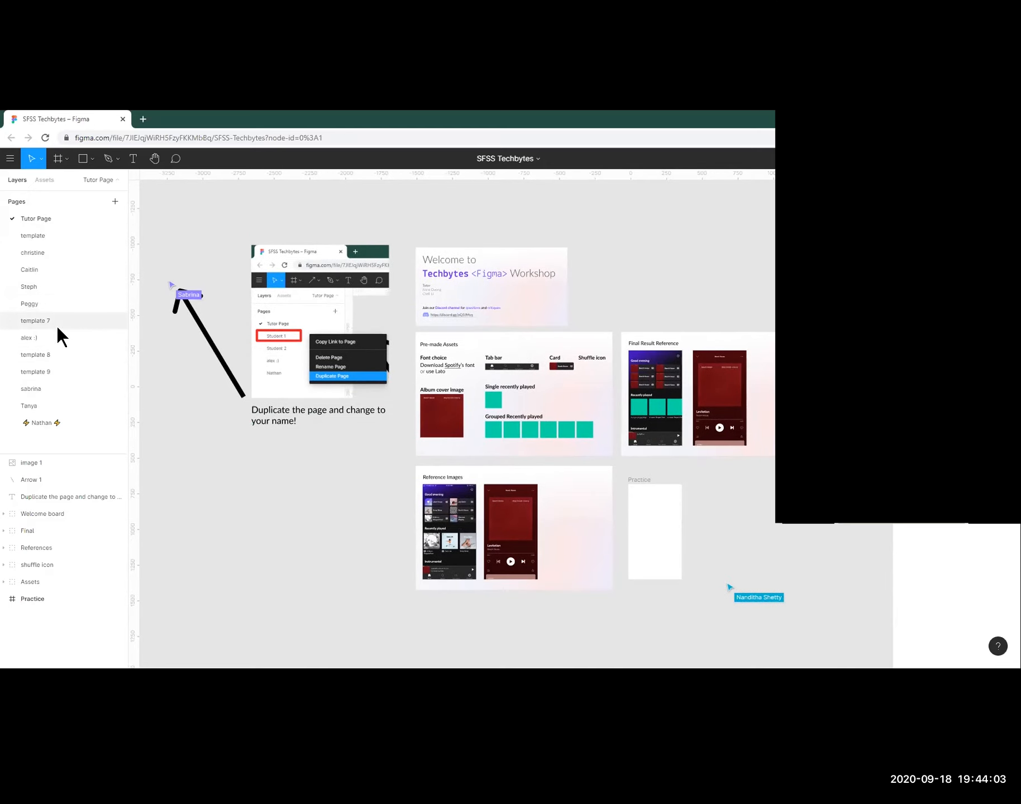
# Group the unused pages template 7, template 8 and template 9 directly below the template page.
pyautogui.moveTo(37, 321); pyautogui.dragTo(46, 429)
pyautogui.moveTo(45, 336); pyautogui.dragTo(56, 432)
pyautogui.click(40, 232)
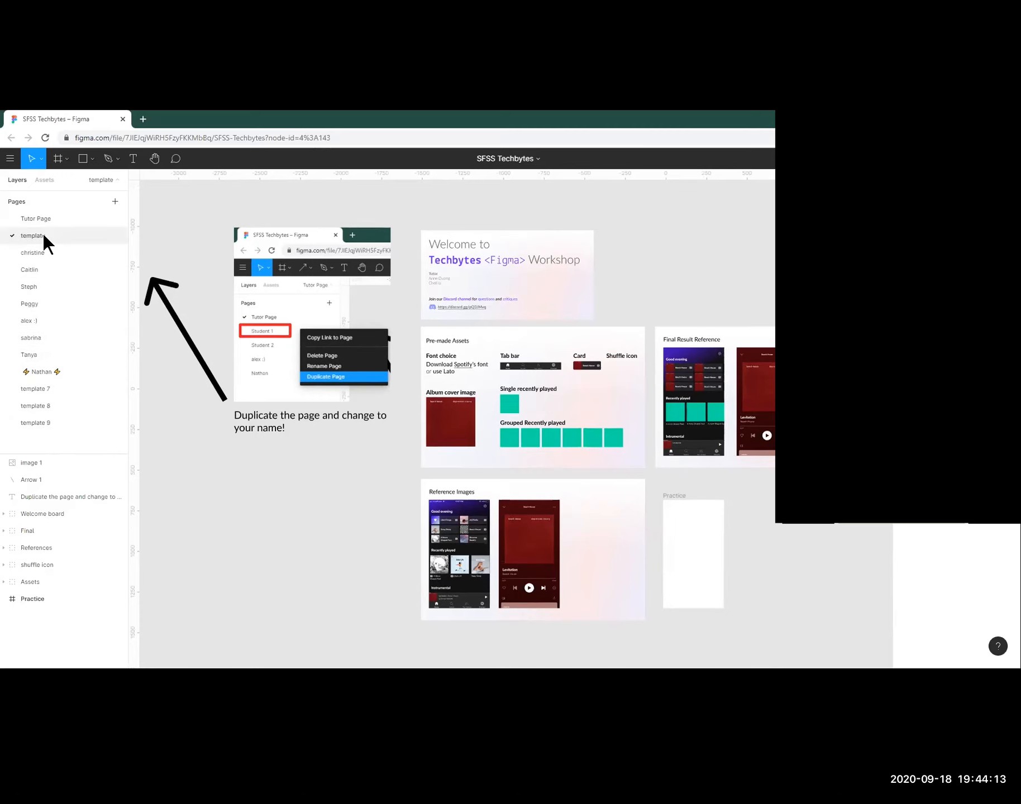
pyautogui.click(41, 387)
pyautogui.moveTo(41, 396); pyautogui.dragTo(38, 247)
pyautogui.moveTo(48, 403); pyautogui.dragTo(58, 282)
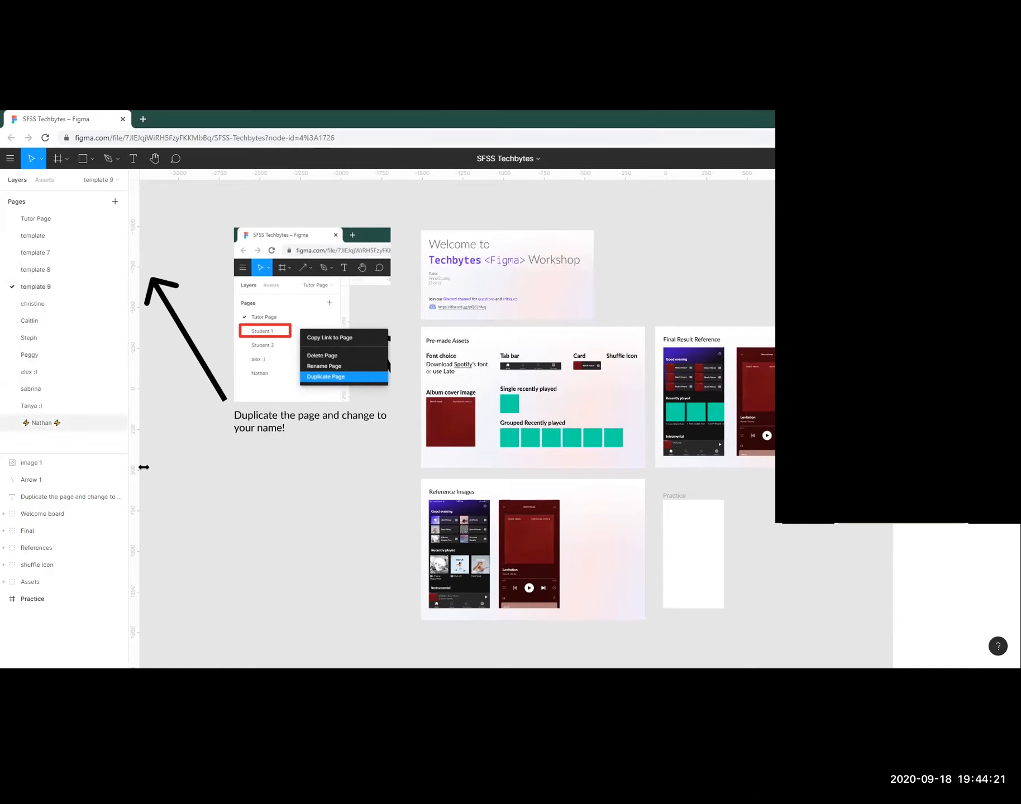
pyautogui.scroll(2, 363, 542)
pyautogui.moveTo(366, 552); pyautogui.dragTo(290, 537)
pyautogui.scroll(-1, 290, 536)
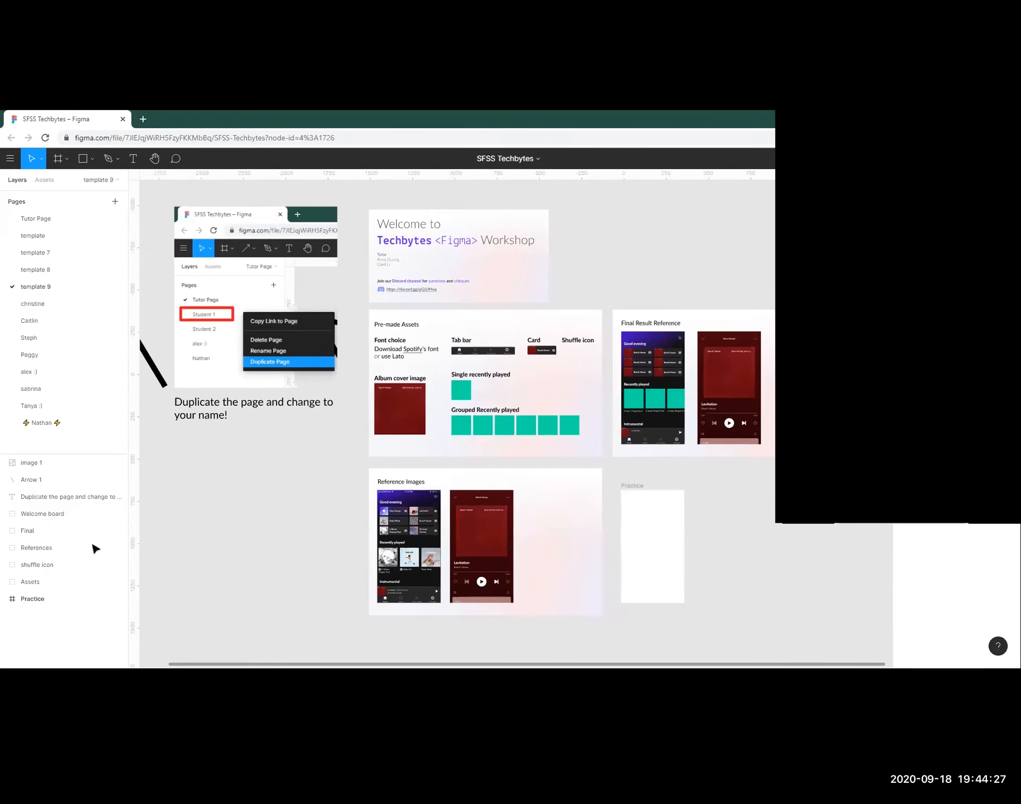
pyautogui.hotkey('alt', 'Tab')
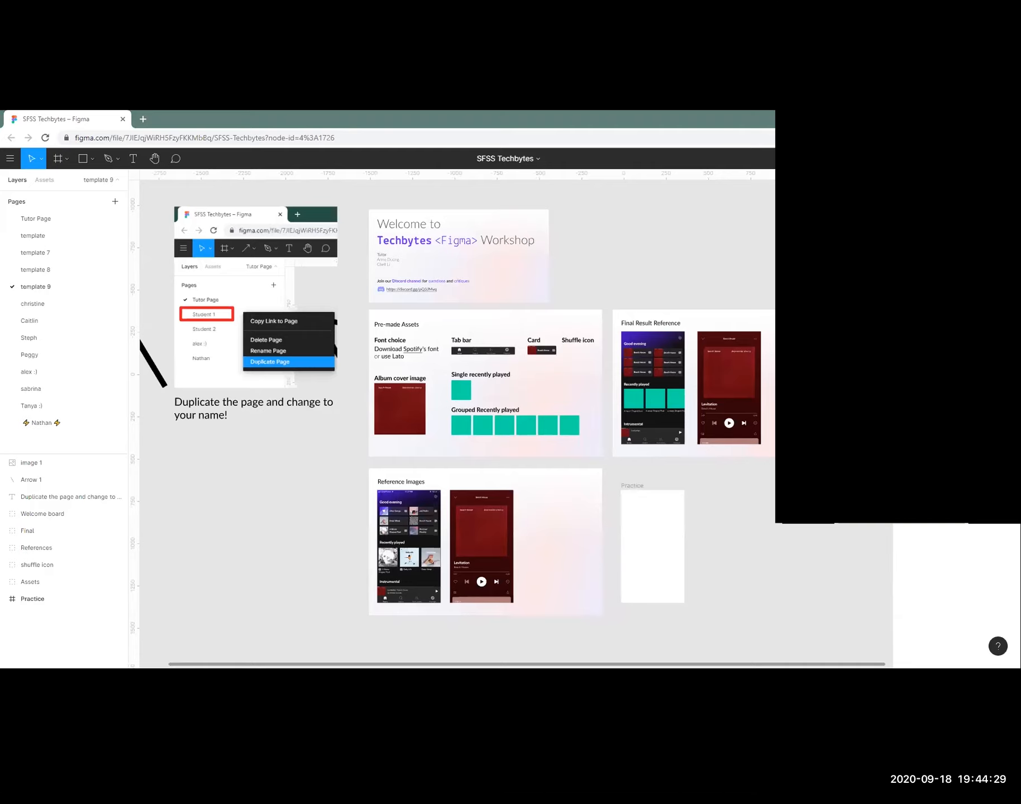
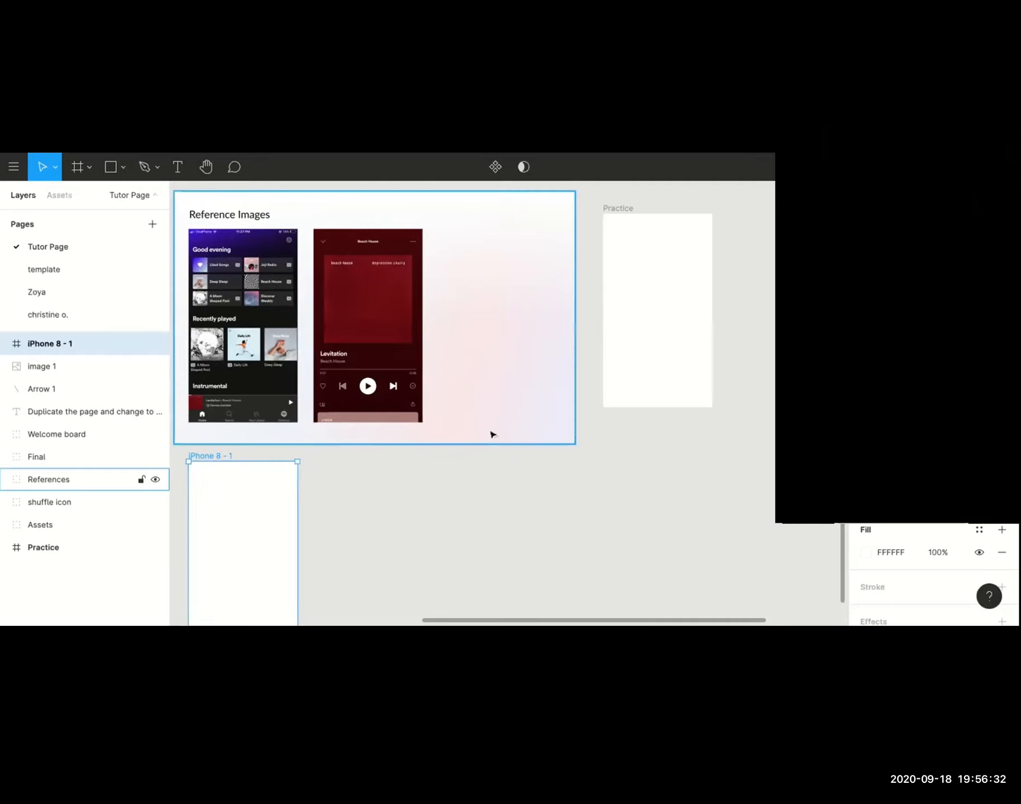
# Deselect the iPhone 8 - 1 frame and view it together with the reference images above it.
pyautogui.scroll(-1, 492, 430)
pyautogui.hscroll(-1, 492, 430)
pyautogui.scroll(-2, 492, 425)
pyautogui.hscroll(-3, 493, 424)
pyautogui.scroll(-2, 492, 423)
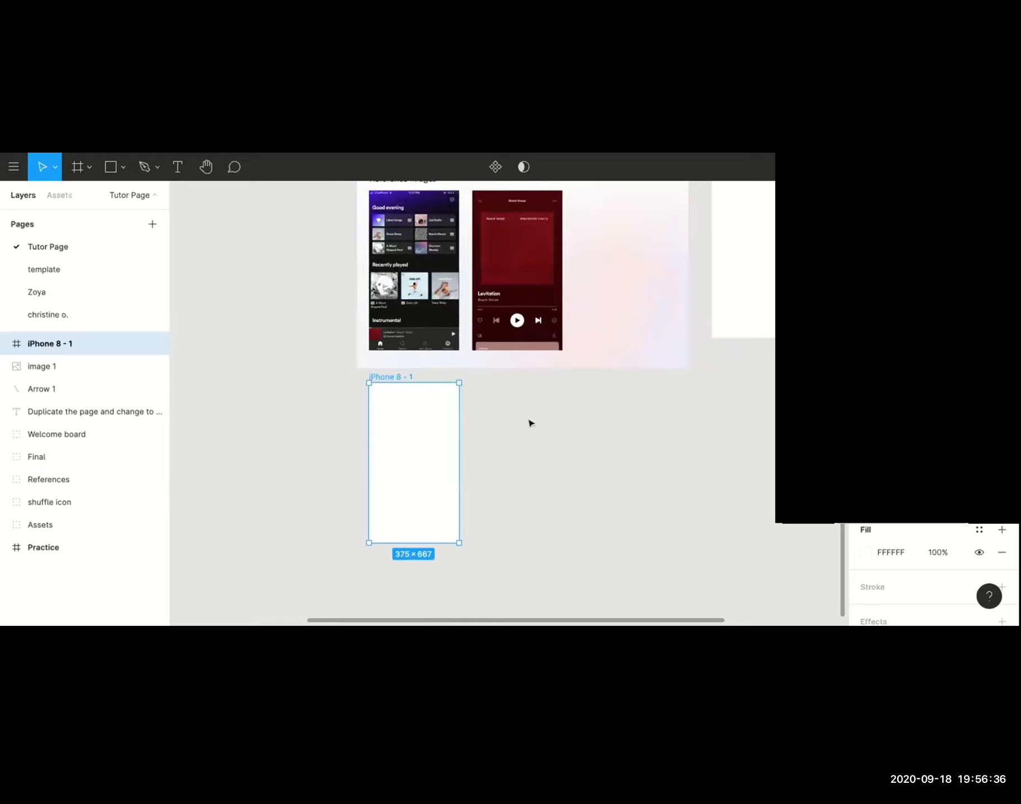
pyautogui.click(294, 374)
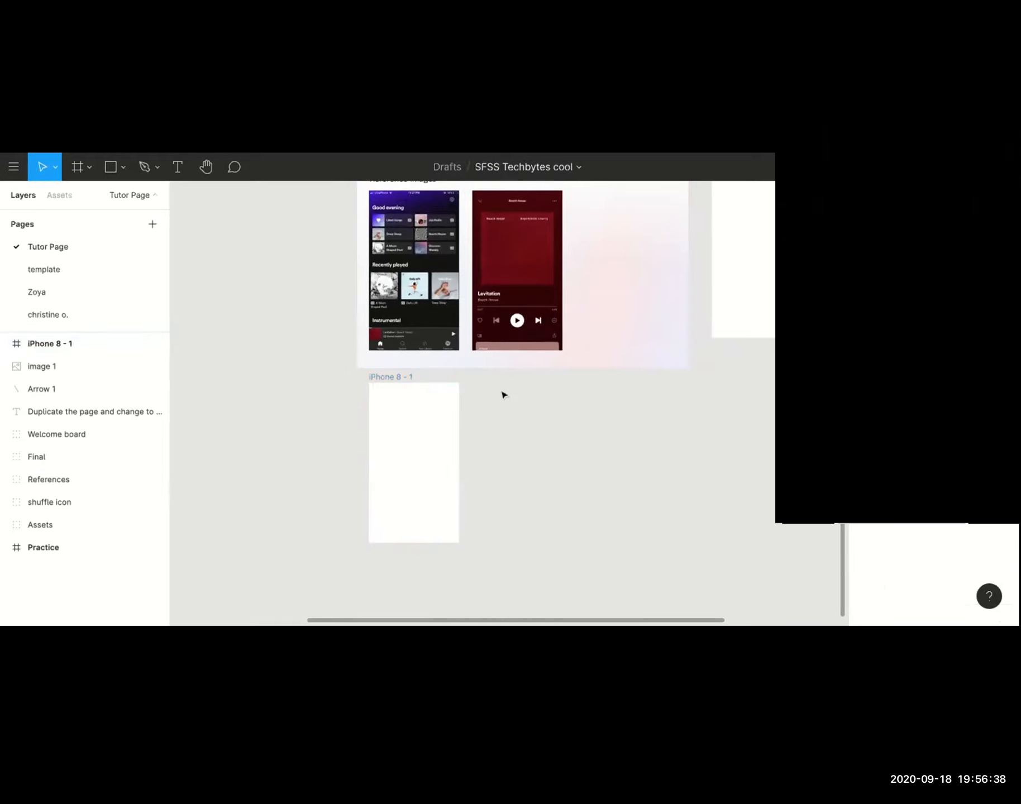
pyautogui.scroll(-2, 260, 251)
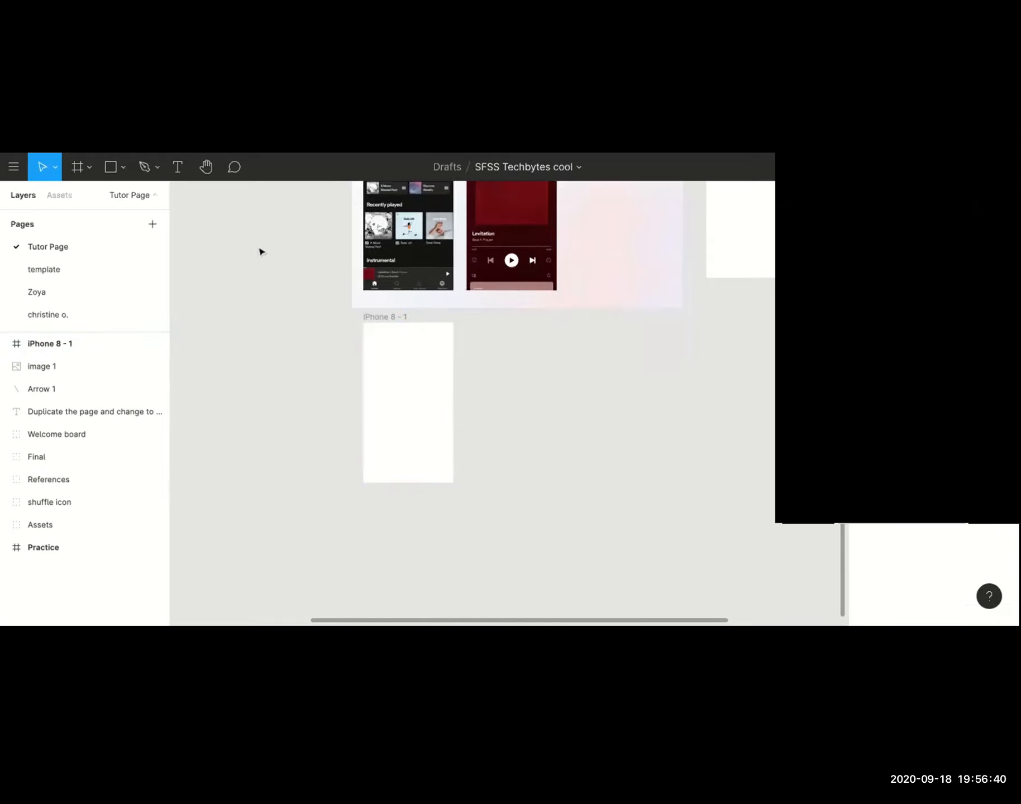
pyautogui.scroll(3, 260, 251)
pyautogui.hscroll(2, 250, 228)
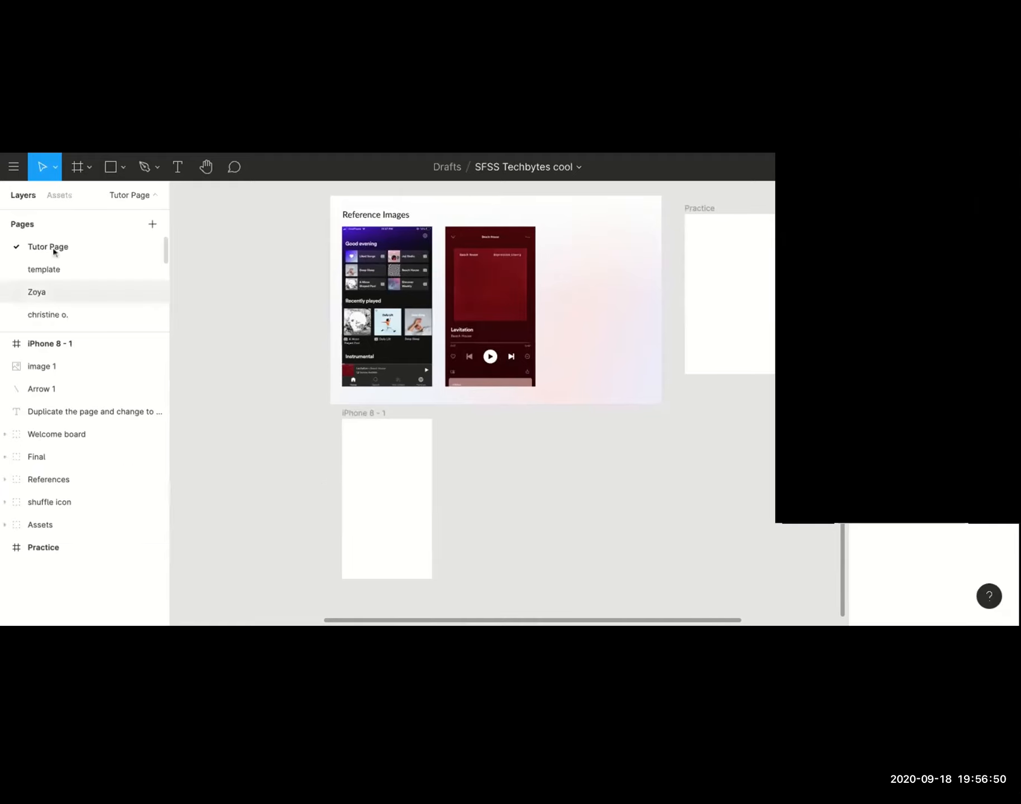
# Show the rulers around the canvas.
pyautogui.click(13, 170)
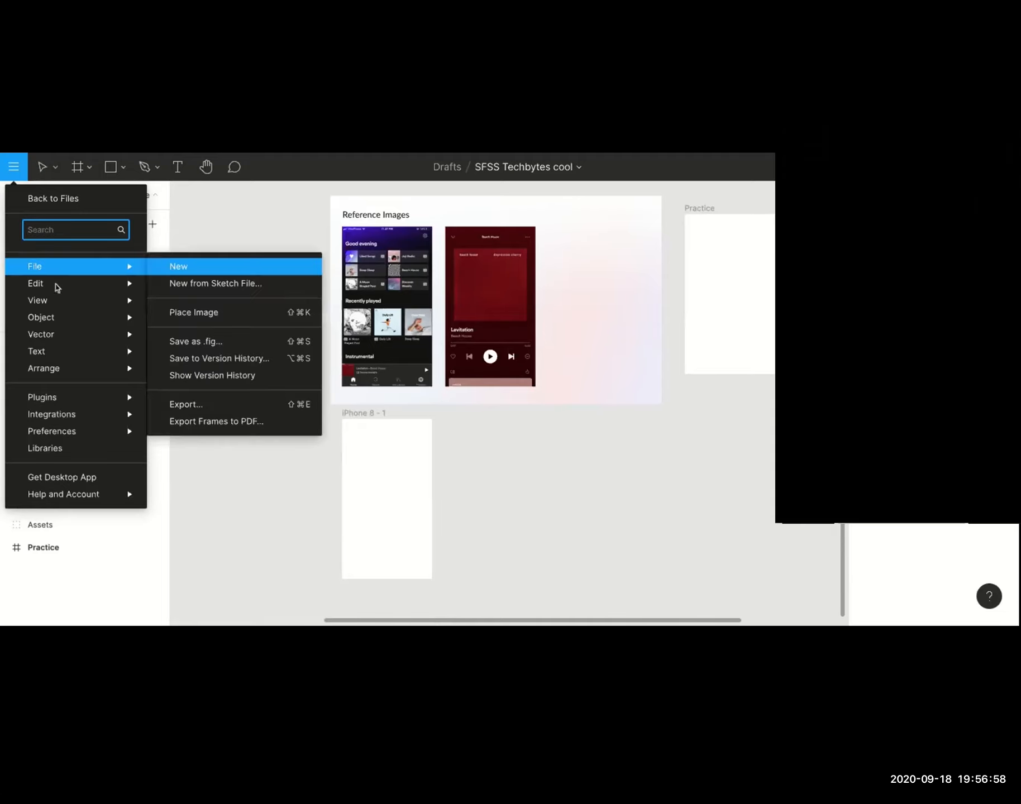
pyautogui.moveTo(54, 302)
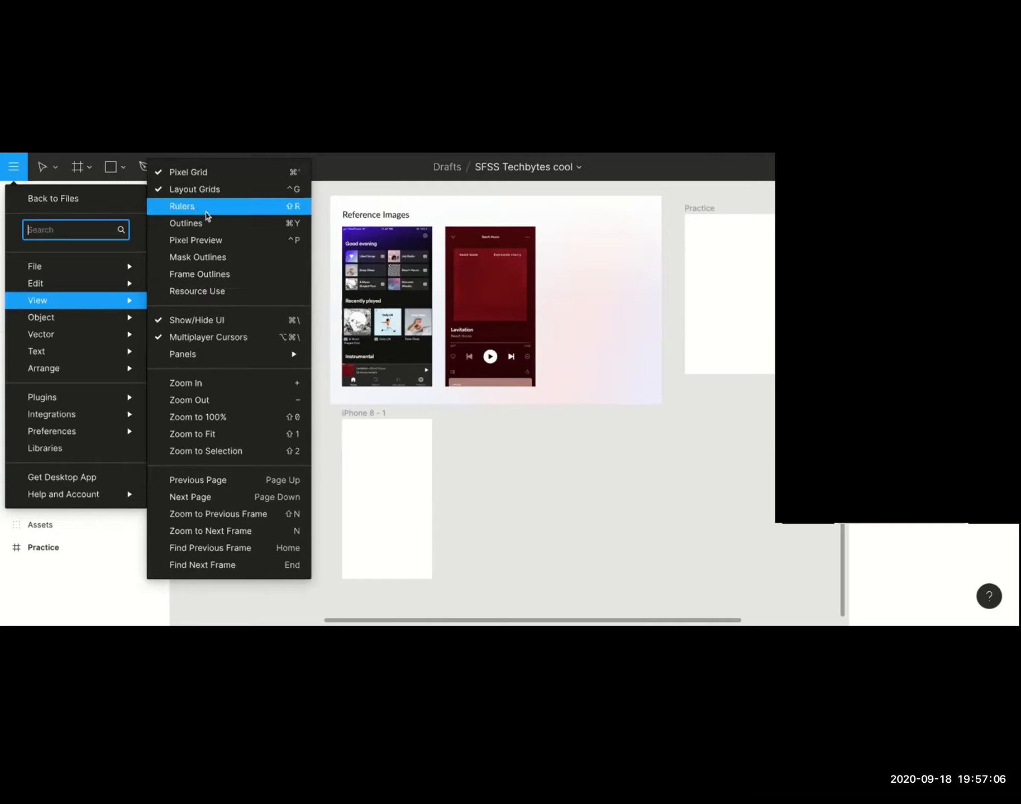
pyautogui.click(207, 217)
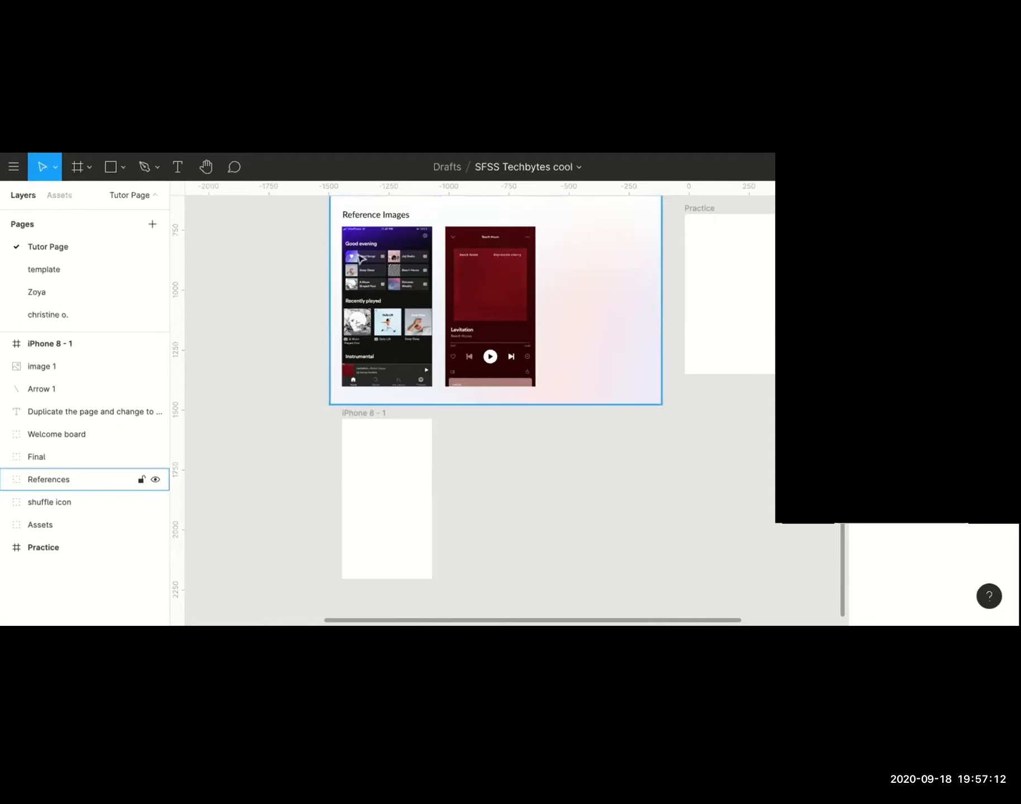
# Examine the spacing and element layout of the reference home screen and compare it with the empty iPhone 8 - 1 frame.
pyautogui.scroll(-1, 329, 280)
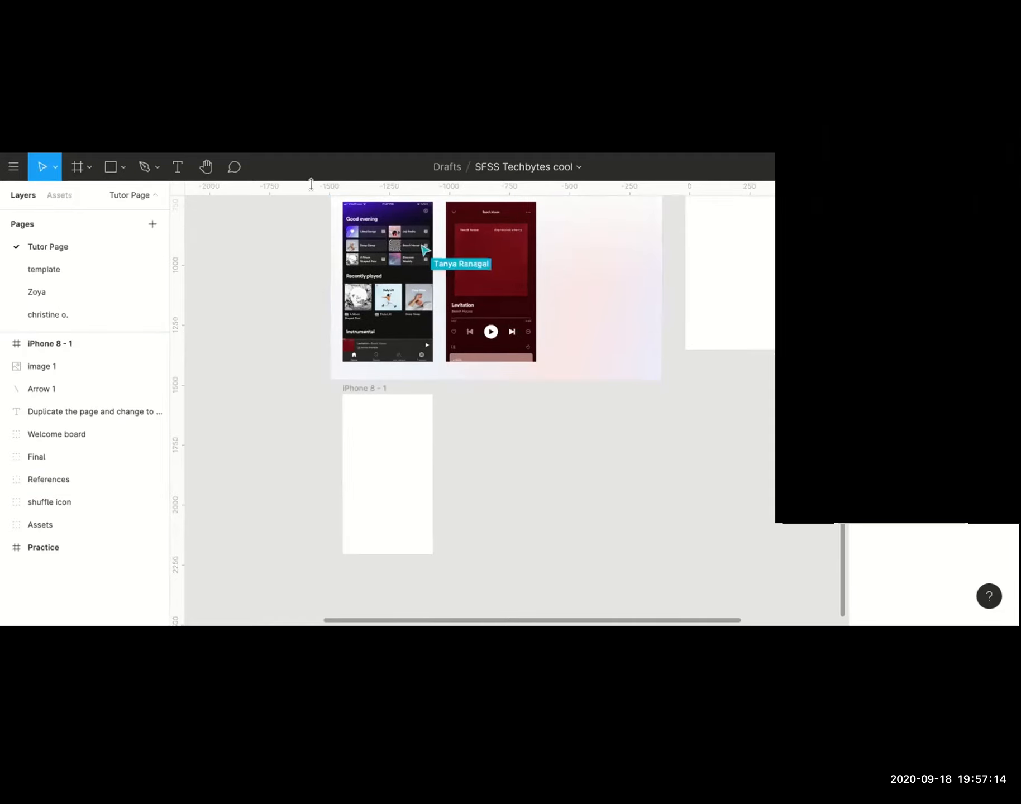
pyautogui.scroll(5, 331, 268)
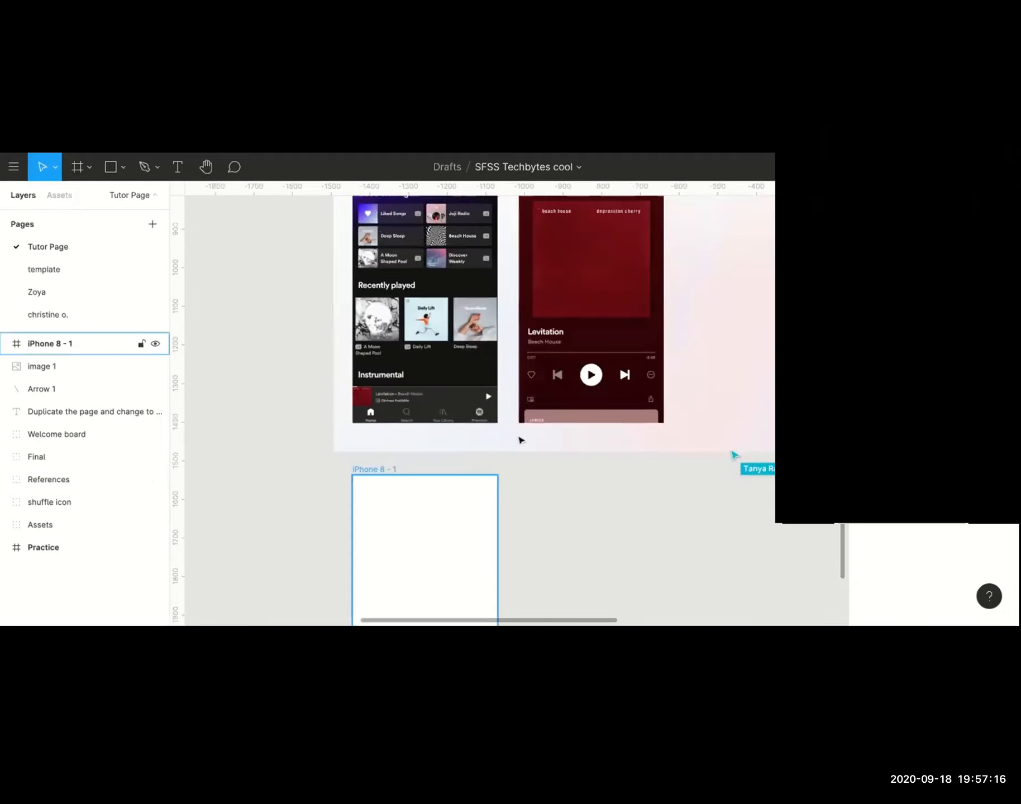
pyautogui.scroll(-1, 495, 479)
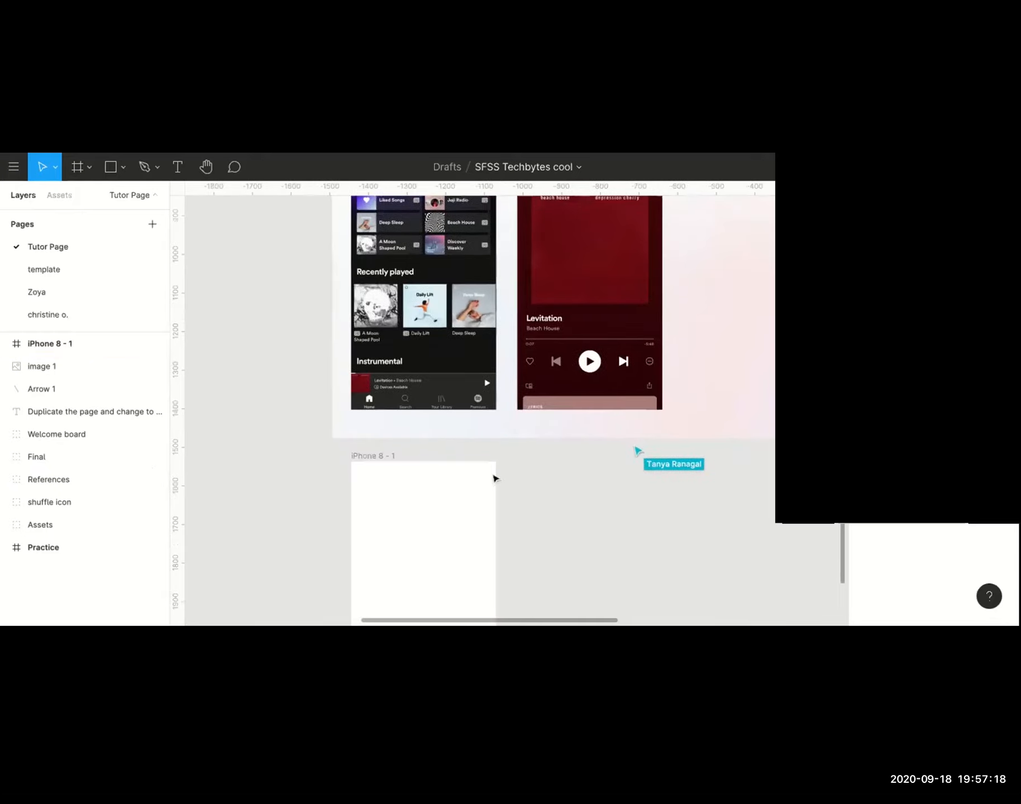
pyautogui.scroll(-3, 494, 479)
pyautogui.scroll(-1, 497, 467)
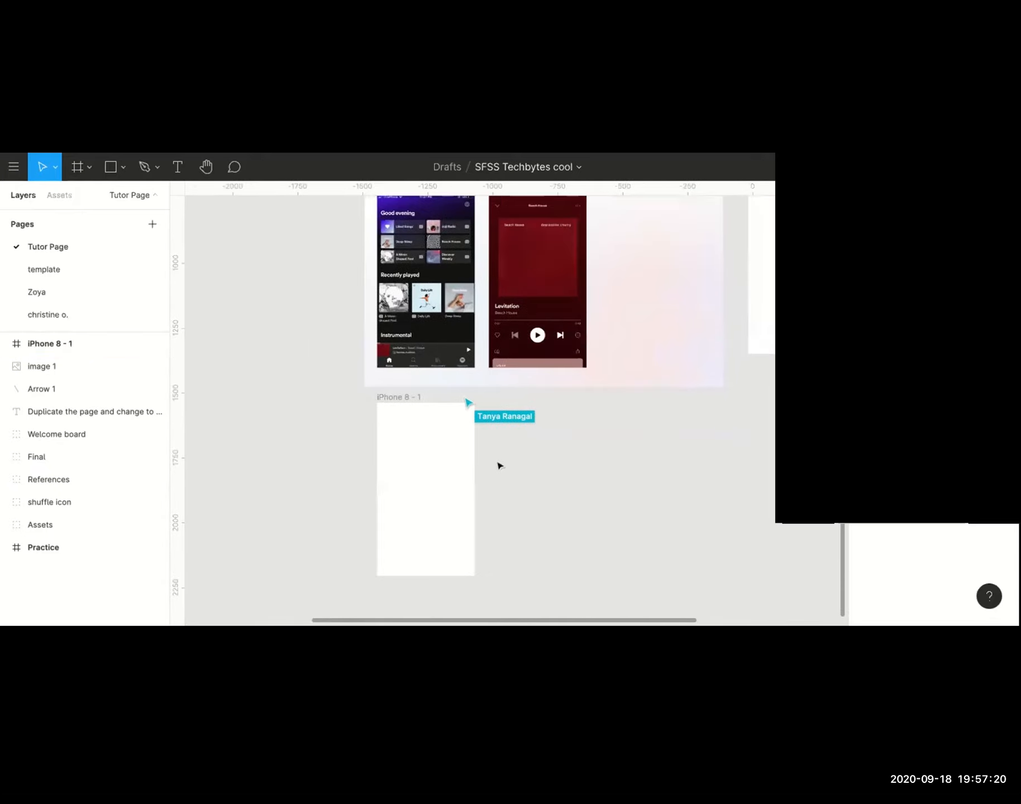
pyautogui.scroll(-1, 500, 466)
pyautogui.scroll(1, 500, 466)
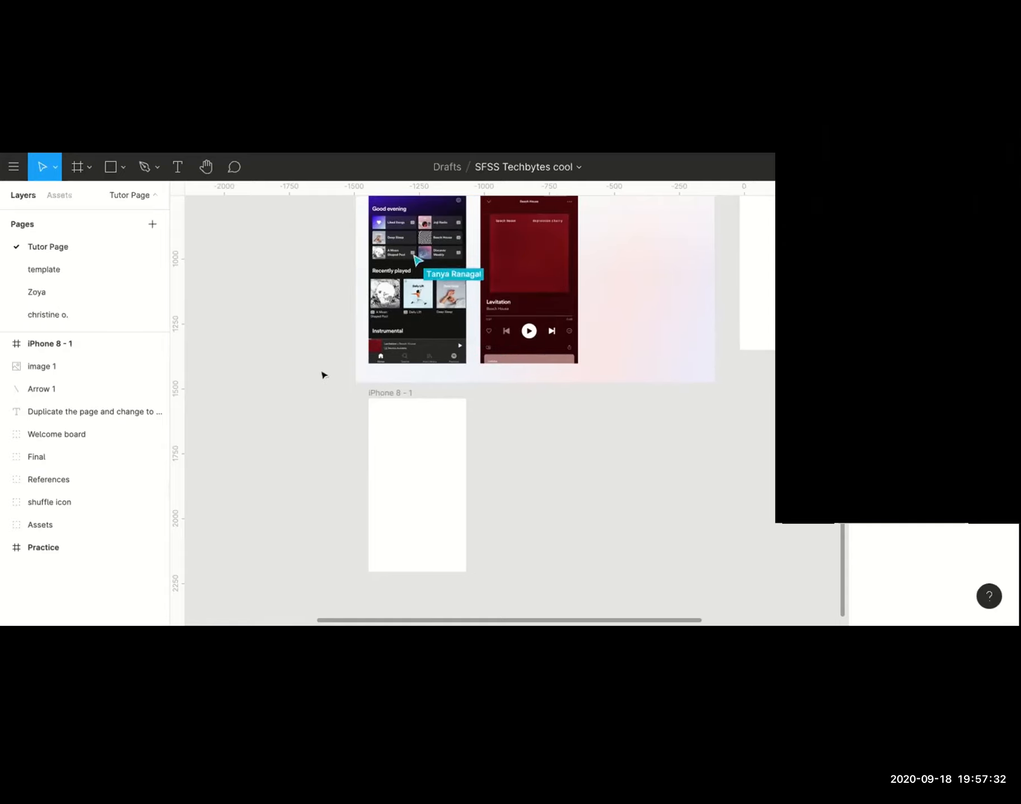
pyautogui.scroll(1, 316, 365)
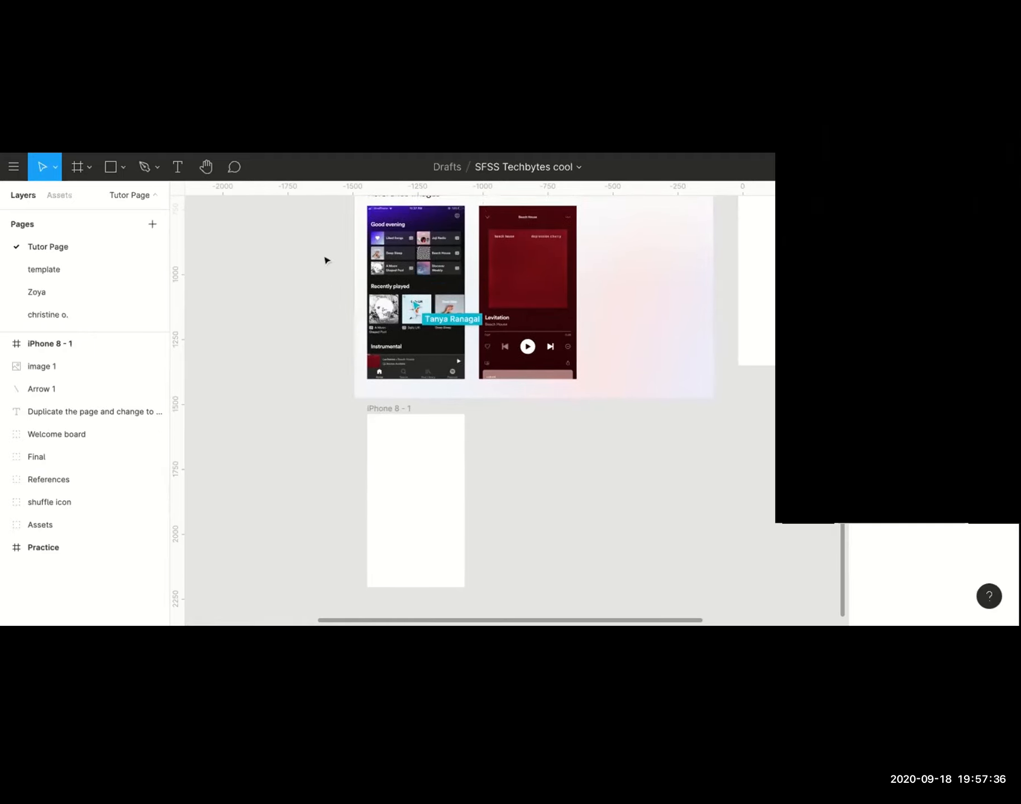
pyautogui.scroll(3, 413, 274)
pyautogui.scroll(-2, 414, 273)
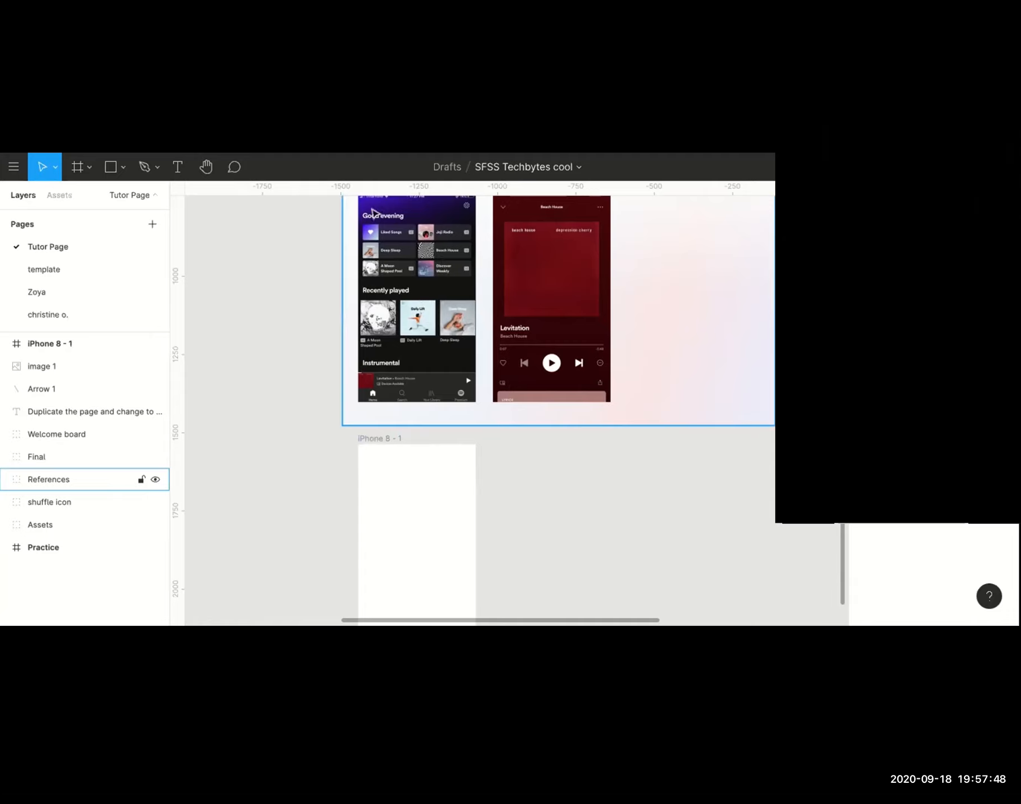
pyautogui.scroll(3, 370, 214)
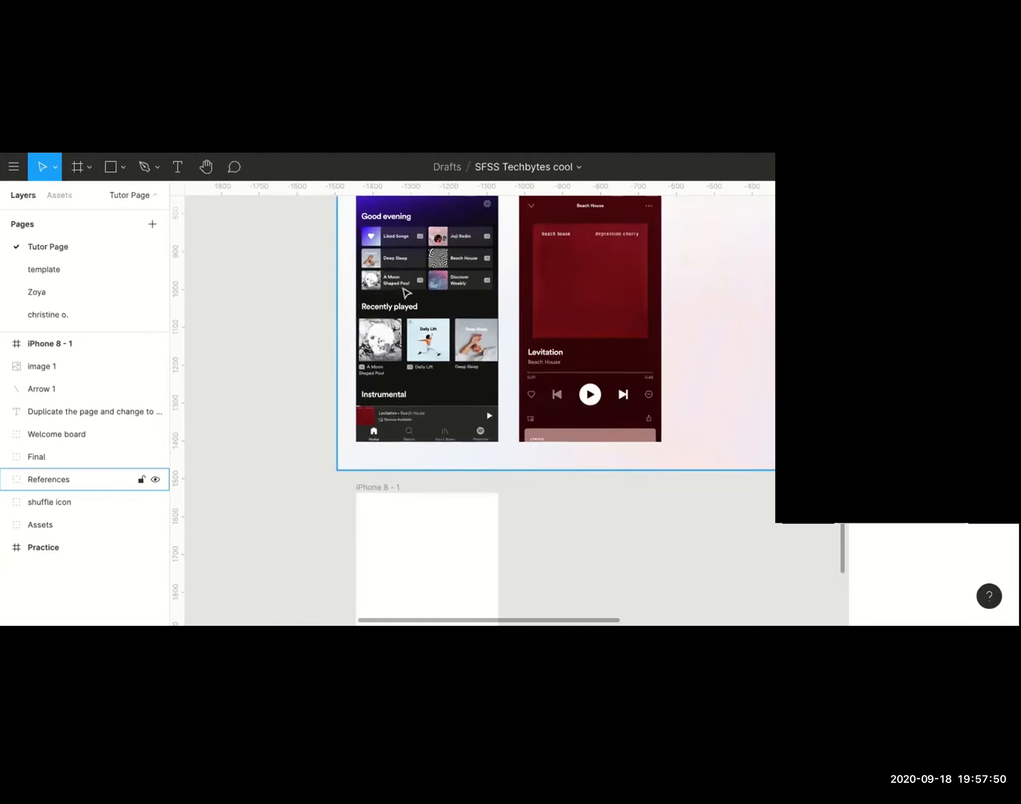
pyautogui.scroll(-3, 439, 258)
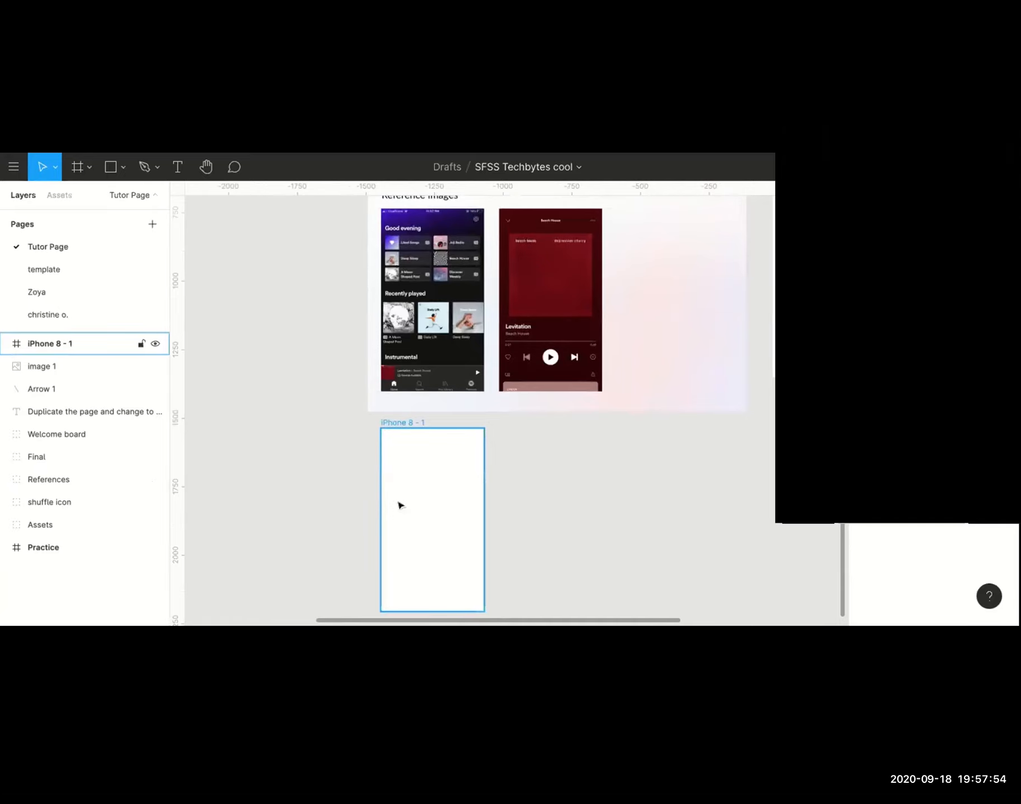
pyautogui.scroll(3, 374, 256)
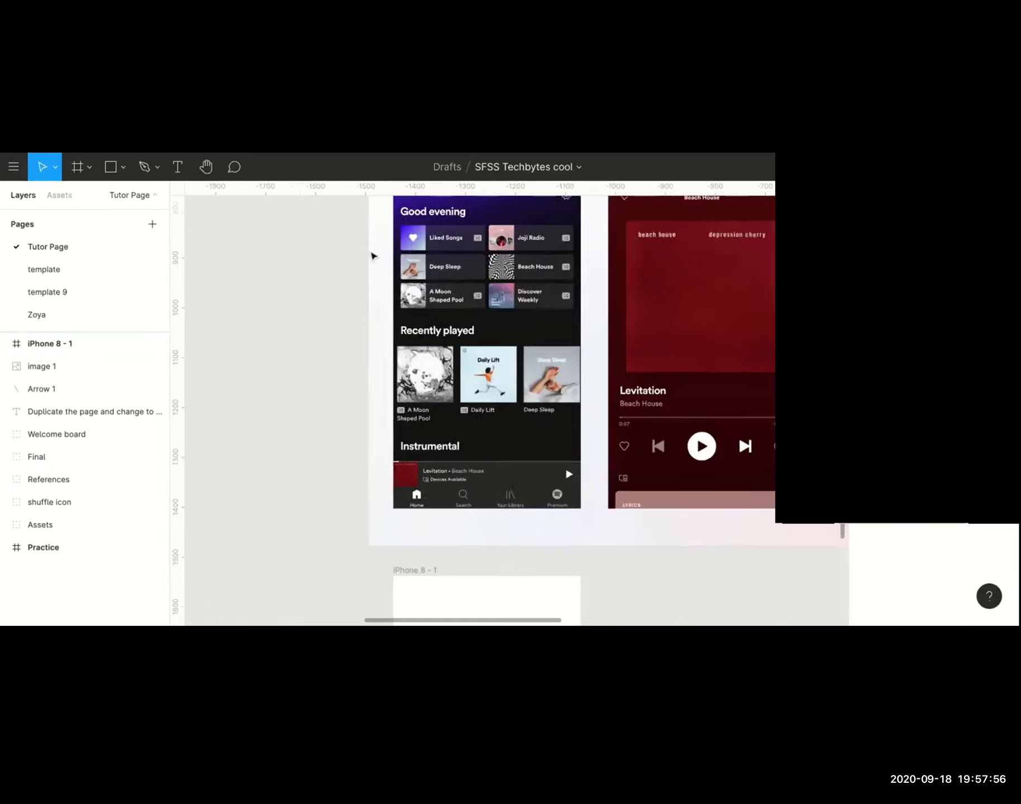
pyautogui.scroll(3, 391, 255)
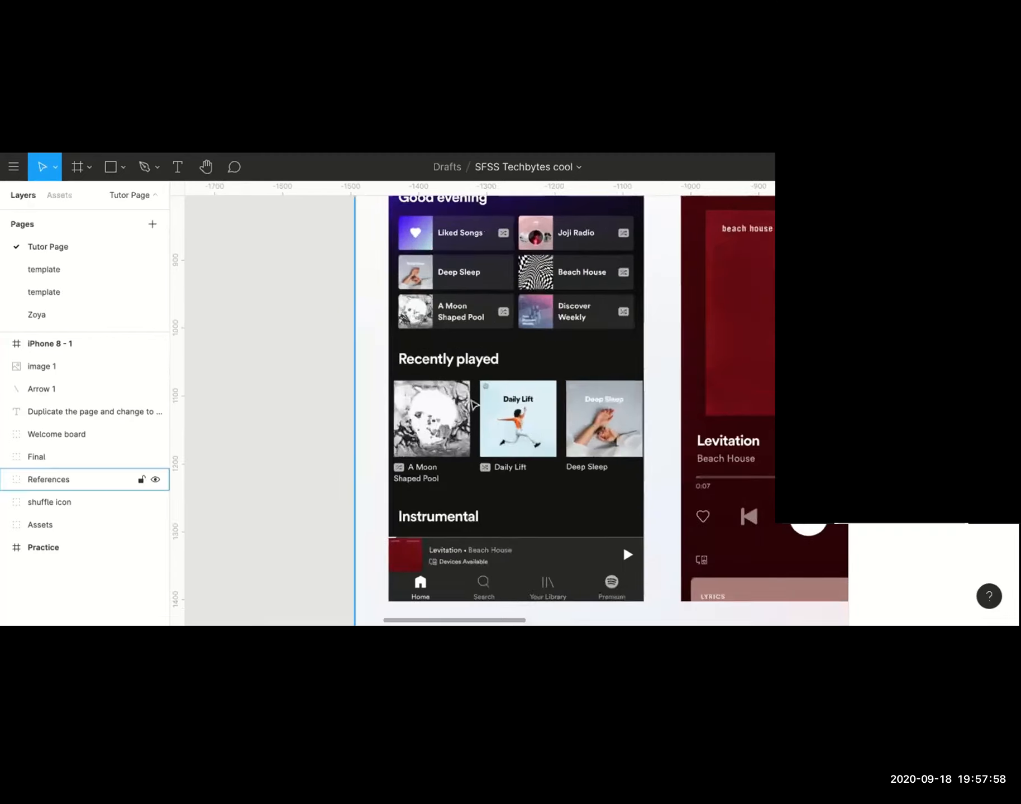
pyautogui.scroll(-2, 473, 404)
pyautogui.scroll(-1, 475, 396)
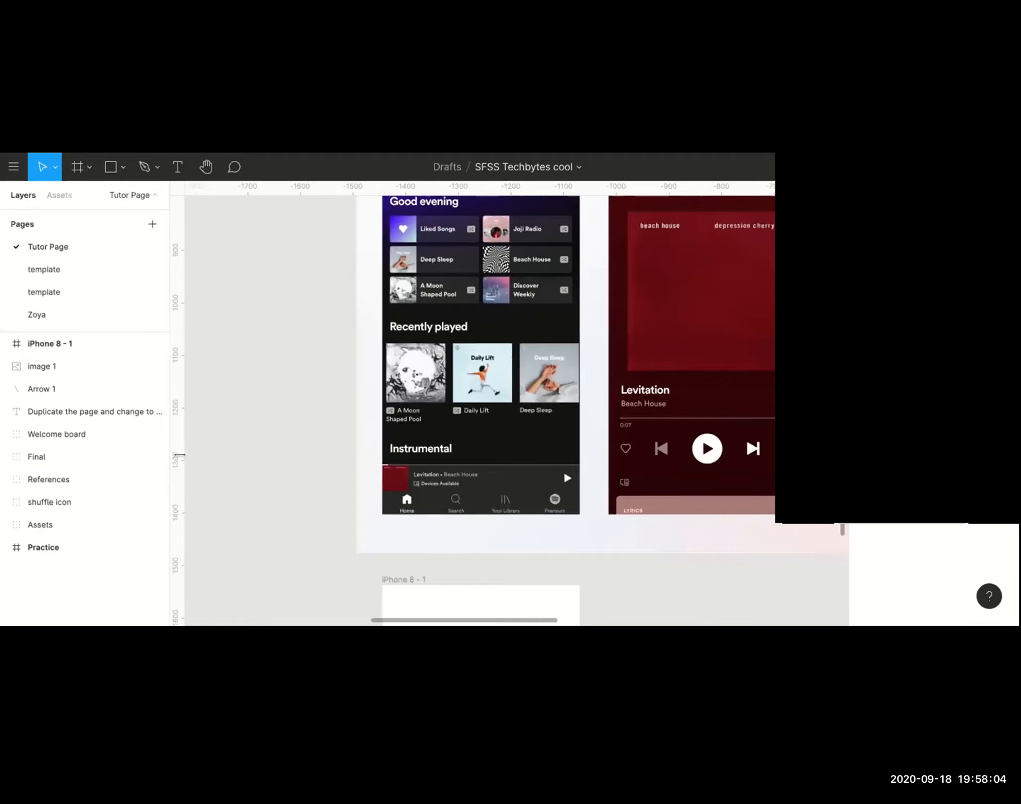
# Place a vertical ruler guide at about x = -1460 on the reference home screen and shift the References group about 50 px left.
pyautogui.moveTo(181, 502); pyautogui.dragTo(404, 486)
pyautogui.moveTo(342, 495); pyautogui.dragTo(343, 495)
pyautogui.doubleClick(344, 494)
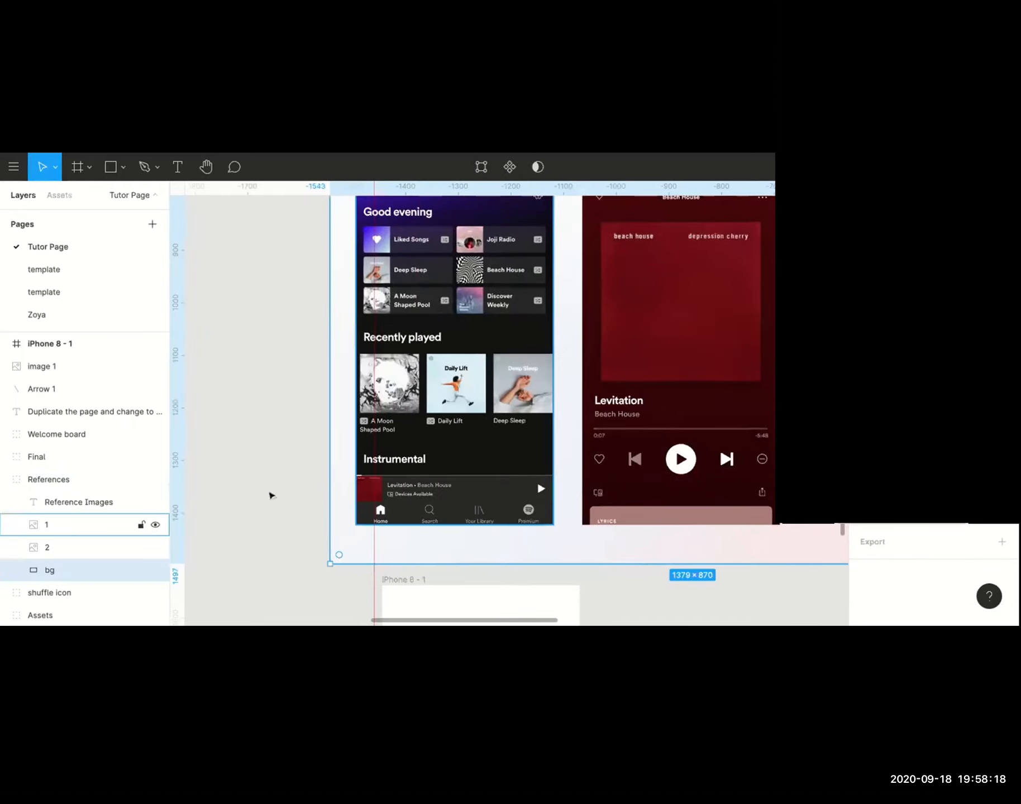
pyautogui.press('Escape')
# Move the iPhone 8 - 1 frame left until it aligns with the reference home screen above it.
pyautogui.scroll(-3, 460, 559)
pyautogui.hscroll(-2, 461, 559)
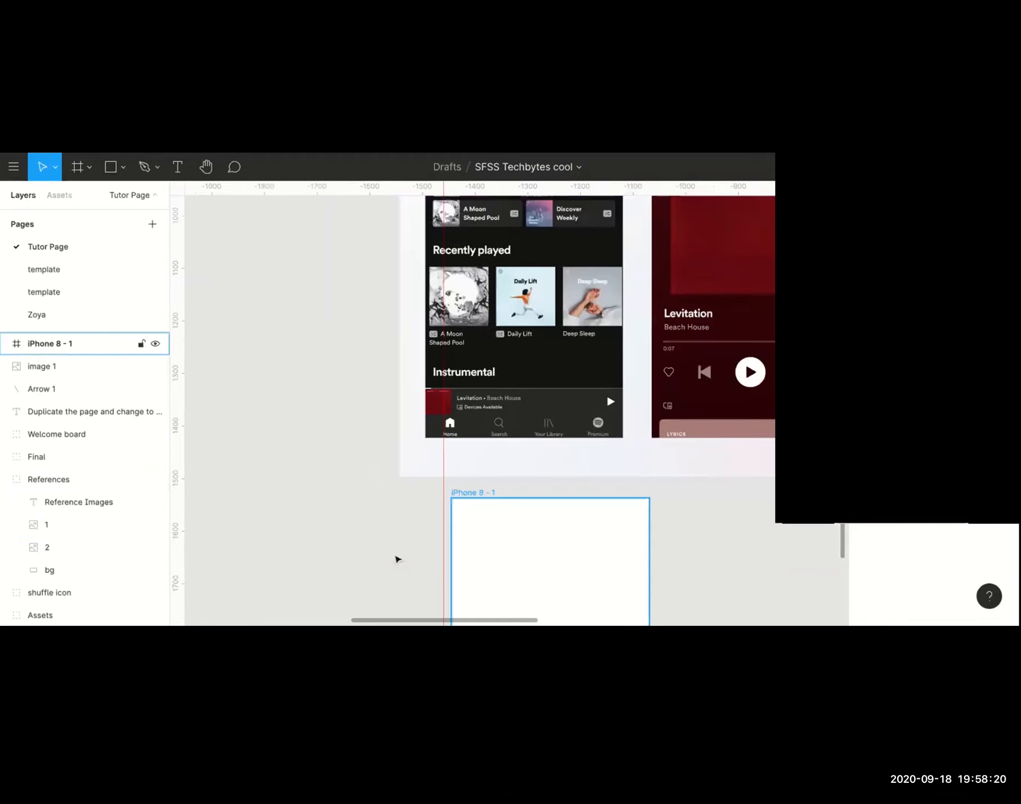
pyautogui.click(477, 497)
pyautogui.moveTo(476, 497); pyautogui.dragTo(450, 499)
pyautogui.click(332, 319)
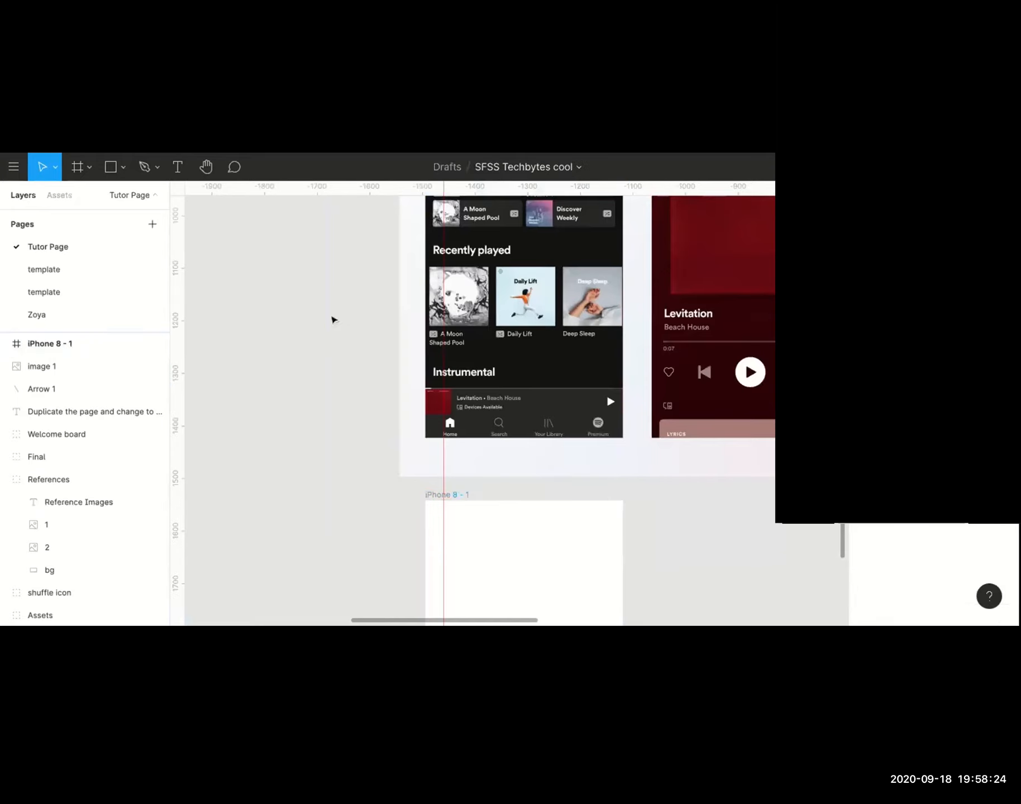
# Move the vertical guide into the iPhone 8 - 1 frame, about 60 px from its left edge.
pyautogui.scroll(2, 348, 310)
pyautogui.hscroll(1, 349, 310)
pyautogui.moveTo(415, 208); pyautogui.dragTo(427, 581)
pyautogui.scroll(-5, 360, 542)
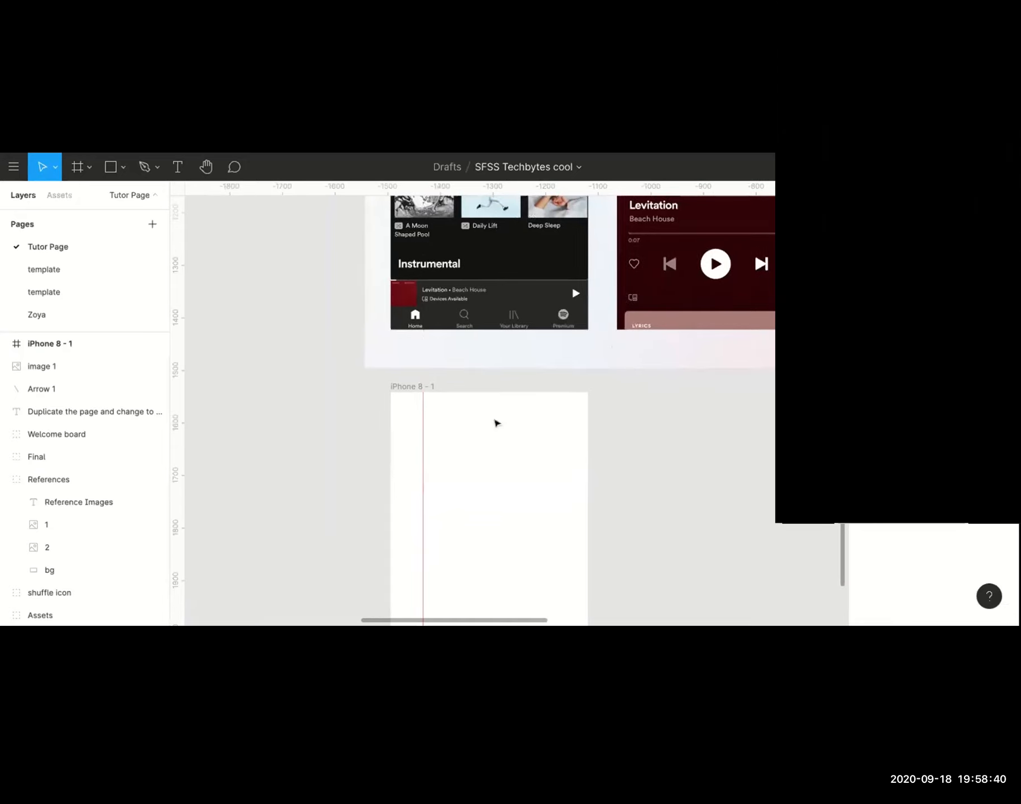
pyautogui.scroll(2, 498, 424)
pyautogui.click(503, 430)
pyautogui.scroll(1, 503, 429)
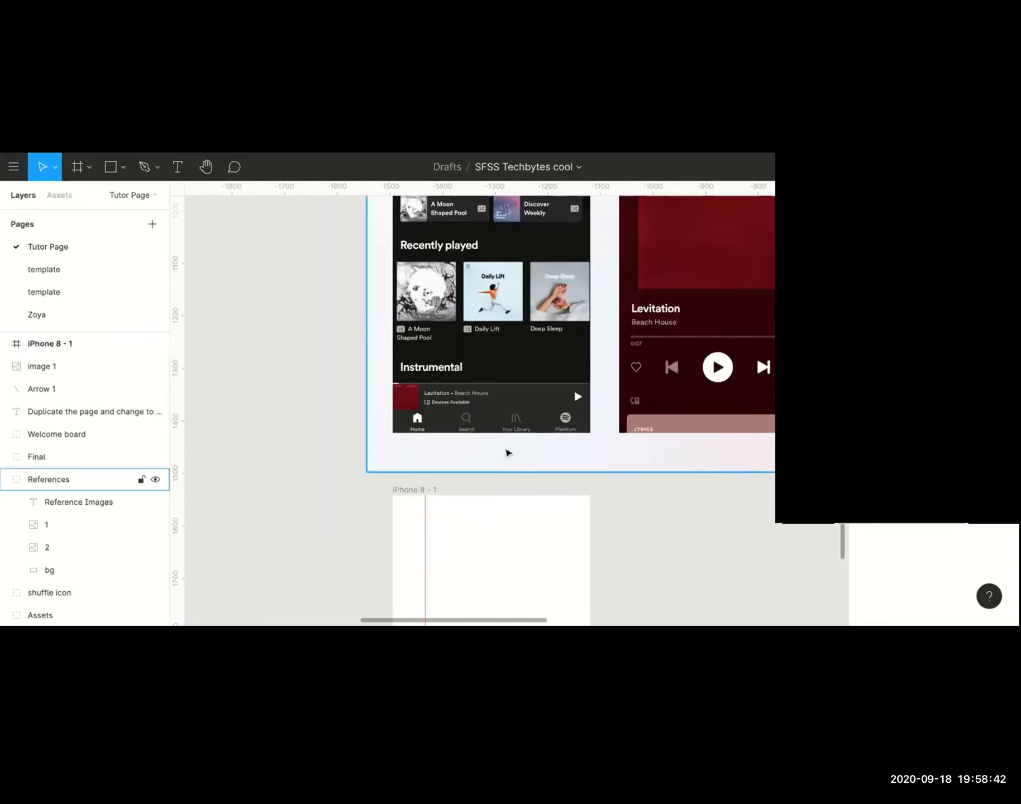
# Move the vertical guide to x = -1479, aligned with the left edge of the reference home screen's content.
pyautogui.moveTo(425, 512); pyautogui.dragTo(400, 512)
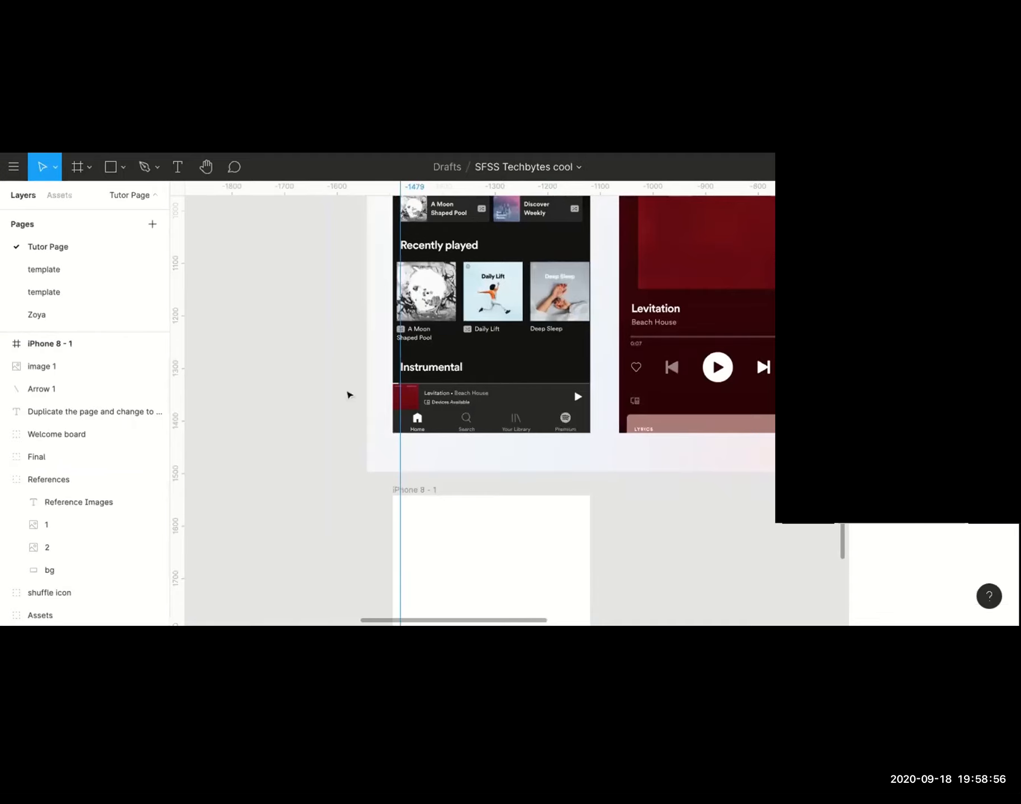
pyautogui.scroll(2, 348, 395)
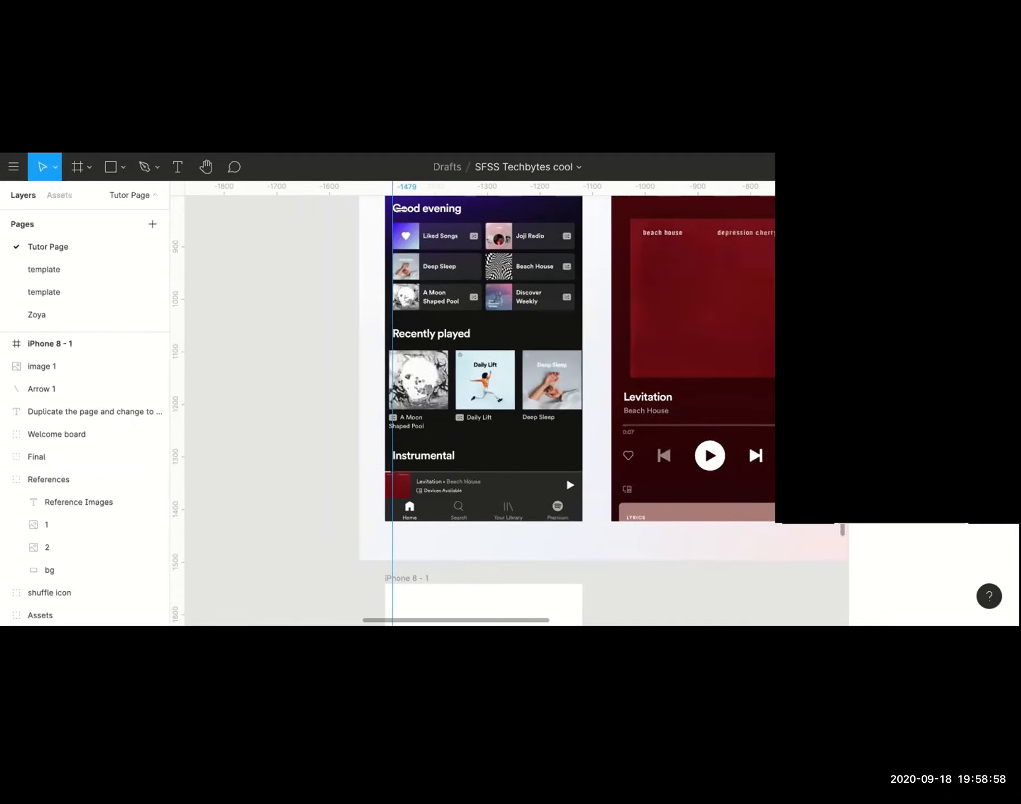
pyautogui.scroll(-4, 388, 397)
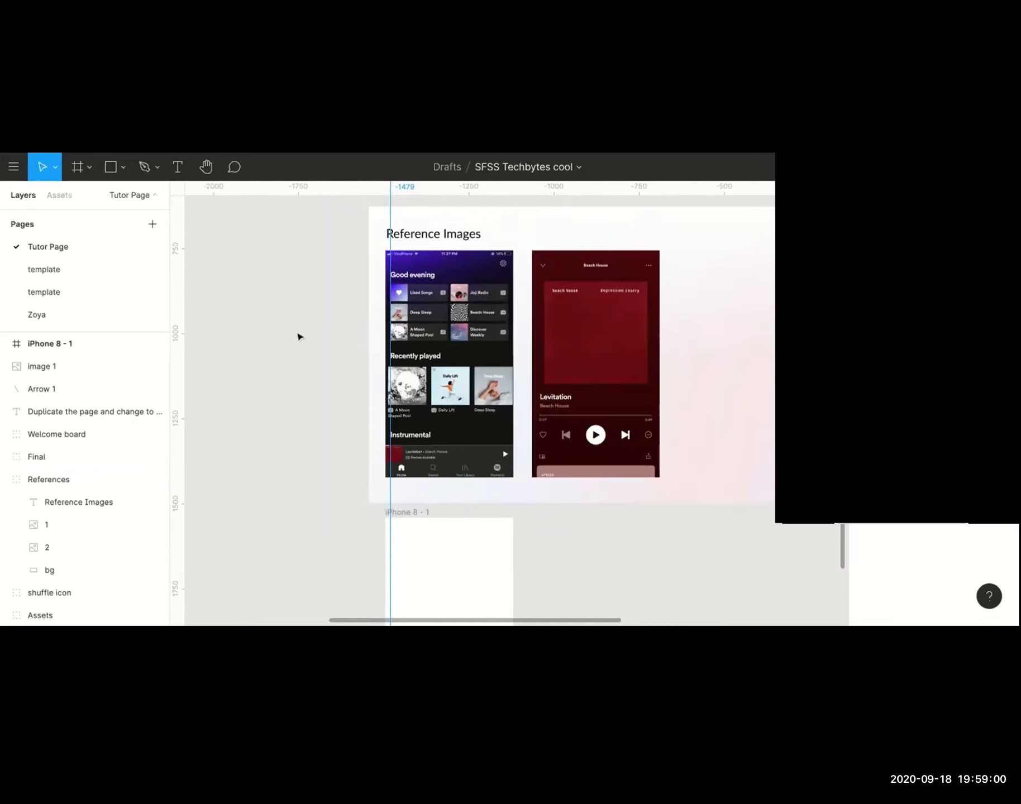
# Add a second vertical guide at x = -1133, aligned with the right edge of the reference home screen's playlist tiles.
pyautogui.moveTo(183, 374); pyautogui.dragTo(510, 312)
pyautogui.scroll(5, 501, 312)
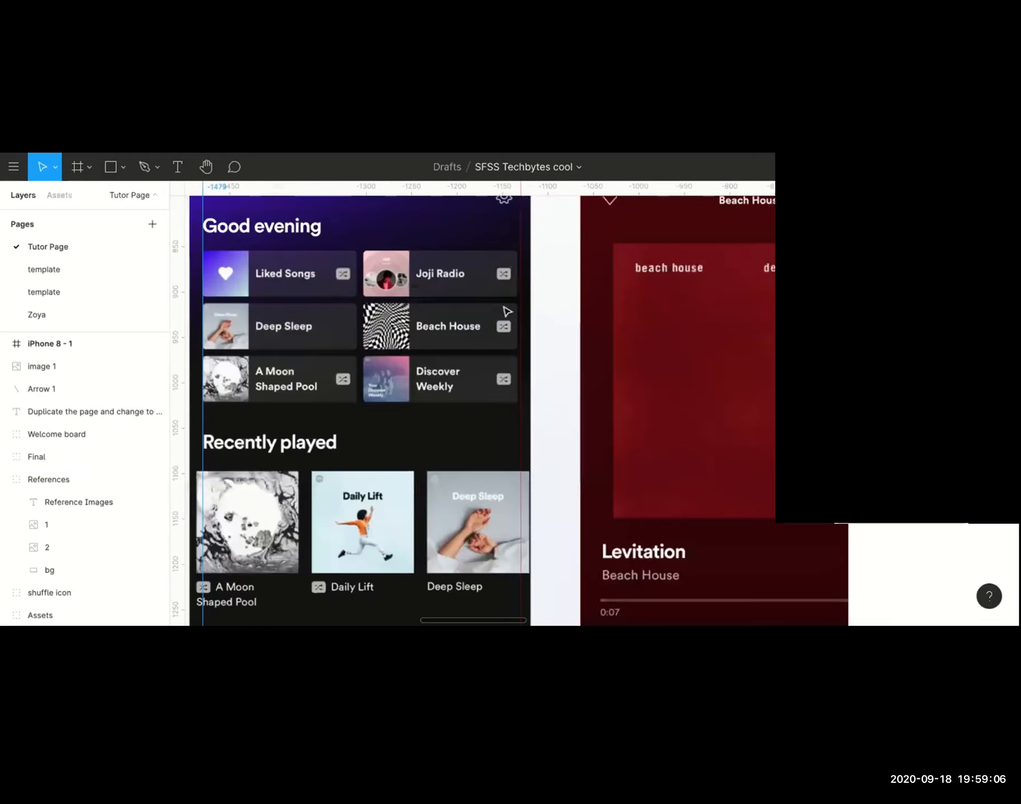
pyautogui.scroll(2, 525, 415)
pyautogui.moveTo(525, 415); pyautogui.dragTo(520, 415)
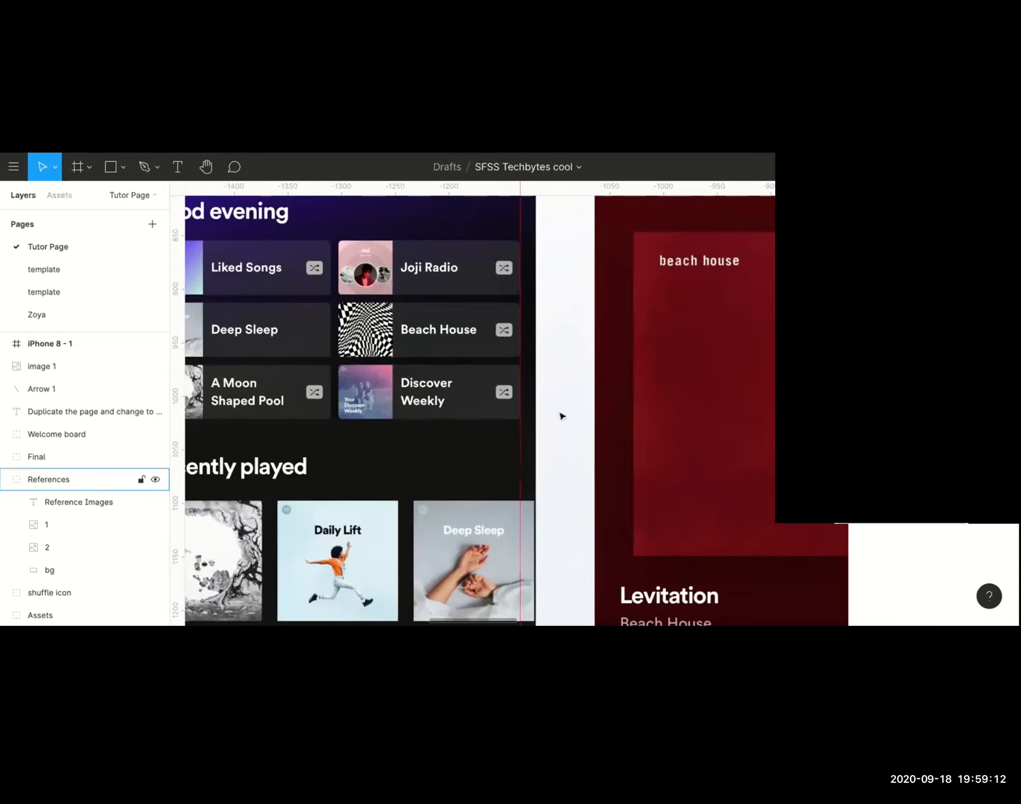
# Examine how the two vertical guides line up with the reference home screen's margins and the empty iPhone 8 - 1 frame.
pyautogui.scroll(-5, 562, 416)
pyautogui.scroll(-5, 558, 410)
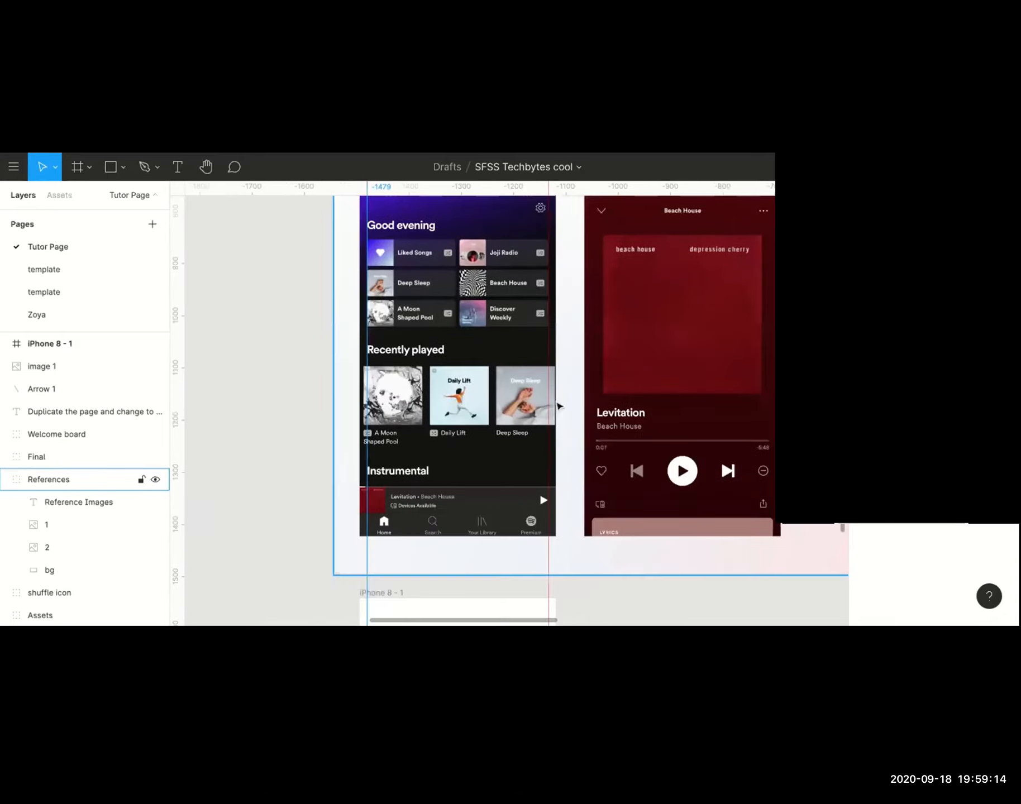
pyautogui.scroll(-3, 558, 403)
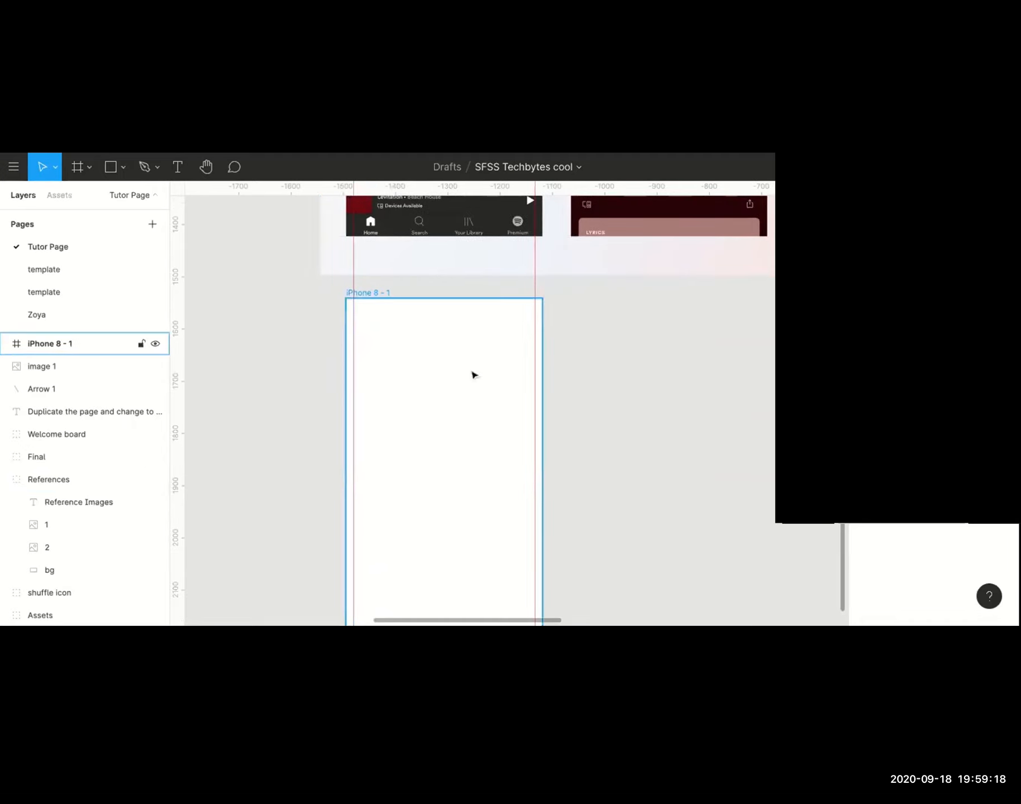
pyautogui.scroll(-2, 430, 400)
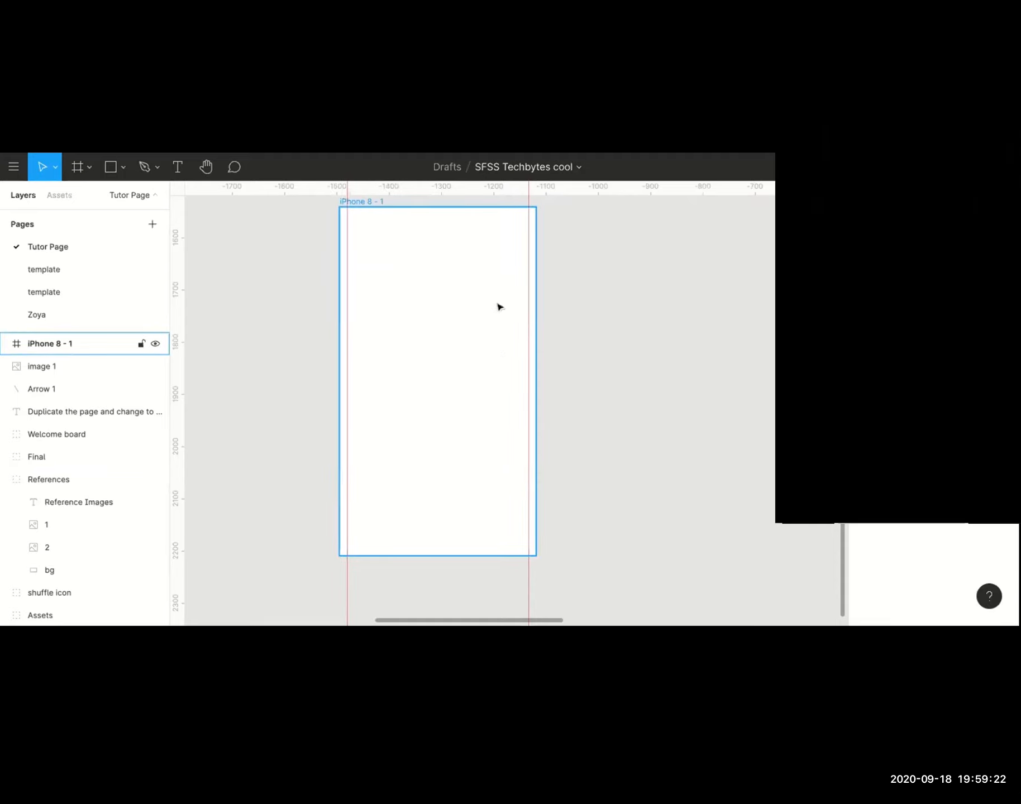
pyautogui.scroll(-3, 606, 313)
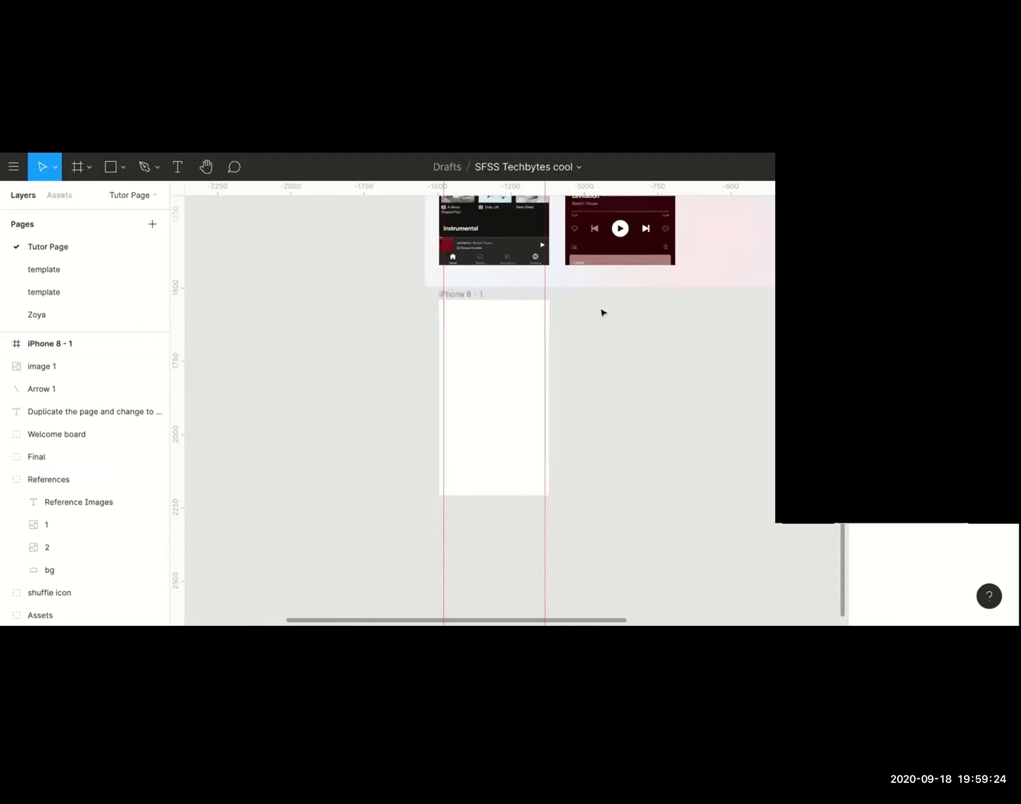
pyautogui.scroll(5, 603, 313)
pyautogui.hscroll(2, 603, 313)
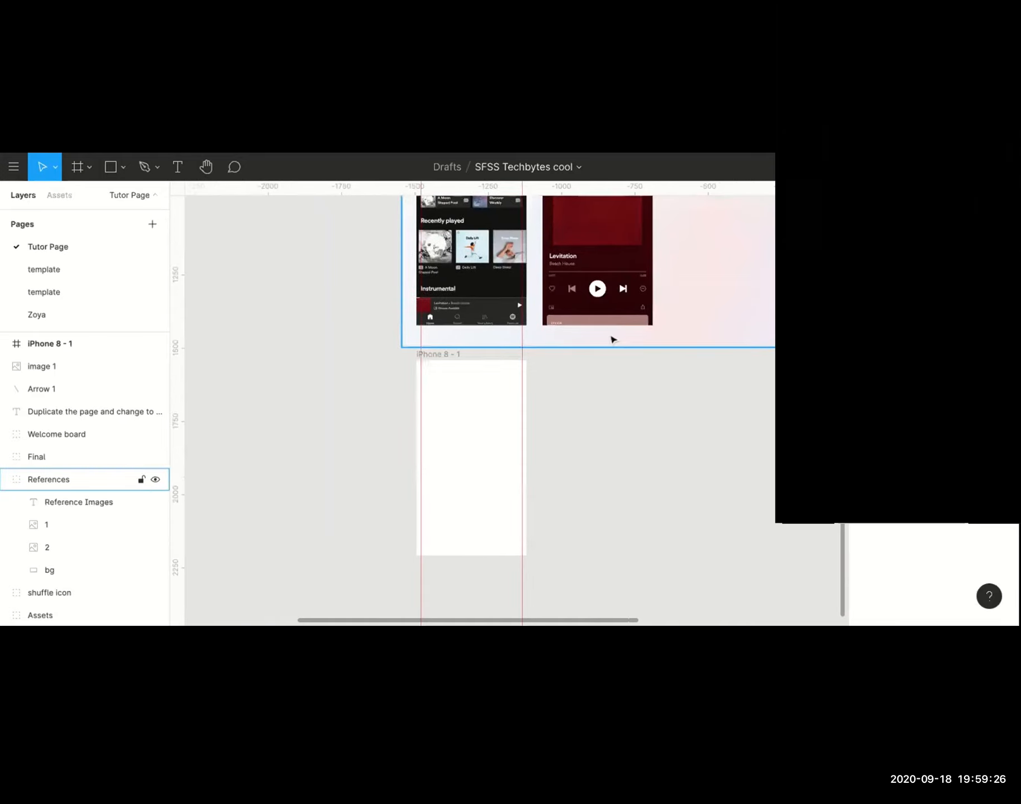
pyautogui.scroll(1, 553, 290)
pyautogui.scroll(5, 544, 284)
pyautogui.scroll(2, 538, 281)
pyautogui.hscroll(-2, 538, 280)
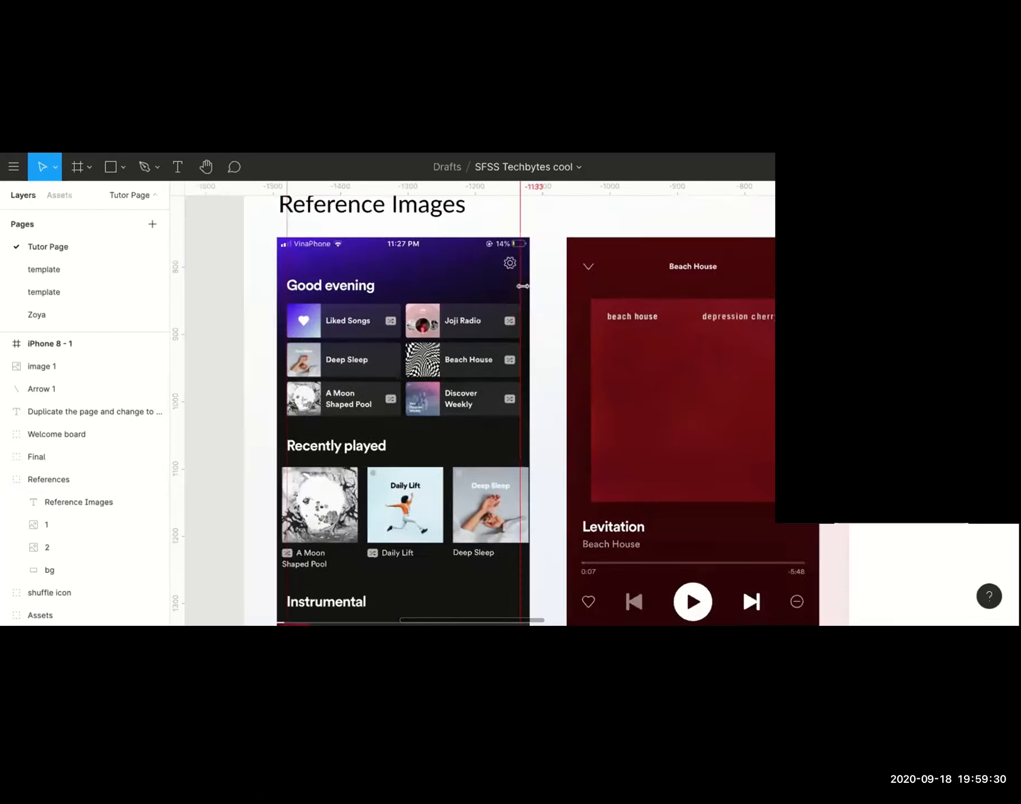
pyautogui.scroll(-1, 393, 262)
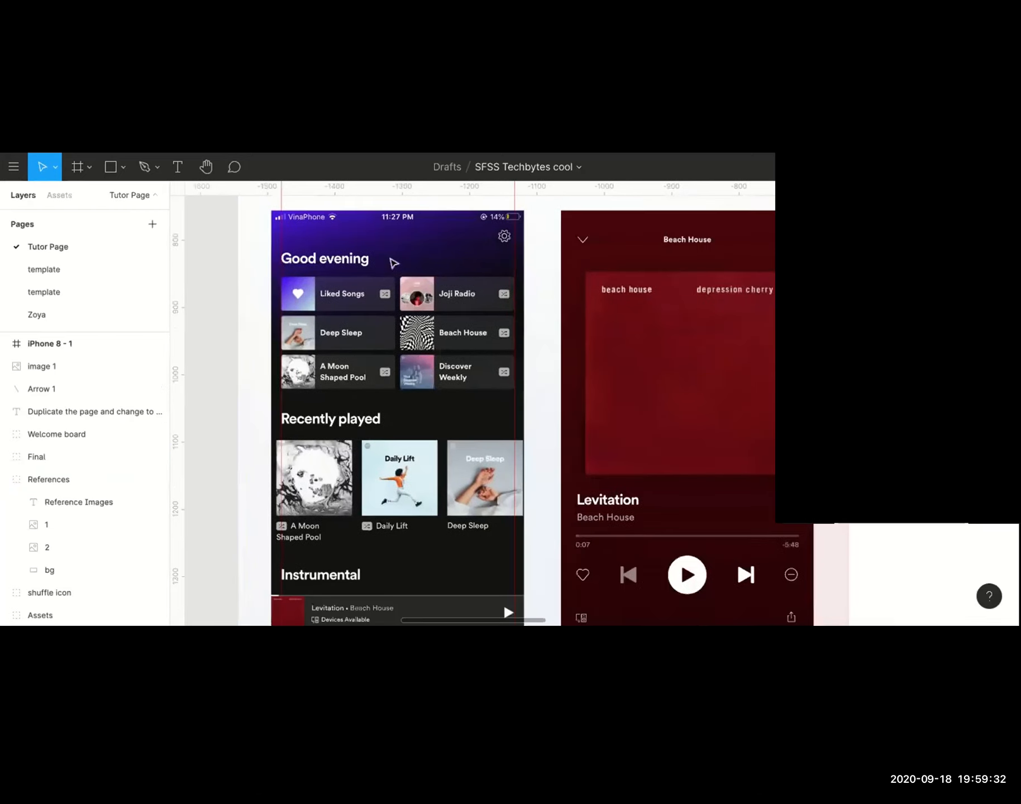
pyautogui.scroll(-2, 394, 262)
pyautogui.scroll(4, 380, 368)
pyautogui.hscroll(-1, 380, 368)
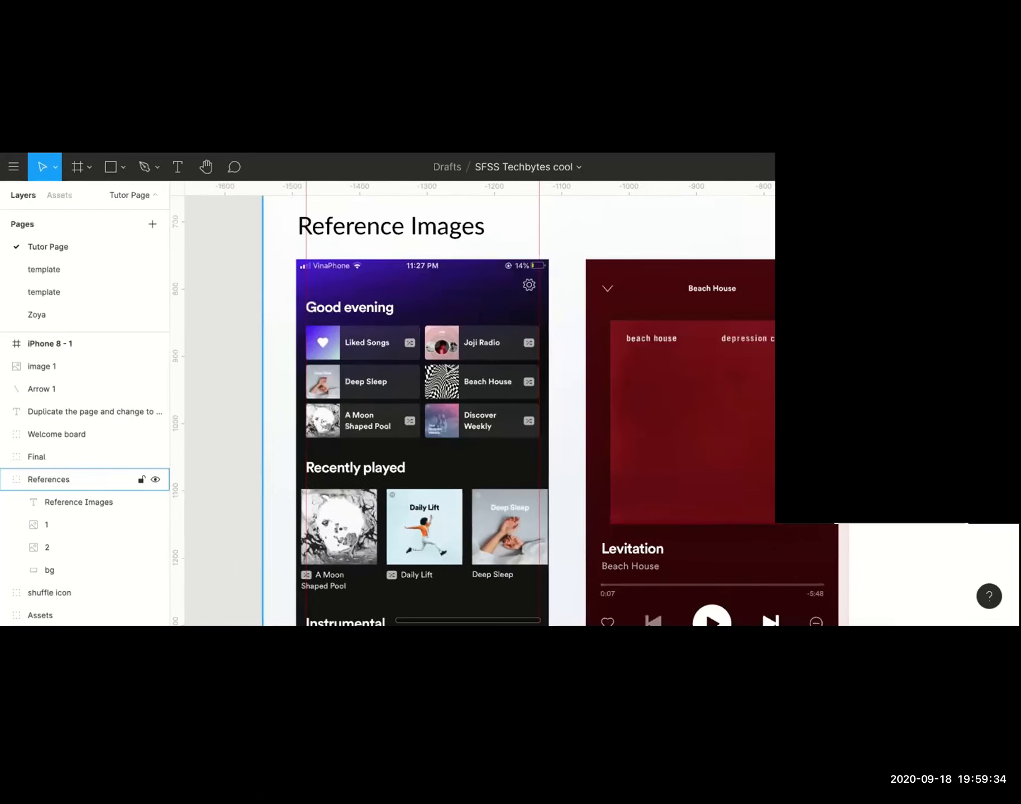
pyautogui.scroll(-5, 514, 600)
pyautogui.scroll(-1, 451, 353)
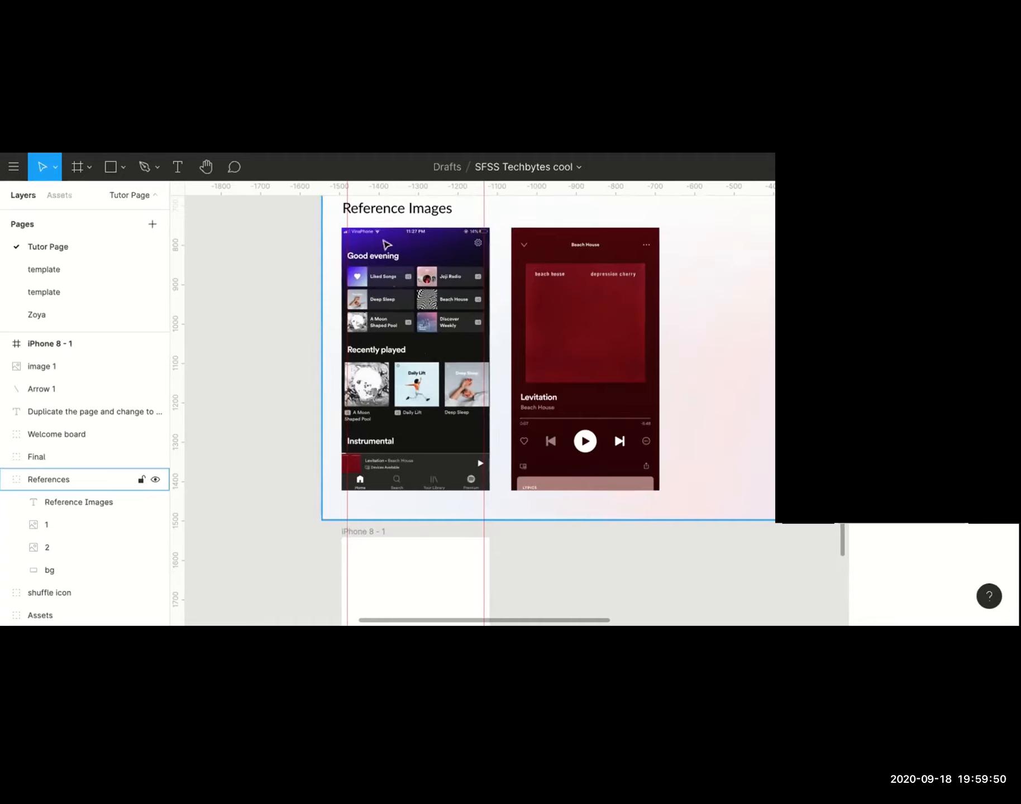
pyautogui.click(305, 506)
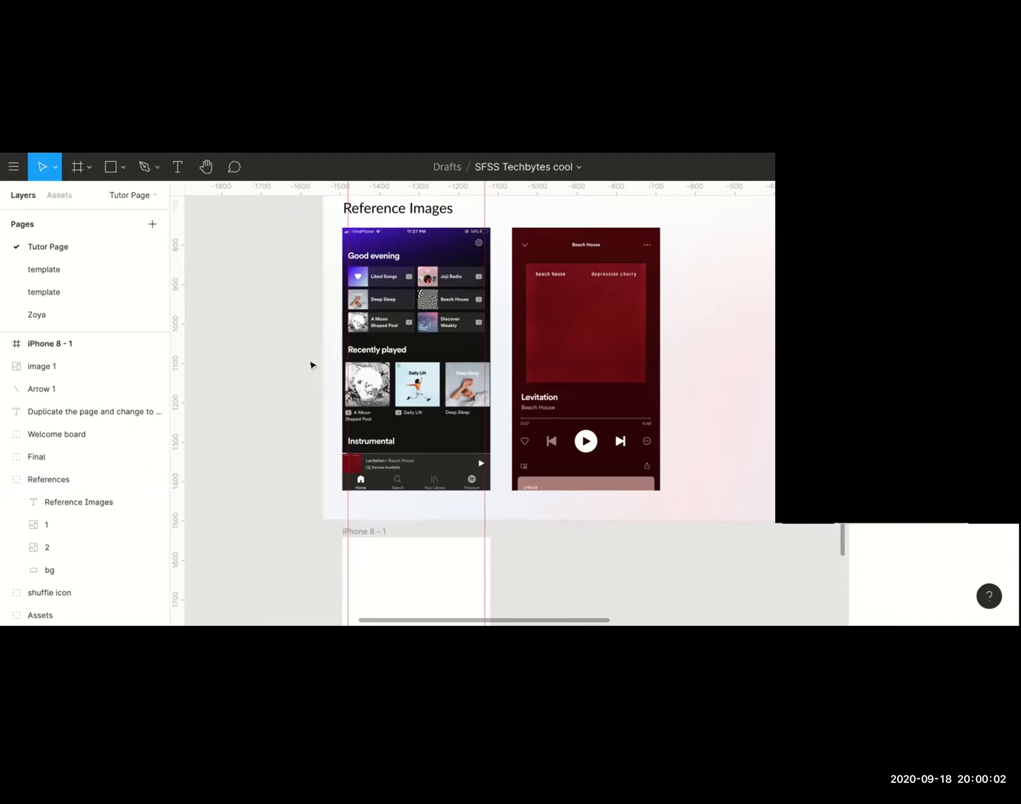
pyautogui.scroll(-1, 307, 368)
pyautogui.scroll(-3, 302, 371)
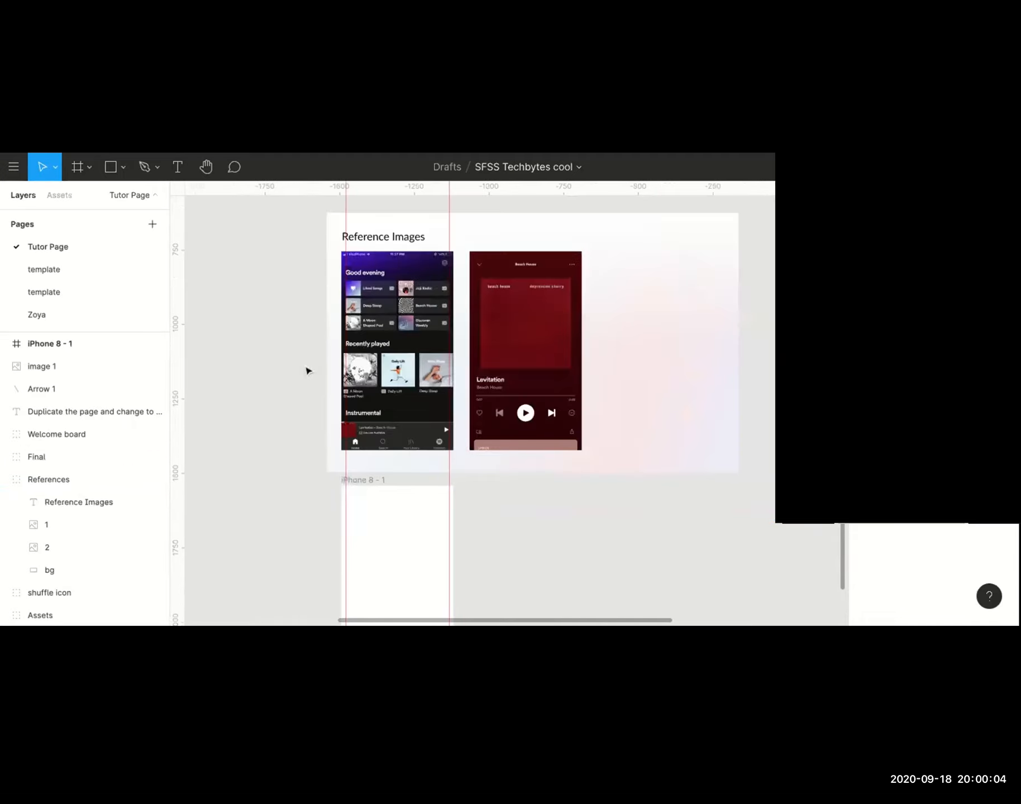
pyautogui.scroll(-5, 497, 462)
pyautogui.scroll(3, 373, 368)
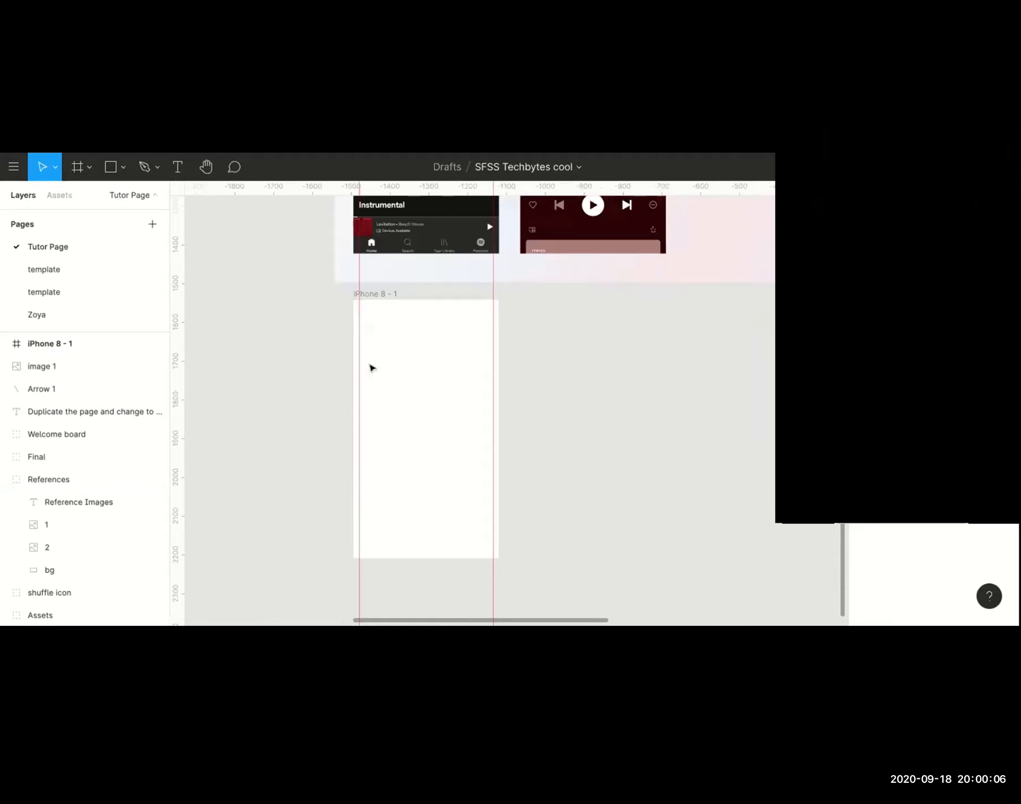
pyautogui.scroll(-1, 371, 367)
# Try several document colors as the iPhone 8 - 1 frame's fill and settle on the solid purple 3F14BA.
pyautogui.click(377, 423)
pyautogui.click(377, 423)
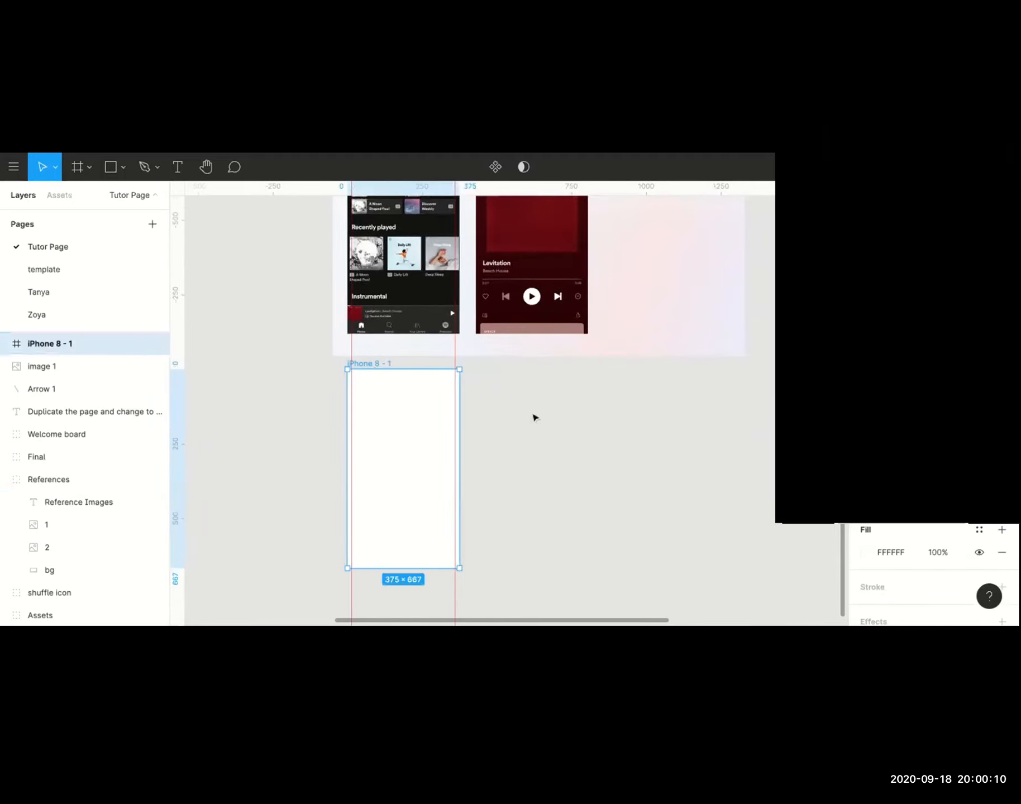
pyautogui.scroll(-2, 533, 416)
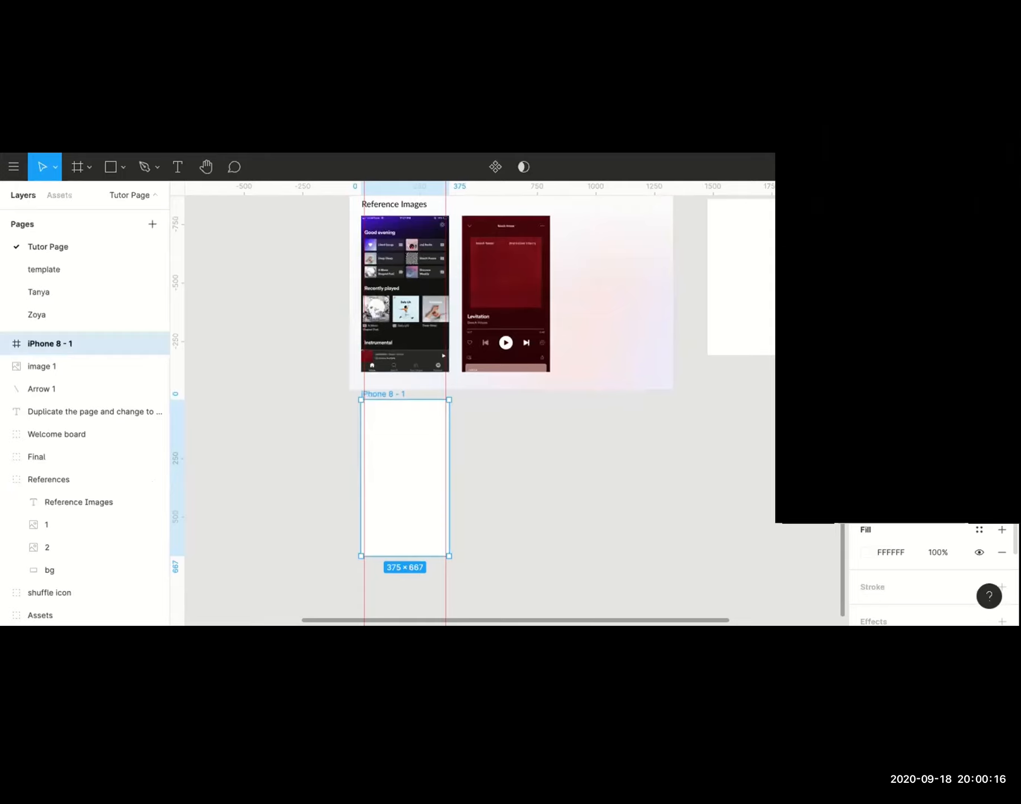
pyautogui.scroll(-1, 933, 576)
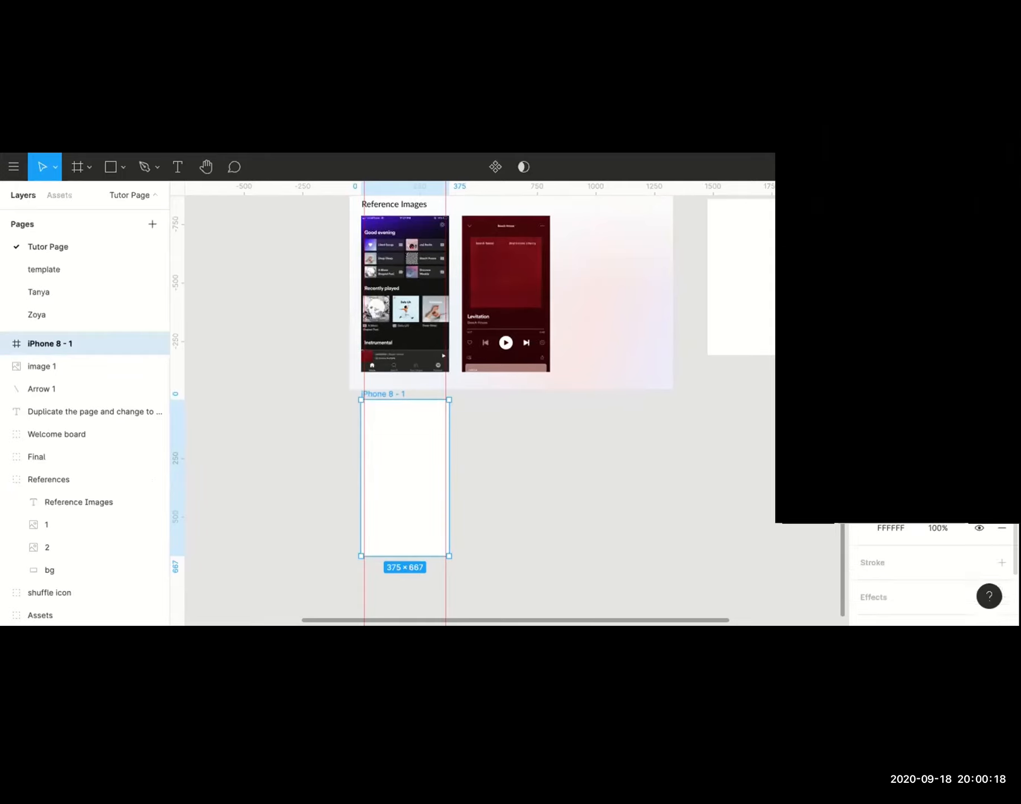
pyautogui.scroll(-3, 932, 576)
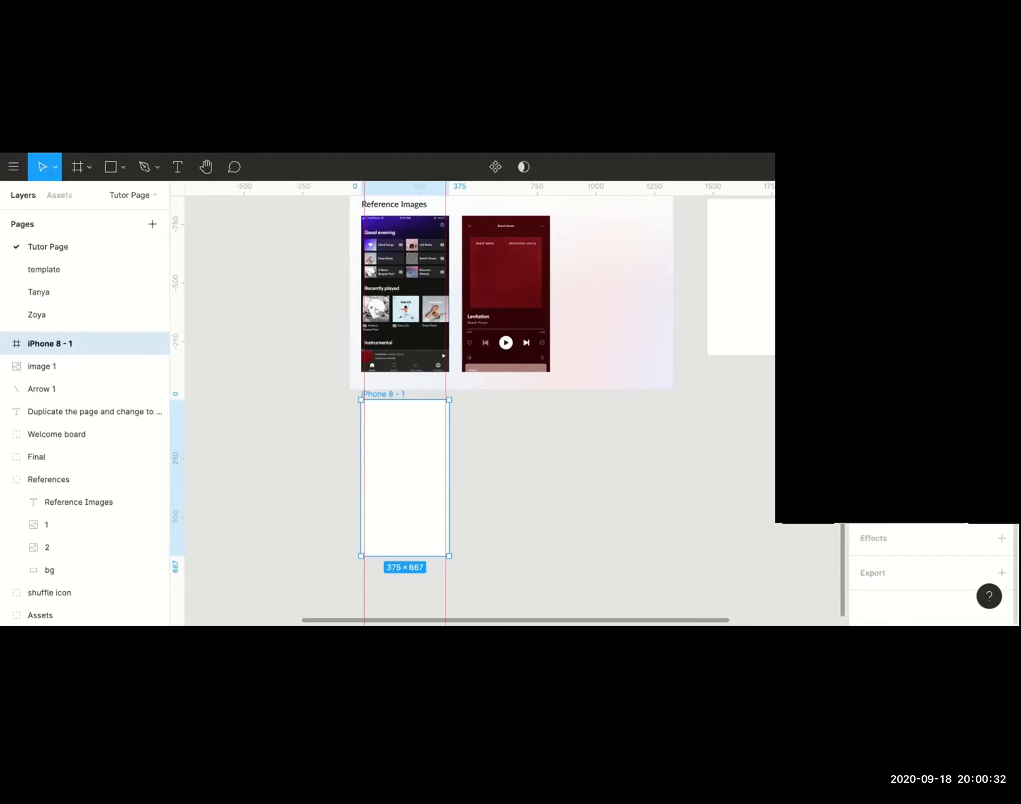
pyautogui.click(866, 447)
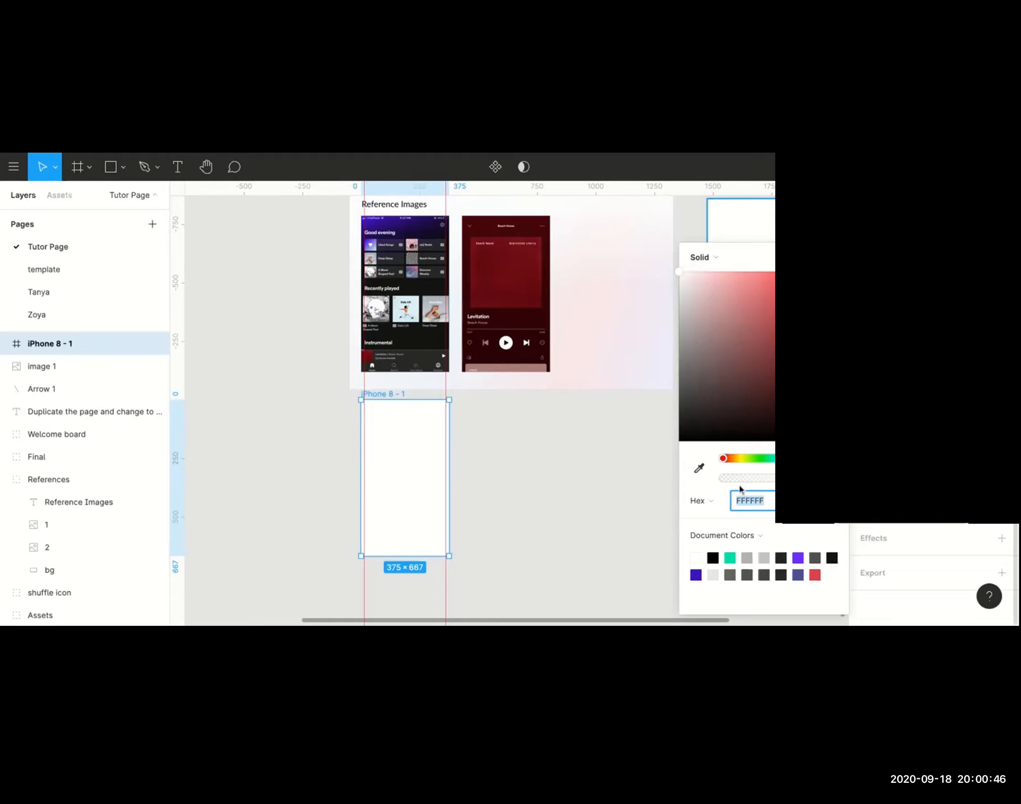
pyautogui.click(732, 557)
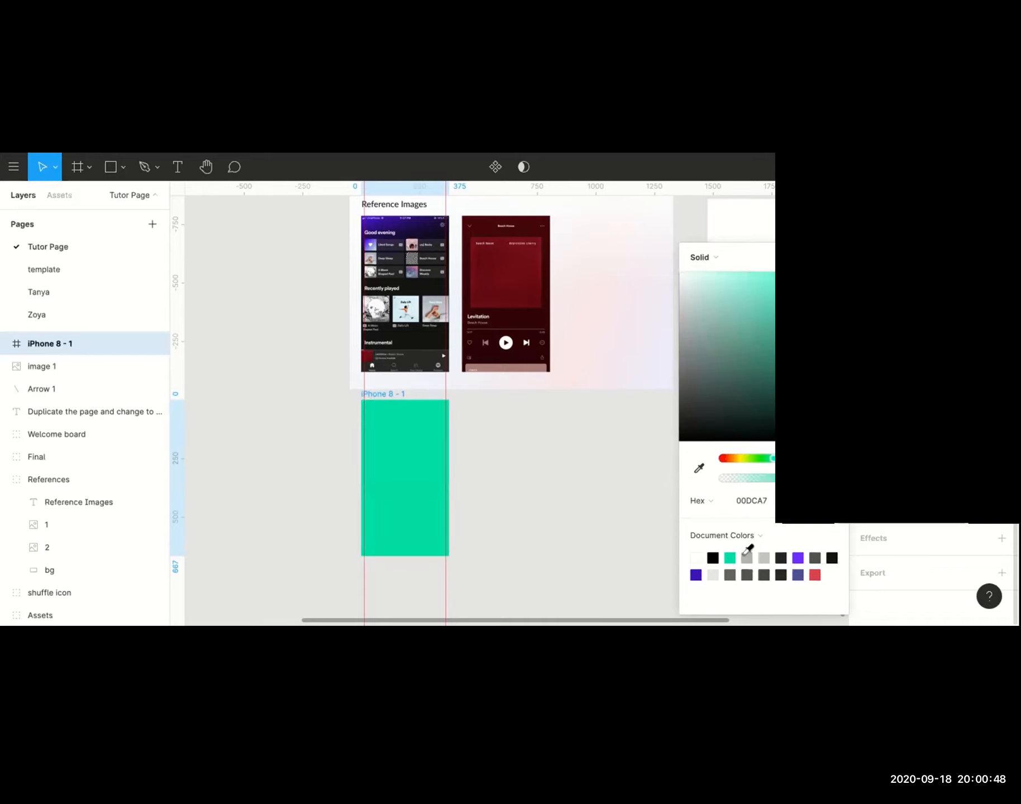
pyautogui.click(746, 557)
pyautogui.click(713, 557)
pyautogui.click(712, 575)
pyautogui.click(695, 575)
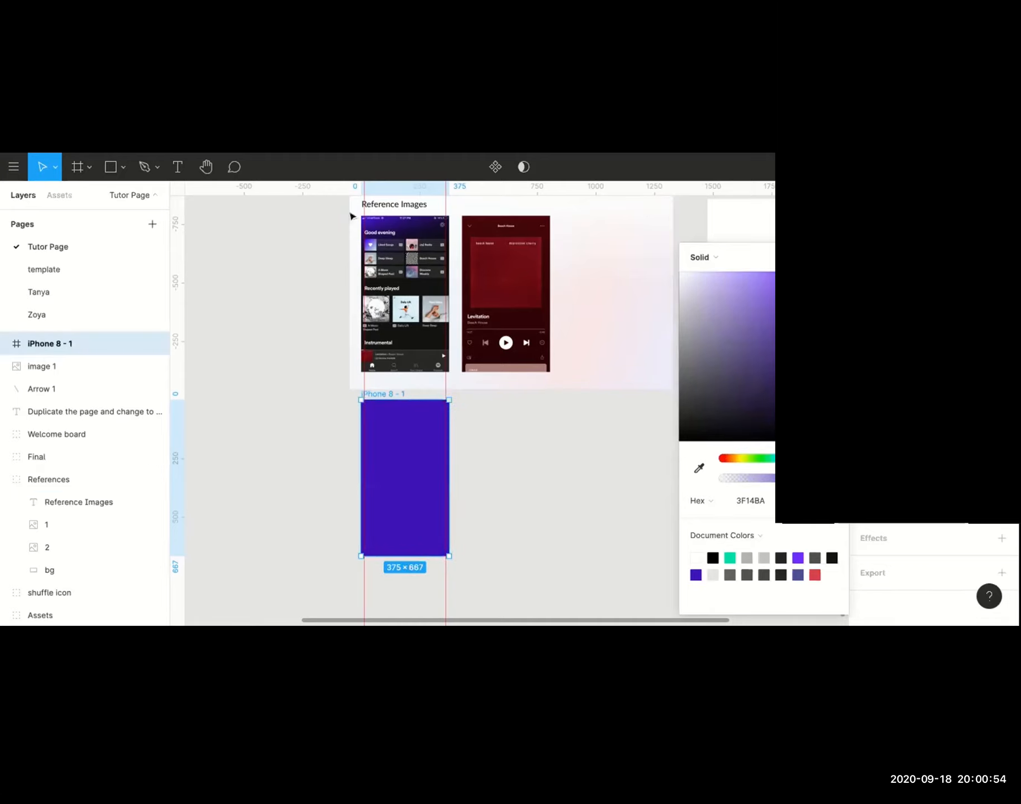
# Change the iPhone 8 - 1 frame's fill from solid to a Linear gradient.
pyautogui.click(718, 260)
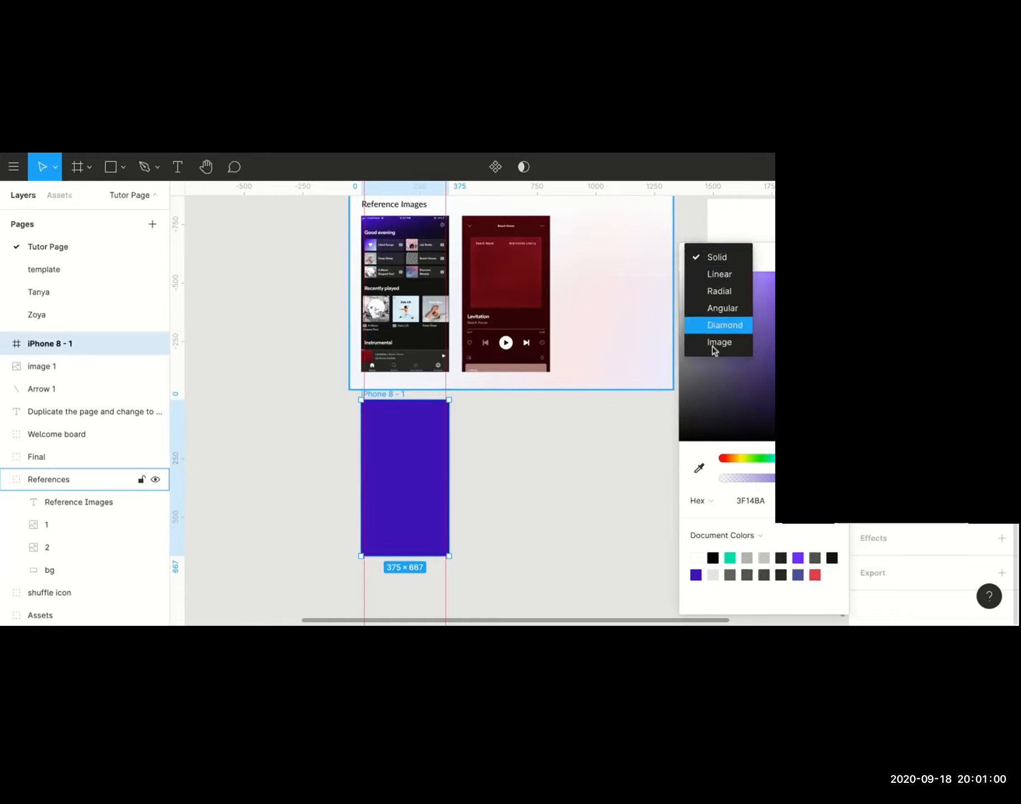
pyautogui.click(718, 275)
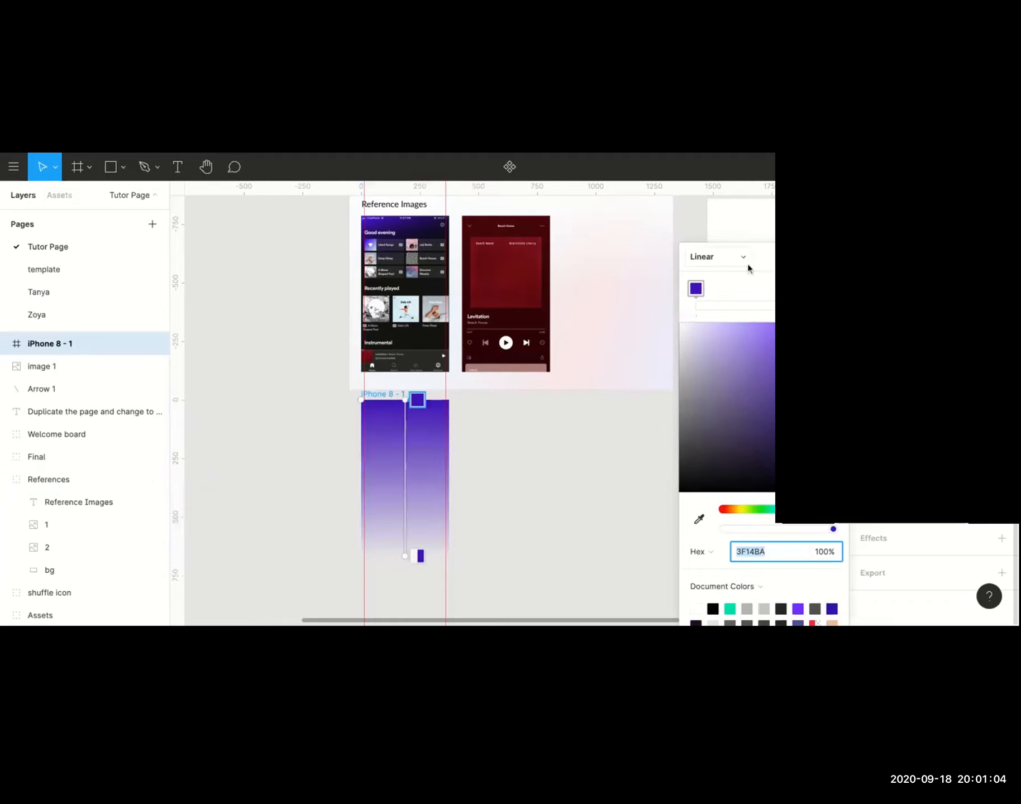
pyautogui.scroll(-5, 485, 486)
pyautogui.hscroll(-2, 485, 486)
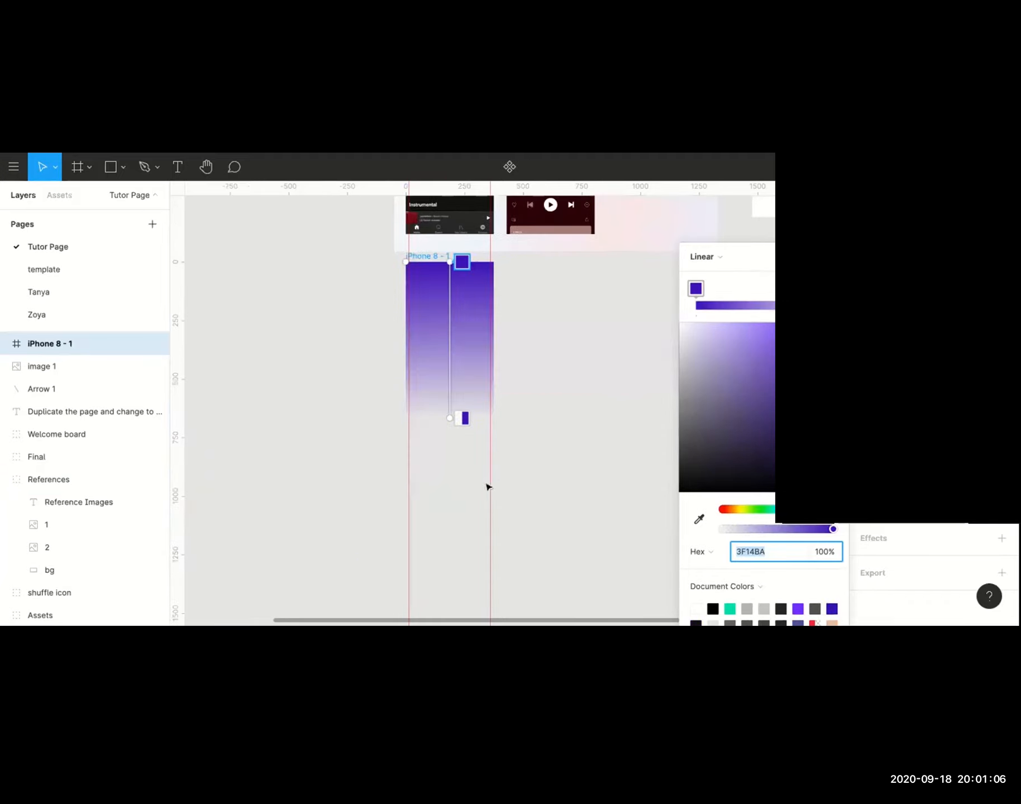
pyautogui.scroll(3, 561, 366)
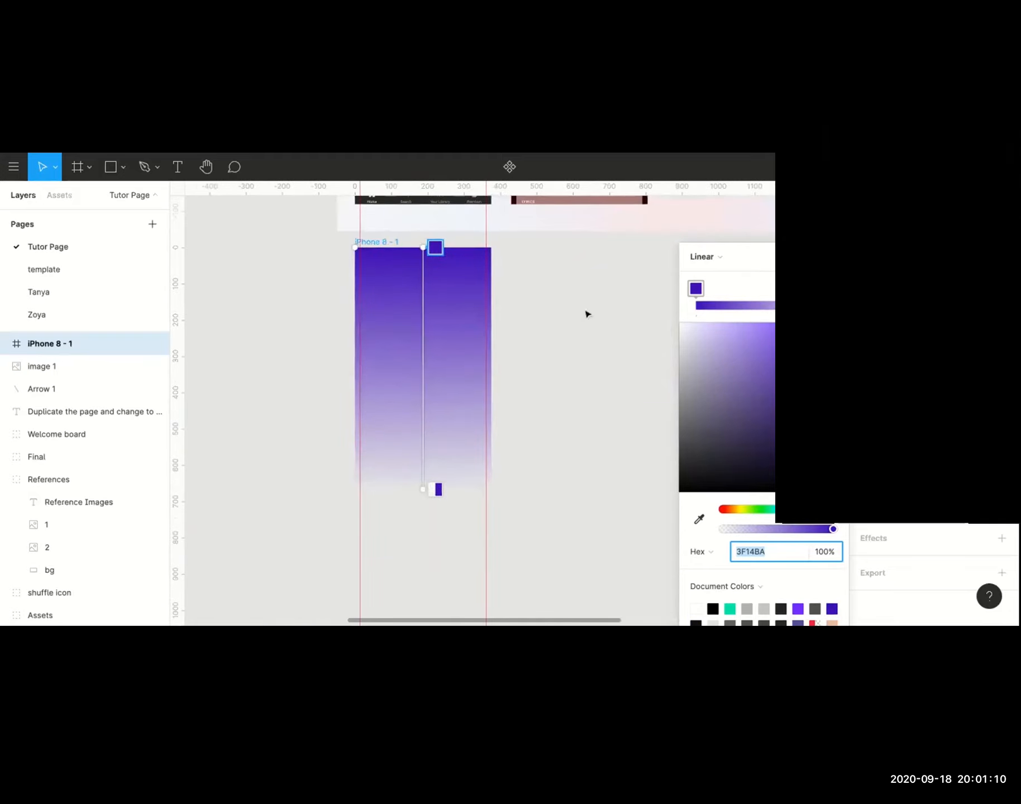
pyautogui.scroll(-2, 579, 313)
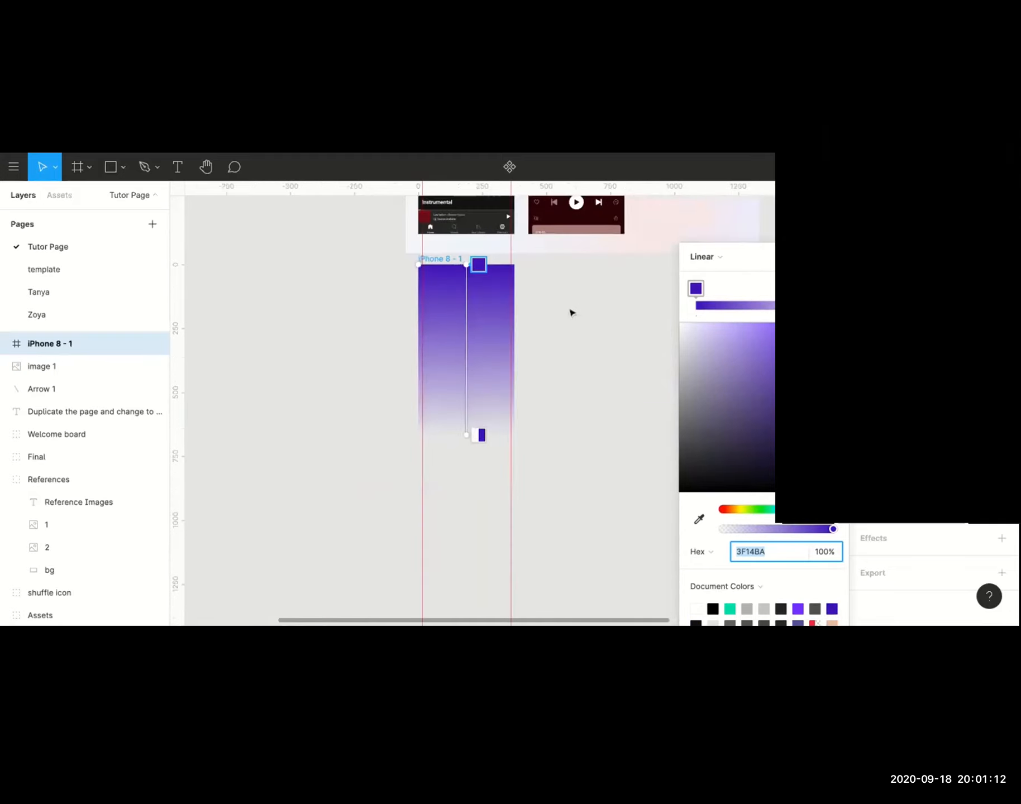
pyautogui.scroll(3, 571, 313)
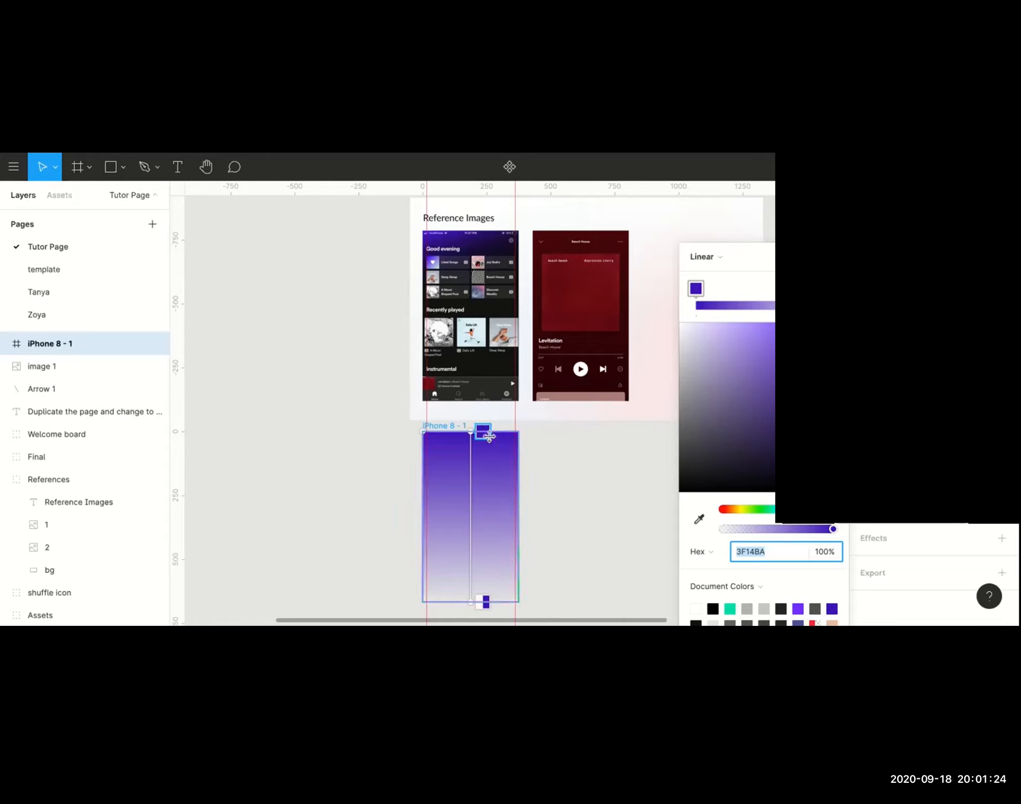
# Sample the purple 3F14BC from the reference home screen's header for the top color stop of the frame's gradient.
pyautogui.click(700, 520)
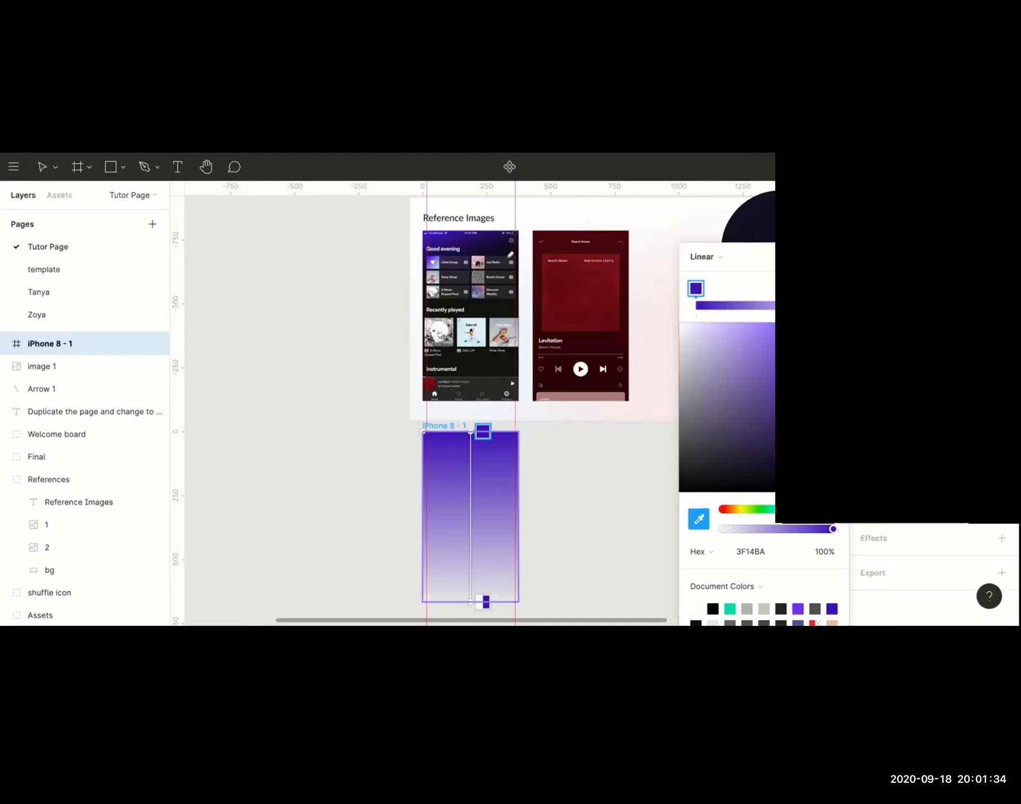
pyautogui.scroll(5, 429, 237)
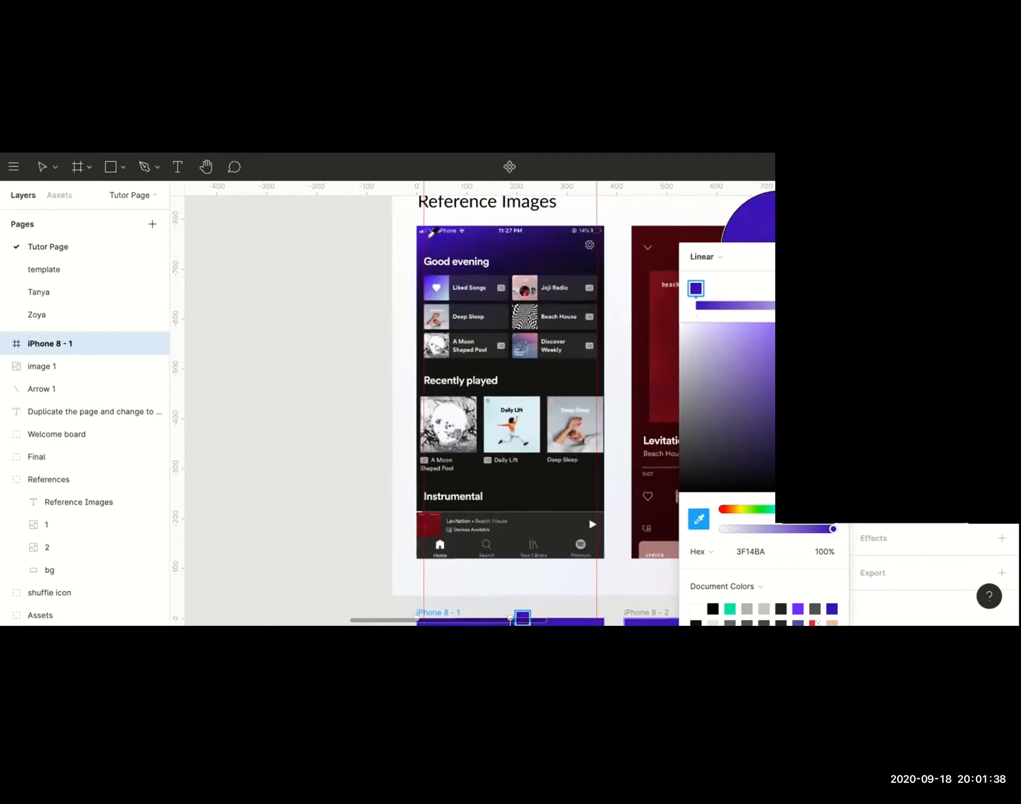
pyautogui.click(519, 249)
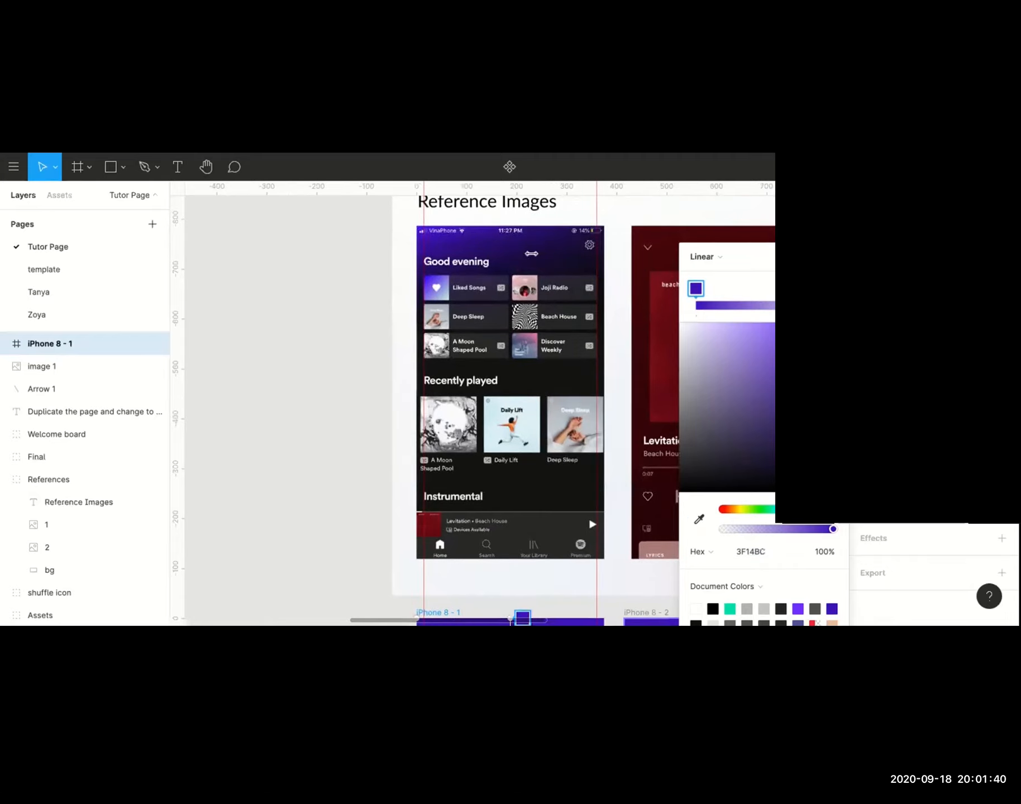
pyautogui.scroll(-4, 536, 313)
pyautogui.scroll(-3, 536, 313)
pyautogui.scroll(-2, 532, 253)
pyautogui.scroll(1, 499, 392)
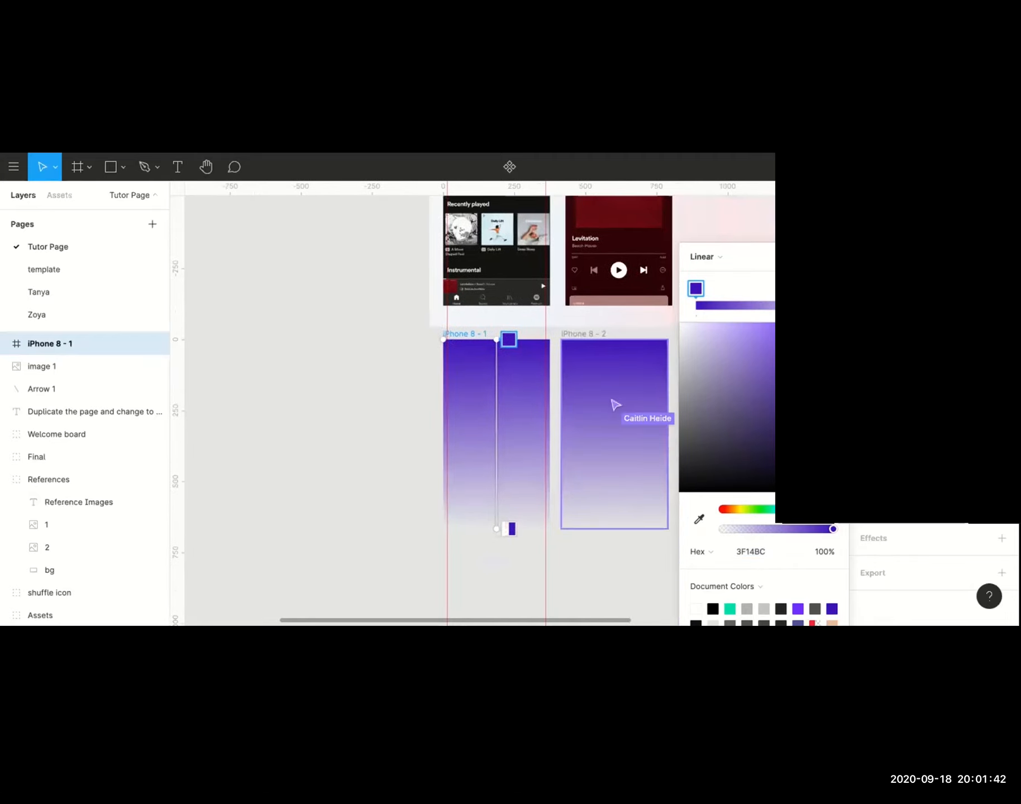
pyautogui.scroll(3, 586, 352)
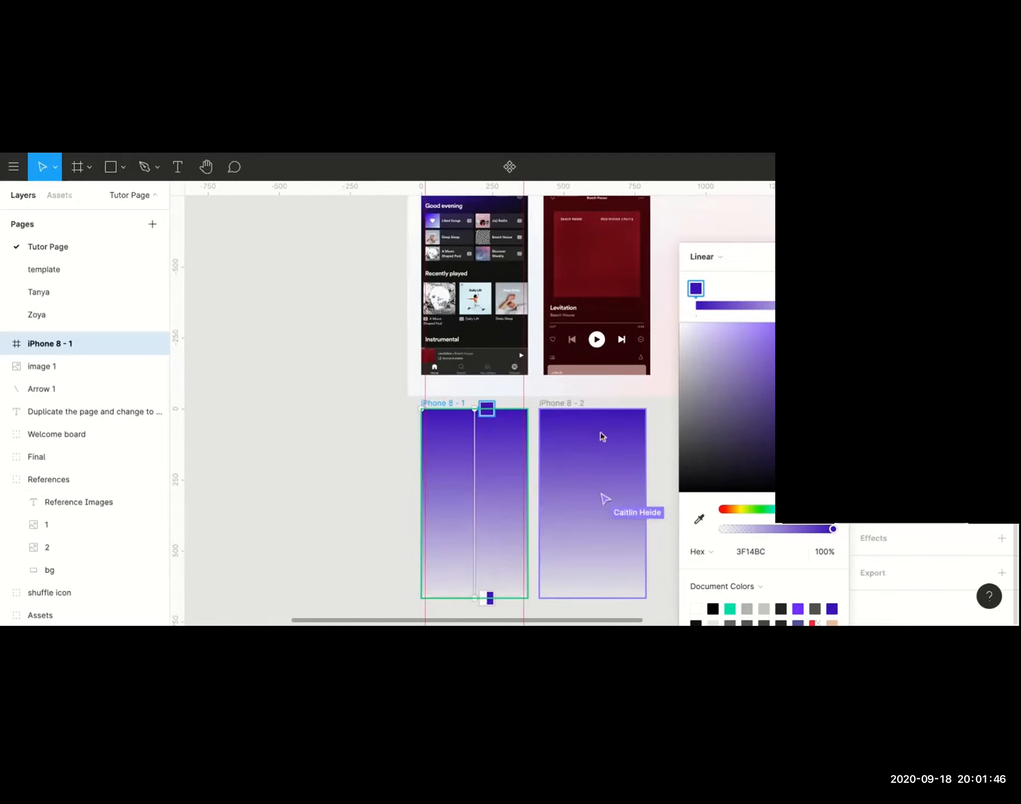
# Sample the near-black 121212 from the reference home screen's background for the bottom color stop of the iPhone 8 - 1 frame's gradient.
pyautogui.click(487, 598)
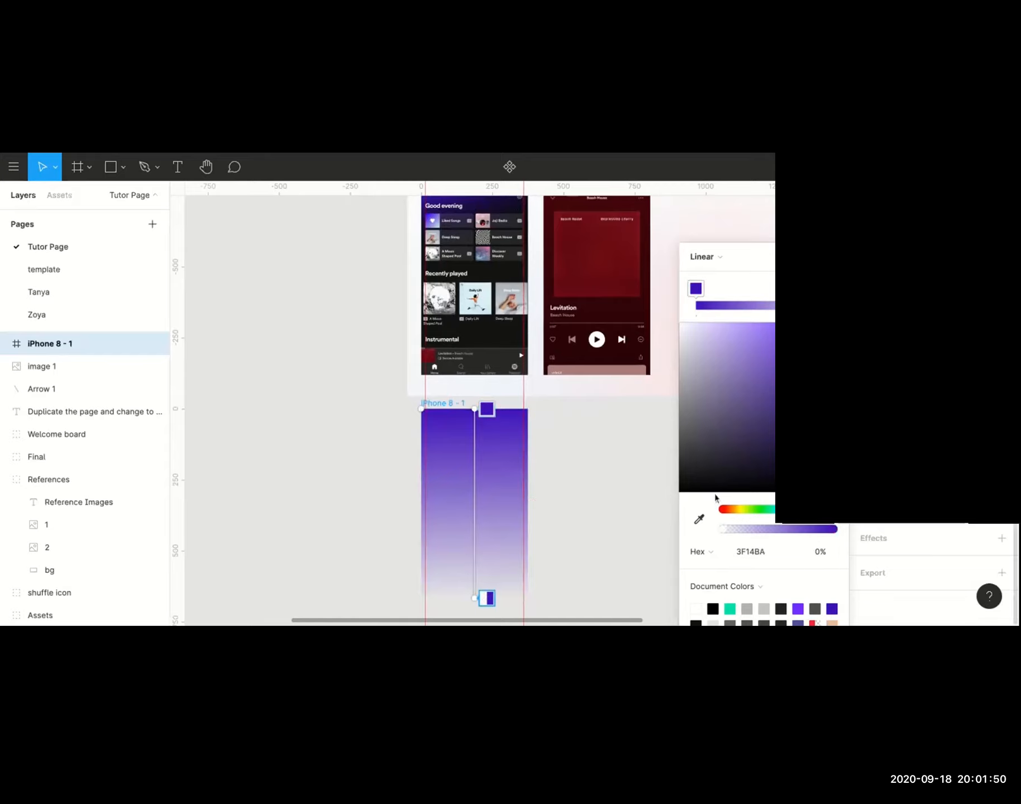
pyautogui.click(698, 519)
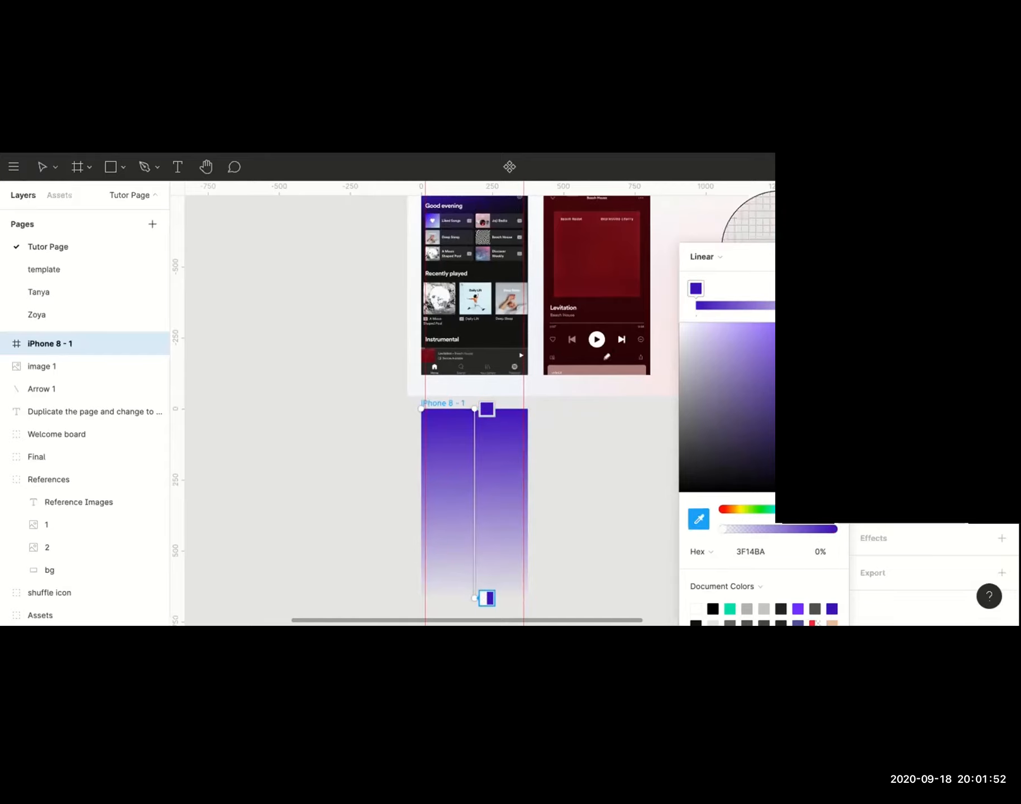
pyautogui.click(515, 338)
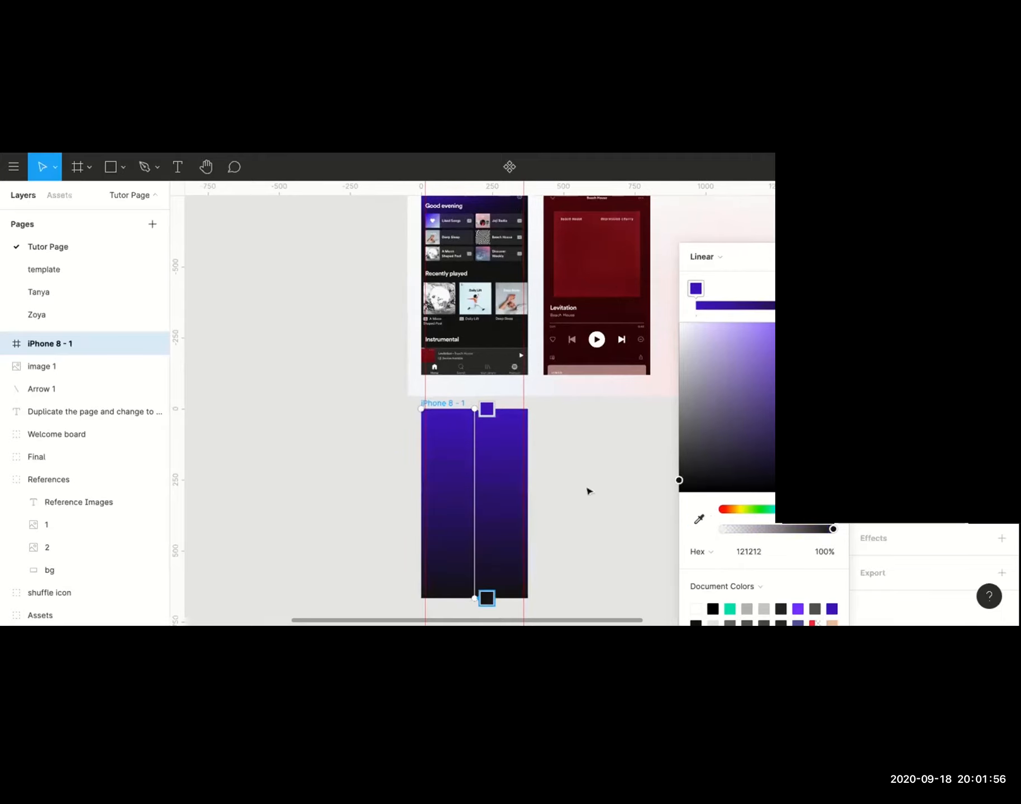
# Angle the iPhone 8 - 1 frame's gradient diagonally by moving its purple end just beyond the frame's upper-left corner, following the reference home screen.
pyautogui.scroll(-5, 588, 489)
pyautogui.keyDown('ctrl'); pyautogui.scroll(3, 588, 487); pyautogui.keyUp('ctrl')
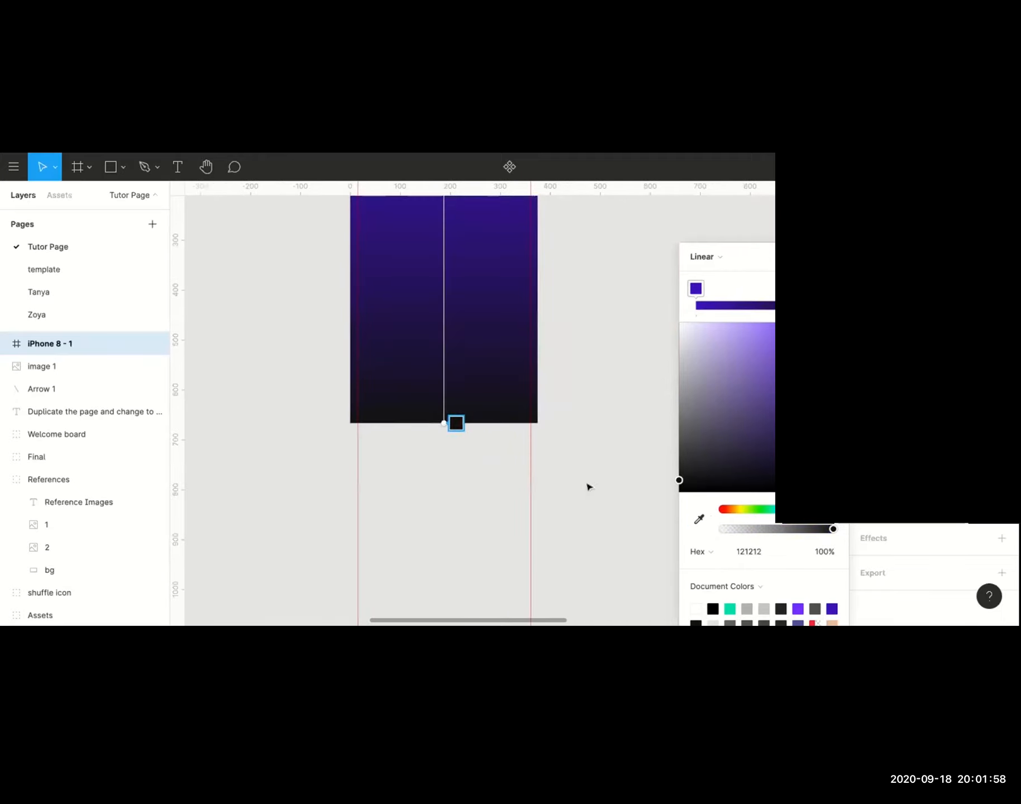
pyautogui.keyDown('ctrl'); pyautogui.scroll(-1, 595, 460); pyautogui.keyUp('ctrl')
pyautogui.scroll(2, 597, 456)
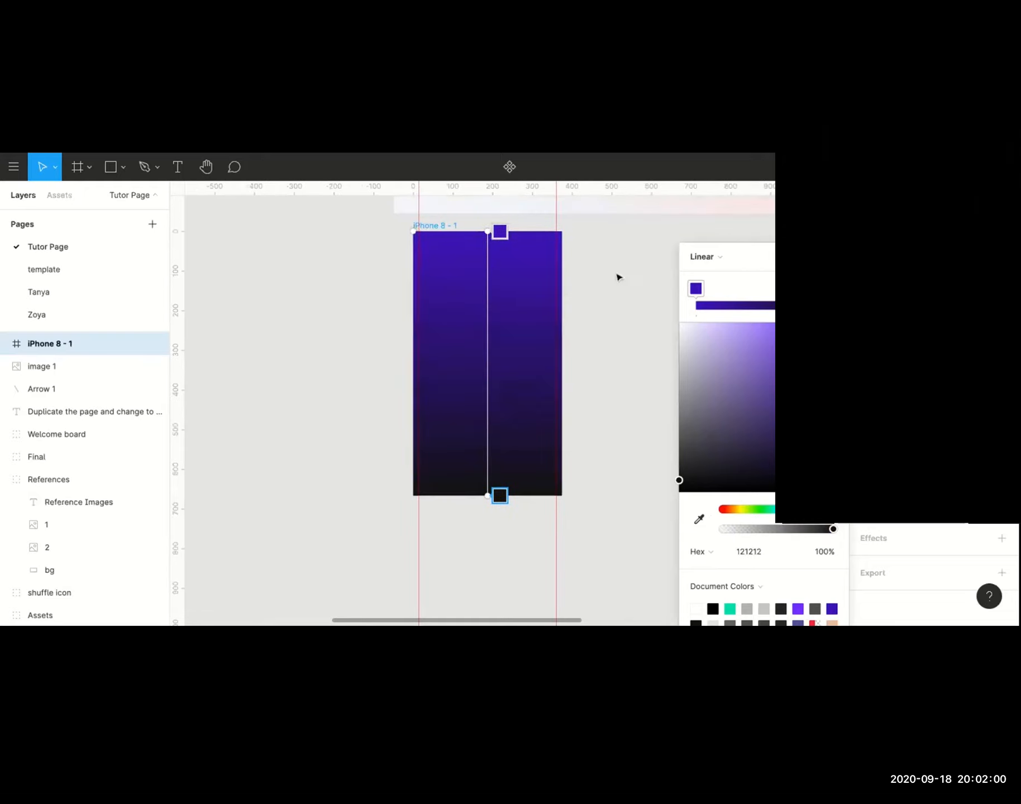
pyautogui.scroll(3, 618, 276)
pyautogui.scroll(10, 619, 277)
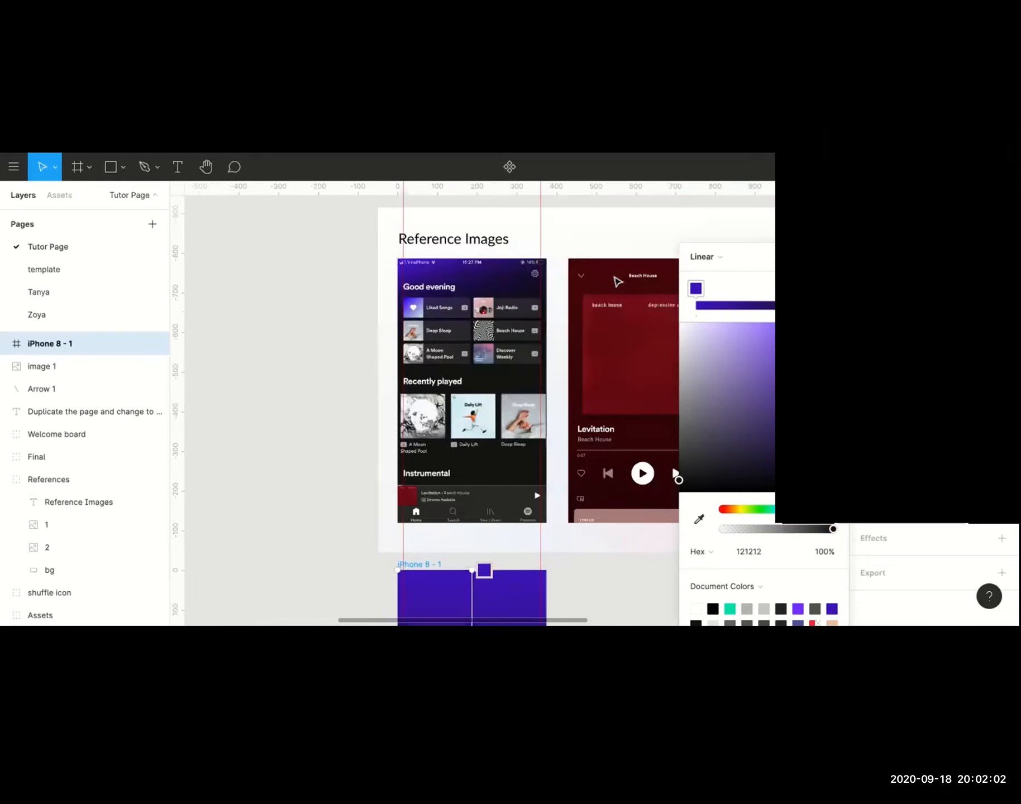
pyautogui.scroll(-5, 503, 324)
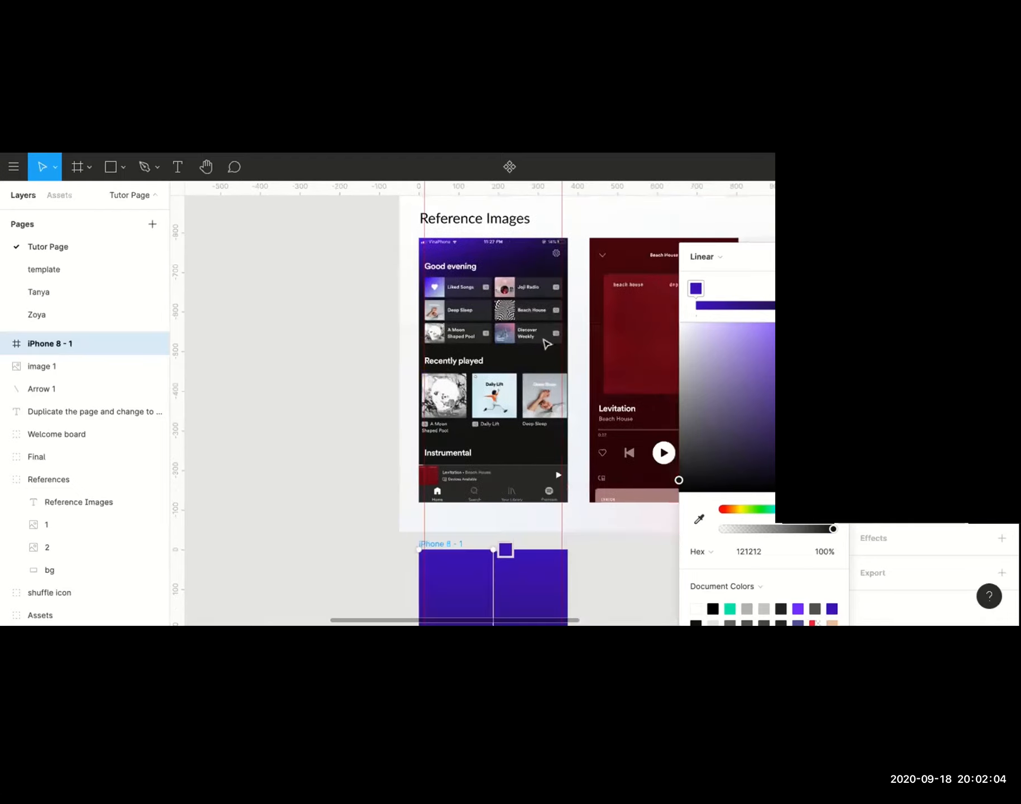
pyautogui.scroll(-5, 456, 447)
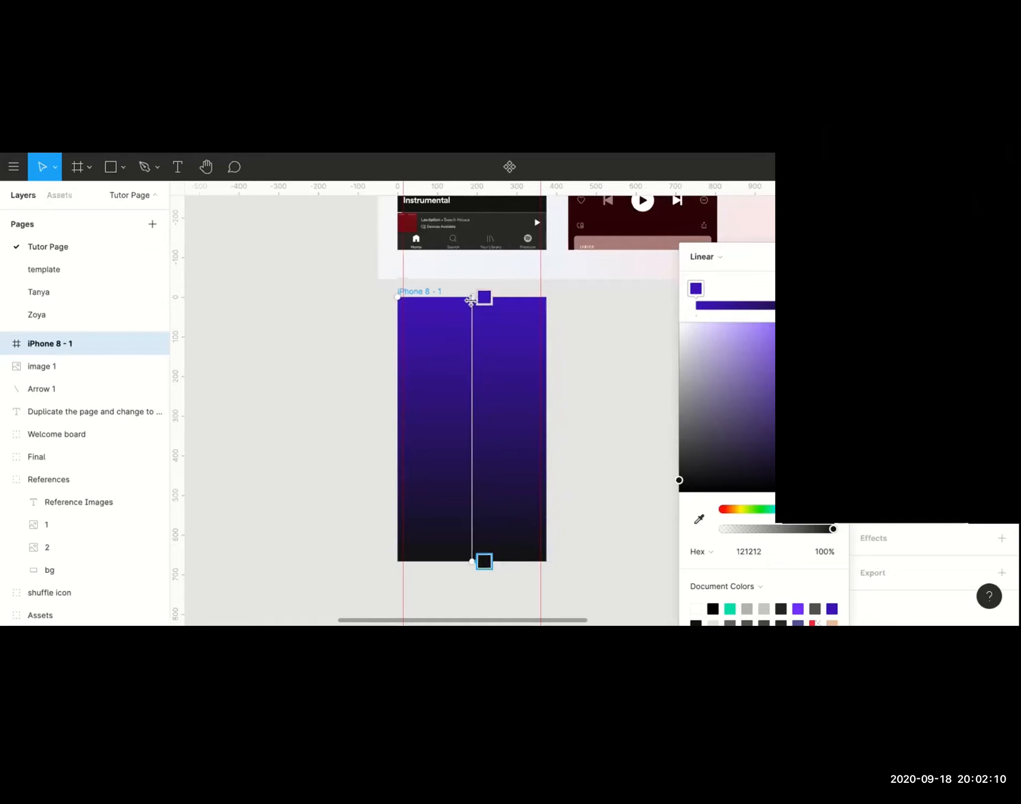
pyautogui.moveTo(472, 298); pyautogui.dragTo(401, 300)
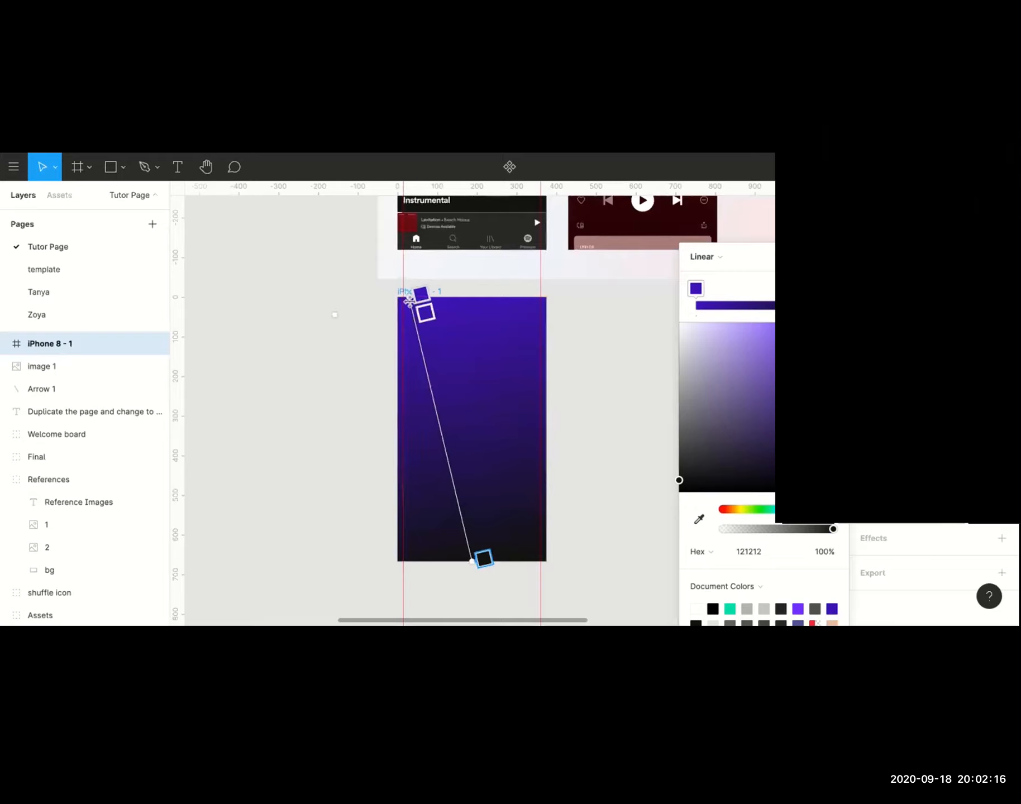
pyautogui.moveTo(409, 300); pyautogui.dragTo(388, 298)
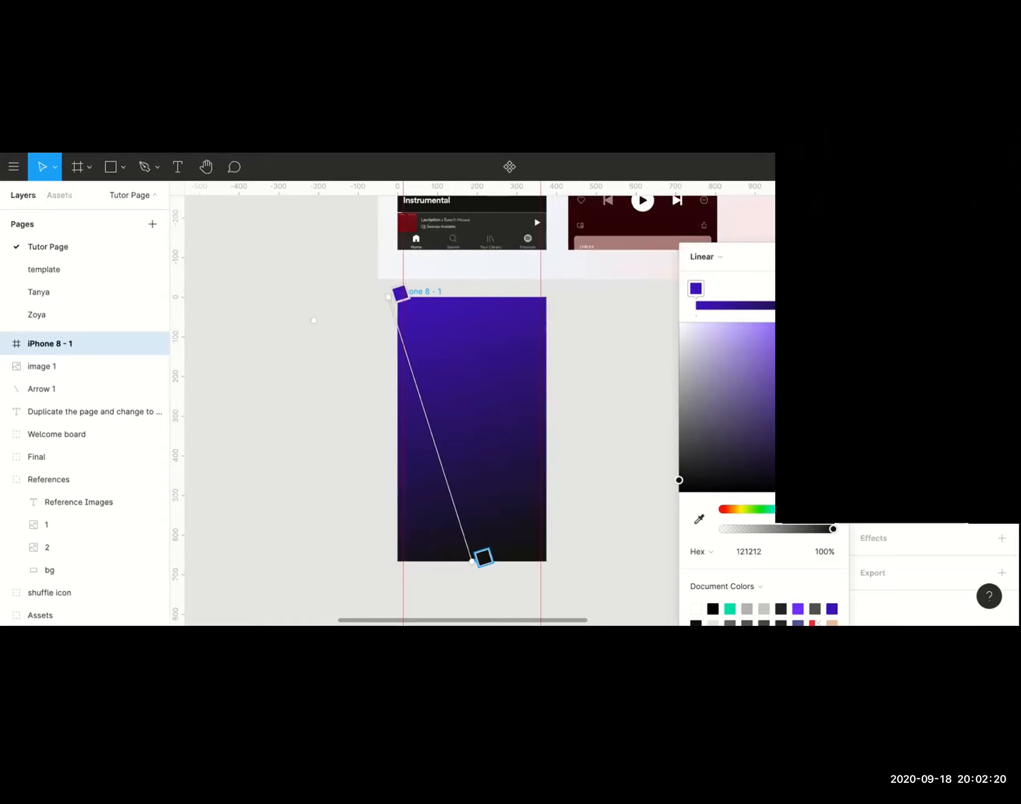
pyautogui.moveTo(387, 297)
pyautogui.mouseDown()
pyautogui.moveTo(361, 263)
pyautogui.moveTo(380, 249)
pyautogui.moveTo(398, 267)
pyautogui.moveTo(393, 278)
pyautogui.moveTo(384, 269)
pyautogui.mouseUp()
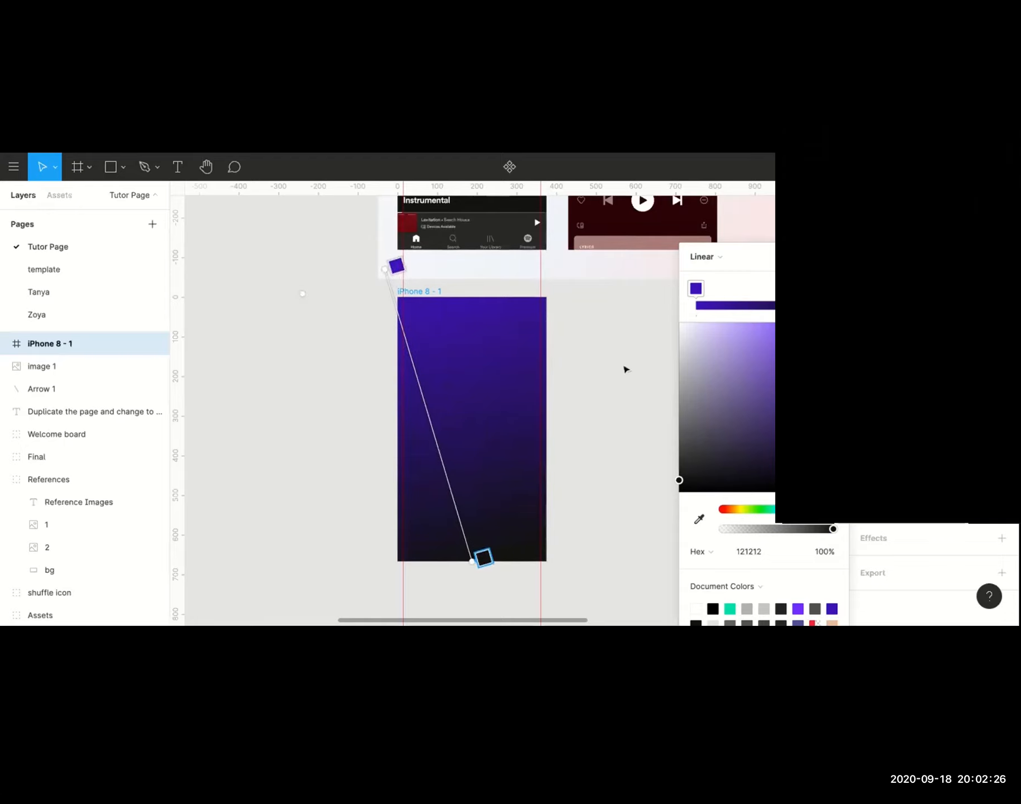
# Move the gradient's 121212 stop to about halfway along its line, nudge the purple end closer to the frame, and deselect the frame.
pyautogui.scroll(5, 617, 366)
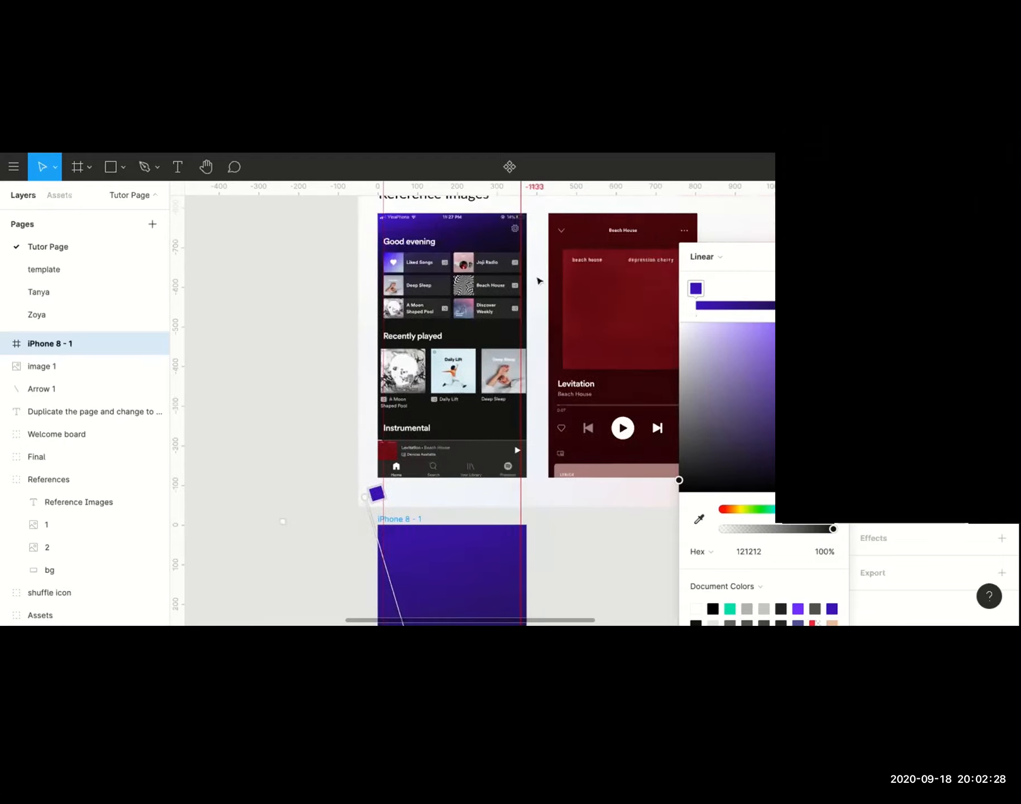
pyautogui.scroll(2, 539, 281)
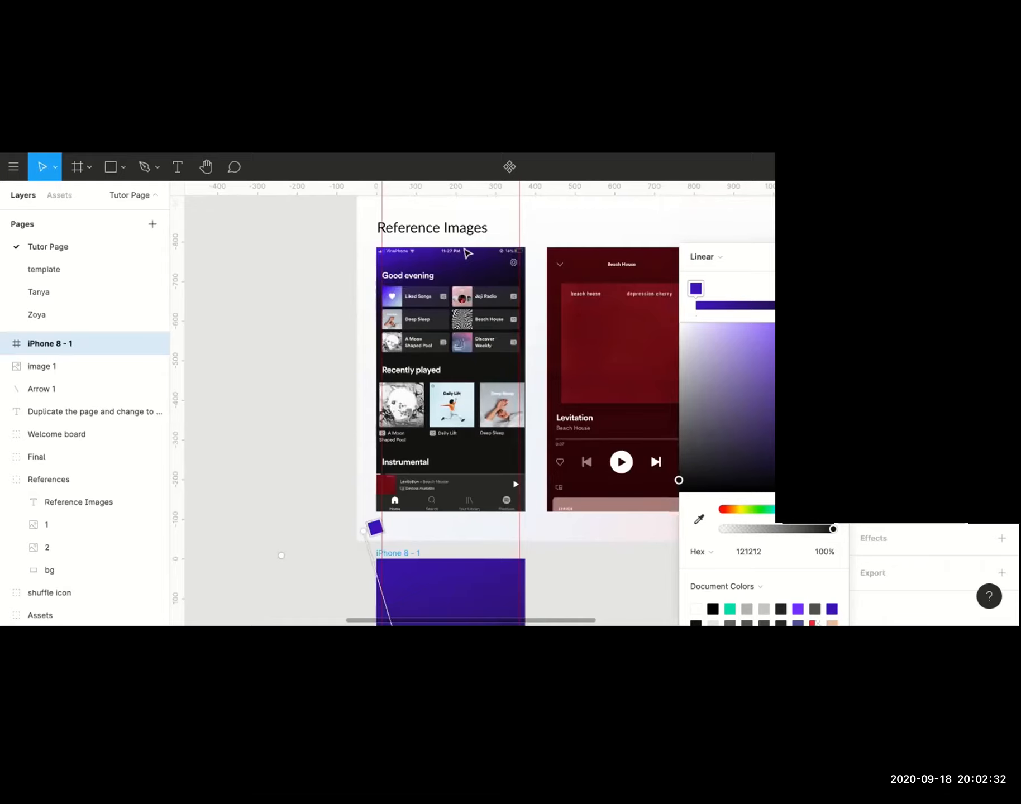
pyautogui.scroll(-6, 561, 436)
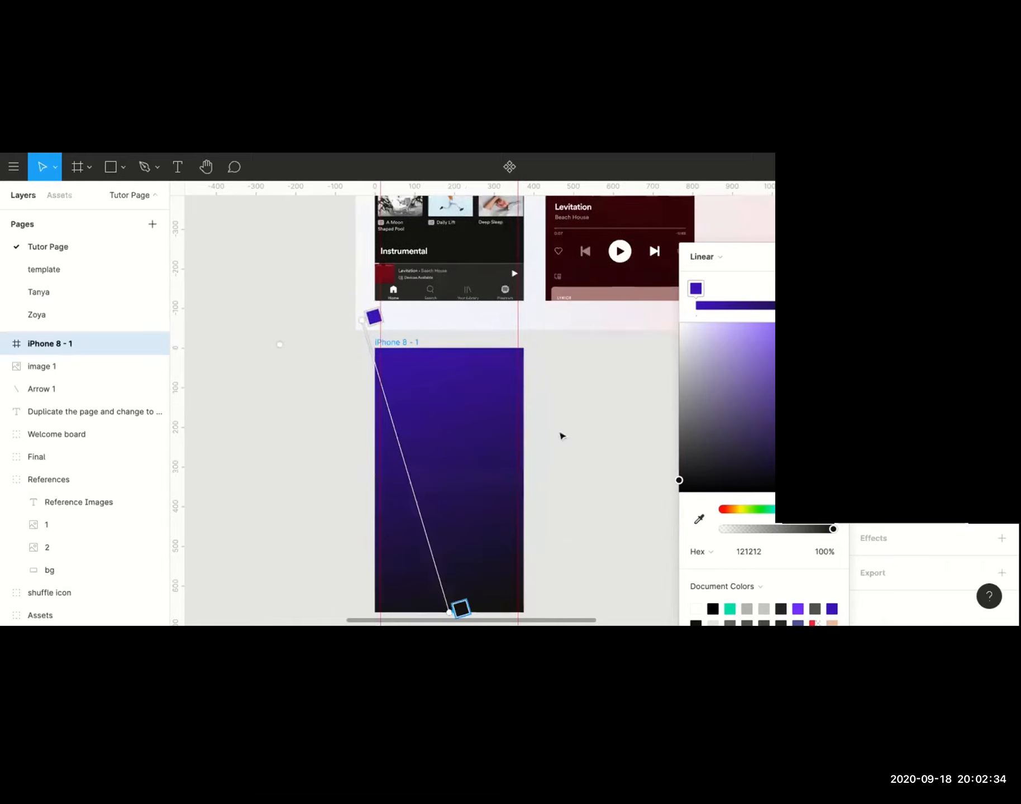
pyautogui.scroll(-1, 561, 435)
pyautogui.moveTo(467, 560); pyautogui.dragTo(432, 445)
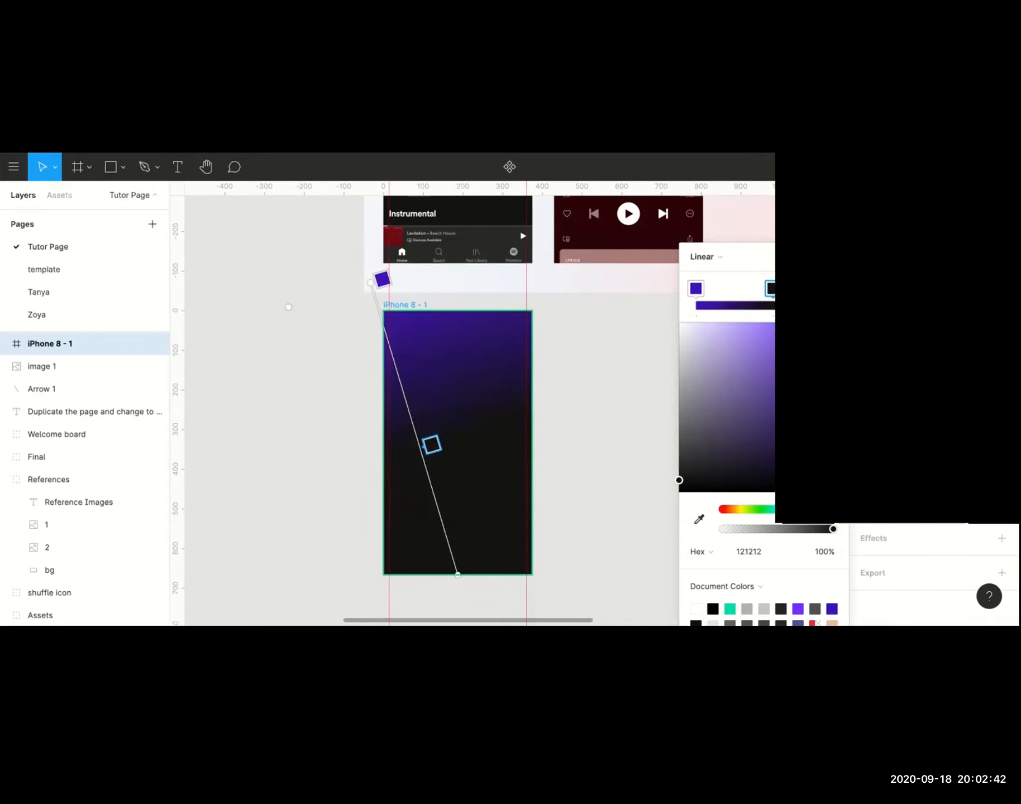
pyautogui.moveTo(370, 283); pyautogui.dragTo(371, 285)
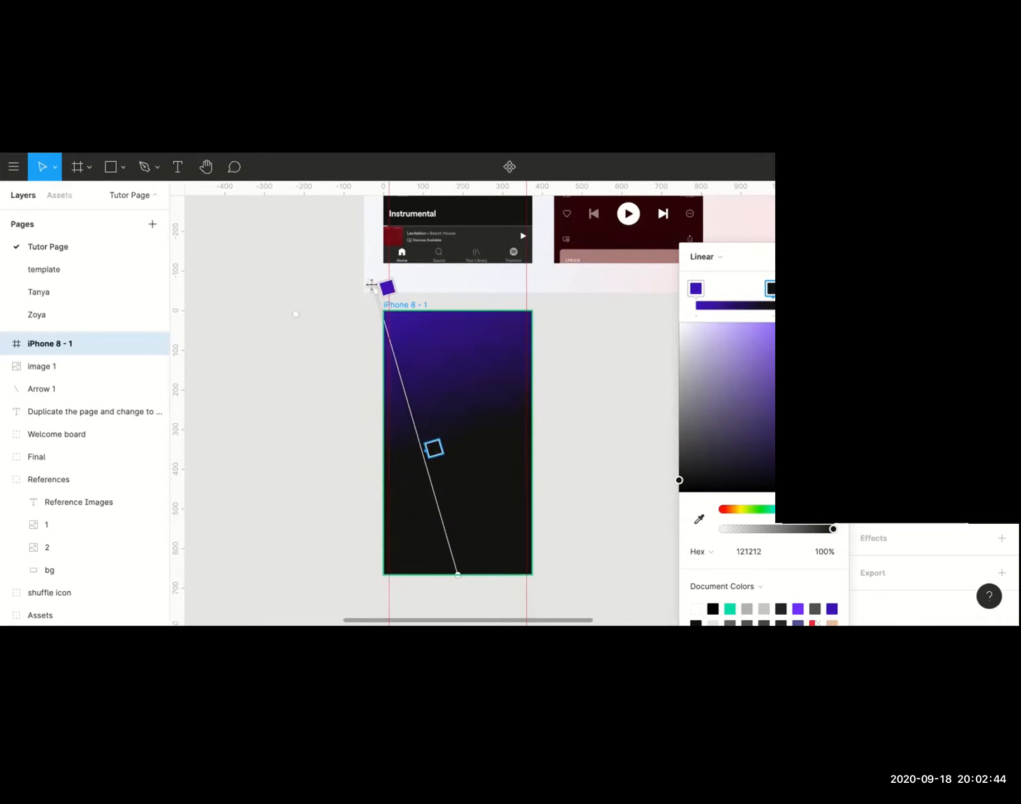
pyautogui.moveTo(432, 448); pyautogui.dragTo(429, 433)
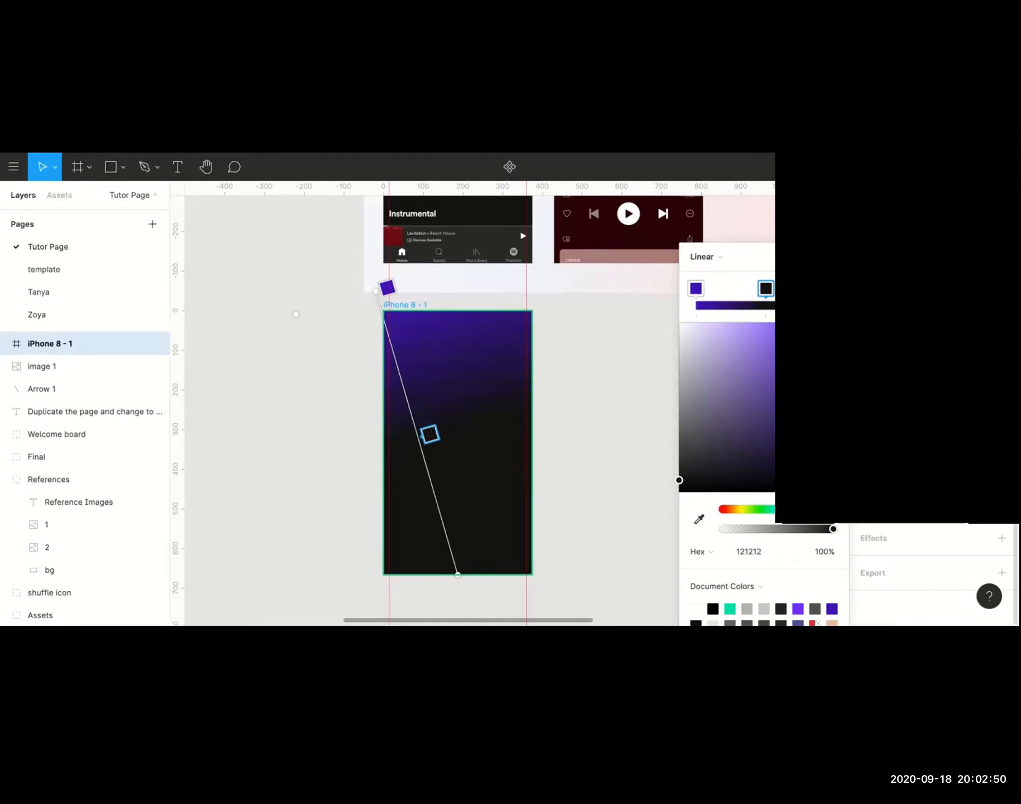
pyautogui.click(833, 257)
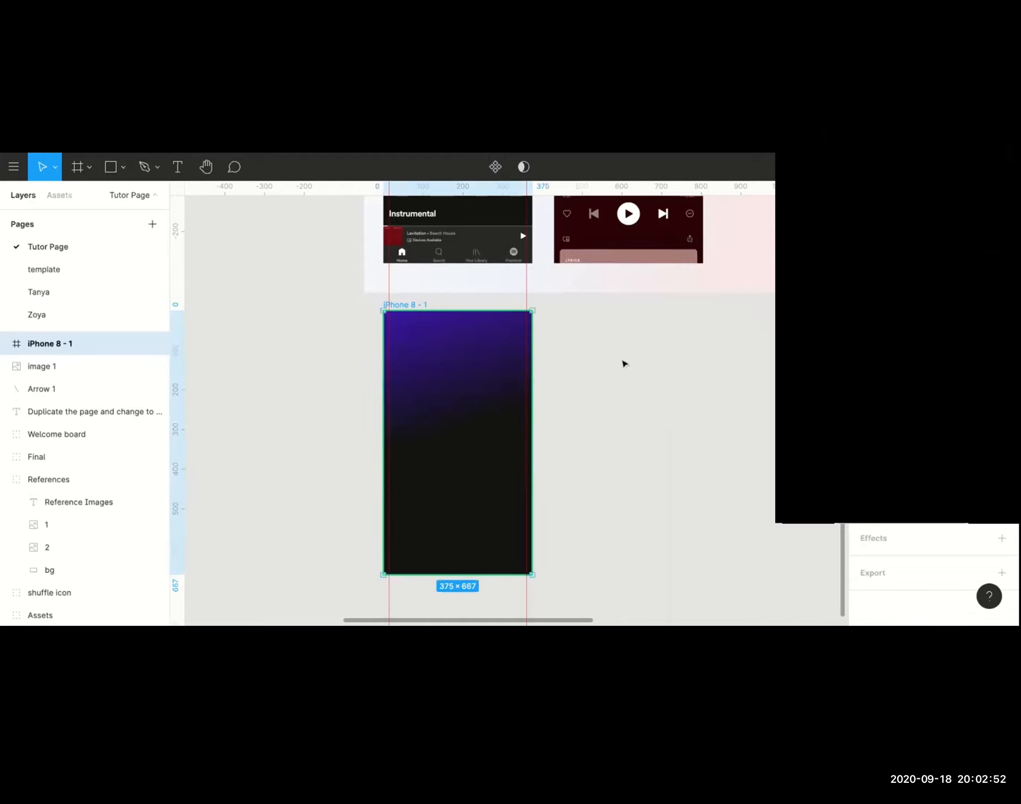
pyautogui.click(622, 362)
# Compare the iPhone 8 - 1 frame's gradient with the reference home screen and examine the reference's headings and layout.
pyautogui.hscroll(-1, 625, 365)
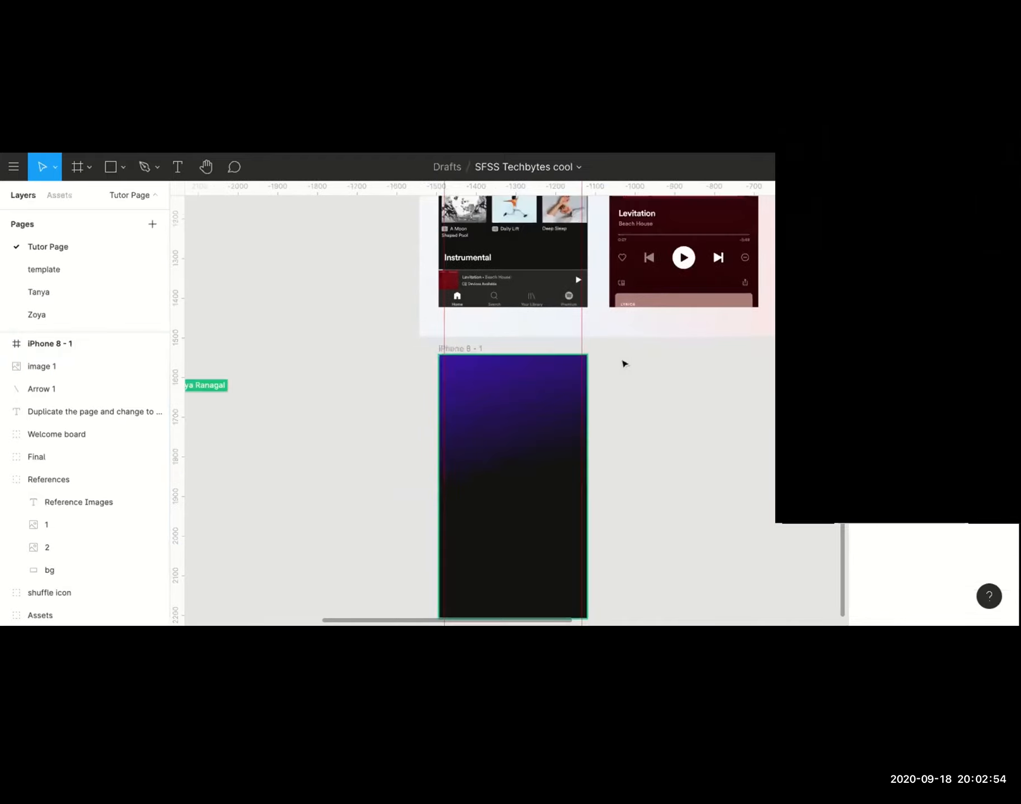
pyautogui.scroll(-5, 626, 364)
pyautogui.scroll(1, 625, 365)
pyautogui.hscroll(1, 624, 362)
pyautogui.scroll(1, 623, 362)
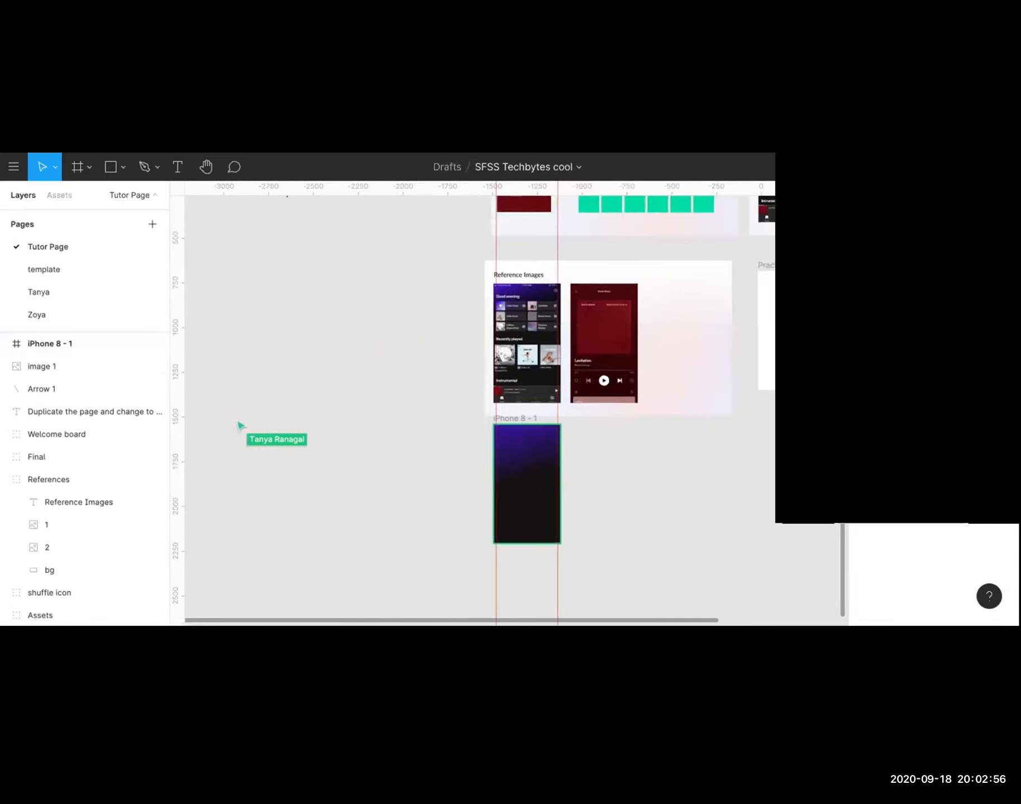
pyautogui.scroll(4, 624, 362)
pyautogui.hscroll(-1, 624, 362)
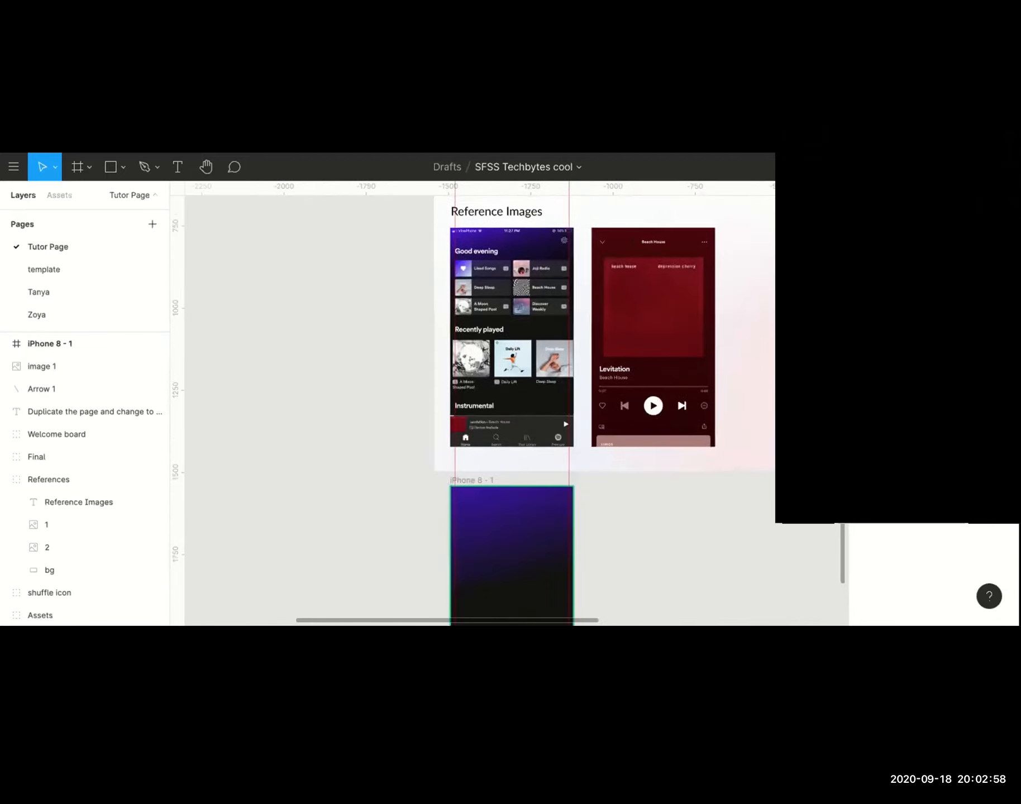
pyautogui.scroll(-1, 435, 341)
pyautogui.hscroll(1, 435, 340)
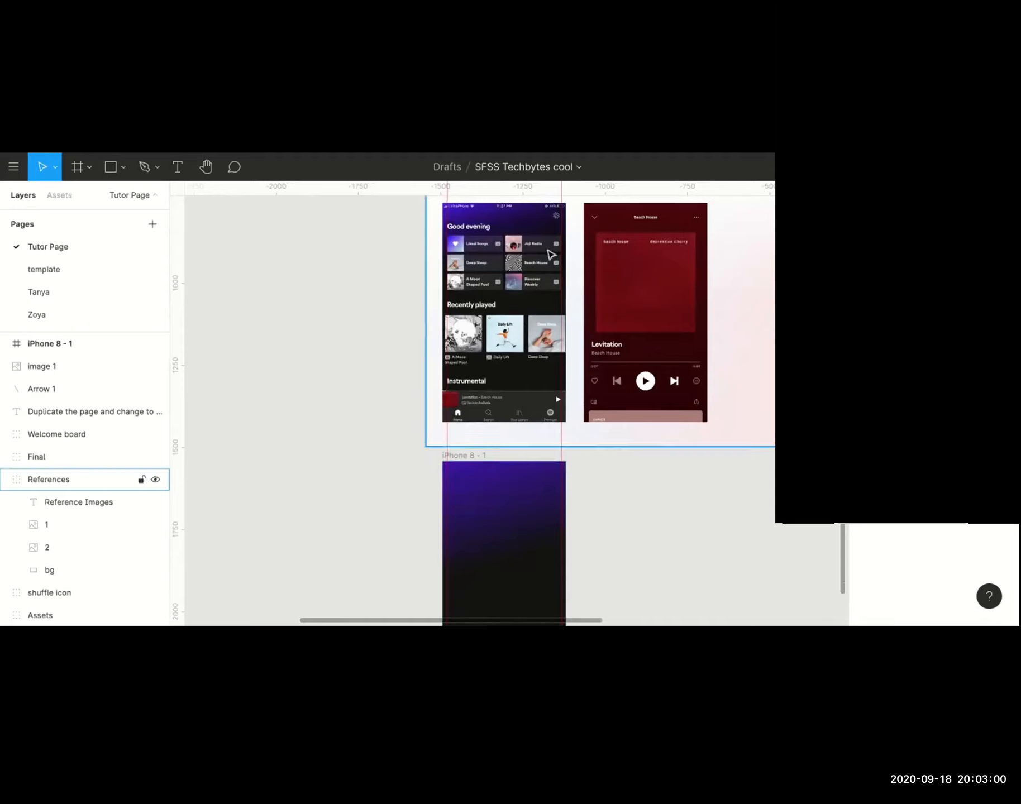
pyautogui.scroll(1, 553, 251)
pyautogui.scroll(1, 481, 224)
pyautogui.scroll(2, 492, 234)
pyautogui.scroll(1, 493, 236)
pyautogui.scroll(1, 508, 311)
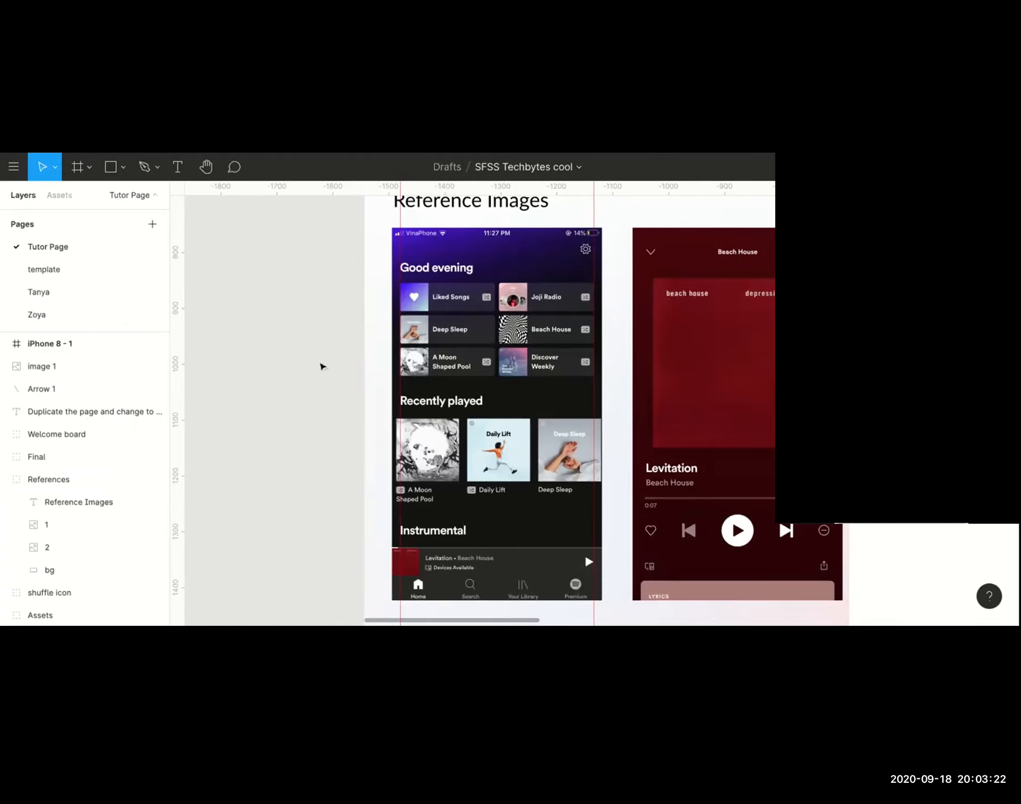
pyautogui.scroll(-2, 319, 365)
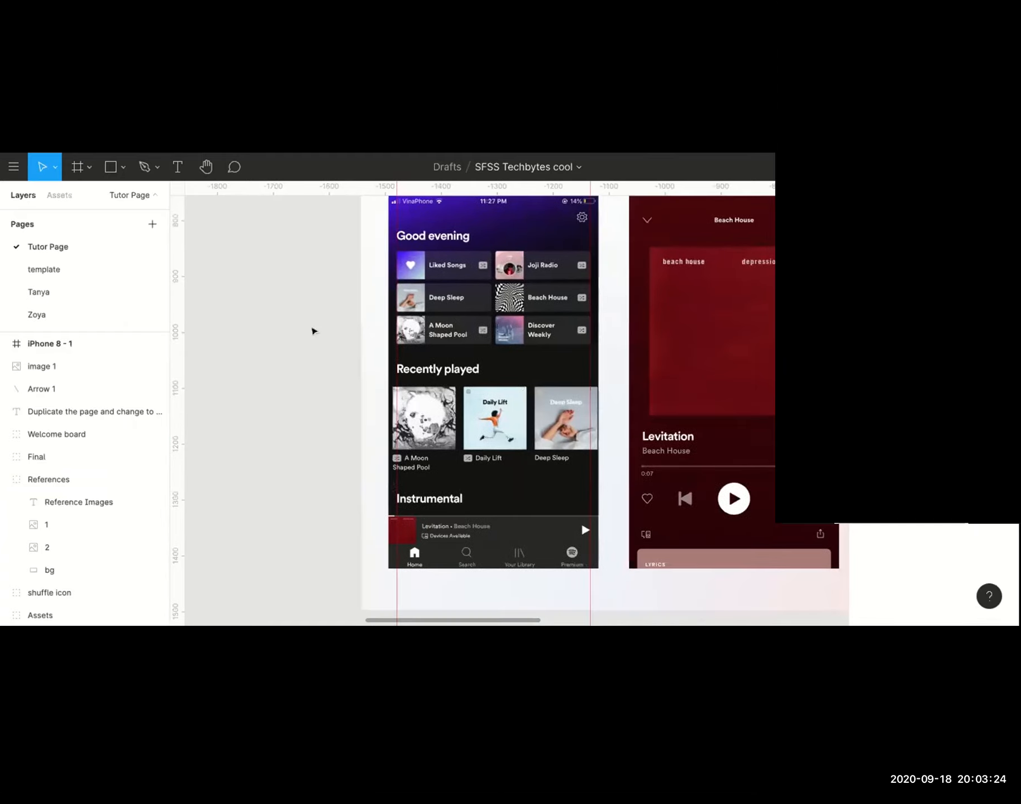
pyautogui.scroll(-1, 352, 289)
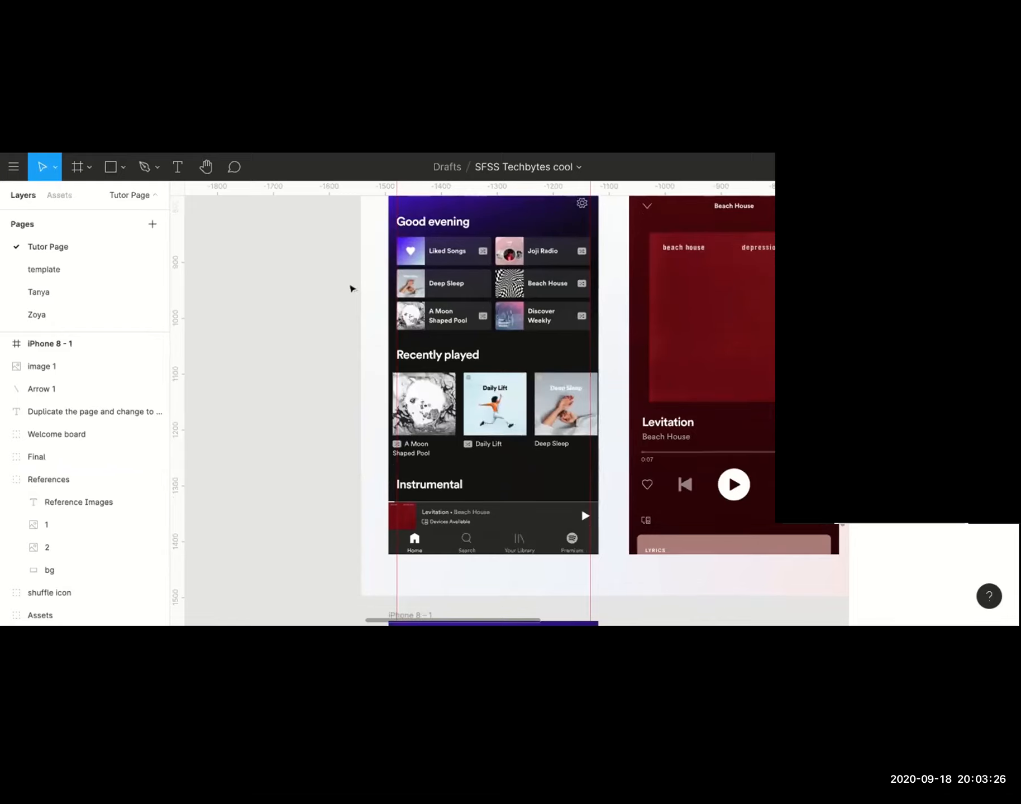
pyautogui.scroll(-3, 351, 286)
pyautogui.scroll(-5, 346, 287)
pyautogui.scroll(-2, 347, 291)
pyautogui.scroll(3, 346, 290)
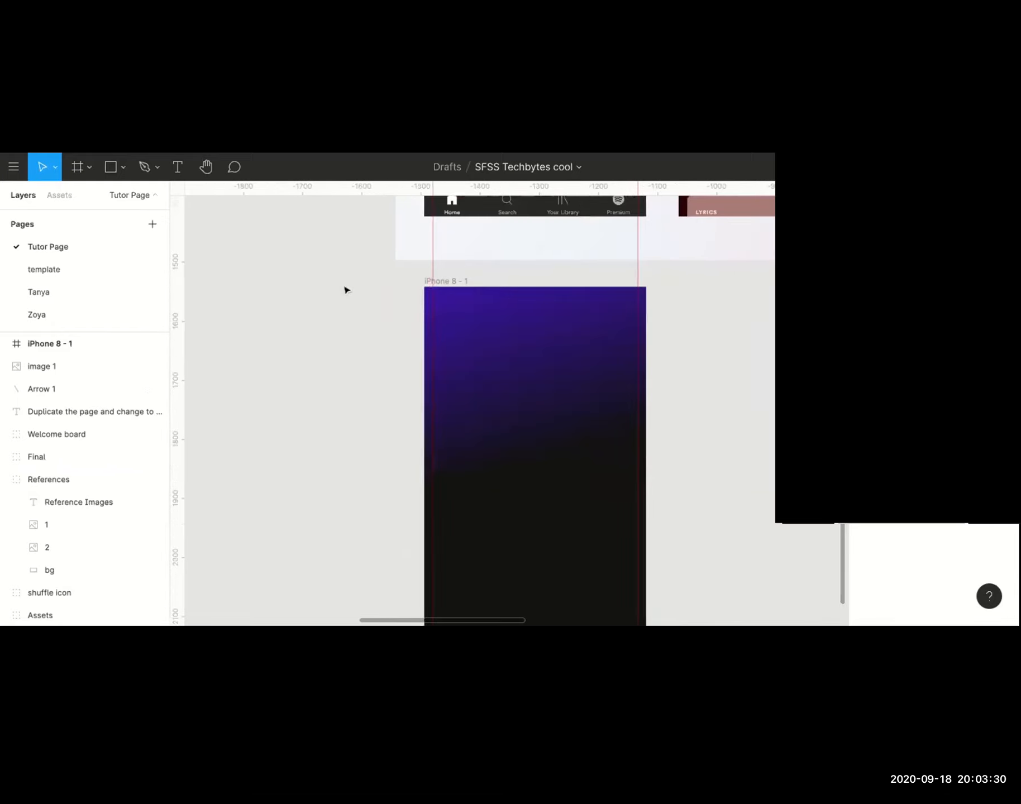
# Add the text "Good evening" in the upper part of the iPhone 8 - 1 frame, beside the left guide at about X 20, Y 138.
pyautogui.hscroll(3, 347, 290)
pyautogui.scroll(-2, 346, 290)
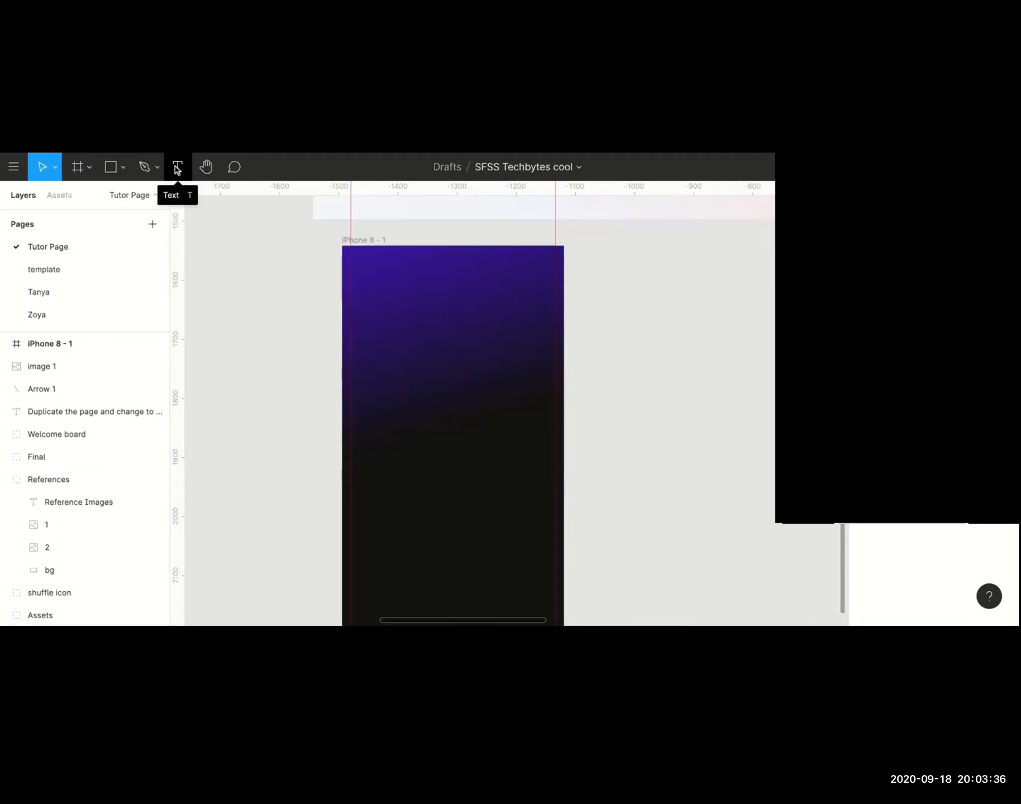
pyautogui.click(177, 169)
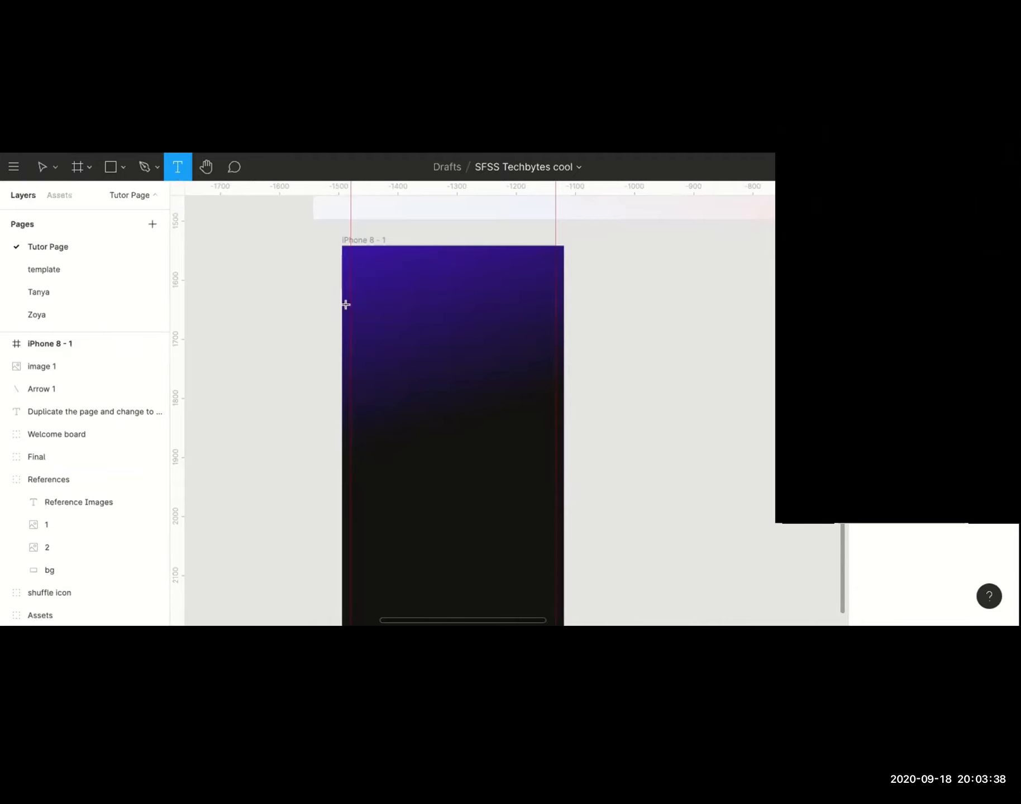
pyautogui.click(353, 328)
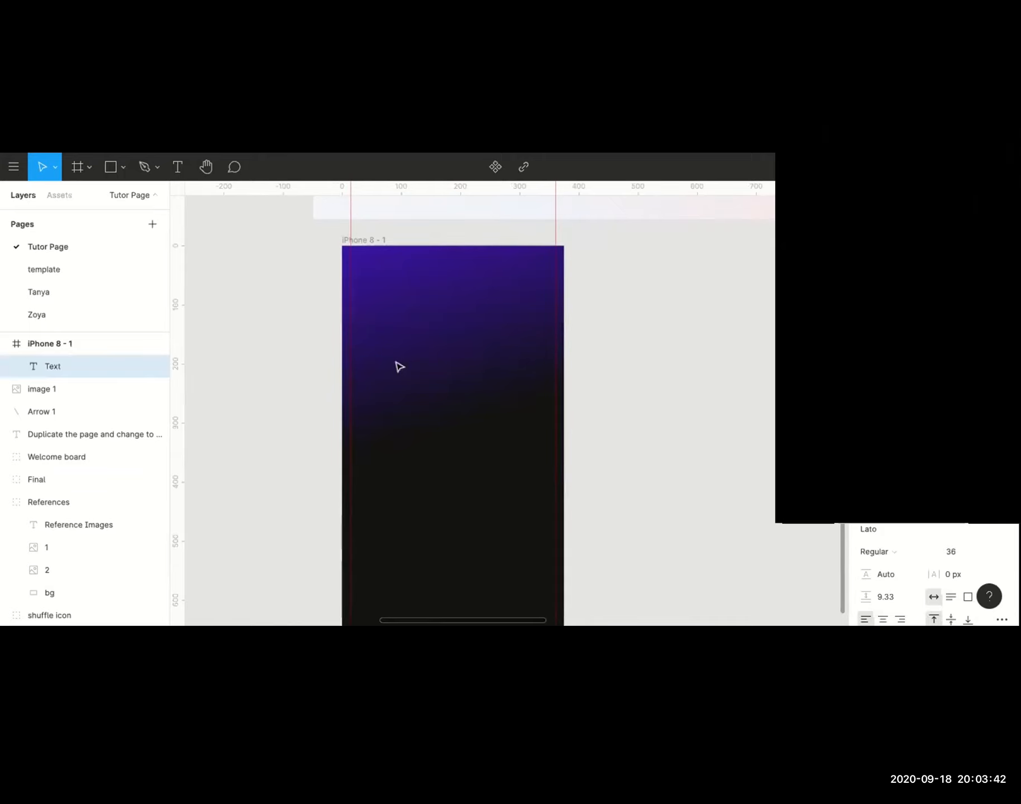
pyautogui.write('G')
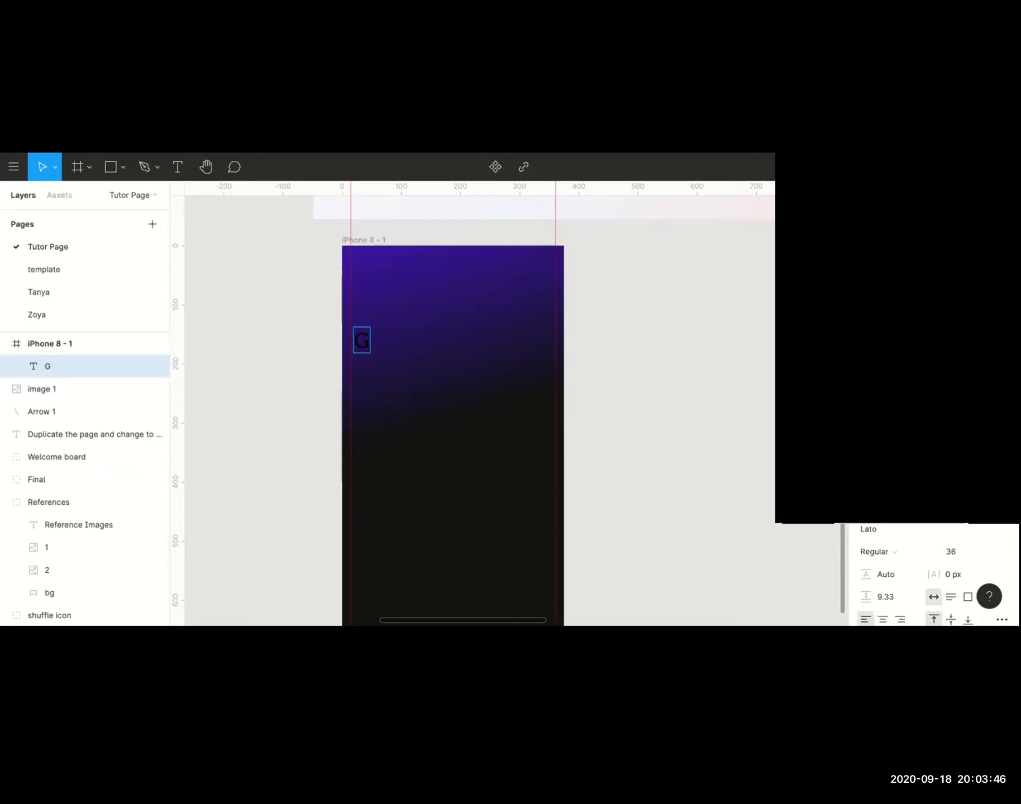
pyautogui.write('ood Ev')
pyautogui.press('BackSpace')
pyautogui.press('BackSpace')
pyautogui.press('BackSpace')
pyautogui.write('e')
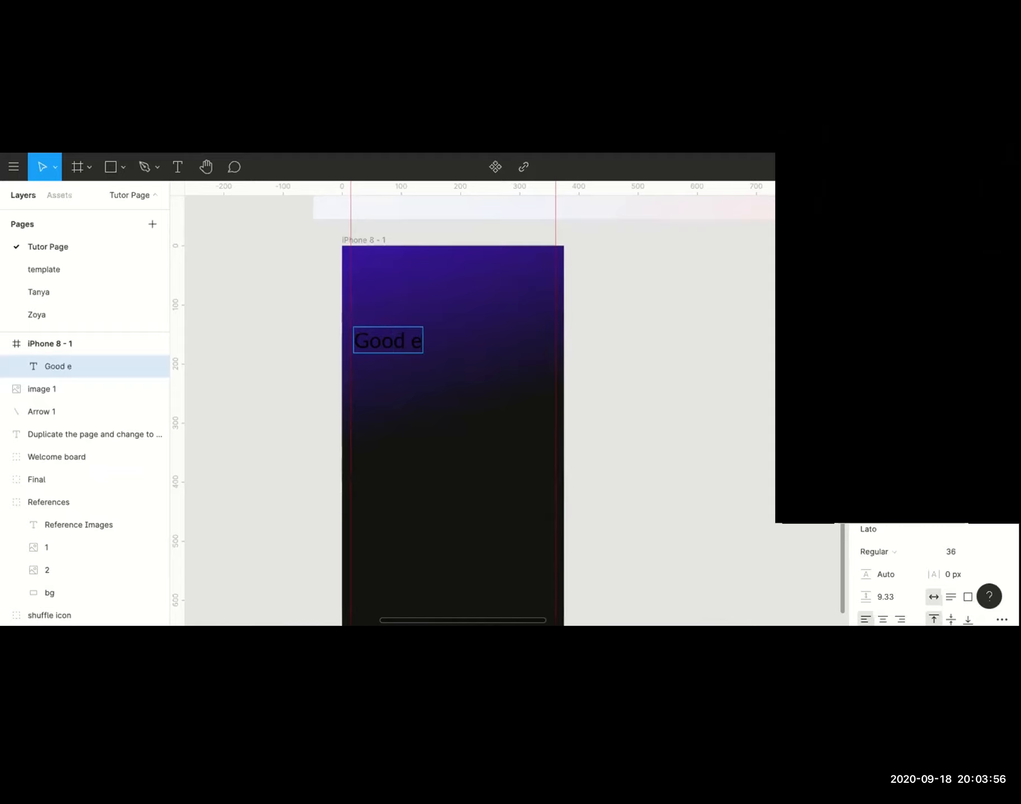
pyautogui.write('vening')
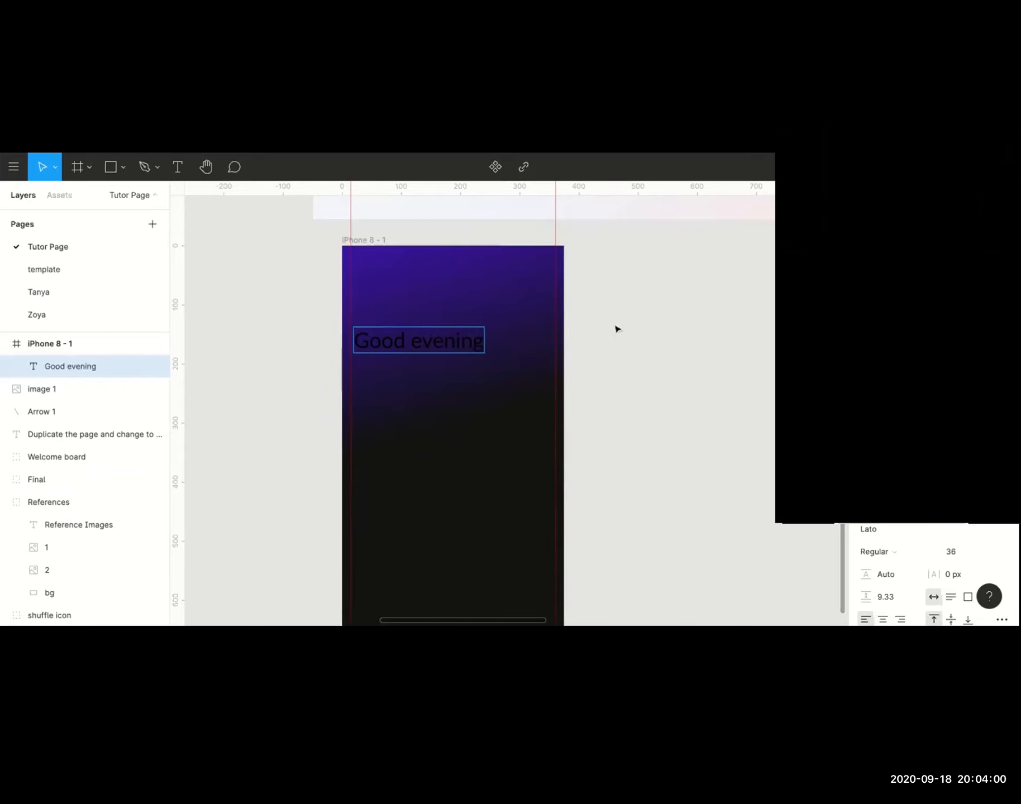
pyautogui.press('Escape')
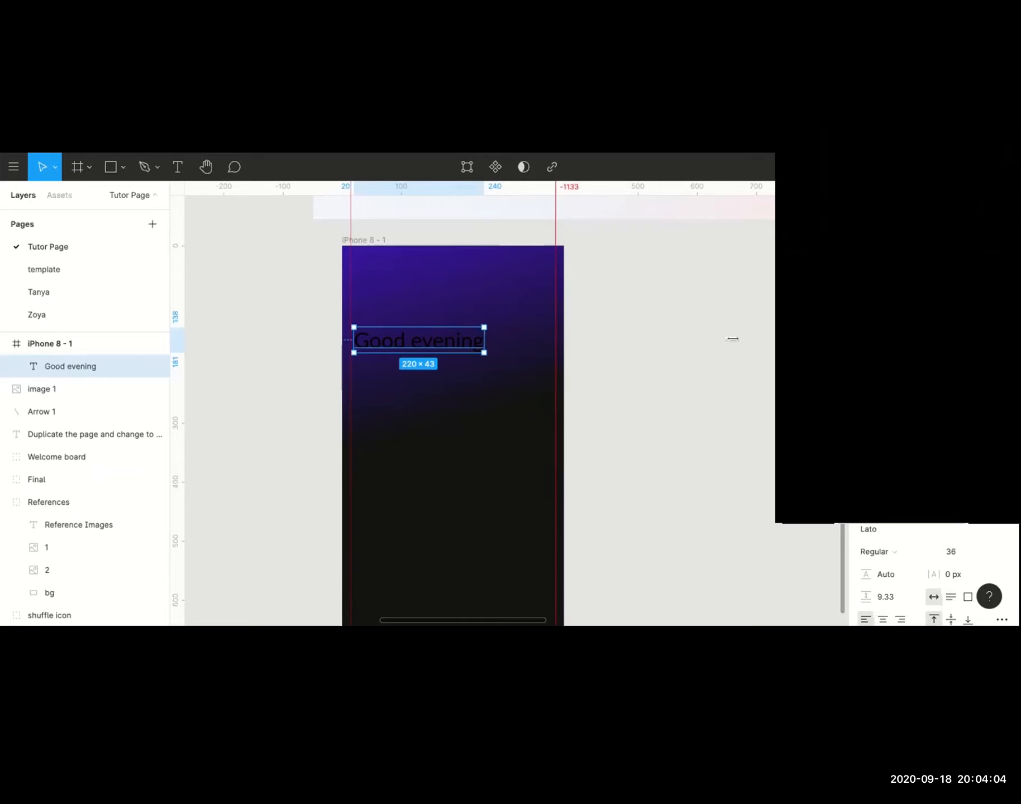
pyautogui.scroll(-3, 934, 574)
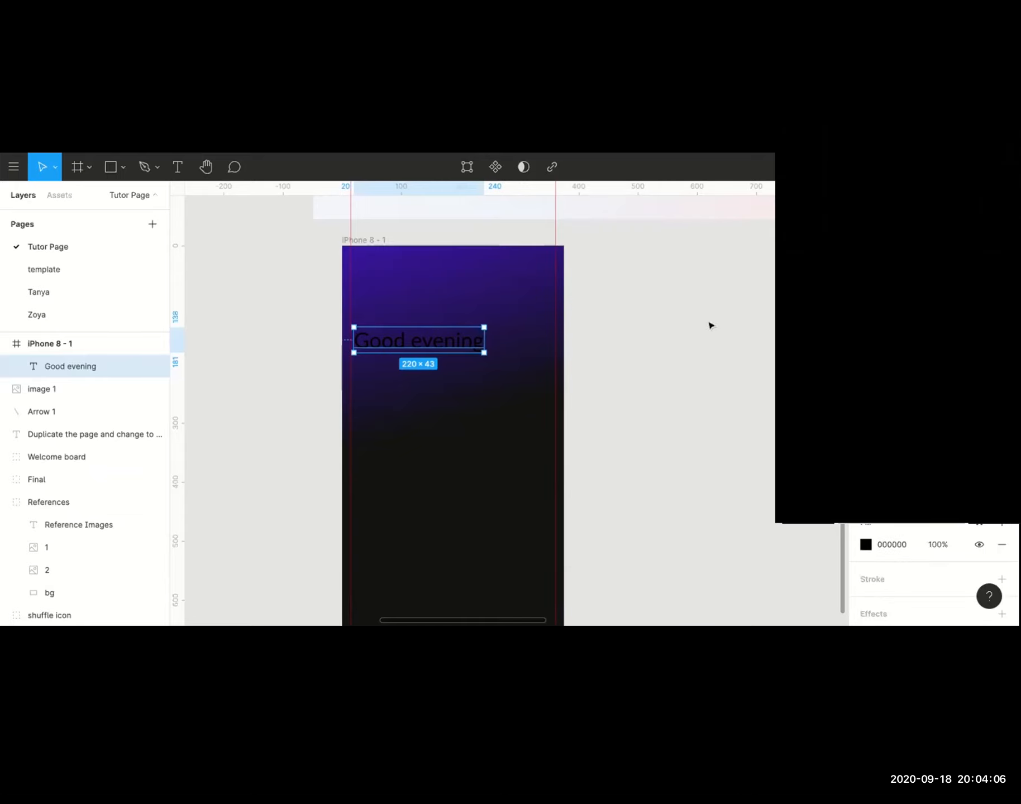
pyautogui.scroll(3, 934, 574)
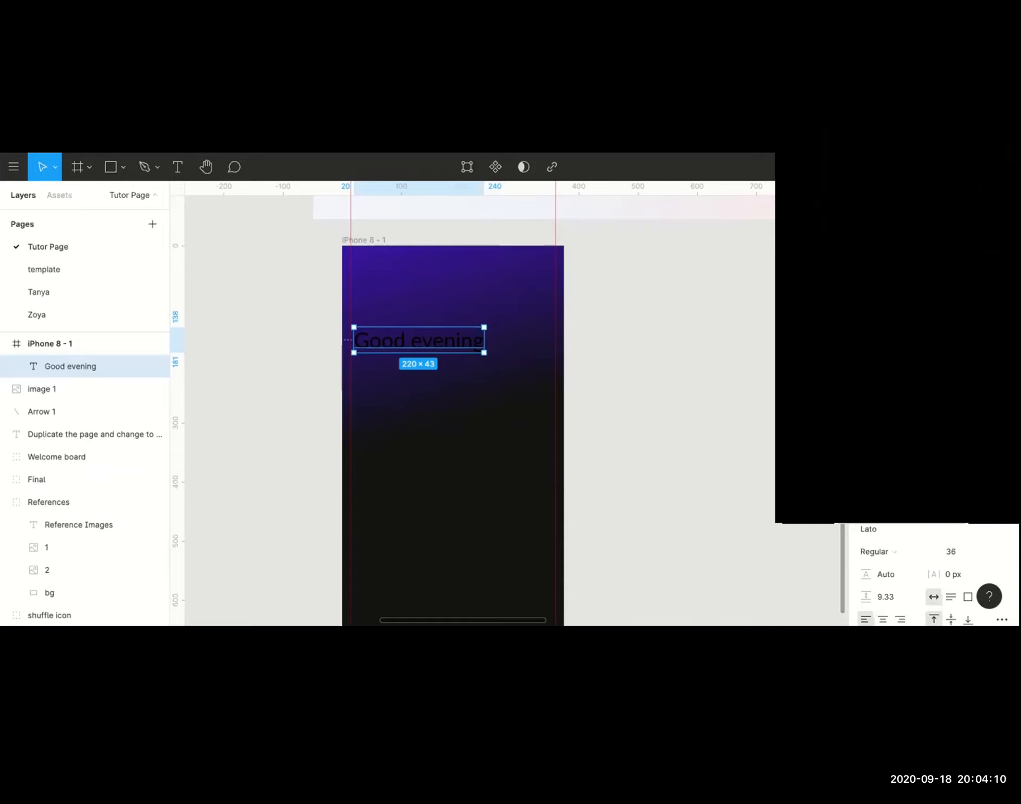
# Change the "Good evening" text's fill to white, FFFFFF.
pyautogui.scroll(-3, 934, 575)
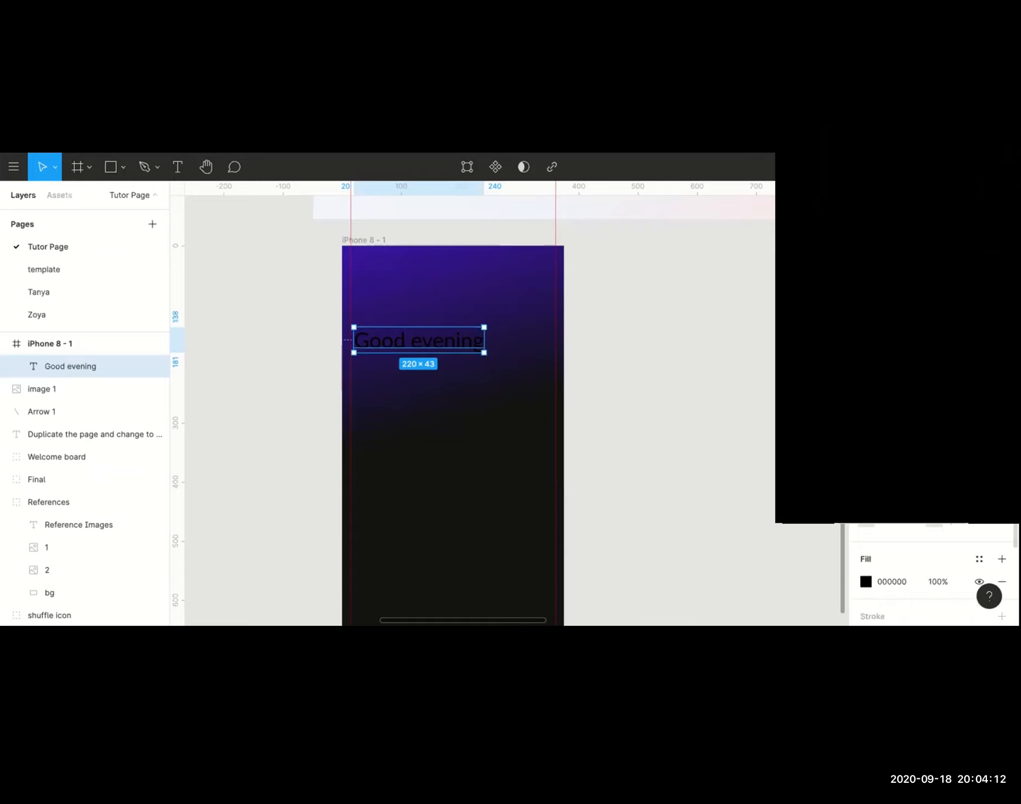
pyautogui.scroll(-1, 934, 574)
pyautogui.scroll(-3, 934, 575)
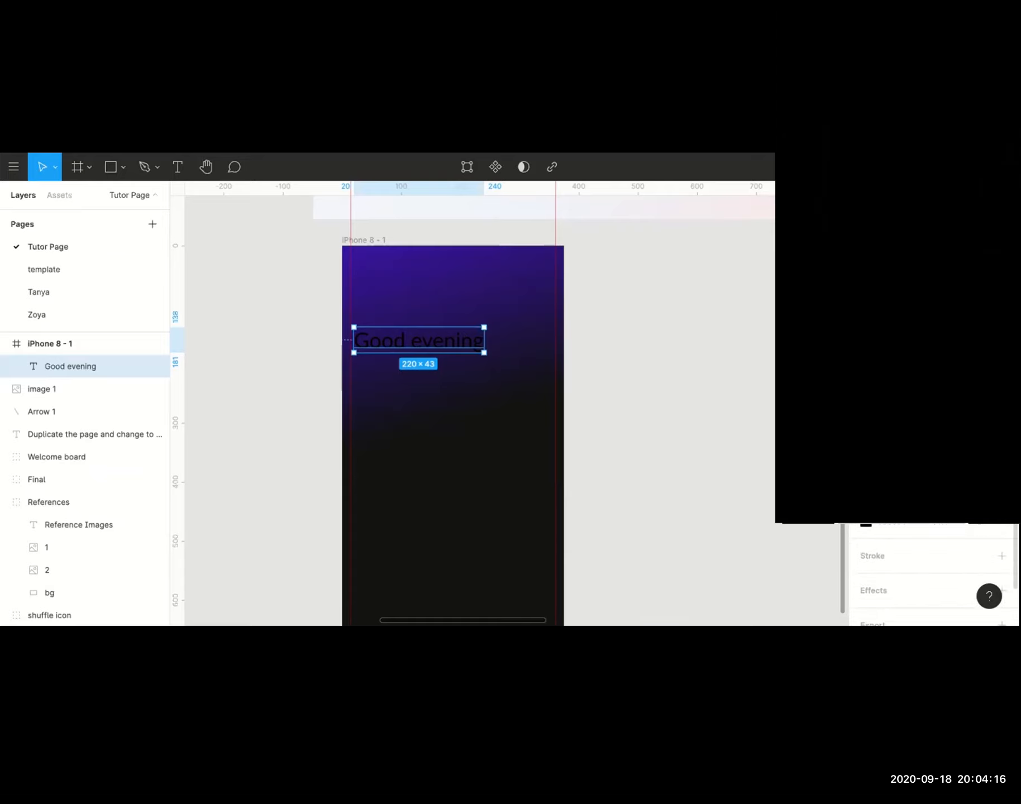
pyautogui.click(865, 525)
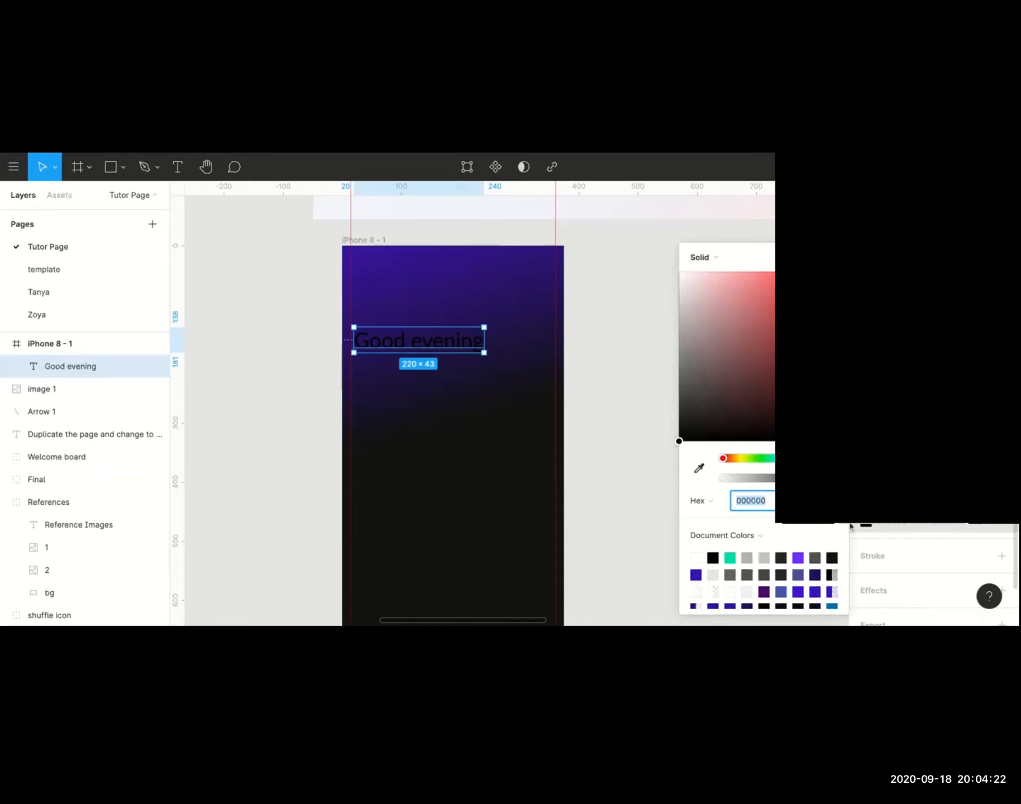
pyautogui.click(697, 557)
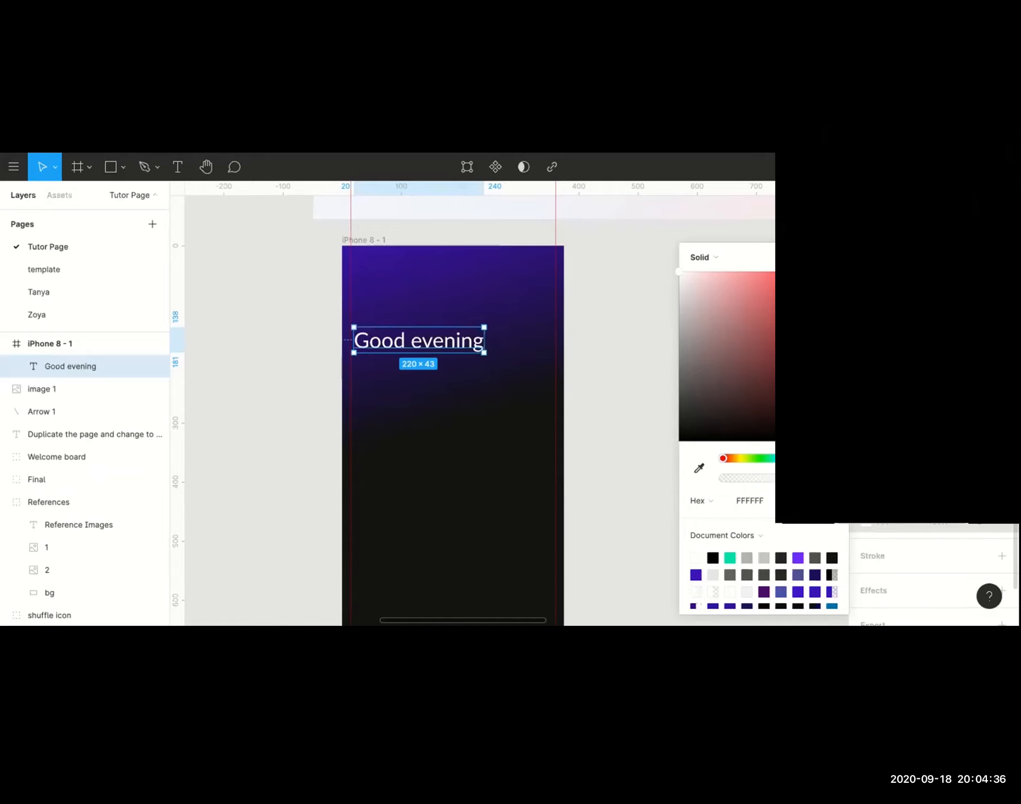
pyautogui.click(837, 257)
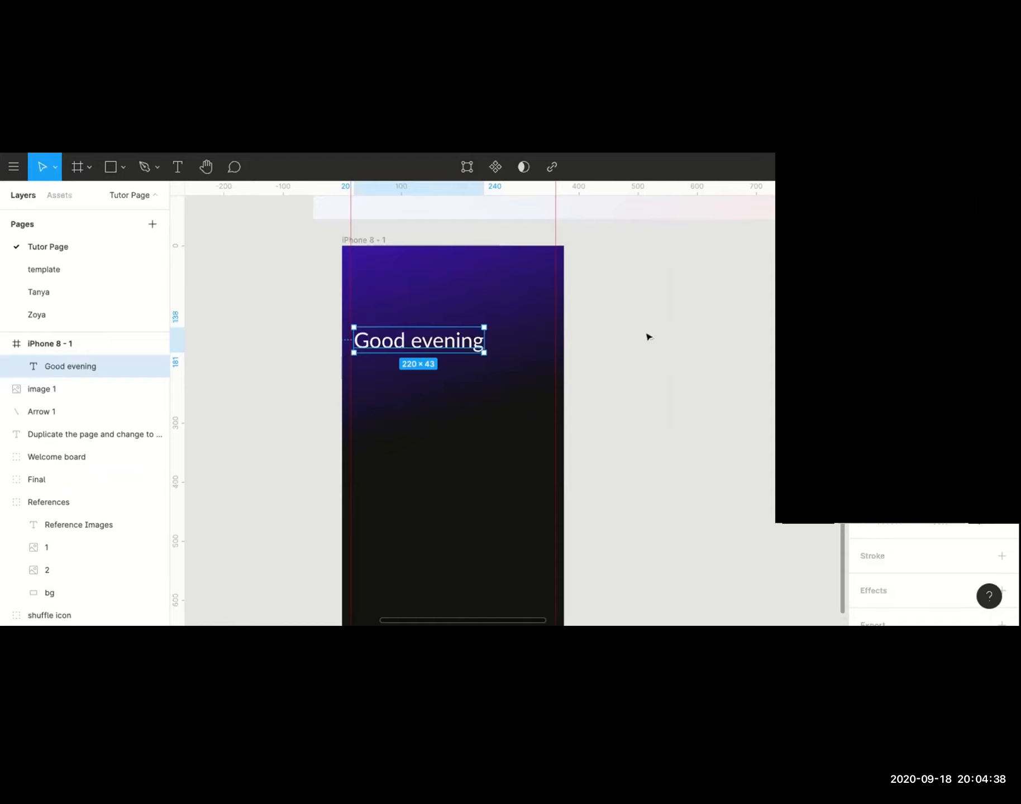
# Compare the "Good evening" text in the iPhone 8 - 1 frame with the heading in the reference home screen.
pyautogui.scroll(-3, 647, 337)
pyautogui.scroll(2, 646, 337)
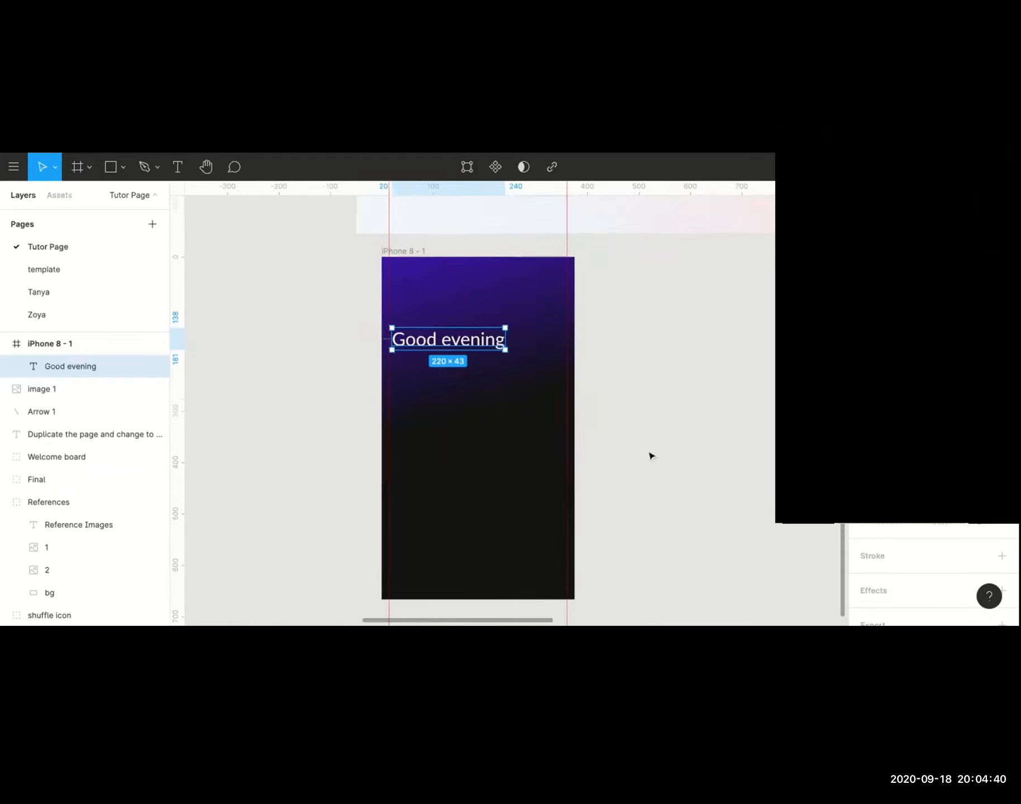
pyautogui.scroll(-1, 685, 336)
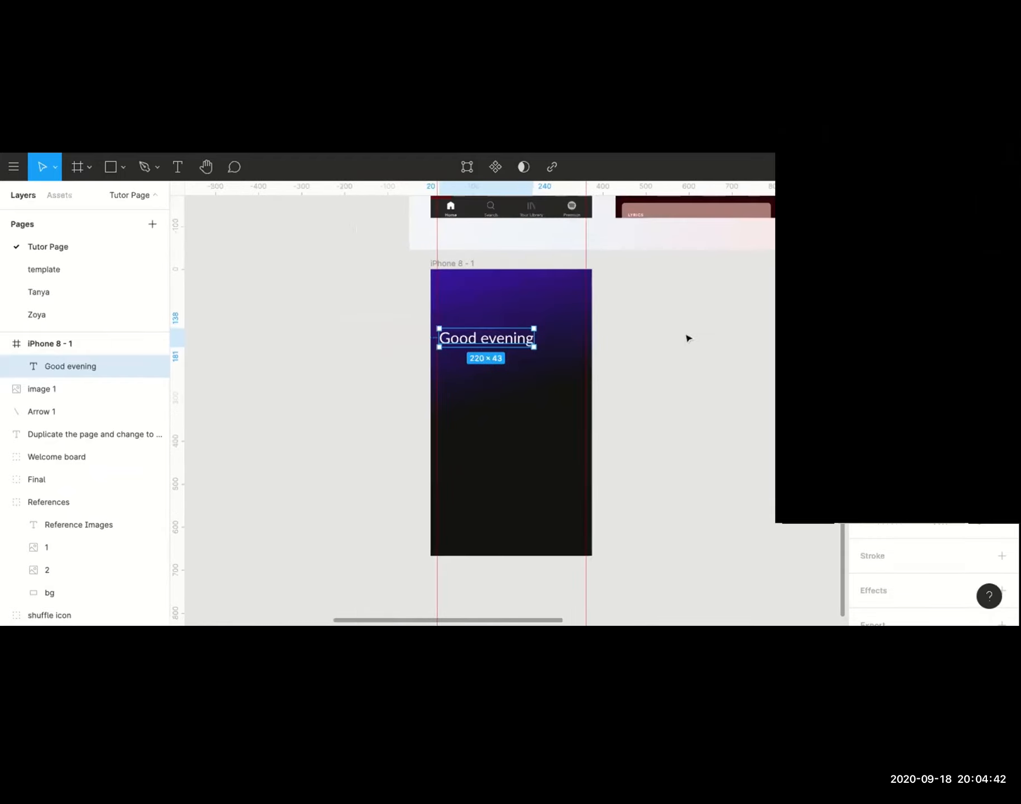
pyautogui.scroll(10, 575, 336)
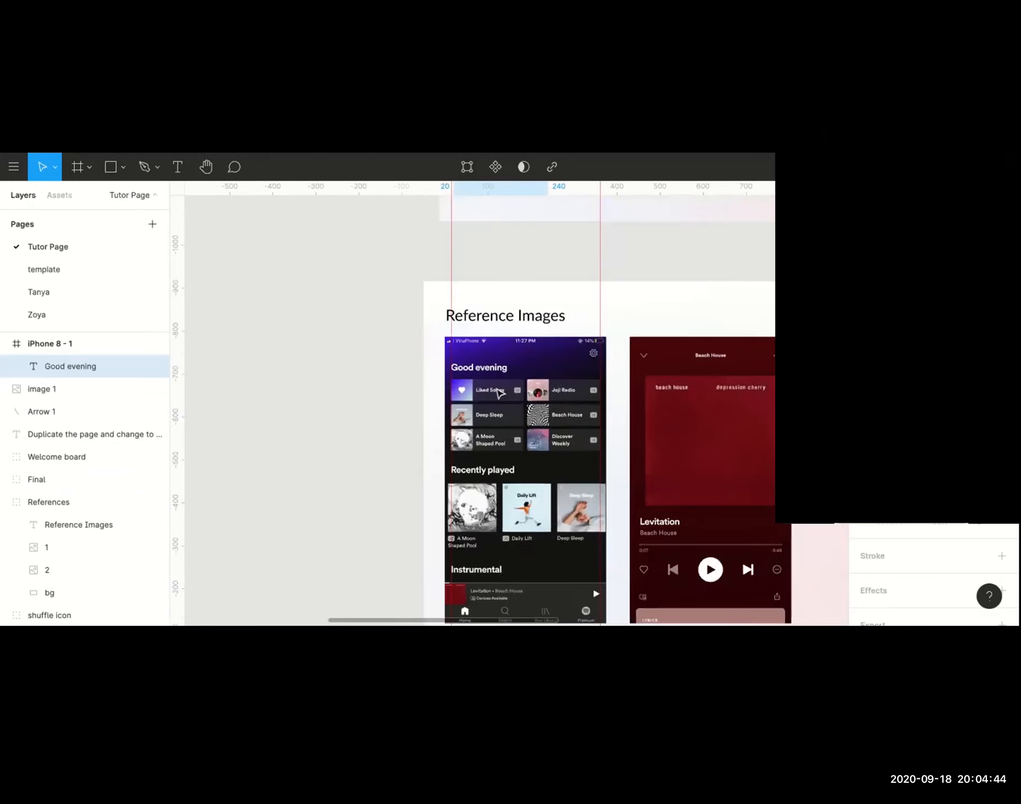
pyautogui.scroll(3, 493, 390)
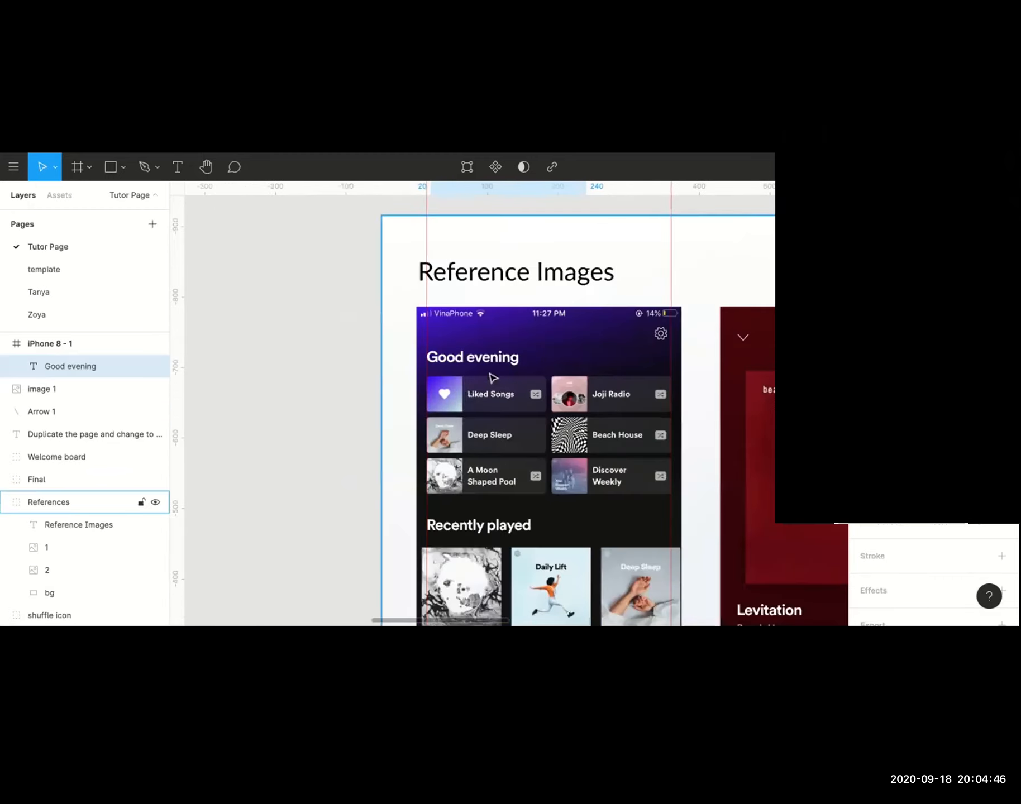
pyautogui.scroll(-3, 335, 381)
pyautogui.scroll(-10, 335, 381)
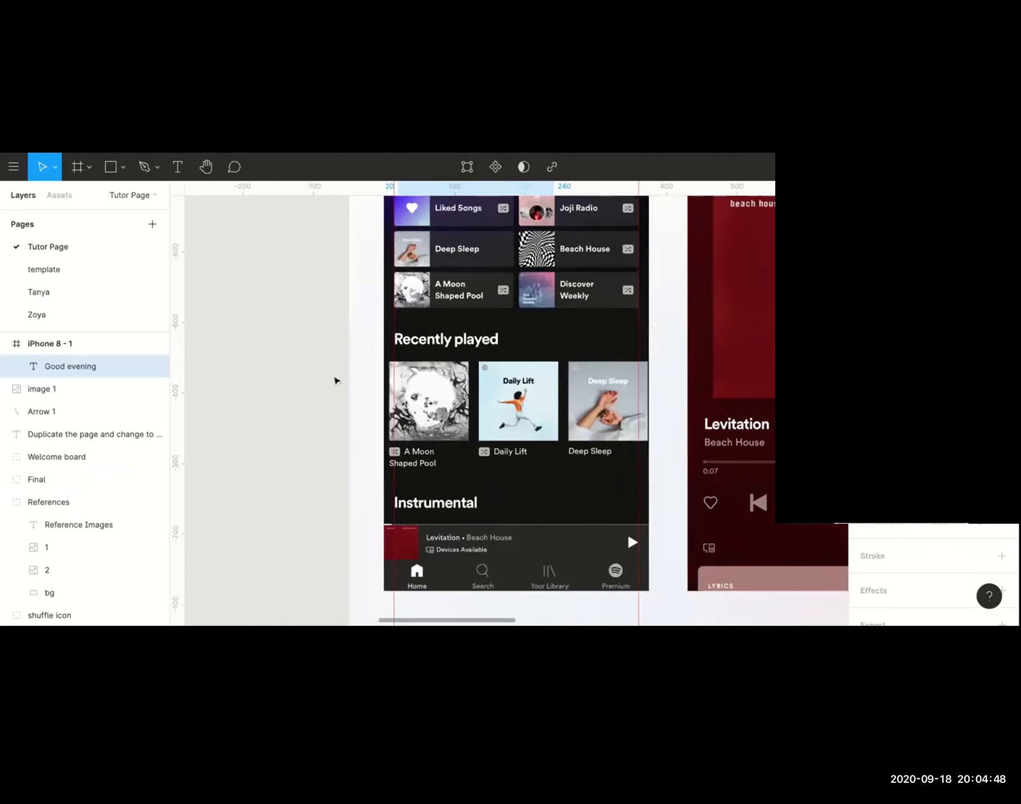
pyautogui.scroll(-1, 553, 356)
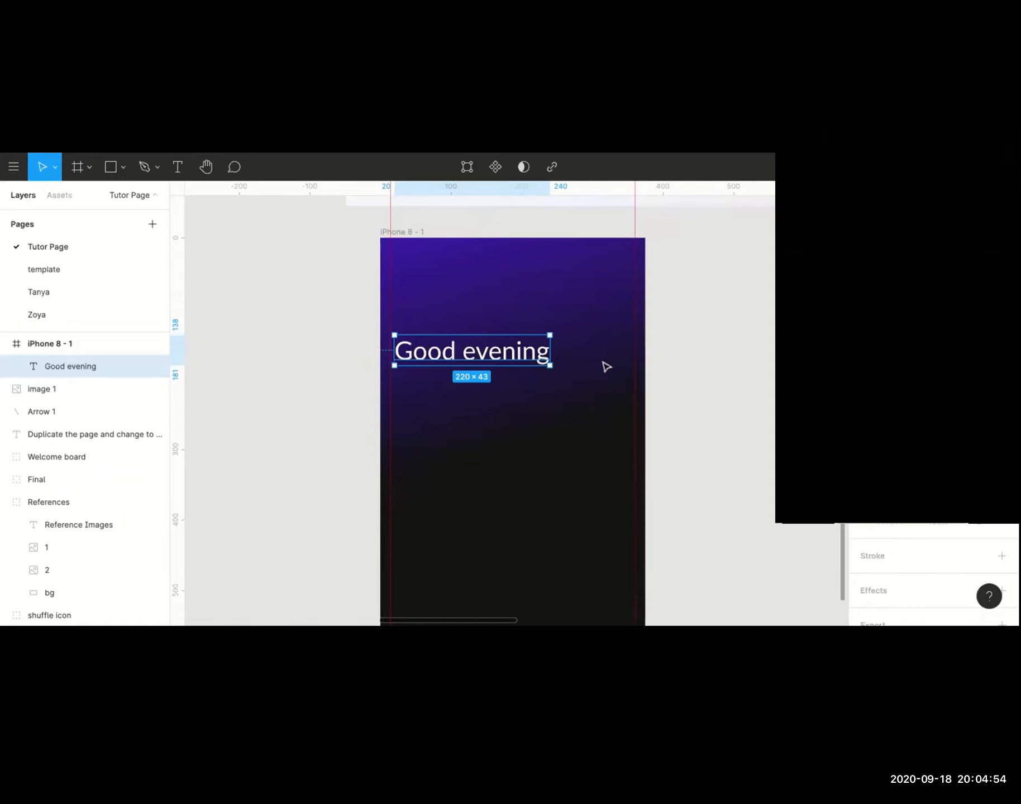
pyautogui.scroll(3, 756, 378)
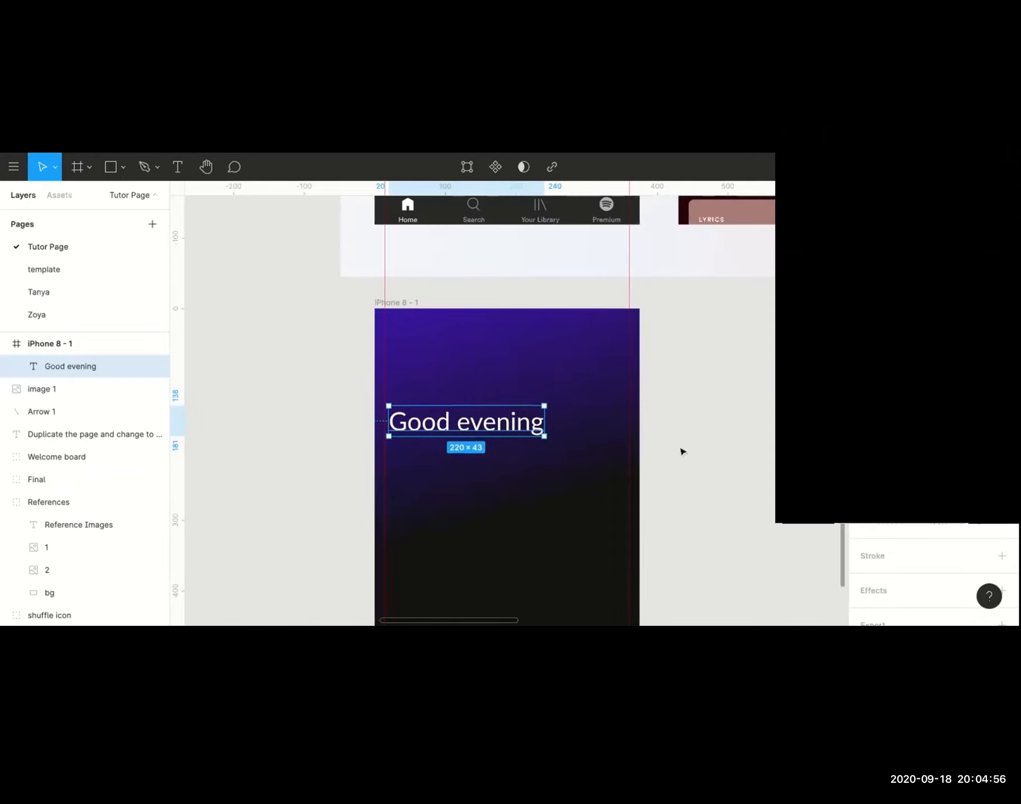
pyautogui.scroll(-3, 681, 433)
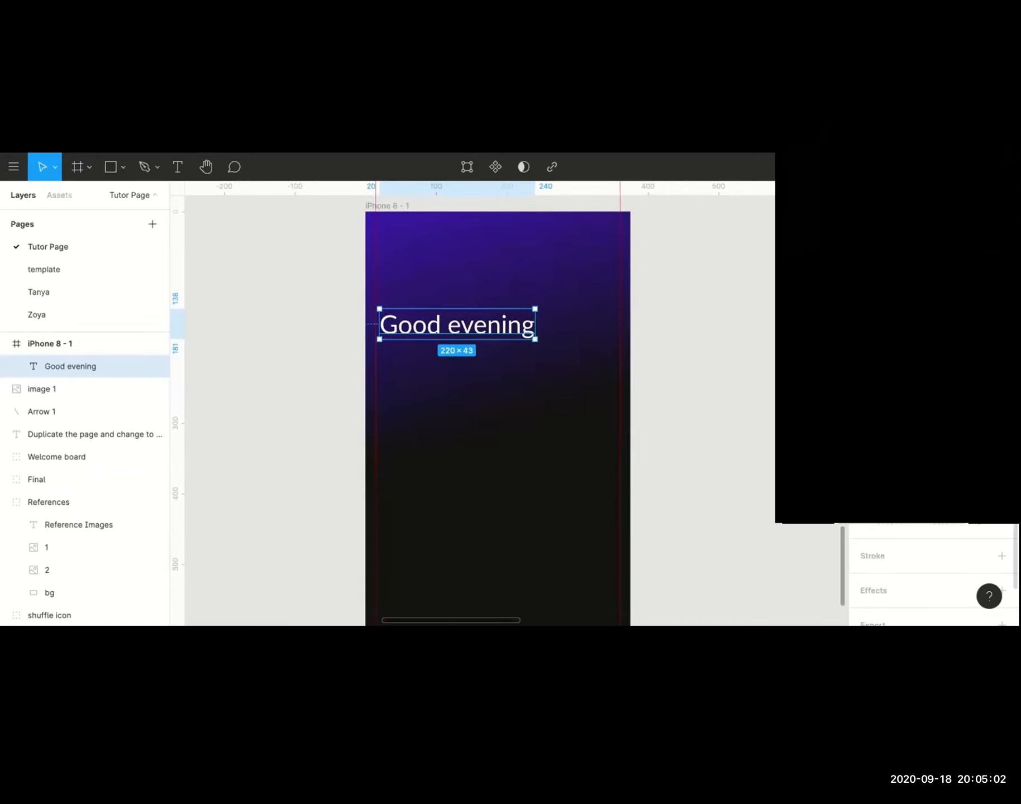
pyautogui.scroll(3, 927, 575)
pyautogui.scroll(-5, 930, 575)
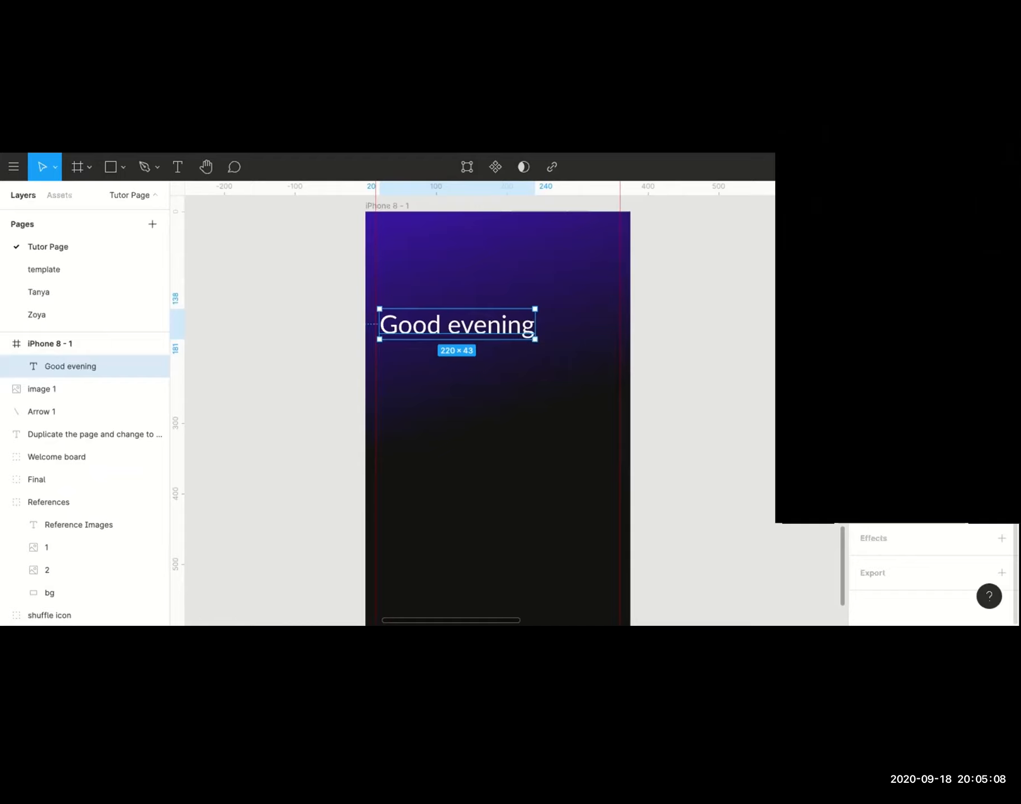
pyautogui.click(1002, 322)
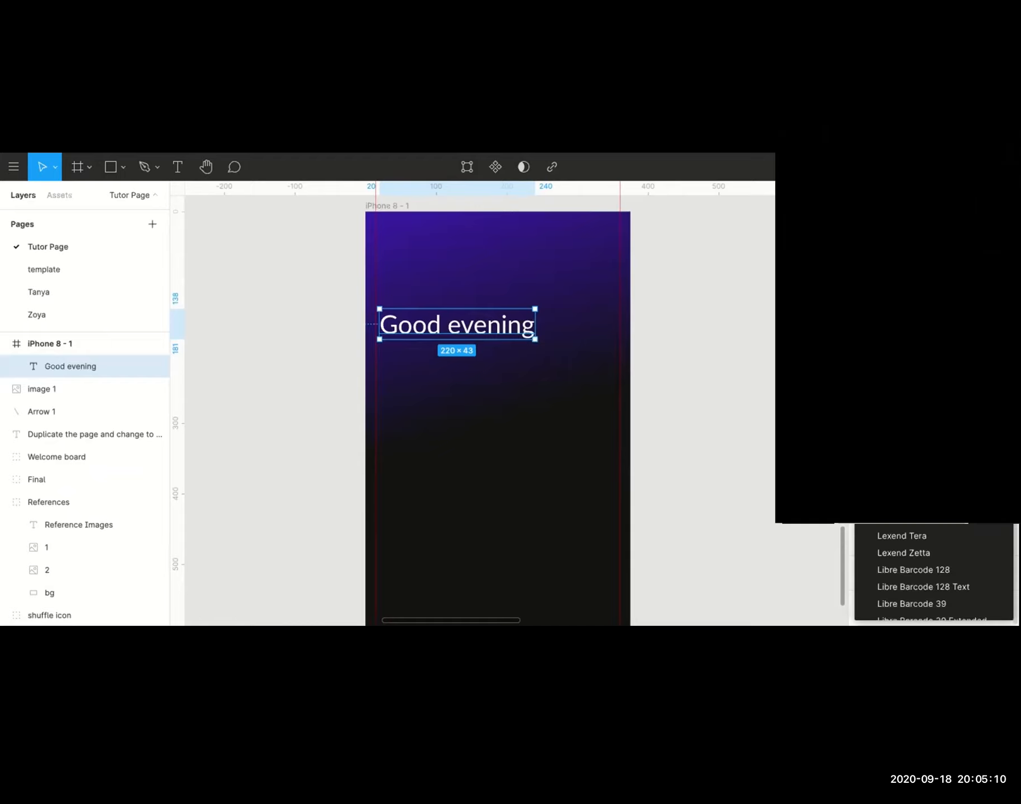
pyautogui.scroll(-2, 928, 526)
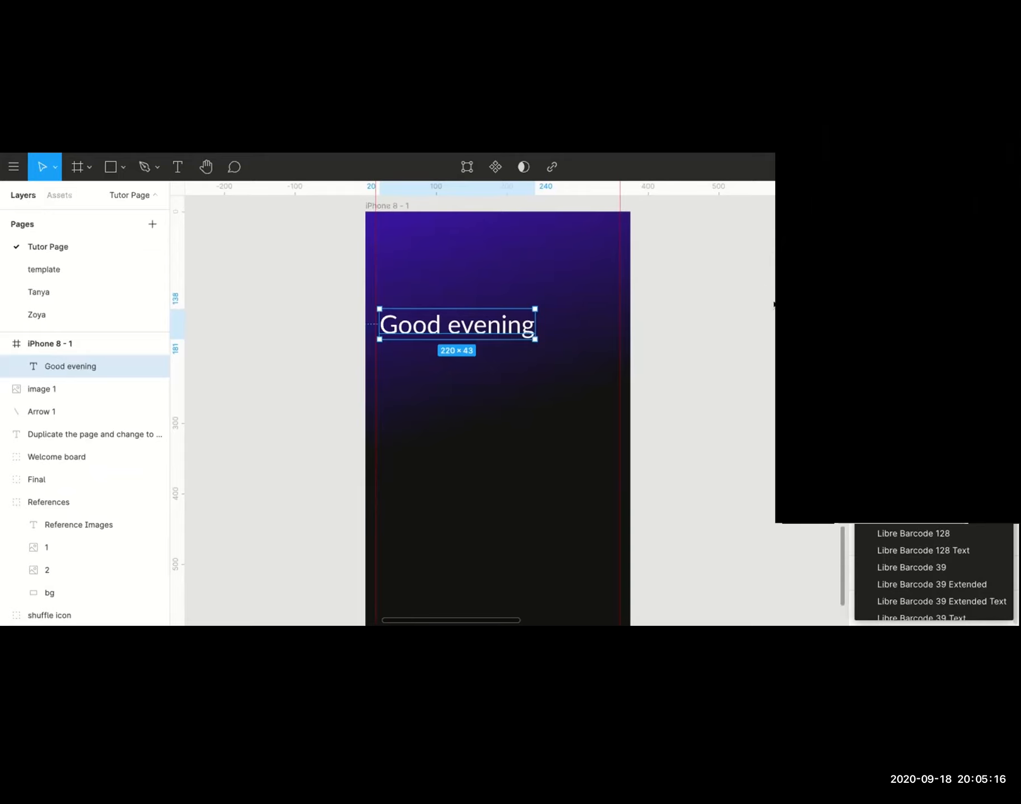
pyautogui.press('Escape')
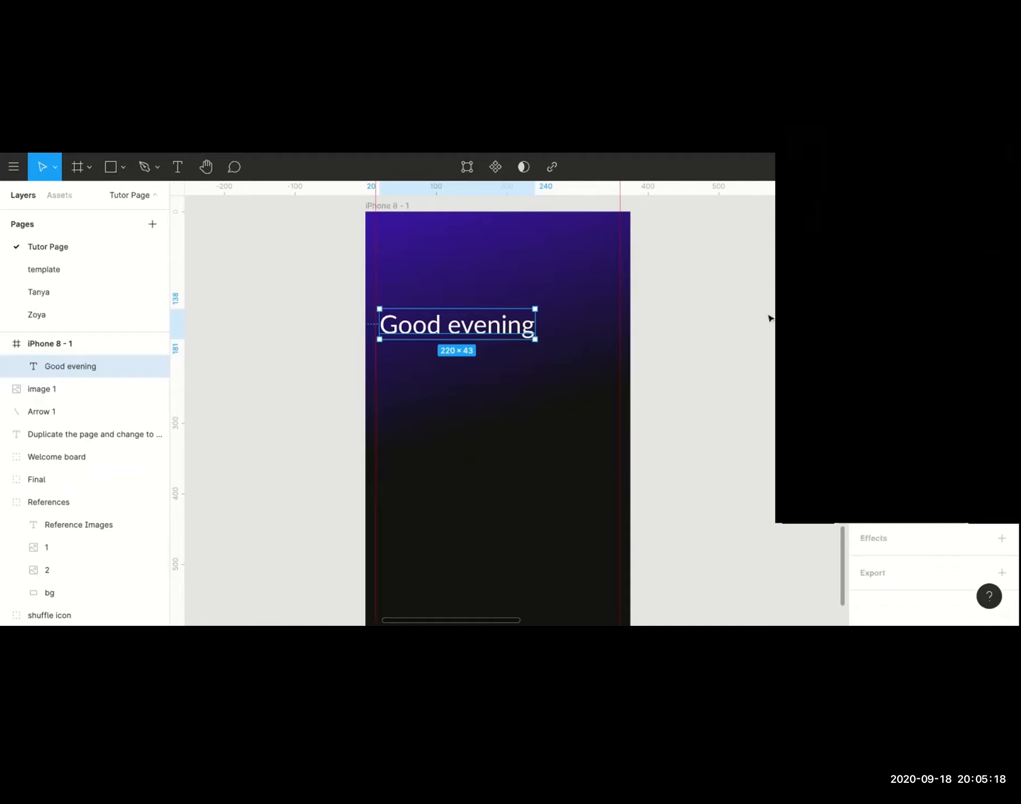
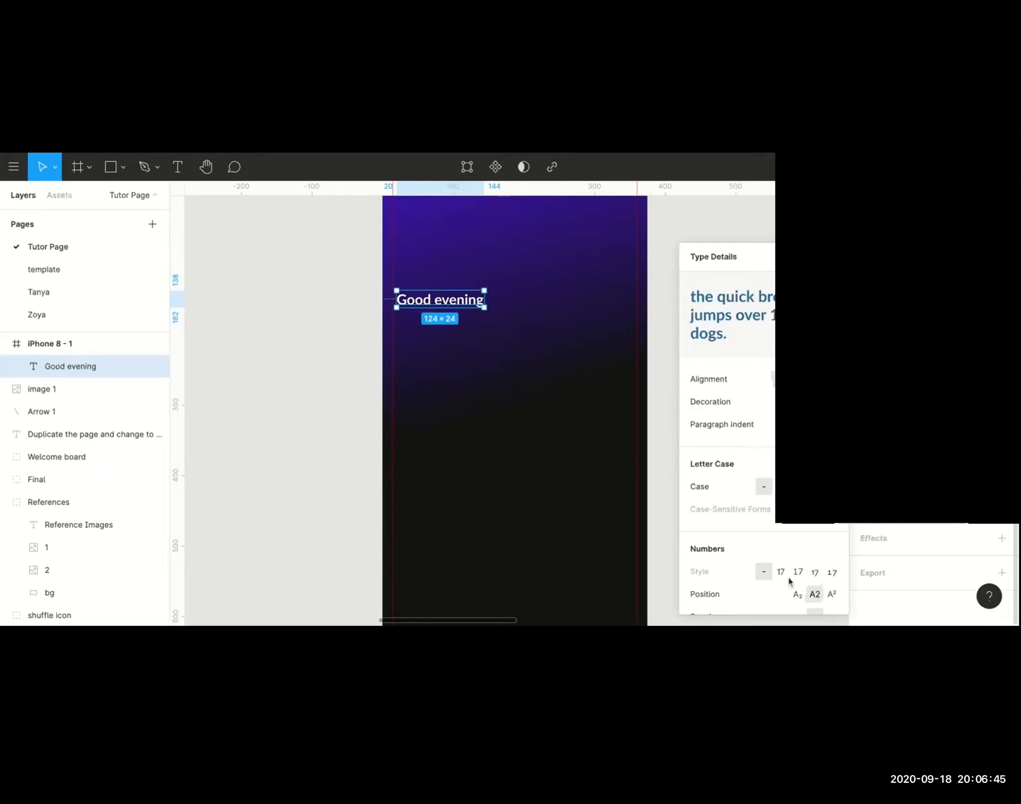
# Look through the Type Details options for the "Good evening" text, close them, and check the heading in the frame.
pyautogui.scroll(-2, 788, 576)
pyautogui.scroll(-4, 785, 567)
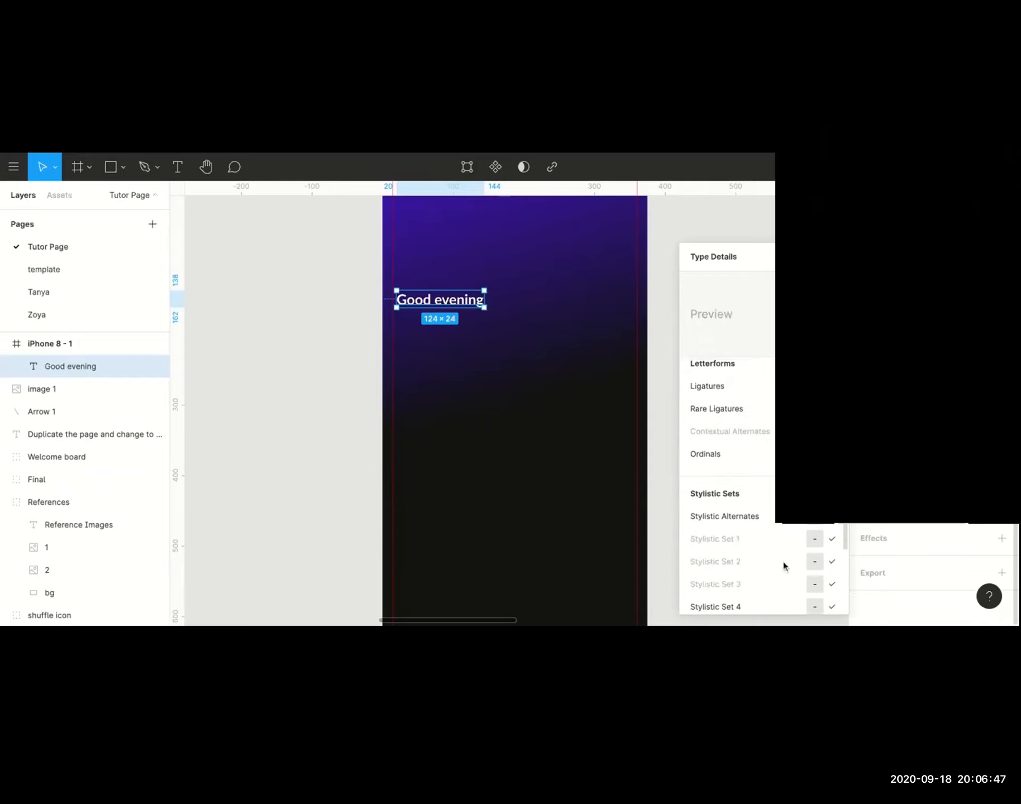
pyautogui.scroll(-5, 783, 561)
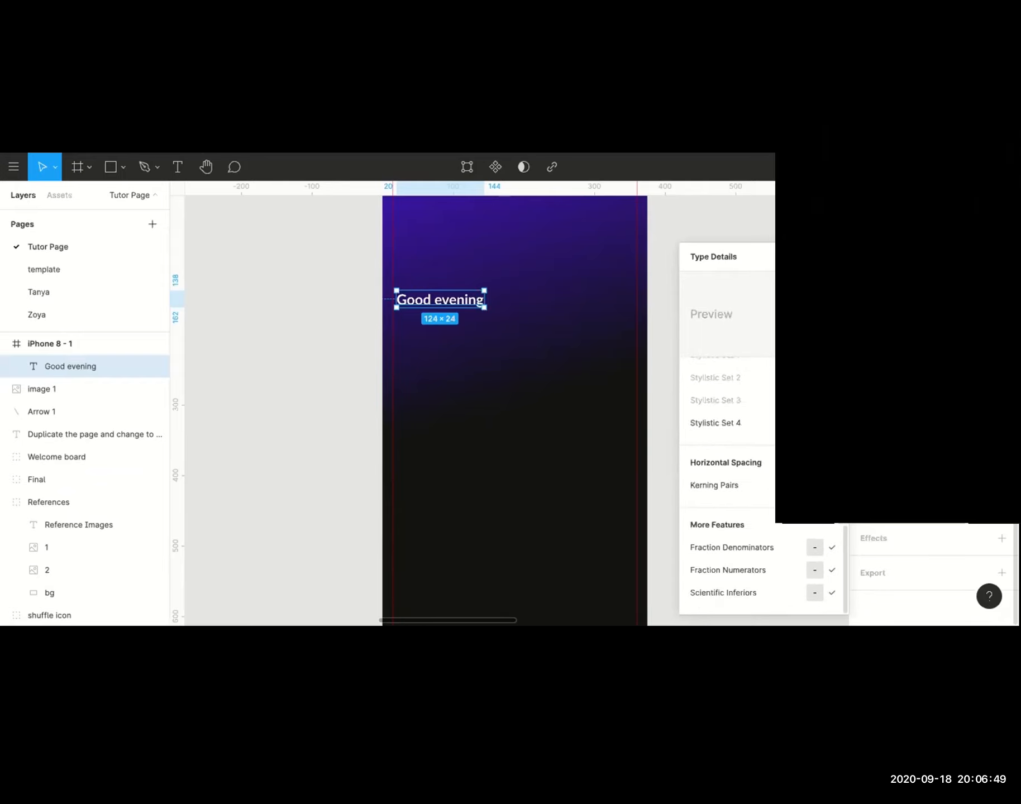
pyautogui.click(835, 257)
pyautogui.click(698, 286)
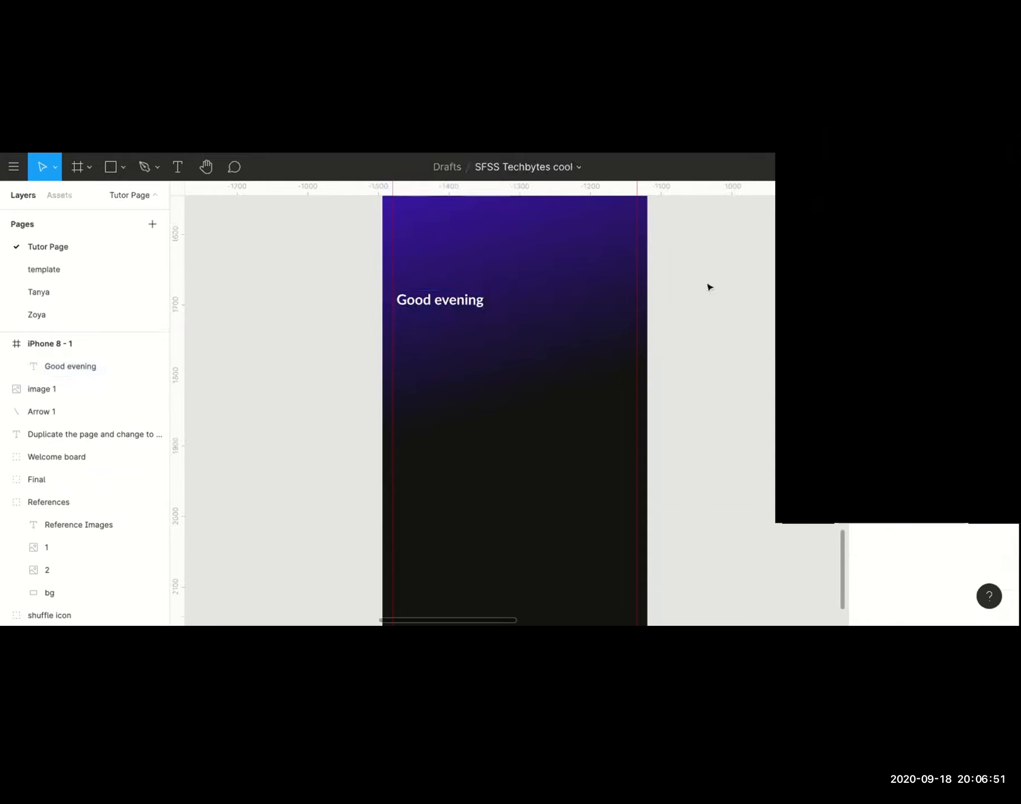
pyautogui.click(78, 366)
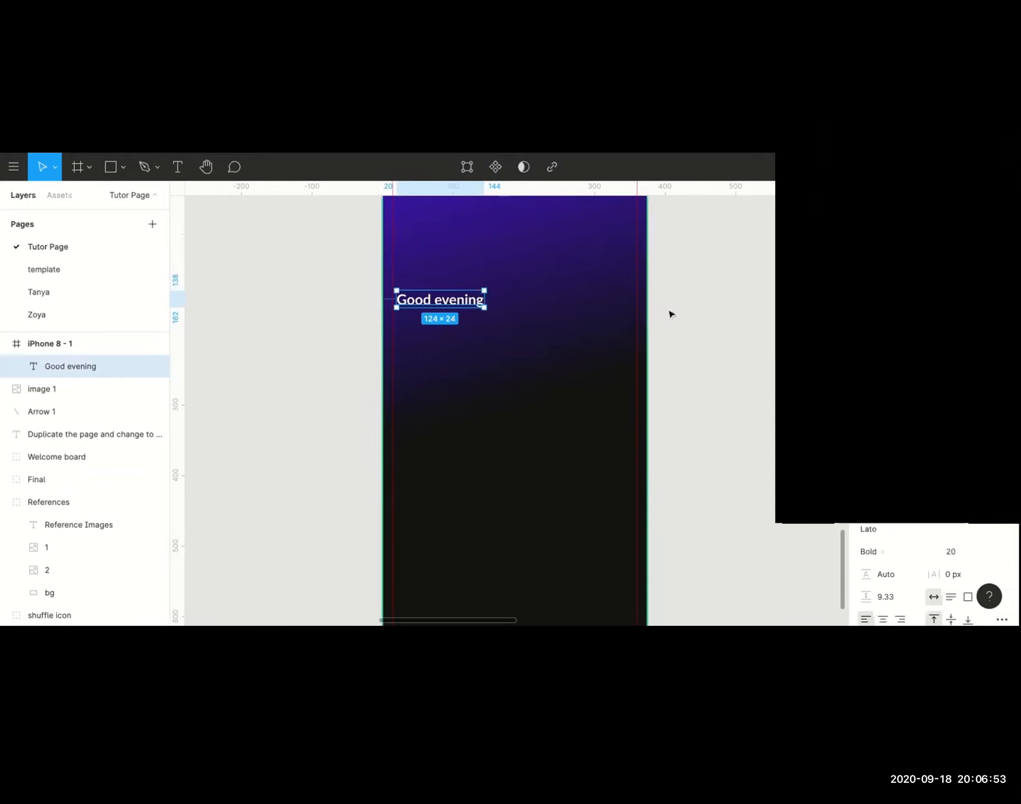
pyautogui.scroll(-3, 693, 314)
pyautogui.scroll(3, 695, 314)
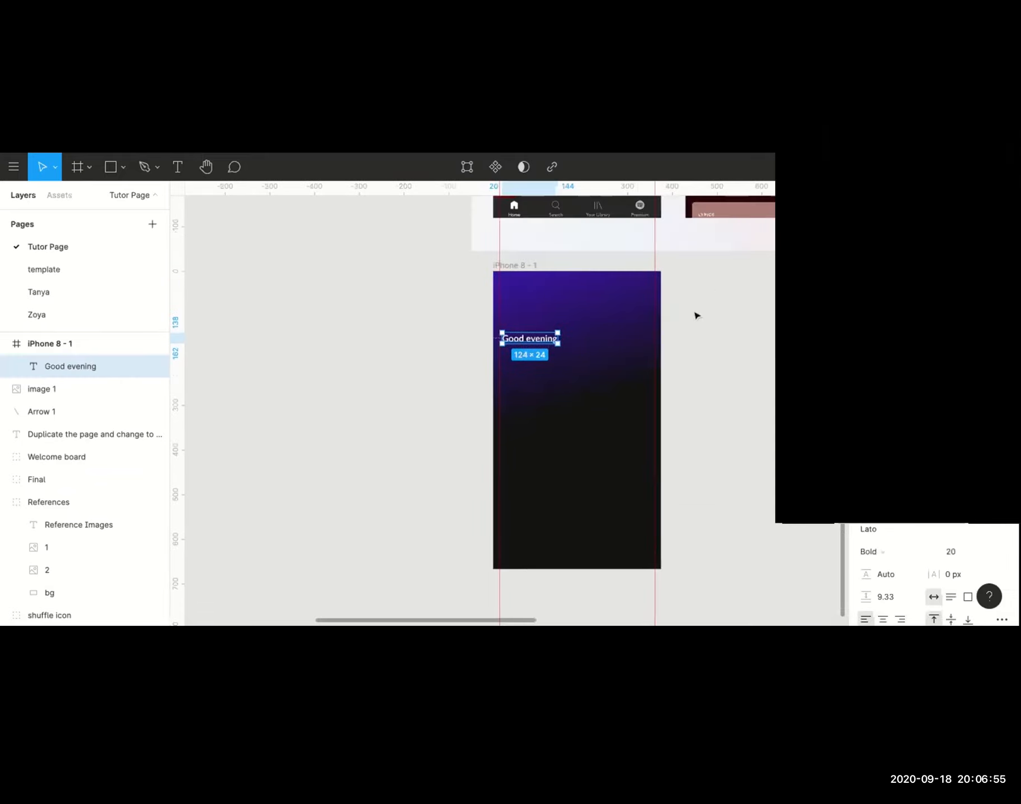
# Draw a rectangle of about 170 × 50 over the Liked Songs card in the reference home screen.
pyautogui.click(697, 358)
pyautogui.scroll(5, 696, 358)
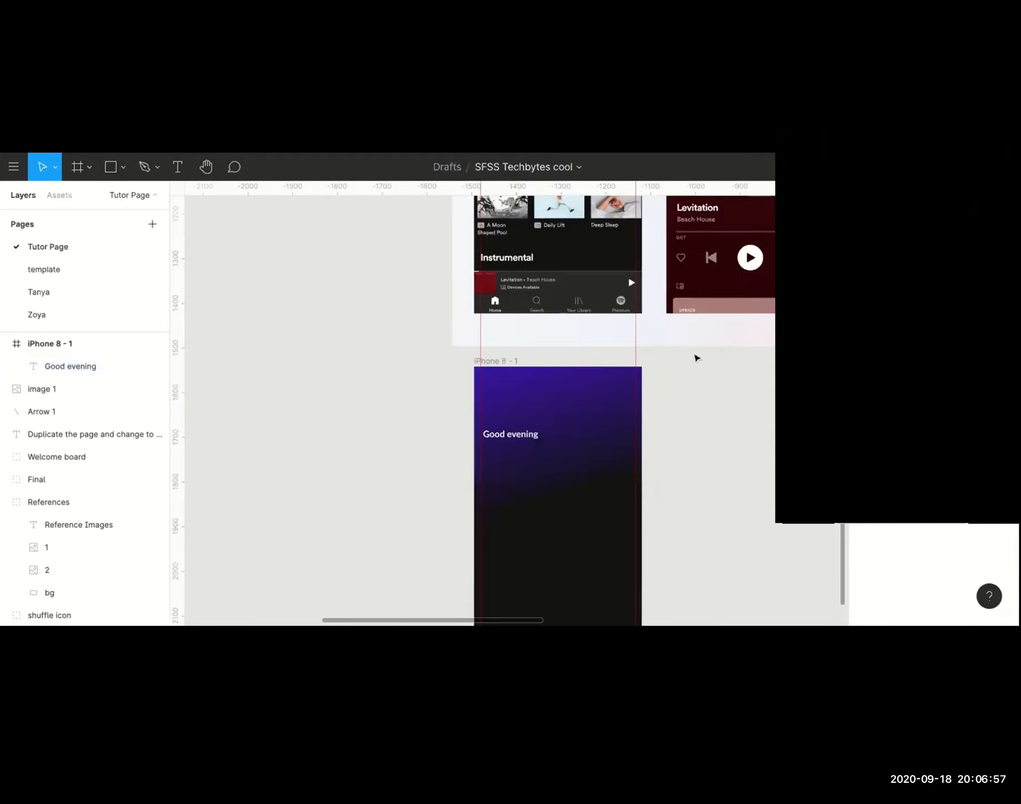
pyautogui.scroll(4, 693, 358)
pyautogui.scroll(3, 579, 316)
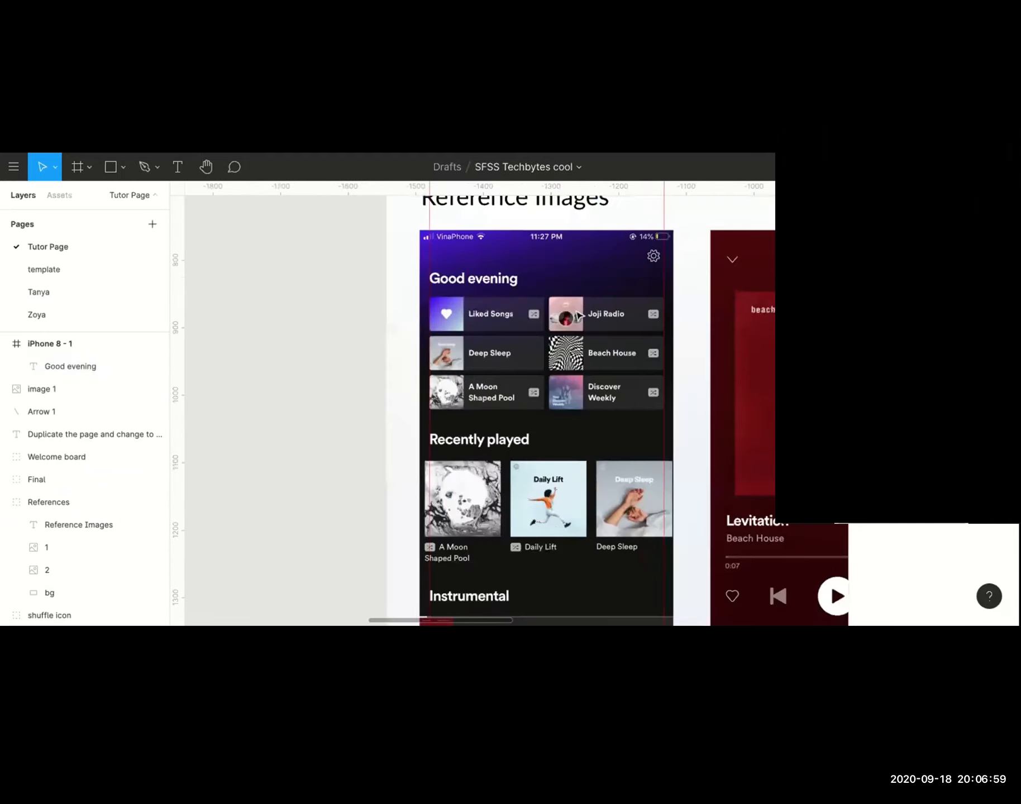
pyautogui.scroll(3, 536, 317)
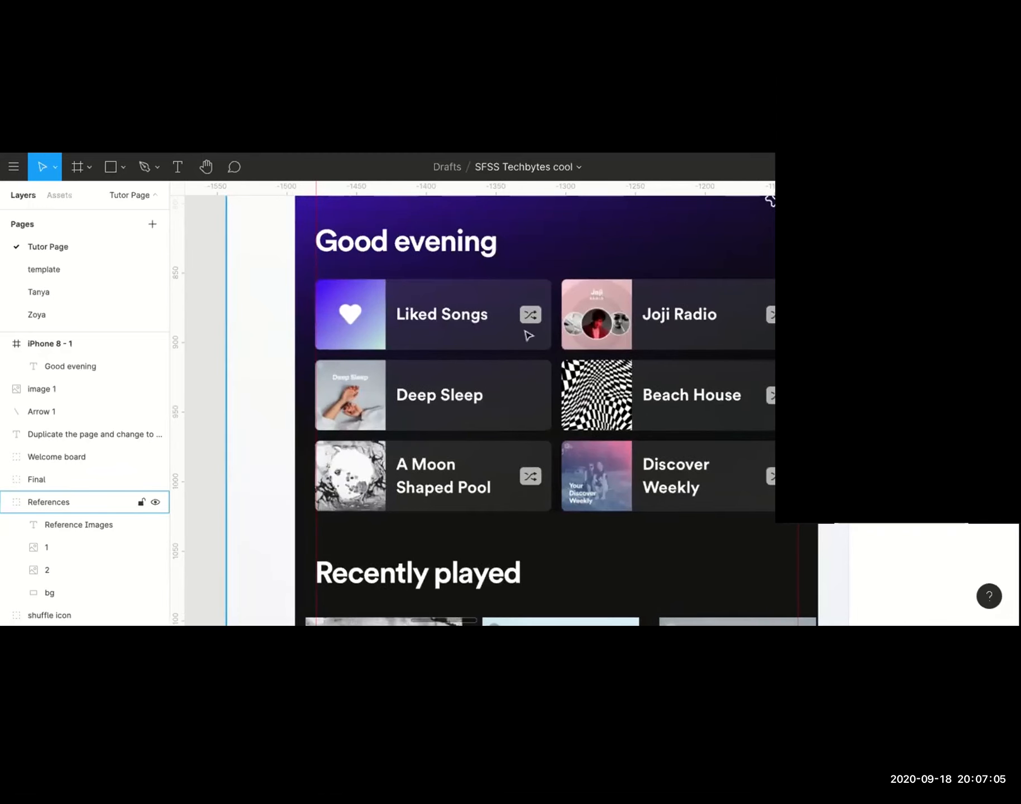
pyautogui.click(118, 171)
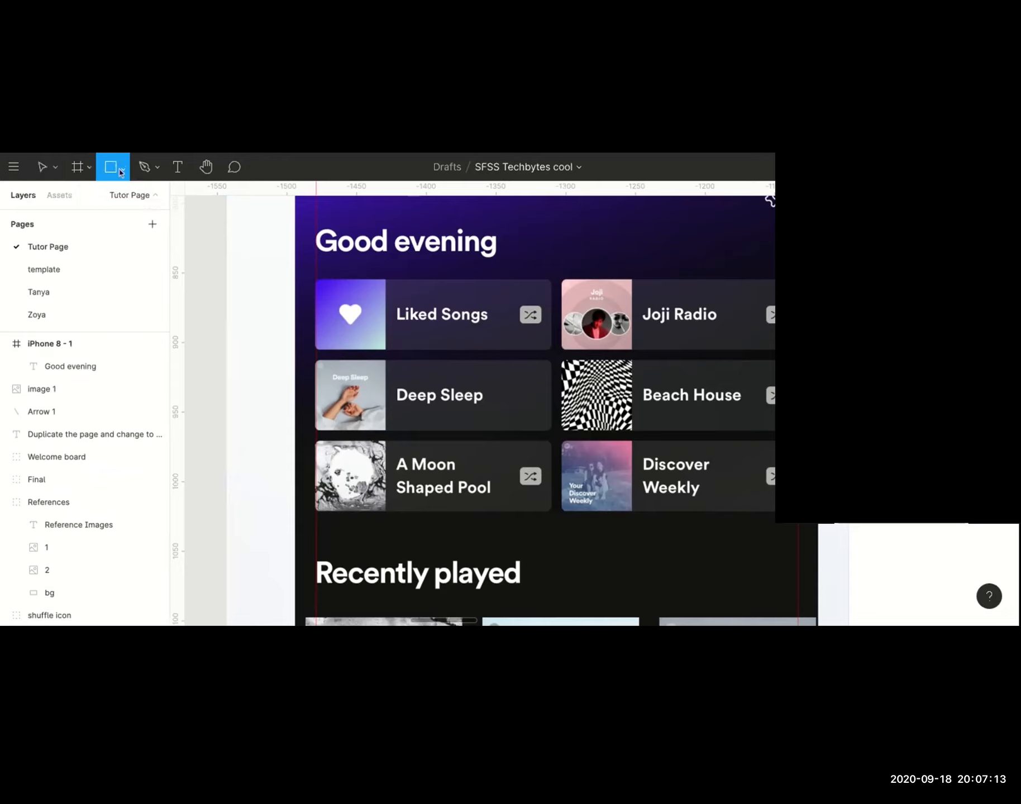
pyautogui.click(121, 169)
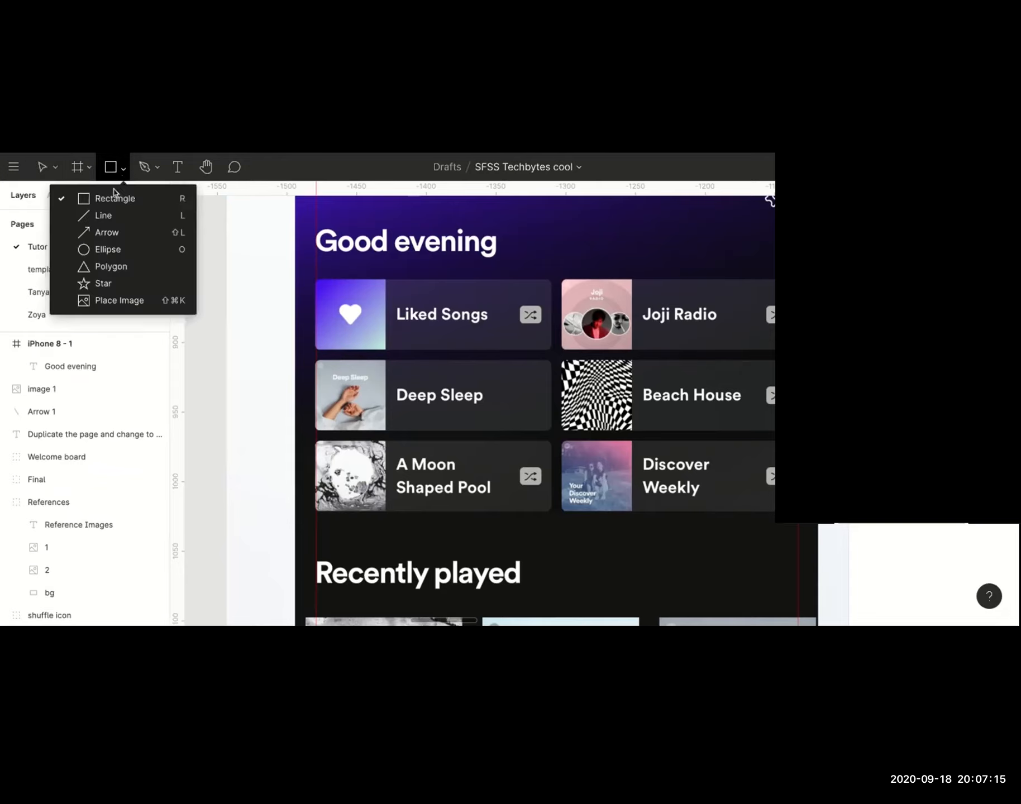
pyautogui.click(115, 198)
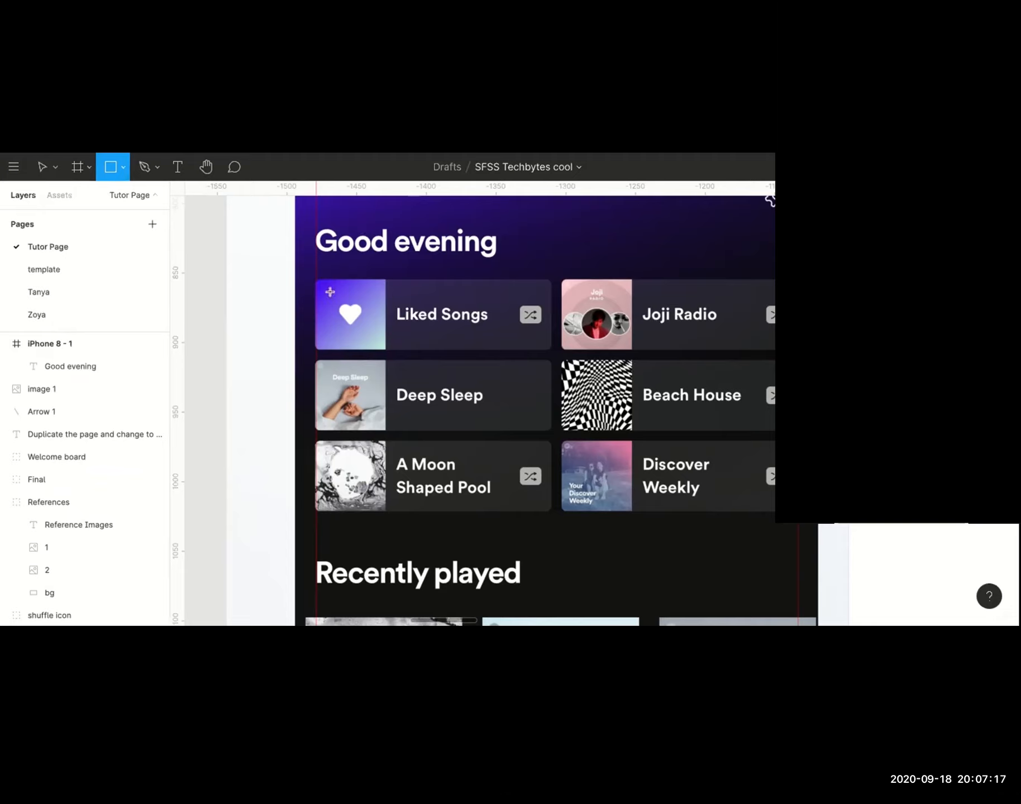
pyautogui.moveTo(314, 279); pyautogui.dragTo(550, 348)
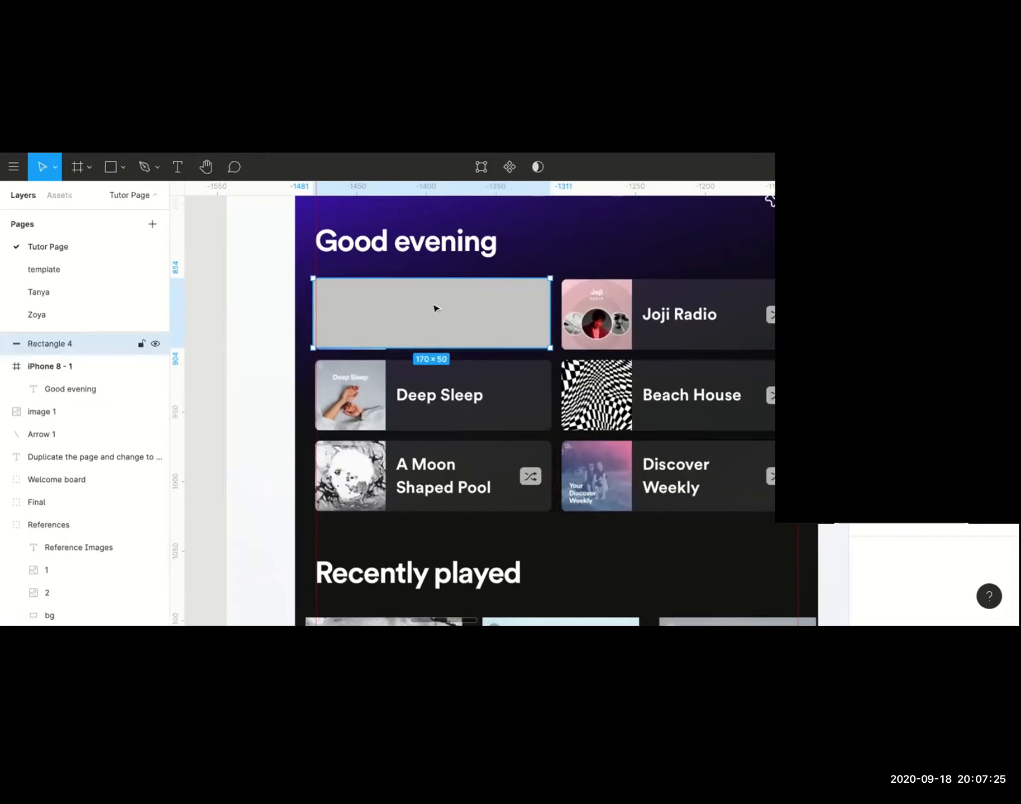
# Shift the grey rectangle down from the Liked Songs card and line up vertical guides with the card's left edge at X -1480 and its right edge.
pyautogui.moveTo(492, 284); pyautogui.dragTo(507, 339)
pyautogui.scroll(5, 403, 270)
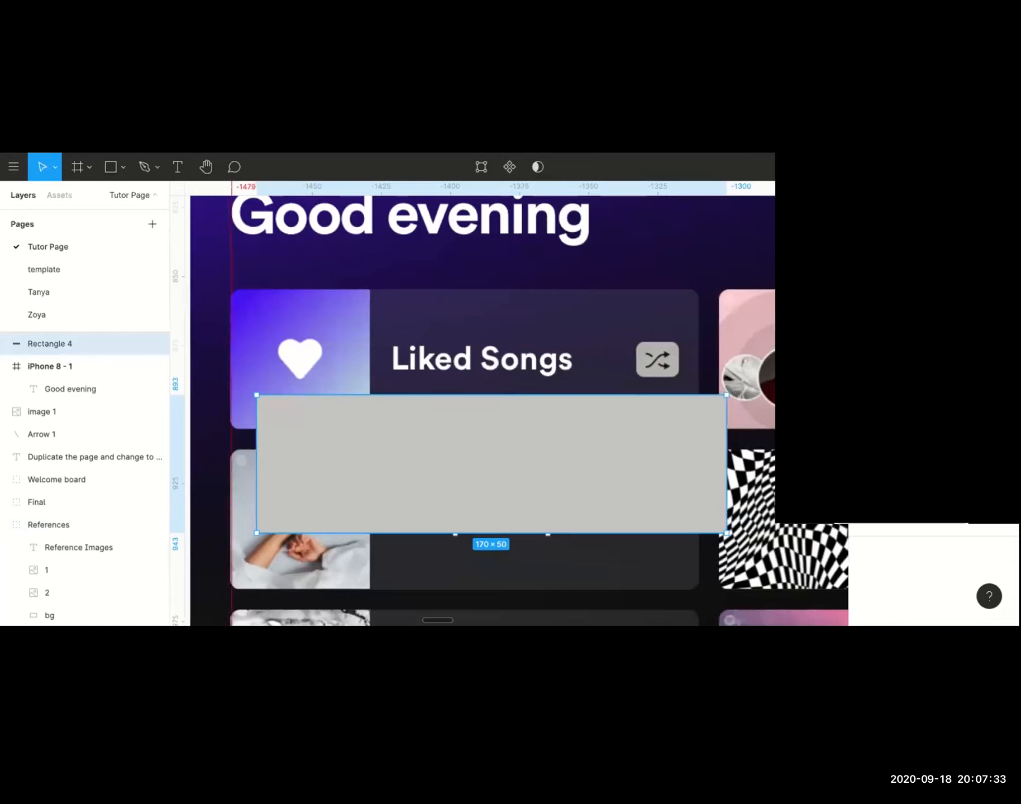
pyautogui.moveTo(232, 224); pyautogui.dragTo(699, 217)
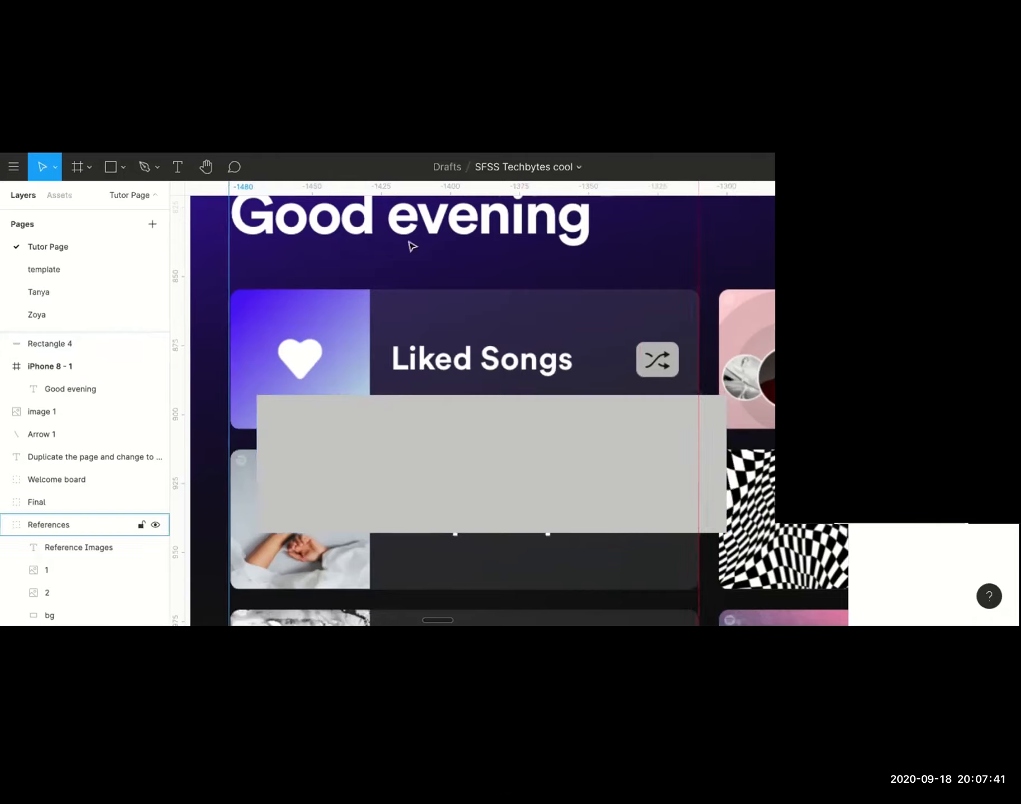
# Place horizontal guides at Y 855 and 905 along the Liked Songs card's top and bottom edges, moving the rectangle clear below the card.
pyautogui.moveTo(416, 190); pyautogui.dragTo(416, 290)
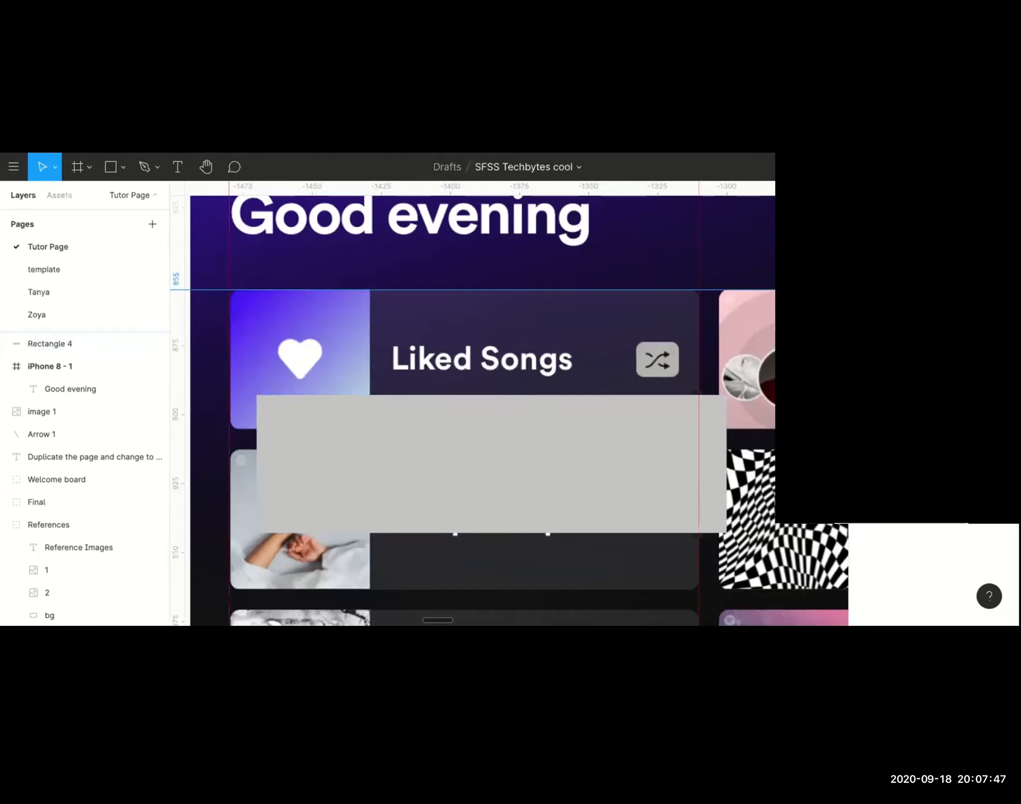
pyautogui.moveTo(403, 189); pyautogui.dragTo(369, 474)
pyautogui.moveTo(398, 428); pyautogui.dragTo(399, 431)
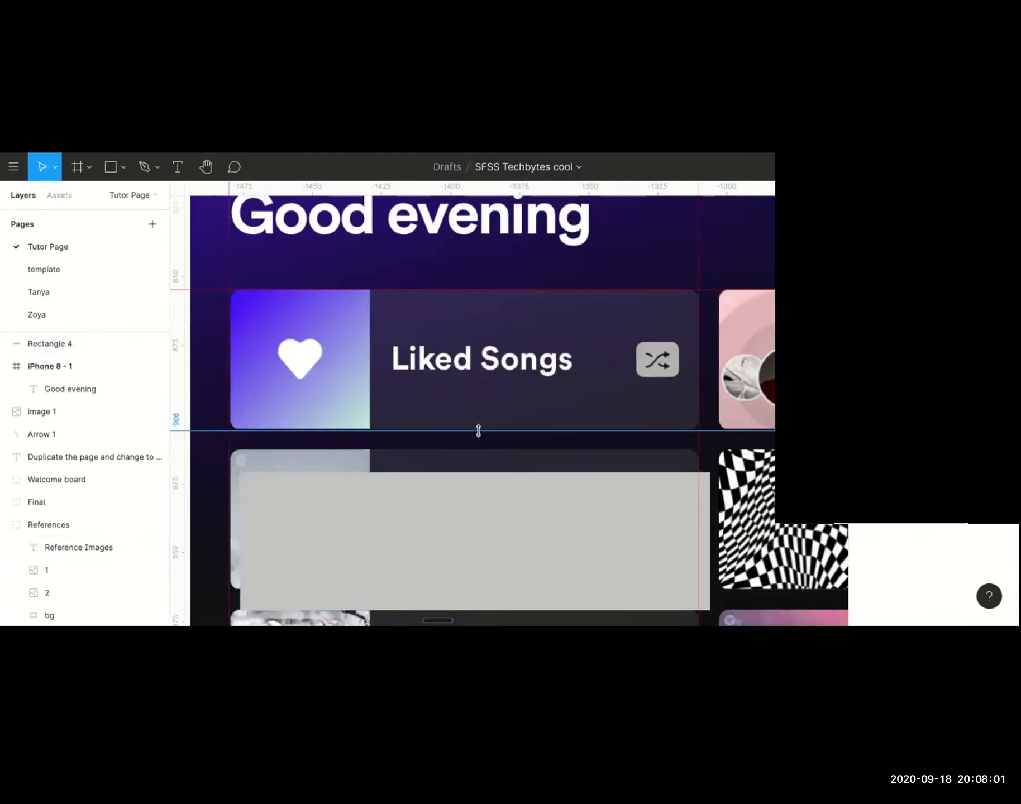
pyautogui.press('Up')
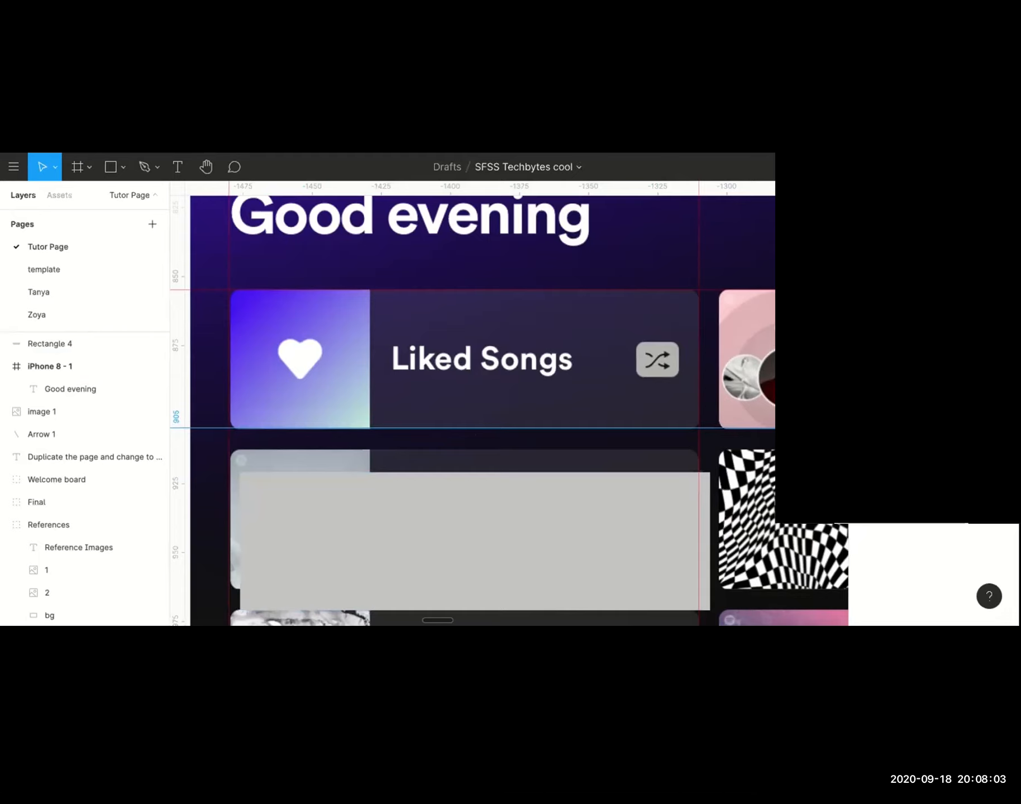
# Move the grey 170 × 50 rectangle back over the Liked Songs card, aligned to the four guides, and leave it in normal object mode.
pyautogui.click(479, 549)
pyautogui.moveTo(452, 576); pyautogui.dragTo(440, 404)
pyautogui.moveTo(463, 512); pyautogui.dragTo(464, 502)
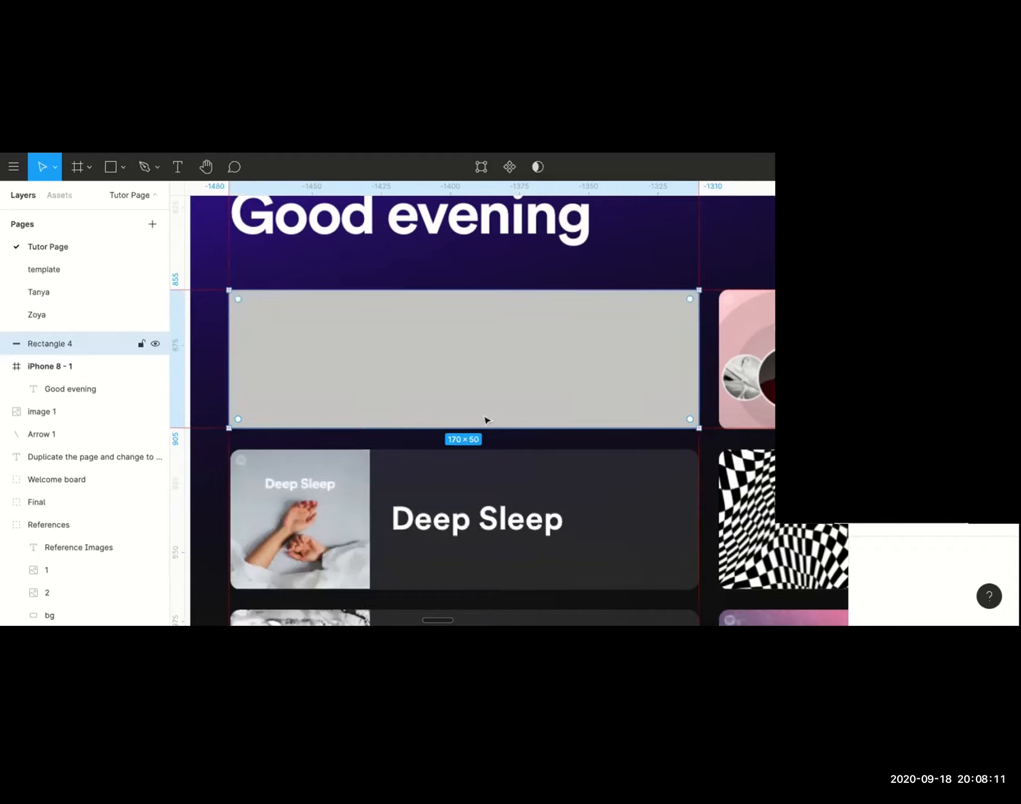
pyautogui.press('Return')
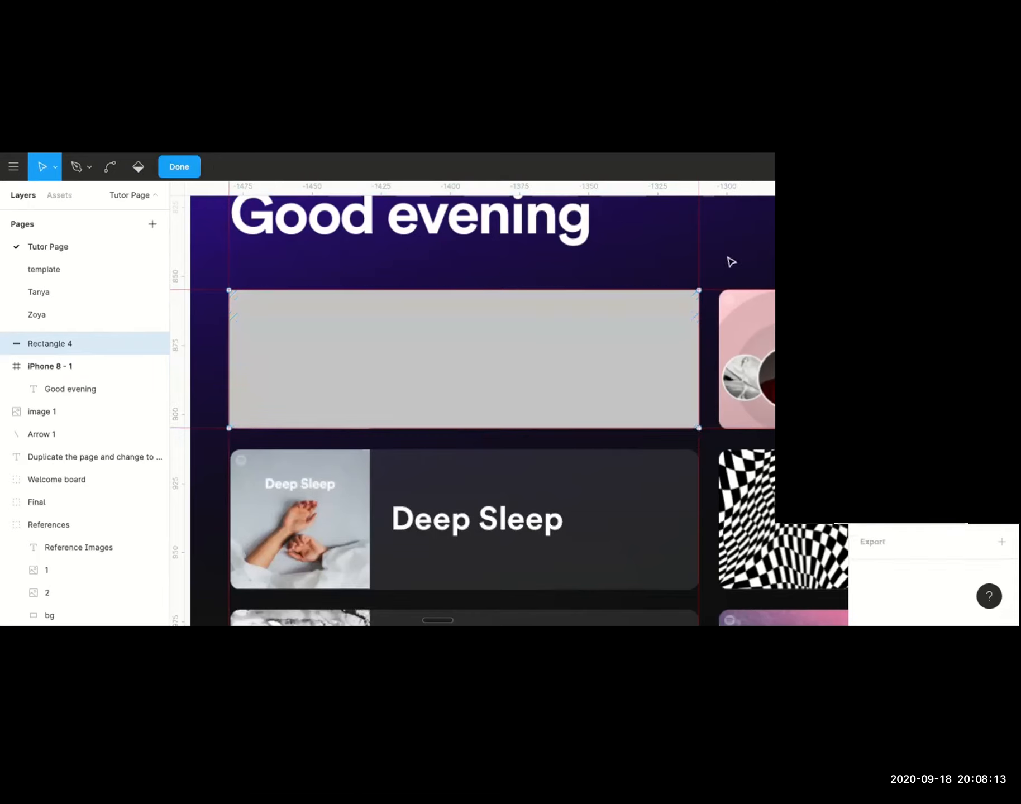
pyautogui.click(182, 167)
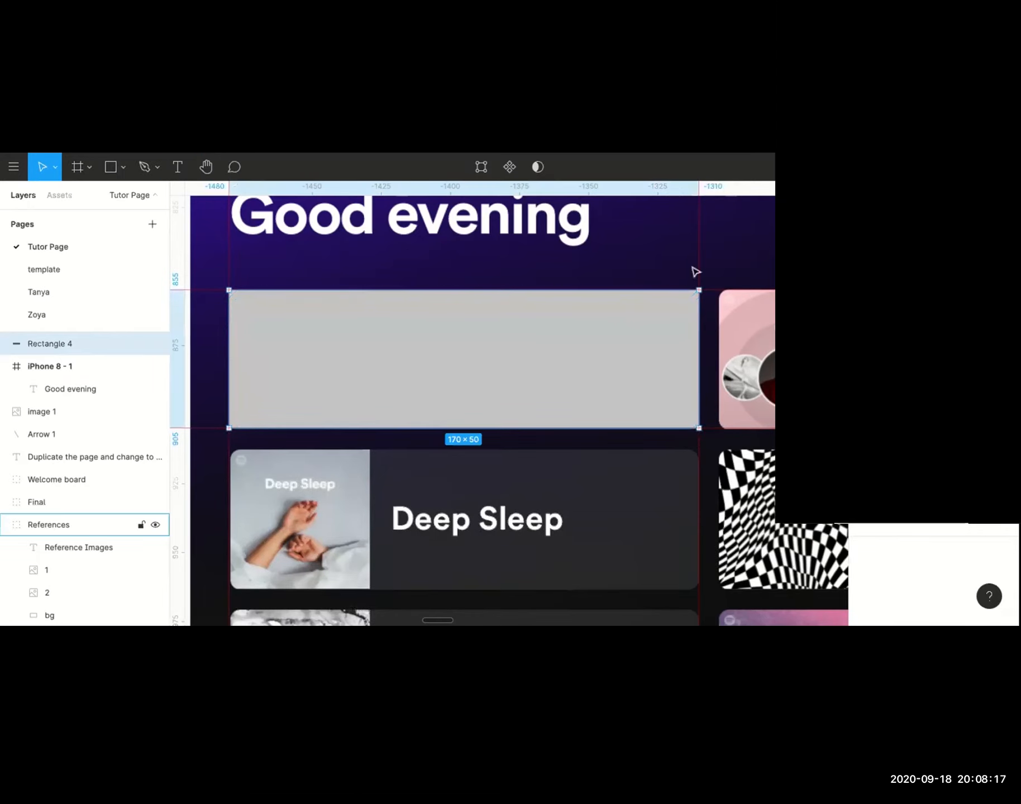
# Examine the corners of the neighbouring playlist cards in the reference and compare them with the grey rectangle's corners.
pyautogui.scroll(-3, 695, 272)
pyautogui.hscroll(1, 695, 273)
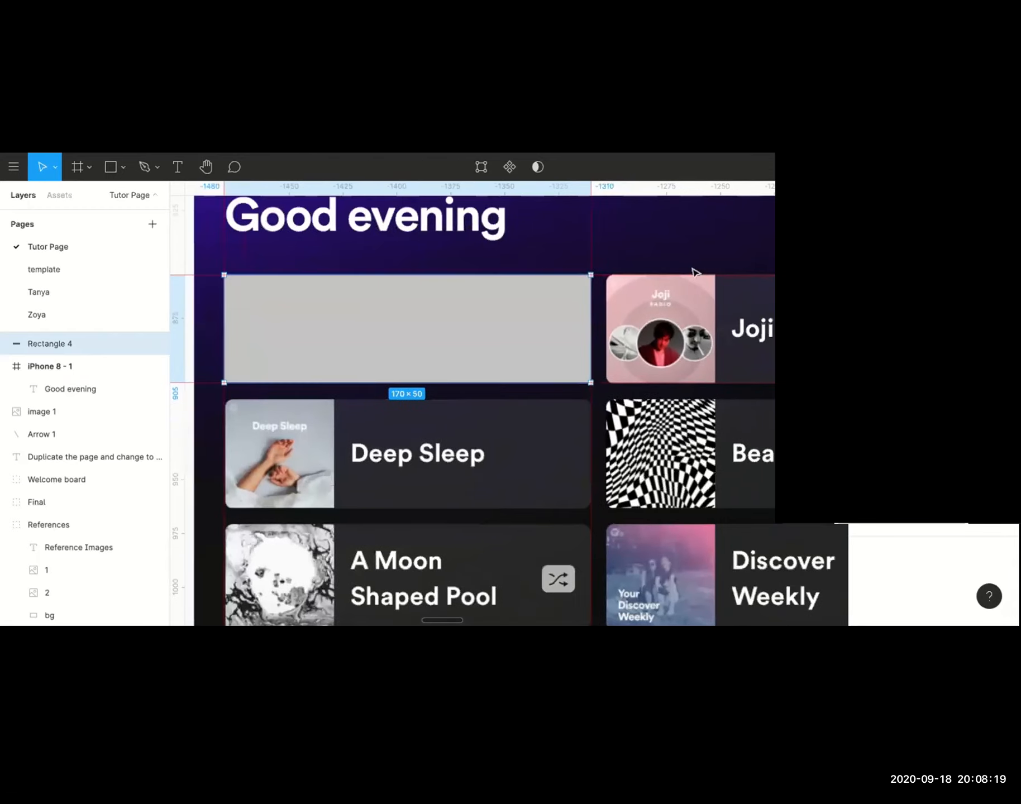
pyautogui.hscroll(10, 696, 272)
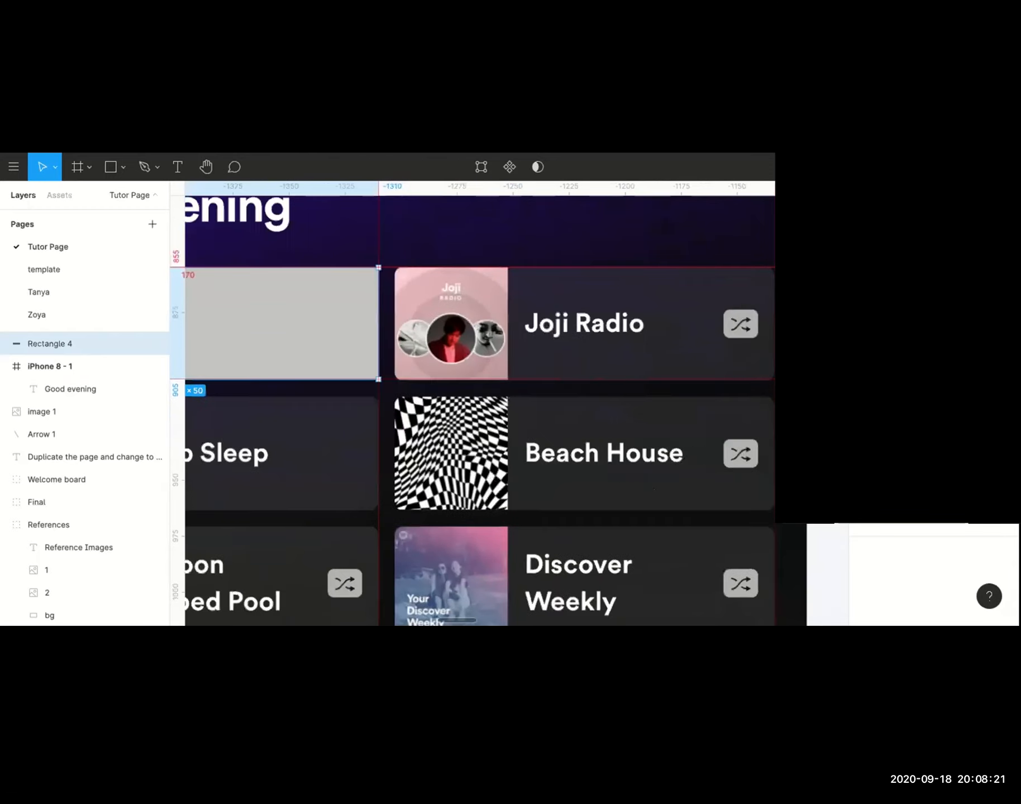
pyautogui.scroll(3, 692, 270)
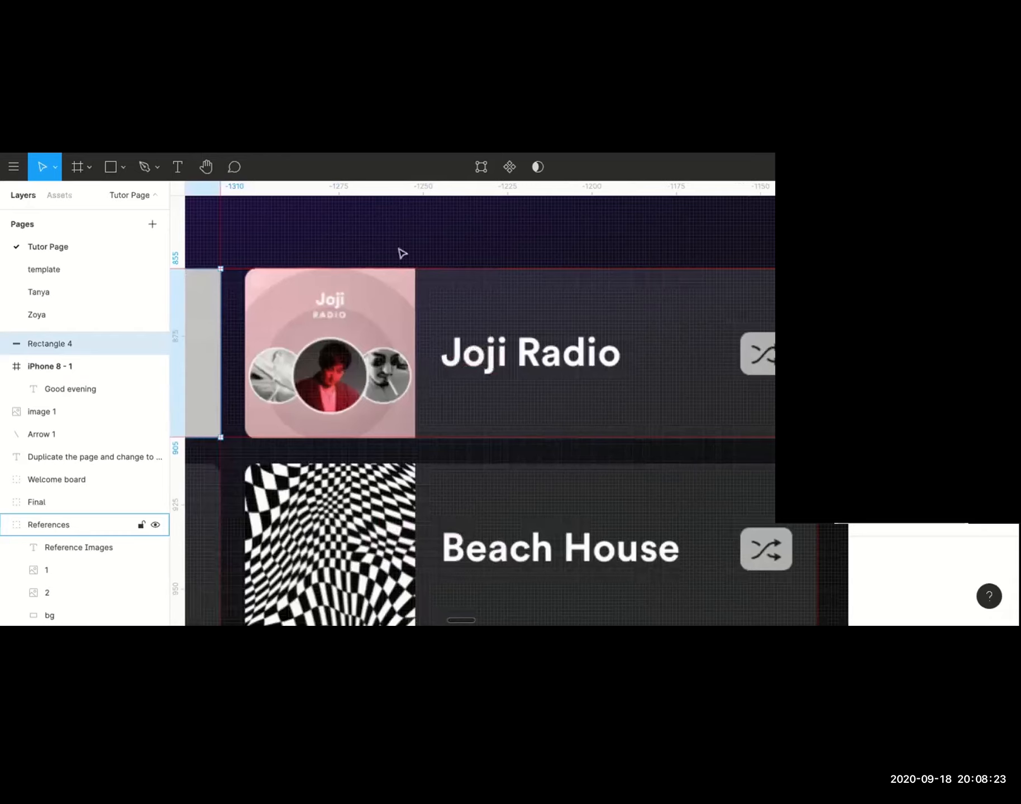
pyautogui.scroll(-4, 400, 249)
pyautogui.hscroll(-3, 401, 252)
pyautogui.hscroll(-6, 402, 253)
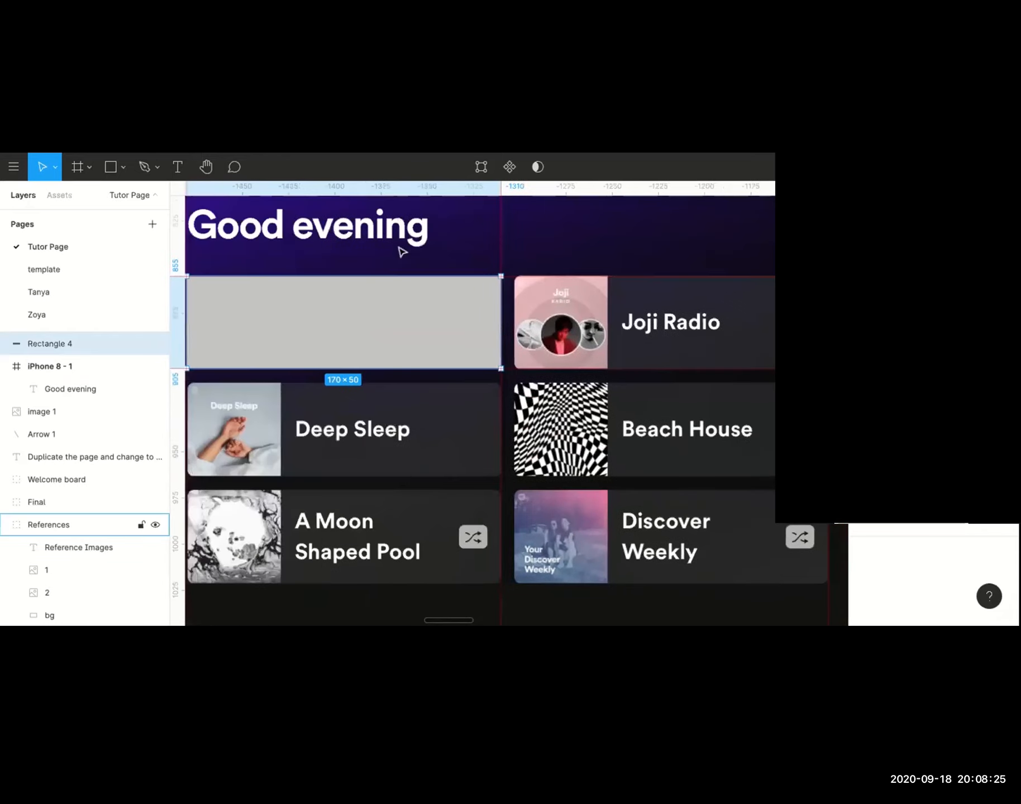
pyautogui.hscroll(-1, 402, 251)
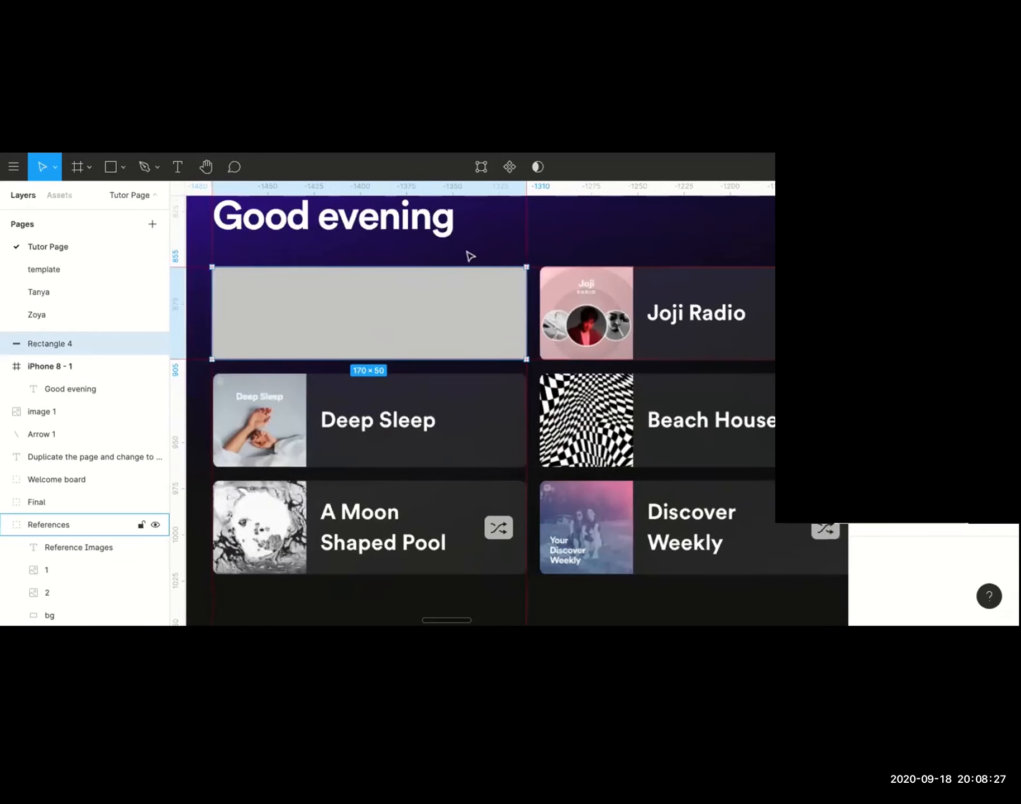
pyautogui.scroll(3, 469, 254)
pyautogui.scroll(-1, 469, 255)
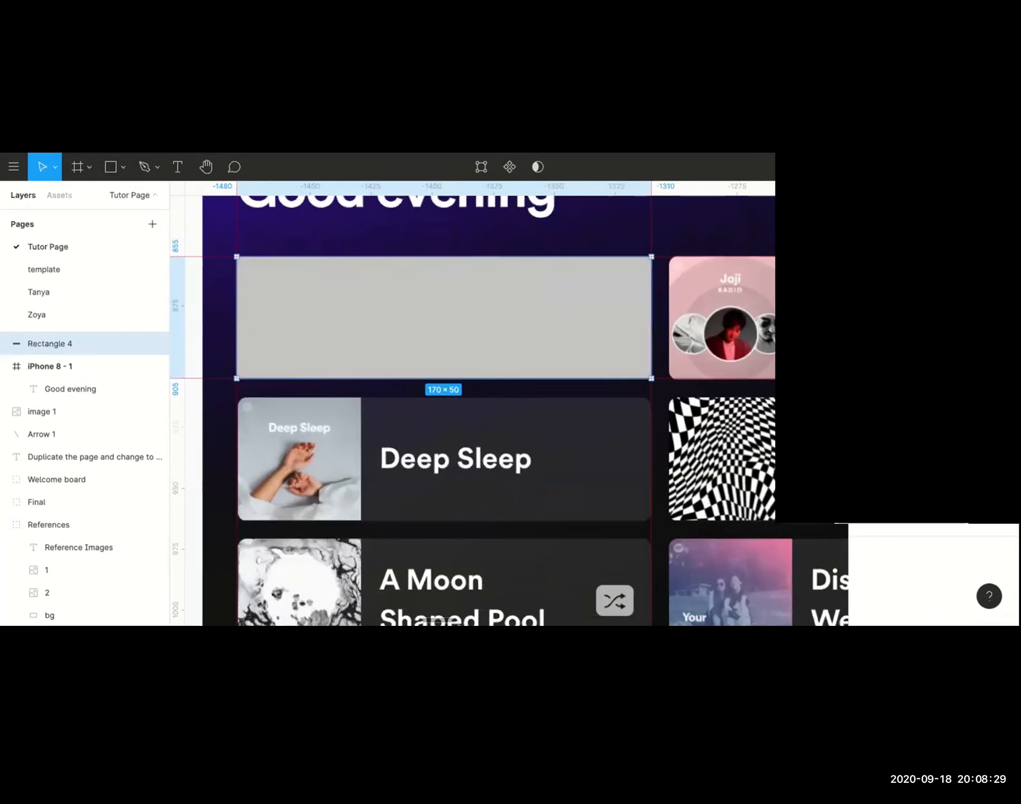
pyautogui.scroll(2, 469, 255)
pyautogui.hscroll(2, 469, 255)
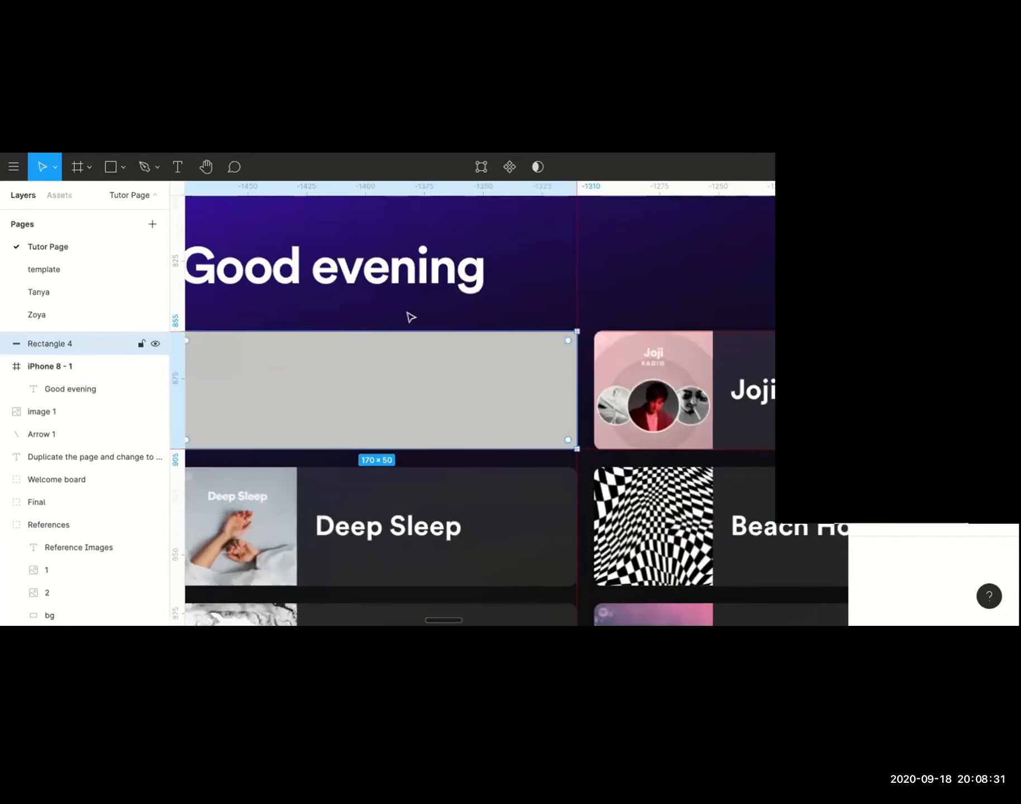
# Round the grey rectangle's corners to match the reference playlist cards, and compare the result with the Joji Radio card.
pyautogui.scroll(-5, 411, 318)
pyautogui.hscroll(-4, 411, 317)
pyautogui.scroll(4, 410, 317)
pyautogui.hscroll(4, 410, 317)
pyautogui.hscroll(1, 411, 317)
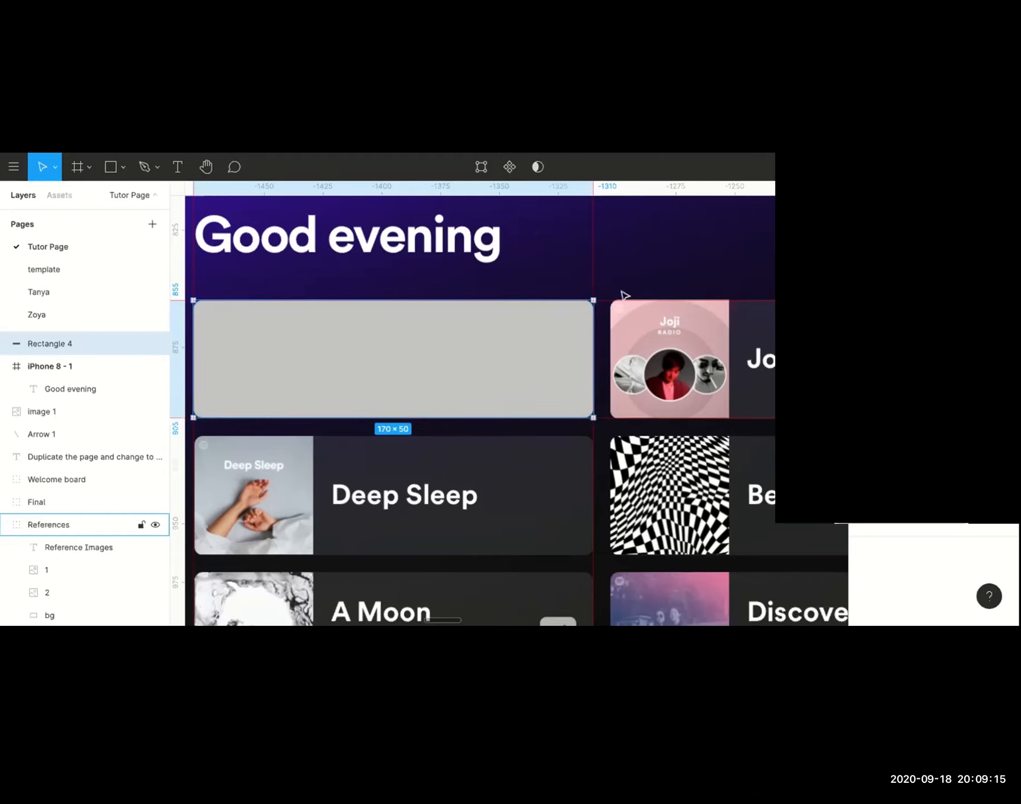
pyautogui.scroll(3, 624, 294)
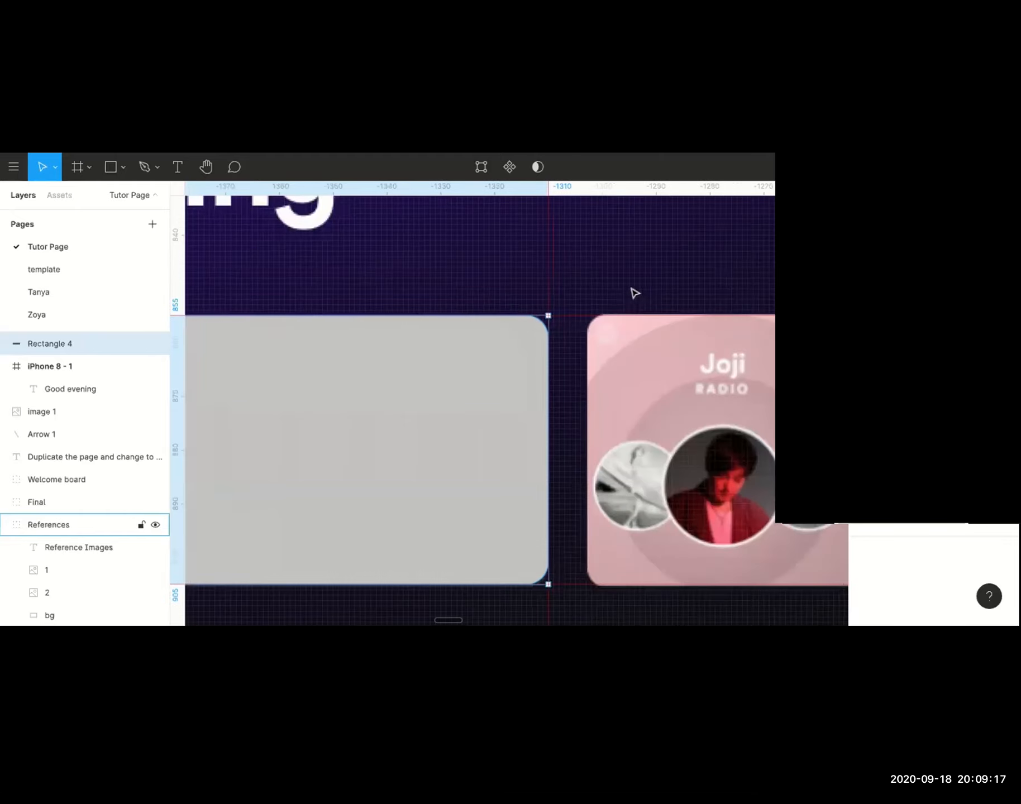
pyautogui.scroll(-3, 635, 293)
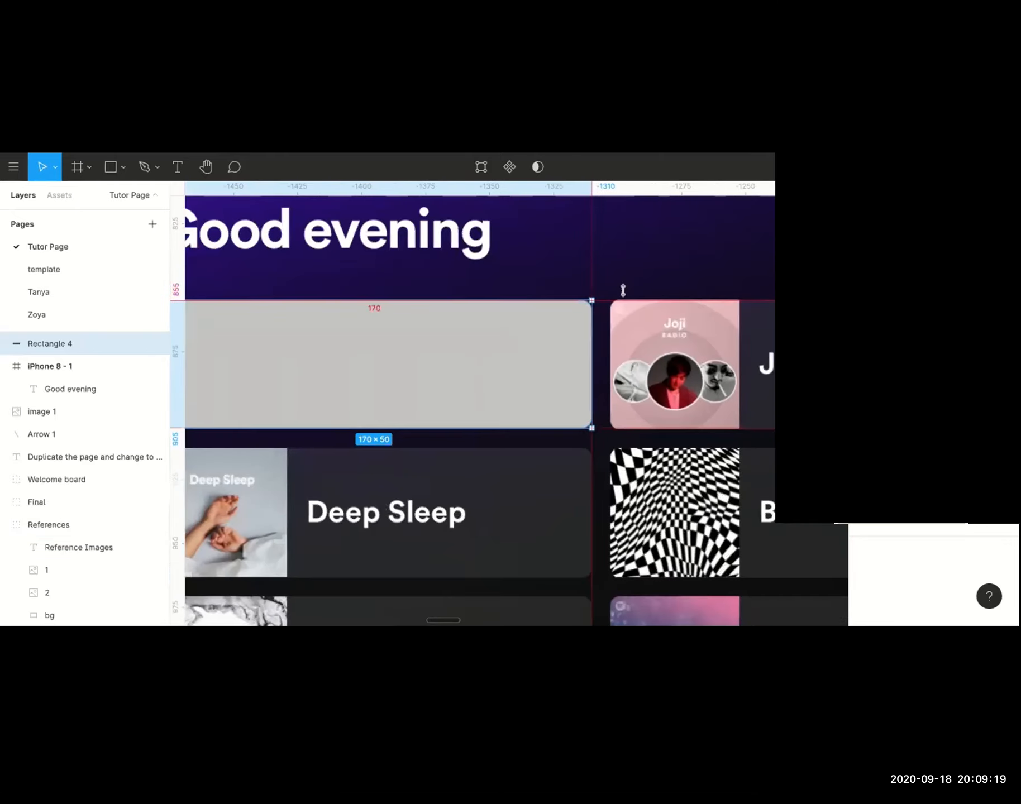
pyautogui.hscroll(-3, 623, 290)
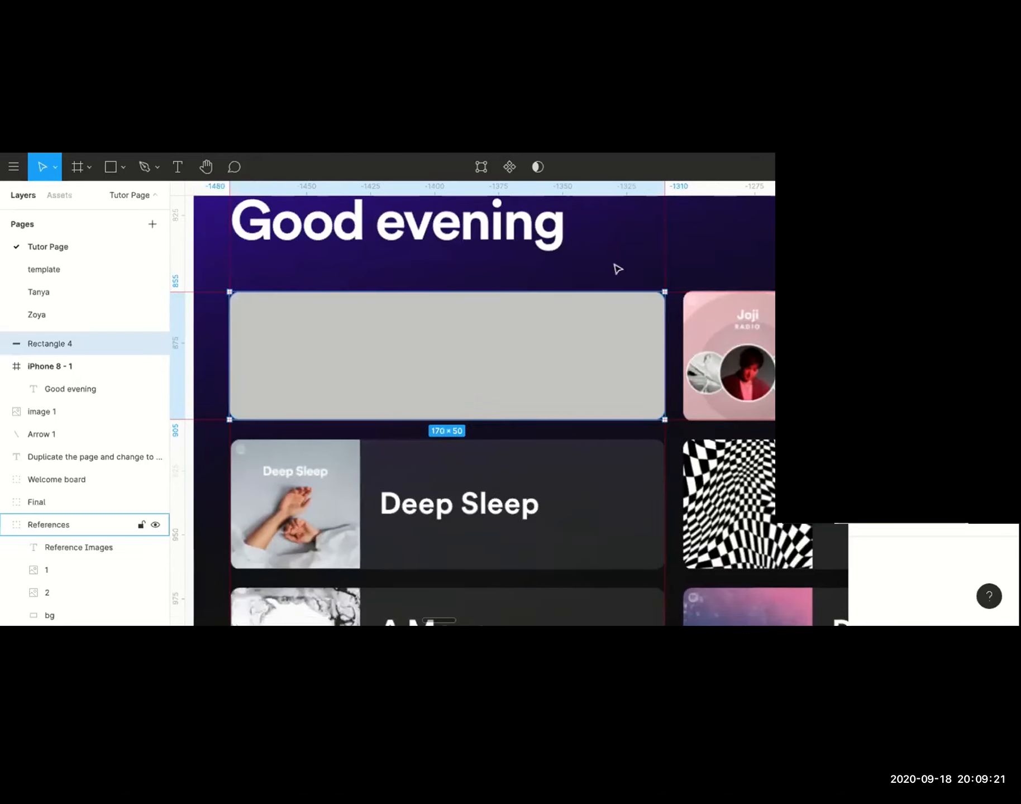
pyautogui.click(711, 259)
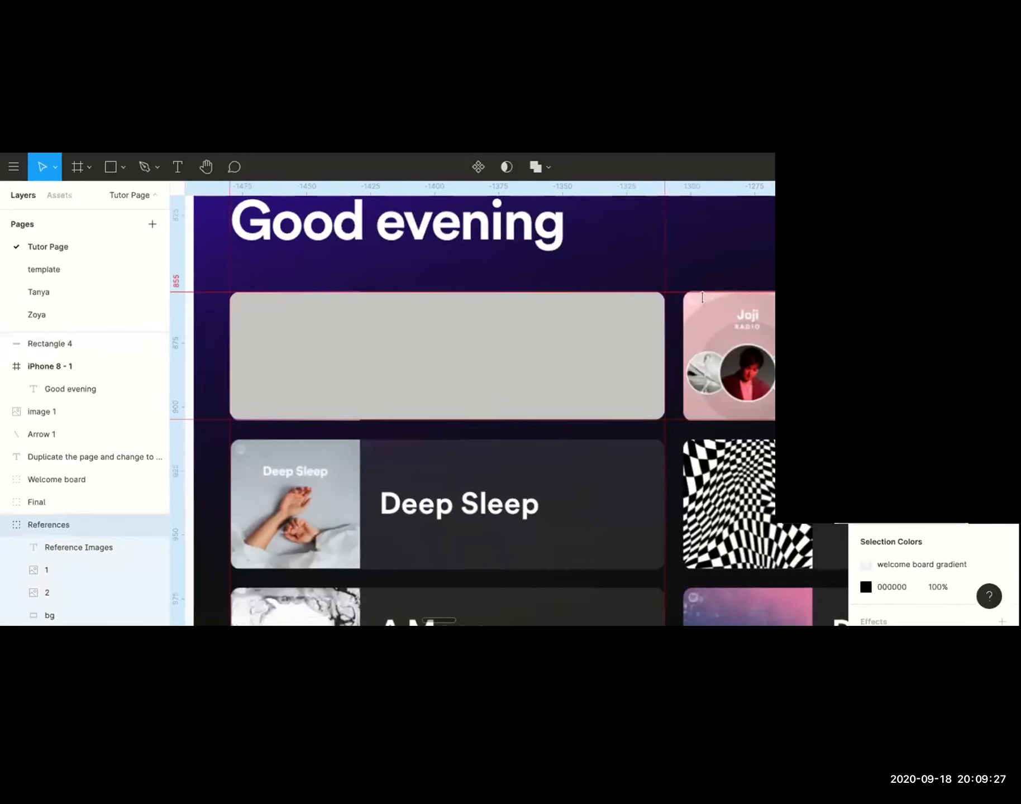
pyautogui.scroll(-5, 702, 297)
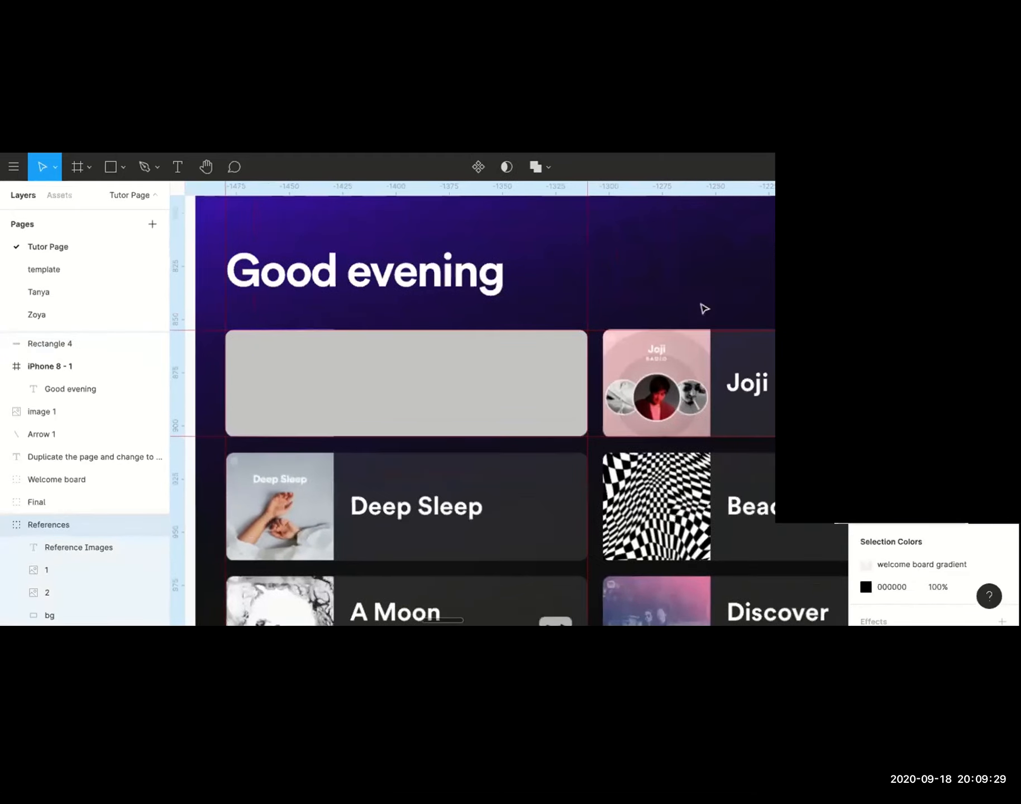
pyautogui.hscroll(2, 638, 285)
pyautogui.scroll(-2, 638, 284)
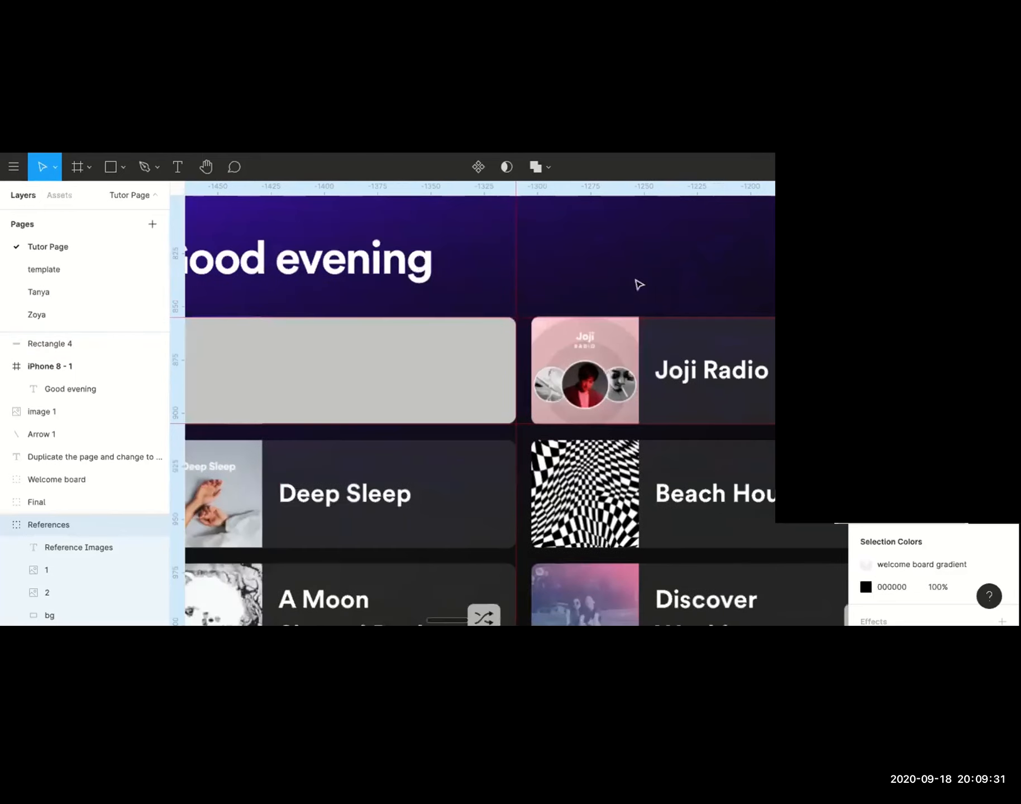
pyautogui.scroll(1, 623, 292)
# Fill the grey rectangle with the dark colour 28262F sampled from the Deep Sleep card's background.
pyautogui.click(465, 343)
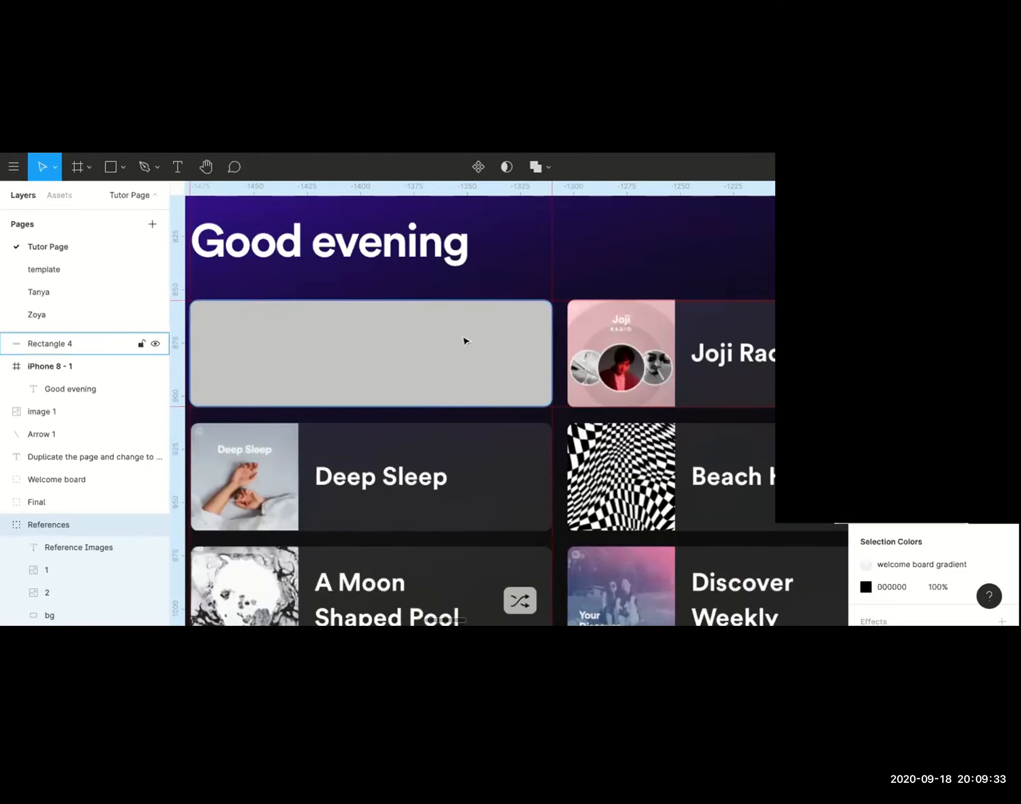
pyautogui.click(472, 358)
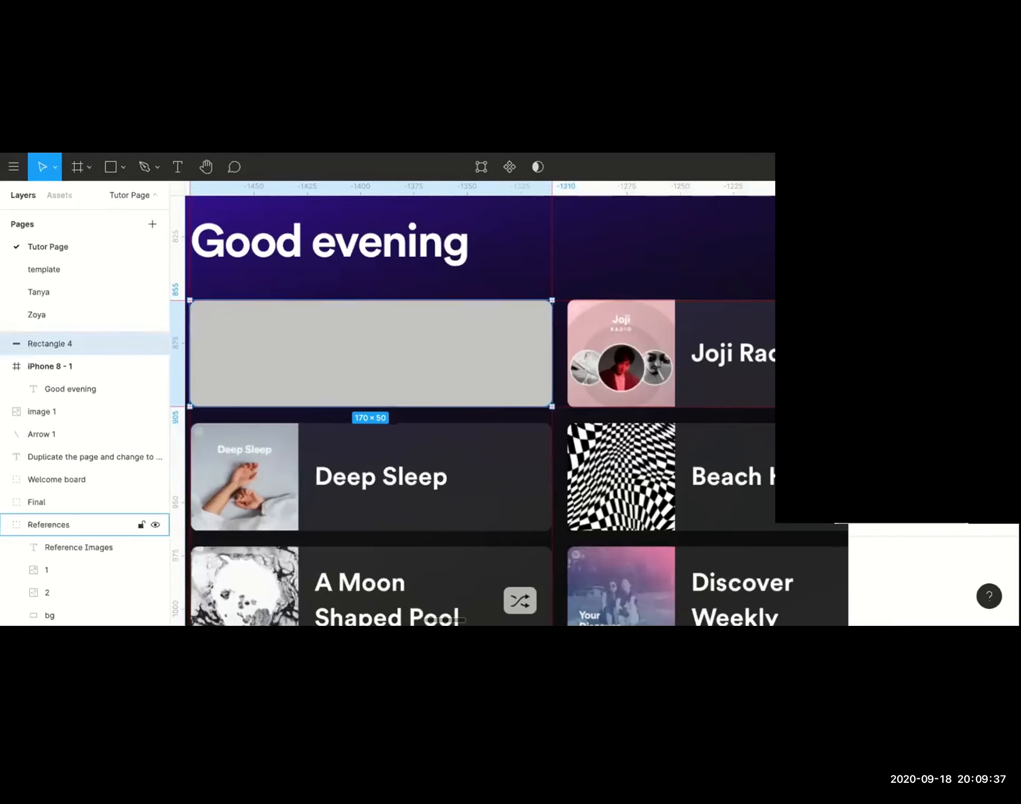
pyautogui.click(866, 433)
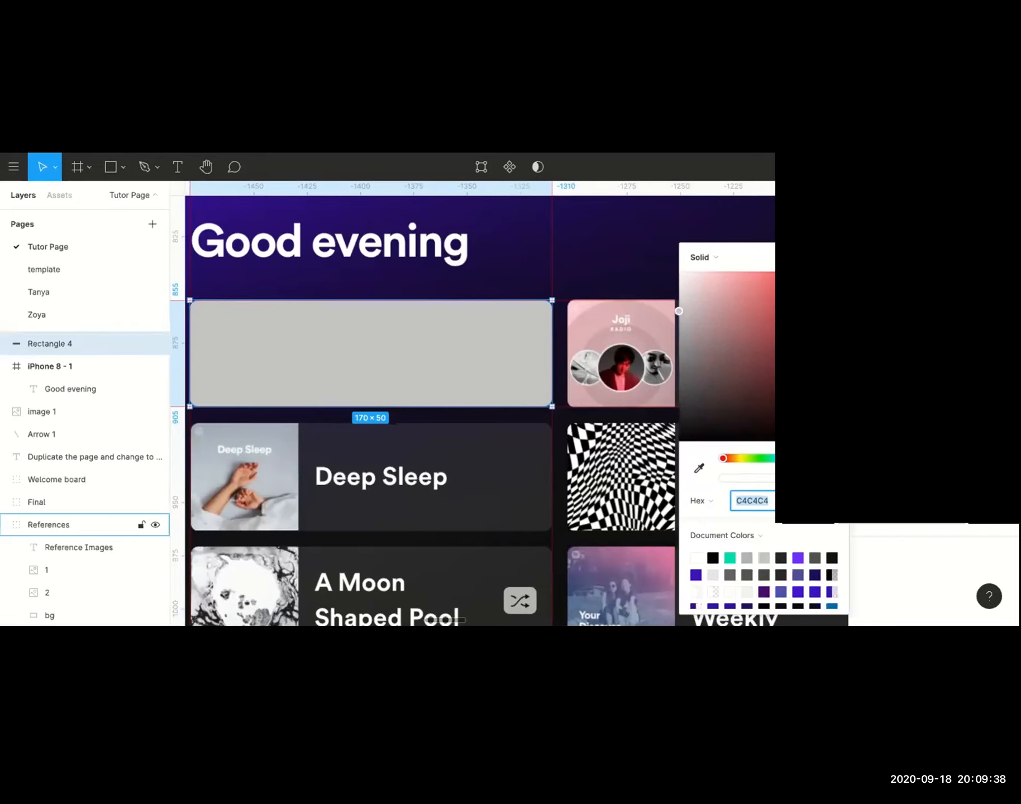
pyautogui.click(699, 469)
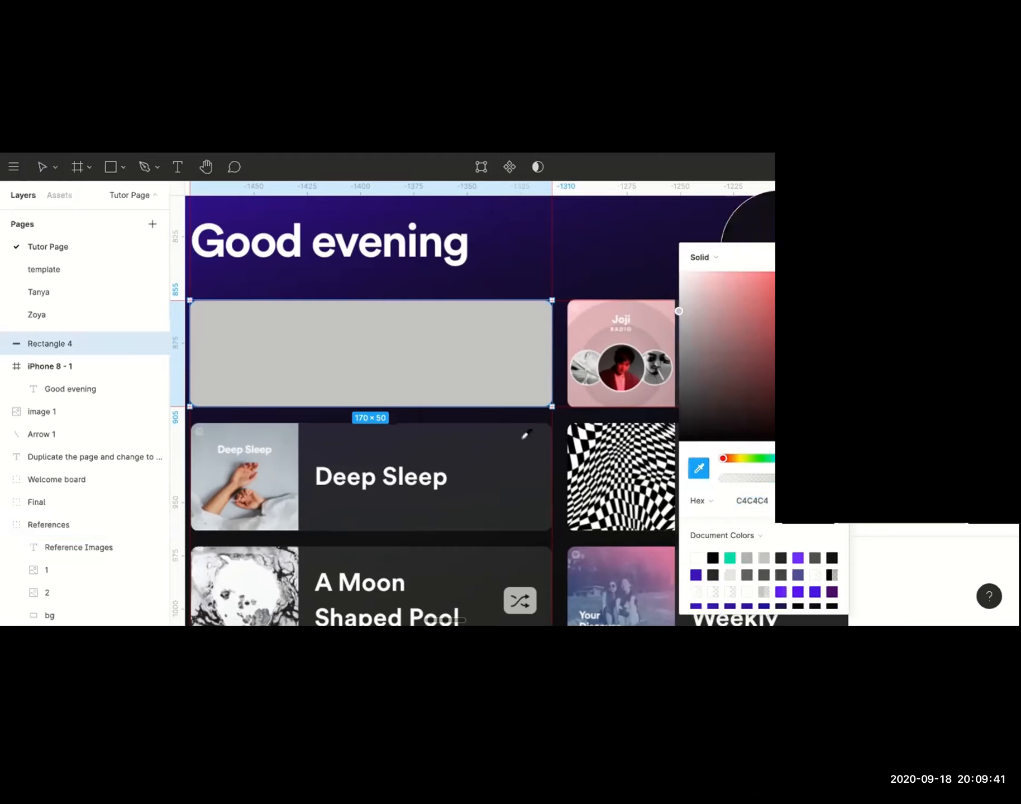
pyautogui.click(513, 447)
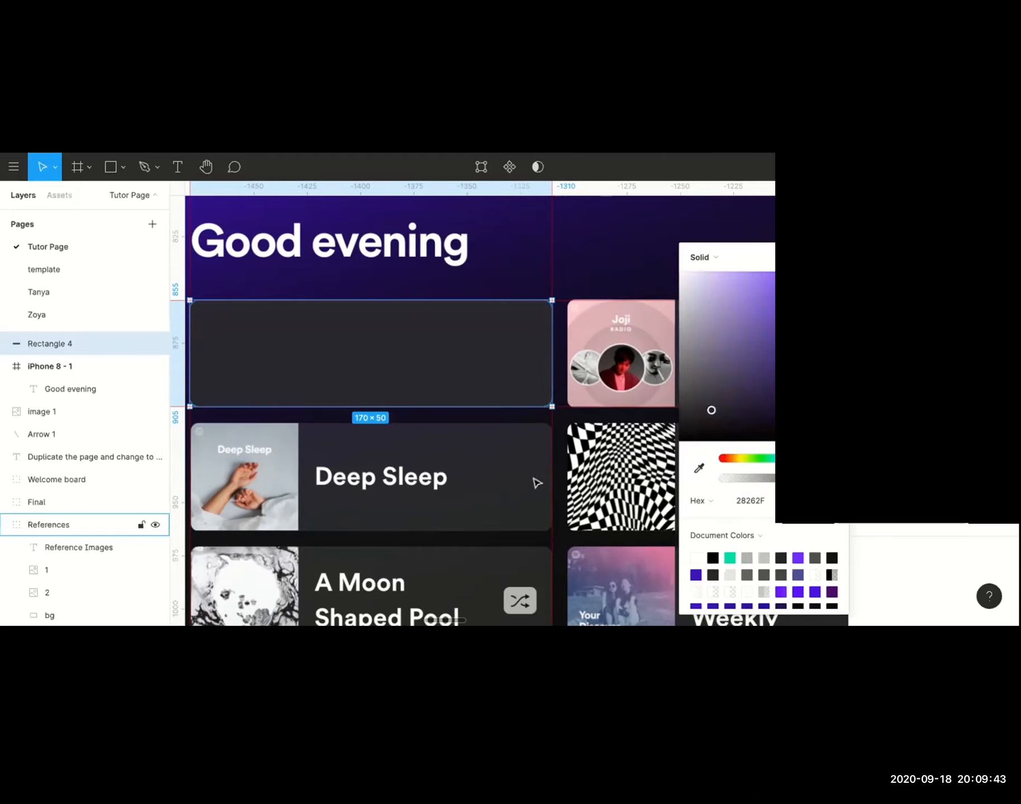
pyautogui.press('Escape')
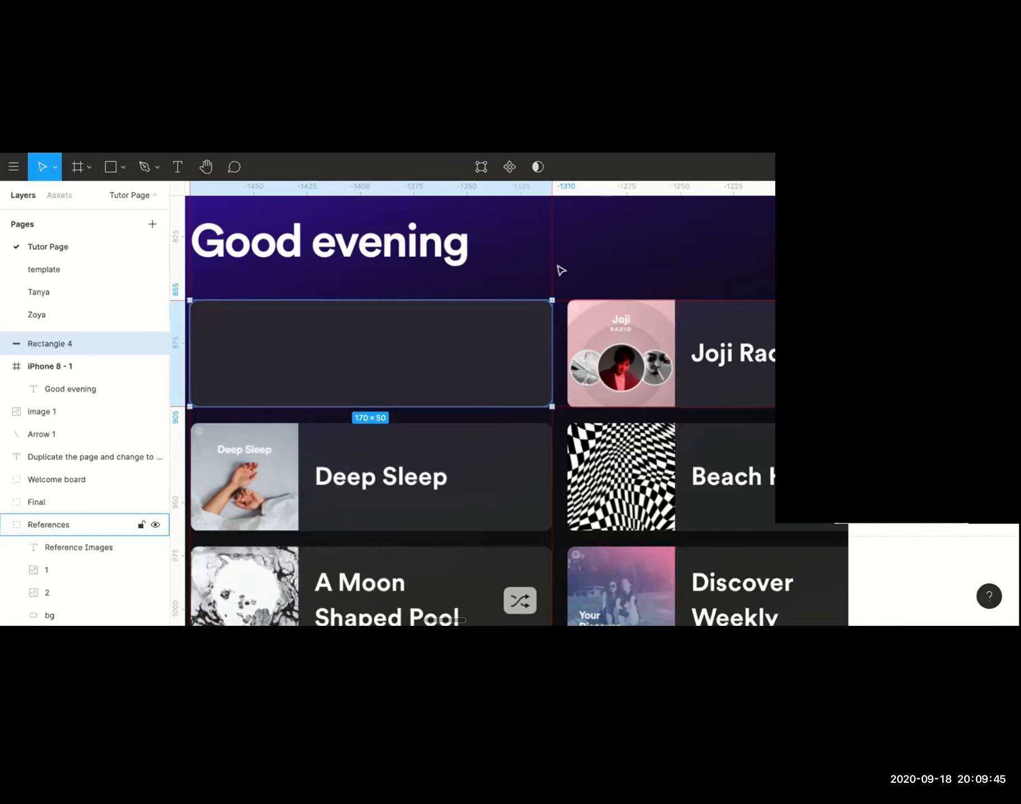
# Compare the dark rectangle with the surrounding reference cards and examine the square cover image on the Joji Radio card.
pyautogui.hscroll(-4, 564, 269)
pyautogui.scroll(-2, 564, 269)
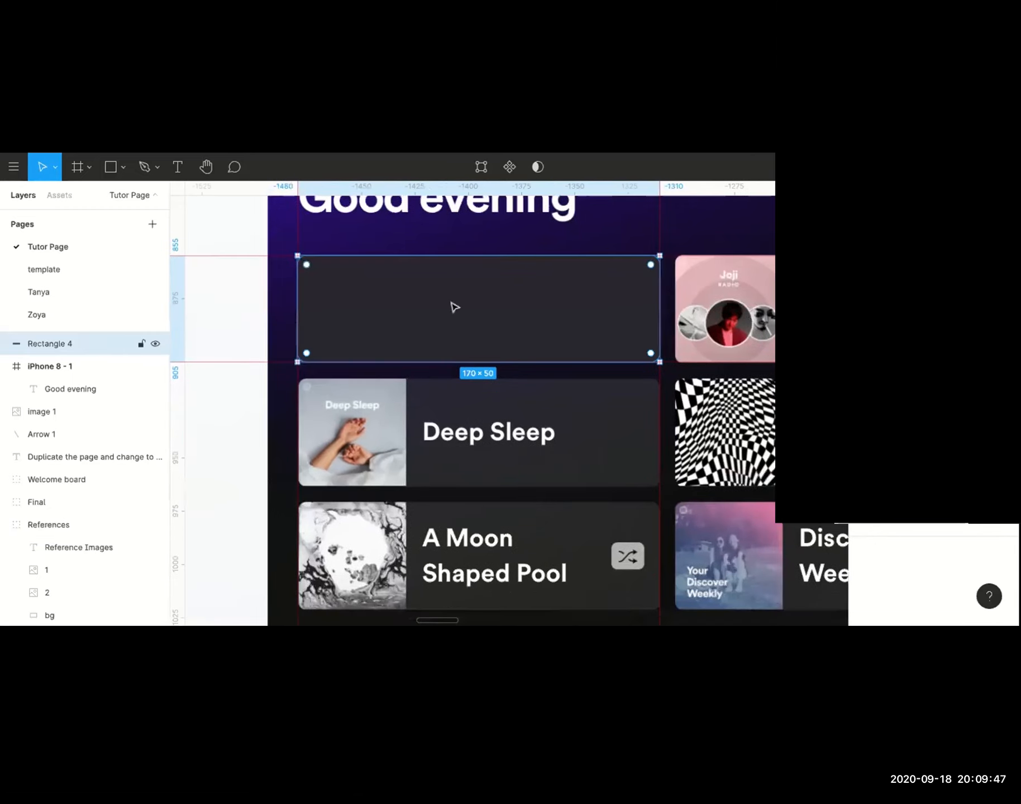
pyautogui.click(246, 267)
pyautogui.click(257, 307)
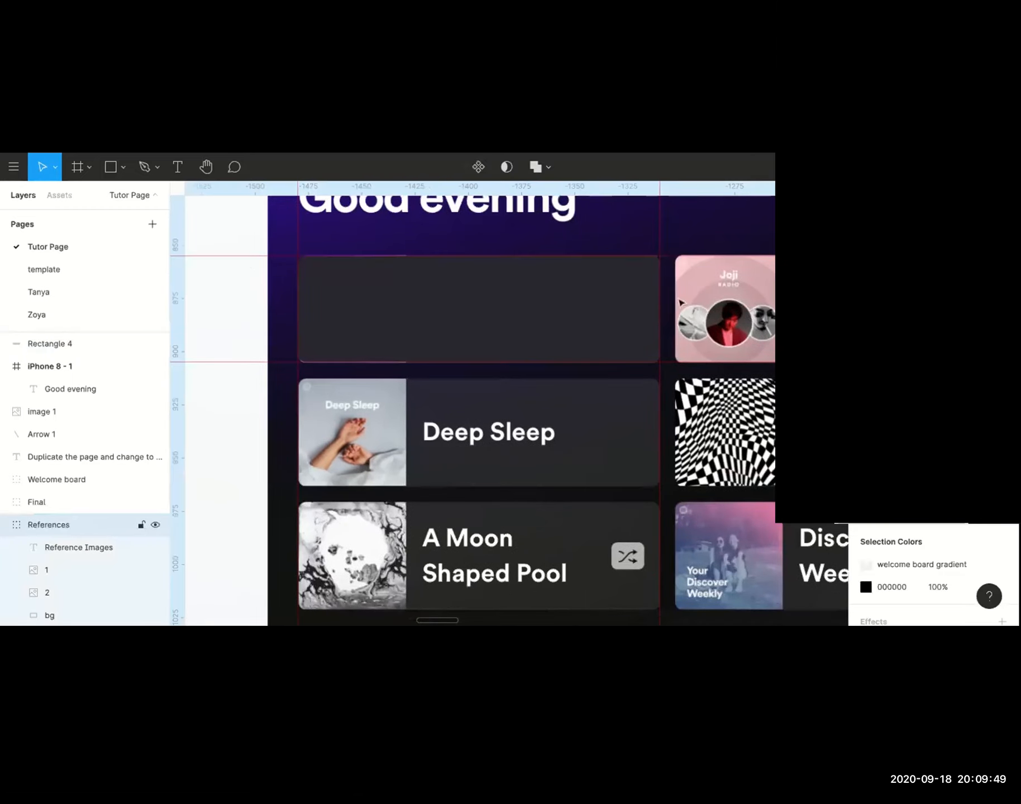
pyautogui.hscroll(3, 682, 302)
pyautogui.scroll(1, 681, 302)
pyautogui.hscroll(4, 679, 302)
pyautogui.scroll(-1, 679, 302)
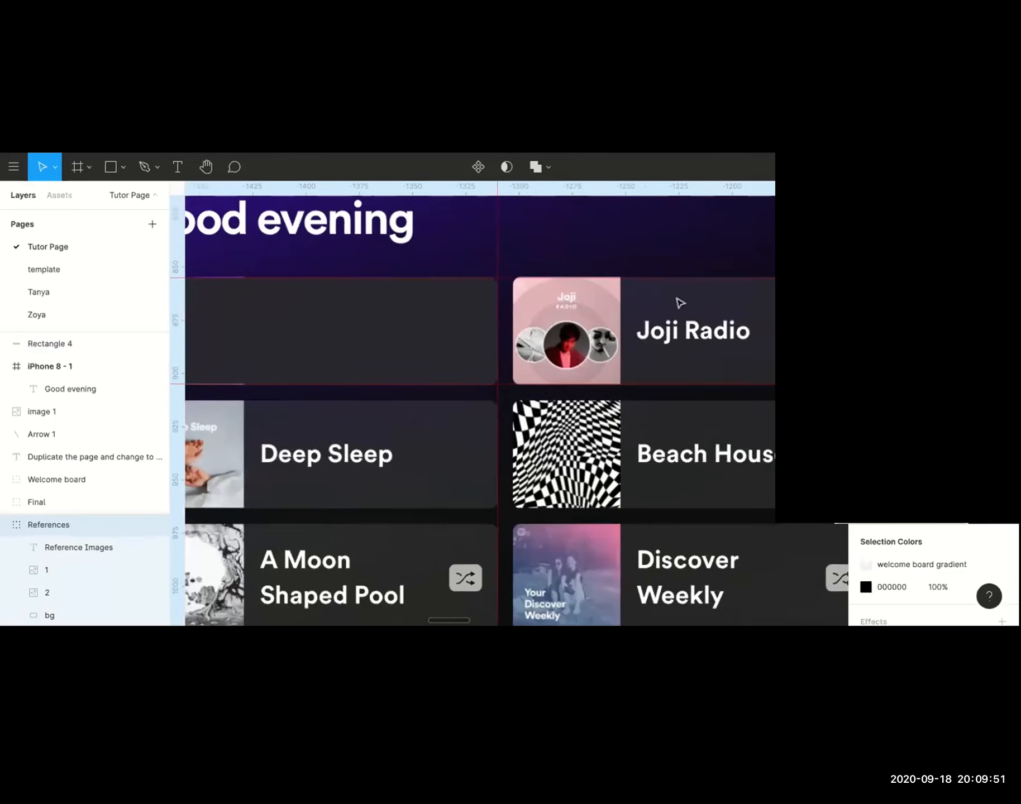
pyautogui.scroll(2, 595, 315)
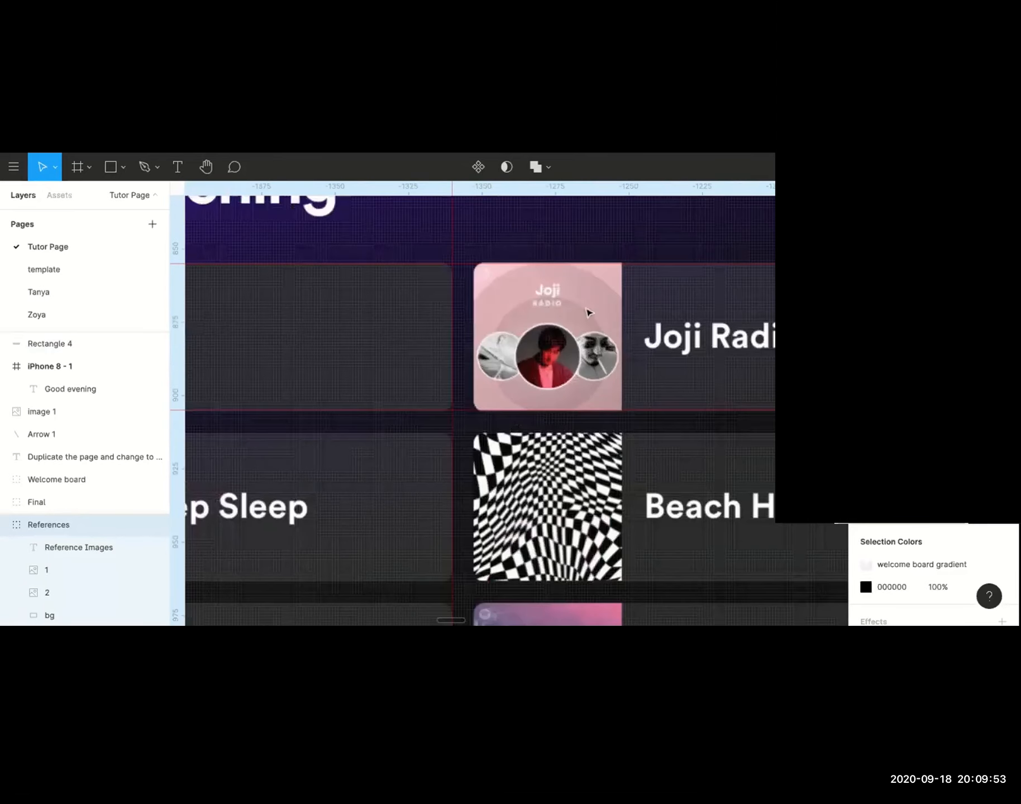
pyautogui.scroll(1, 589, 313)
pyautogui.scroll(1, 536, 372)
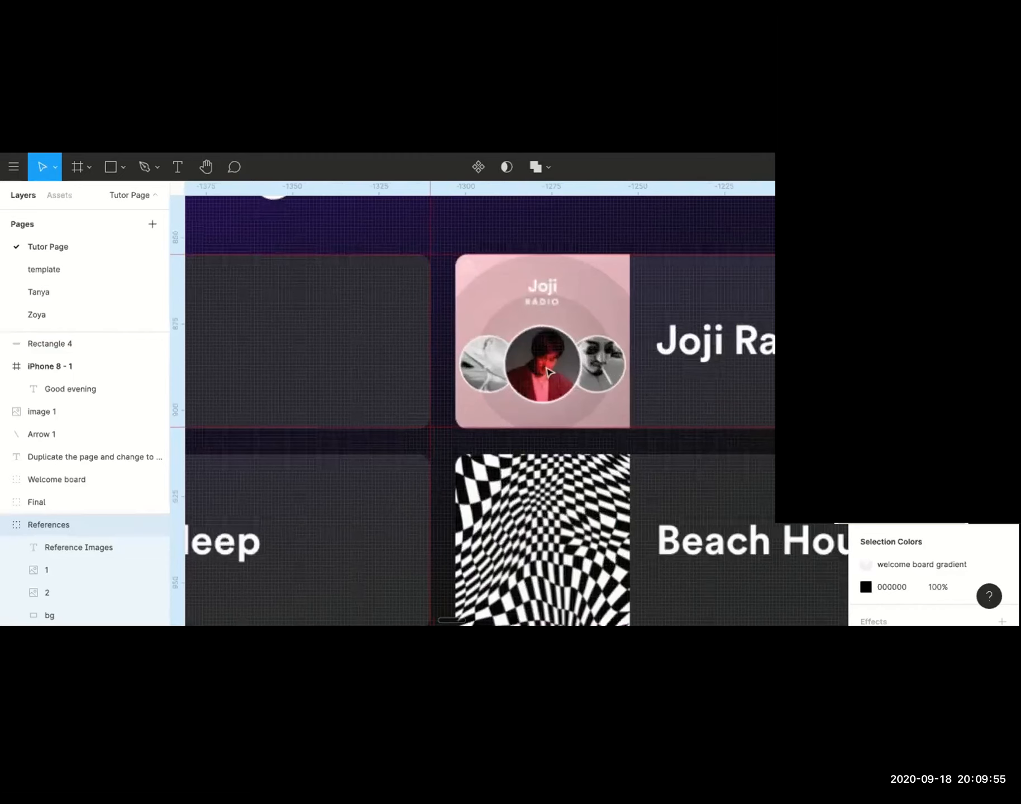
pyautogui.scroll(2, 643, 321)
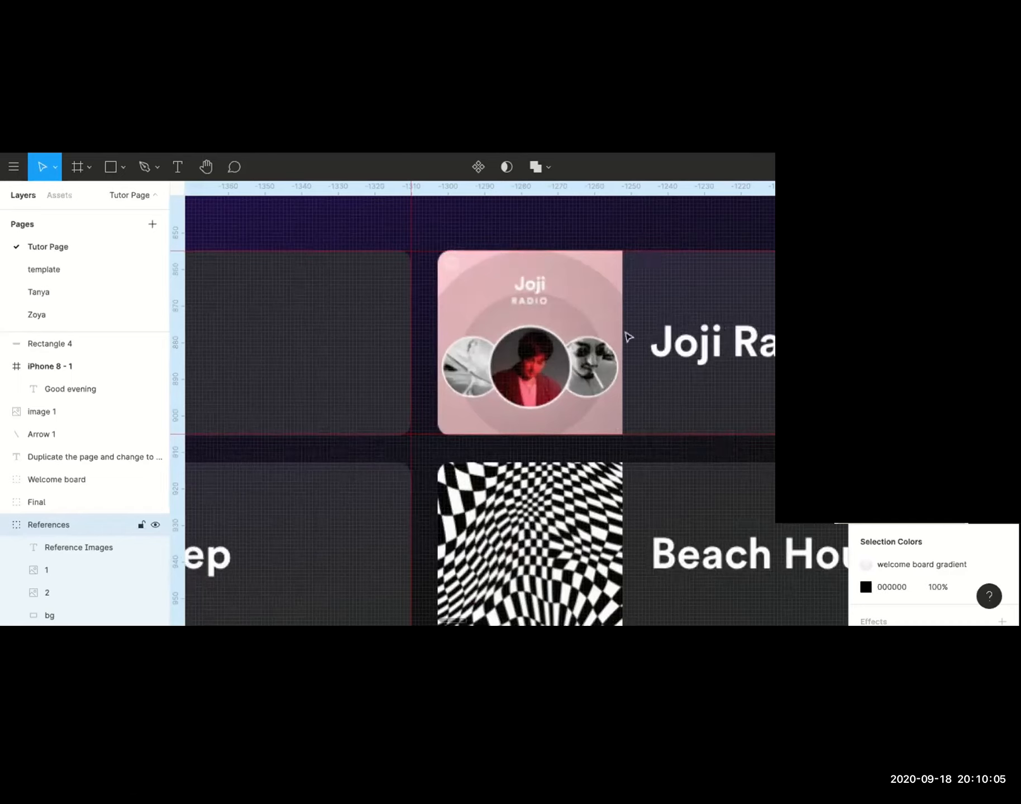
pyautogui.scroll(-5, 629, 337)
pyautogui.hscroll(-3, 609, 246)
pyautogui.scroll(-1, 608, 246)
pyautogui.hscroll(5, 608, 246)
pyautogui.scroll(2, 608, 246)
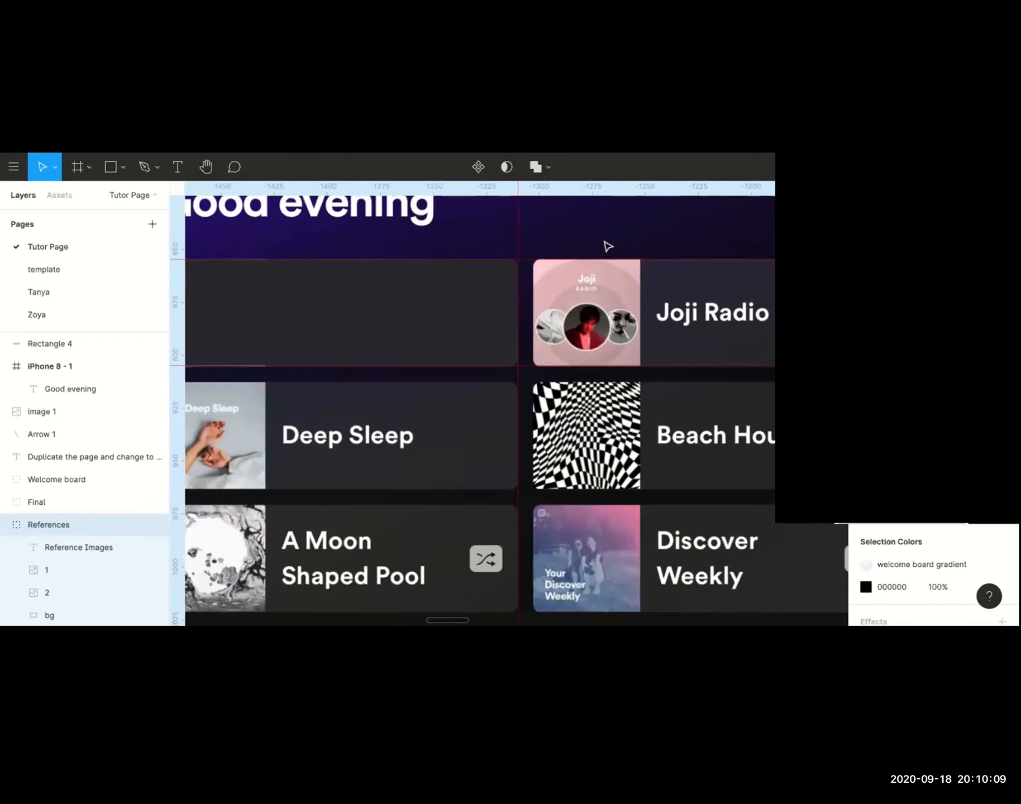
# Review the whole reference home screen and return to the iPhone 8 - 1 frame below the reference images.
pyautogui.scroll(3, 605, 243)
pyautogui.scroll(-5, 546, 323)
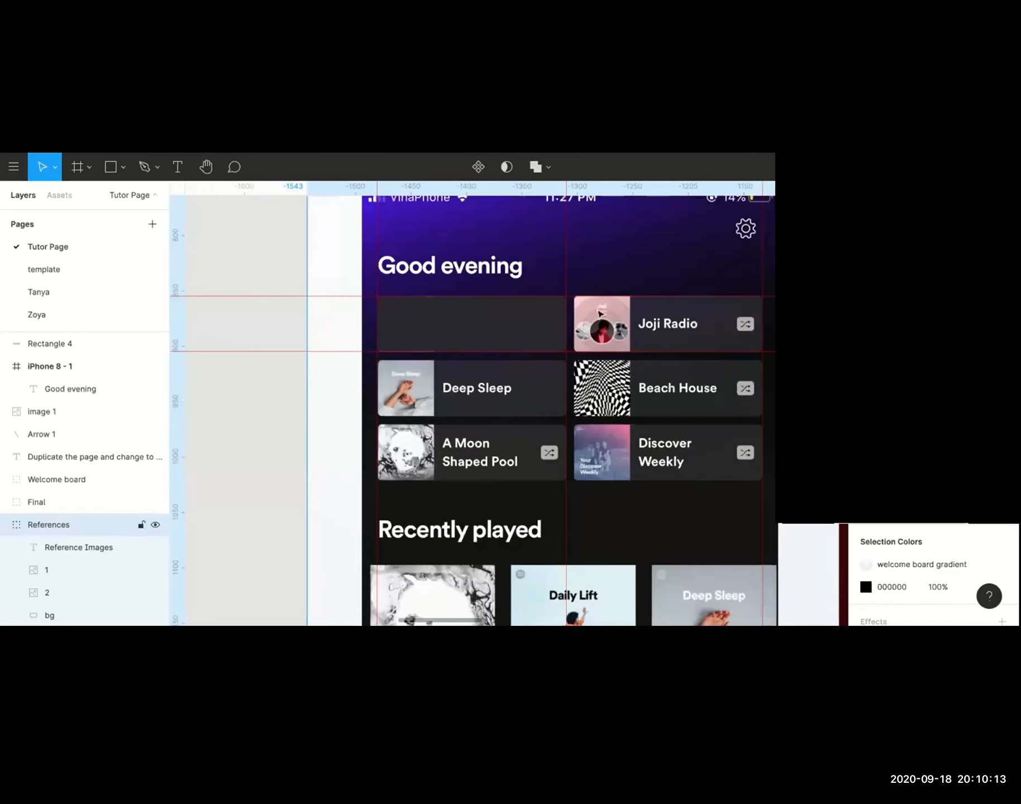
pyautogui.scroll(-1, 593, 335)
pyautogui.scroll(-1, 593, 337)
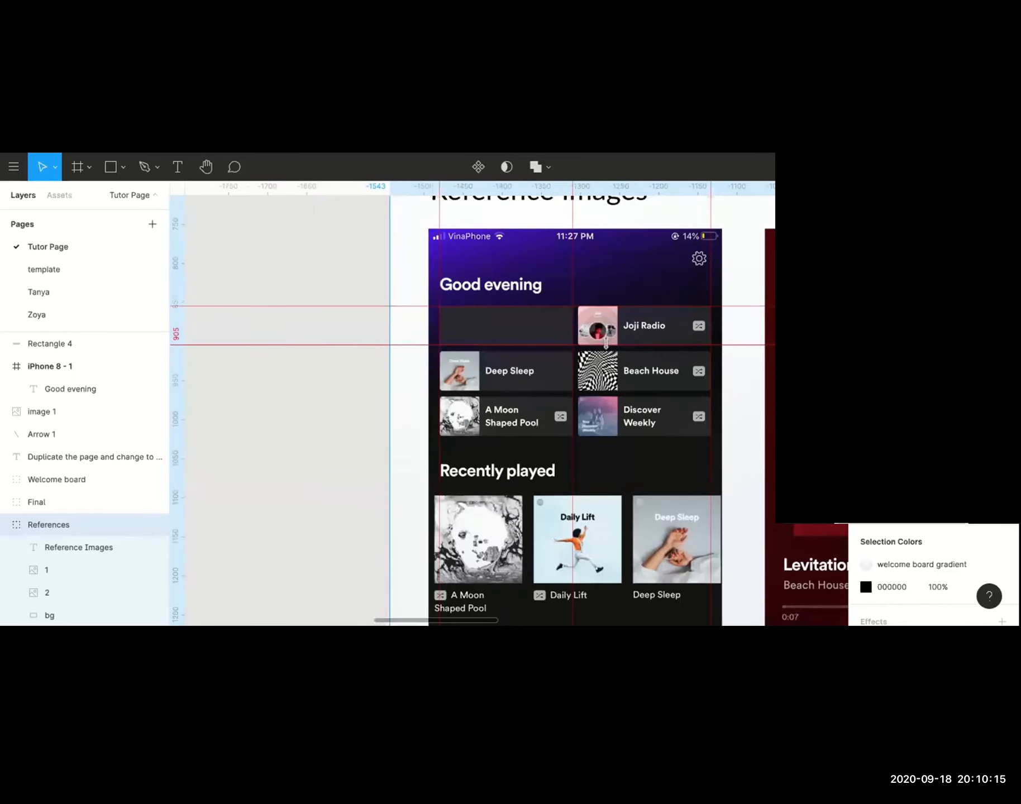
pyautogui.scroll(-2, 601, 338)
pyautogui.scroll(-4, 569, 364)
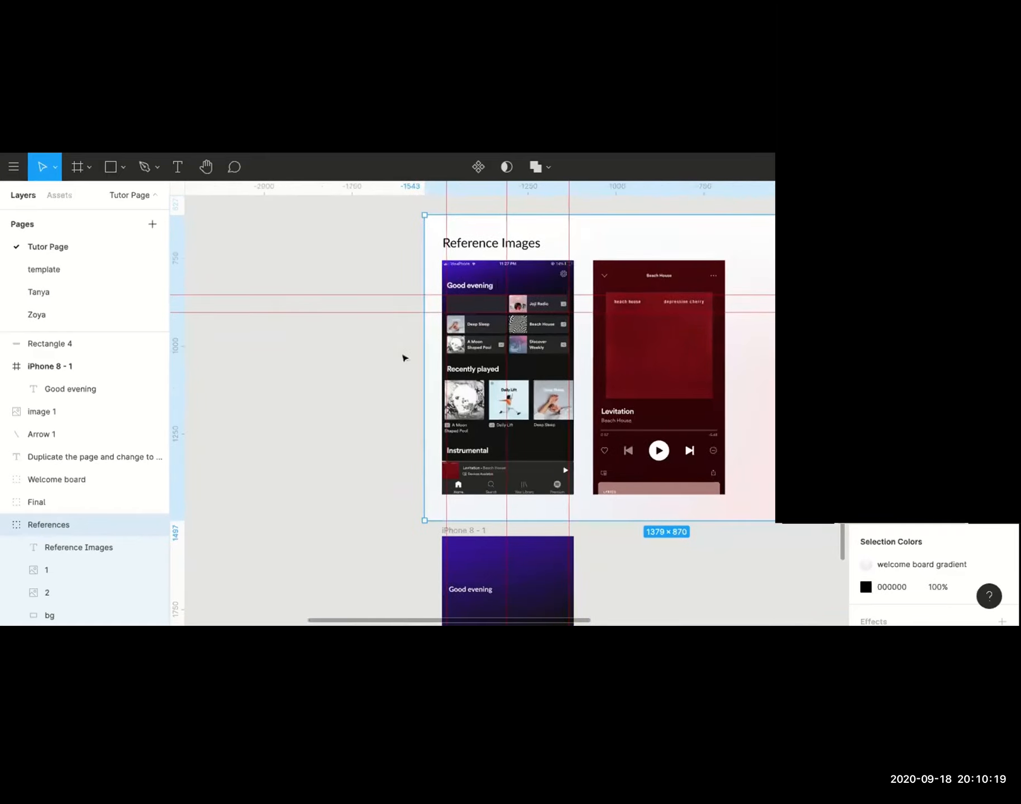
pyautogui.scroll(-1, 401, 382)
pyautogui.scroll(-4, 400, 382)
pyautogui.hscroll(1, 400, 383)
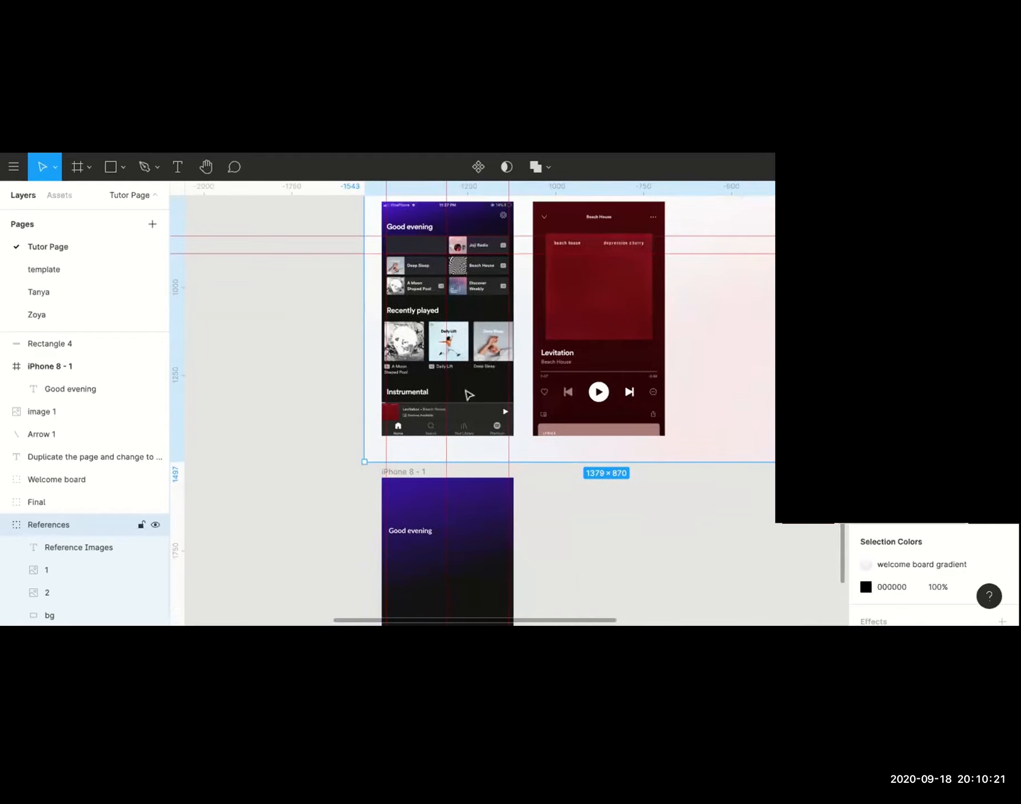
pyautogui.scroll(-5, 577, 444)
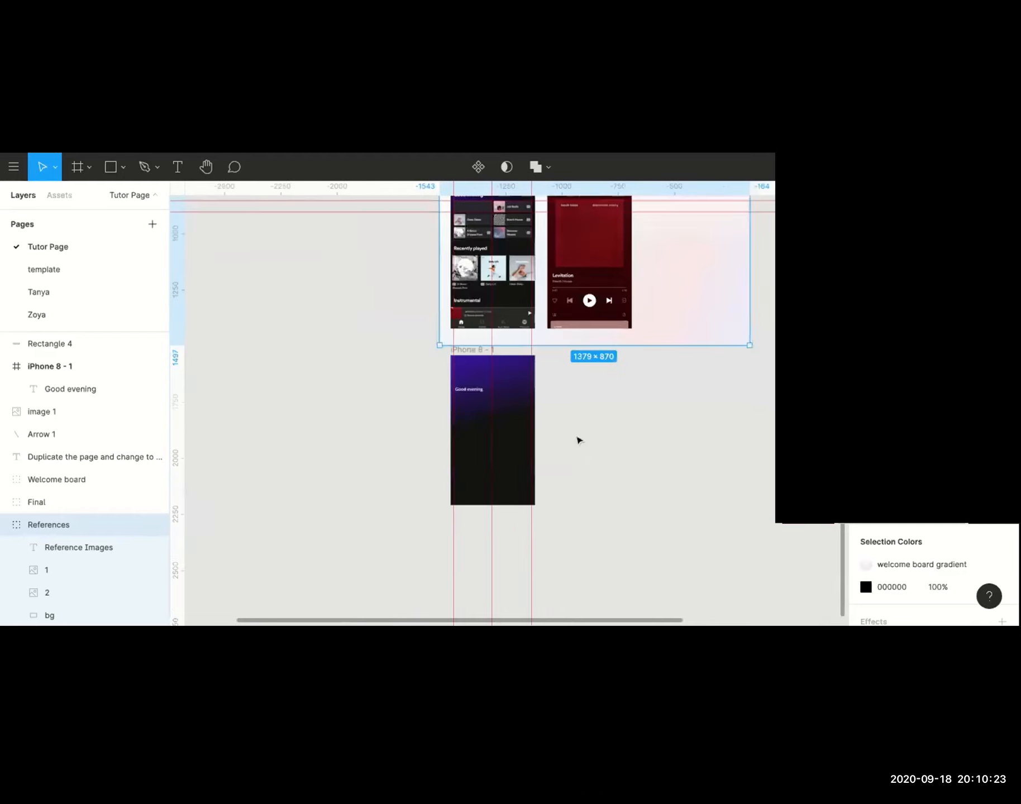
# Look over the reference screens and the Pre-made Assets board above them to locate the album cover image.
pyautogui.click(579, 439)
pyautogui.scroll(2, 581, 440)
pyautogui.scroll(2, 581, 439)
pyautogui.hscroll(1, 581, 440)
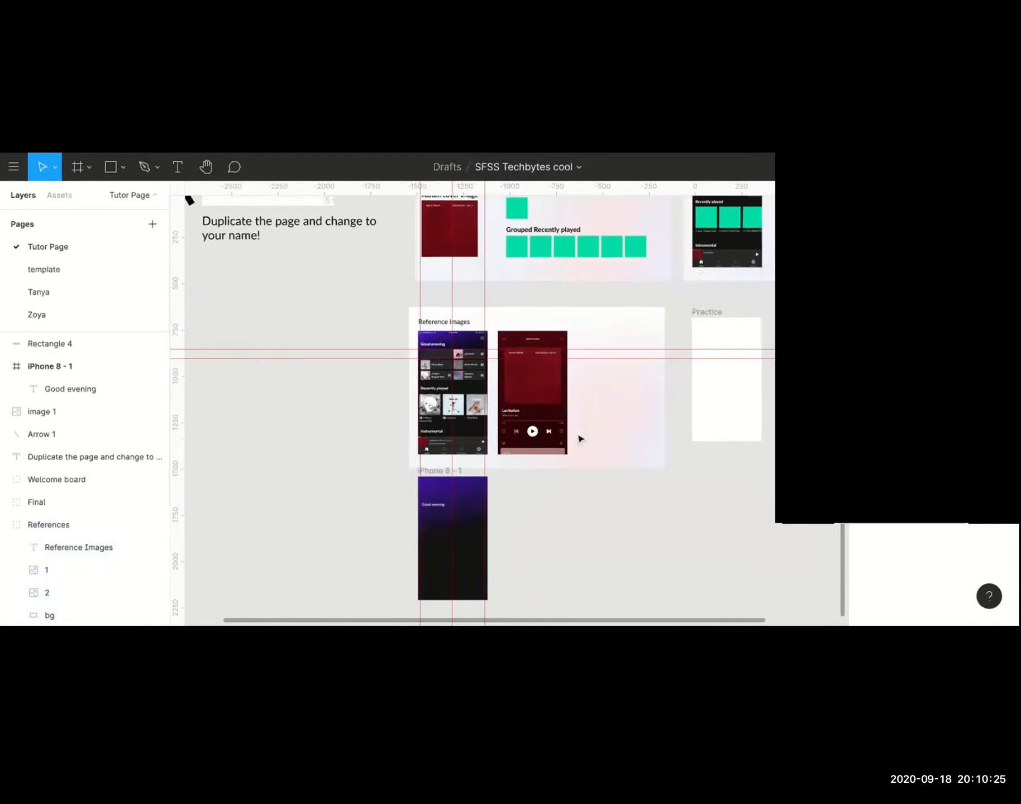
pyautogui.scroll(1, 581, 440)
pyautogui.scroll(-2, 581, 439)
pyautogui.hscroll(-1, 581, 439)
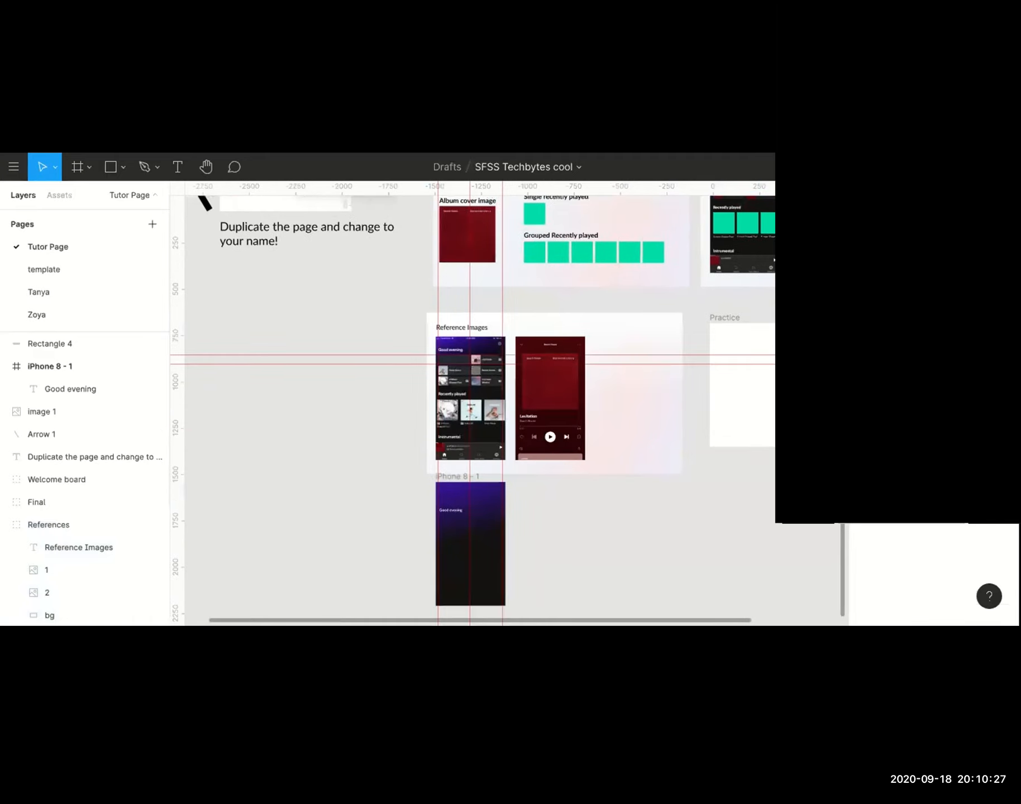
pyautogui.scroll(5, 581, 440)
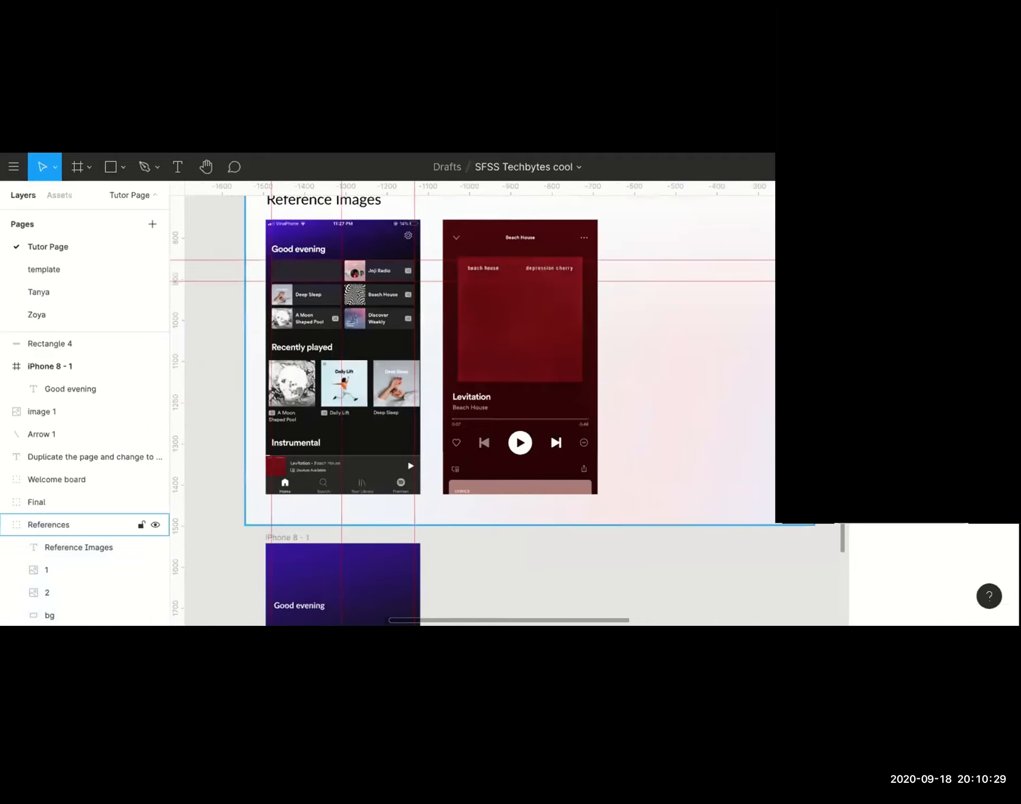
pyautogui.scroll(5, 726, 419)
pyautogui.hscroll(-3, 726, 419)
pyautogui.scroll(3, 472, 404)
pyautogui.hscroll(1, 472, 403)
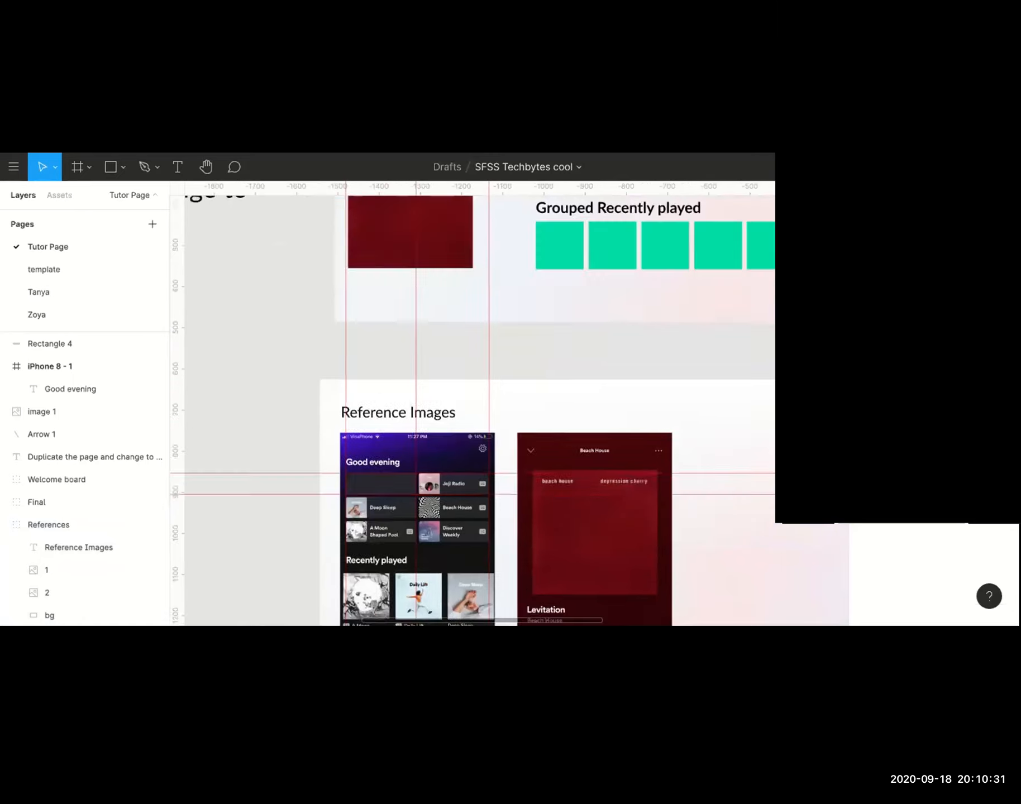
pyautogui.scroll(10, 509, 403)
pyautogui.hscroll(1, 510, 404)
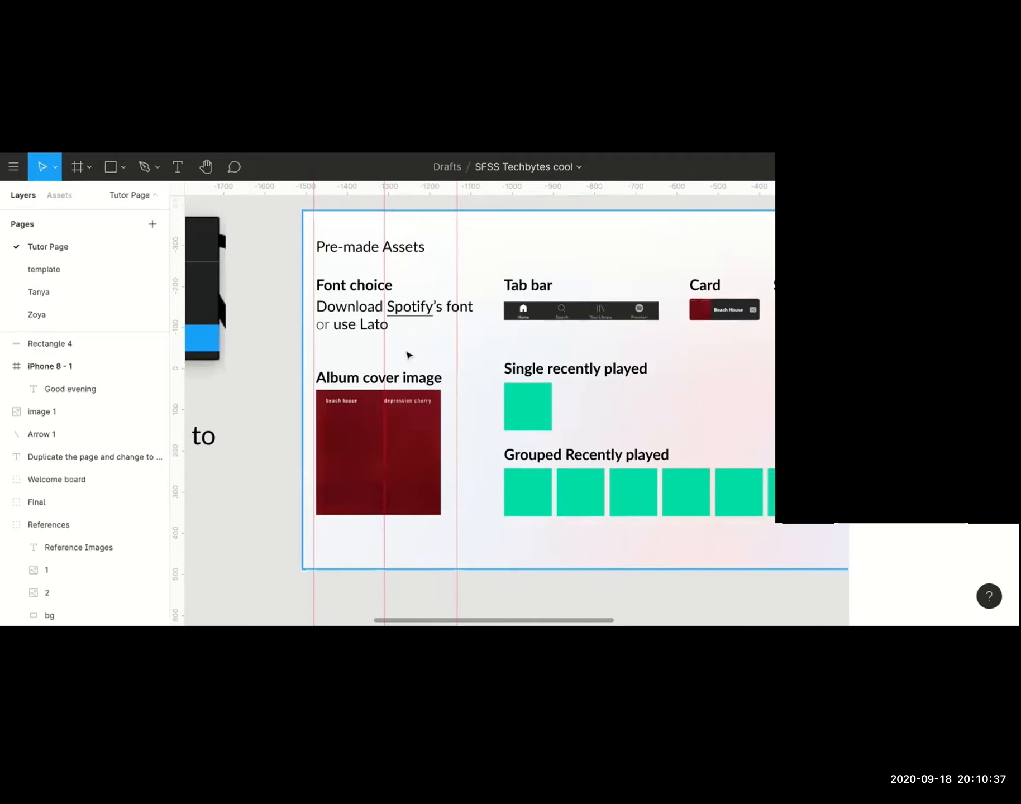
pyautogui.scroll(-4, 413, 358)
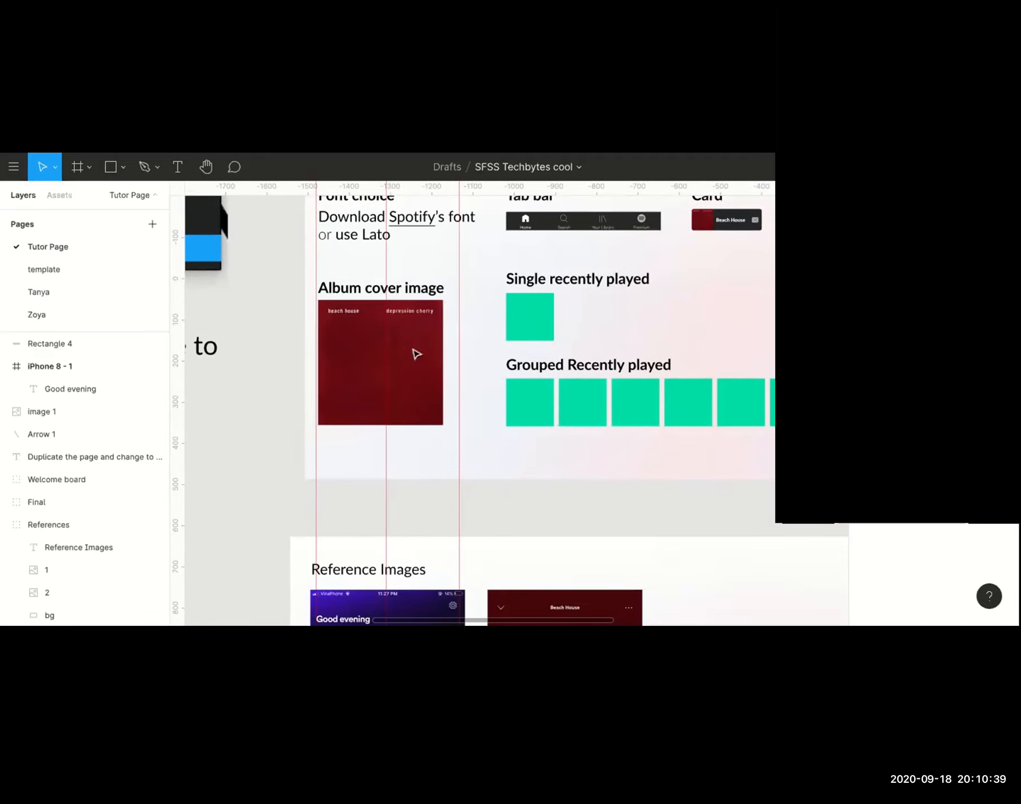
pyautogui.scroll(2, 416, 354)
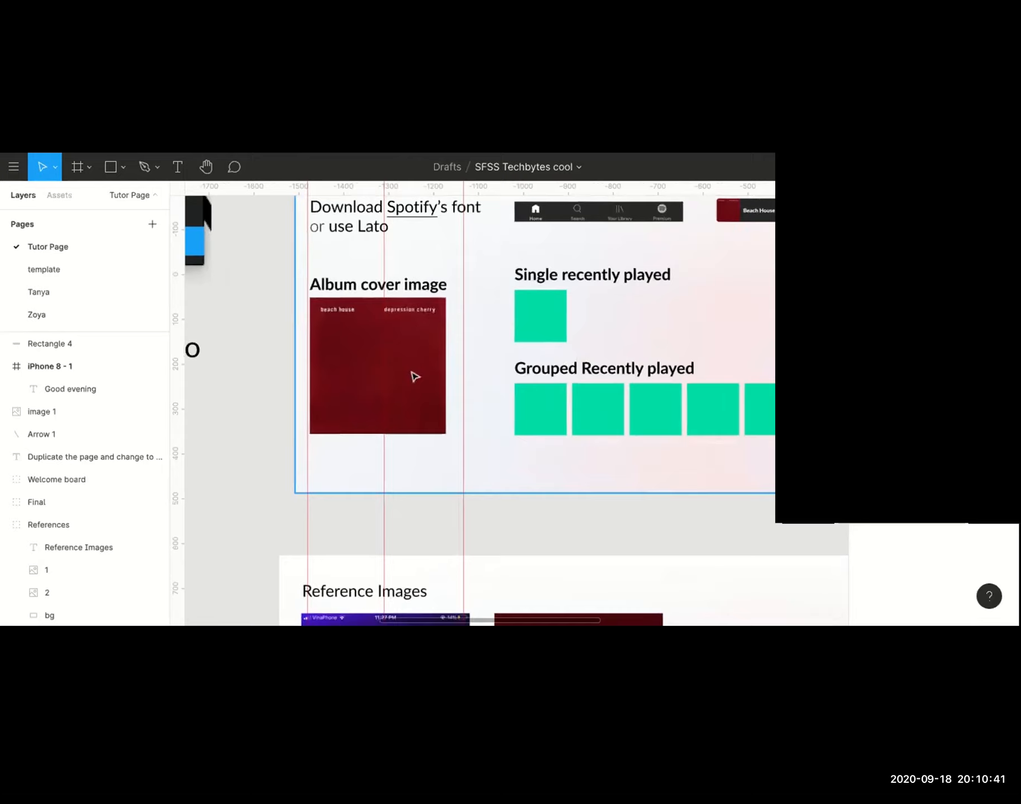
pyautogui.scroll(-3, 414, 377)
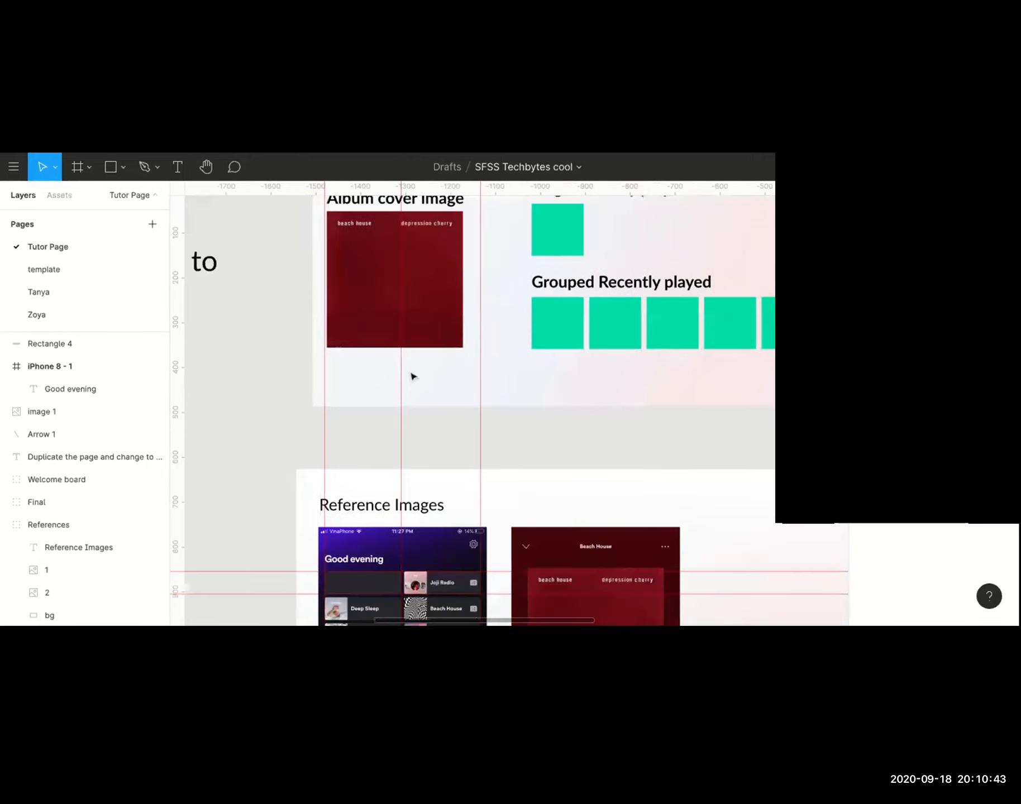
pyautogui.scroll(2, 435, 290)
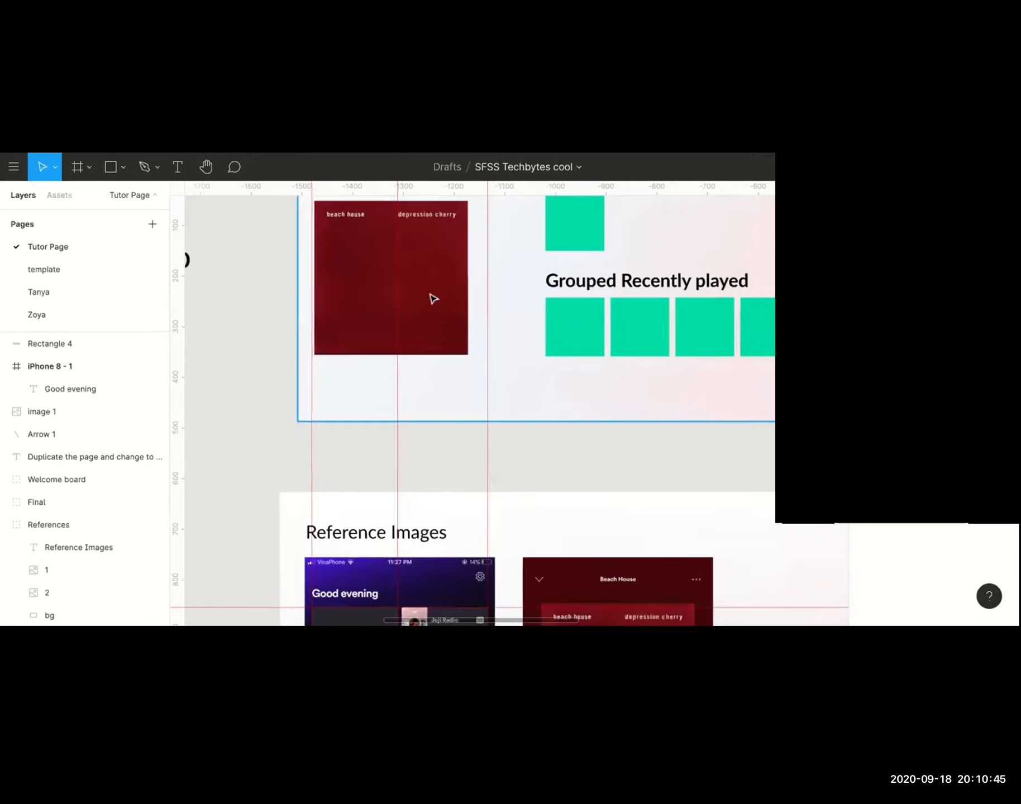
# Move the album cover image out of the Pre-made Assets board onto the blank canvas beside the Reference Images board.
pyautogui.click(434, 296)
pyautogui.scroll(1, 438, 307)
pyautogui.click(441, 313)
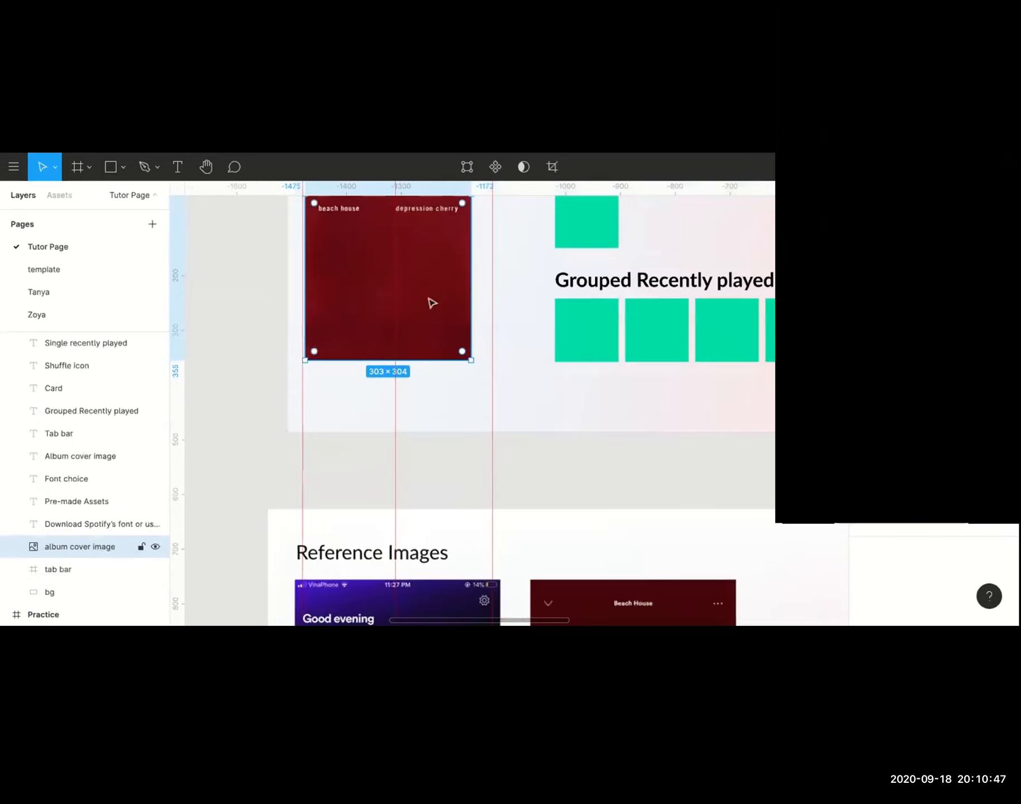
pyautogui.scroll(-1, 474, 315)
pyautogui.scroll(-2, 476, 344)
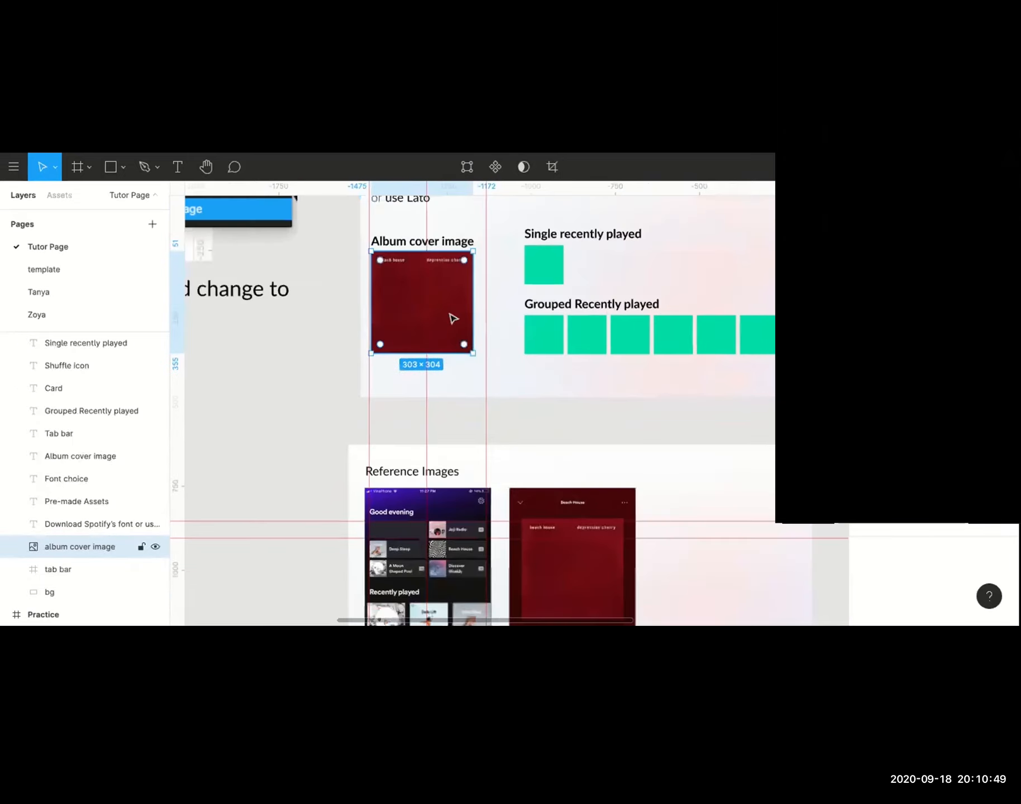
pyautogui.moveTo(456, 320); pyautogui.dragTo(344, 442)
pyautogui.moveTo(324, 375); pyautogui.dragTo(286, 439)
pyautogui.click(292, 415)
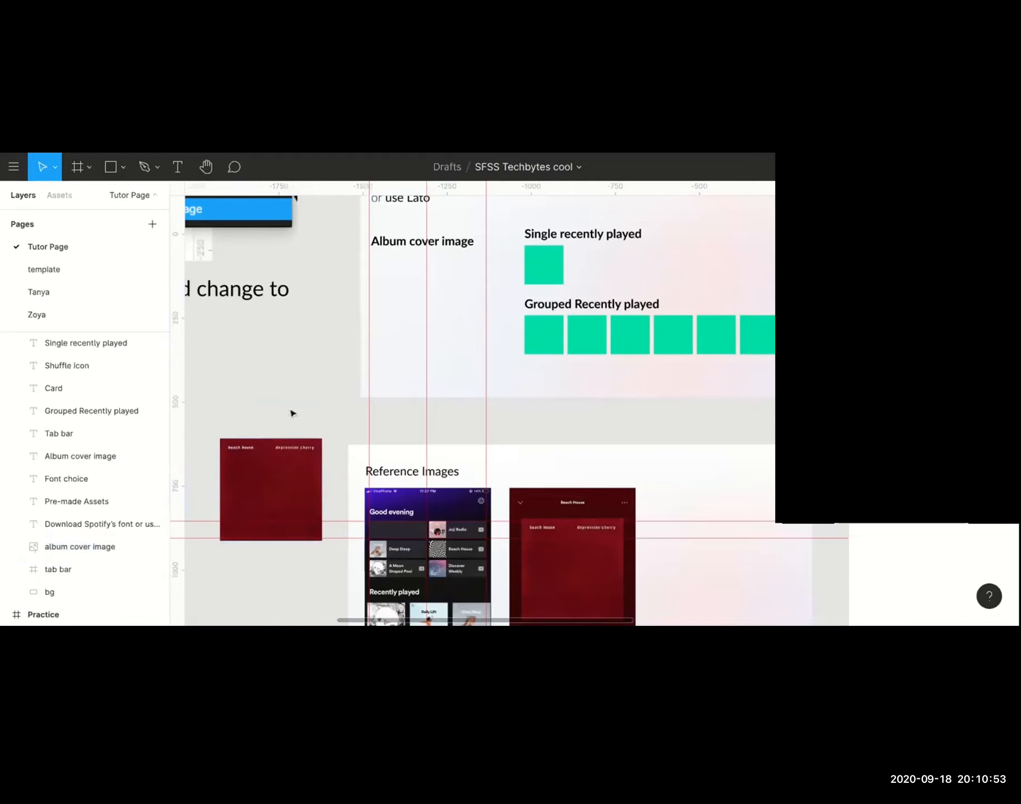
# Move the album cover image closer to the Reference Images board, with its lower edge on the lower horizontal guide.
pyautogui.scroll(-5, 367, 373)
pyautogui.scroll(2, 372, 372)
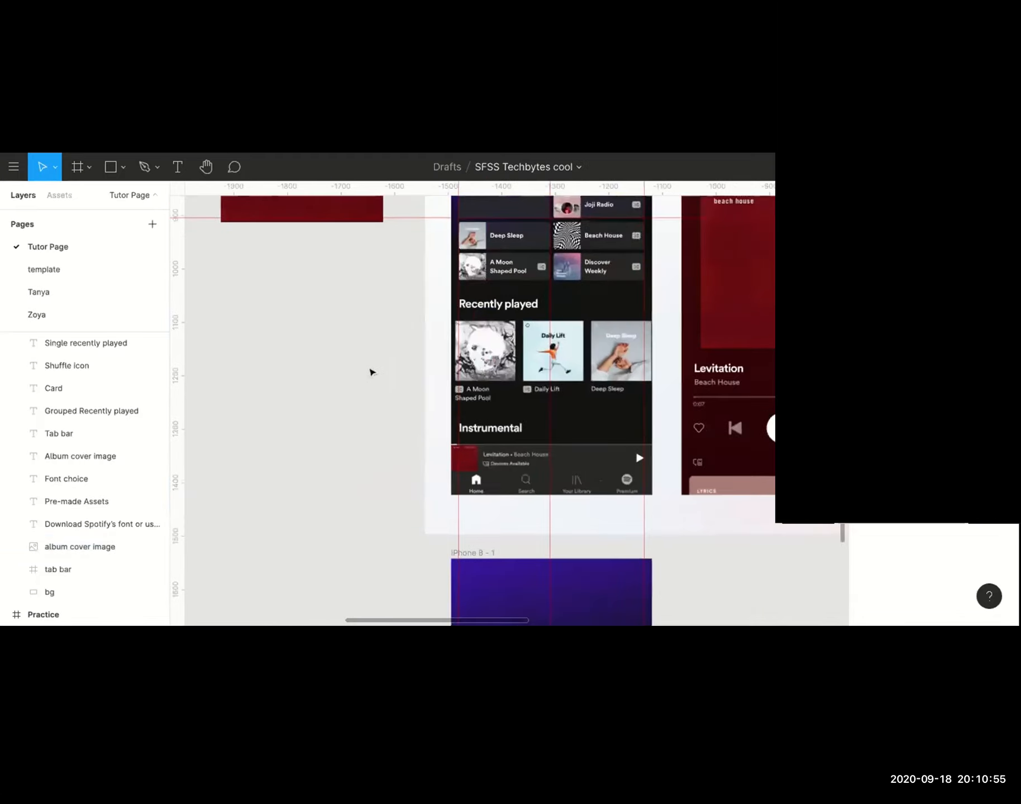
pyautogui.scroll(4, 370, 372)
pyautogui.scroll(1, 357, 357)
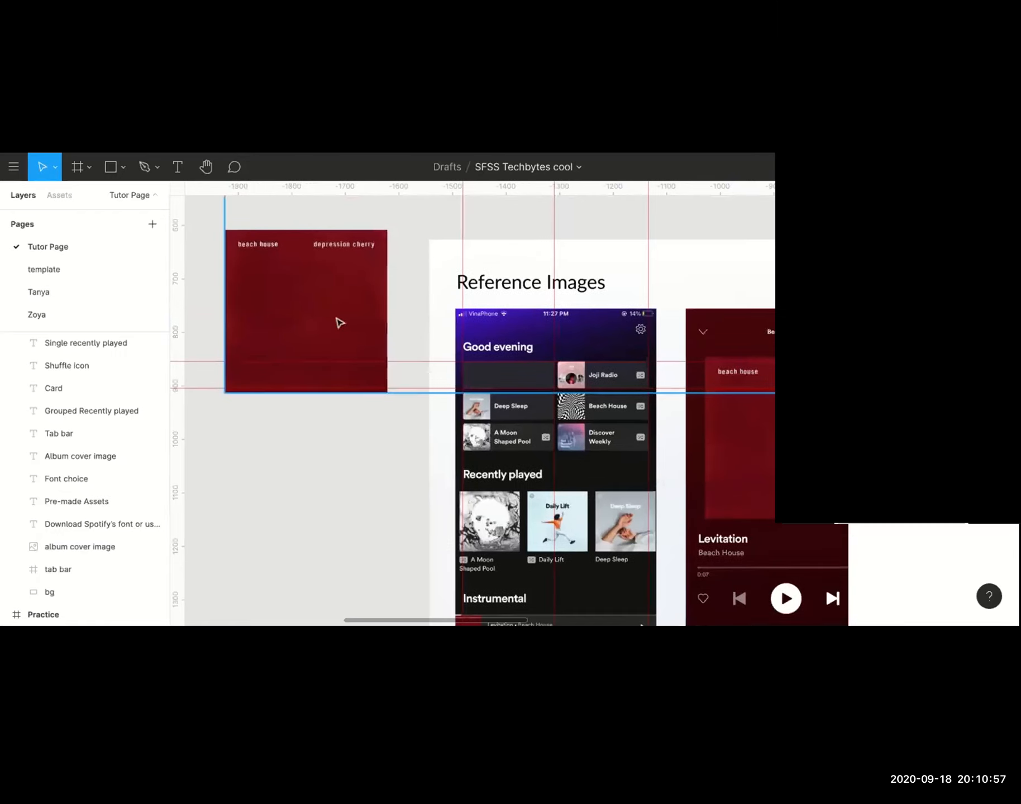
pyautogui.click(328, 319)
pyautogui.moveTo(327, 303); pyautogui.dragTo(337, 279)
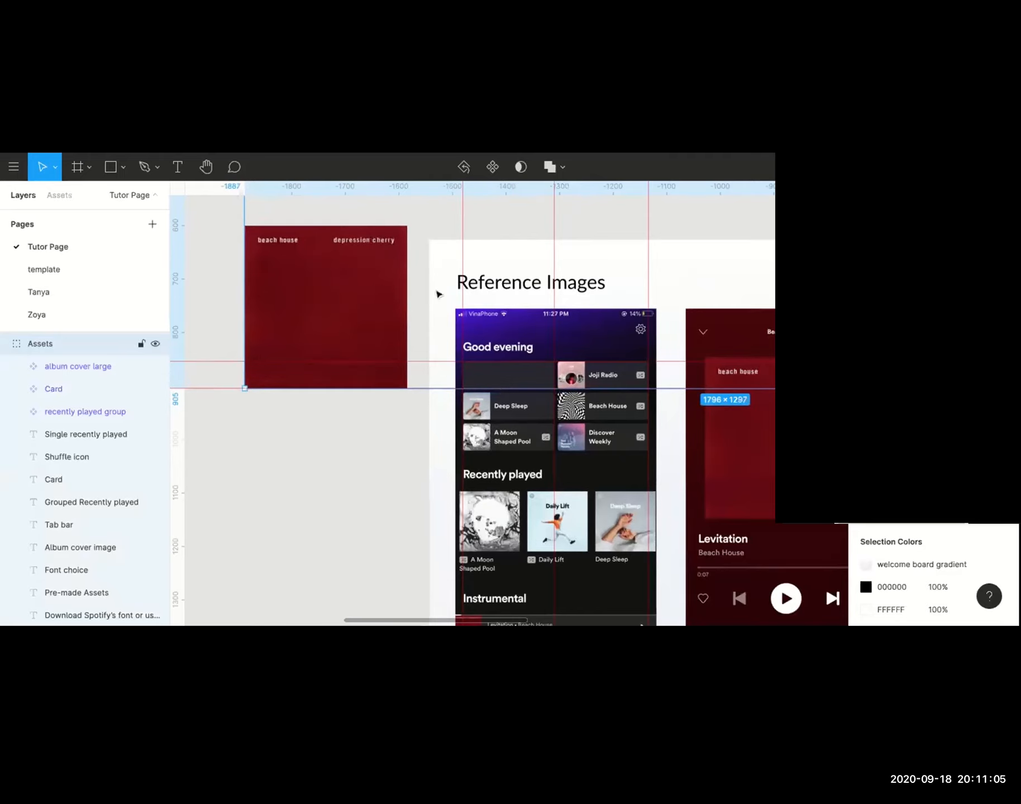
# Examine how the Assets group's selection spans both the moved album cover image and the Pre-made Assets board.
pyautogui.click(390, 288)
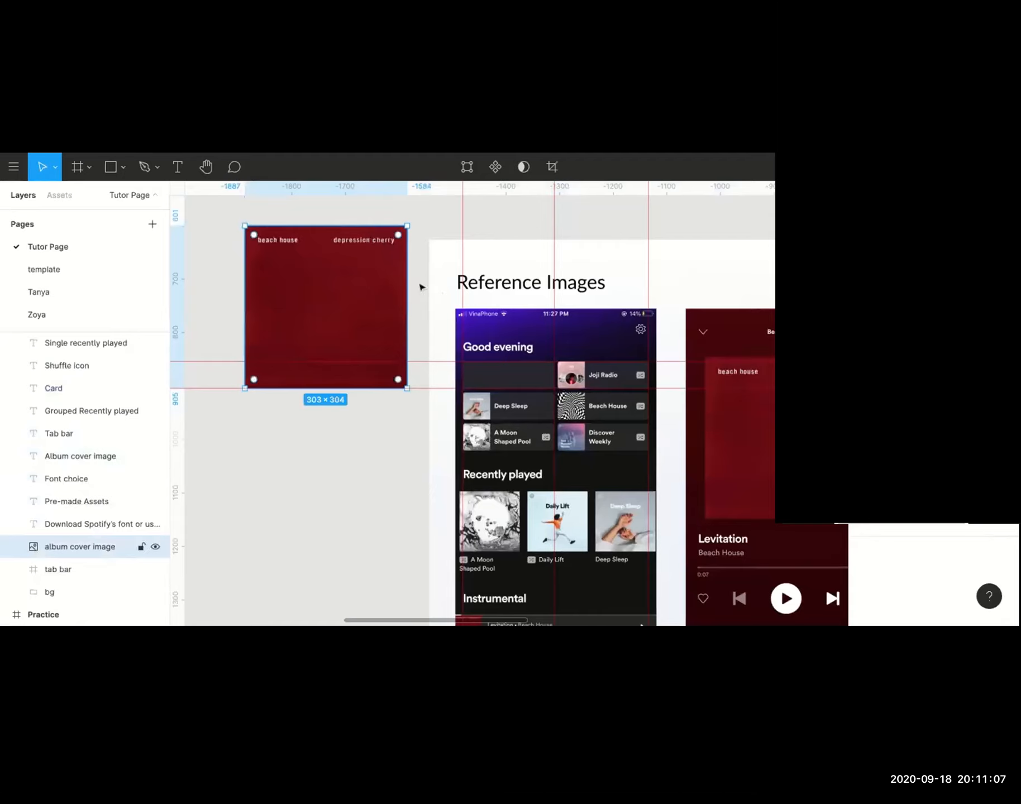
pyautogui.scroll(2, 421, 287)
pyautogui.click(395, 263)
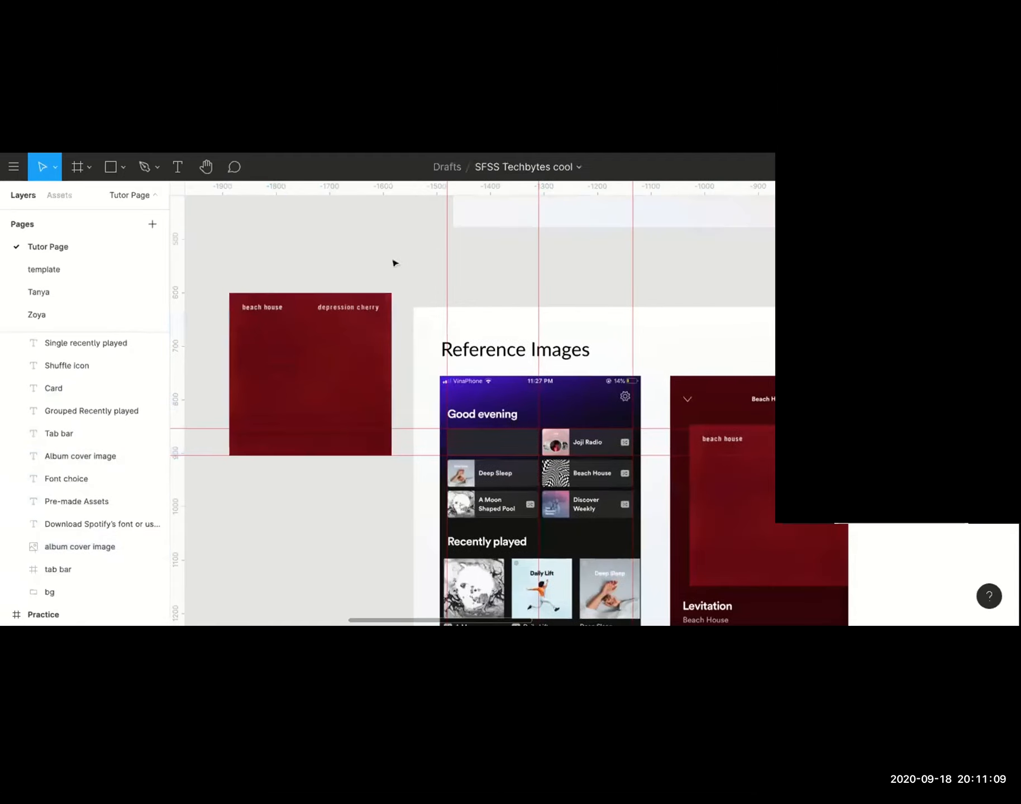
pyautogui.click(367, 349)
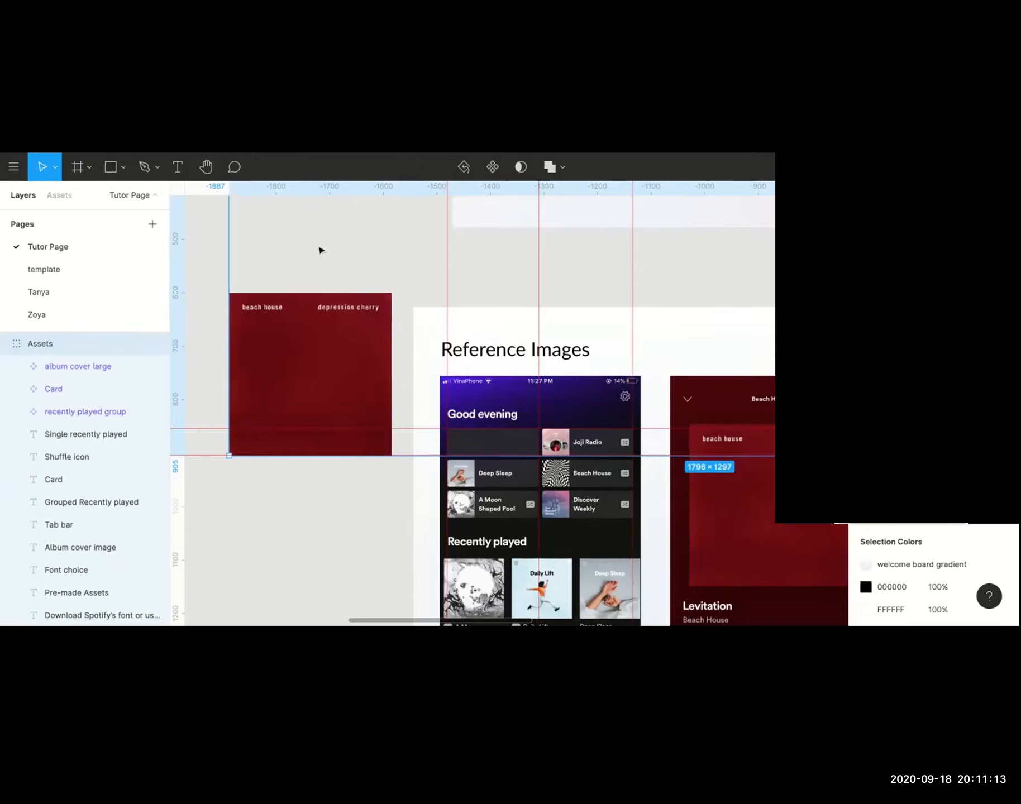
pyautogui.scroll(2, 322, 253)
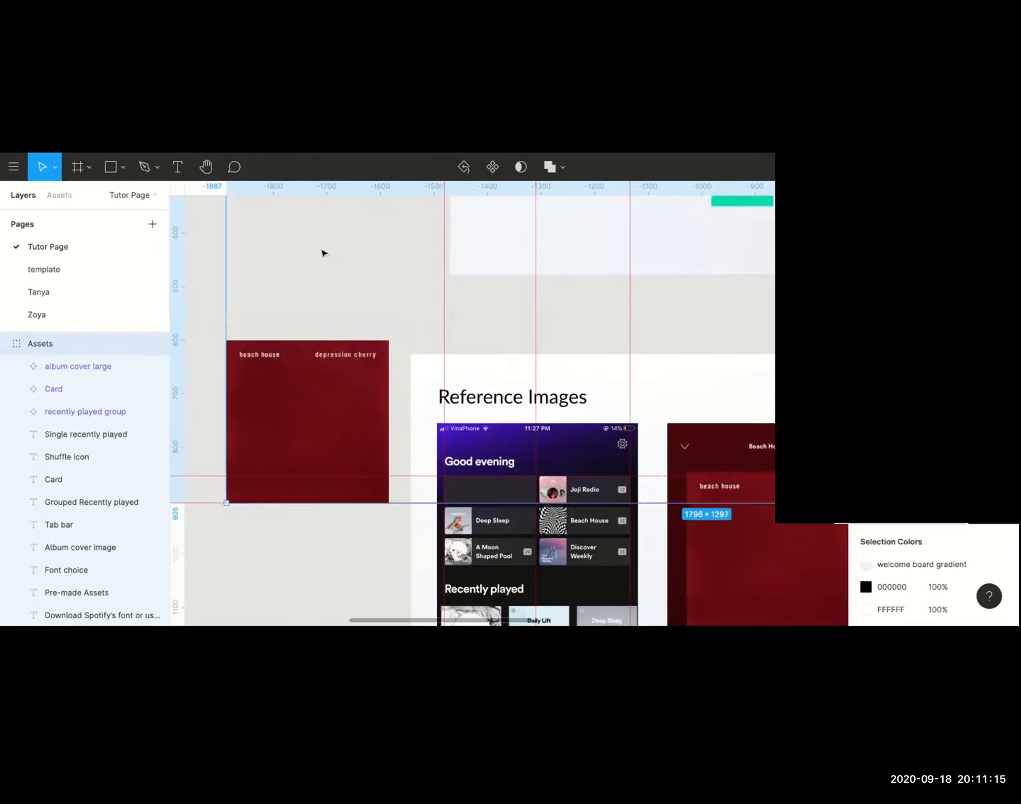
pyautogui.scroll(-5, 330, 256)
pyautogui.scroll(5, 413, 260)
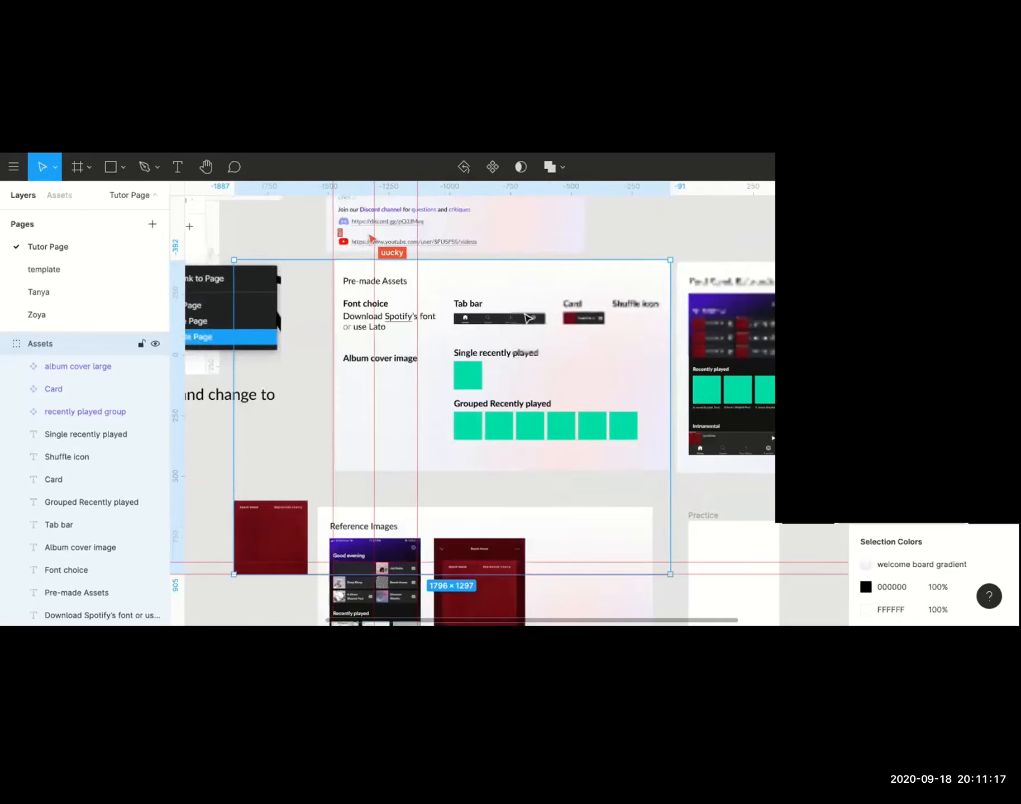
pyautogui.scroll(-4, 258, 435)
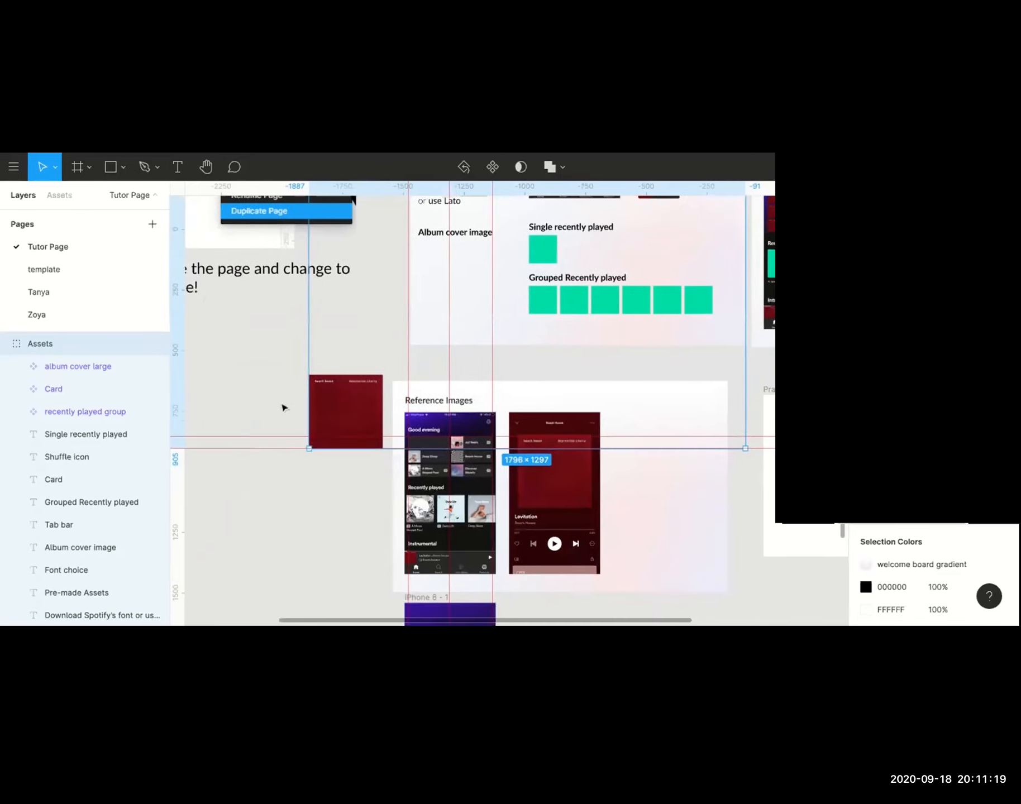
pyautogui.scroll(3, 282, 406)
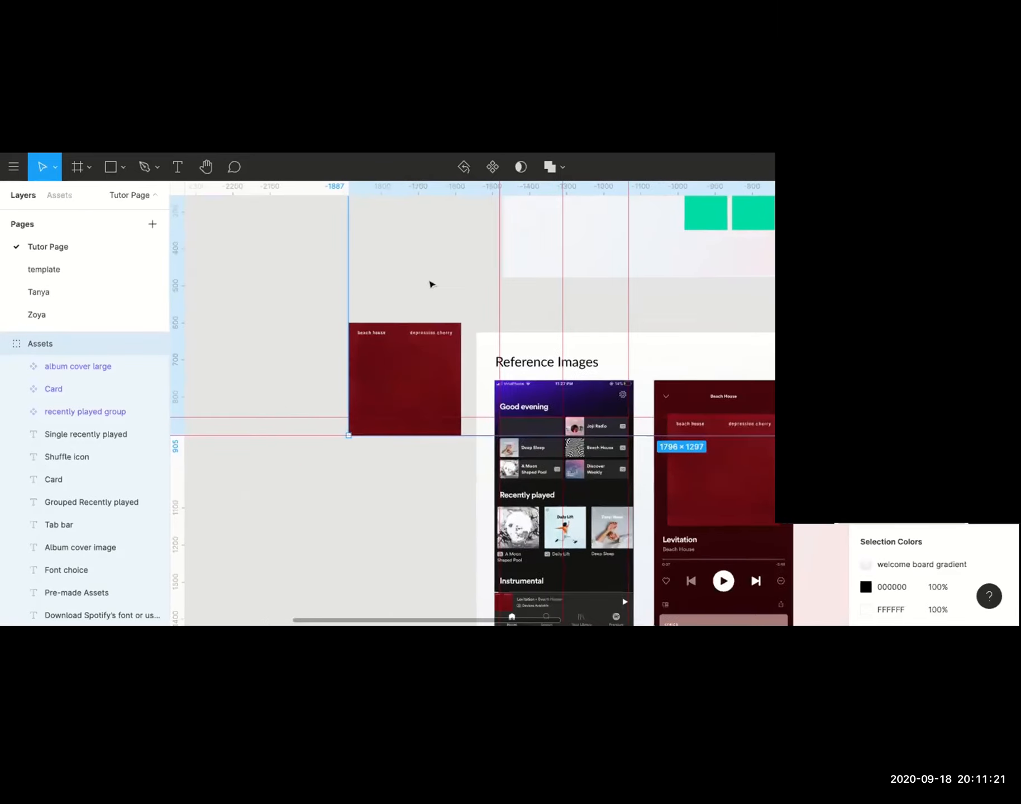
pyautogui.scroll(1, 431, 285)
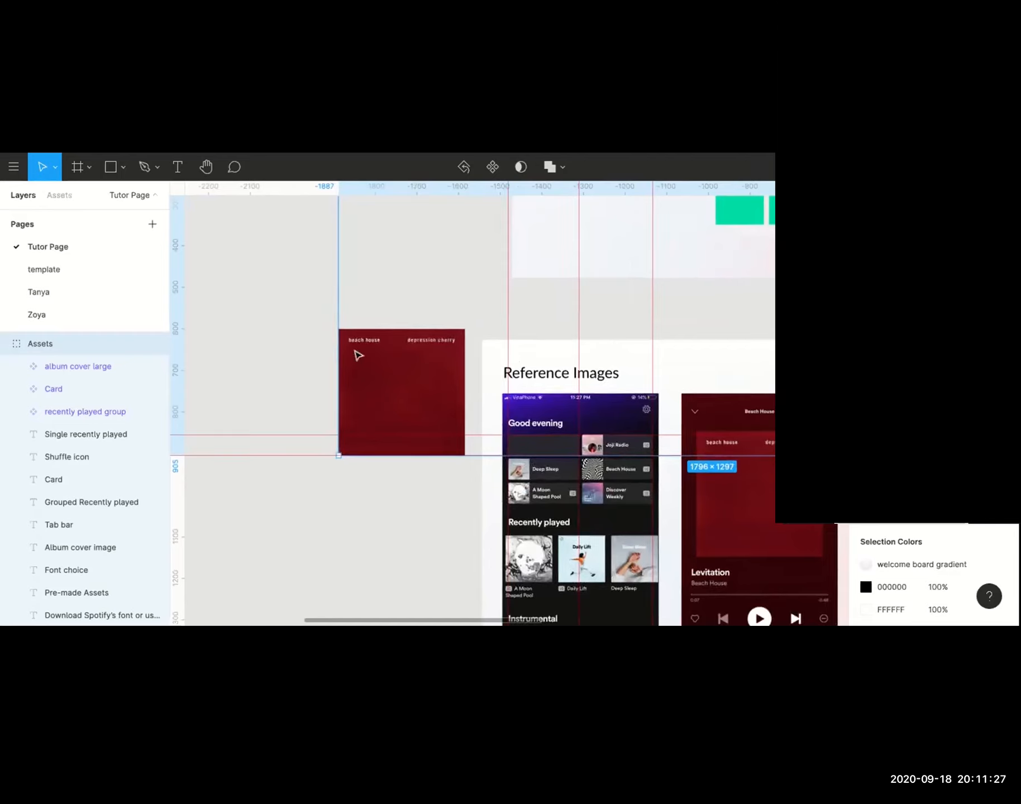
# Ungroup the Assets group that contains the album cover image.
pyautogui.rightClick(394, 370)
pyautogui.moveTo(411, 209)
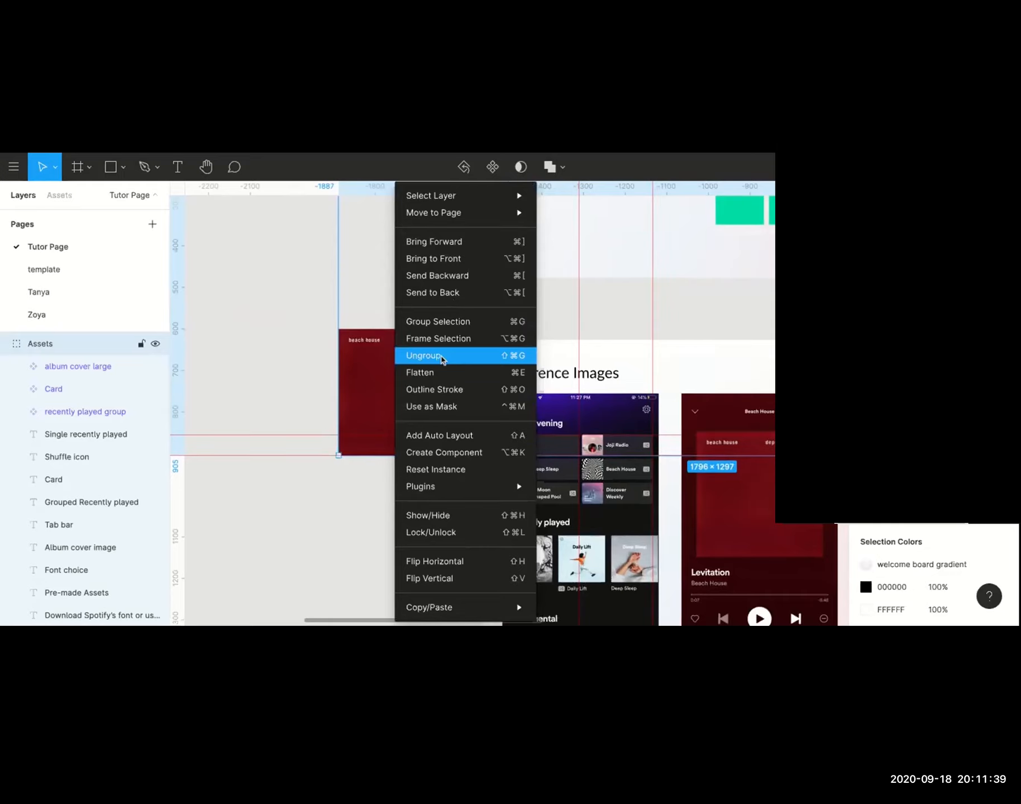
pyautogui.click(423, 356)
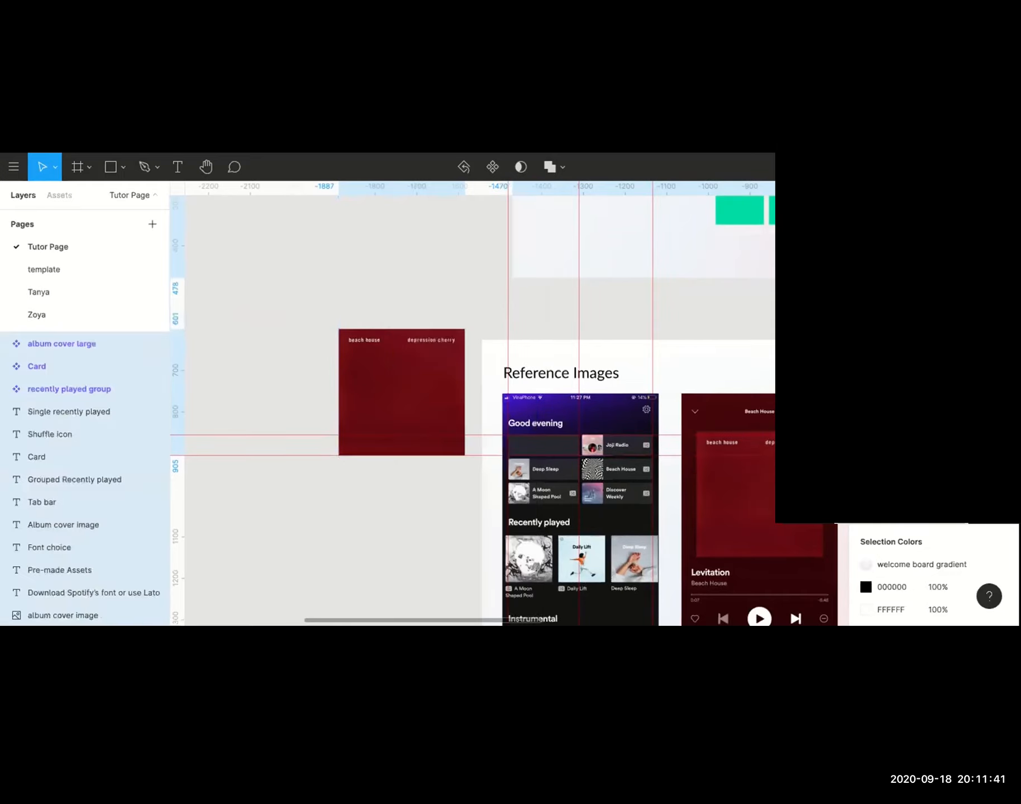
# Reposition the ungrouped album cover image on its own next to the Reference Images board, lower edge on the horizontal guide.
pyautogui.click(426, 400)
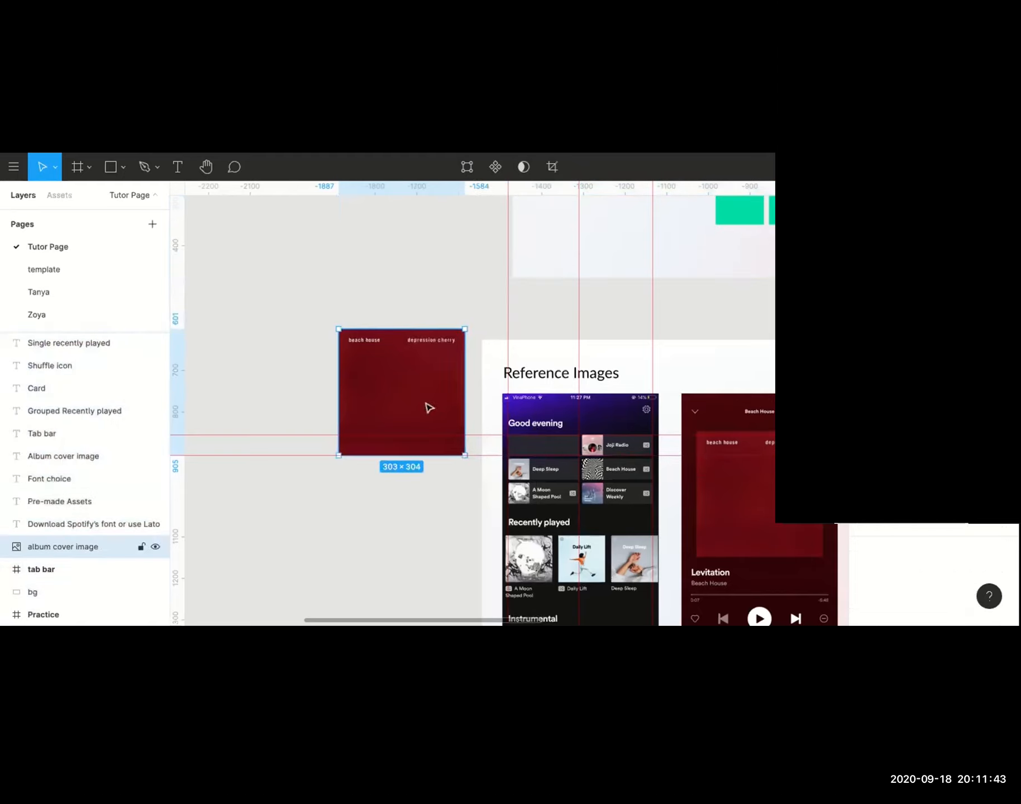
pyautogui.moveTo(391, 391); pyautogui.dragTo(322, 440)
pyautogui.hotkey('ctrl', 'z')
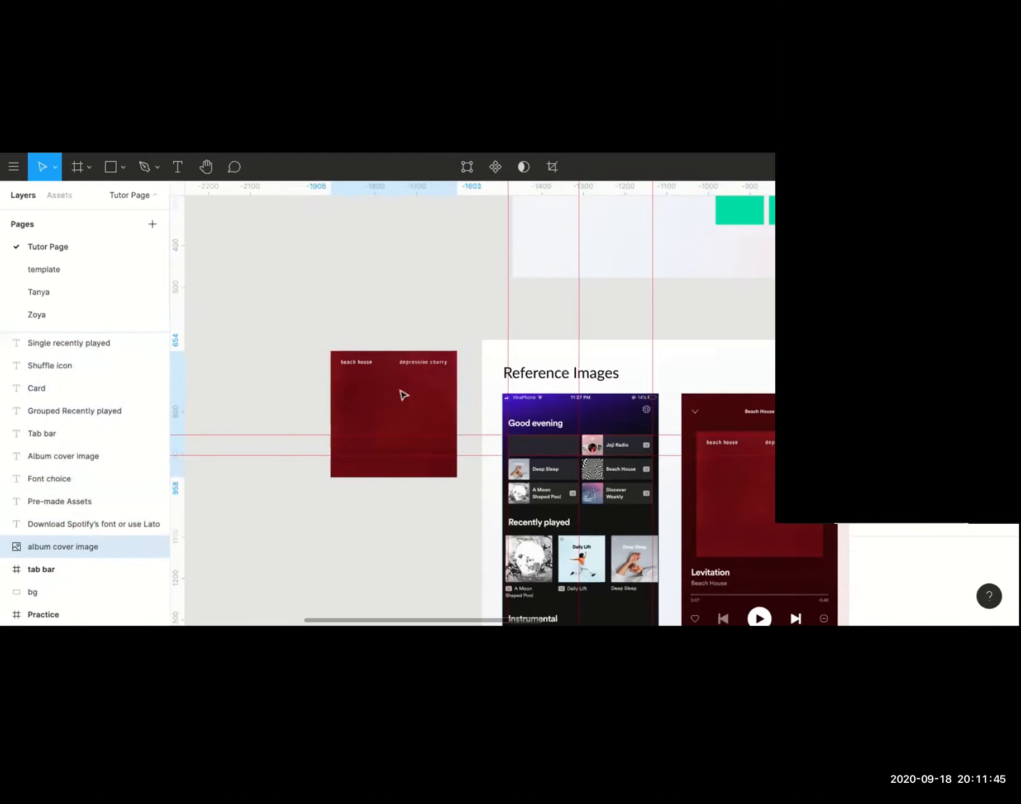
pyautogui.click(293, 364)
pyautogui.scroll(3, 295, 370)
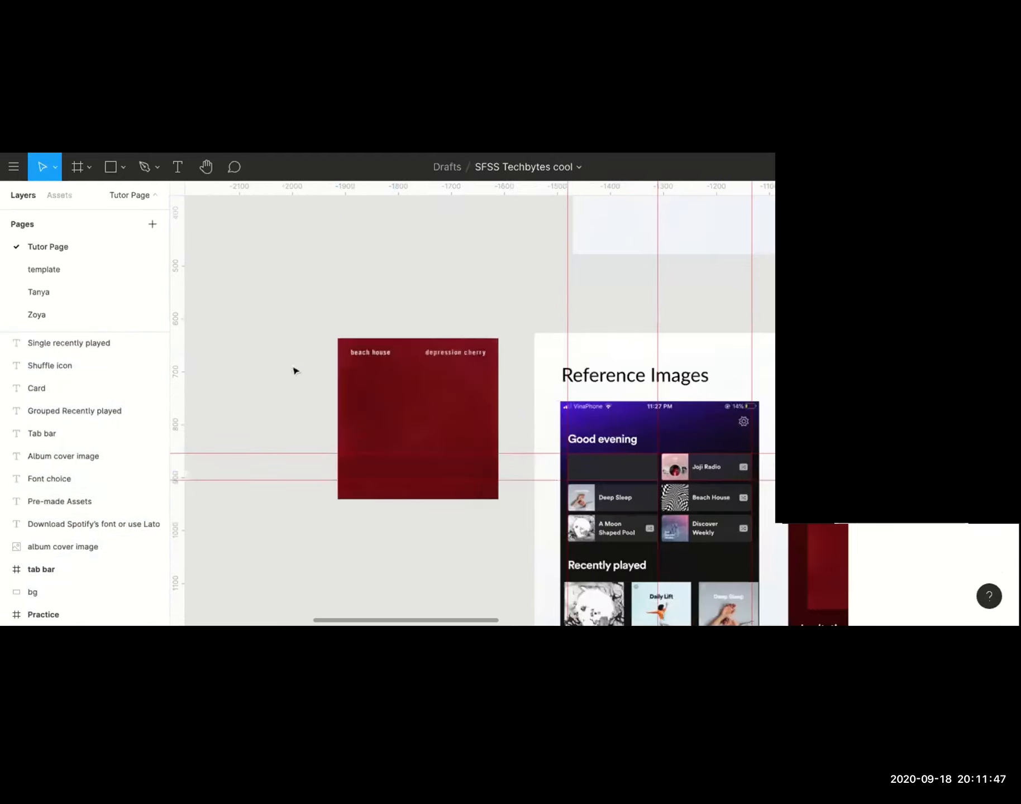
pyautogui.click(393, 369)
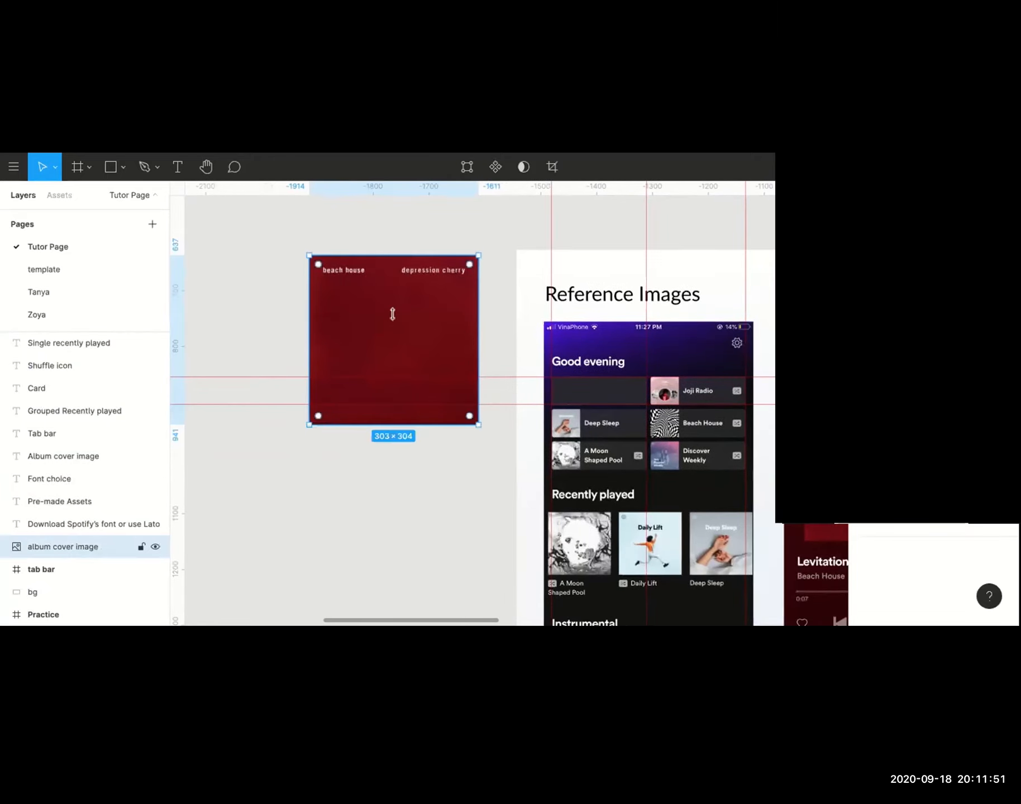
pyautogui.moveTo(415, 334); pyautogui.dragTo(418, 314)
pyautogui.click(251, 333)
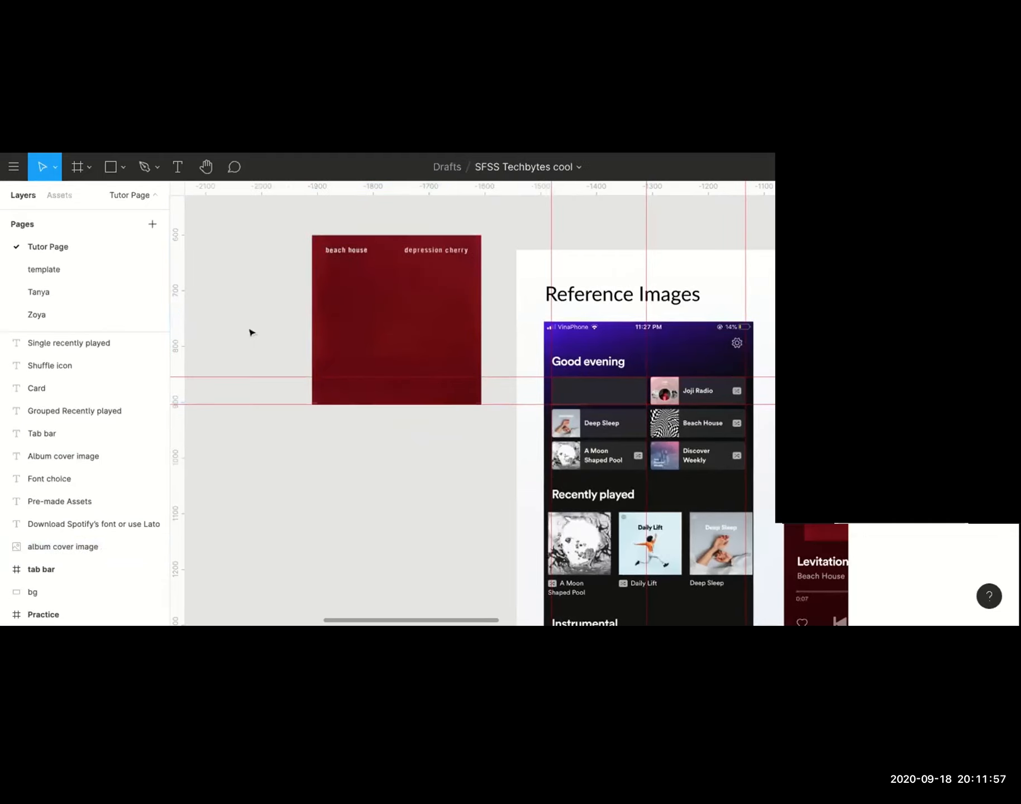
pyautogui.click(360, 293)
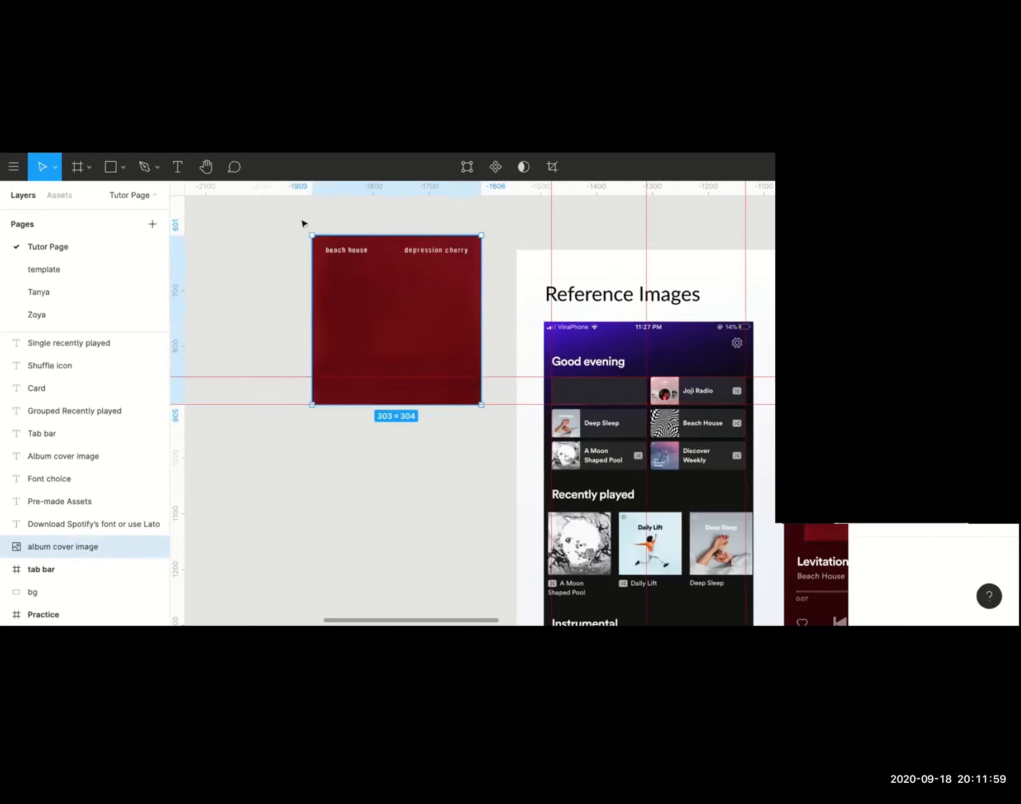
pyautogui.moveTo(311, 231)
pyautogui.click(57, 168)
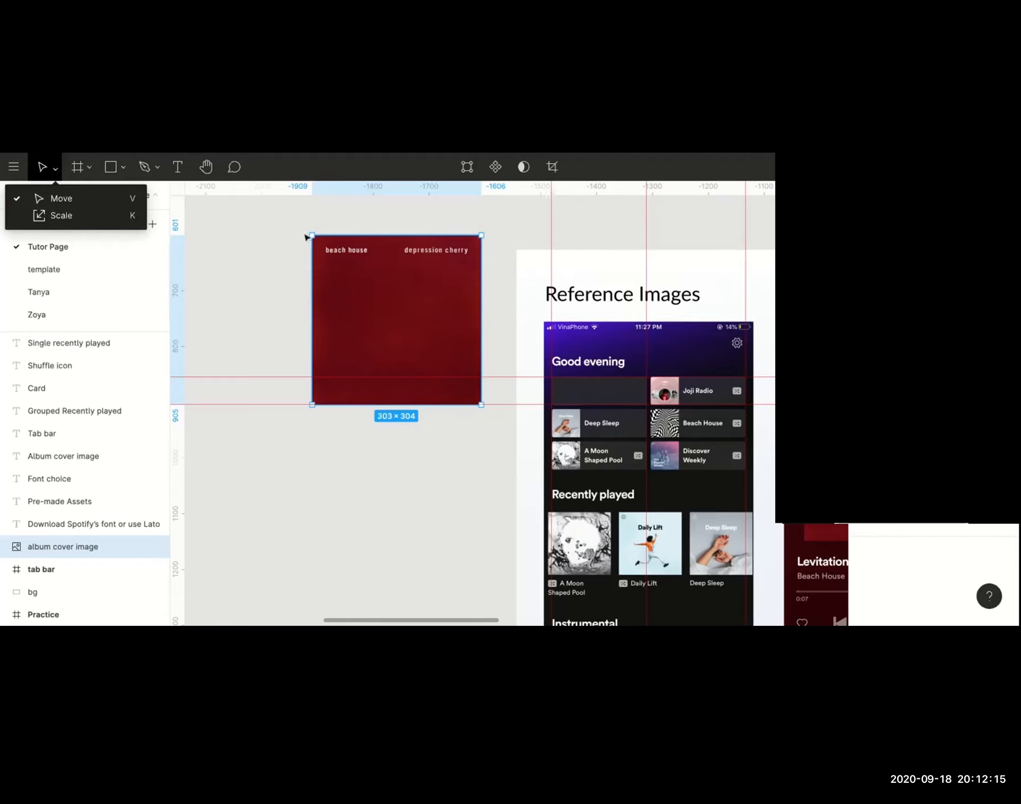
pyautogui.click(293, 227)
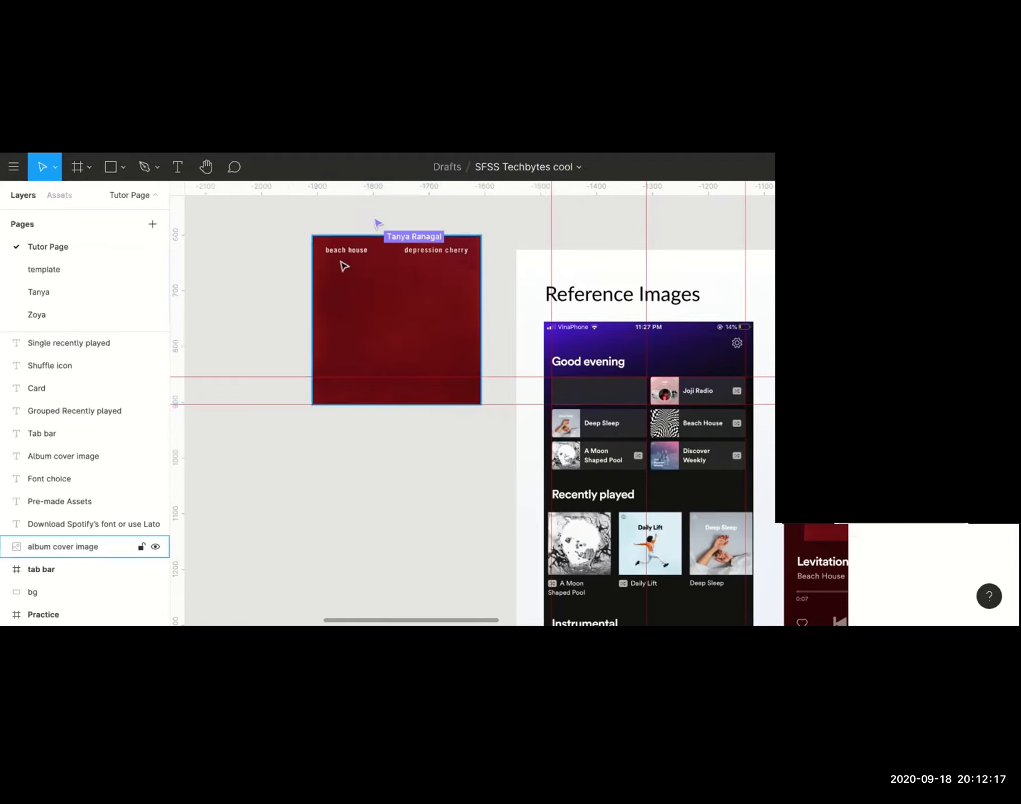
pyautogui.click(338, 268)
pyautogui.doubleClick(312, 236)
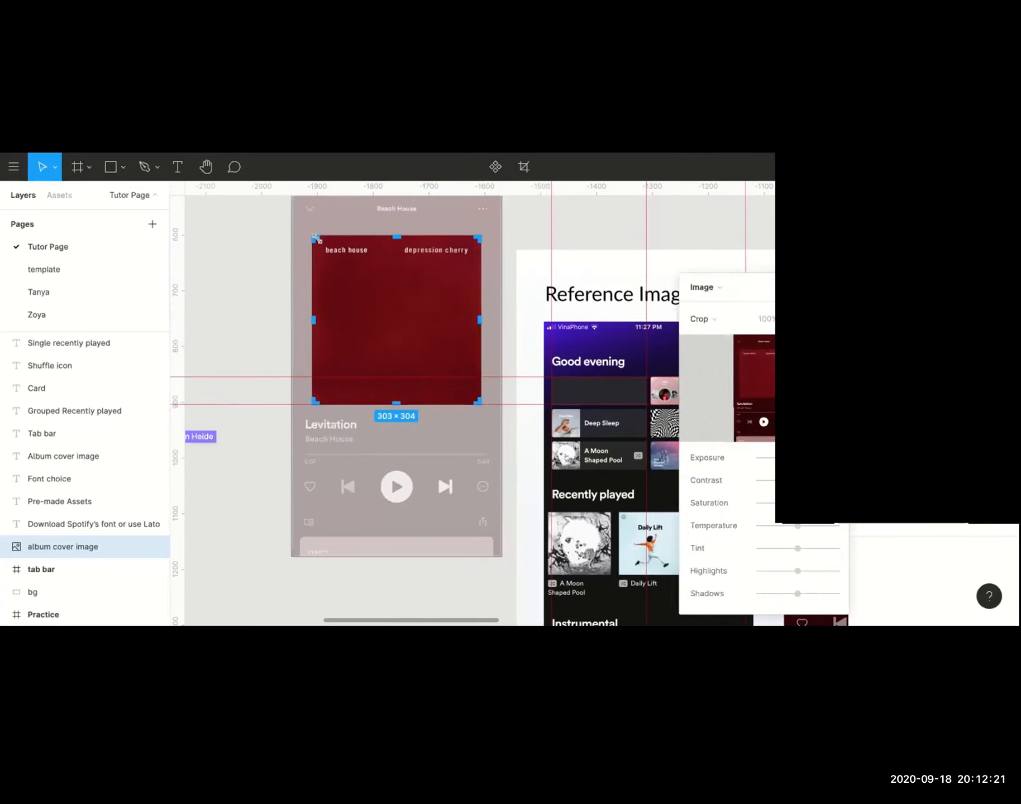
pyautogui.press('Escape')
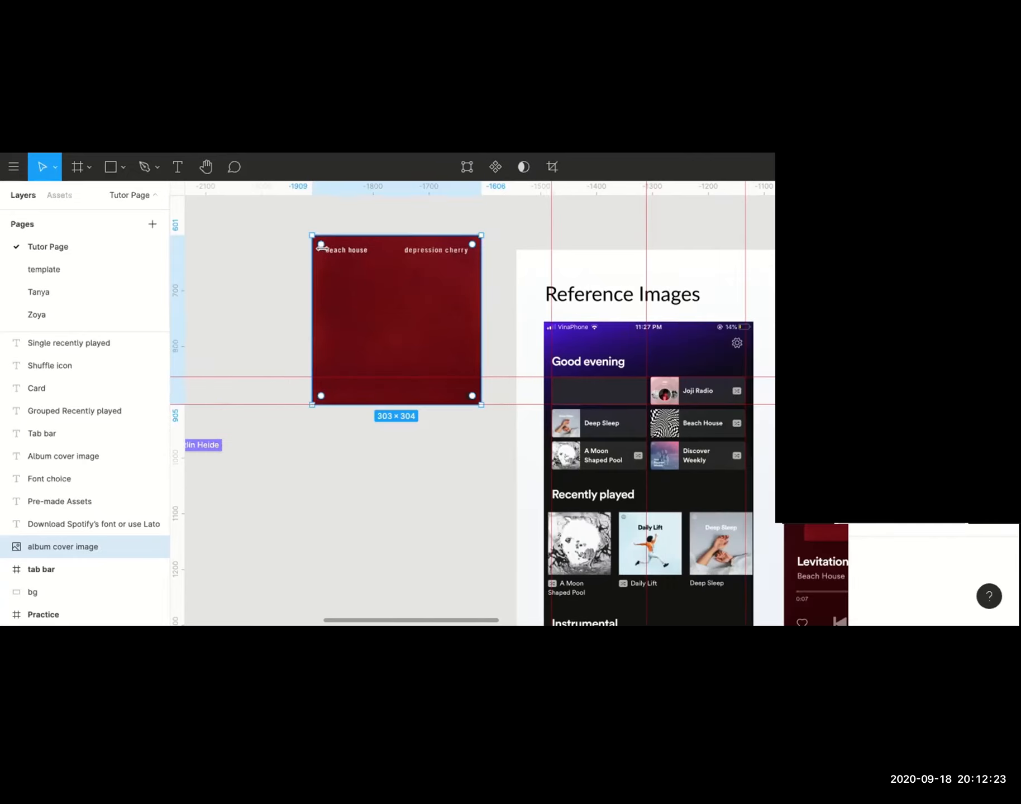
# Scale the album cover image down to 49 × 49 so it sits between the two horizontal guides.
pyautogui.moveTo(311, 235); pyautogui.dragTo(454, 377)
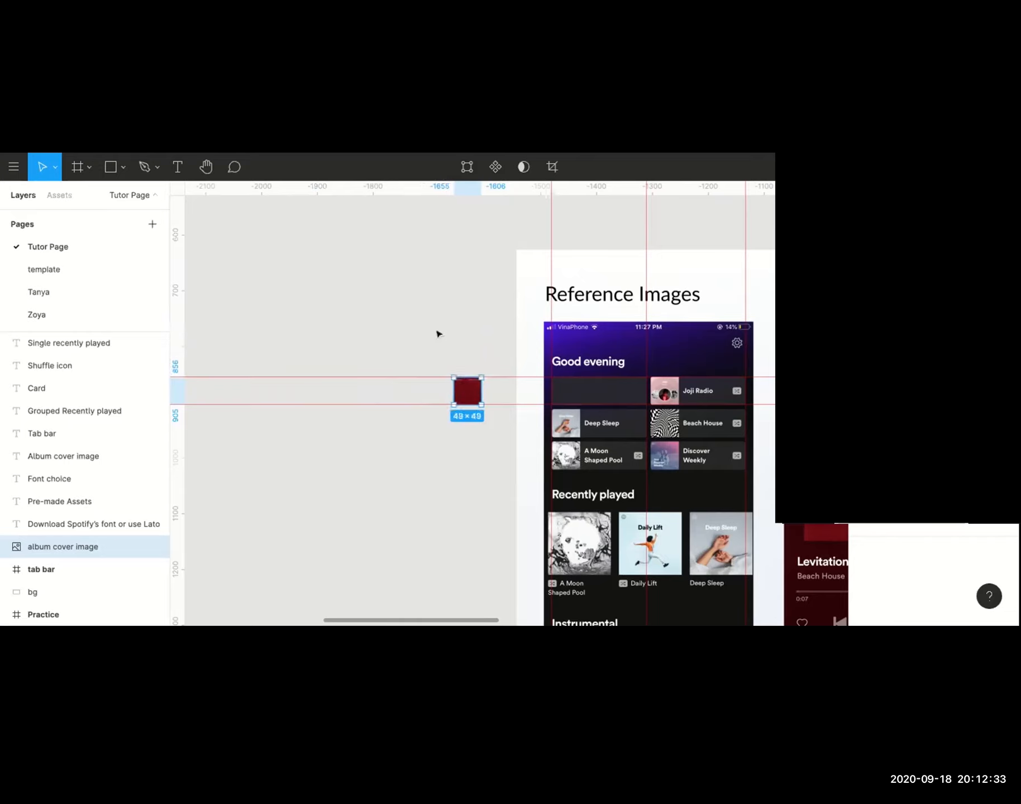
pyautogui.click(439, 334)
pyautogui.scroll(5, 438, 334)
pyautogui.scroll(-2, 439, 334)
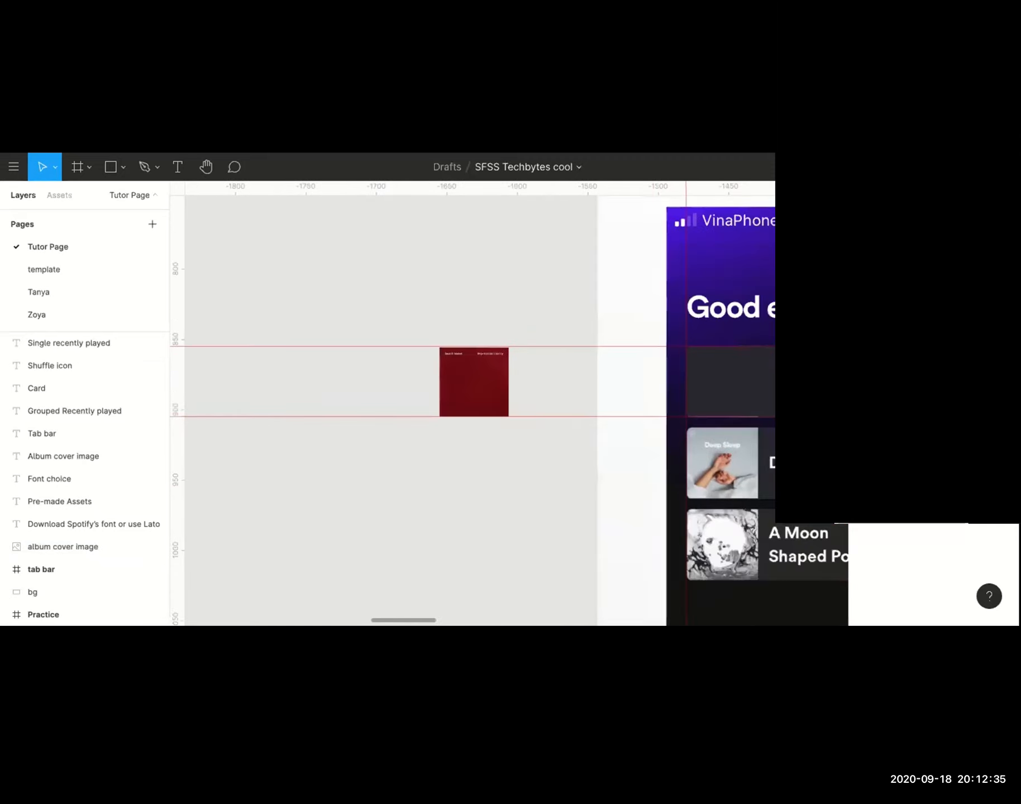
pyautogui.scroll(-2, 484, 358)
pyautogui.hscroll(1, 484, 358)
# Enlarge the album cover image slightly to 52 × 50 so its height fills the space between the horizontal guides.
pyautogui.click(474, 378)
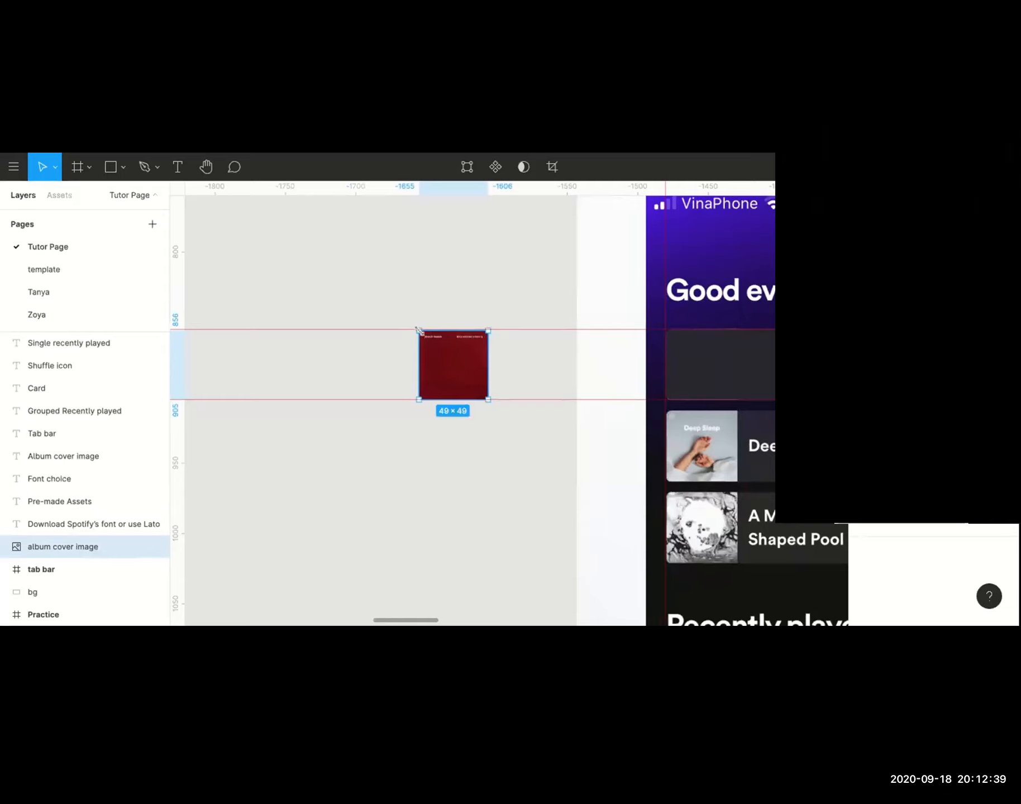
pyautogui.moveTo(420, 330); pyautogui.dragTo(415, 329)
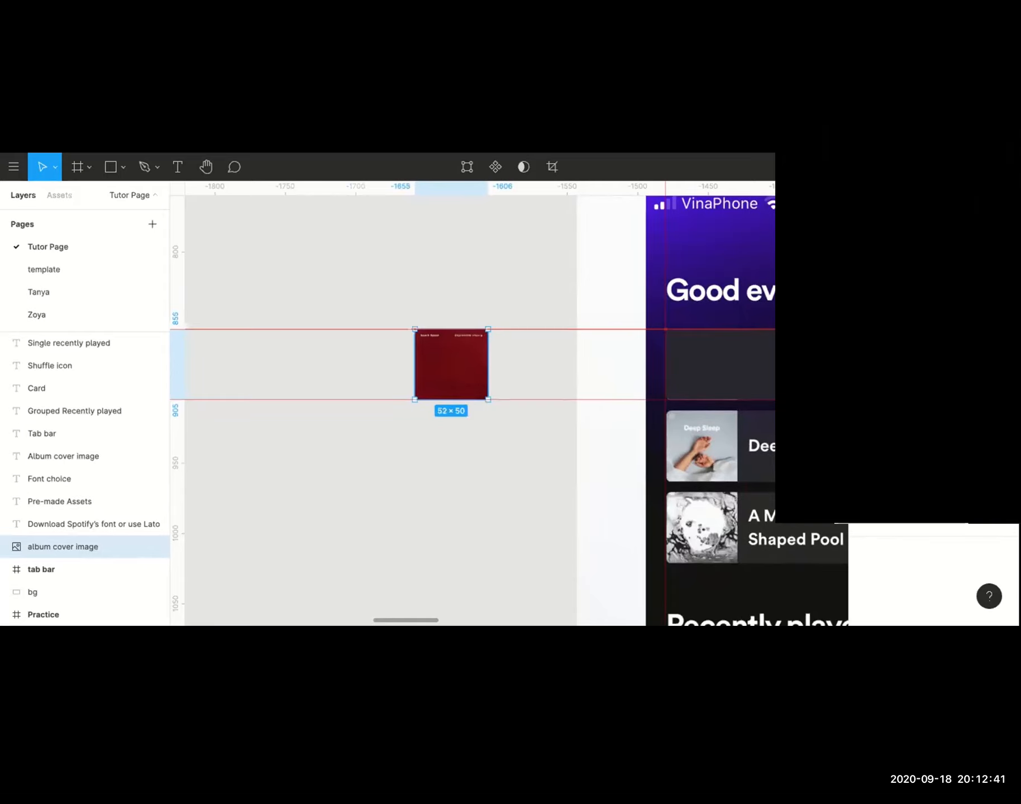
pyautogui.click(480, 330)
pyautogui.scroll(-3, 490, 307)
pyautogui.hscroll(2, 491, 309)
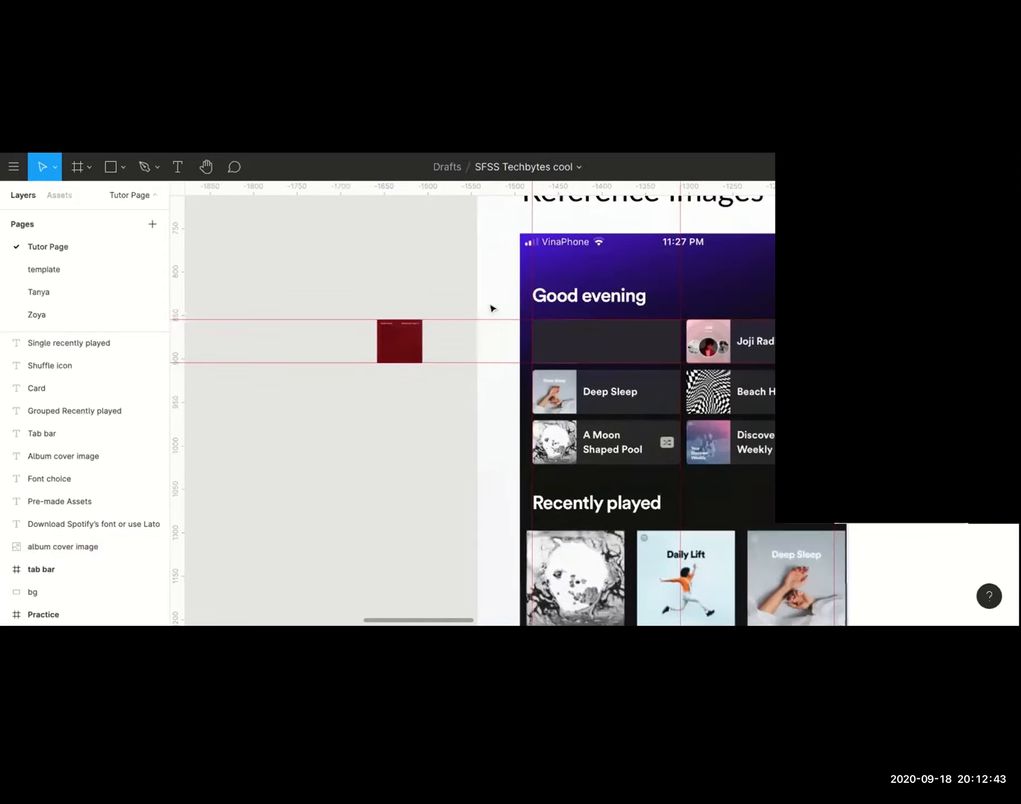
pyautogui.hscroll(2, 491, 308)
pyautogui.scroll(-1, 506, 321)
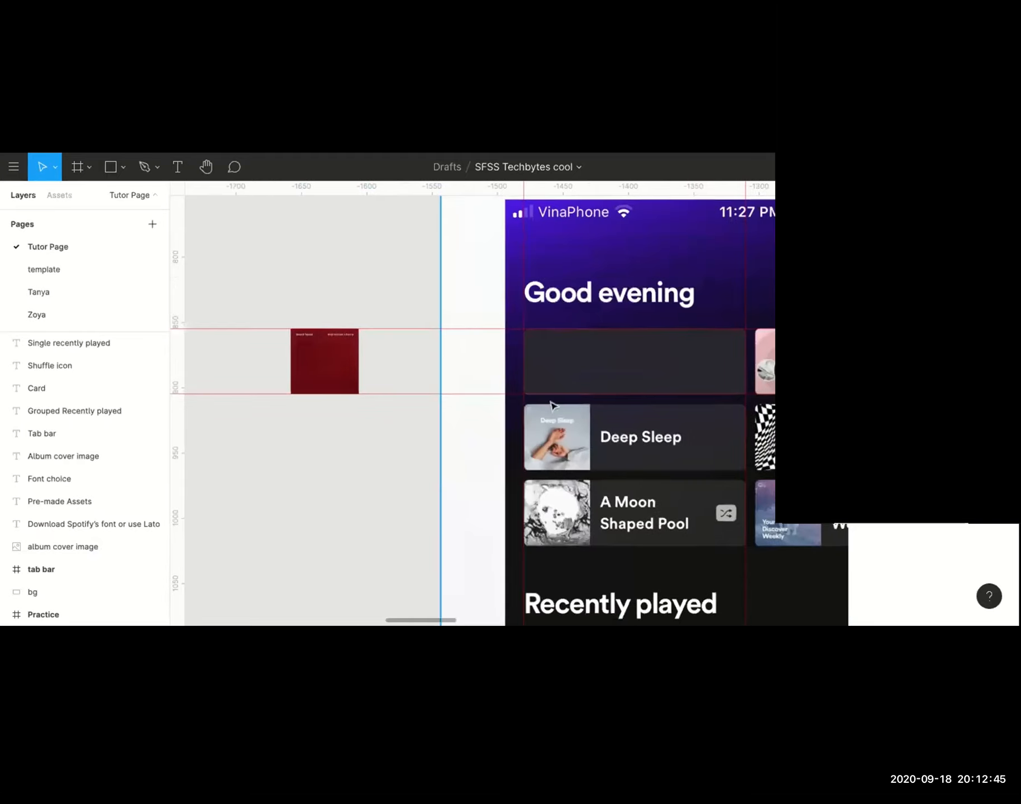
pyautogui.moveTo(178, 288); pyautogui.dragTo(347, 288)
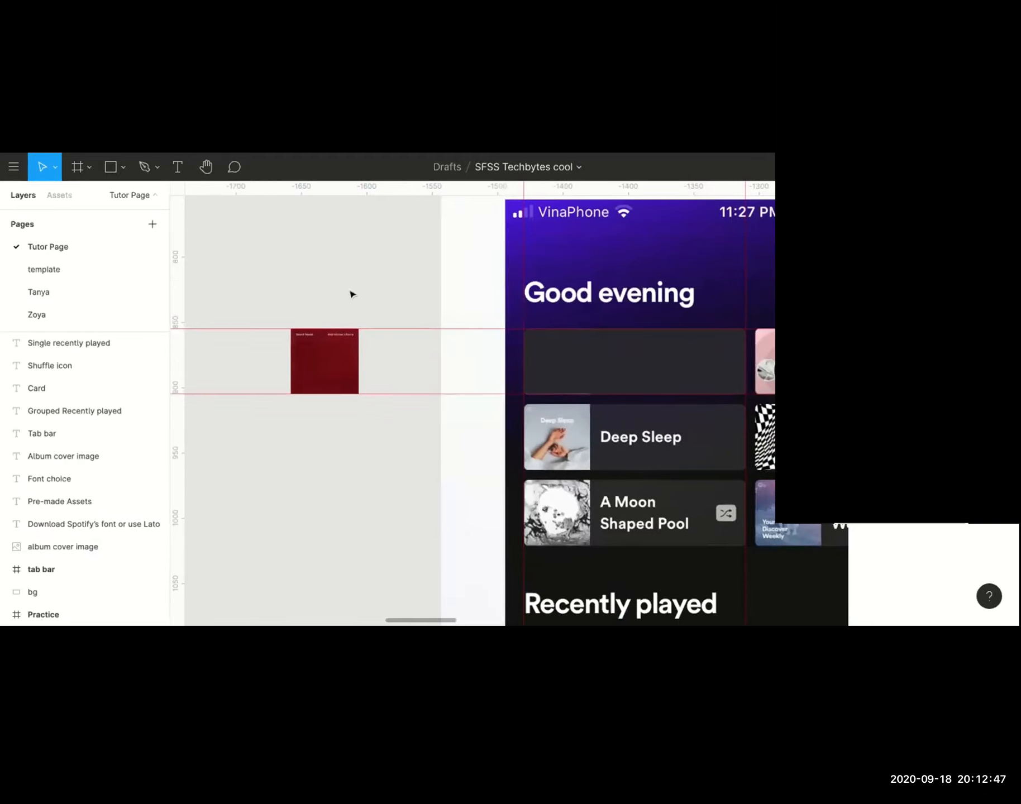
pyautogui.scroll(2, 358, 297)
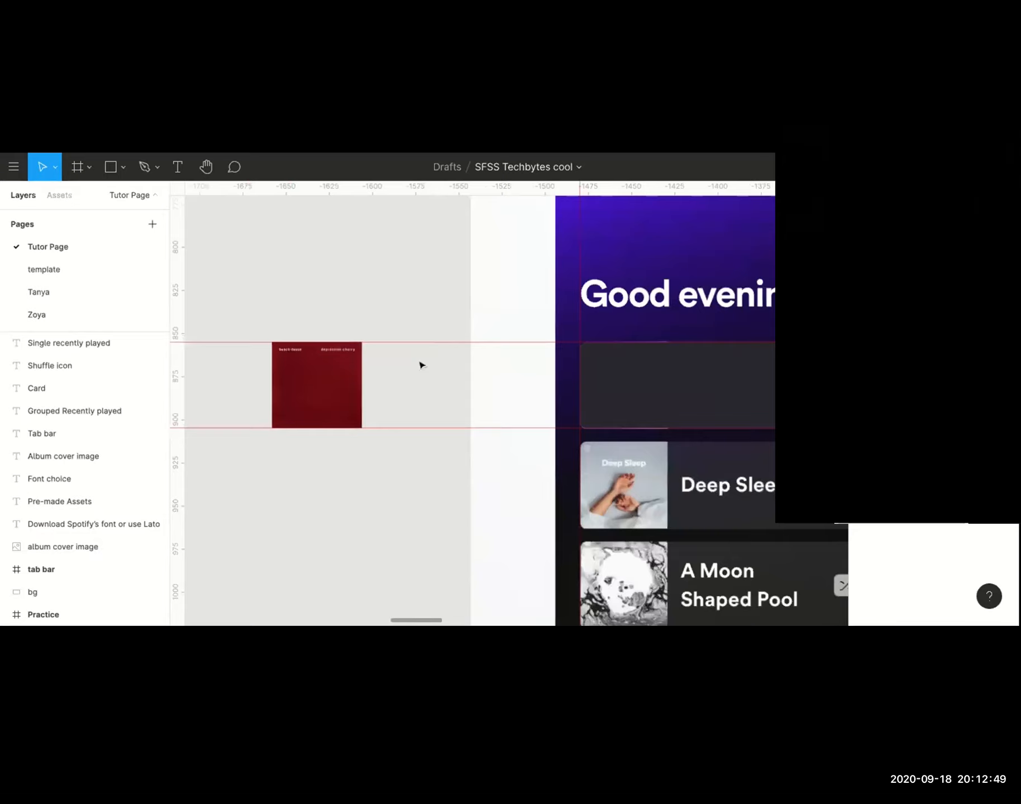
# Shift the album cover image horizontally away from the Reference Images board to x -1695, keeping it between the guides.
pyautogui.hscroll(-2, 391, 358)
pyautogui.scroll(-1, 391, 358)
pyautogui.click(361, 347)
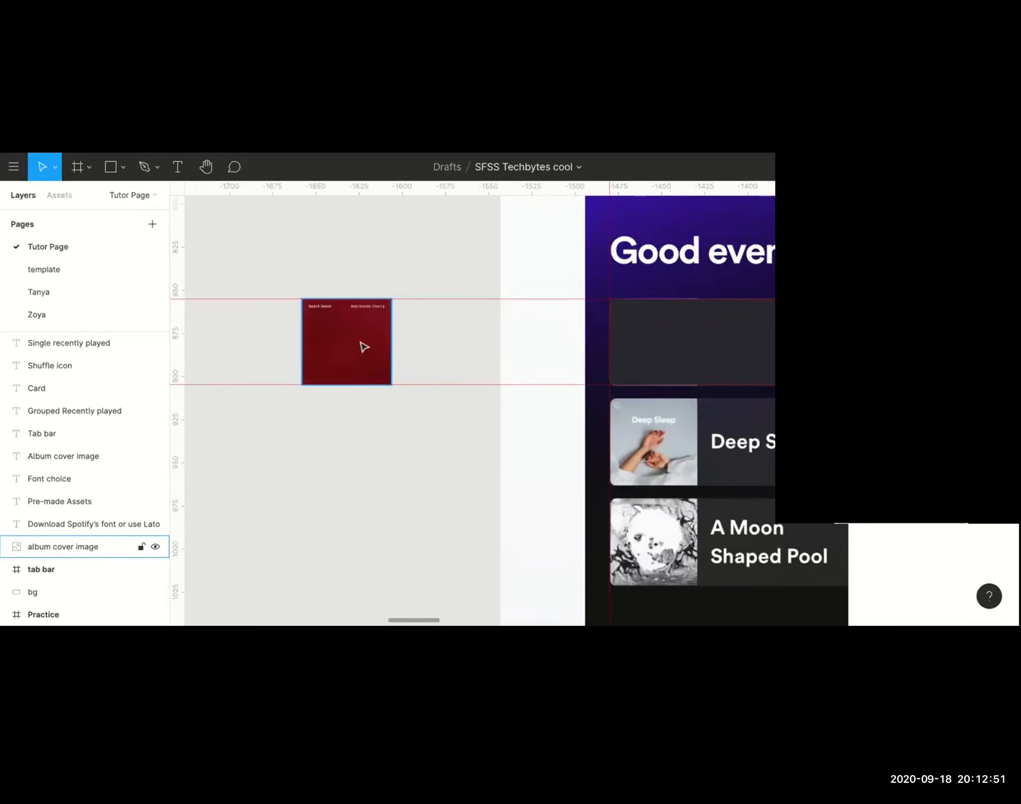
pyautogui.hotkey('shift', 'Left')
pyautogui.hotkey('shift', 'Left')
pyautogui.hotkey('shift', 'Left')
pyautogui.hotkey('shift', 'Left')
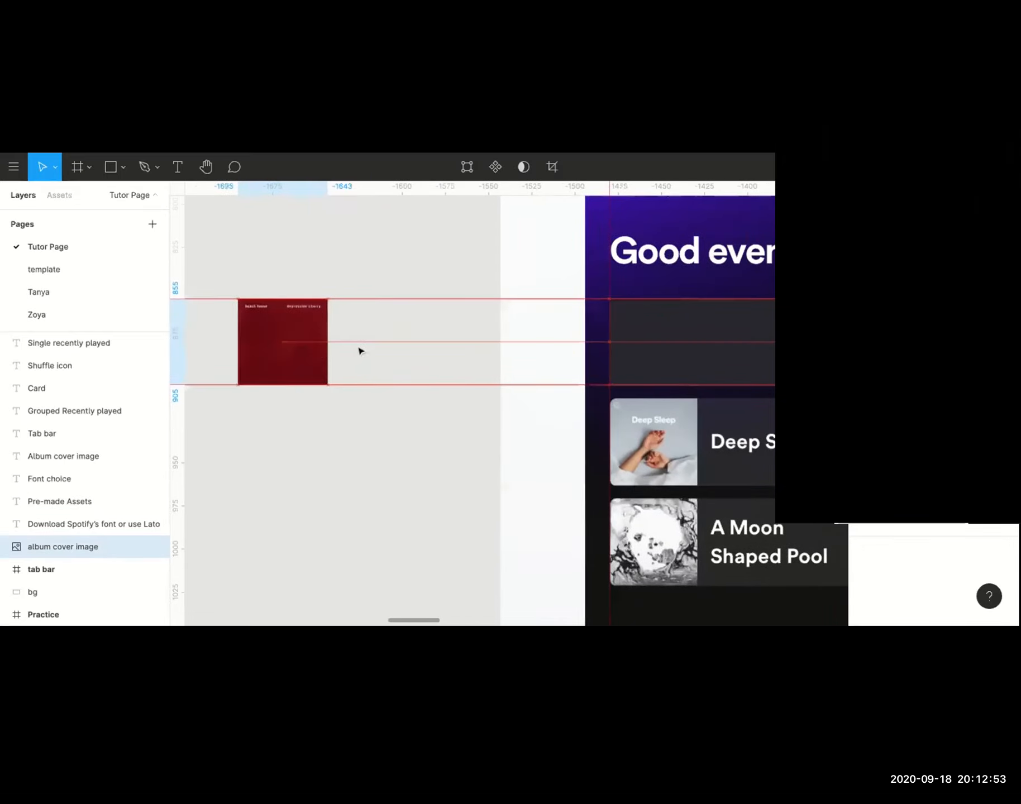
pyautogui.click(366, 280)
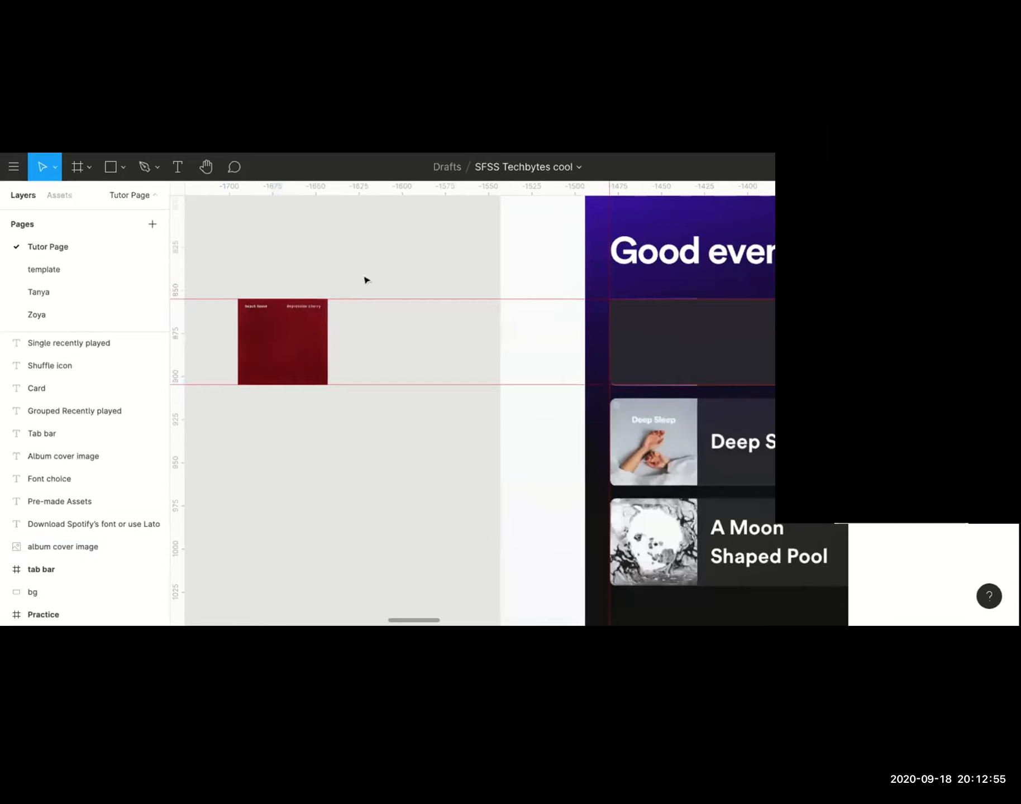
# Draw a grey square between the album cover image and the Reference Images board, with its upper edge on the upper horizontal guide.
pyautogui.hscroll(2, 366, 279)
pyautogui.scroll(1, 366, 280)
pyautogui.hscroll(-1, 367, 280)
pyautogui.scroll(-1, 366, 279)
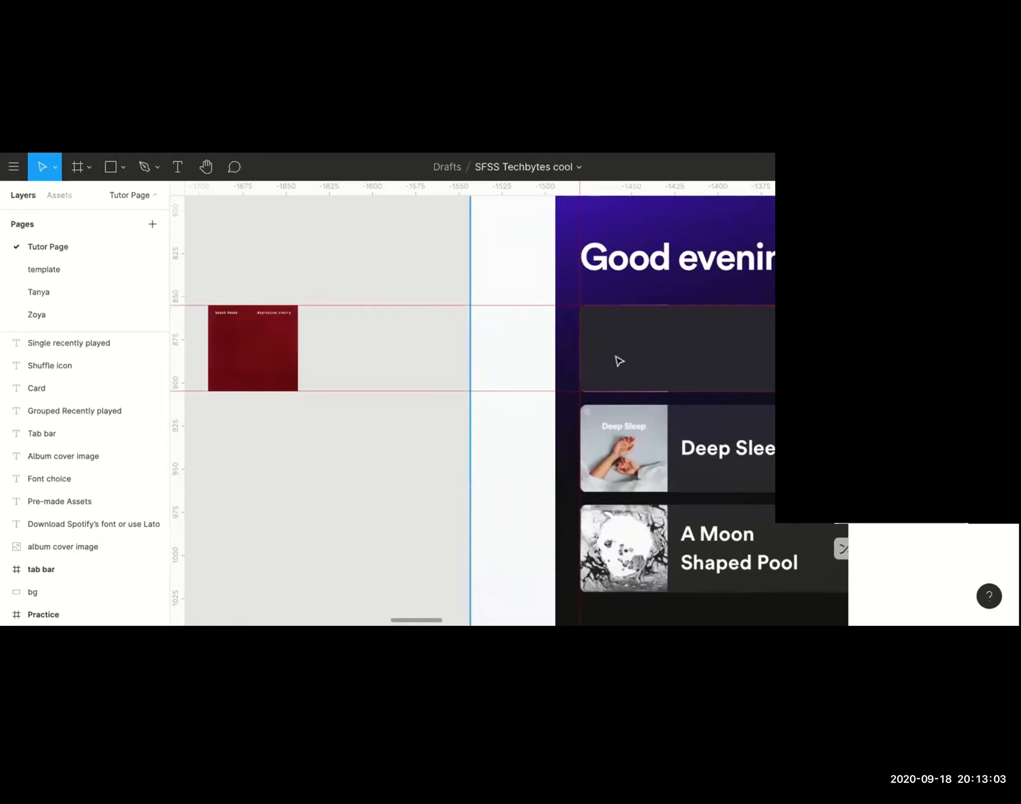
pyautogui.click(109, 173)
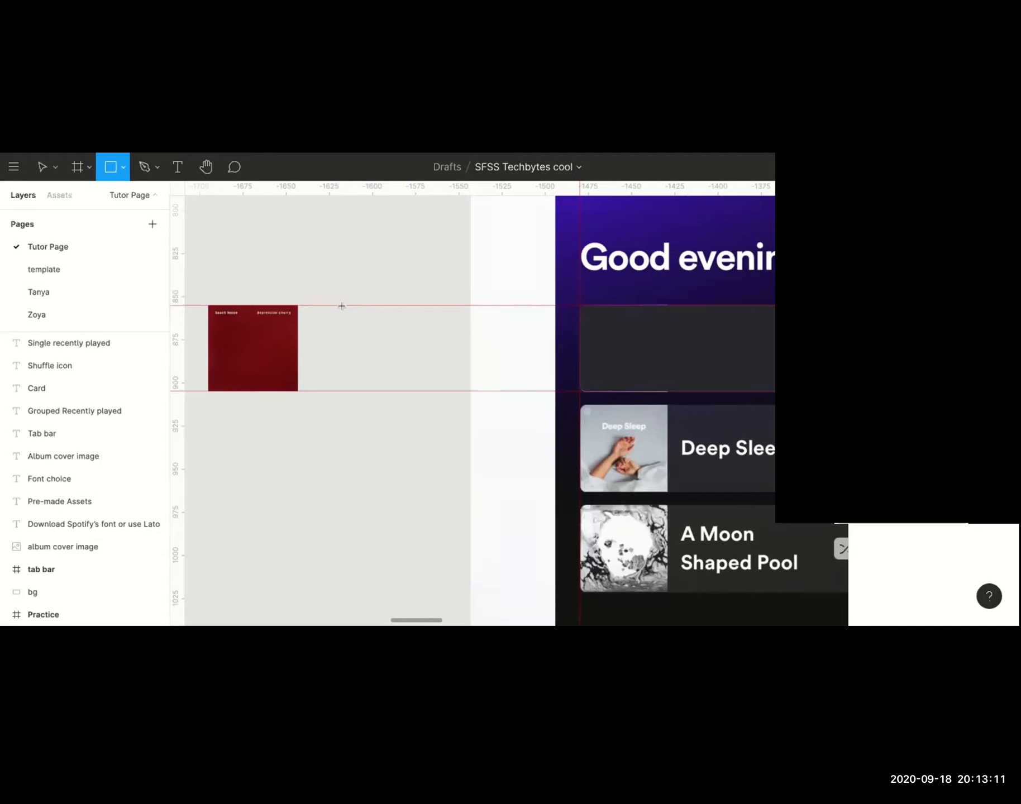
pyautogui.moveTo(341, 306)
pyautogui.mouseDown()
pyautogui.moveTo(398, 362)
pyautogui.moveTo(405, 334)
pyautogui.moveTo(420, 333)
pyautogui.mouseUp()
pyautogui.click(364, 262)
pyautogui.click(381, 355)
pyautogui.moveTo(386, 342); pyautogui.dragTo(378, 335)
pyautogui.moveTo(416, 382); pyautogui.dragTo(420, 385)
pyautogui.doubleClick(419, 386)
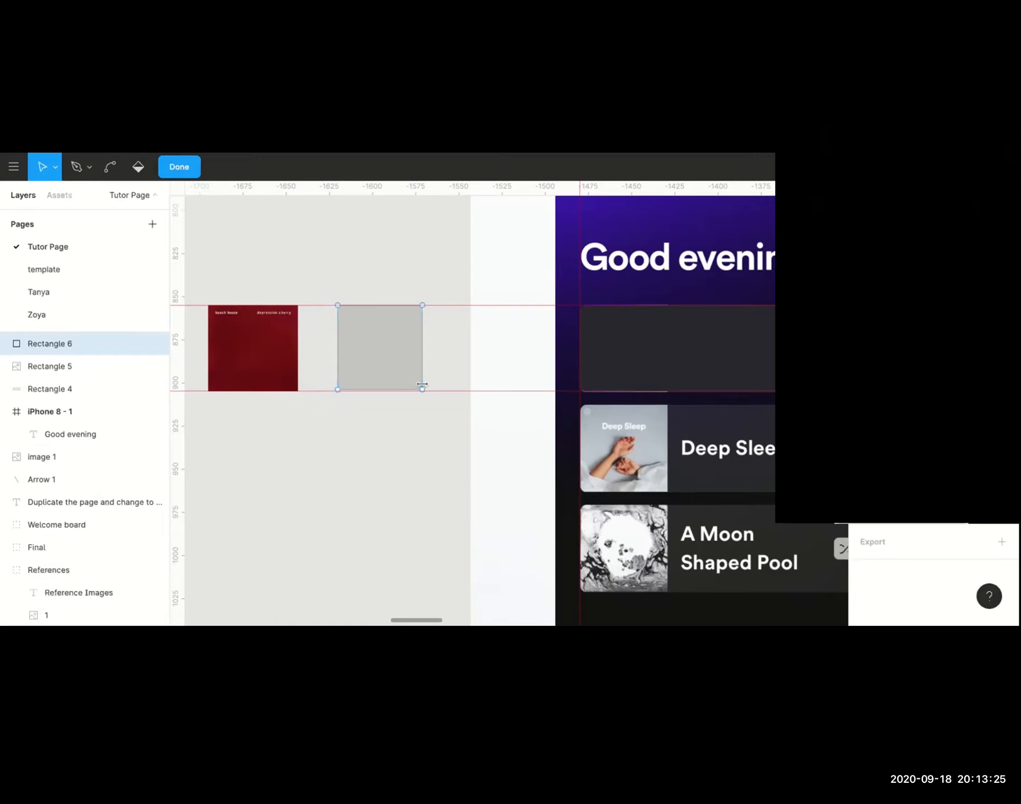
pyautogui.click(182, 169)
pyautogui.click(420, 270)
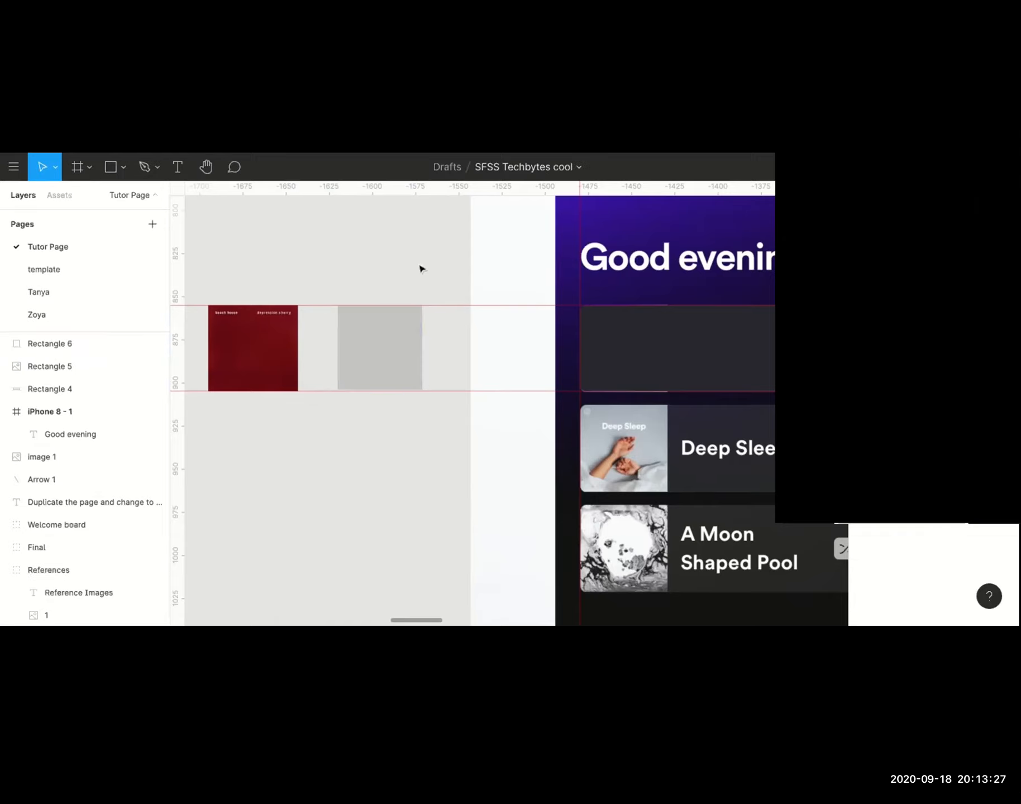
# Resize the grey square to 50 × 50 so it spans exactly from the upper to the lower horizontal guide.
pyautogui.click(416, 365)
pyautogui.moveTo(423, 390); pyautogui.dragTo(419, 390)
pyautogui.click(392, 438)
pyautogui.scroll(2, 393, 253)
pyautogui.scroll(2, 393, 253)
pyautogui.scroll(-3, 406, 290)
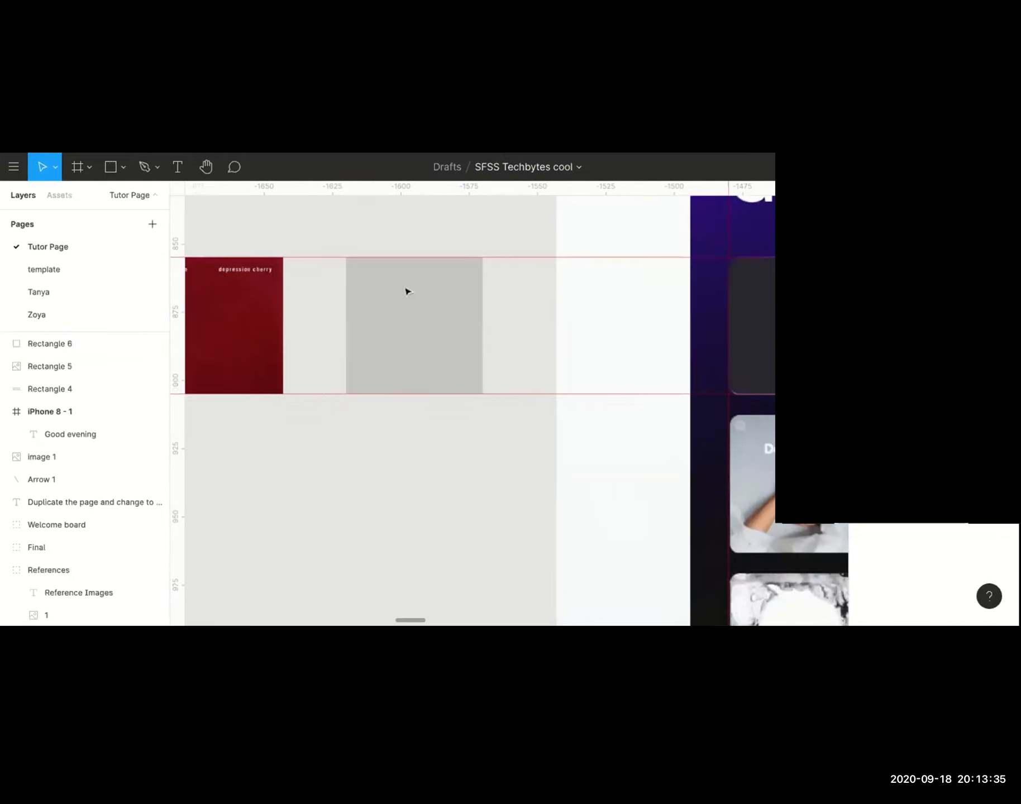
# Open the 50 × 50 grey square for editing its corner points.
pyautogui.click(441, 324)
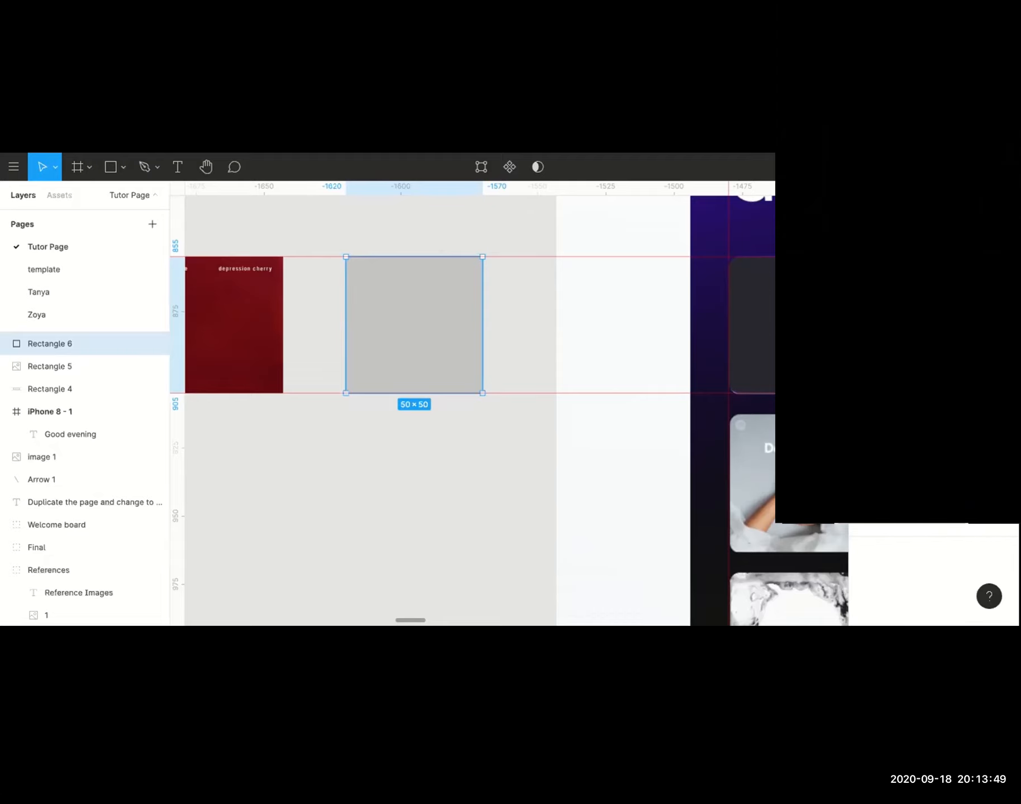
pyautogui.doubleClick(423, 316)
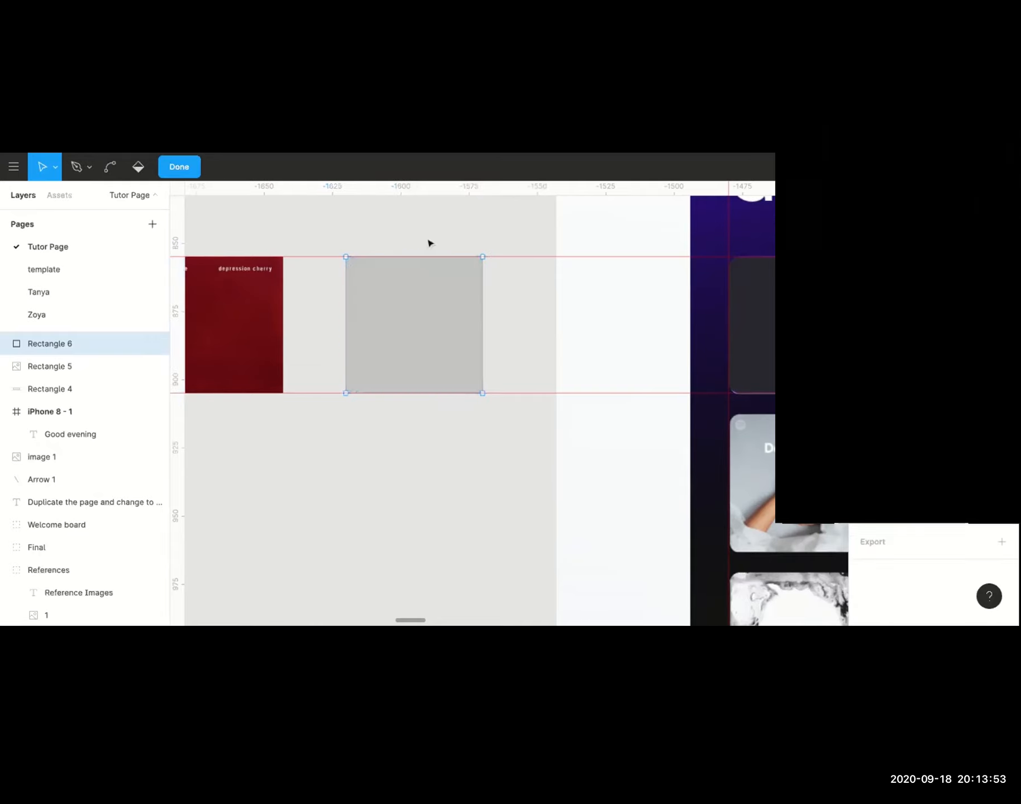
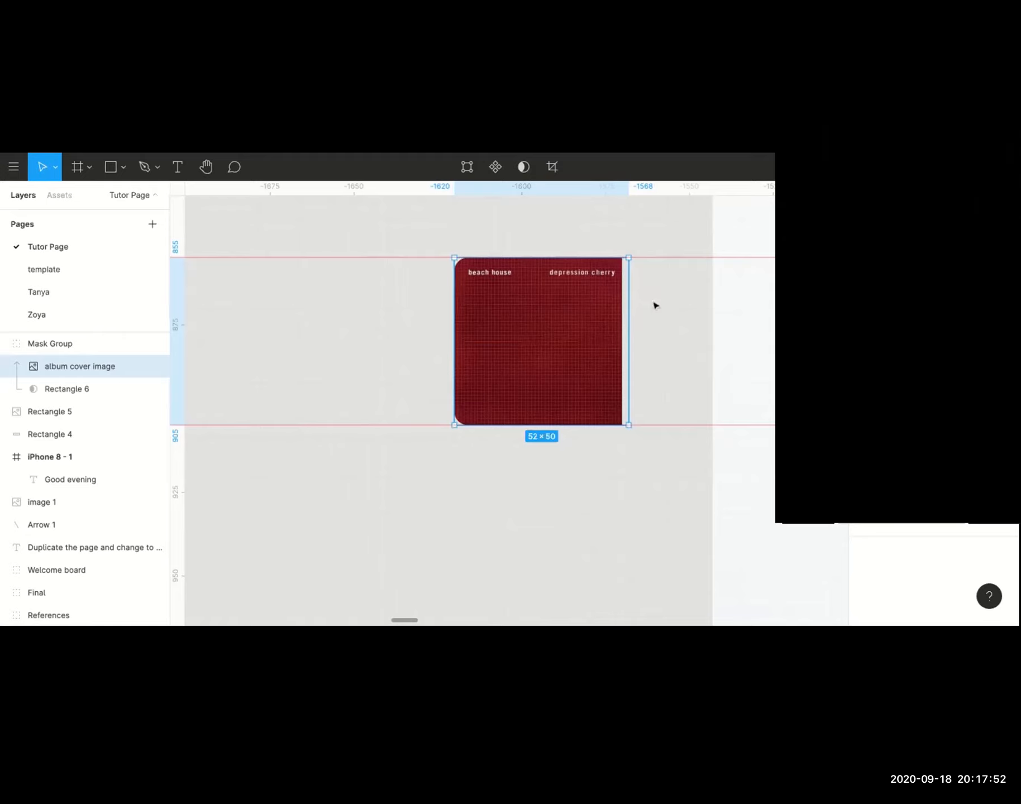
# Nudge the album cover image inside the Mask Group one pixel left to x -1621, centring it in the mask.
pyautogui.press('Left')
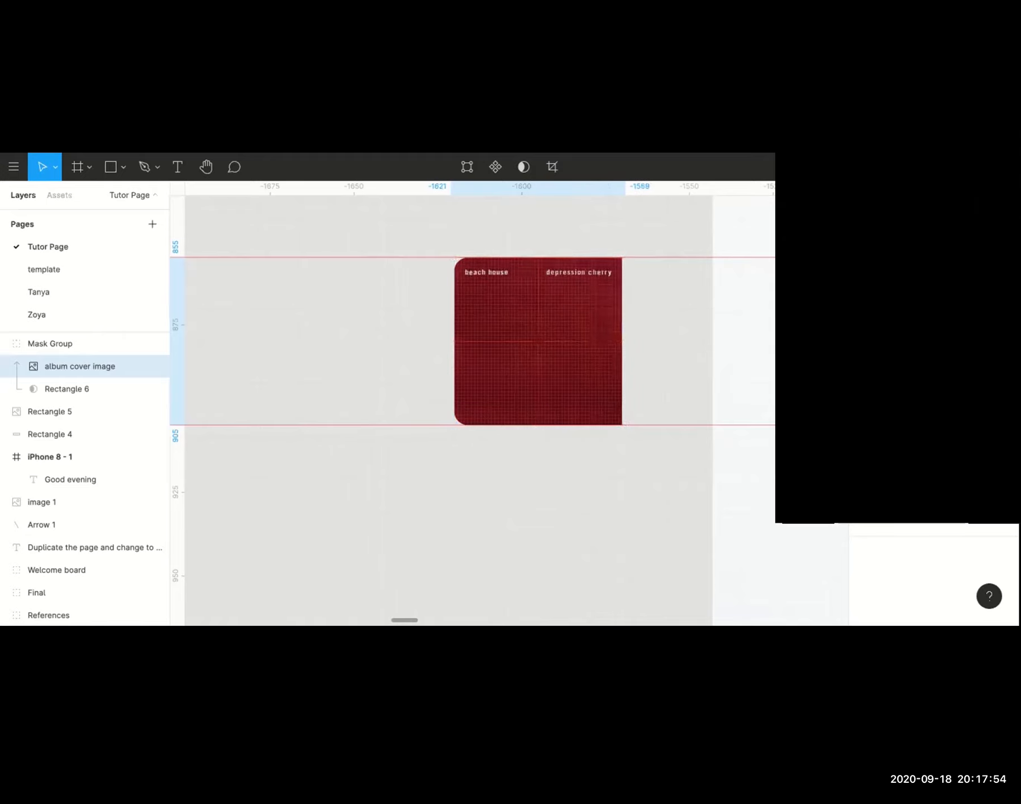
pyautogui.click(688, 228)
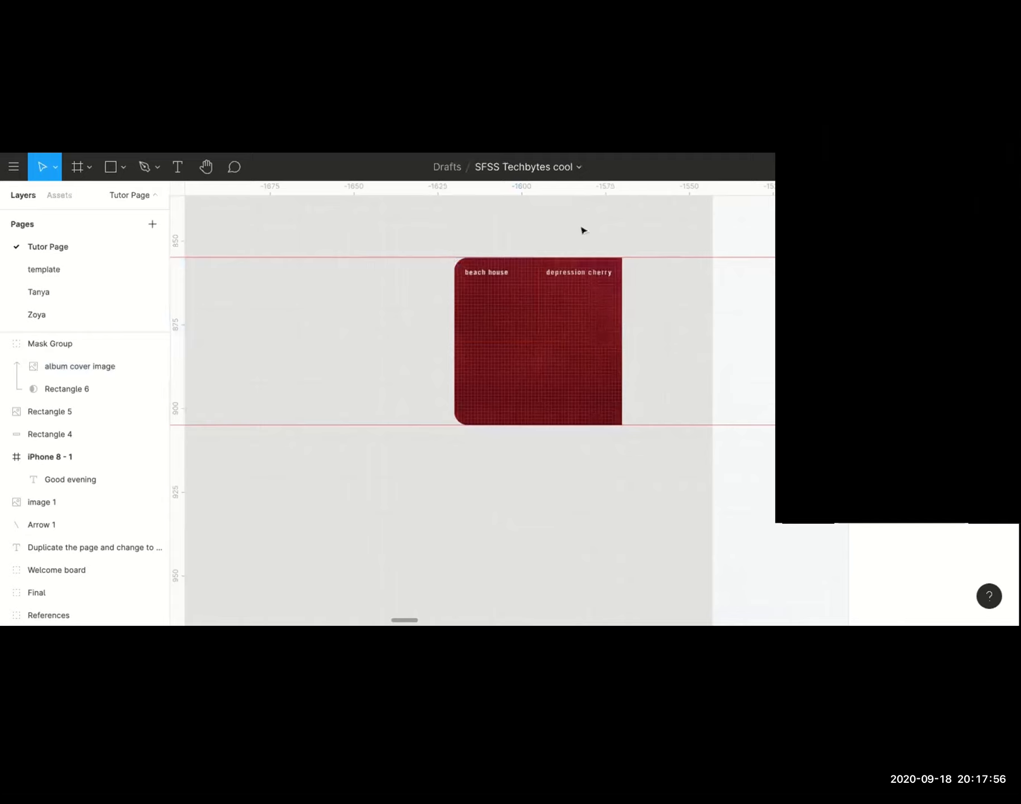
pyautogui.scroll(-5, 583, 230)
pyautogui.click(506, 358)
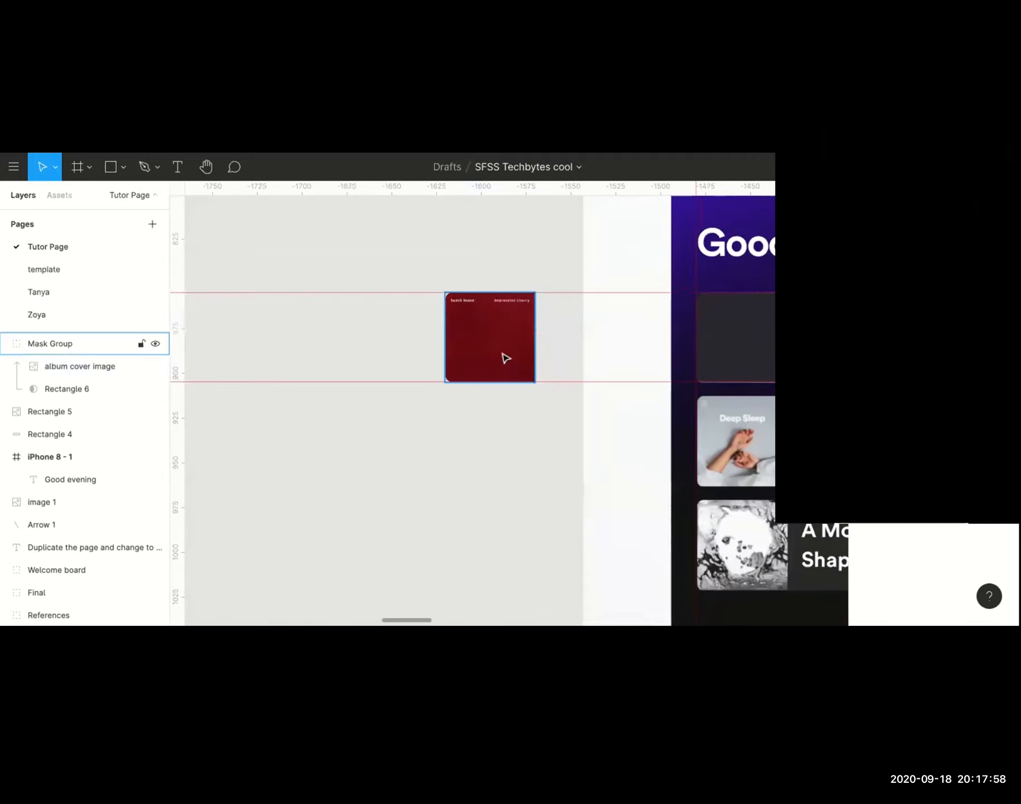
pyautogui.click(504, 356)
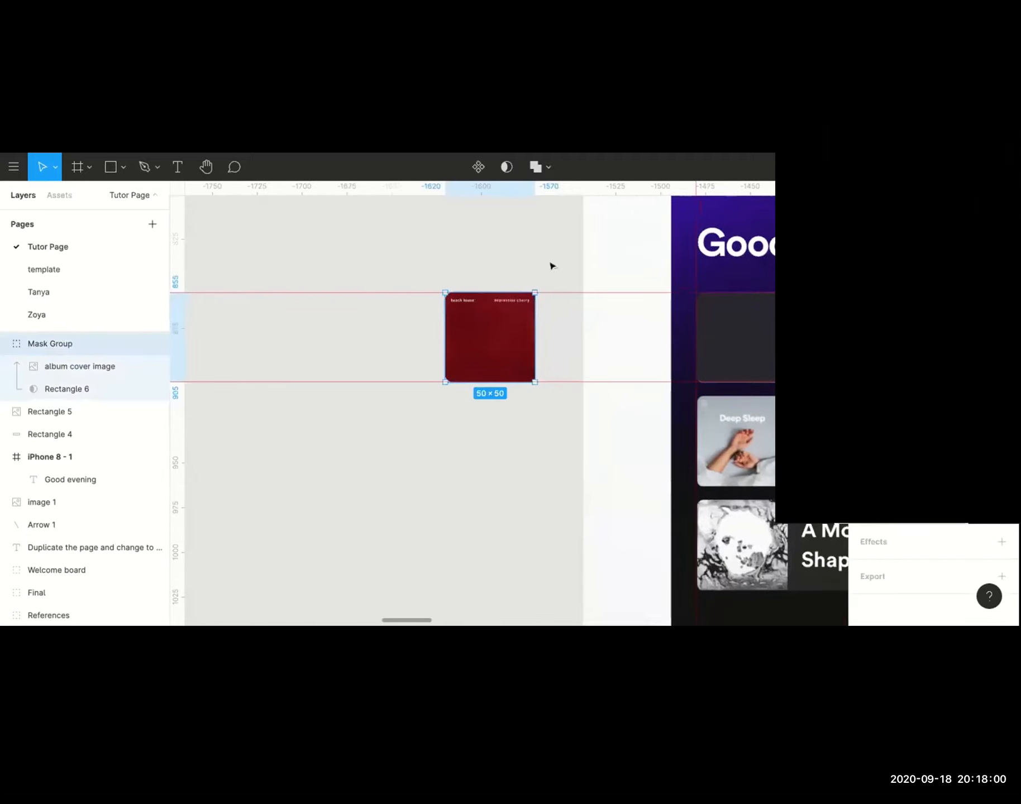
pyautogui.click(550, 266)
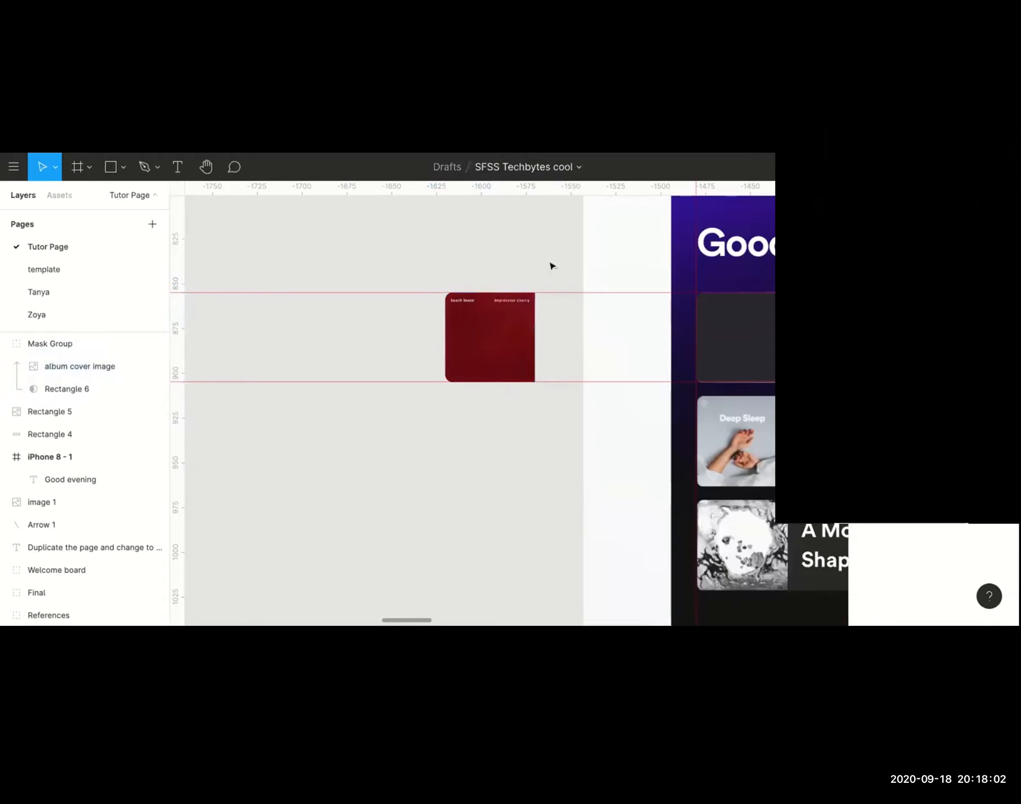
# Move the whole Mask Group onto the start of the empty dark playlist card, aligned to the guides at x -1480, y 855.
pyautogui.scroll(2, 547, 260)
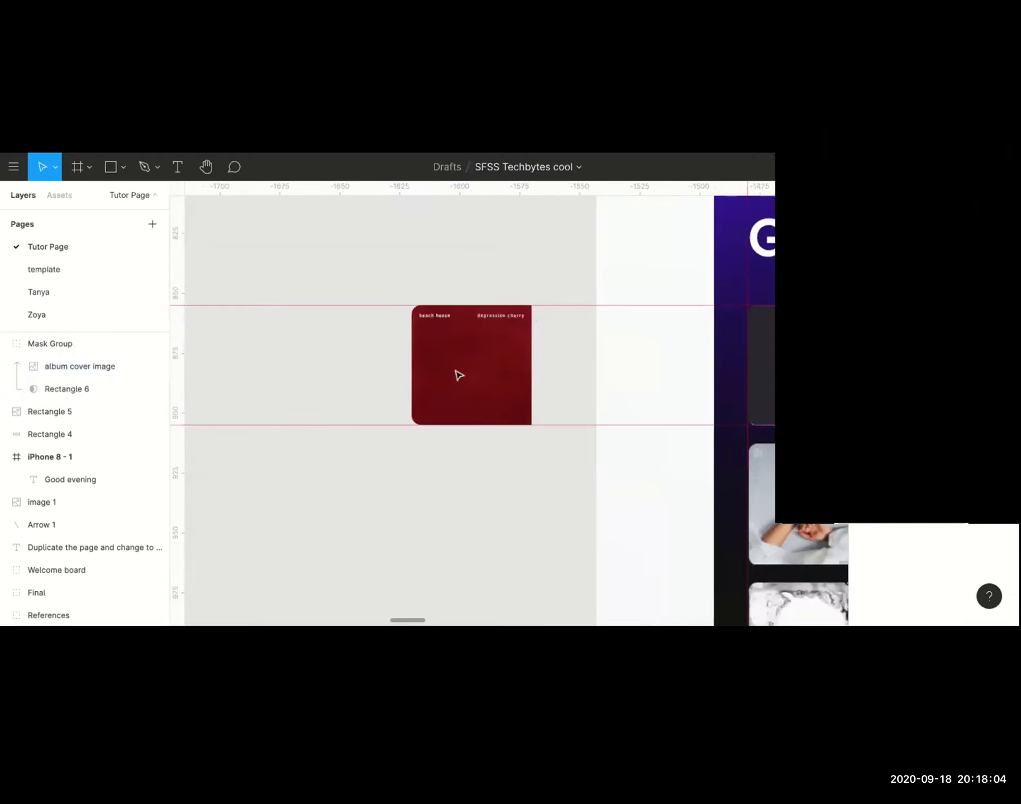
pyautogui.hscroll(1, 520, 272)
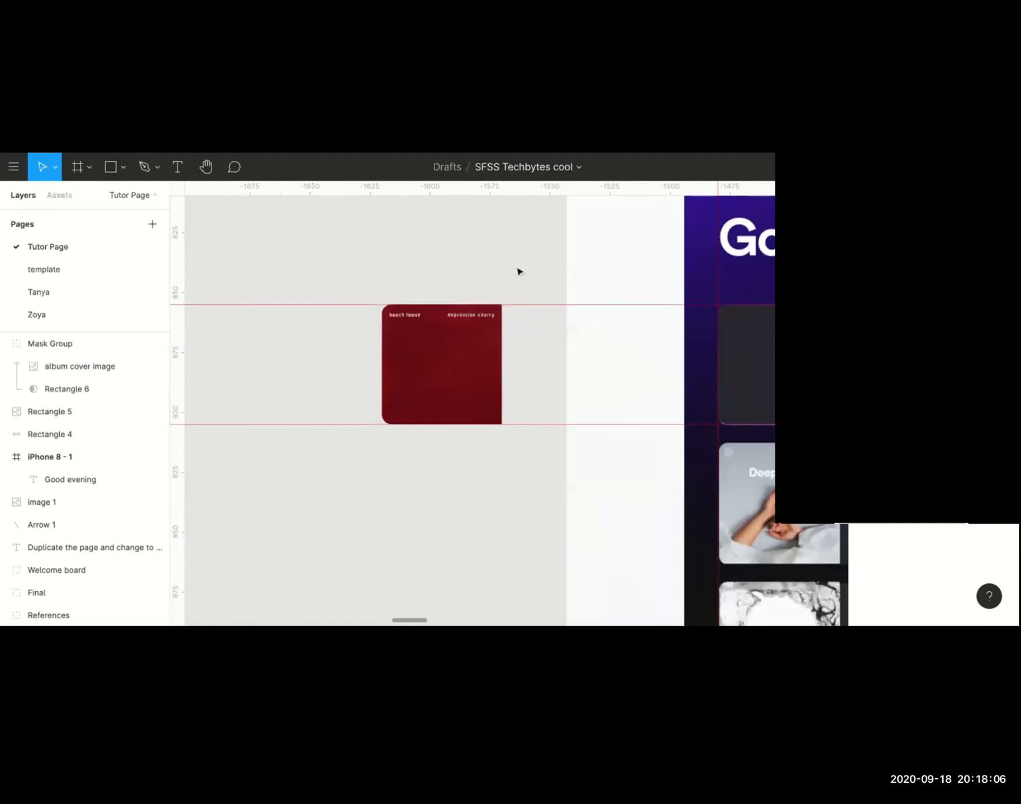
pyautogui.hscroll(2, 519, 272)
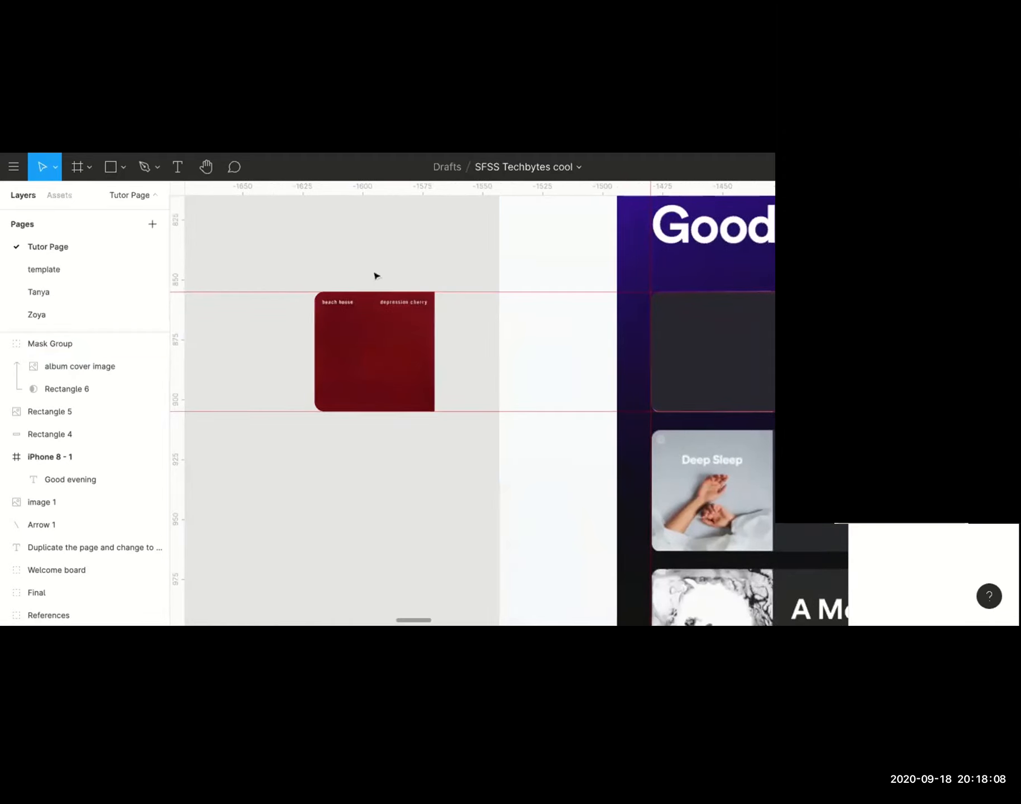
pyautogui.click(331, 369)
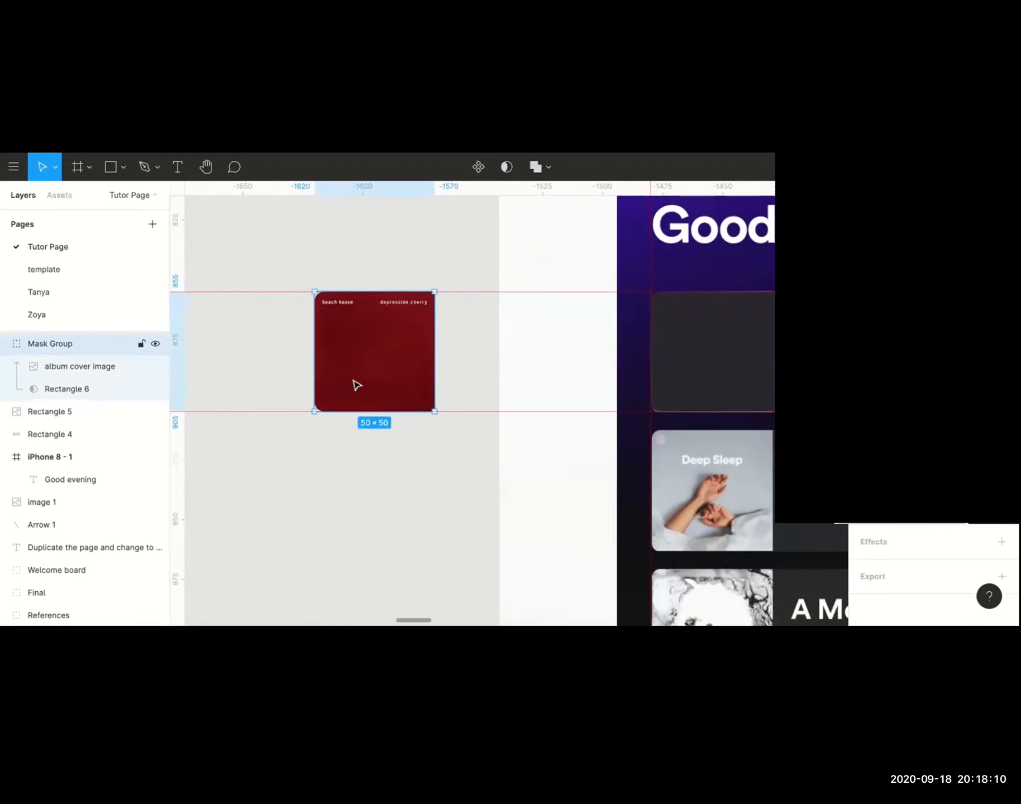
pyautogui.hotkey('shift', 'Right')
pyautogui.hotkey('shift', 'Right')
pyautogui.hotkey('shift', 'Right')
pyautogui.hotkey('shift', 'Right')
pyautogui.hotkey('shift', 'Right')
pyautogui.hotkey('shift', 'Right')
pyautogui.hotkey('shift', 'Right')
pyautogui.hotkey('shift', 'Right')
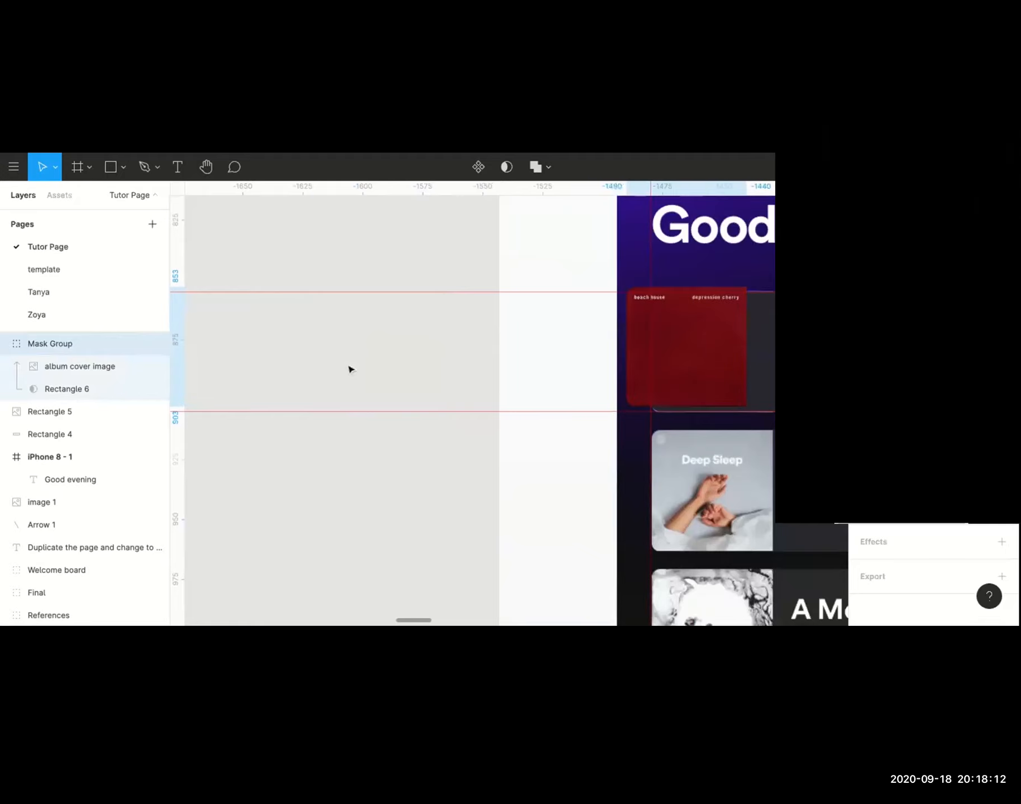
pyautogui.press('Left')
pyautogui.press('Left')
pyautogui.press('Left')
pyautogui.press('Left')
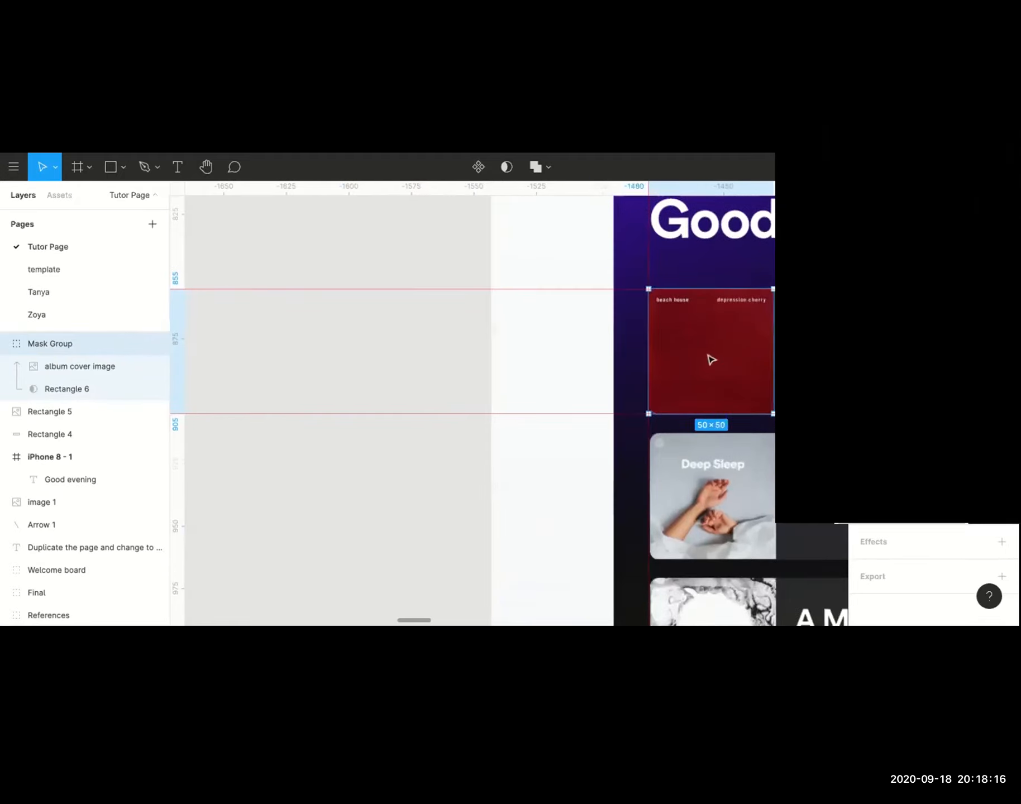
# Try the Mask Group one pixel left of the vertical guide and return it to x -1480 on the playlist card.
pyautogui.scroll(5, 711, 359)
pyautogui.hscroll(3, 711, 360)
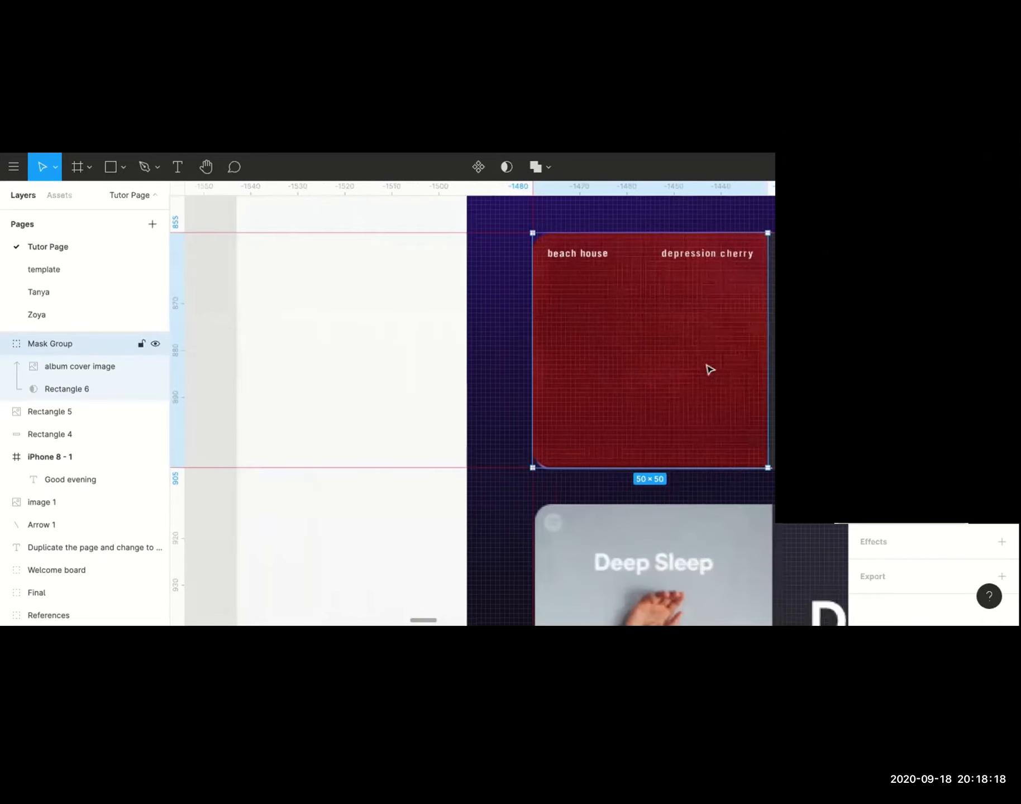
pyautogui.hscroll(4, 710, 369)
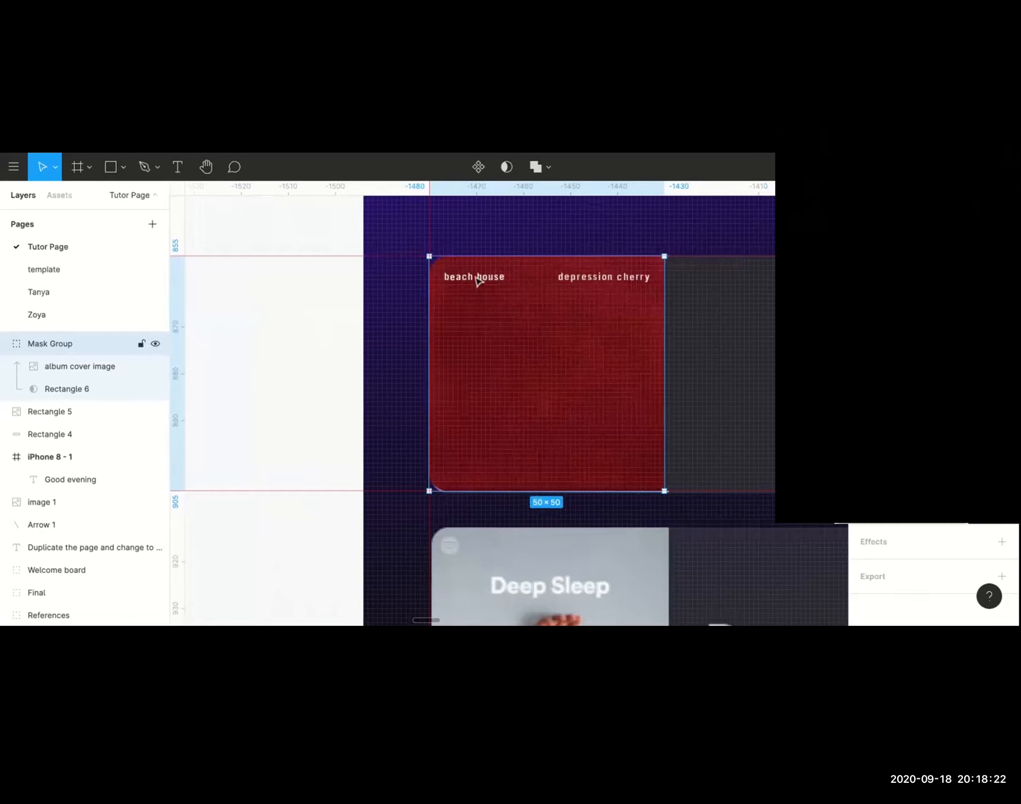
pyautogui.doubleClick(330, 307)
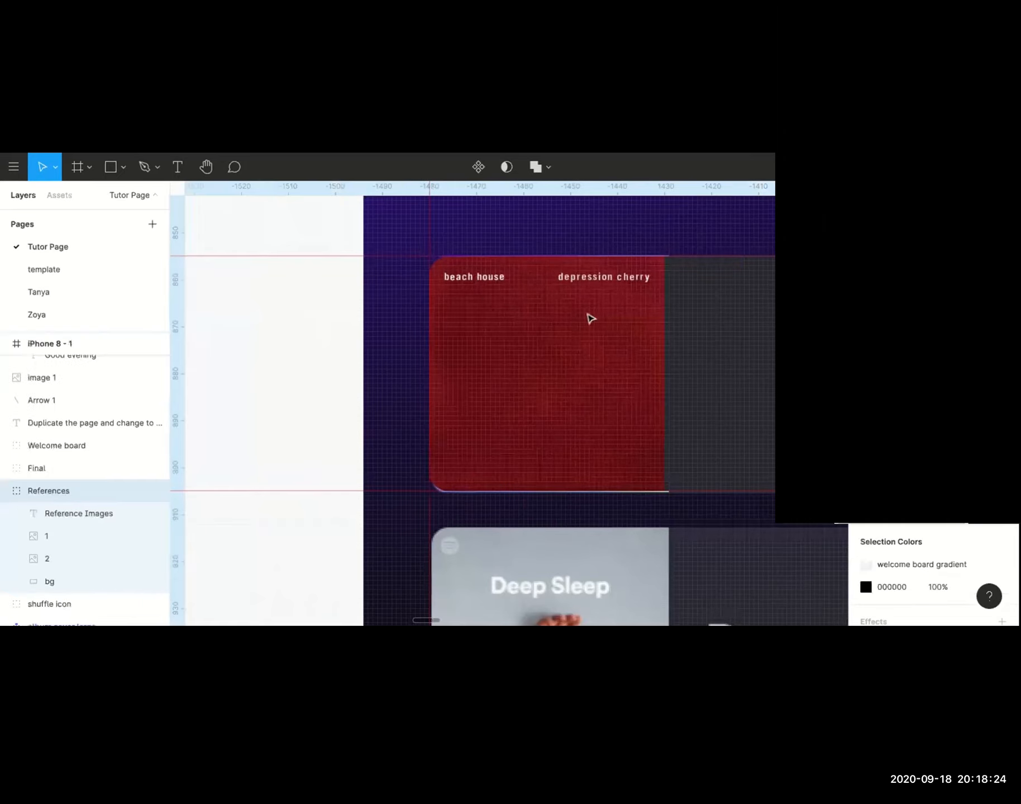
pyautogui.click(677, 233)
pyautogui.click(577, 339)
pyautogui.moveTo(576, 339); pyautogui.dragTo(553, 344)
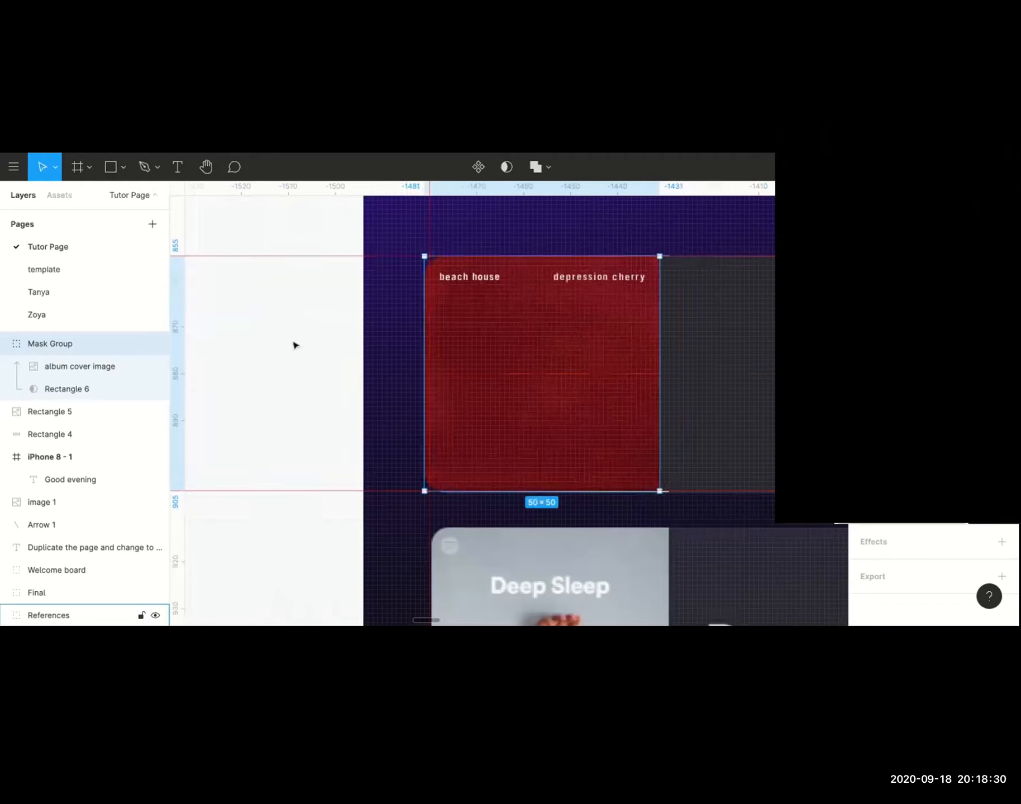
pyautogui.press('Right')
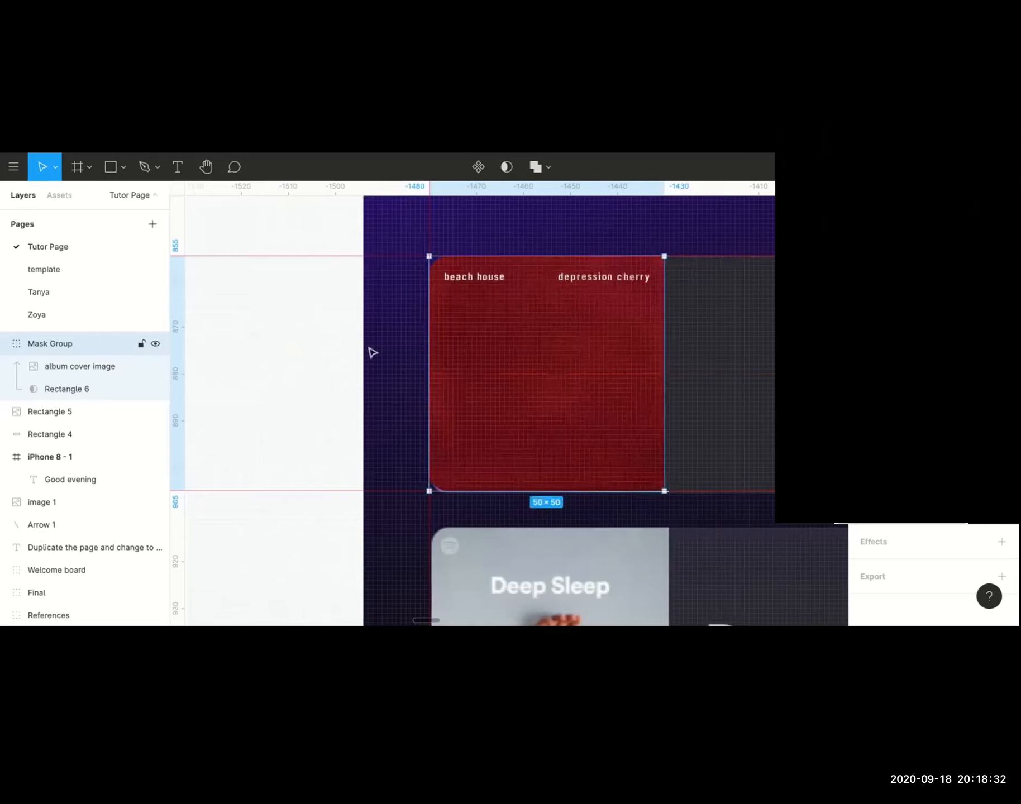
# Add a text layer reading "Beach house" on the dark playlist card beside the red album cover.
pyautogui.click(332, 358)
pyautogui.scroll(-3, 333, 358)
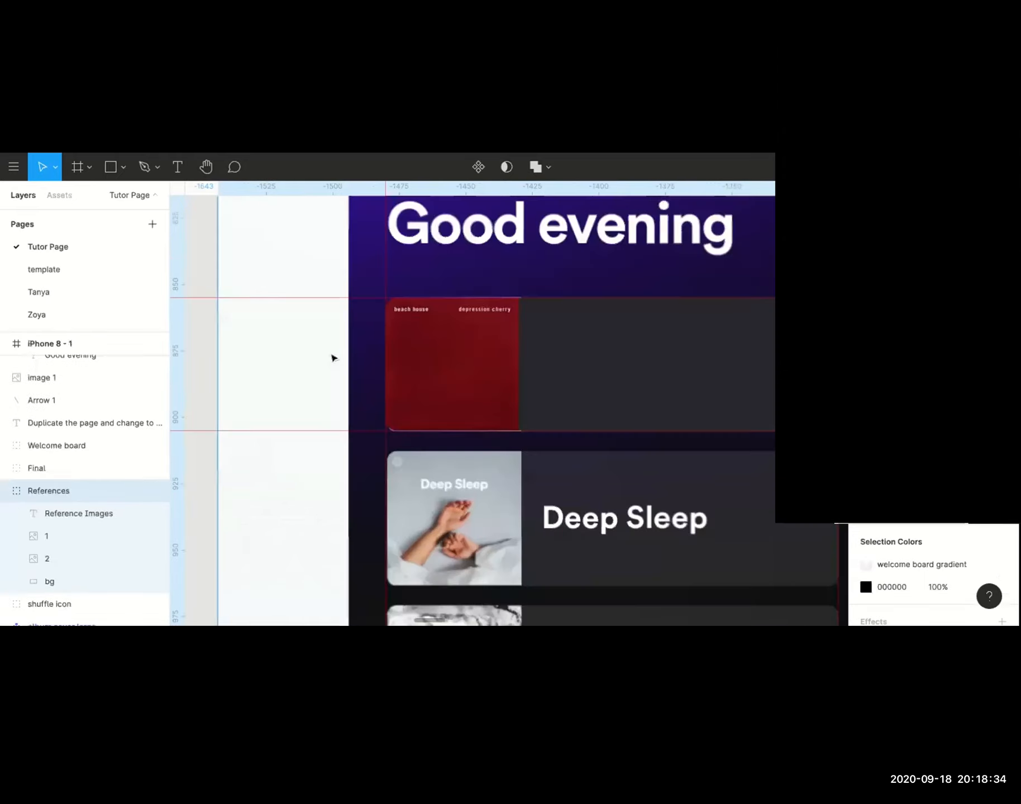
pyautogui.hscroll(5, 333, 358)
pyautogui.scroll(-2, 332, 358)
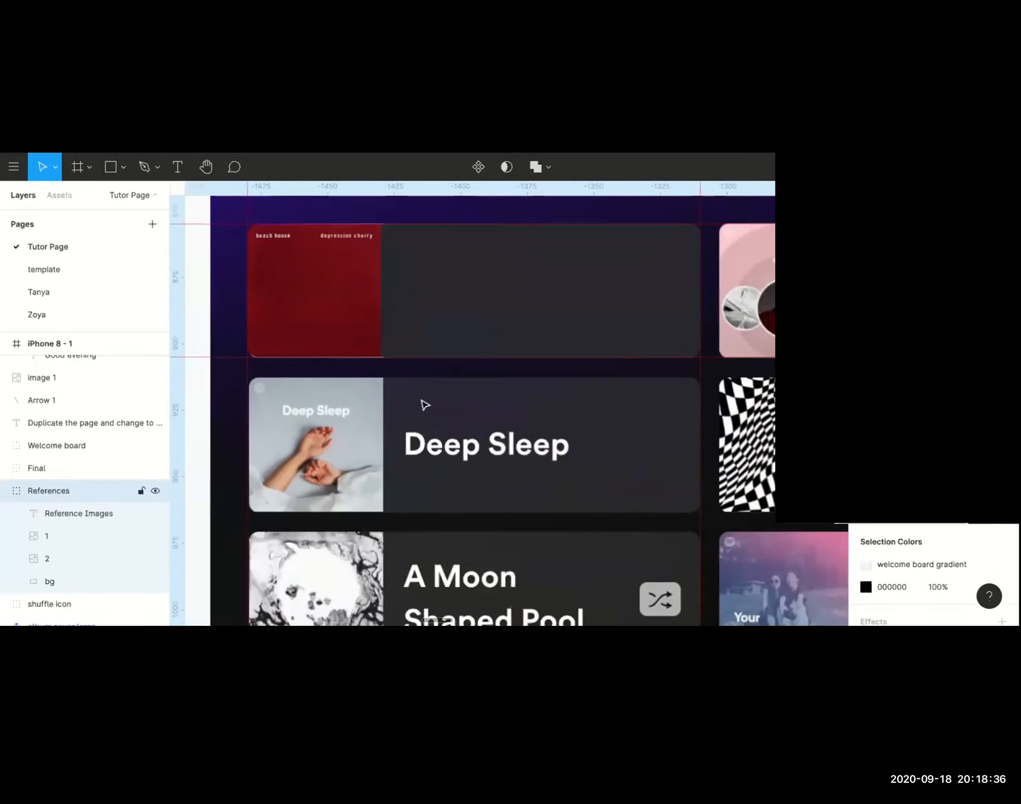
pyautogui.scroll(3, 519, 291)
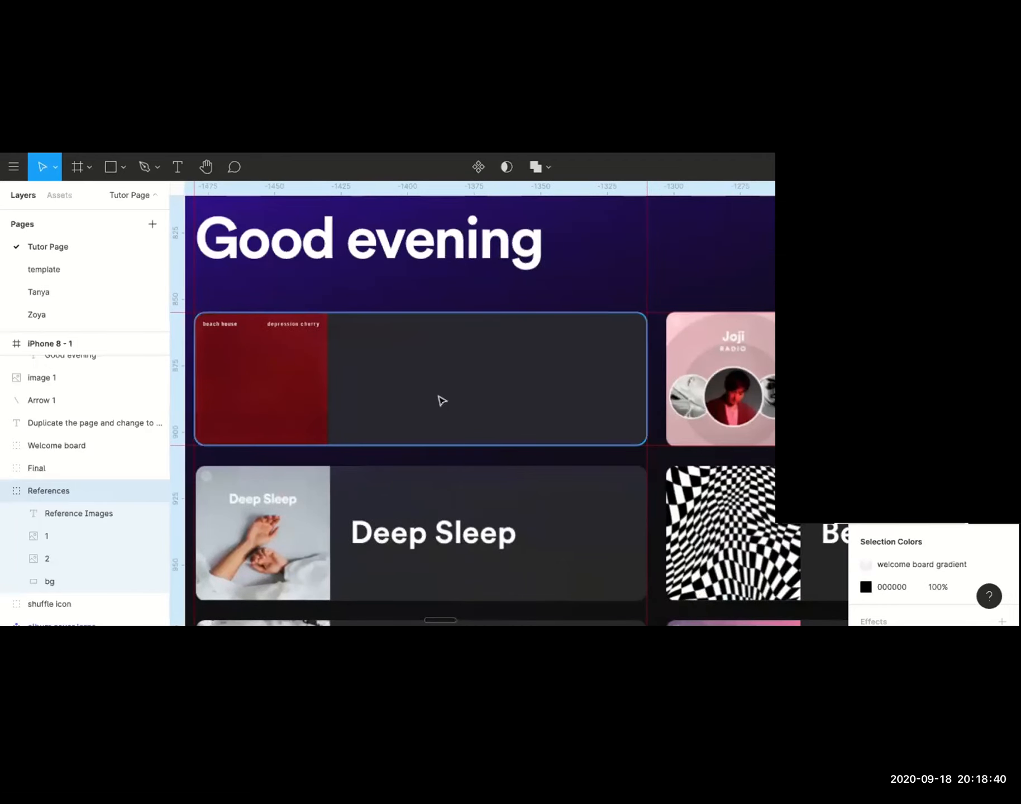
pyautogui.hscroll(-2, 442, 401)
pyautogui.scroll(1, 442, 401)
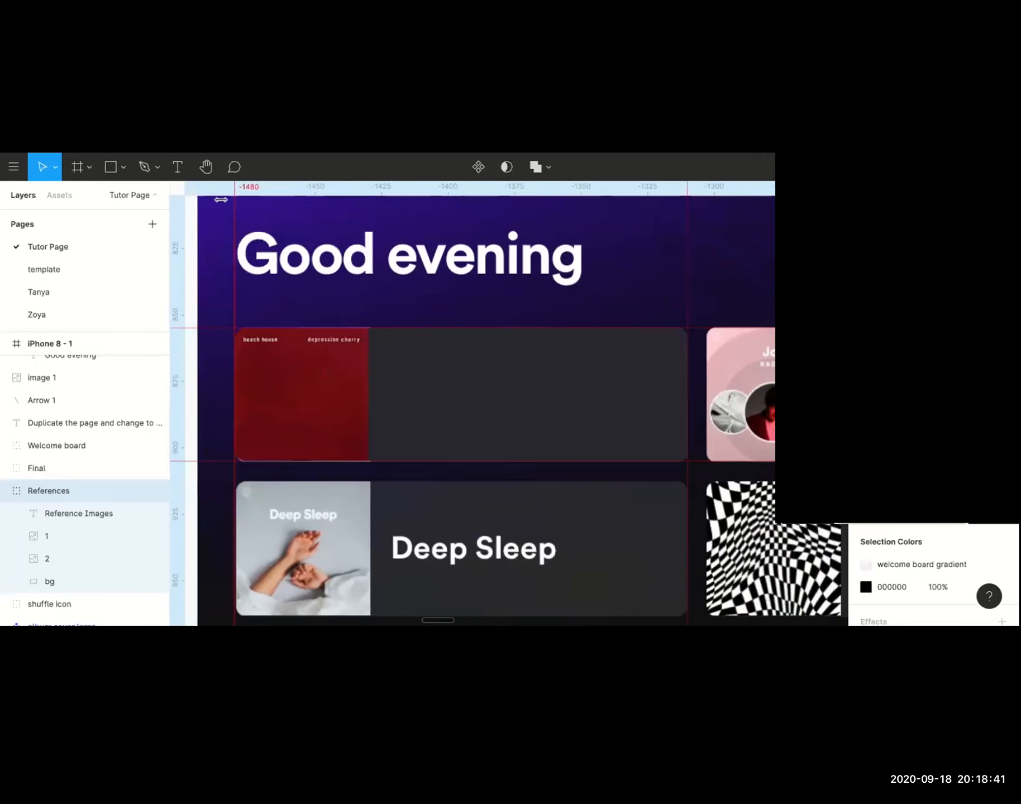
pyautogui.click(178, 167)
pyautogui.click(404, 385)
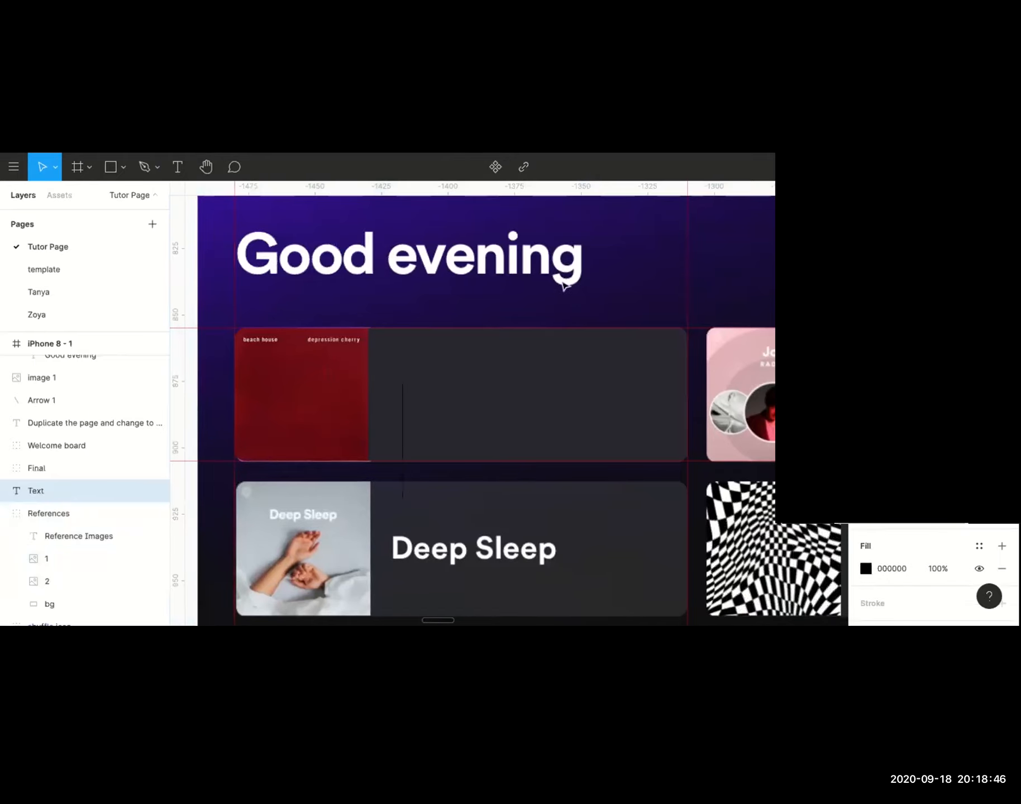
pyautogui.write('Be')
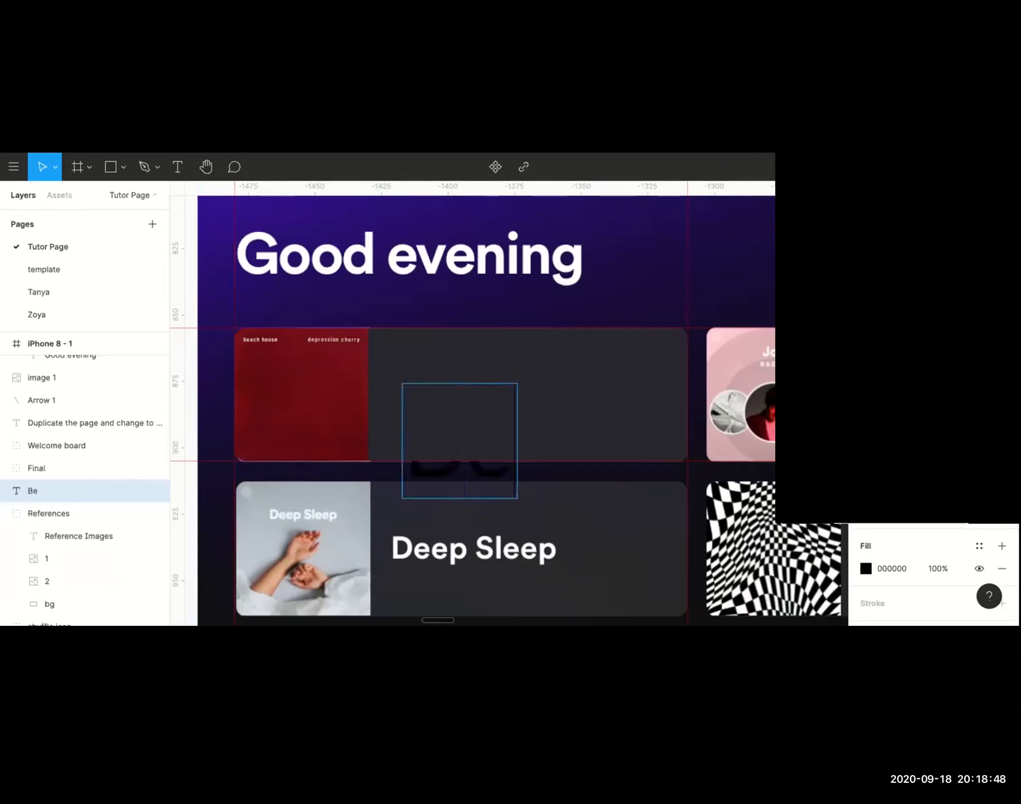
pyautogui.write('ach house')
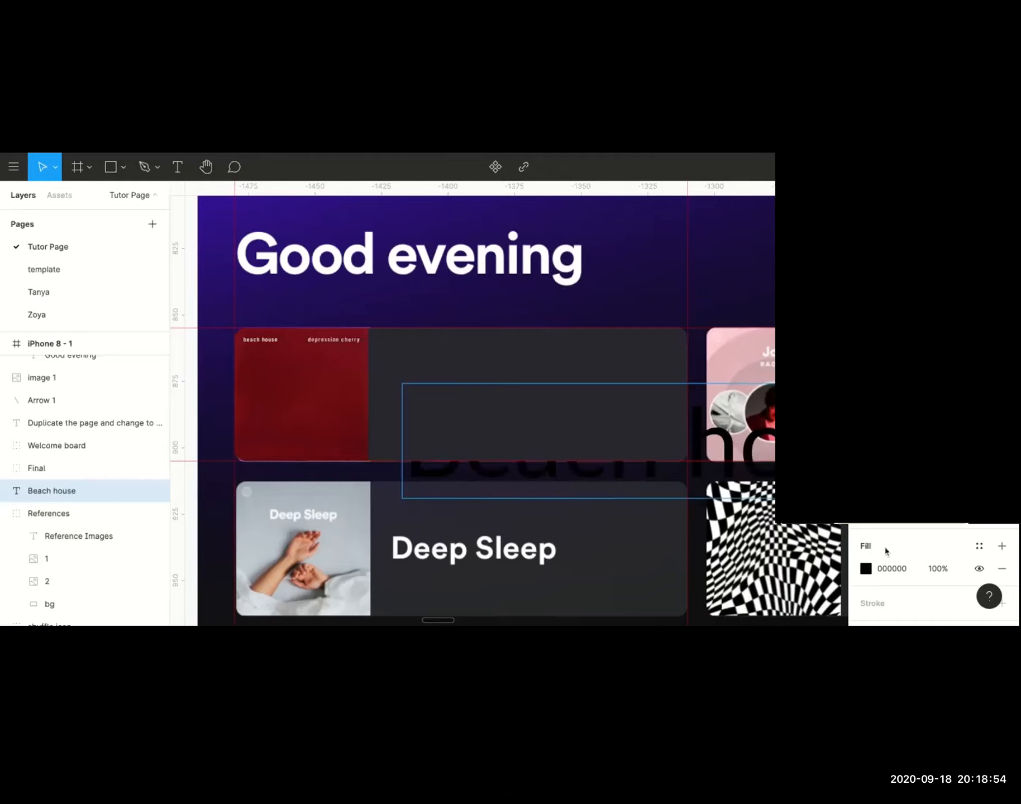
# Set the "Beach house" text's fill to solid white, FFFFFF.
pyautogui.click(63, 491)
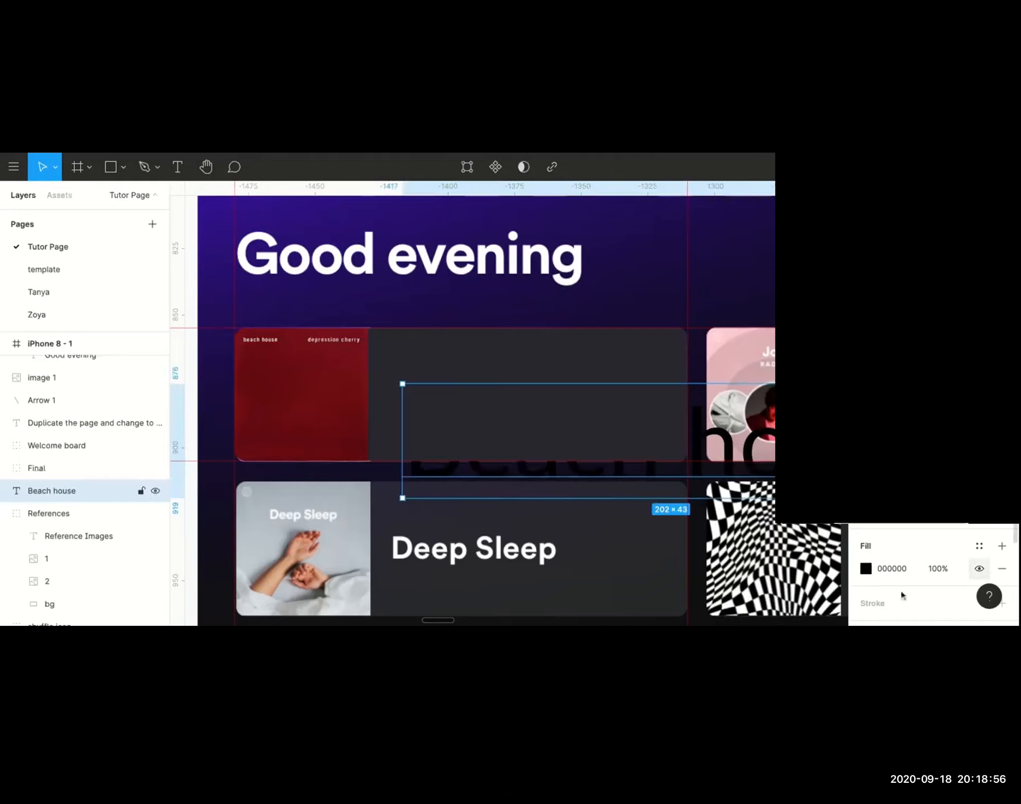
pyautogui.click(866, 569)
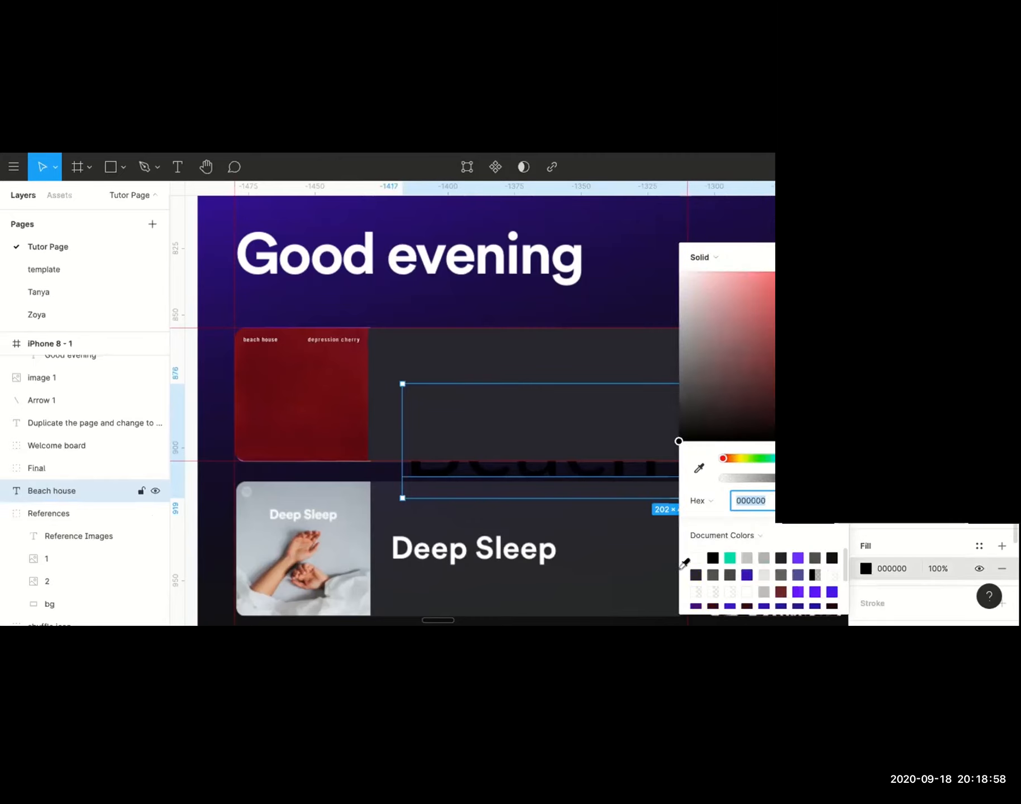
pyautogui.click(696, 558)
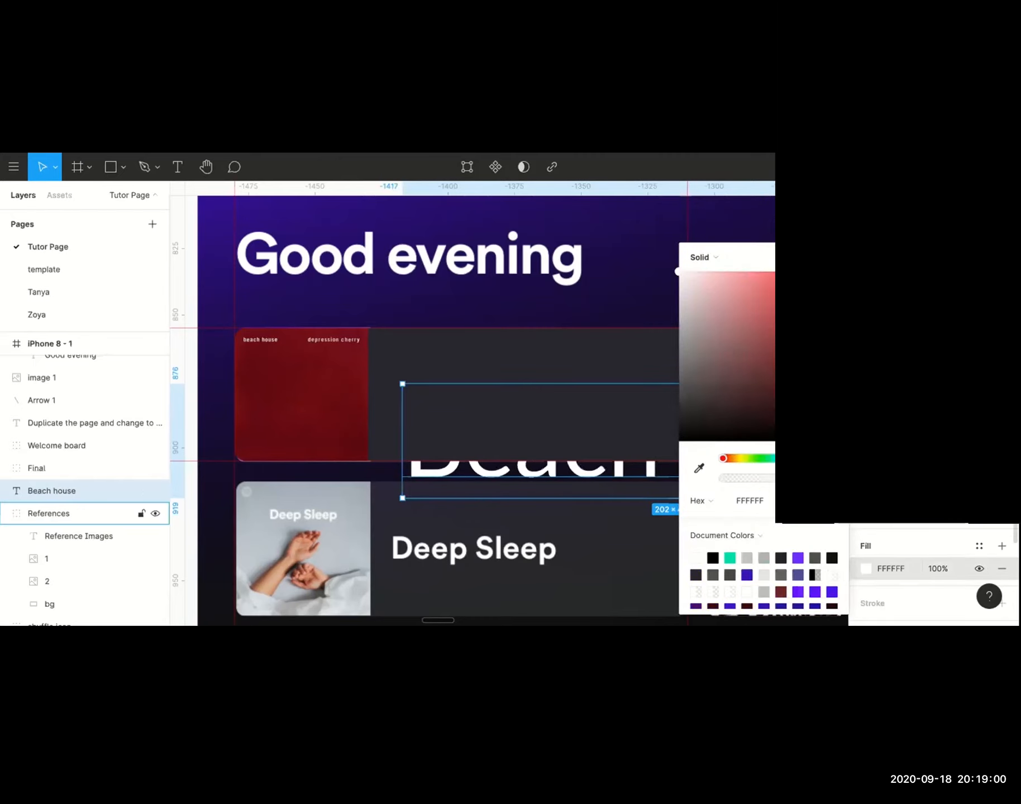
pyautogui.click(835, 257)
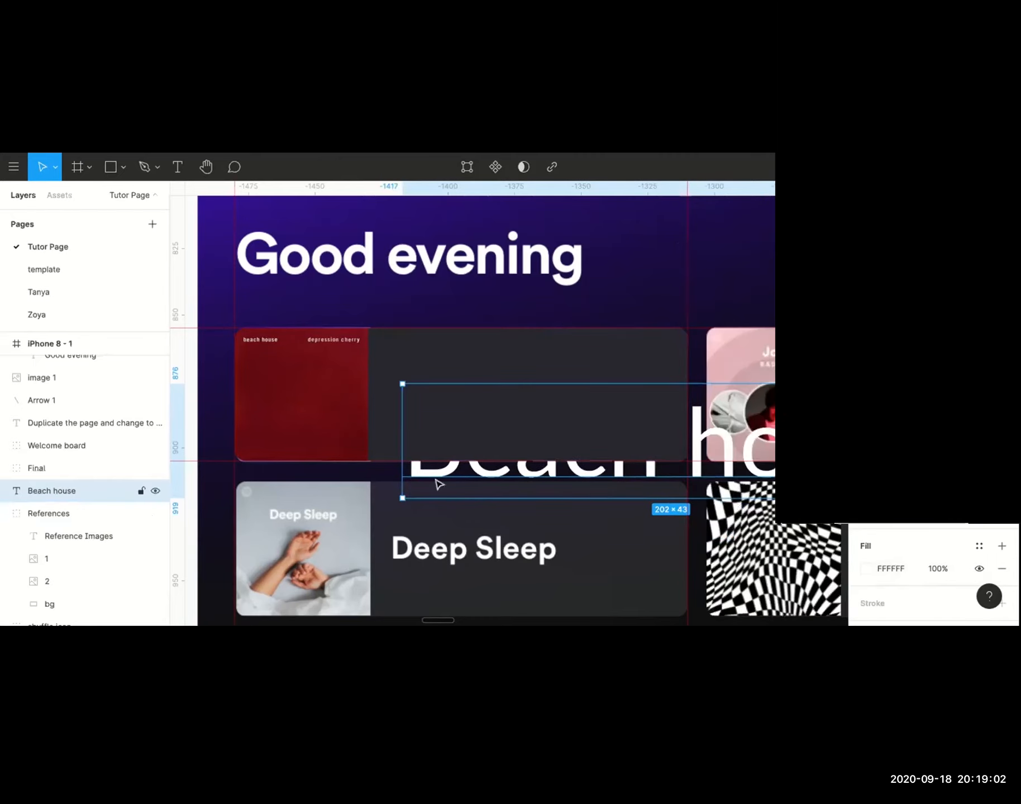
# Bring the "Beach house" text to the front so it sits above the playlist card.
pyautogui.rightClick(52, 496)
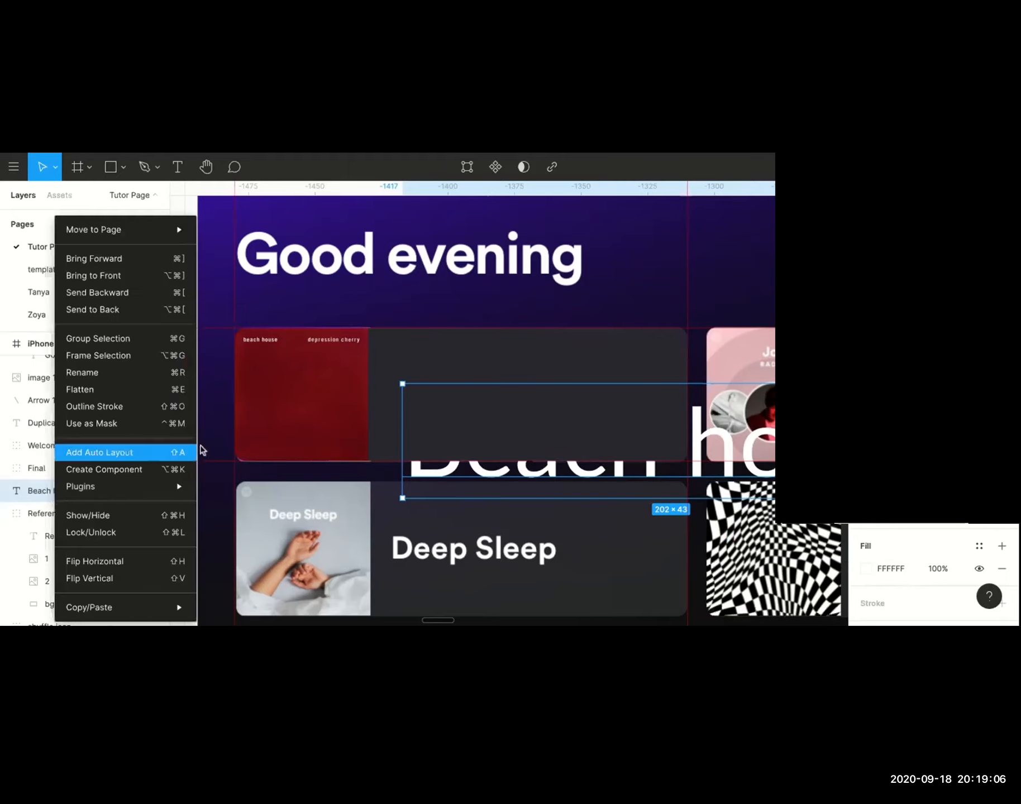
pyautogui.click(490, 454)
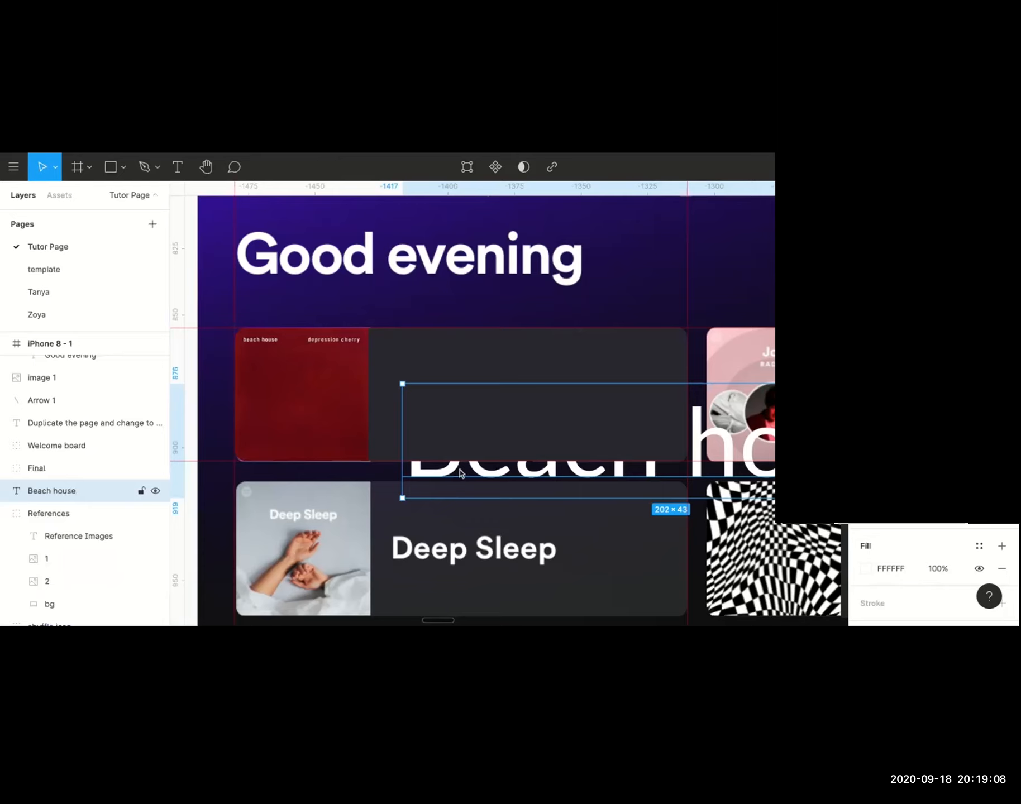
pyautogui.rightClick(461, 473)
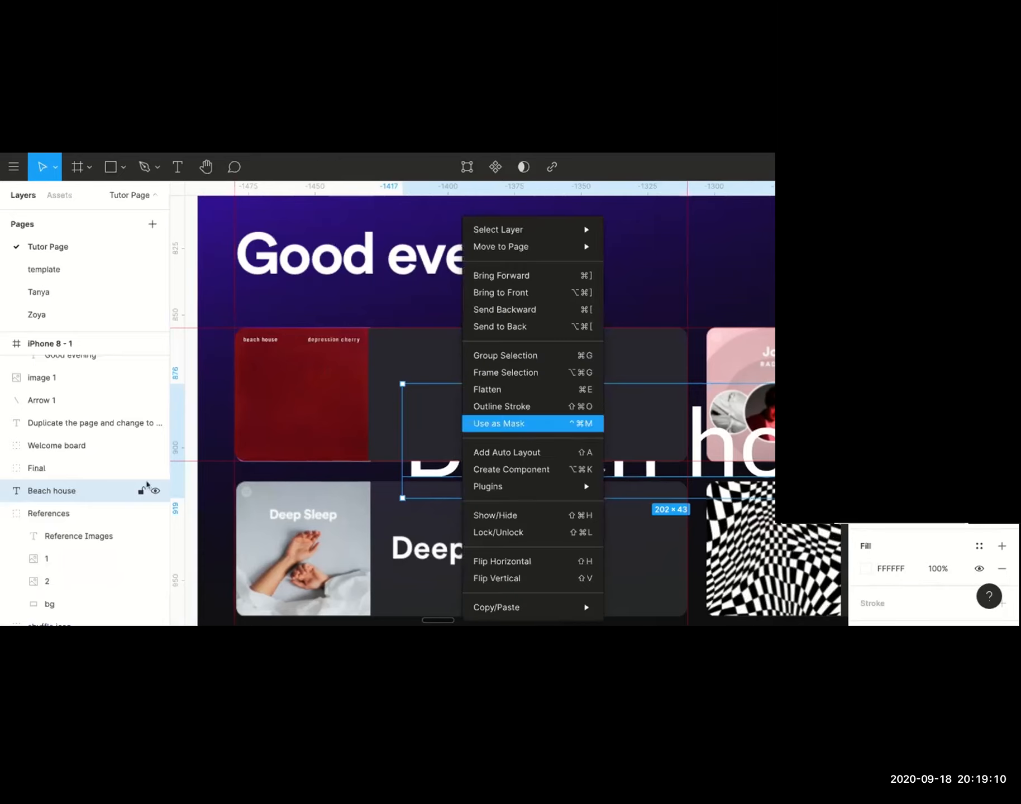
pyautogui.click(65, 495)
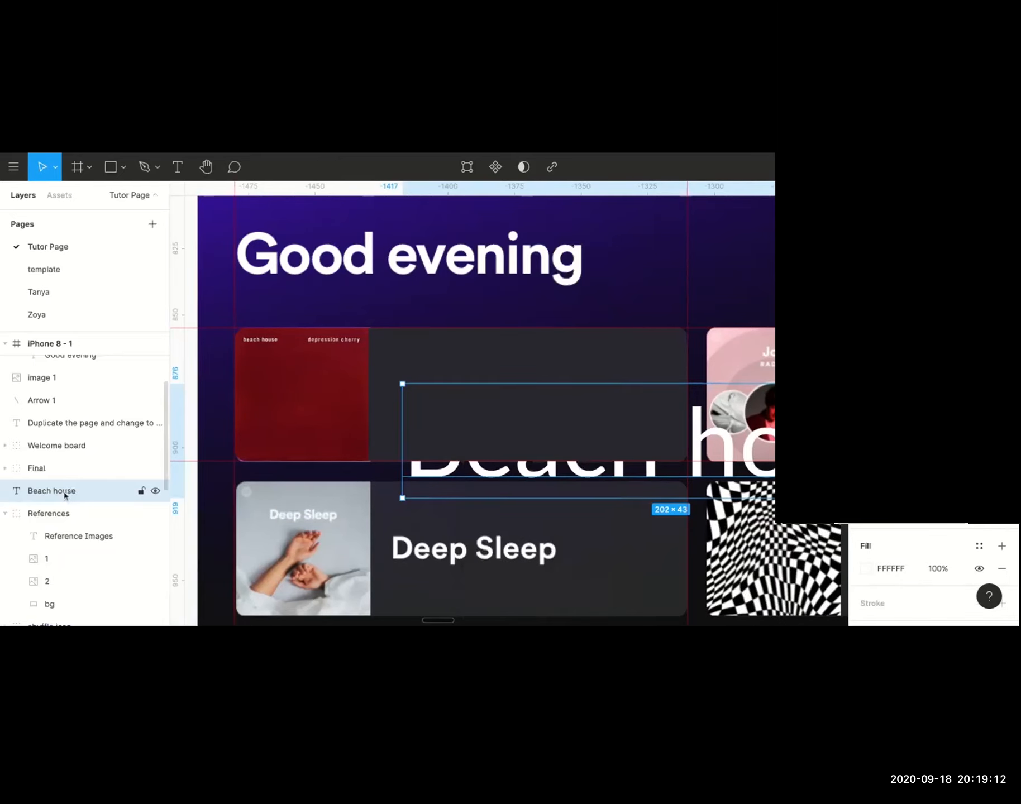
pyautogui.rightClick(66, 495)
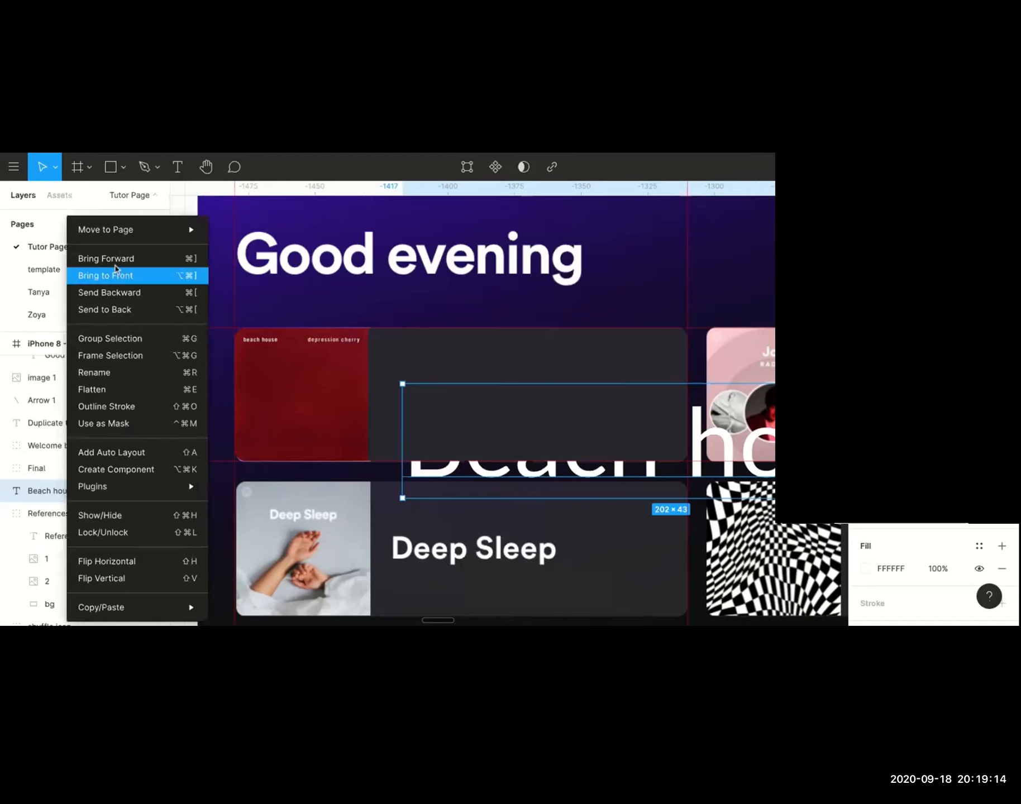
pyautogui.click(122, 275)
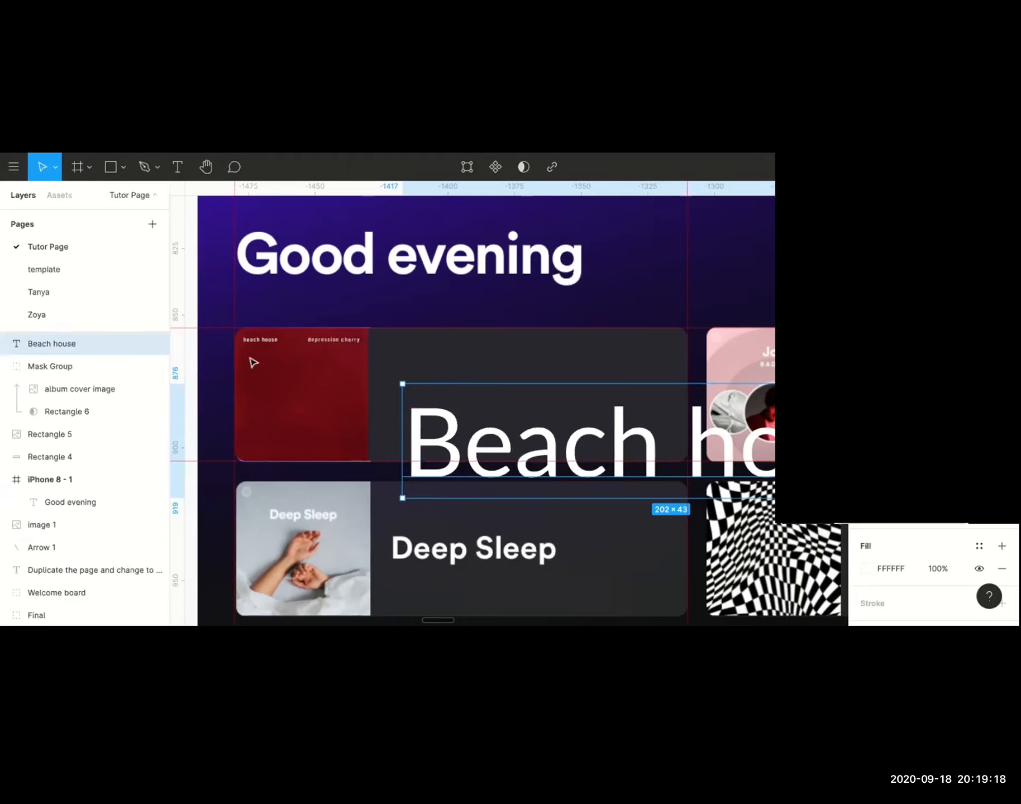
# Reduce the "Beach house" font size until the text box is 68 × 14, comparable to the "Deep Sleep" title.
pyautogui.click(194, 321)
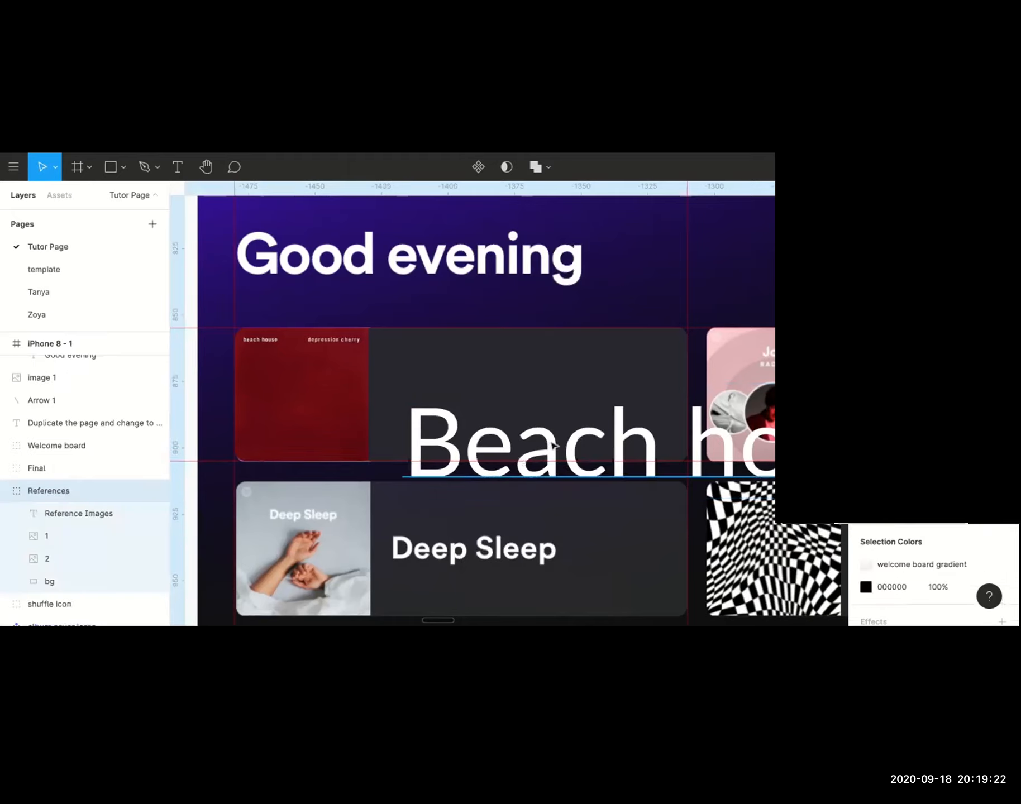
pyautogui.click(582, 452)
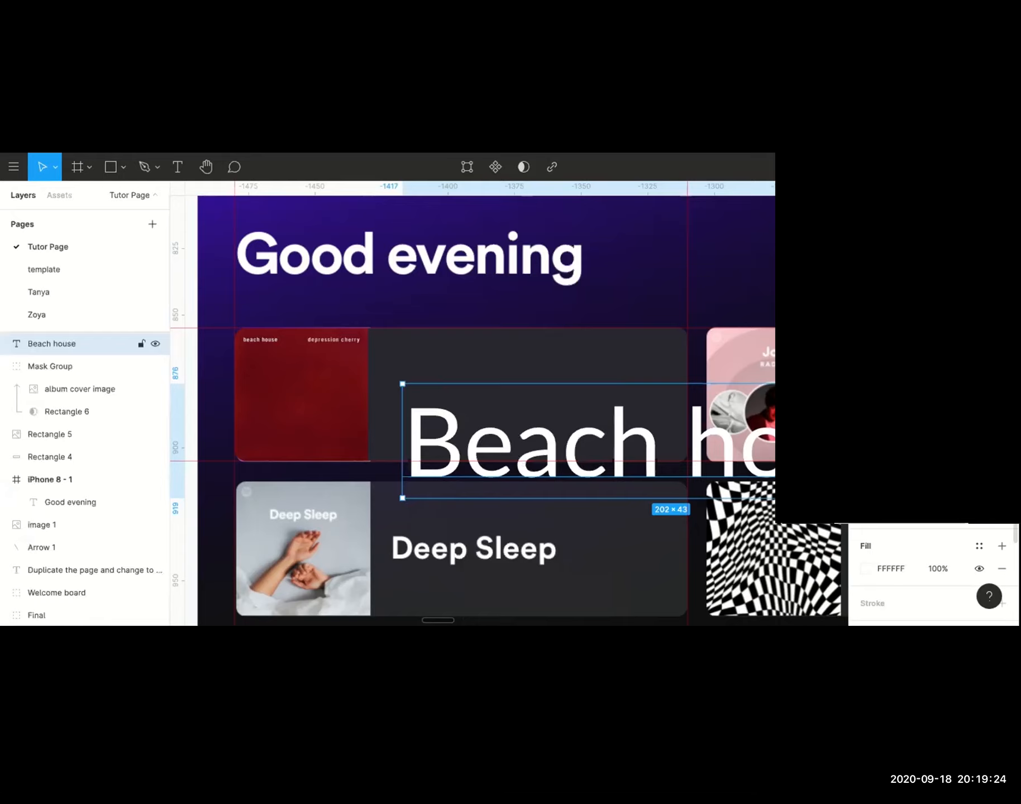
pyautogui.press('Return')
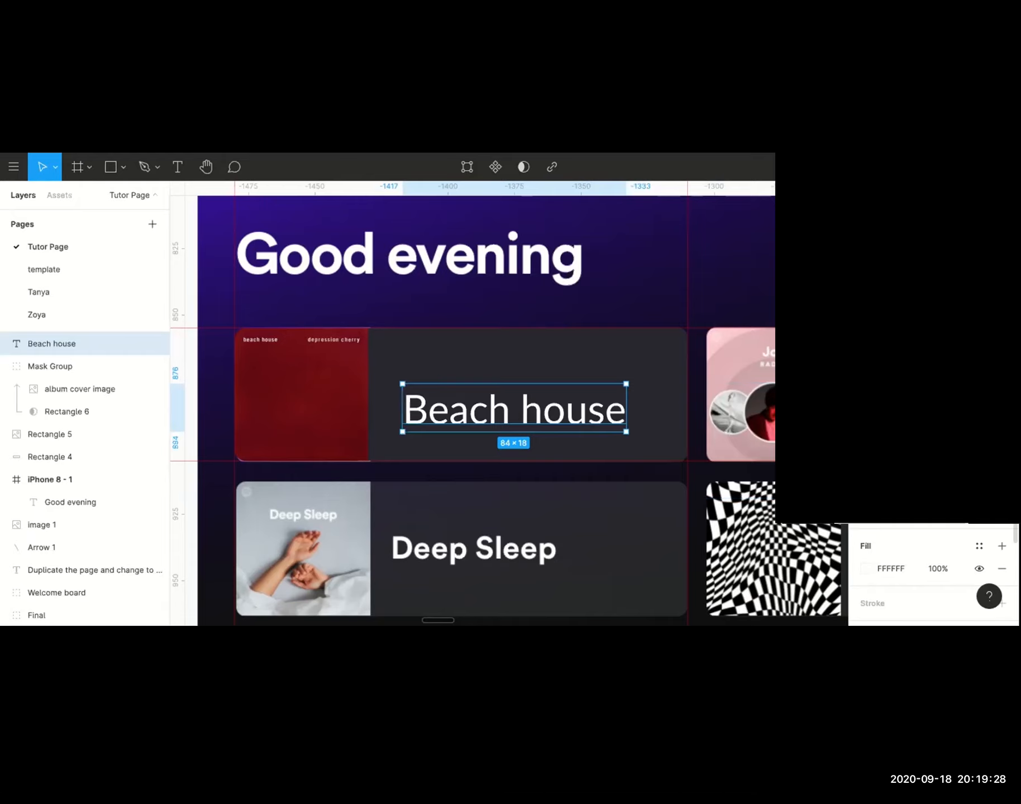
pyautogui.press('Return')
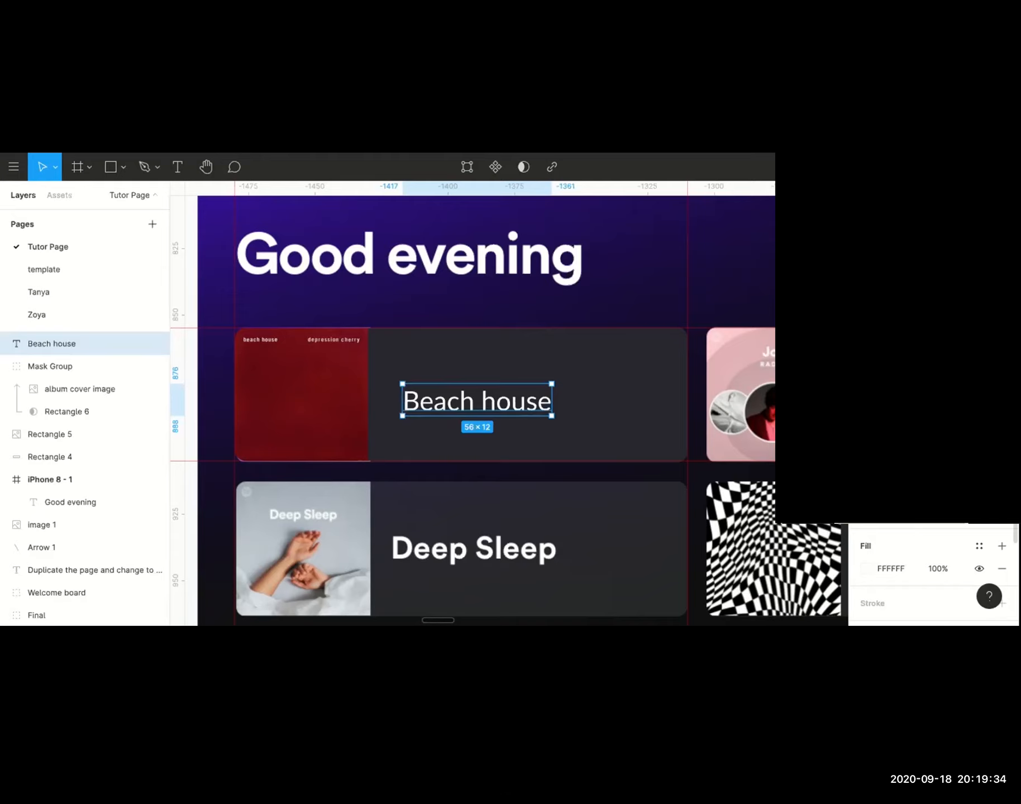
pyautogui.press('Return')
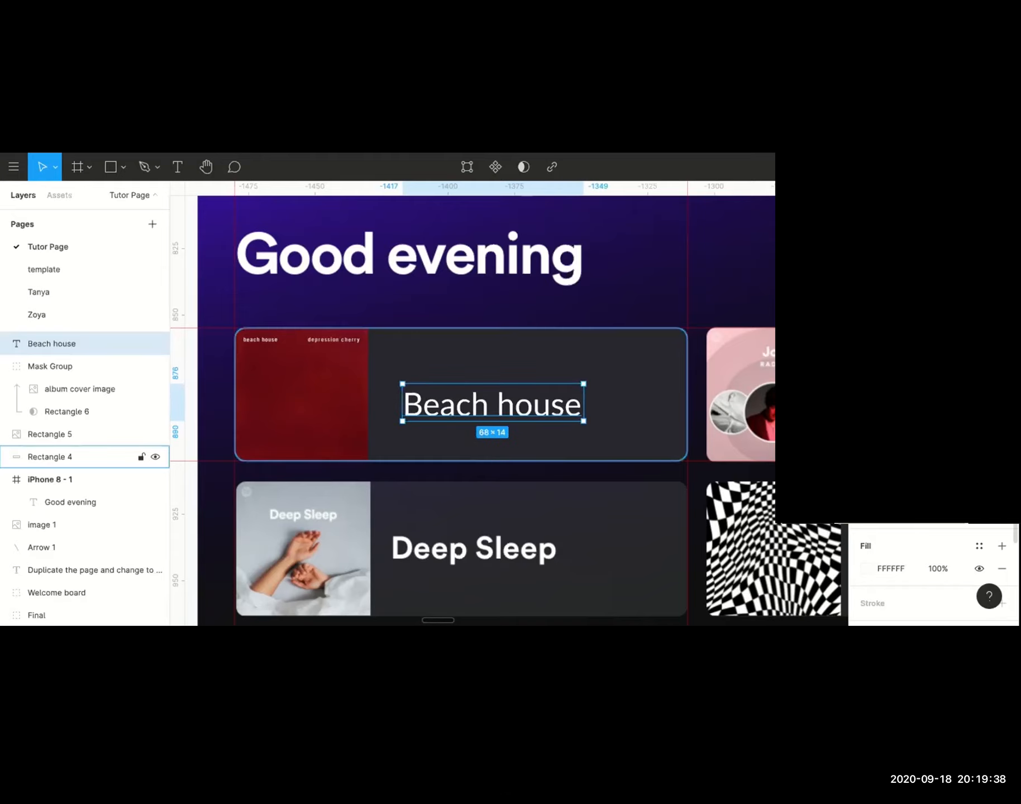
# Give the "Beach house" text a heavier font weight and move it to x -1422, y 873 on the card.
pyautogui.click(895, 442)
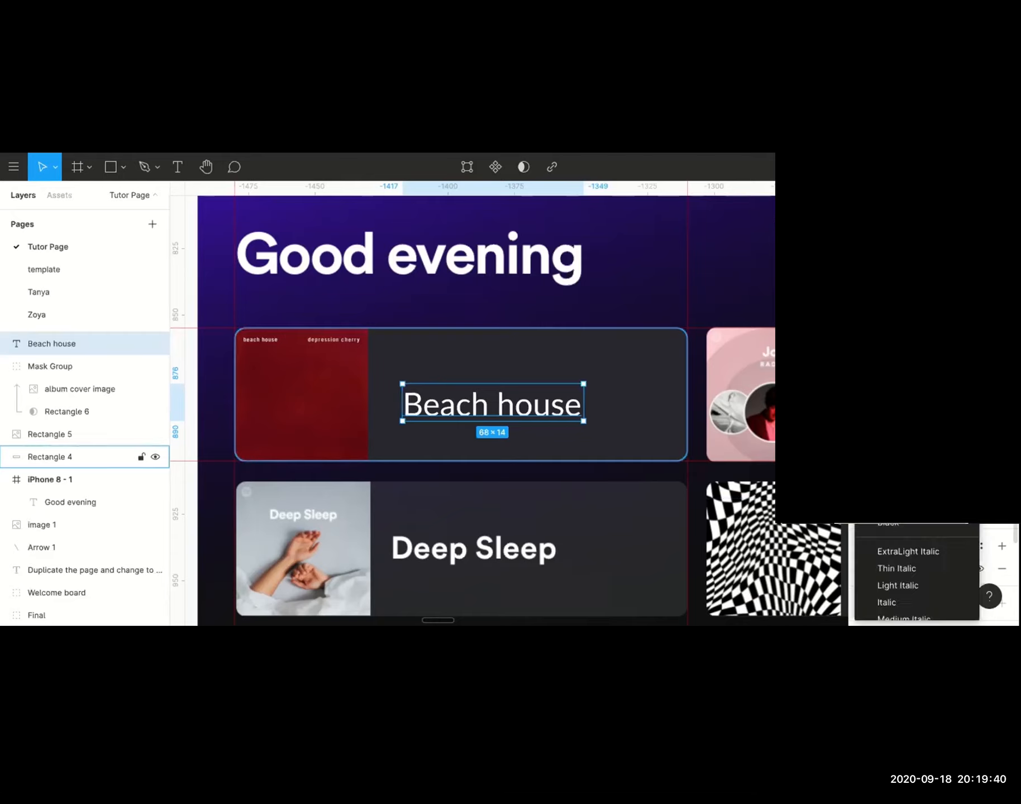
pyautogui.click(895, 473)
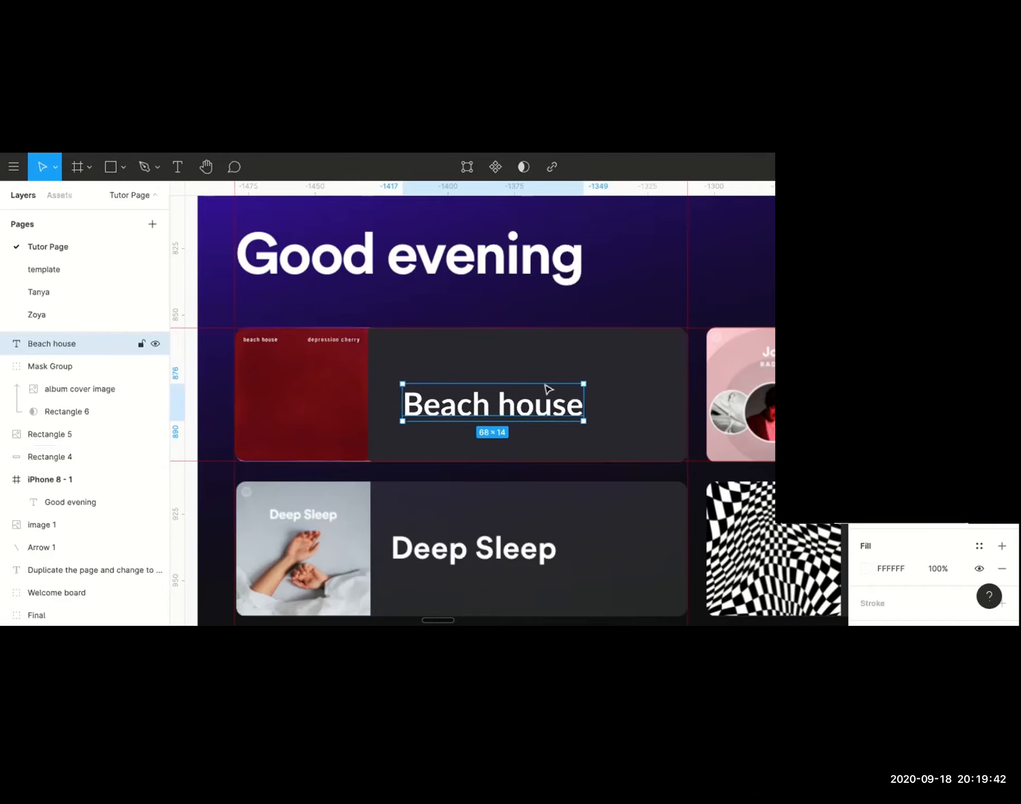
pyautogui.moveTo(527, 408); pyautogui.dragTo(511, 400)
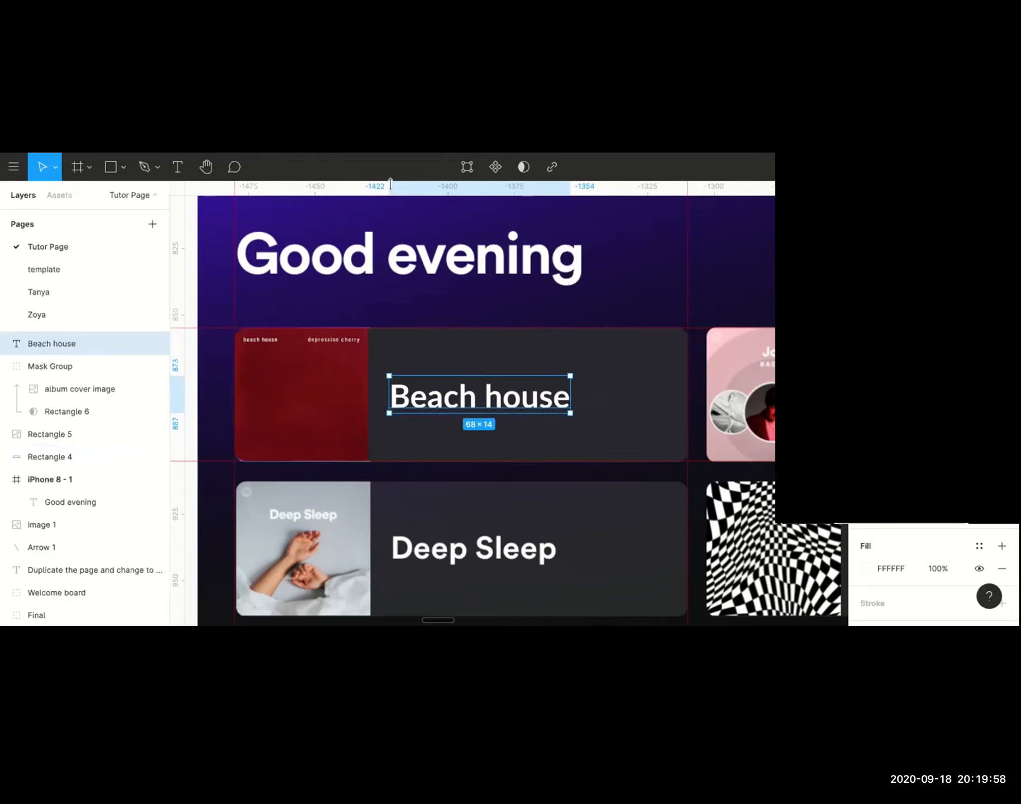
# Add a vertical guide at x -1421, aligned with the starting edge of the reference's "Deep Sleep" title.
pyautogui.moveTo(183, 300); pyautogui.dragTo(392, 312)
pyautogui.click(399, 317)
pyautogui.moveTo(397, 304); pyautogui.dragTo(397, 306)
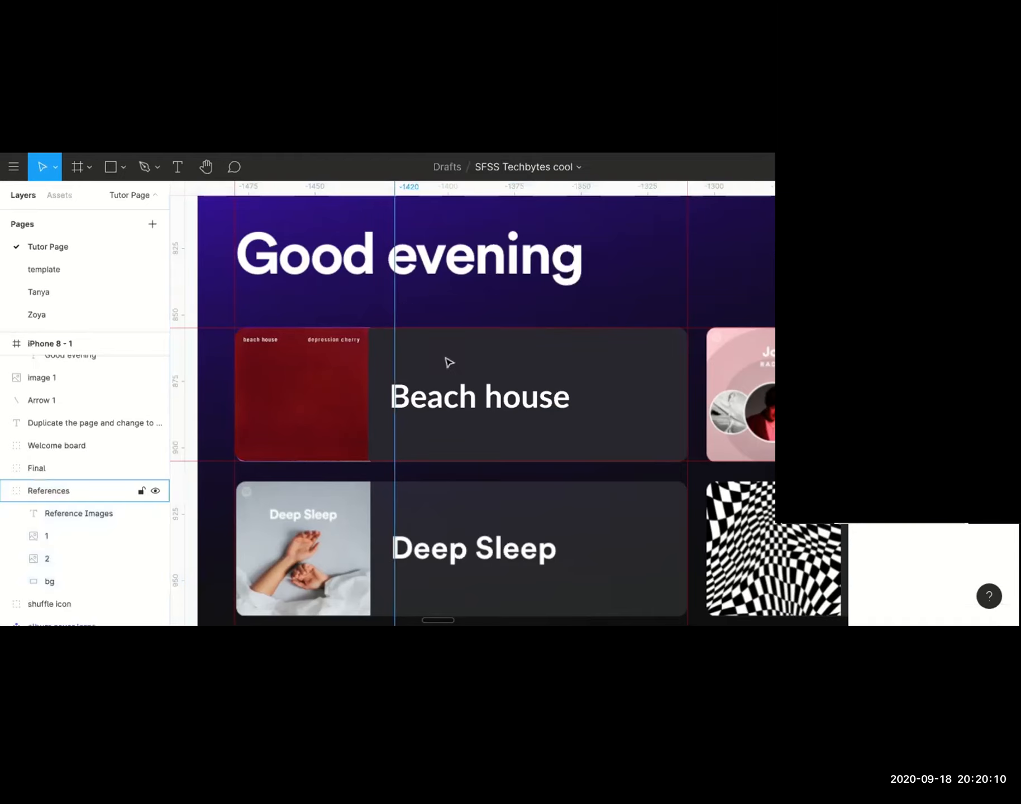
pyautogui.scroll(5, 433, 440)
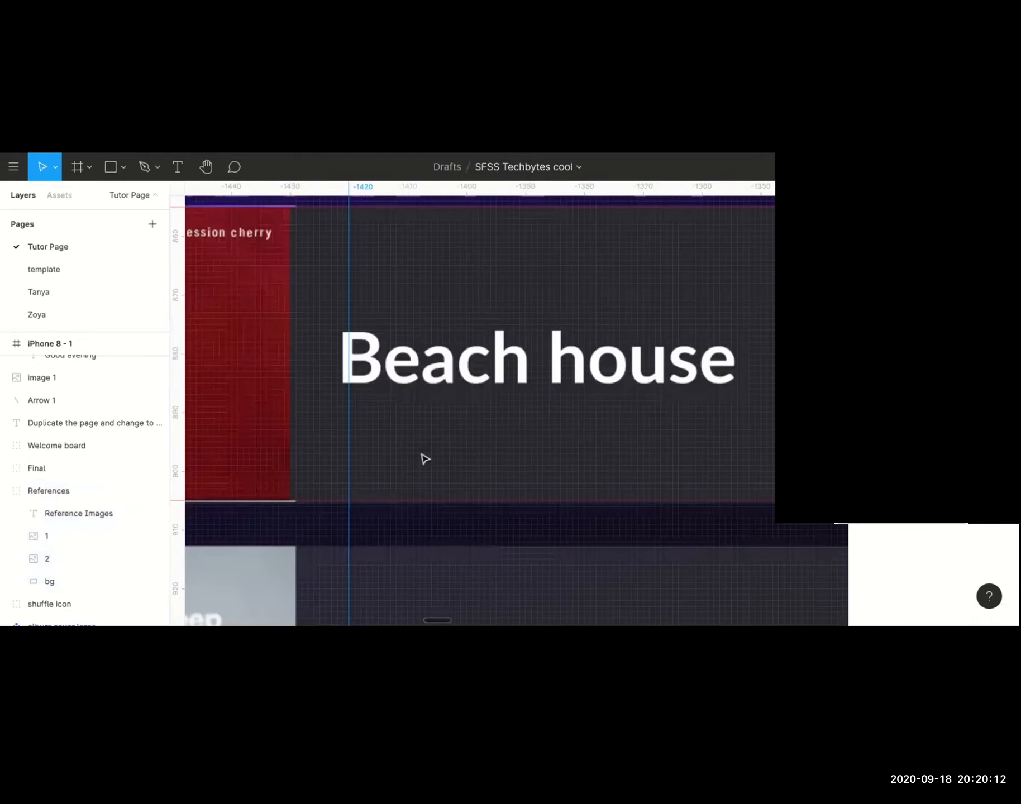
pyautogui.moveTo(372, 290); pyautogui.dragTo(365, 283)
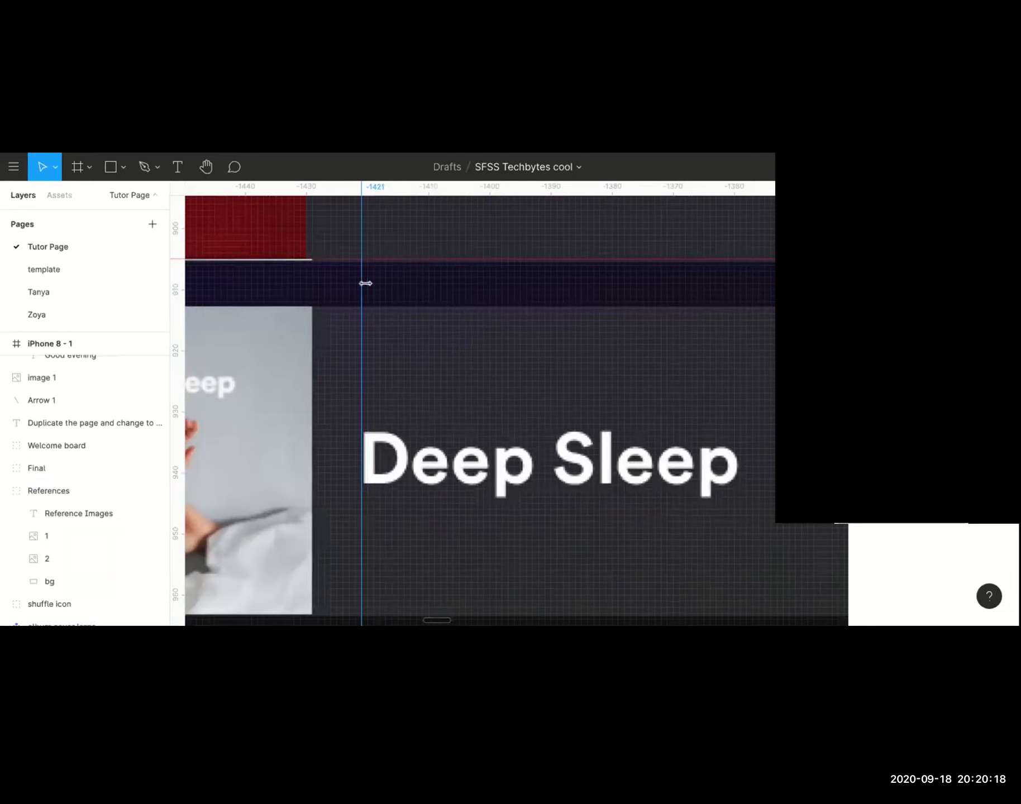
pyautogui.scroll(-1, 395, 326)
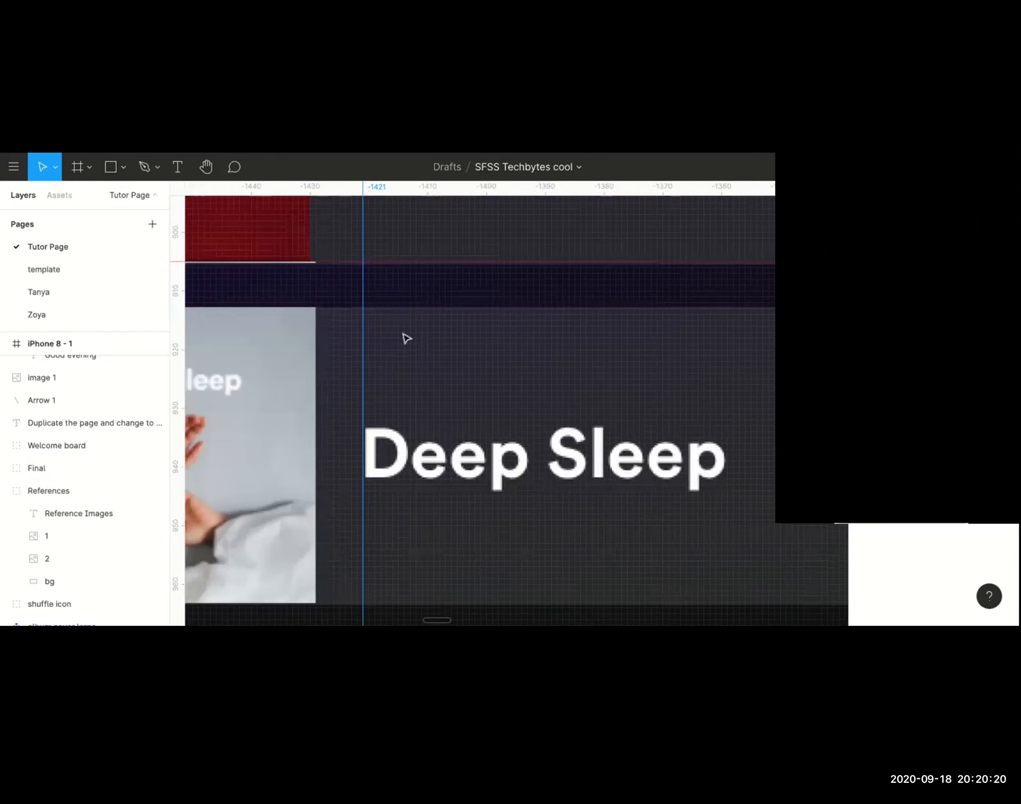
# Try the "Beach house" text one pixel to the right against the new guide and return it to x -1422.
pyautogui.scroll(-2, 406, 339)
pyautogui.scroll(2, 406, 339)
pyautogui.click(452, 333)
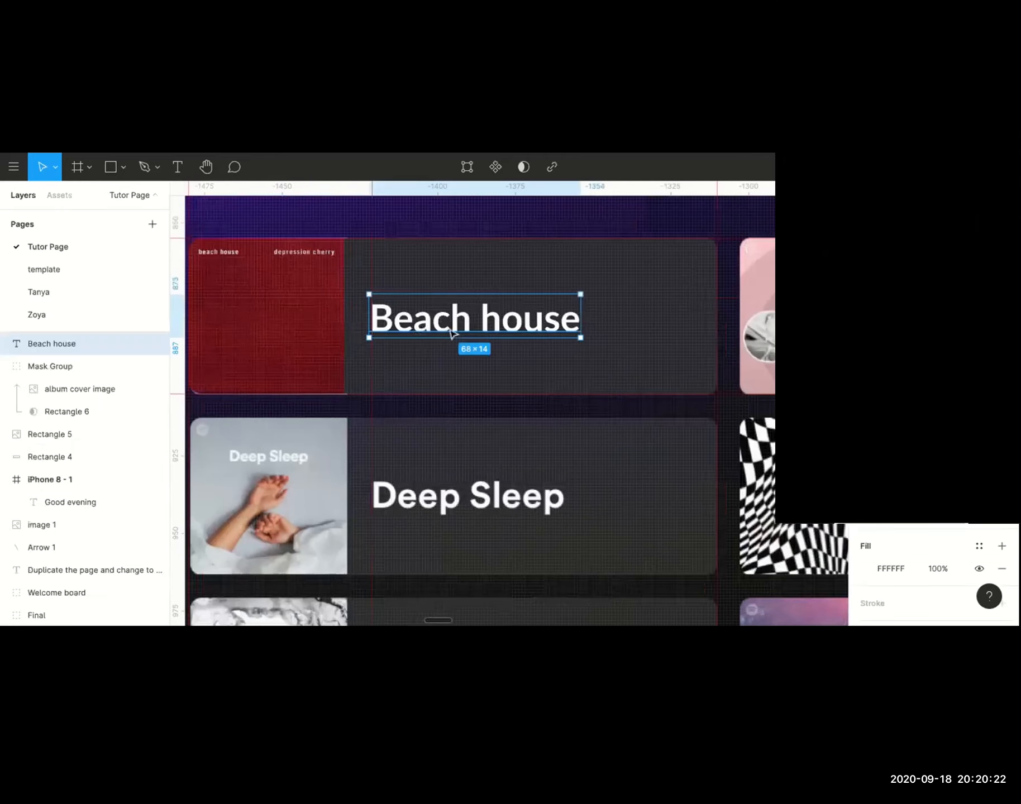
pyautogui.press('Right')
pyautogui.press('Left')
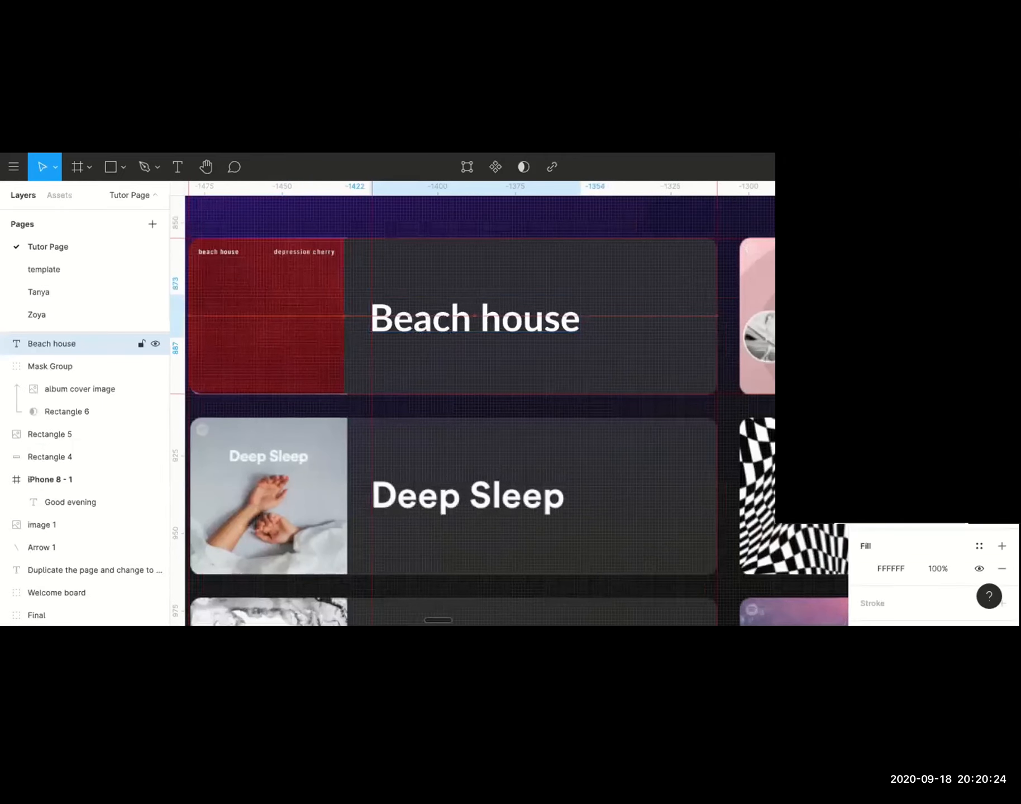
pyautogui.click(482, 225)
# Examine the shuffle icon's appearance and placement on the reference's "A Moon Shaped Pool" card.
pyautogui.scroll(-5, 482, 225)
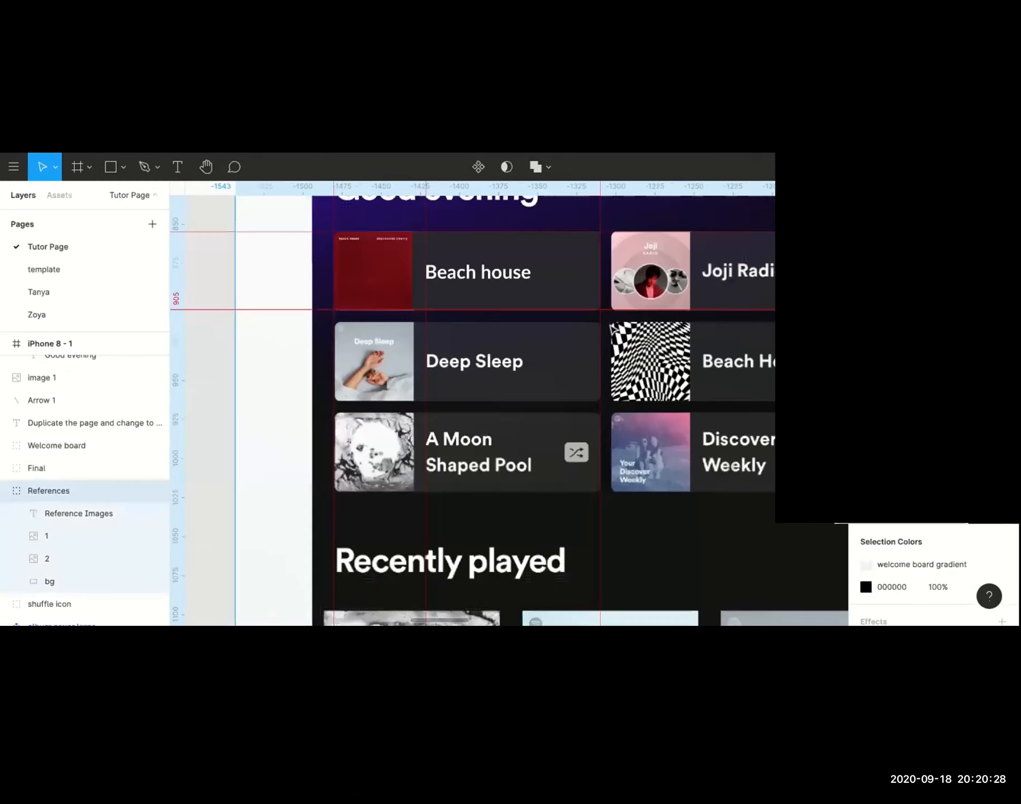
pyautogui.hscroll(1, 623, 413)
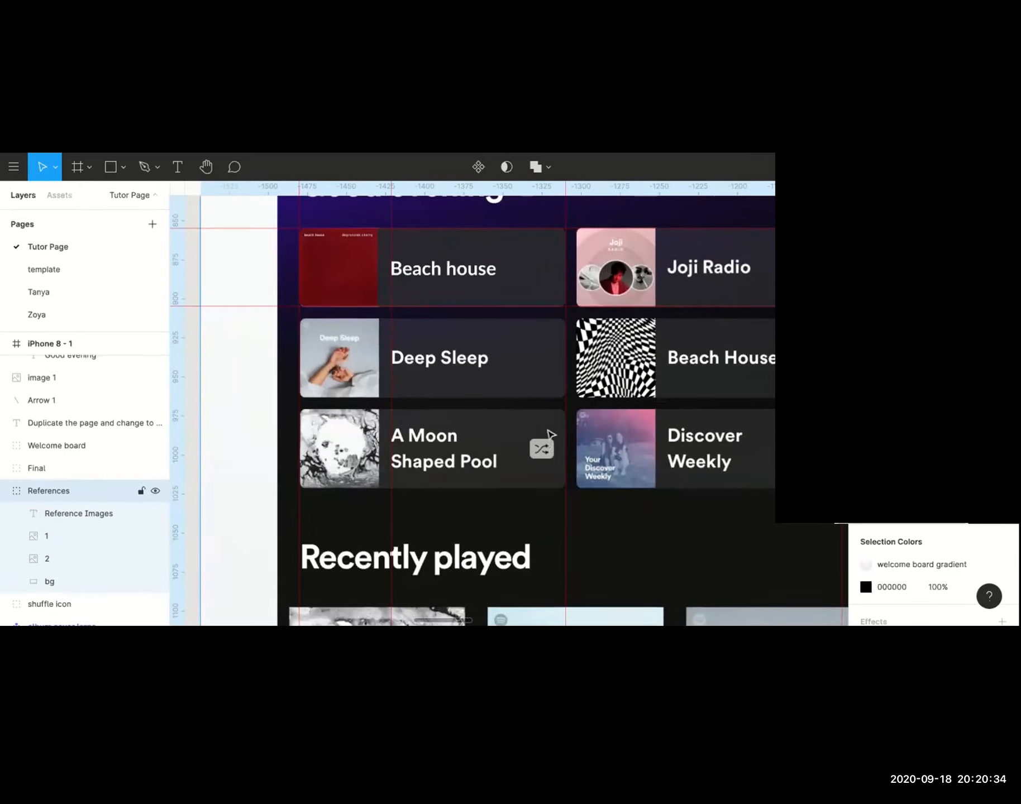
pyautogui.scroll(2, 551, 434)
pyautogui.scroll(3, 553, 430)
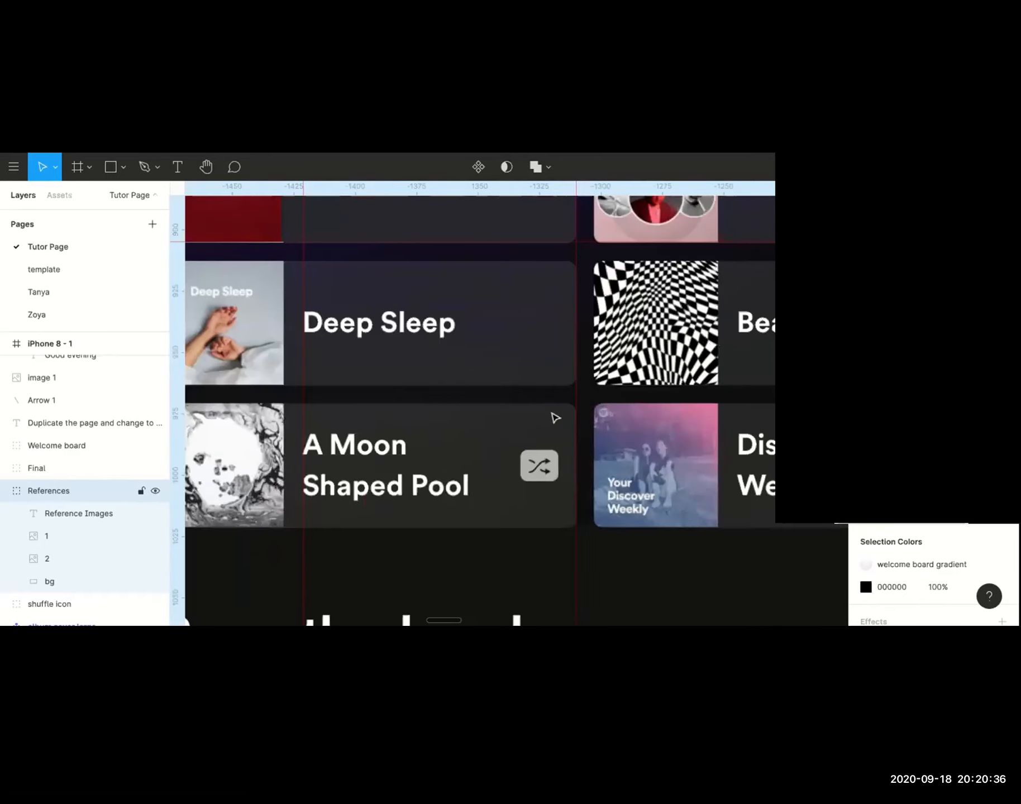
pyautogui.scroll(3, 555, 418)
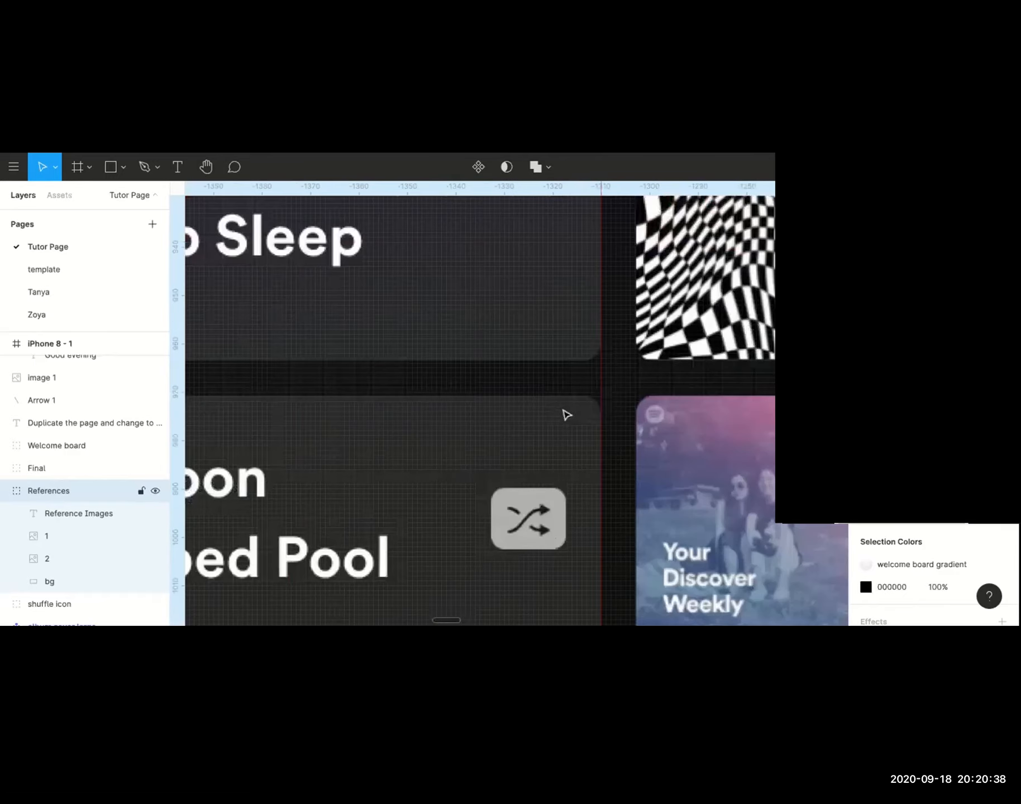
pyautogui.scroll(-3, 566, 415)
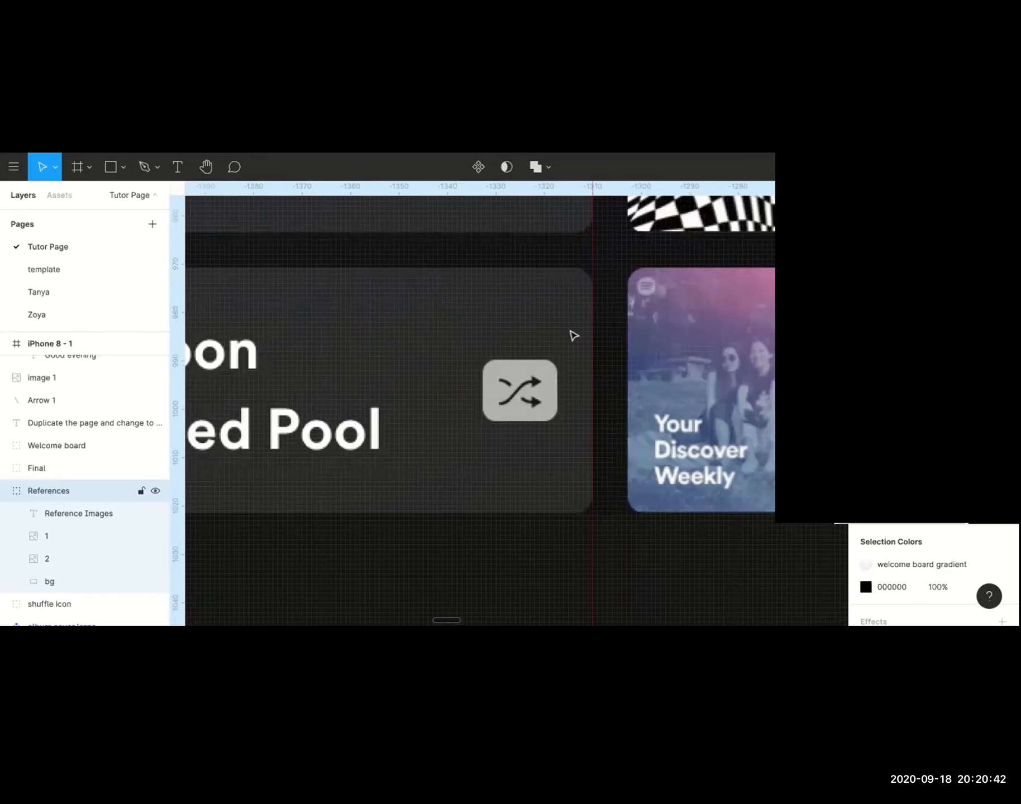
pyautogui.scroll(-4, 574, 335)
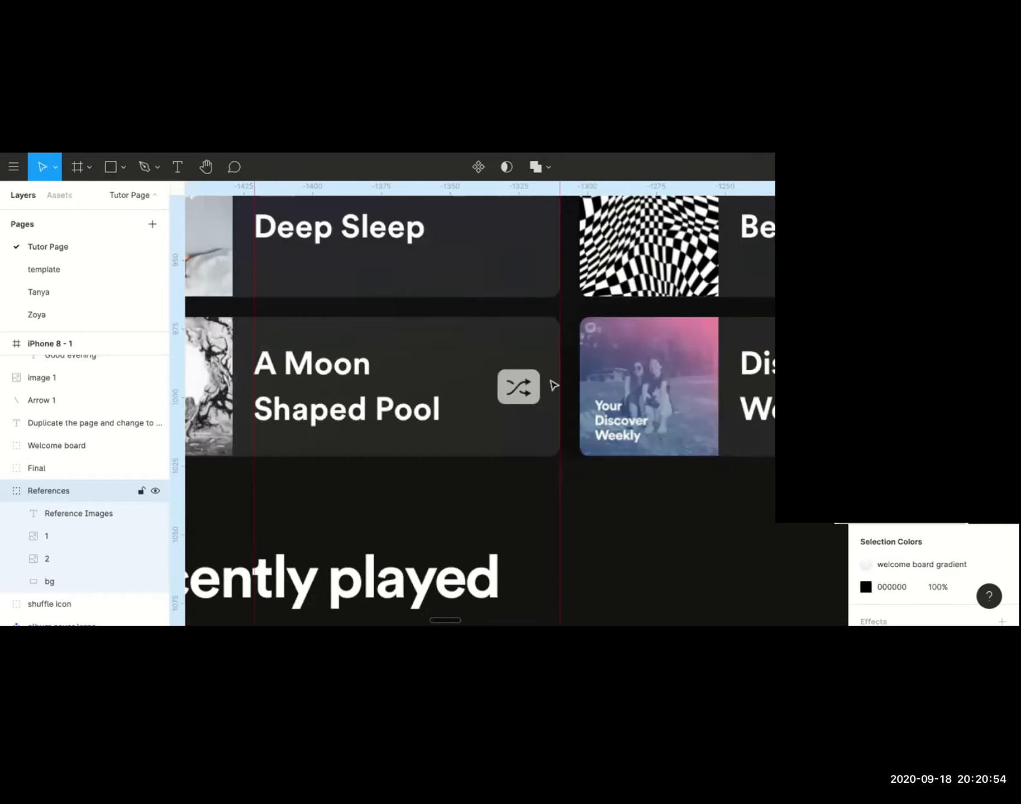
# Select the shuffle icon group nested inside the "Beach House" Card component among the Pre-made Assets.
pyautogui.scroll(-5, 554, 385)
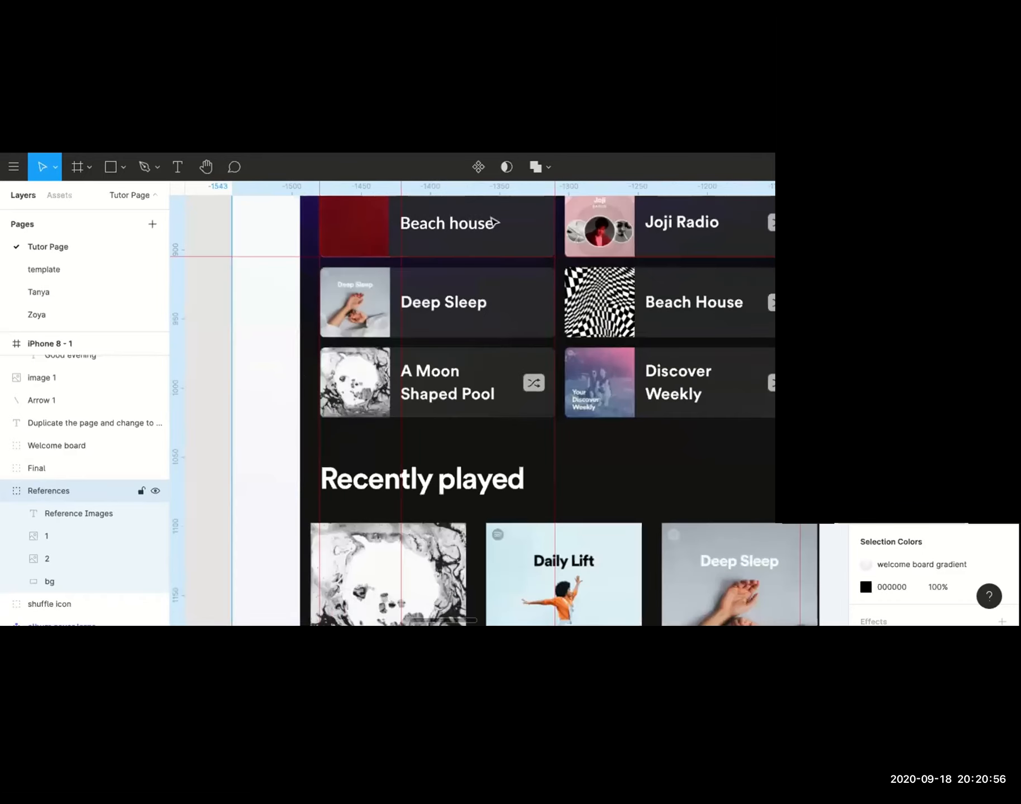
pyautogui.scroll(-3, 299, 371)
pyautogui.scroll(3, 399, 337)
pyautogui.hscroll(-1, 400, 337)
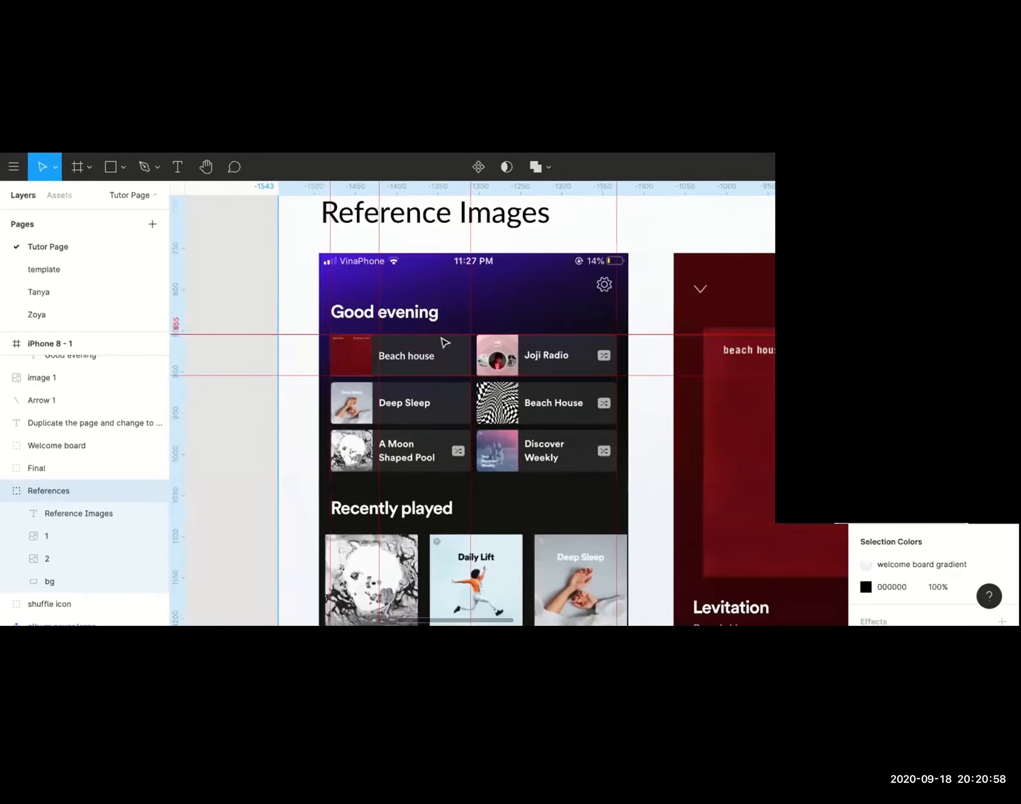
pyautogui.scroll(3, 444, 342)
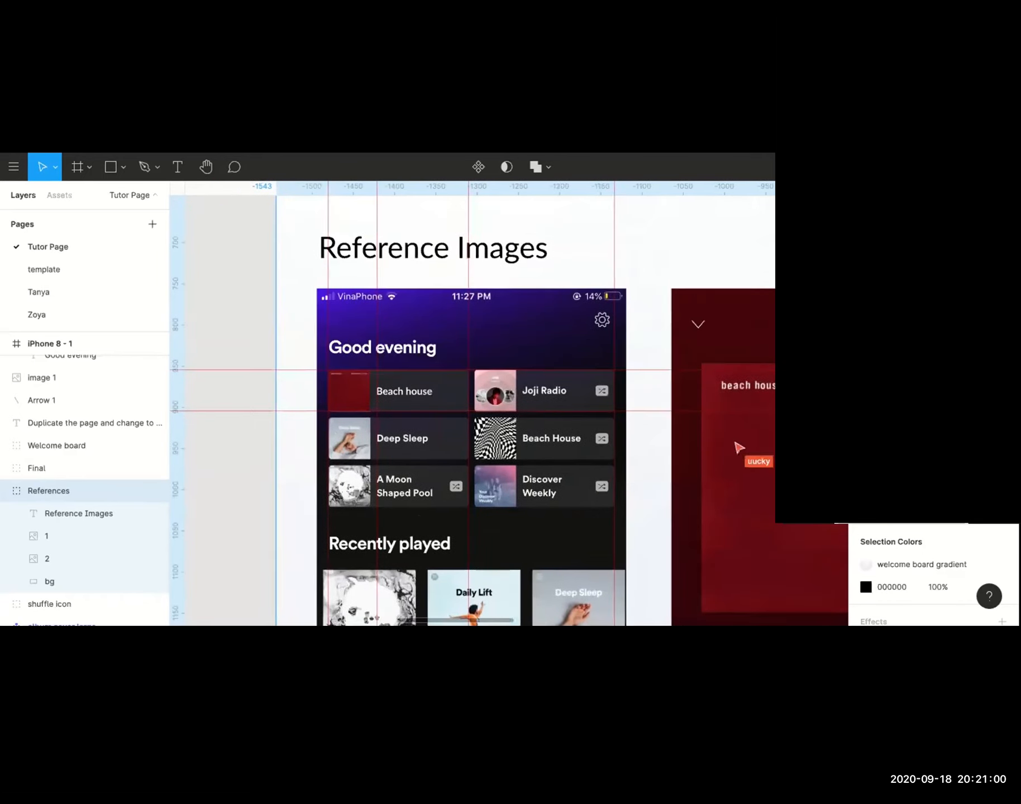
pyautogui.scroll(1, 738, 449)
pyautogui.scroll(6, 472, 403)
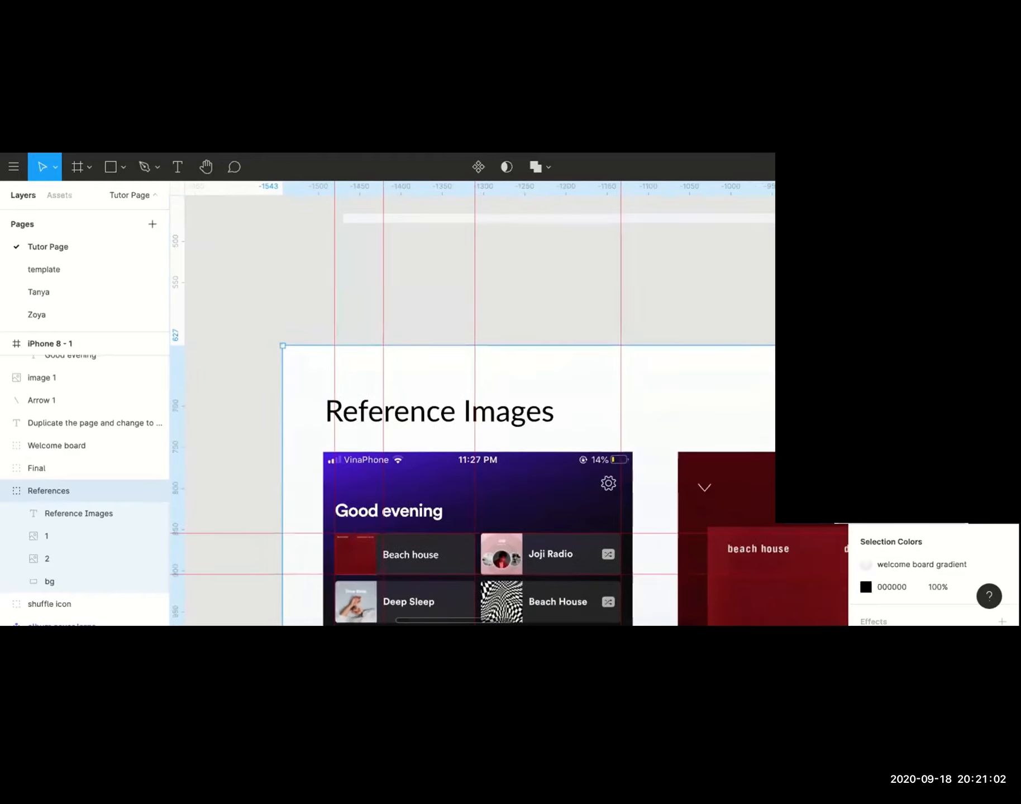
pyautogui.scroll(-1, 487, 301)
pyautogui.keyDown('ctrl'); pyautogui.scroll(-5, 487, 301); pyautogui.keyUp('ctrl')
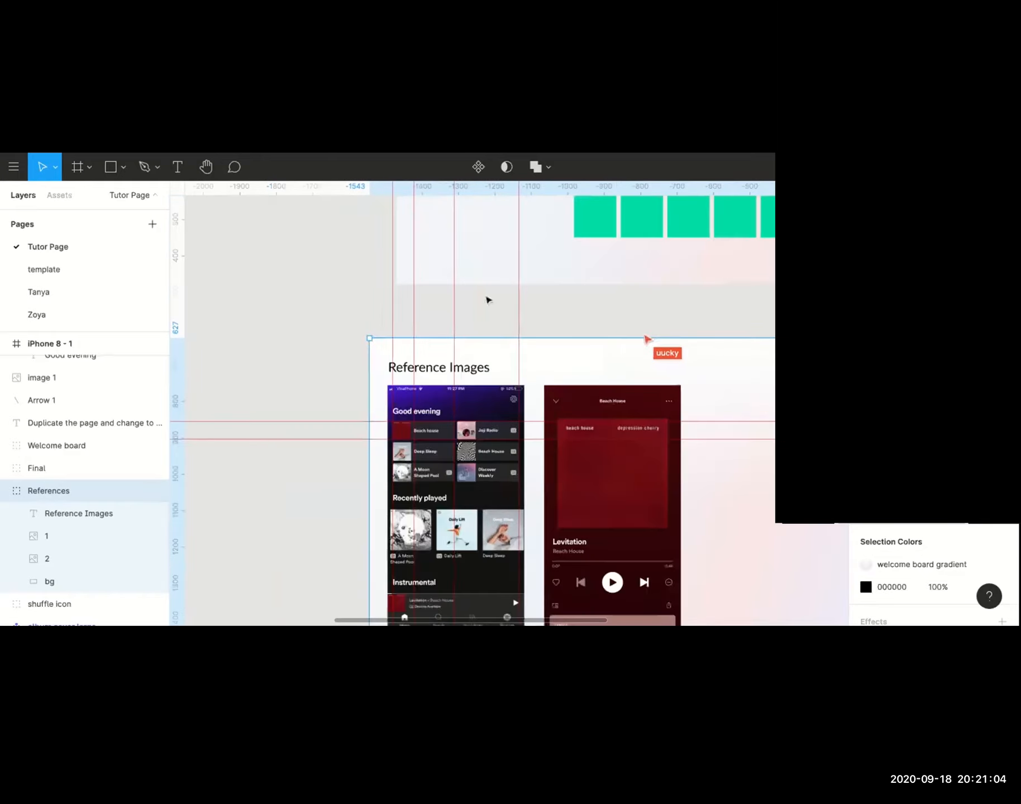
pyautogui.scroll(5, 488, 300)
pyautogui.hscroll(2, 487, 301)
pyautogui.scroll(1, 490, 311)
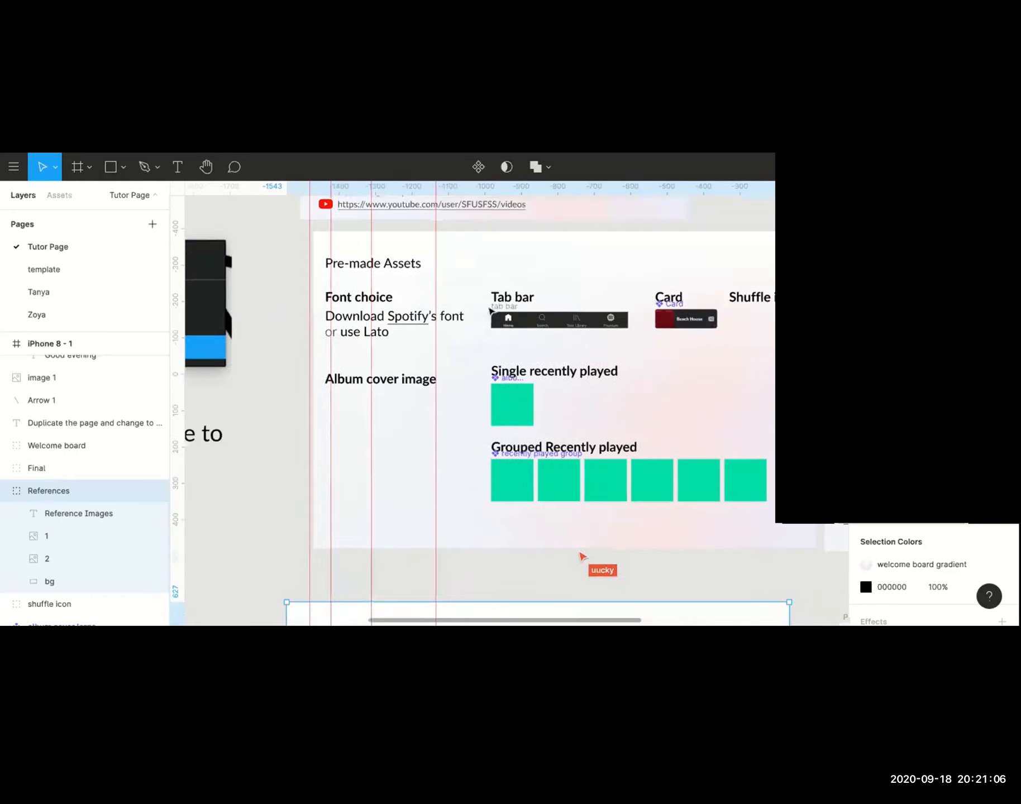
pyautogui.scroll(3, 491, 307)
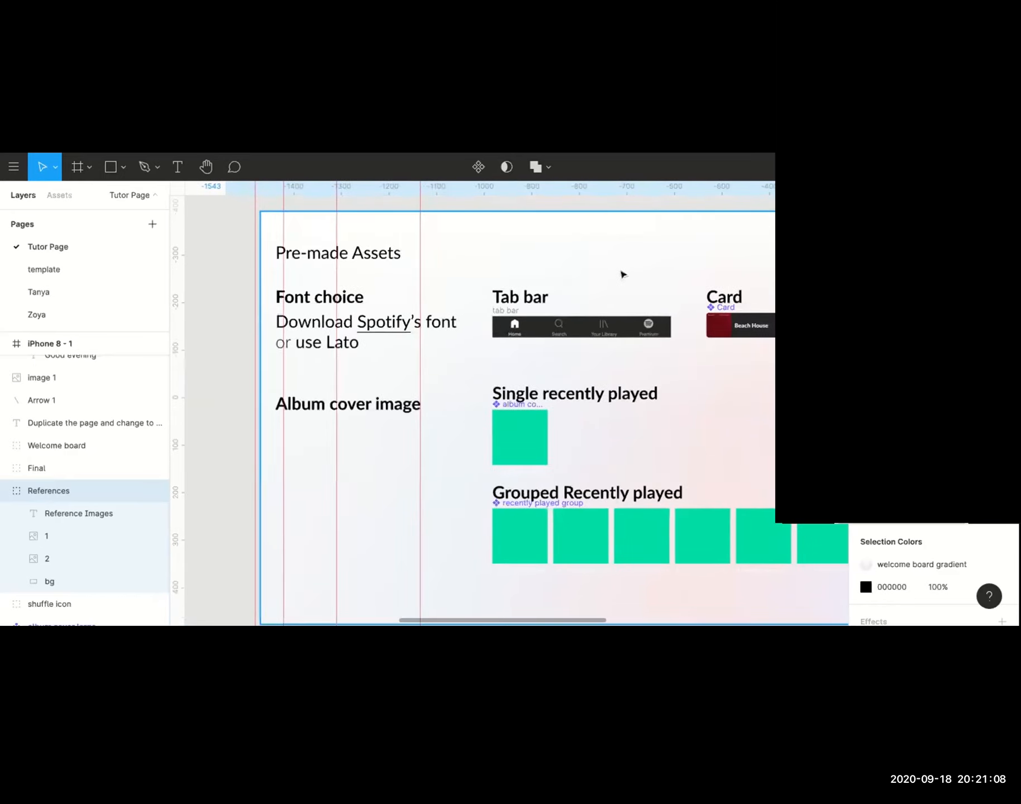
pyautogui.hscroll(3, 626, 275)
pyautogui.scroll(1, 626, 275)
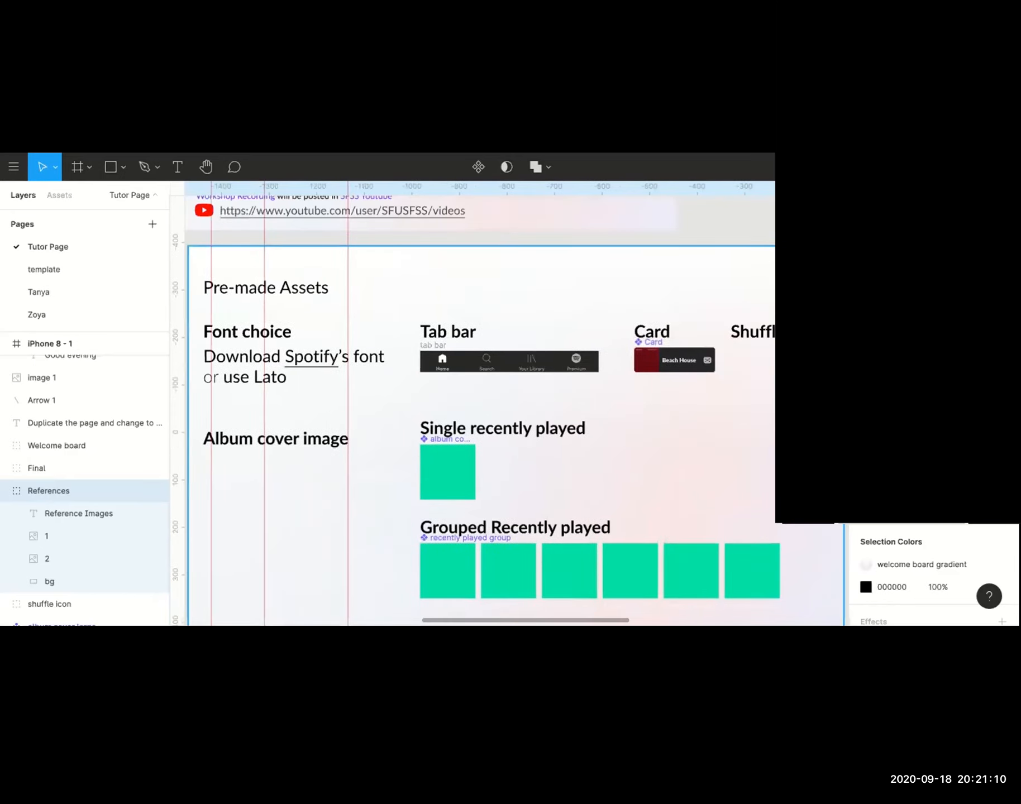
pyautogui.hscroll(2, 623, 277)
pyautogui.scroll(-1, 623, 277)
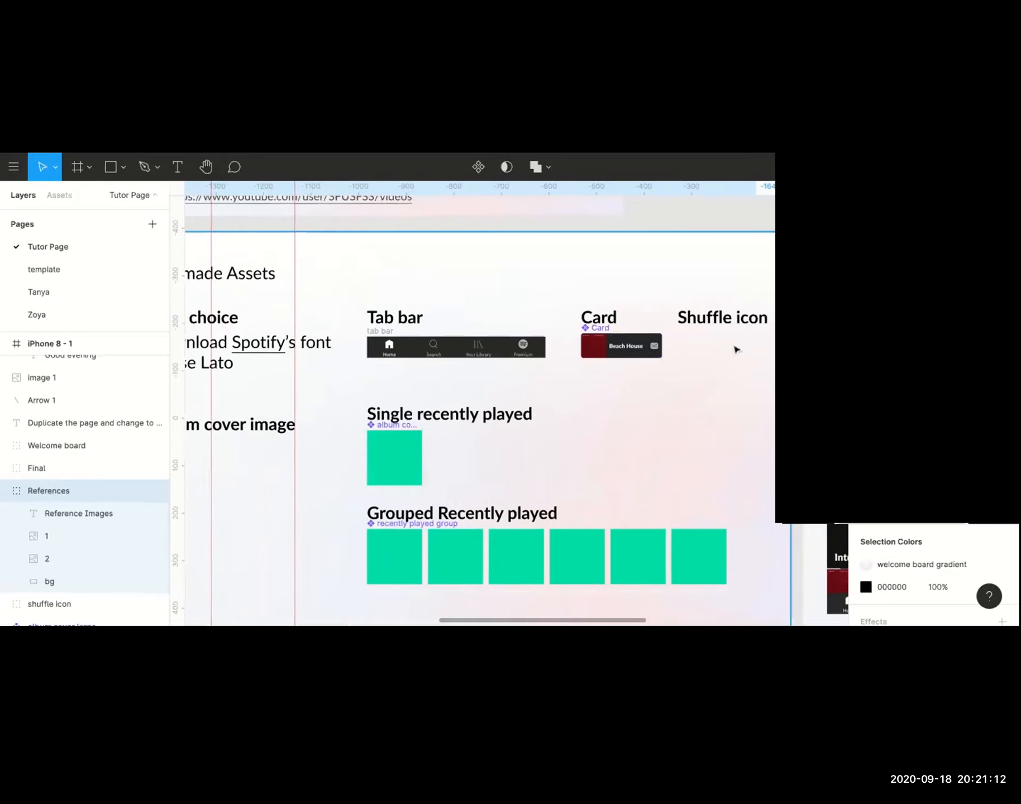
pyautogui.scroll(3, 736, 349)
pyautogui.scroll(3, 737, 349)
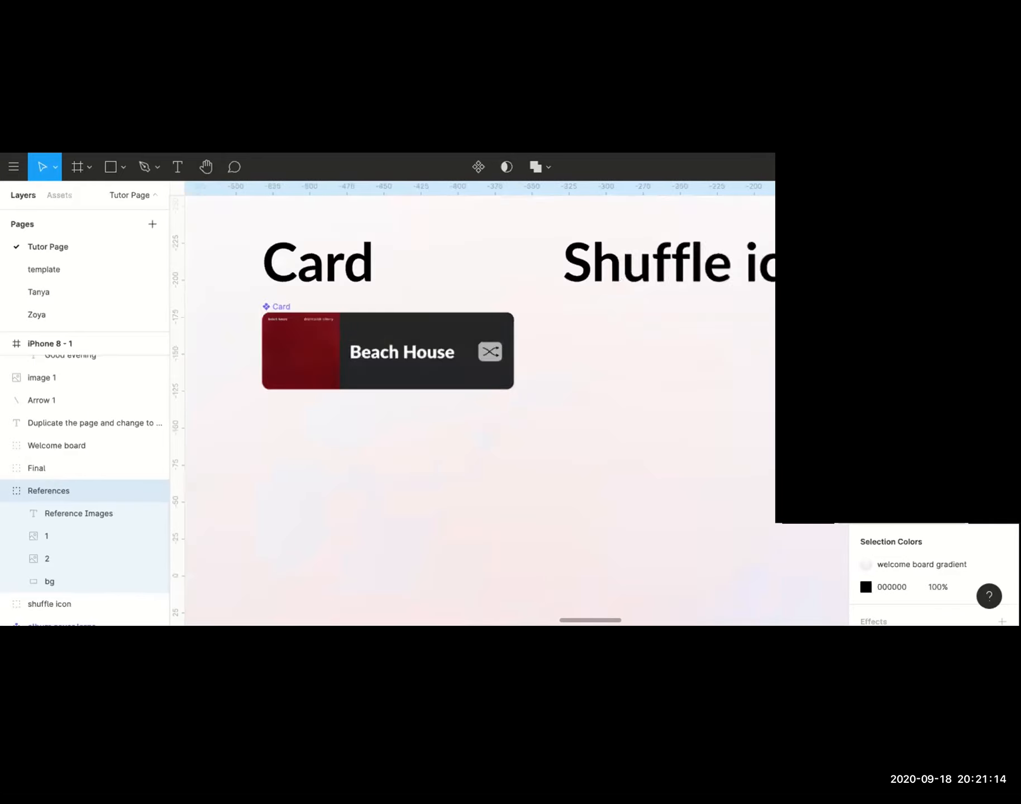
pyautogui.scroll(-2, 720, 351)
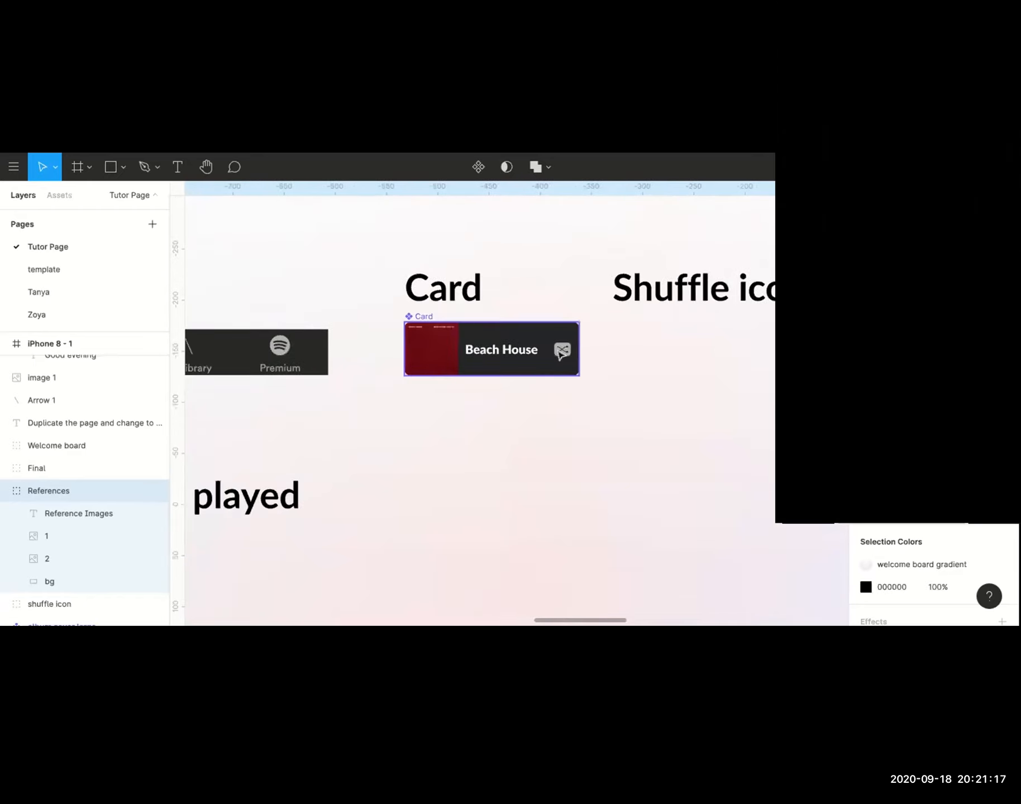
pyautogui.click(565, 355)
pyautogui.doubleClick(563, 351)
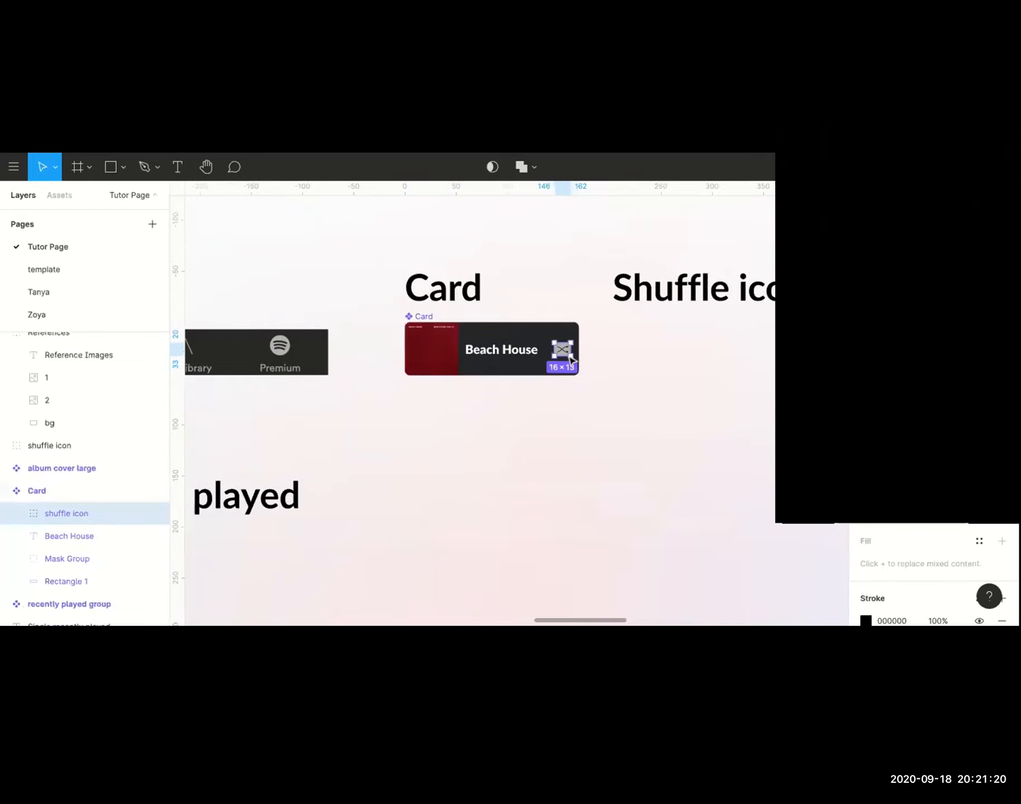
# Draw a gray rectangle about 18 × 14 beside the "Beach house" text in the first card of the reference screen.
pyautogui.doubleClick(683, 364)
pyautogui.scroll(-4, 681, 363)
pyautogui.doubleClick(625, 215)
pyautogui.scroll(-2, 628, 256)
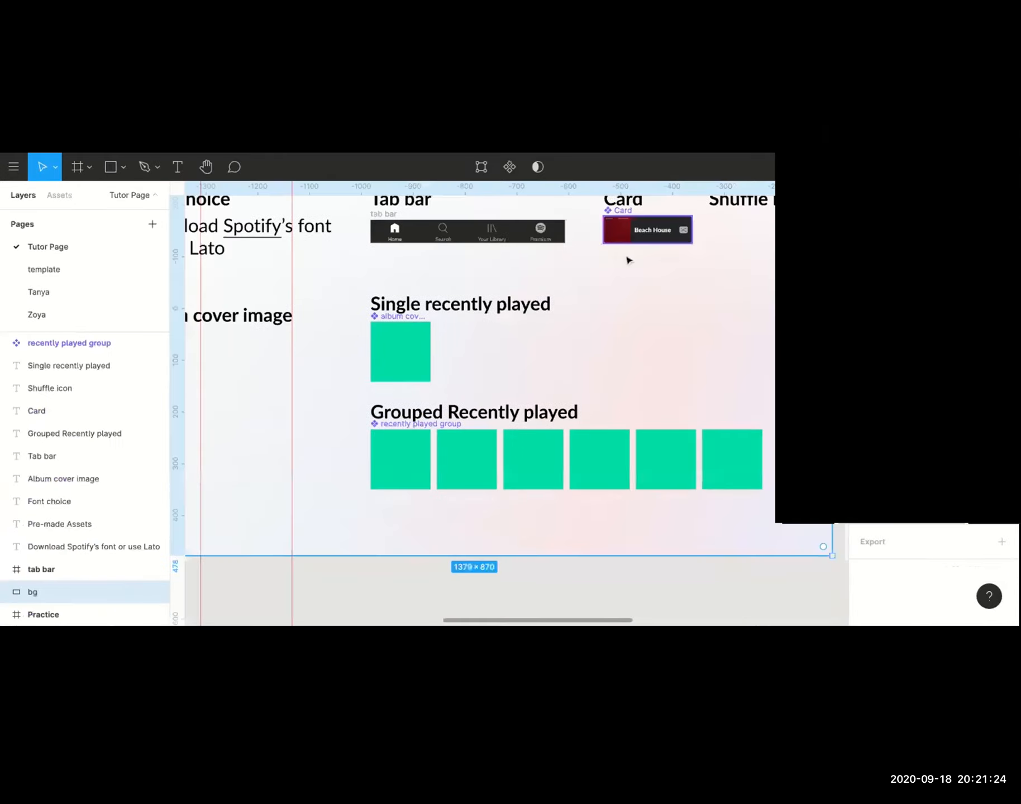
pyautogui.scroll(-3, 539, 344)
pyautogui.scroll(-3, 539, 344)
pyautogui.scroll(-2, 539, 344)
pyautogui.hscroll(-4, 539, 344)
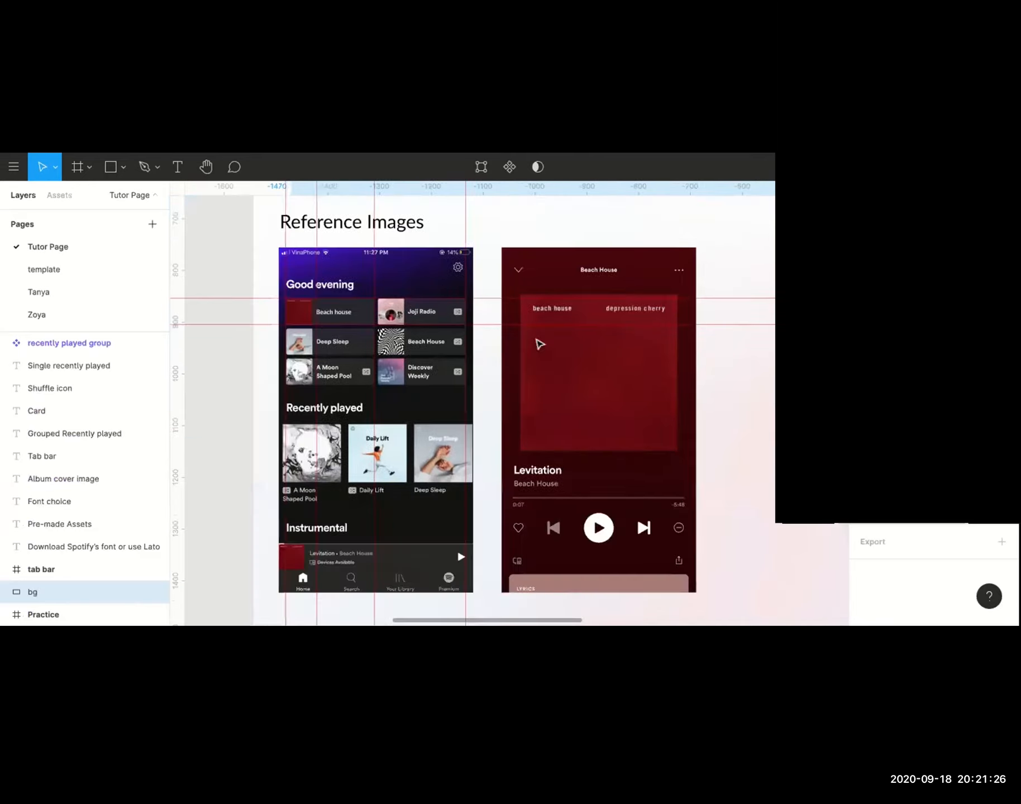
pyautogui.scroll(3, 539, 344)
pyautogui.scroll(3, 456, 348)
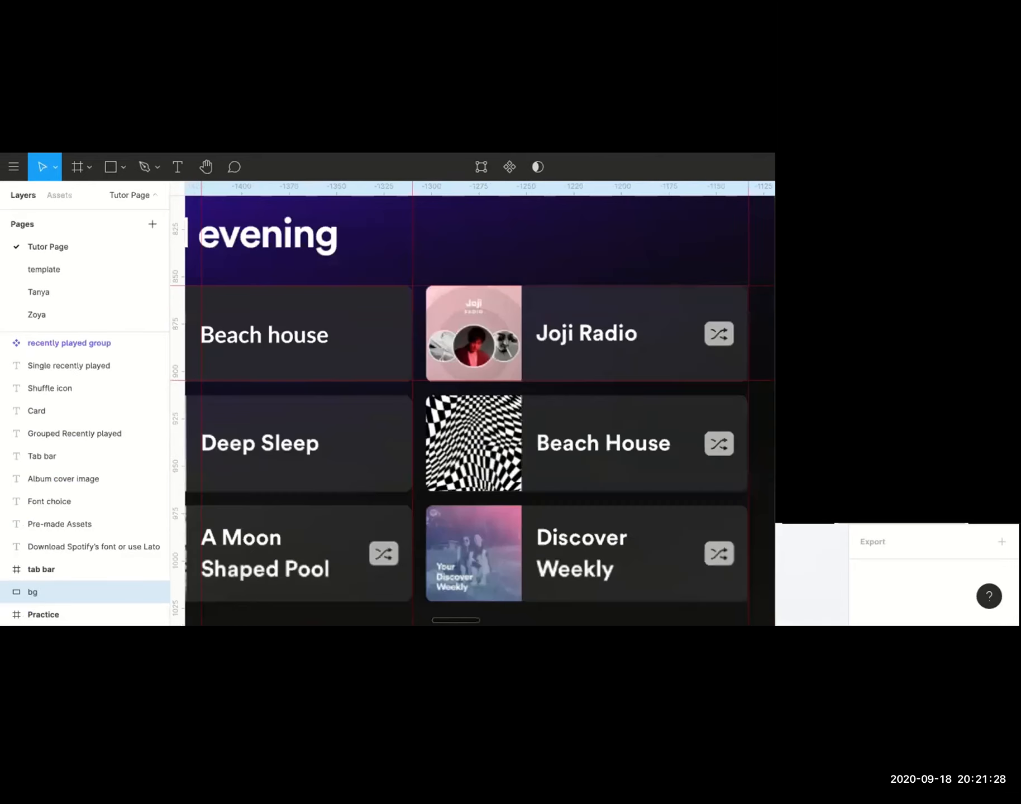
pyautogui.hscroll(-2, 456, 348)
pyautogui.click(123, 167)
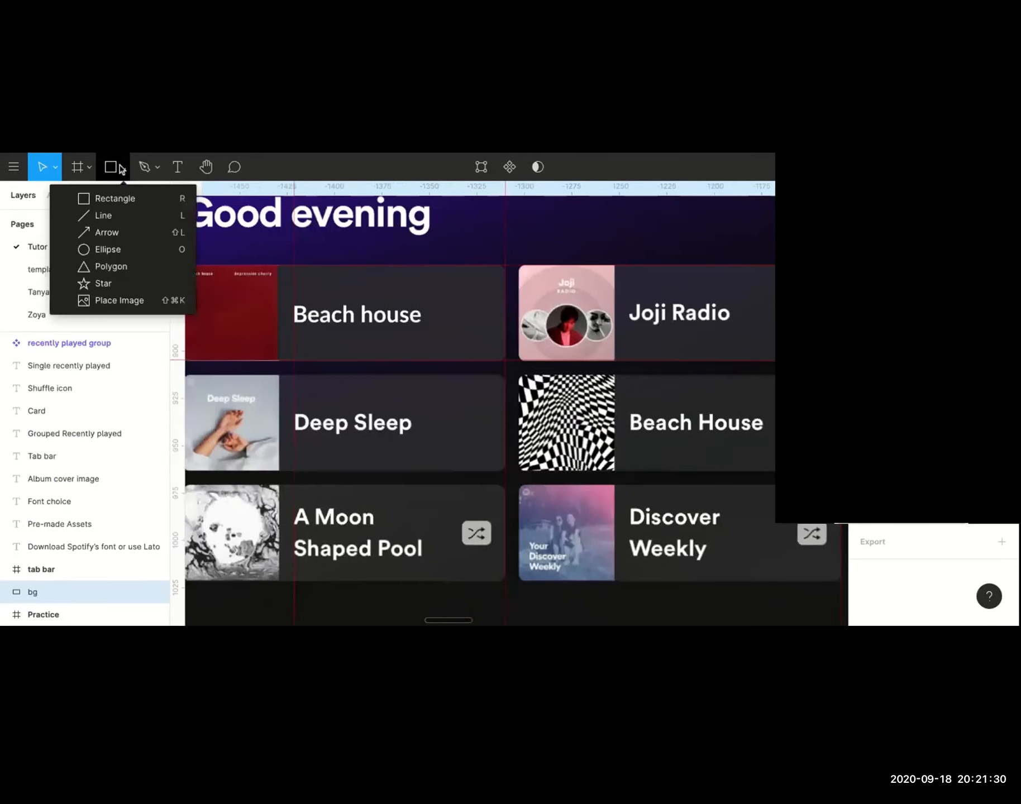
pyautogui.click(104, 204)
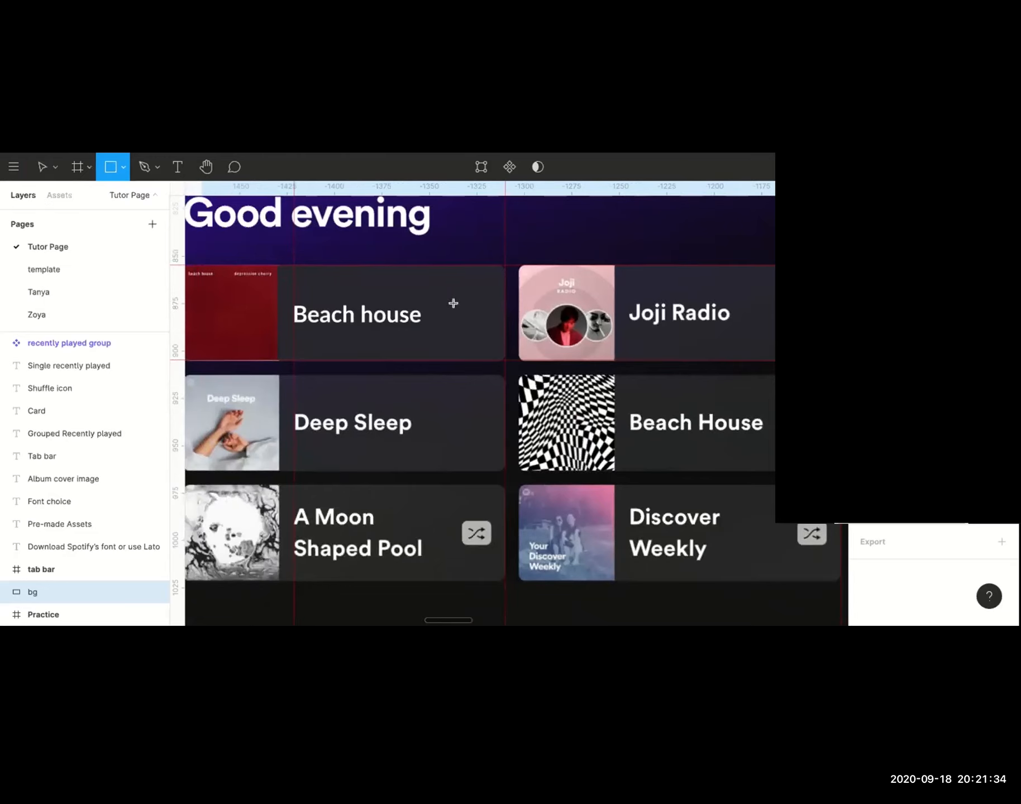
pyautogui.moveTo(450, 300); pyautogui.dragTo(485, 327)
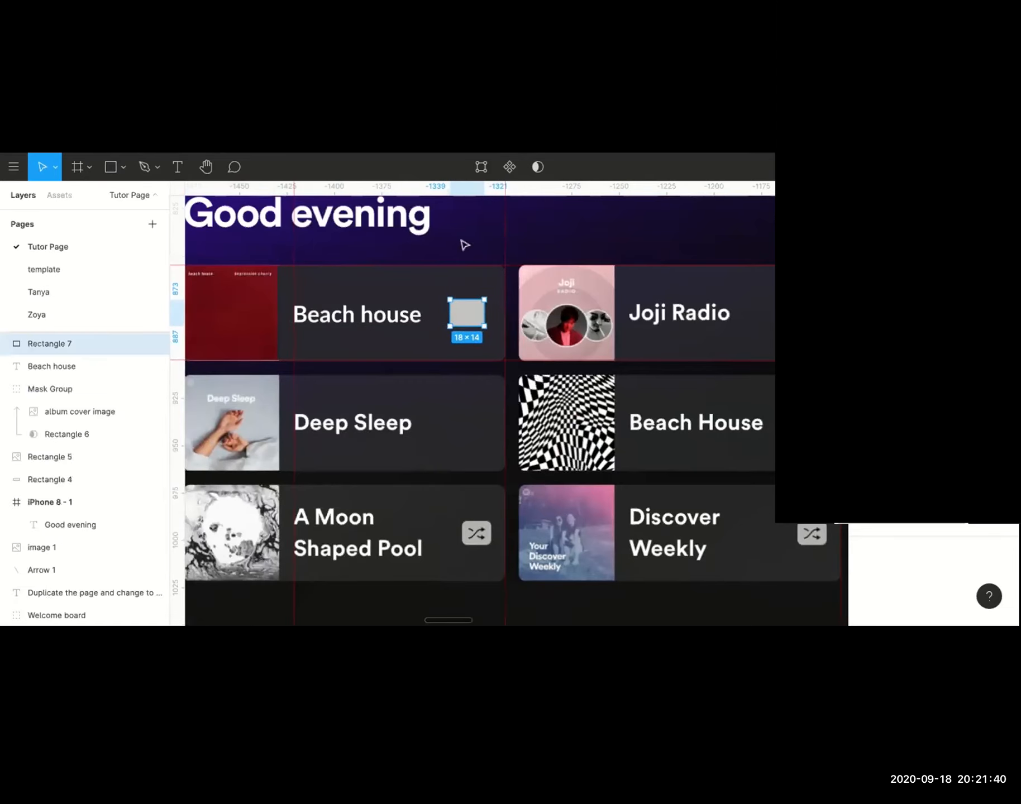
pyautogui.click(464, 245)
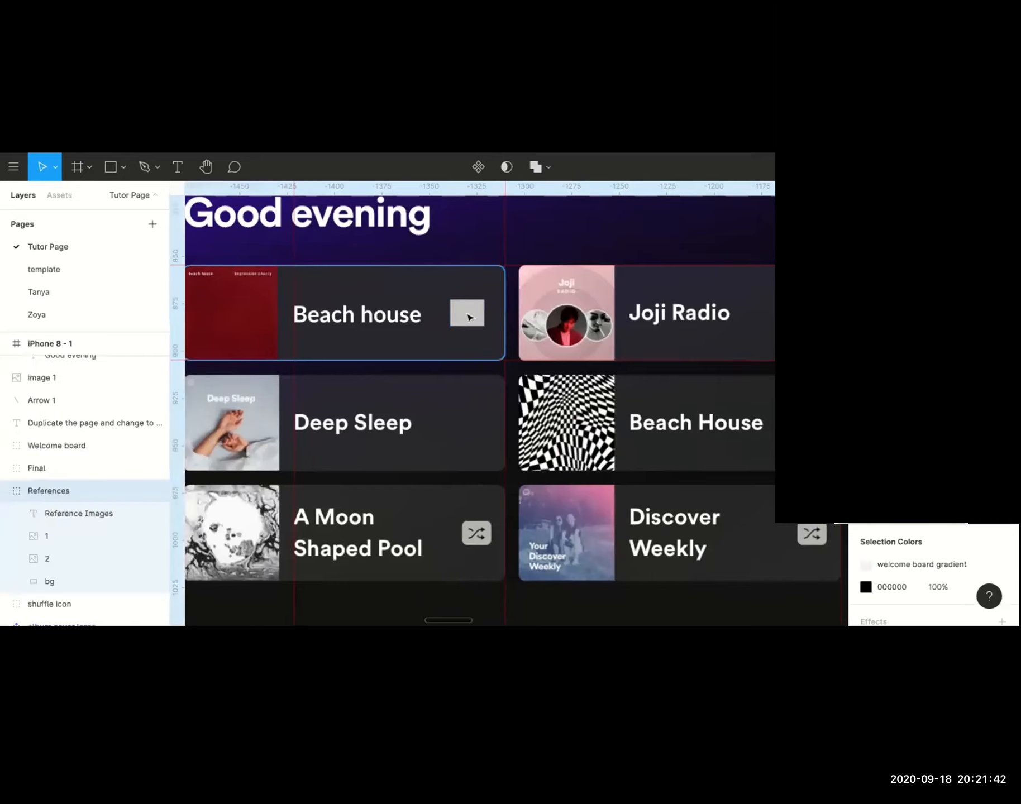
# Examine the ready-made shuffle icon next to the Card component in the Pre-made Assets board.
pyautogui.scroll(-5, 518, 265)
pyautogui.scroll(-1, 601, 246)
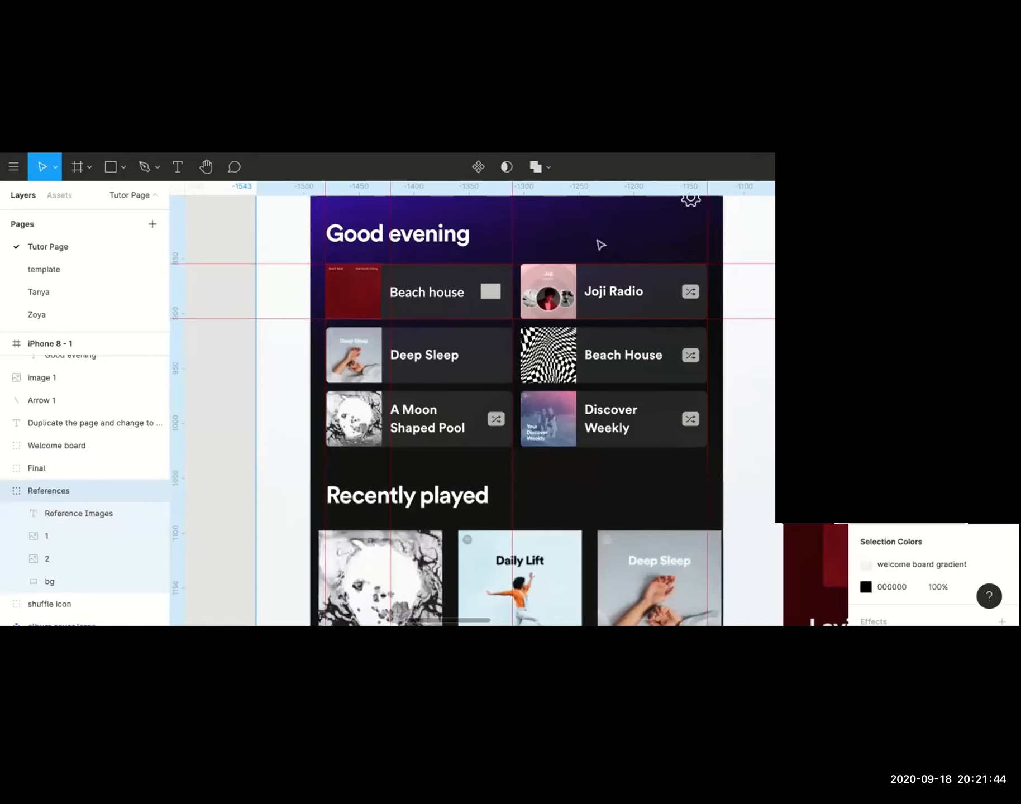
pyautogui.scroll(-5, 600, 245)
pyautogui.scroll(3, 600, 244)
pyautogui.scroll(10, 472, 402)
pyautogui.hscroll(5, 472, 402)
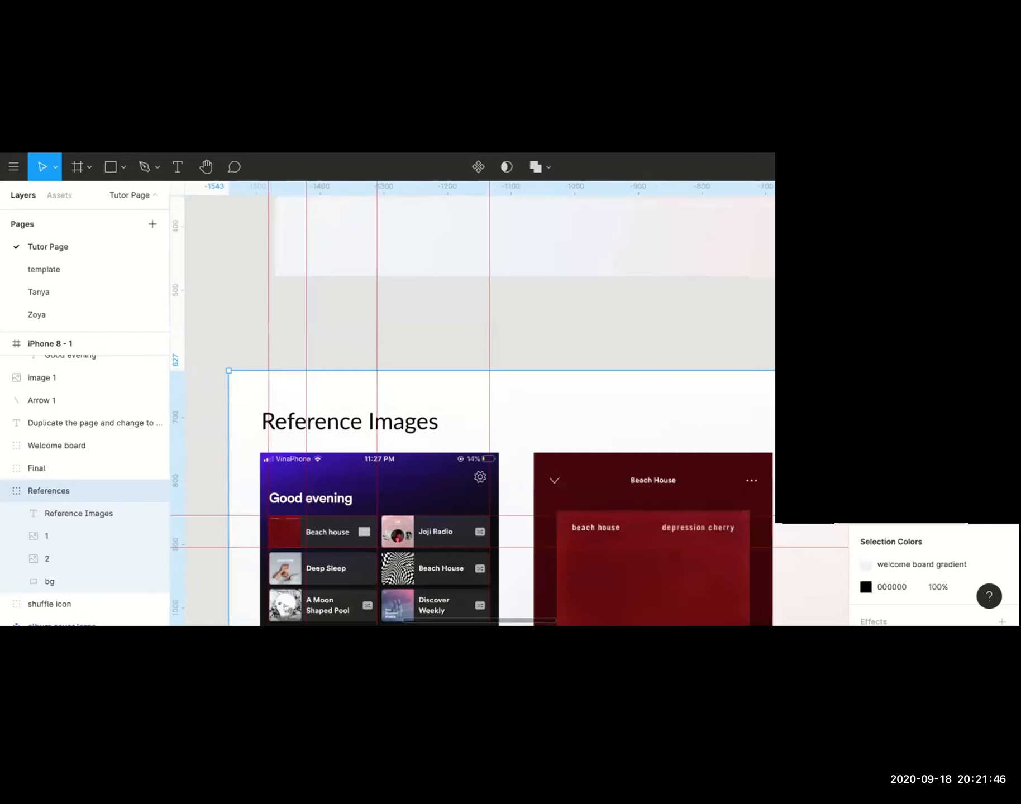
pyautogui.scroll(5, 478, 402)
pyautogui.hscroll(5, 478, 402)
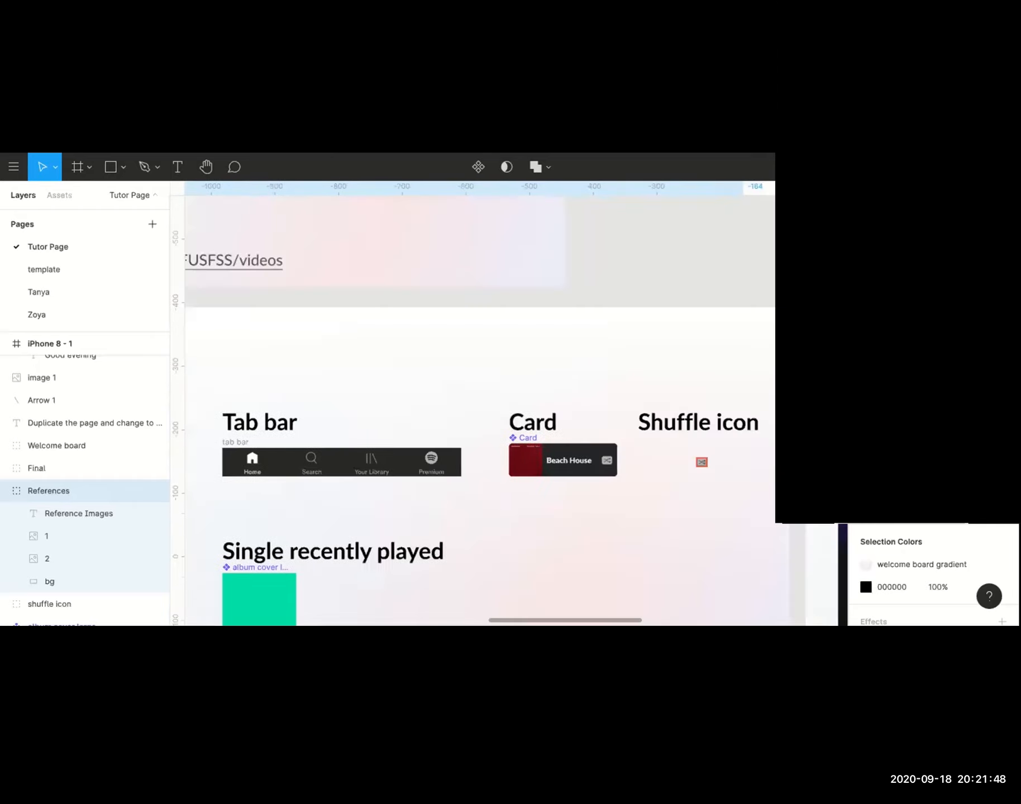
pyautogui.hscroll(3, 613, 247)
pyautogui.scroll(4, 695, 308)
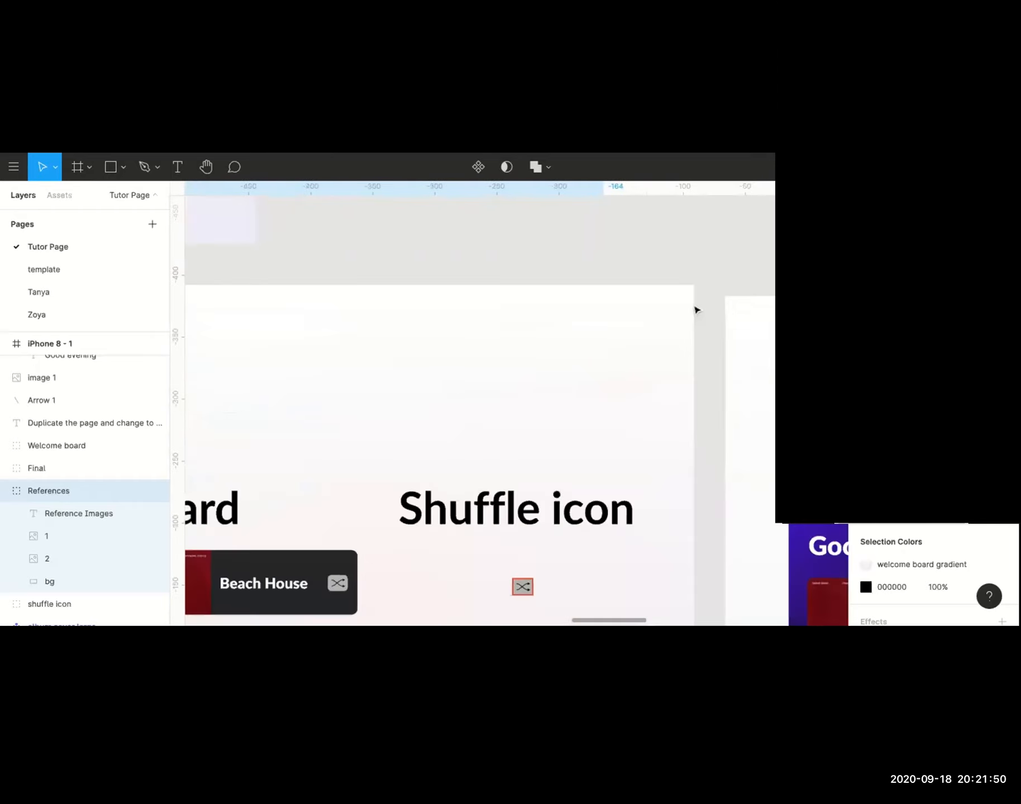
pyautogui.scroll(-6, 697, 310)
pyautogui.hscroll(-1, 697, 310)
pyautogui.scroll(-1, 695, 306)
pyautogui.hscroll(-1, 696, 306)
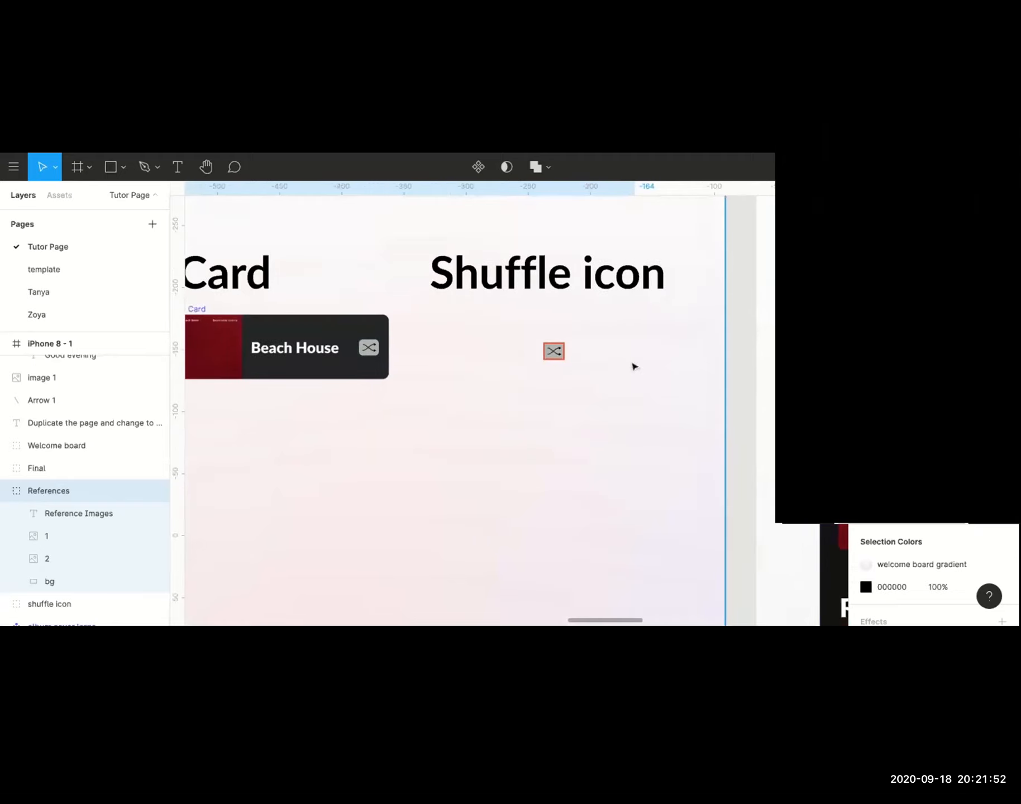
pyautogui.scroll(-5, 588, 379)
pyautogui.scroll(-1, 532, 418)
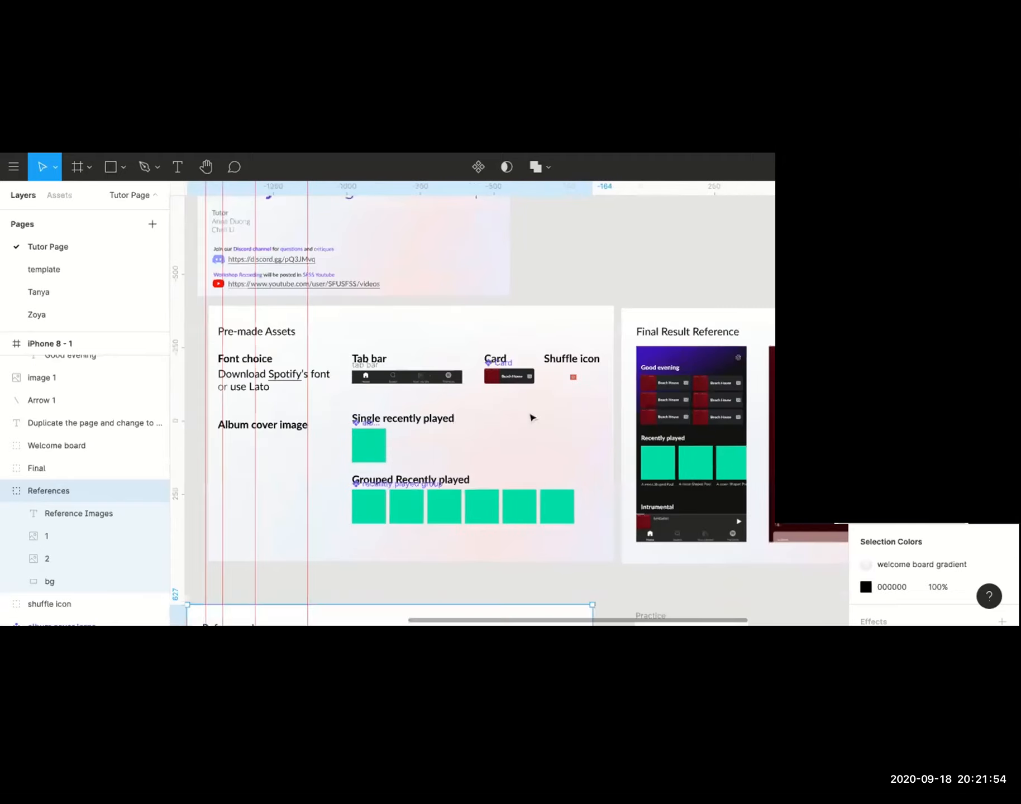
# Delete the gray rectangle drawn on the Beach house card in the reference screen.
pyautogui.scroll(-5, 532, 418)
pyautogui.hscroll(-4, 532, 418)
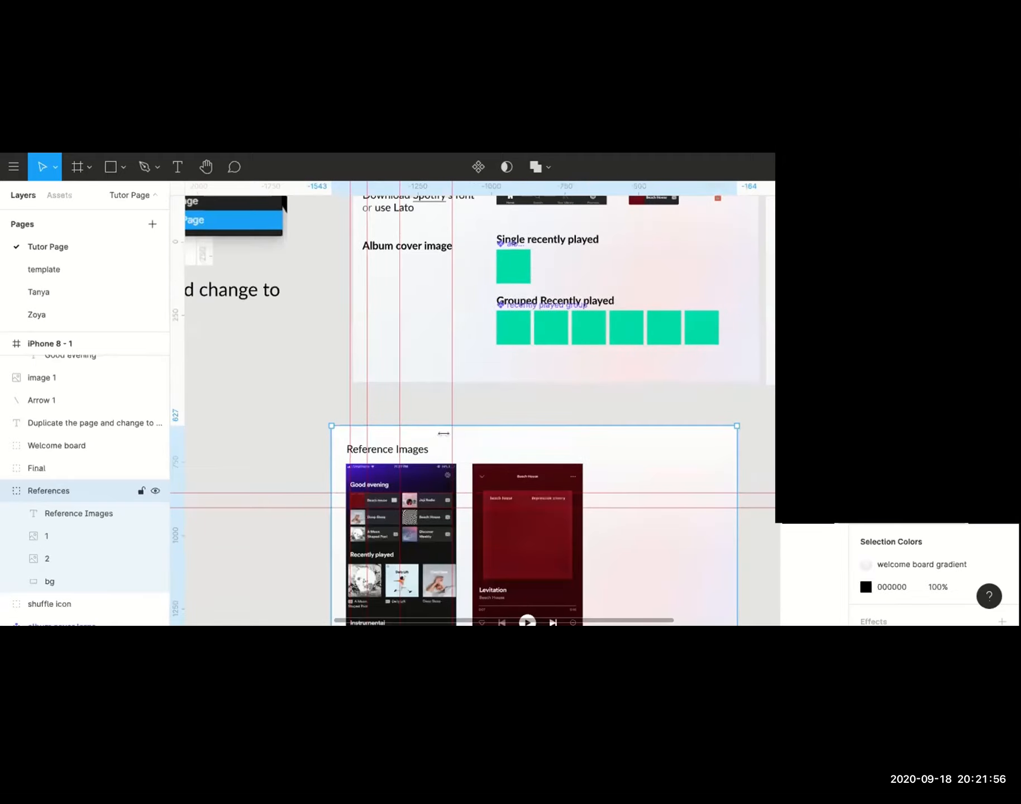
pyautogui.scroll(4, 443, 433)
pyautogui.click(379, 428)
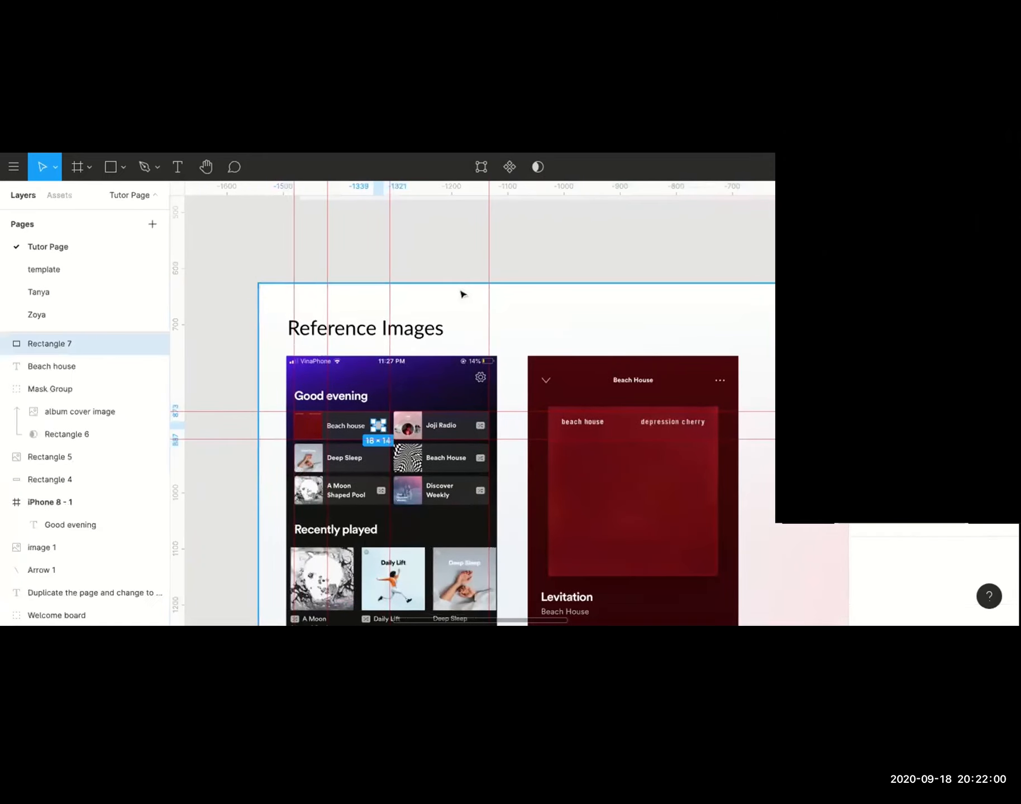
pyautogui.press('Delete')
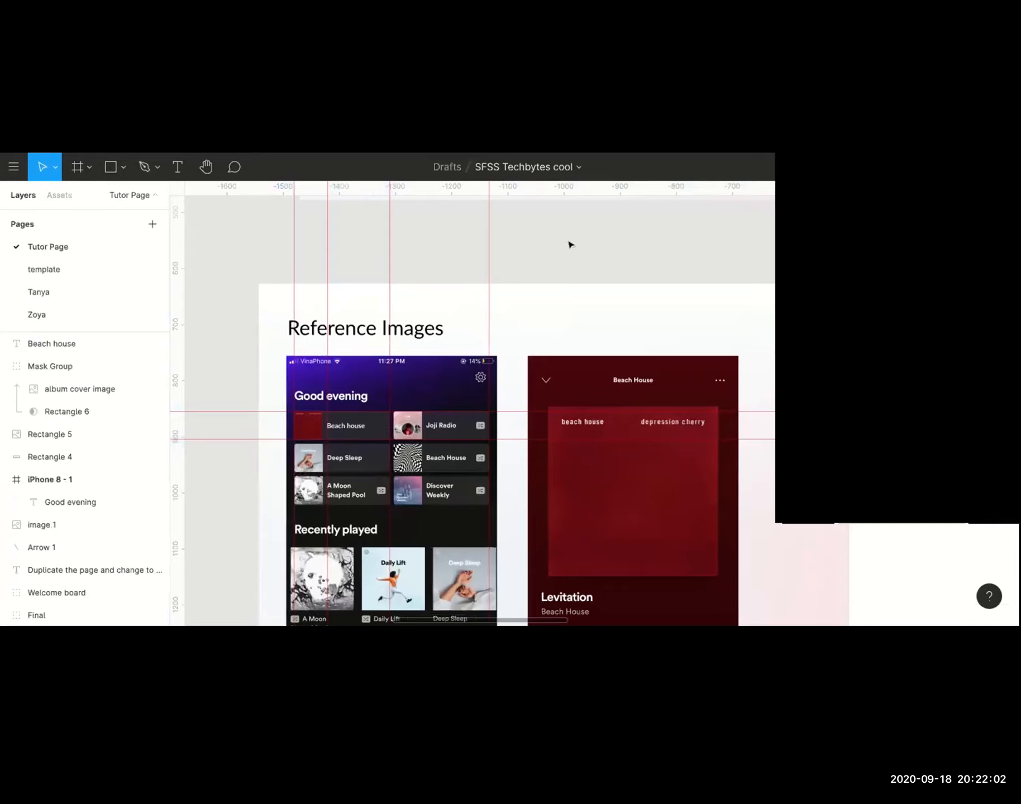
# Duplicate the shuffle icon in the Pre-made Assets board by copying and pasting it.
pyautogui.scroll(10, 571, 245)
pyautogui.hscroll(5, 571, 244)
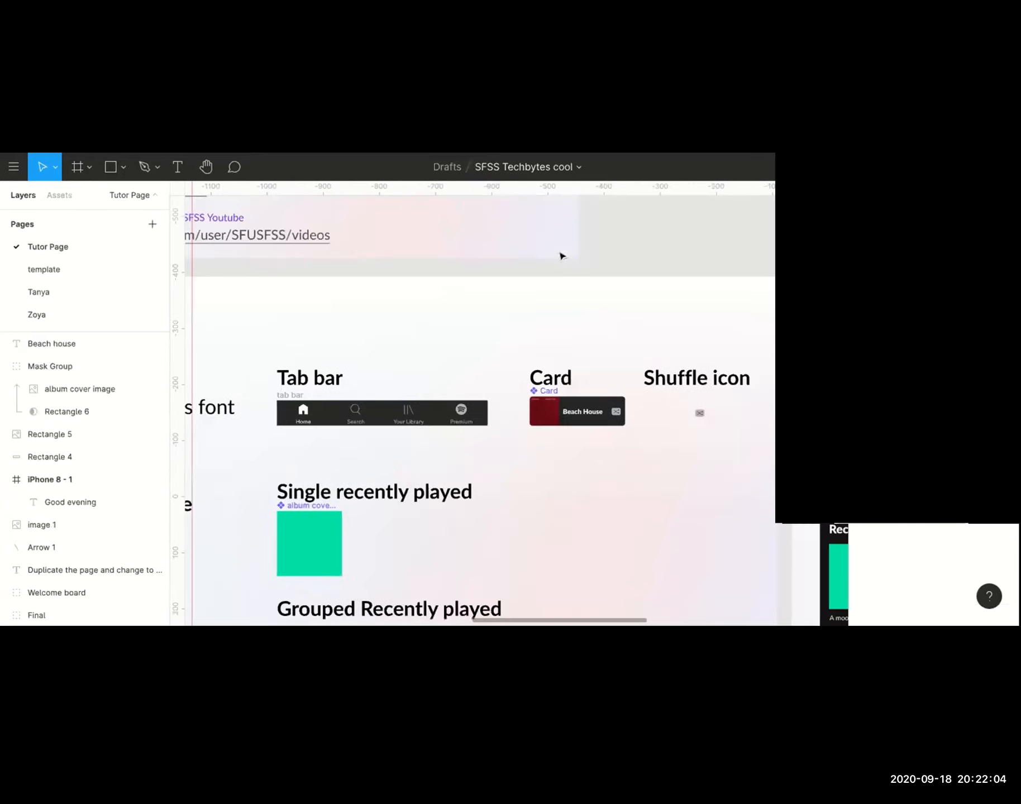
pyautogui.hscroll(3, 562, 256)
pyautogui.scroll(5, 627, 342)
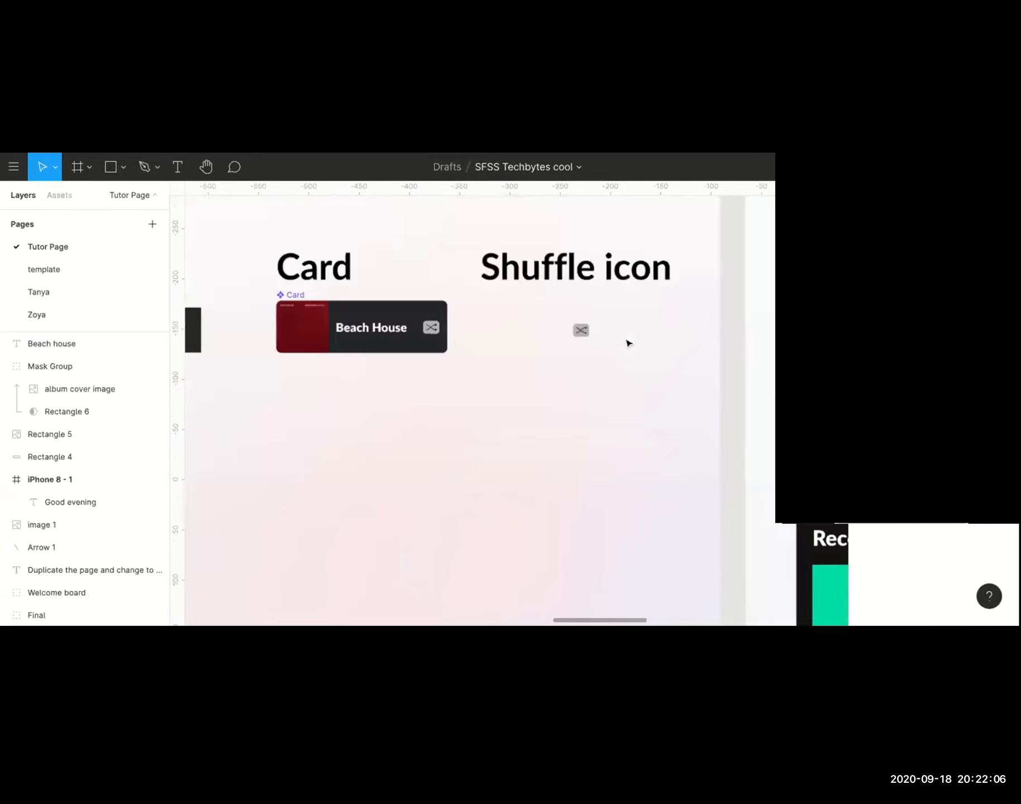
pyautogui.click(564, 329)
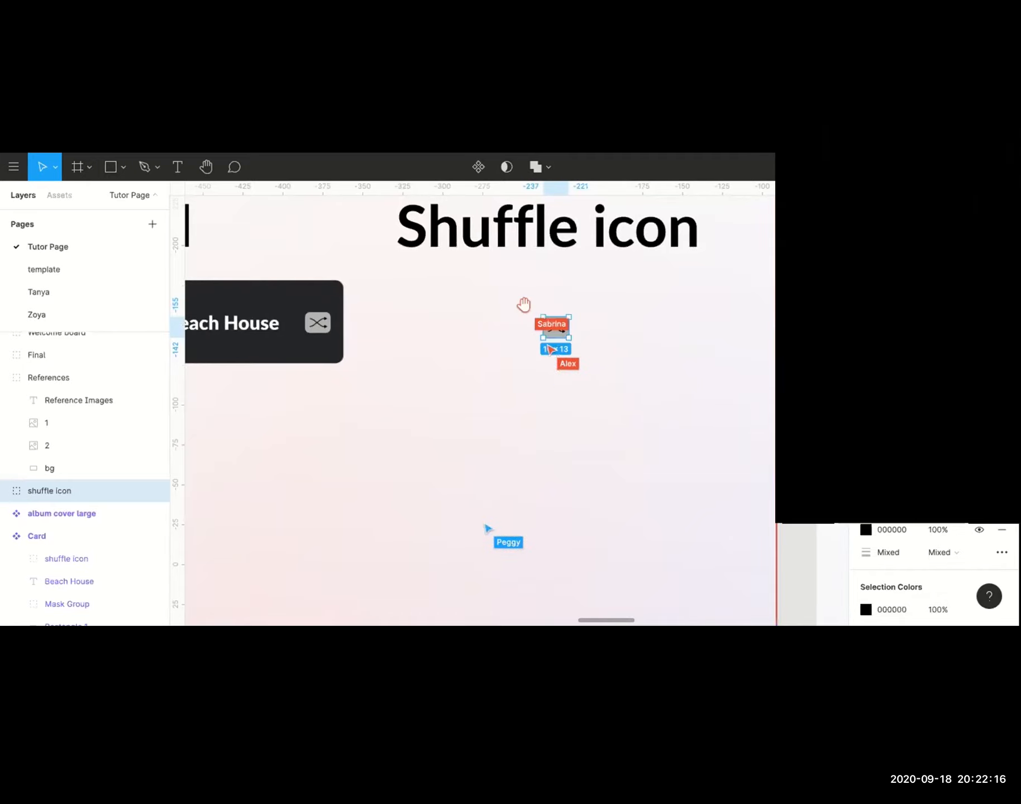
pyautogui.hotkey('ctrl', 'v')
pyautogui.click(604, 347)
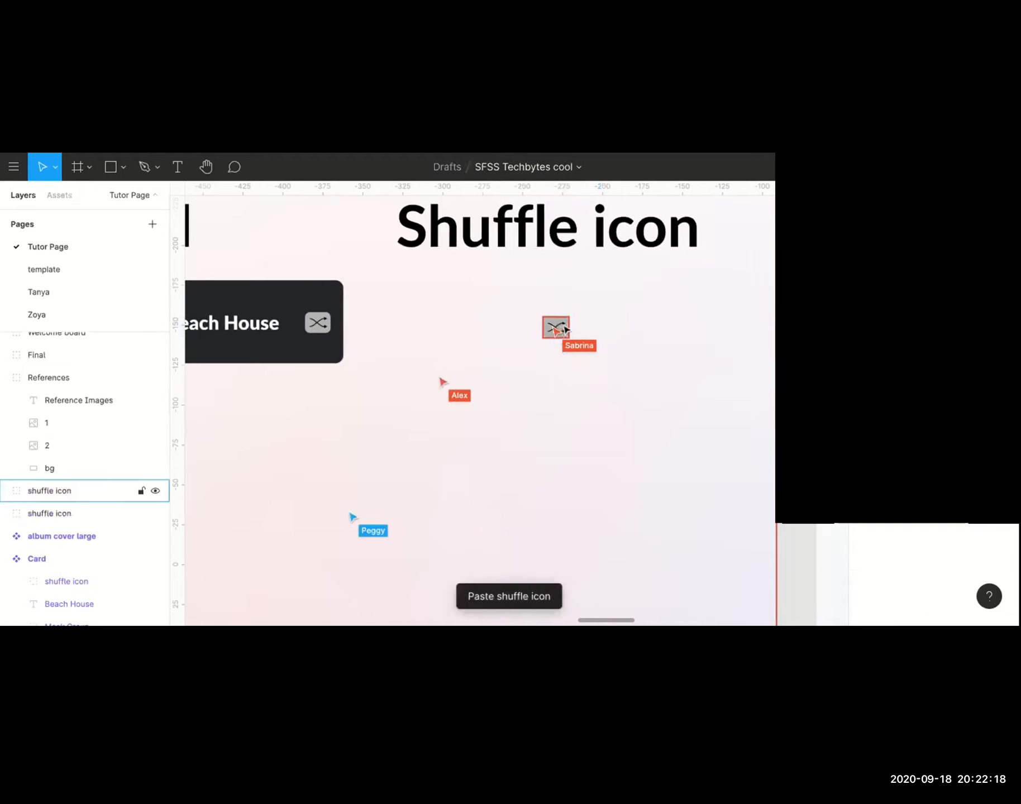
# Move the duplicated shuffle icon from the Pre-made Assets board onto the Beach house card in the first reference image.
pyautogui.scroll(-3, 700, 346)
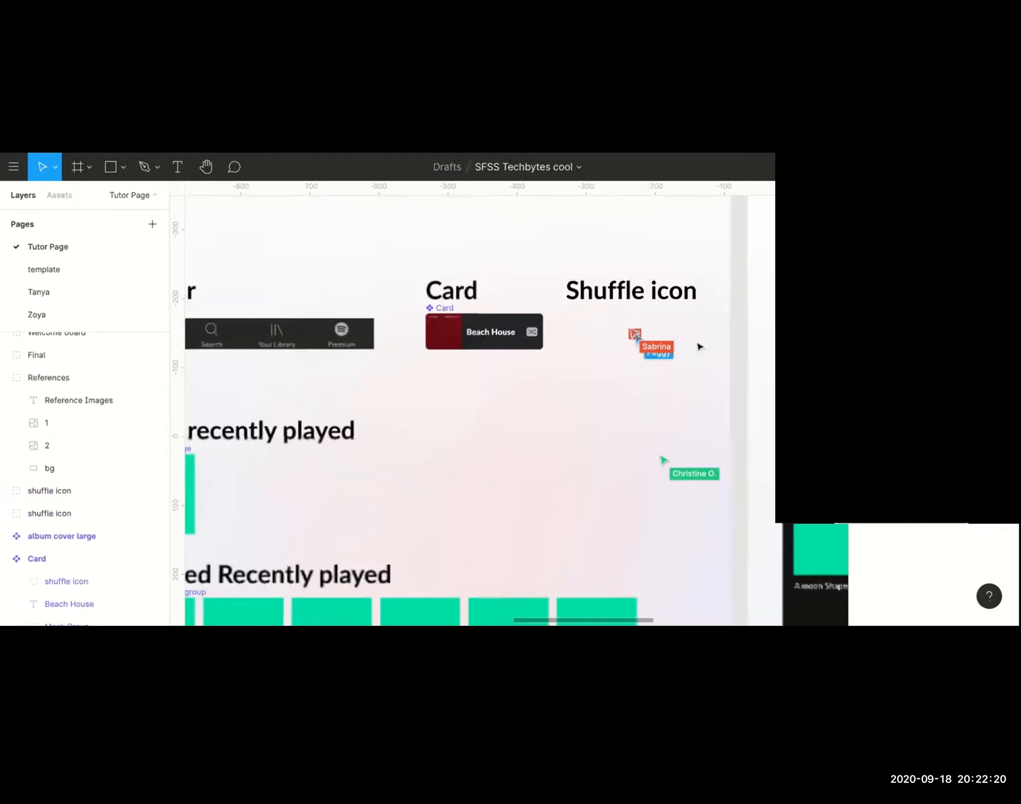
pyautogui.scroll(-3, 700, 346)
pyautogui.hscroll(-2, 700, 347)
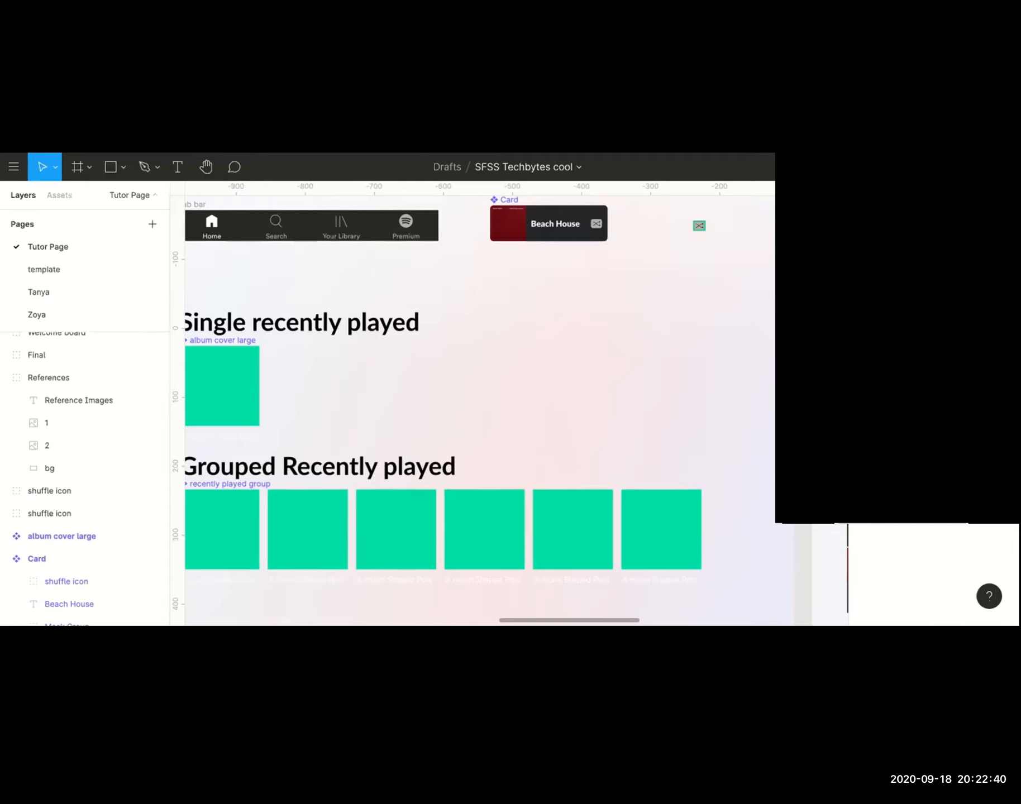
pyautogui.scroll(-2, 655, 310)
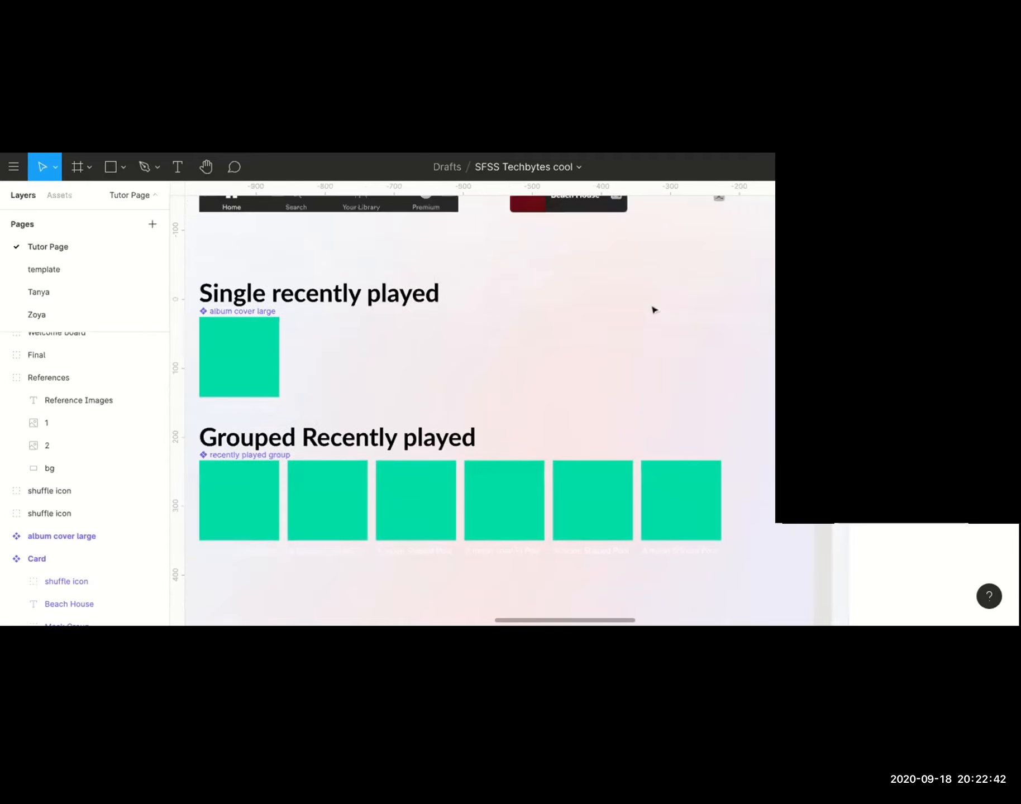
pyautogui.scroll(-3, 655, 310)
pyautogui.scroll(-2, 655, 310)
pyautogui.scroll(-2, 654, 310)
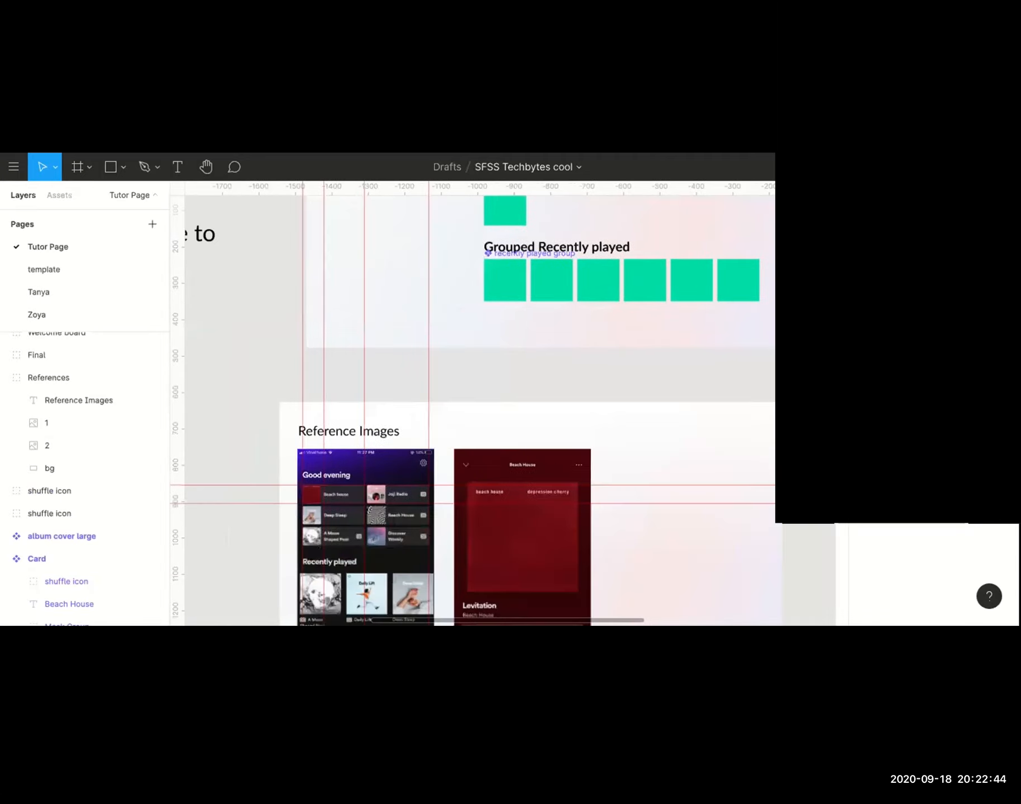
pyautogui.hscroll(-1, 655, 310)
pyautogui.scroll(-2, 655, 310)
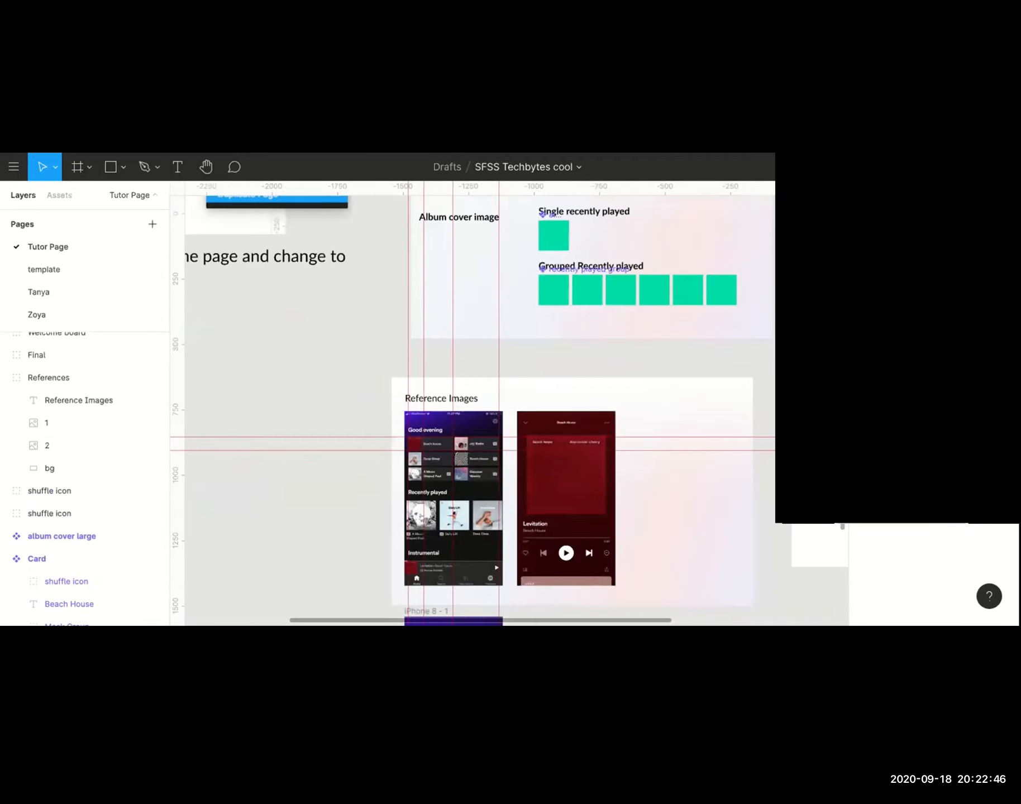
pyautogui.scroll(3, 661, 268)
pyautogui.hscroll(2, 661, 268)
pyautogui.click(659, 266)
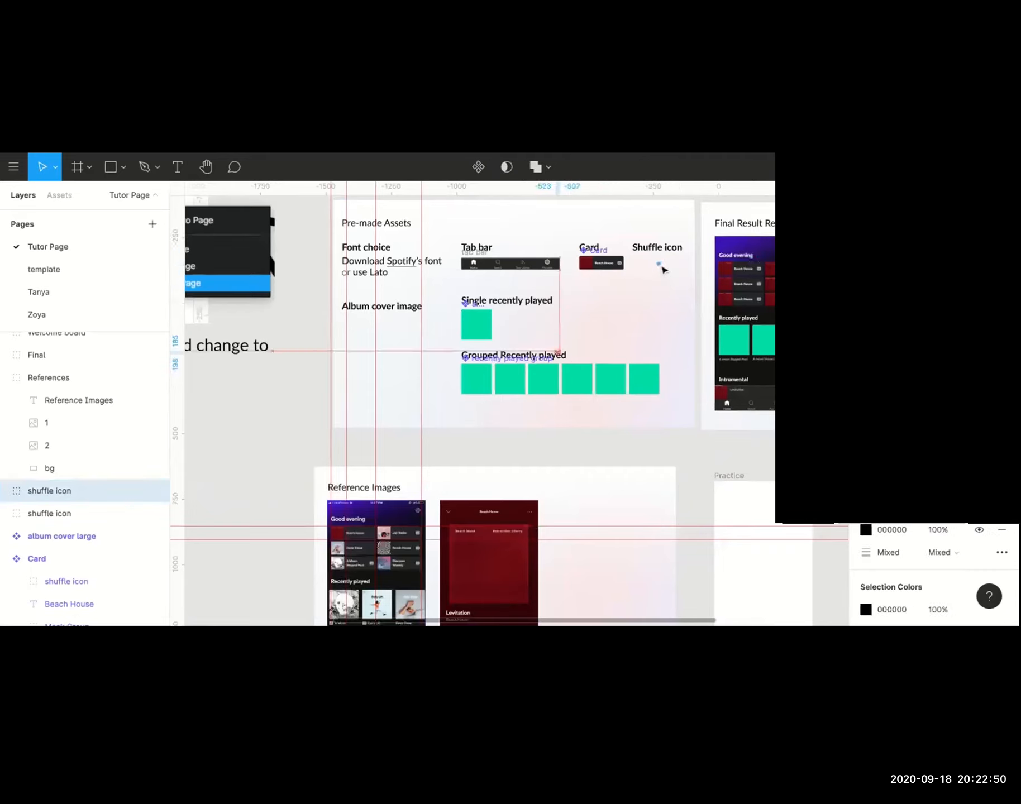
pyautogui.moveTo(664, 271); pyautogui.dragTo(368, 530)
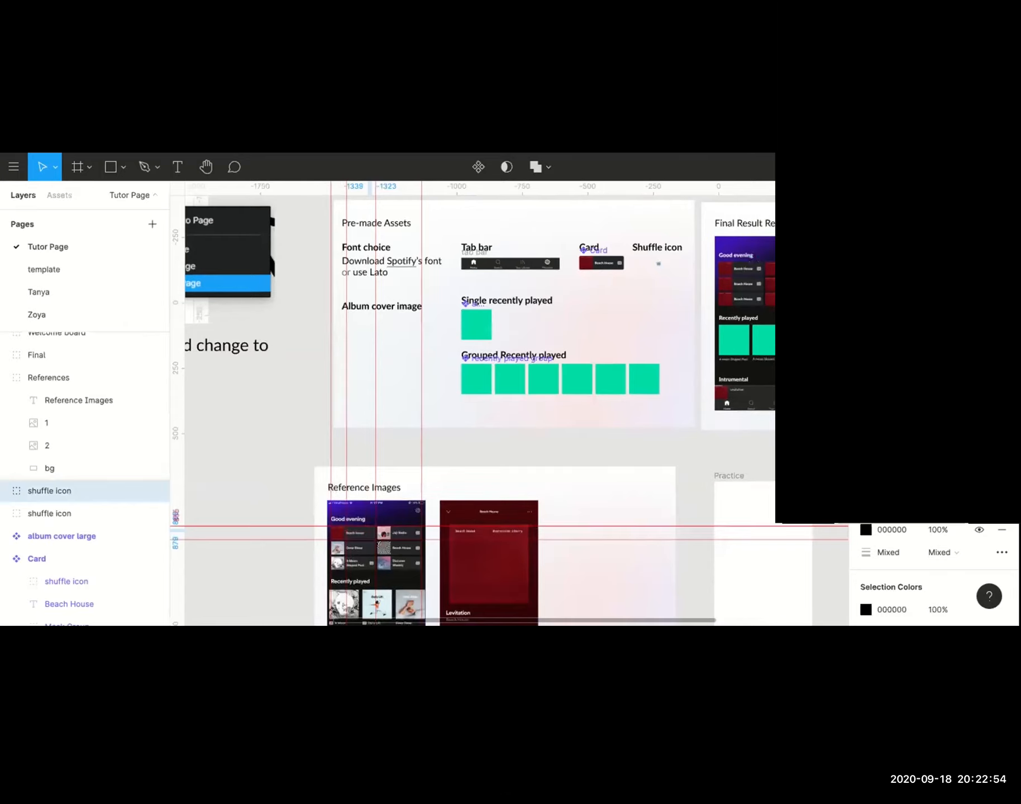
# Bring the shuffle icon on the Beach house card to the front of the layer order.
pyautogui.scroll(5, 425, 523)
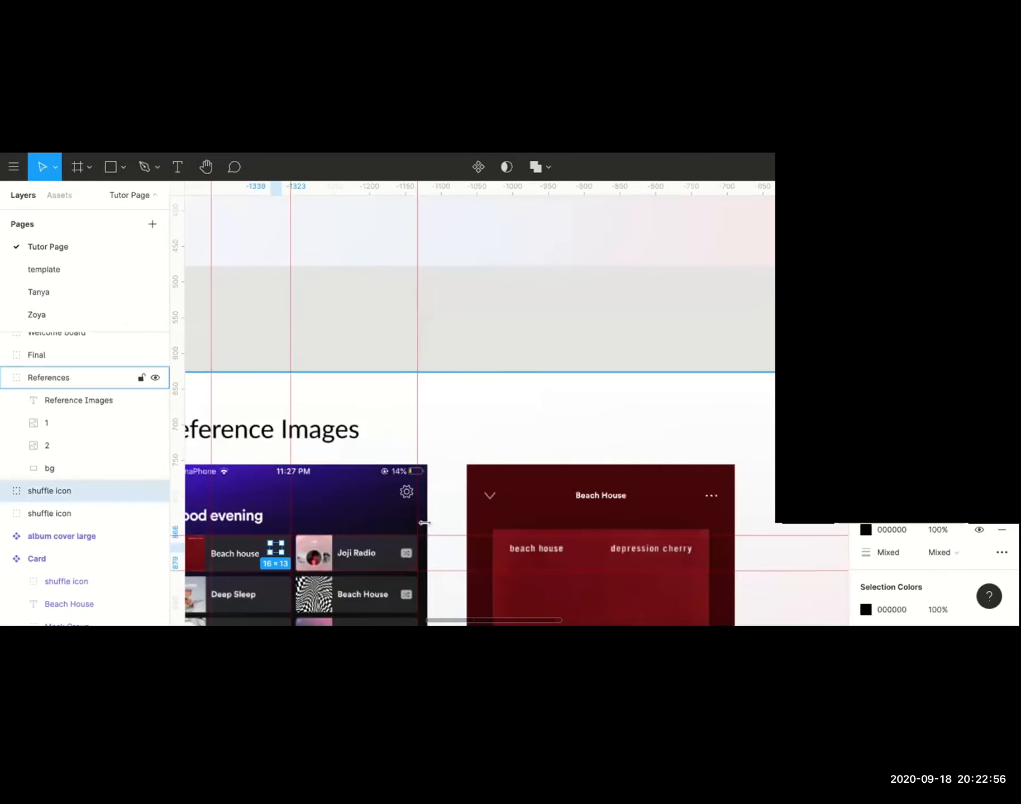
pyautogui.hscroll(-4, 425, 523)
pyautogui.scroll(-2, 425, 523)
pyautogui.scroll(1, 425, 523)
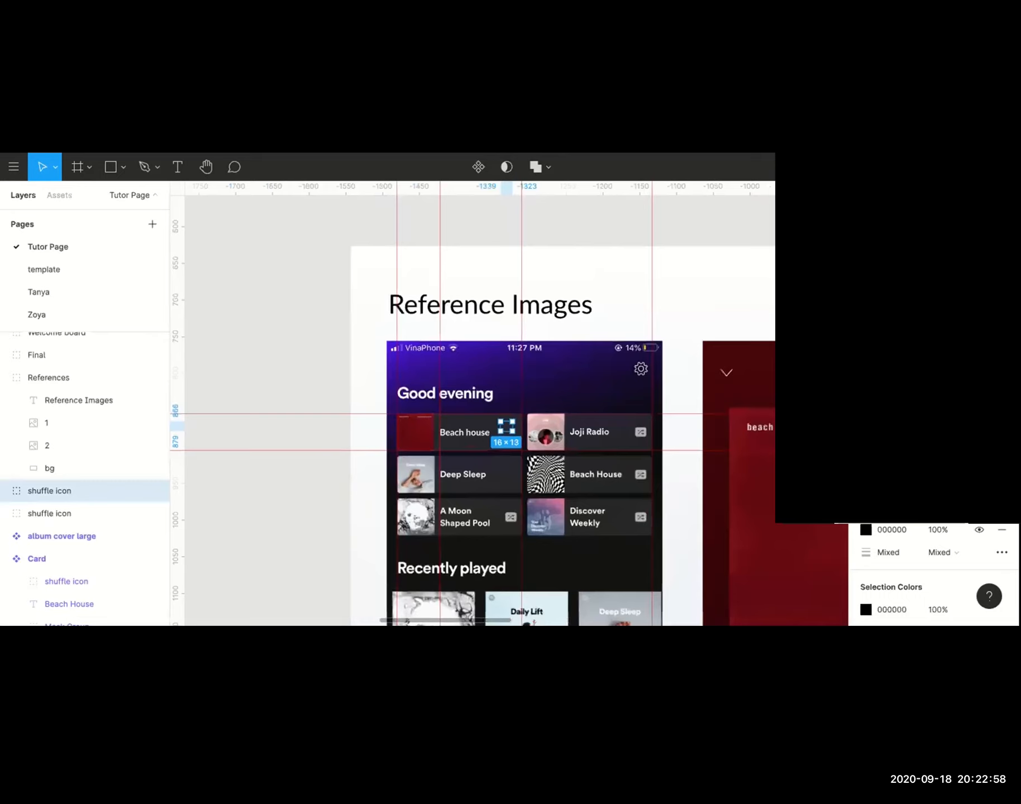
pyautogui.scroll(2, 425, 525)
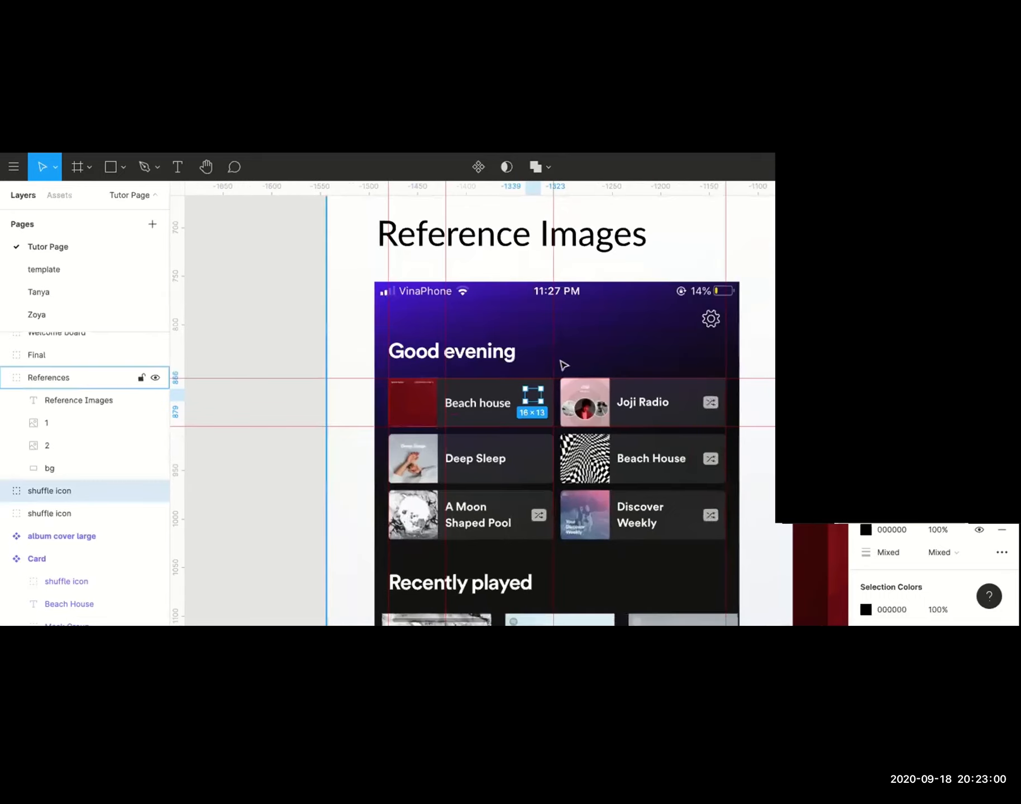
pyautogui.rightClick(61, 495)
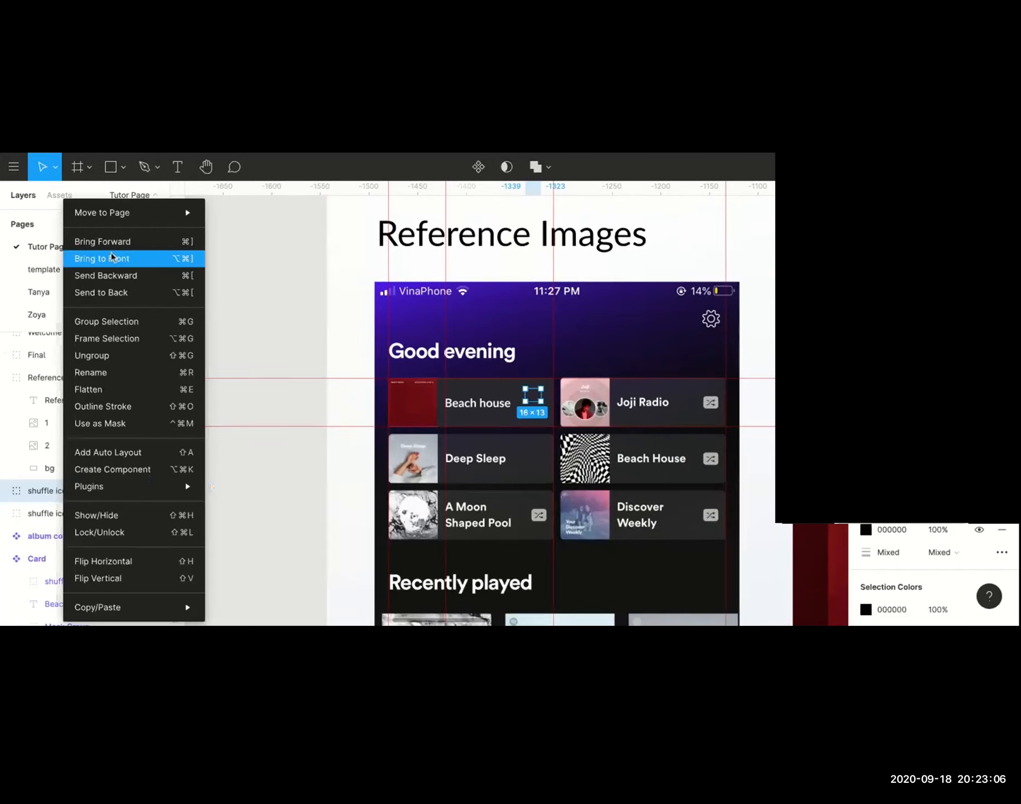
pyautogui.click(114, 261)
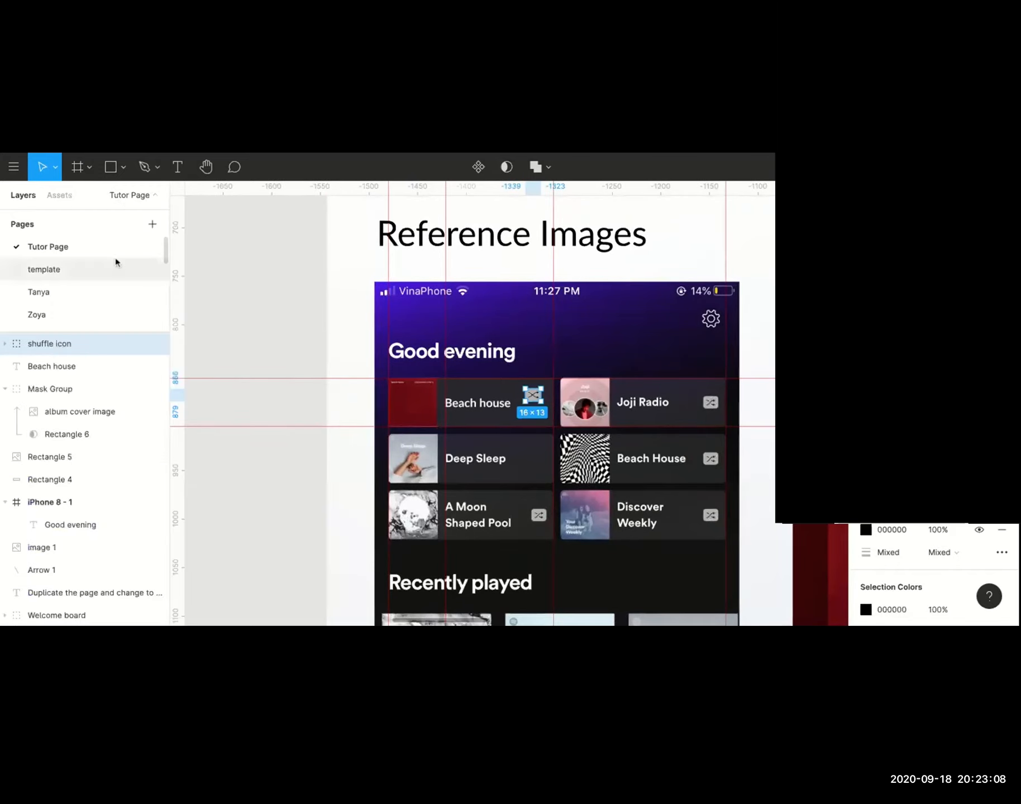
# Move the shuffle icon down 8 px so it lines up with the "Beach house" text on the card.
pyautogui.scroll(1, 601, 395)
pyautogui.scroll(3, 600, 395)
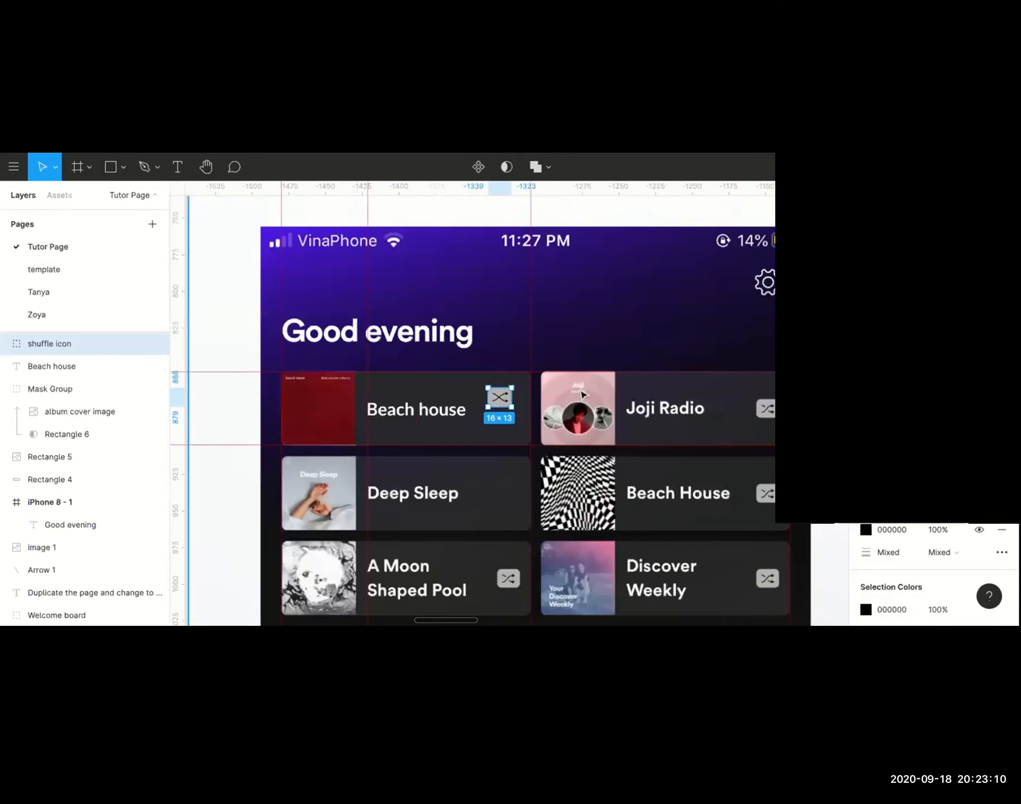
pyautogui.press('Down')
pyautogui.press('Down')
pyautogui.press('Down')
pyautogui.press('Down')
pyautogui.press('Down')
pyautogui.press('Down')
pyautogui.press('Down')
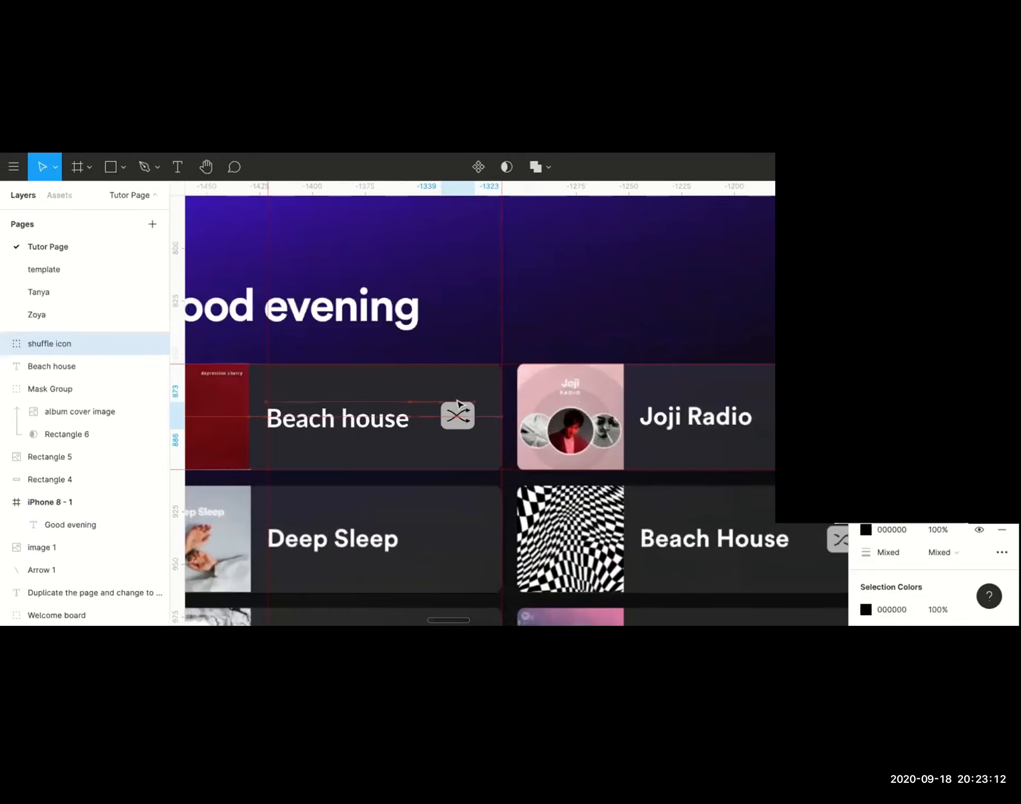
pyautogui.press('Down')
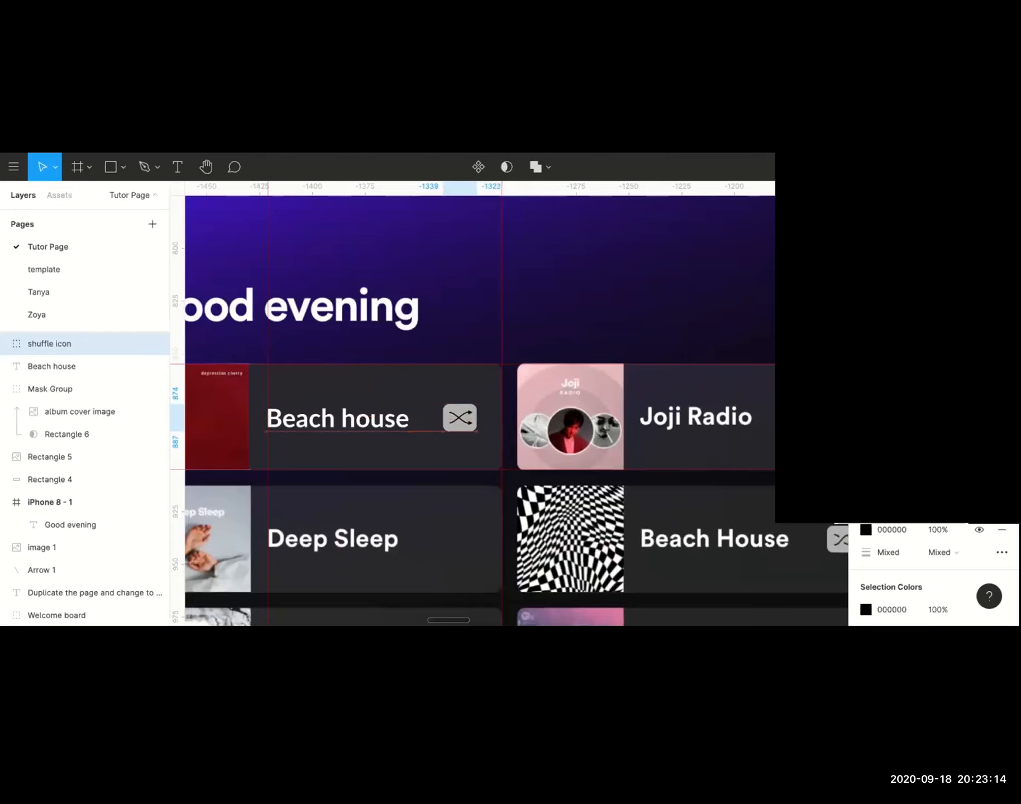
# Nudge the shuffle icon on the Beach house card up 1 px.
pyautogui.press('Up')
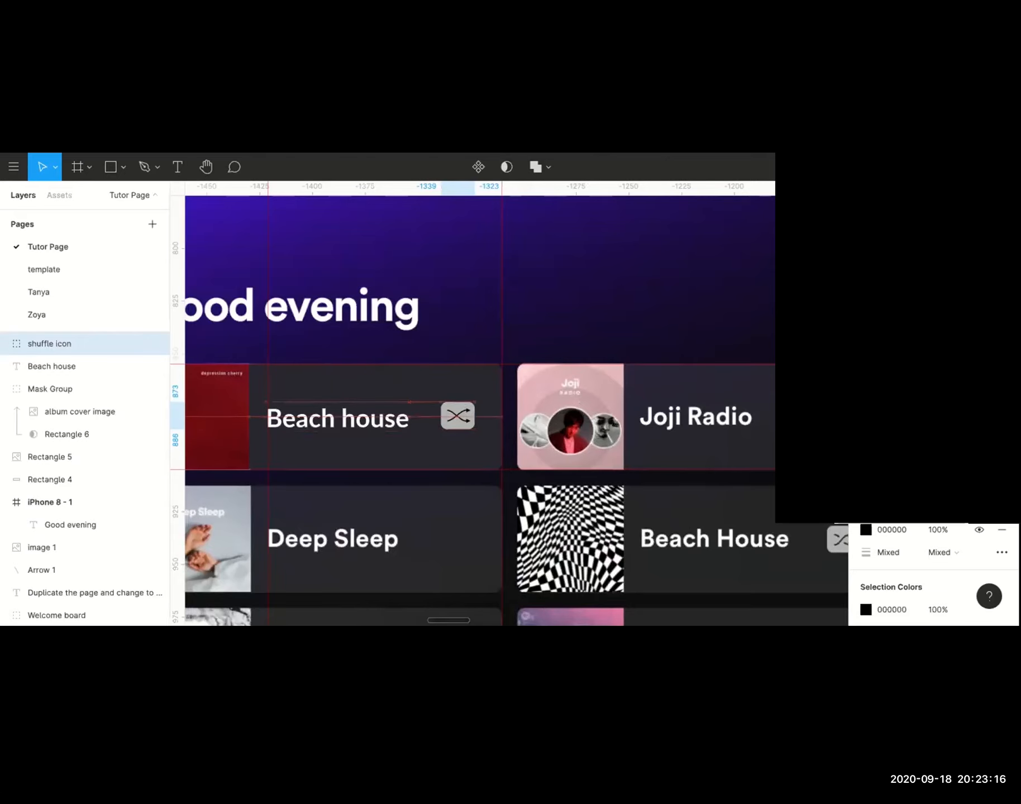
pyautogui.scroll(-3, 535, 332)
pyautogui.hscroll(-1, 535, 333)
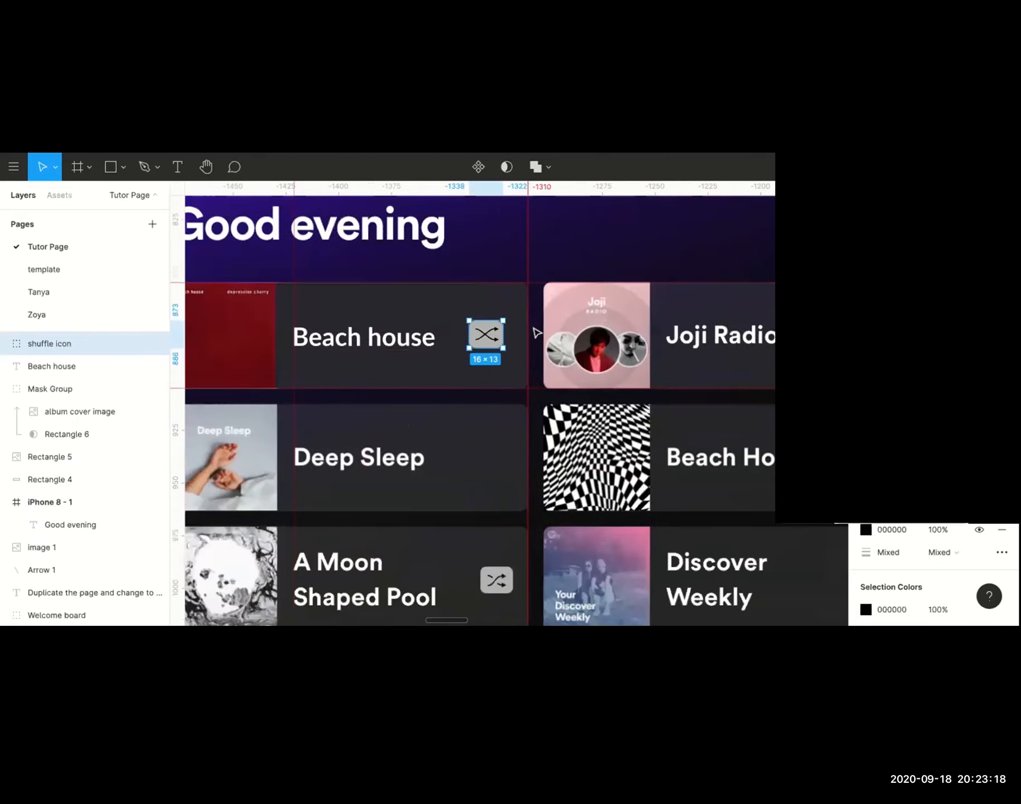
# Add a vertical guide at x = -1333 along the near edge of the shuffle icon on the "A Moon Shaped Pool" reference card.
pyautogui.scroll(-2, 536, 333)
pyautogui.hscroll(-2, 535, 333)
pyautogui.scroll(1, 577, 542)
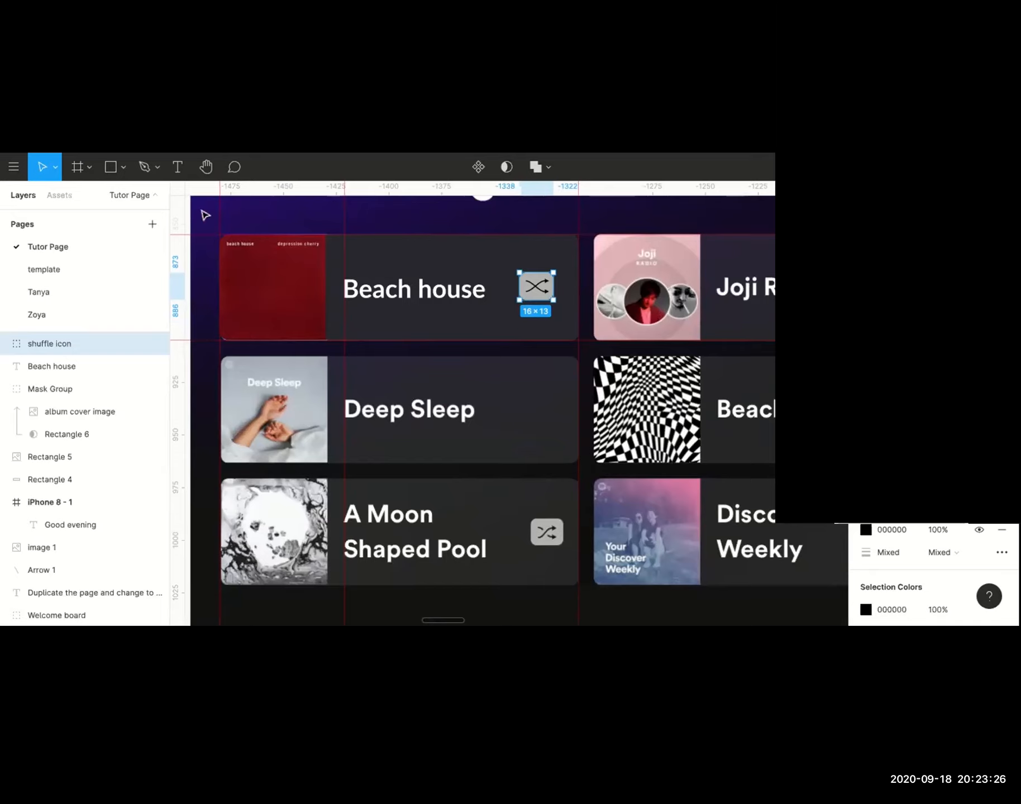
pyautogui.moveTo(177, 206); pyautogui.dragTo(530, 286)
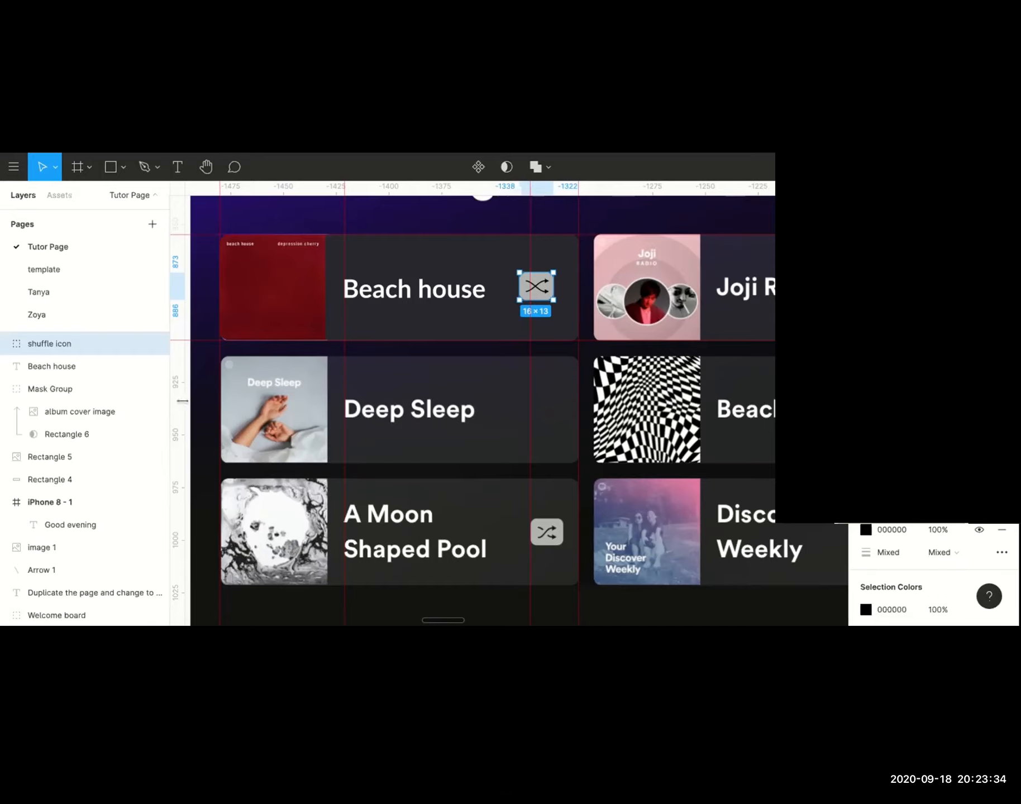
pyautogui.moveTo(183, 401); pyautogui.dragTo(562, 401)
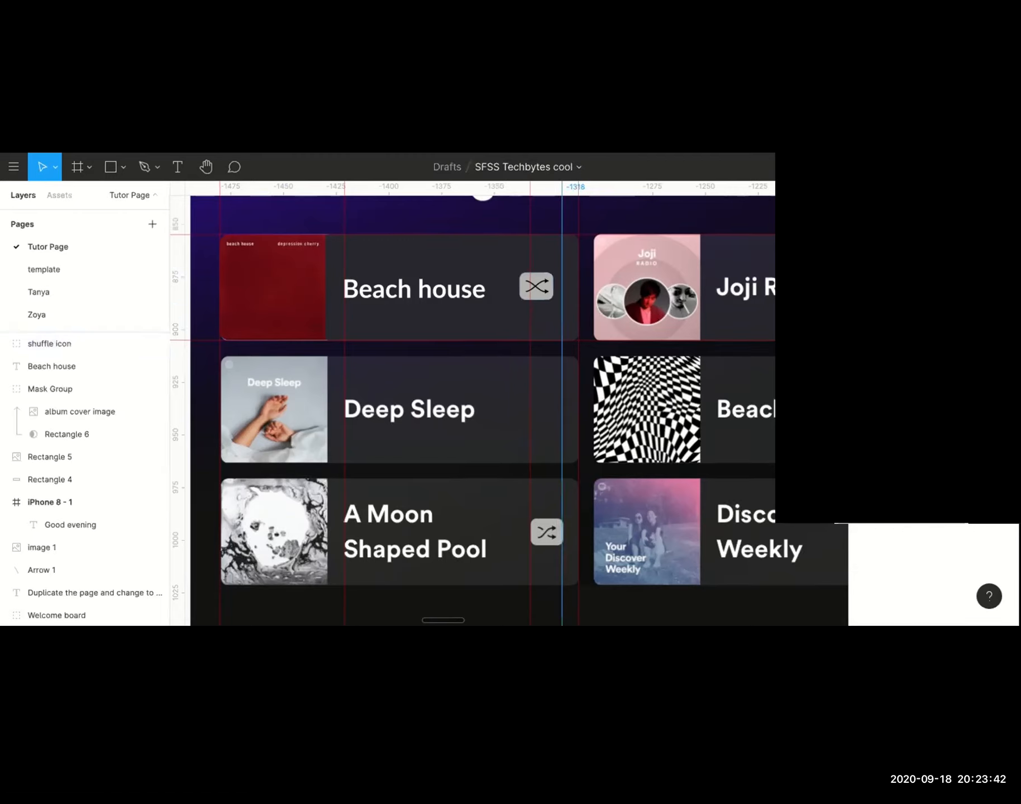
pyautogui.moveTo(562, 401); pyautogui.dragTo(565, 401)
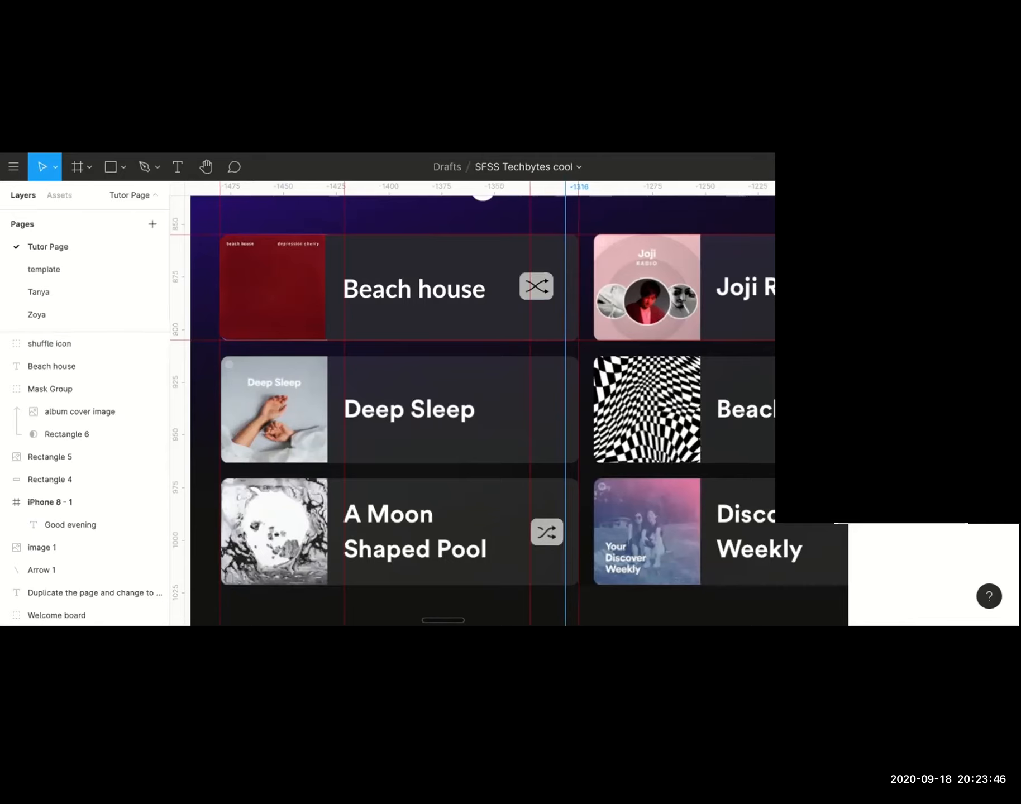
# Move the Beach house card's shuffle icon 5 px horizontally so its edge sits on the guide at x = -1333, and deselect it.
pyautogui.click(543, 286)
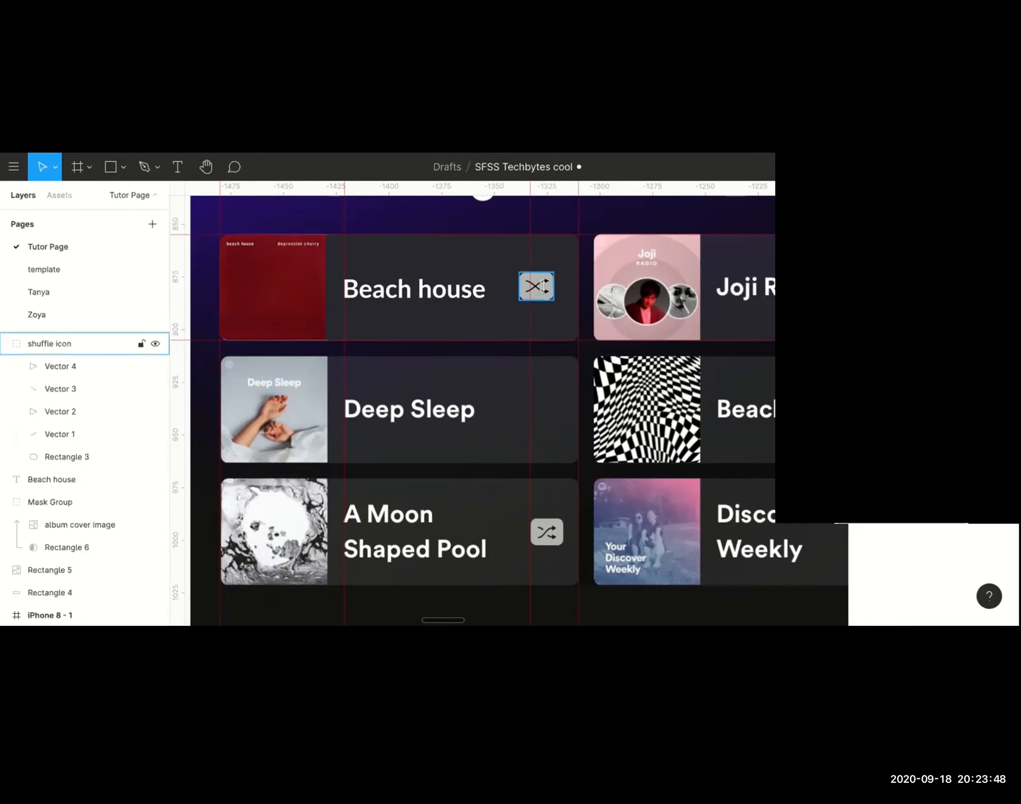
pyautogui.moveTo(543, 286); pyautogui.dragTo(544, 291)
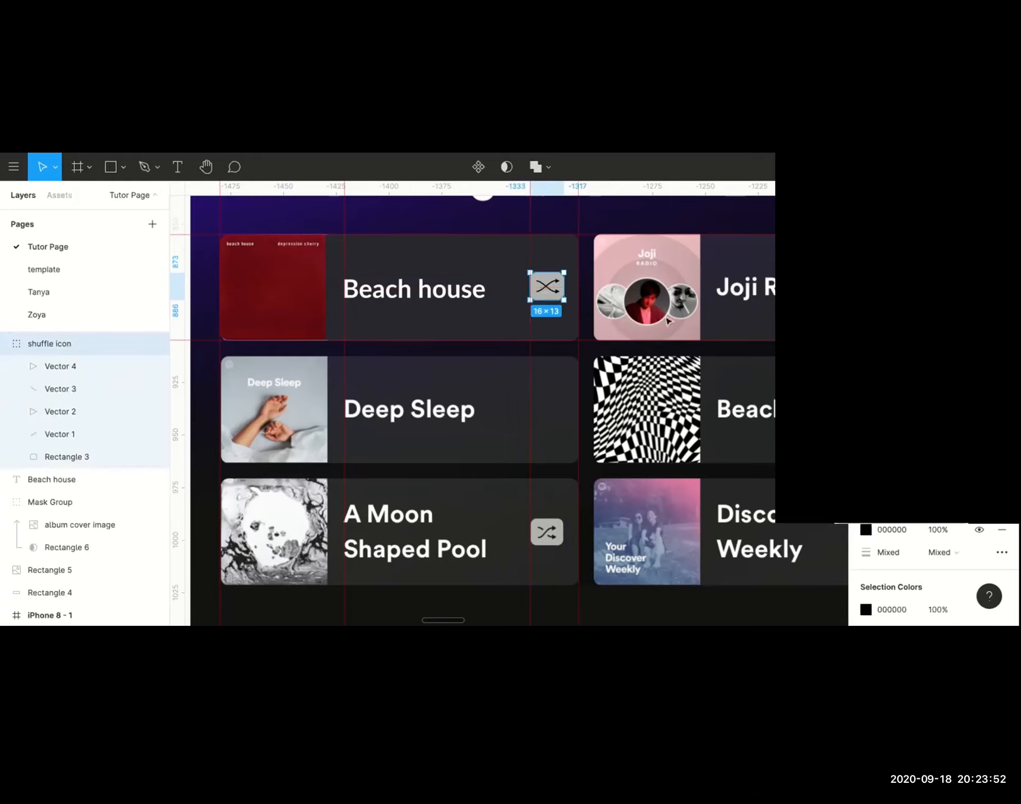
pyautogui.hscroll(3, 615, 313)
pyautogui.moveTo(481, 298); pyautogui.dragTo(479, 300)
pyautogui.press('Up')
pyautogui.press('Up')
pyautogui.press('Up')
pyautogui.press('Up')
pyautogui.press('Up')
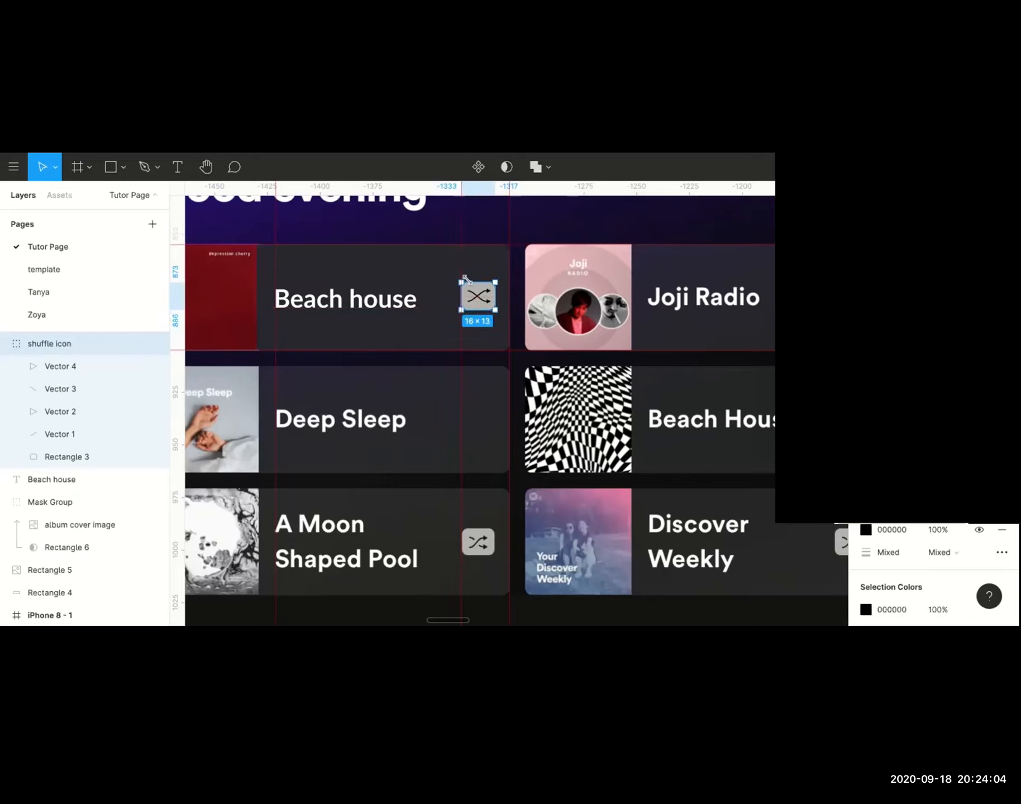
pyautogui.scroll(-1, 513, 253)
pyautogui.scroll(-3, 513, 254)
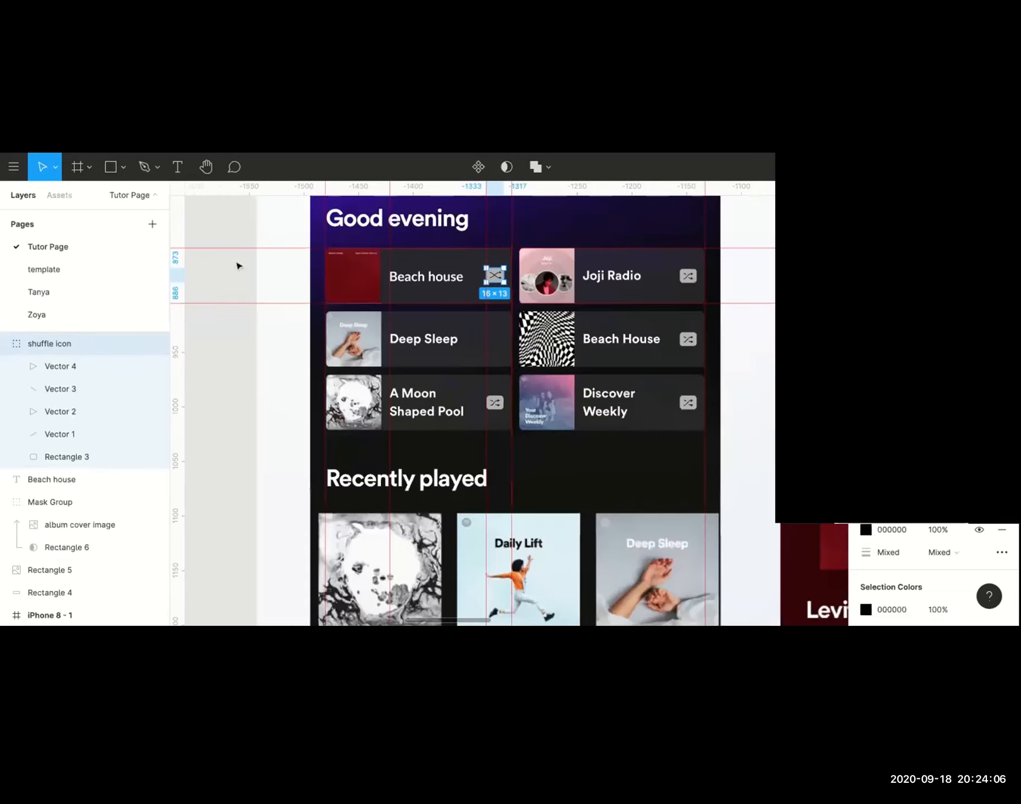
pyautogui.click(239, 266)
# Examine the recreated Beach house card, comparing its text and shuffle icon alignment with the neighbouring reference cards.
pyautogui.scroll(1, 510, 290)
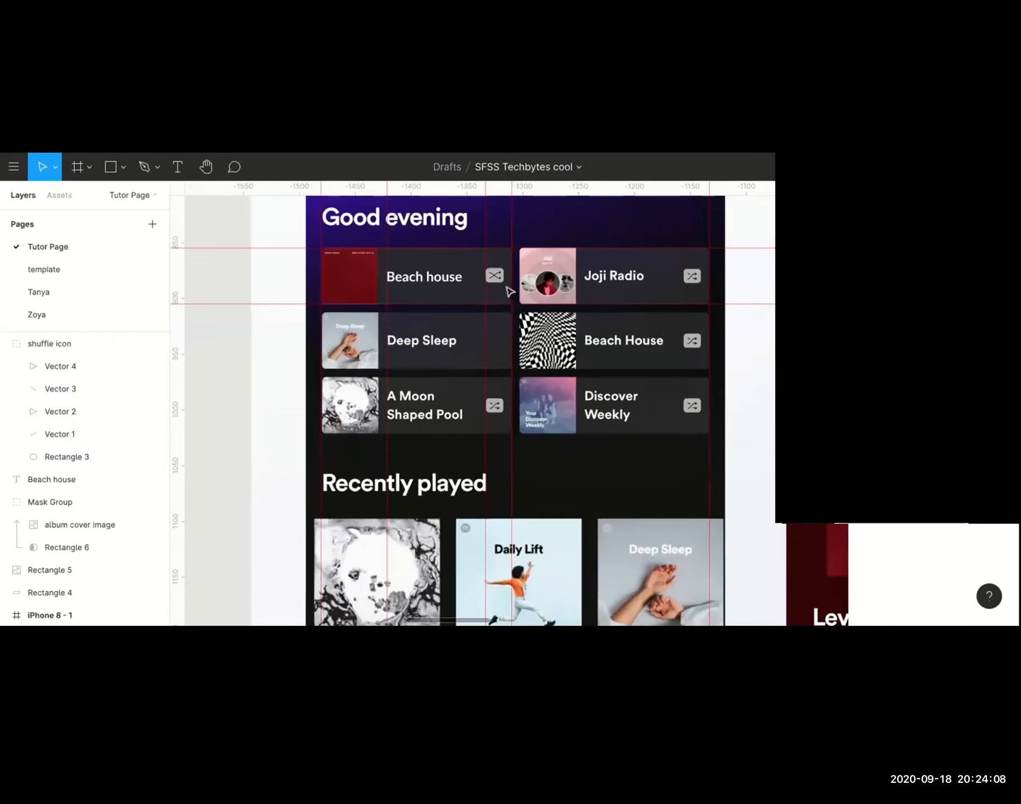
pyautogui.scroll(5, 509, 292)
pyautogui.hscroll(-2, 510, 292)
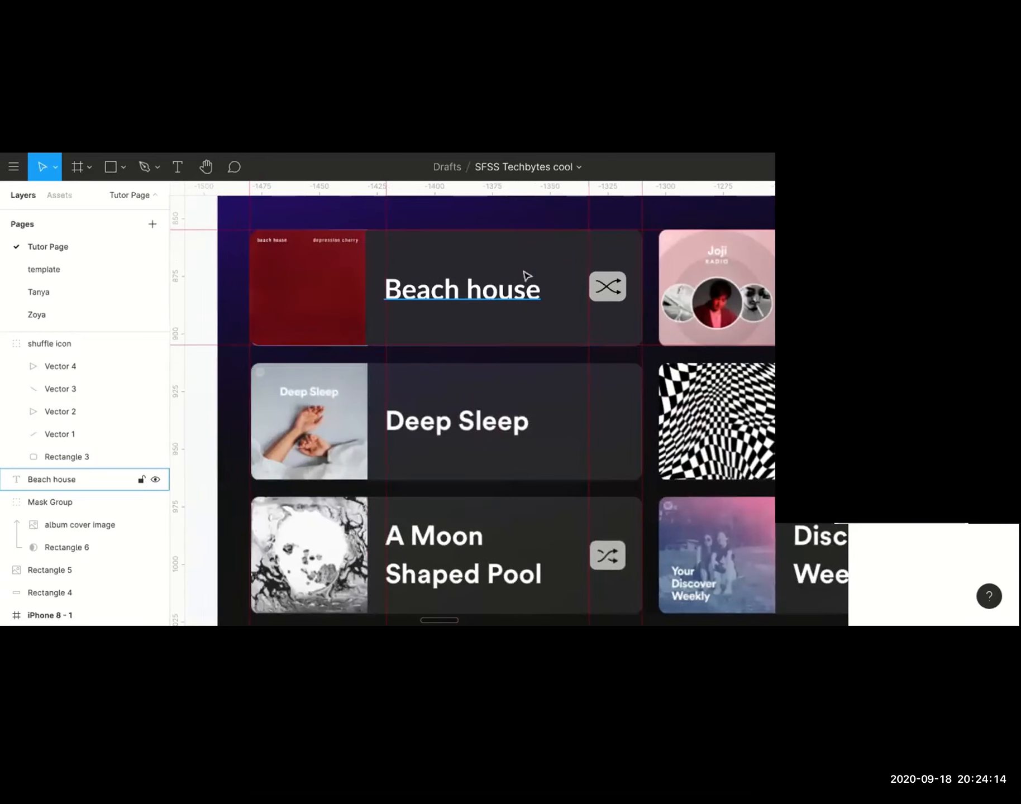
pyautogui.scroll(5, 457, 345)
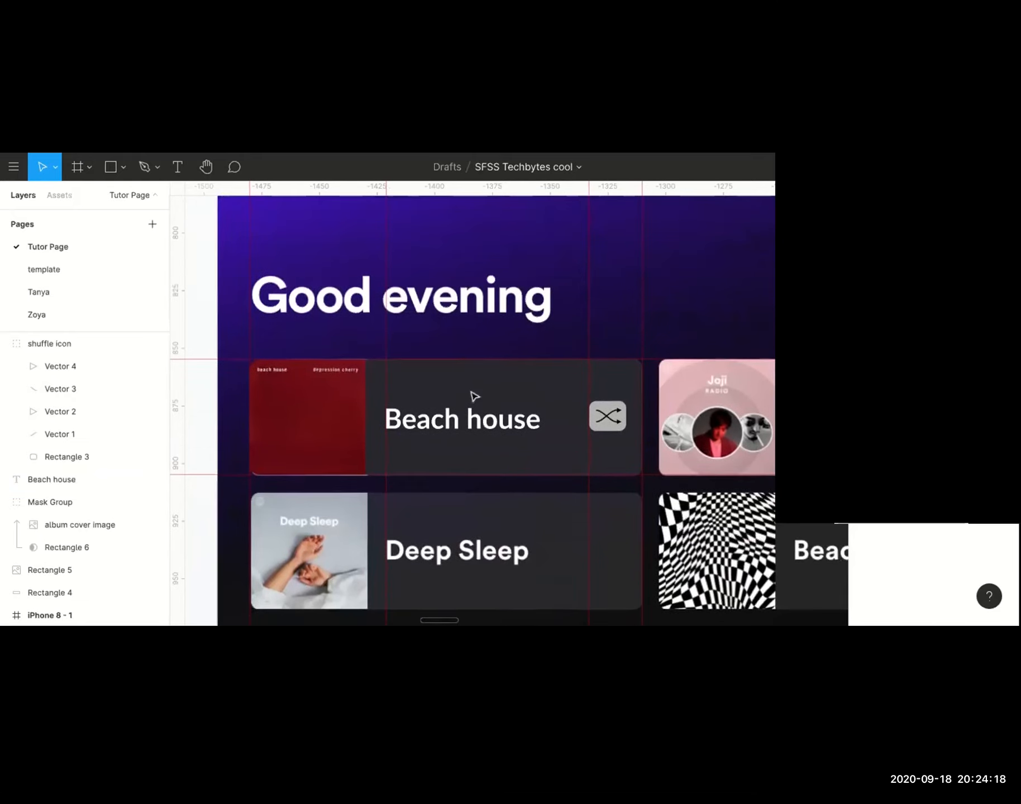
pyautogui.scroll(-1, 474, 396)
pyautogui.scroll(-1, 483, 384)
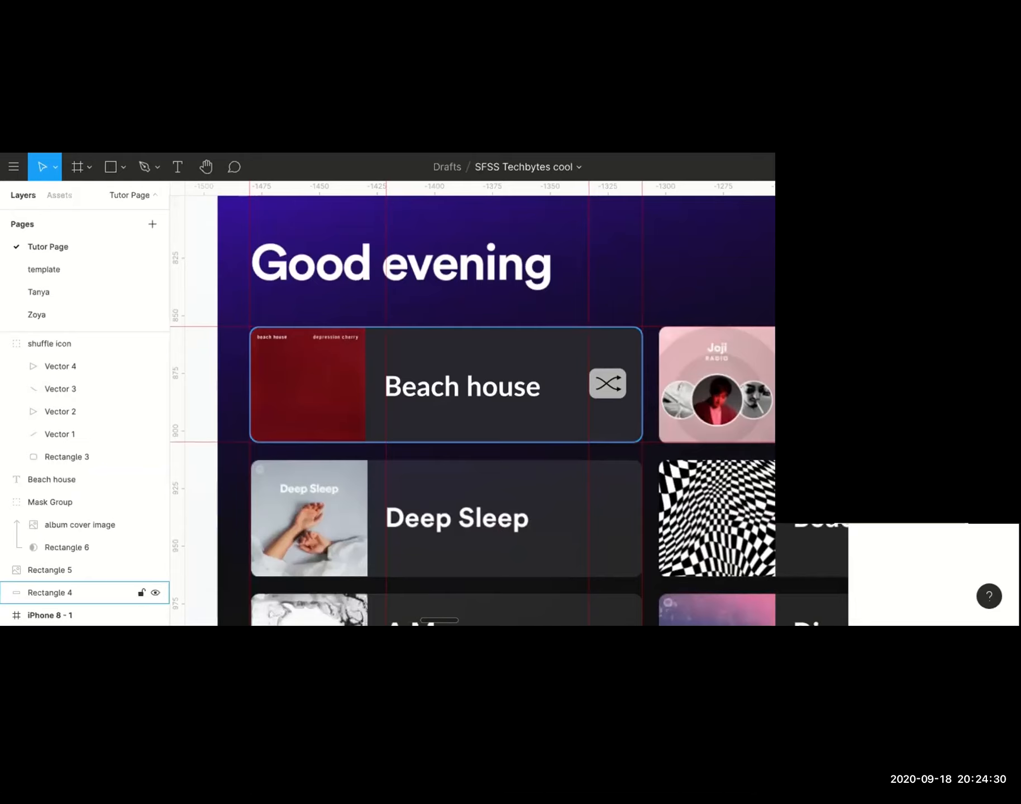
pyautogui.press('alt')
pyautogui.scroll(-3, 605, 288)
pyautogui.hscroll(-2, 605, 287)
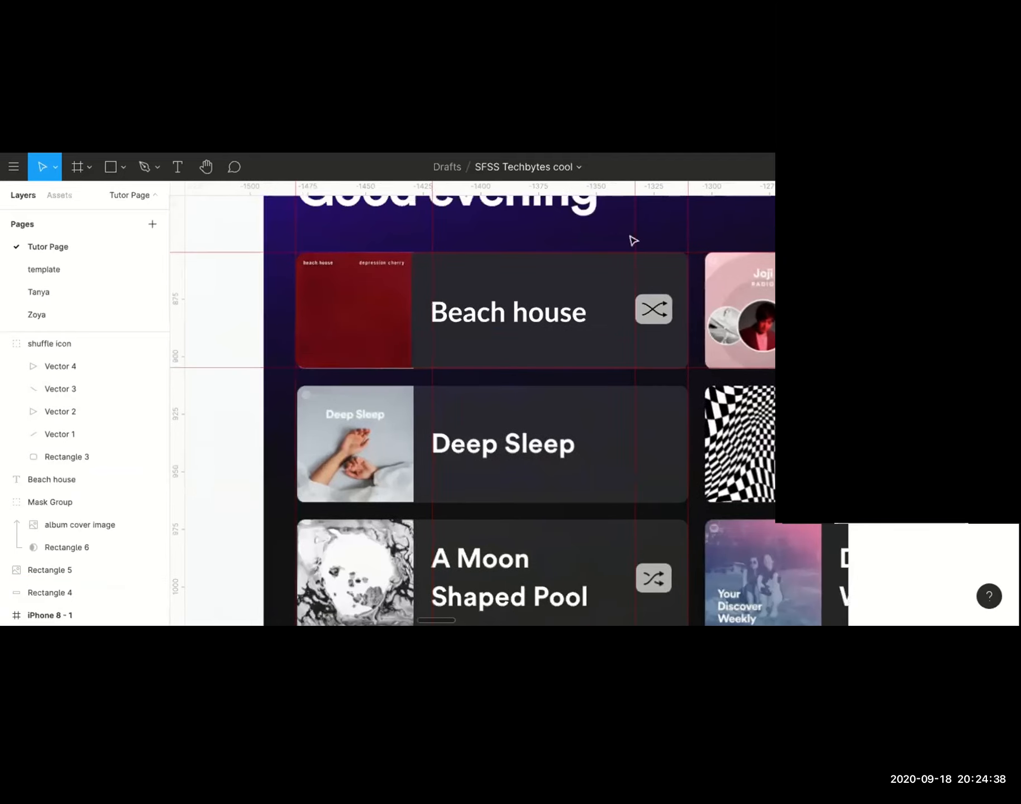
pyautogui.scroll(3, 640, 248)
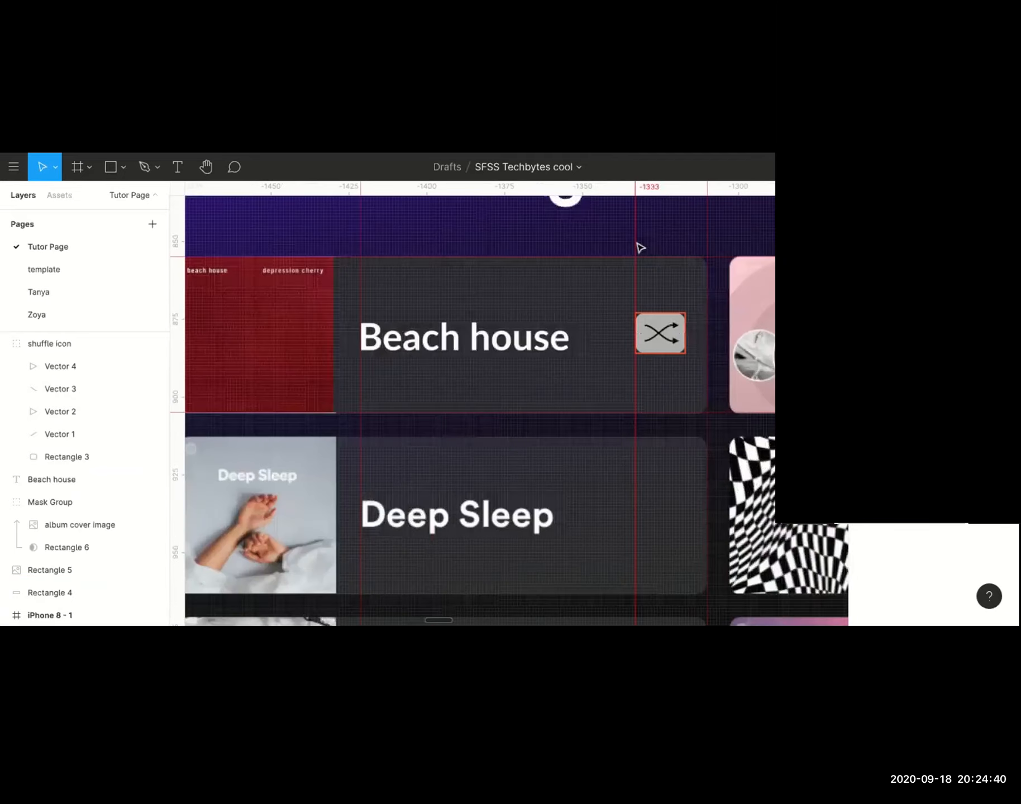
pyautogui.scroll(-5, 640, 247)
pyautogui.scroll(3, 568, 280)
pyautogui.hscroll(2, 568, 280)
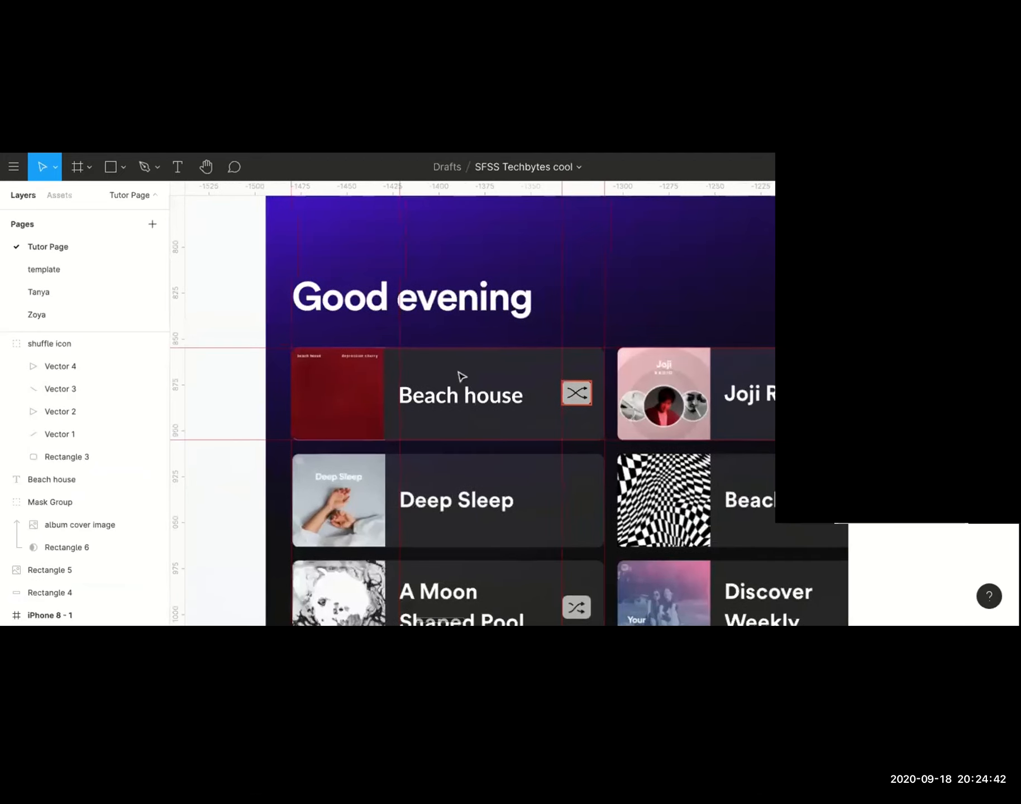
# Examine the Recently played section of the first reference image, including its cover images, titles and shuffle icons.
pyautogui.click(550, 324)
pyautogui.scroll(-3, 570, 323)
pyautogui.hscroll(1, 569, 324)
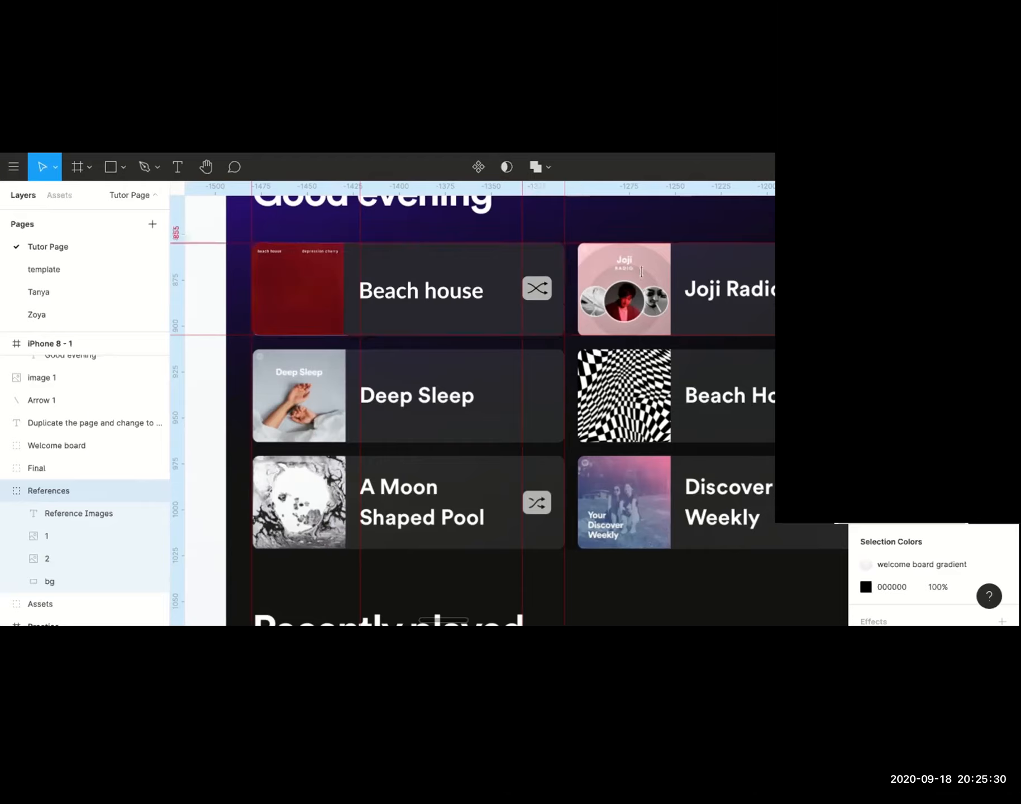
pyautogui.scroll(-3, 546, 428)
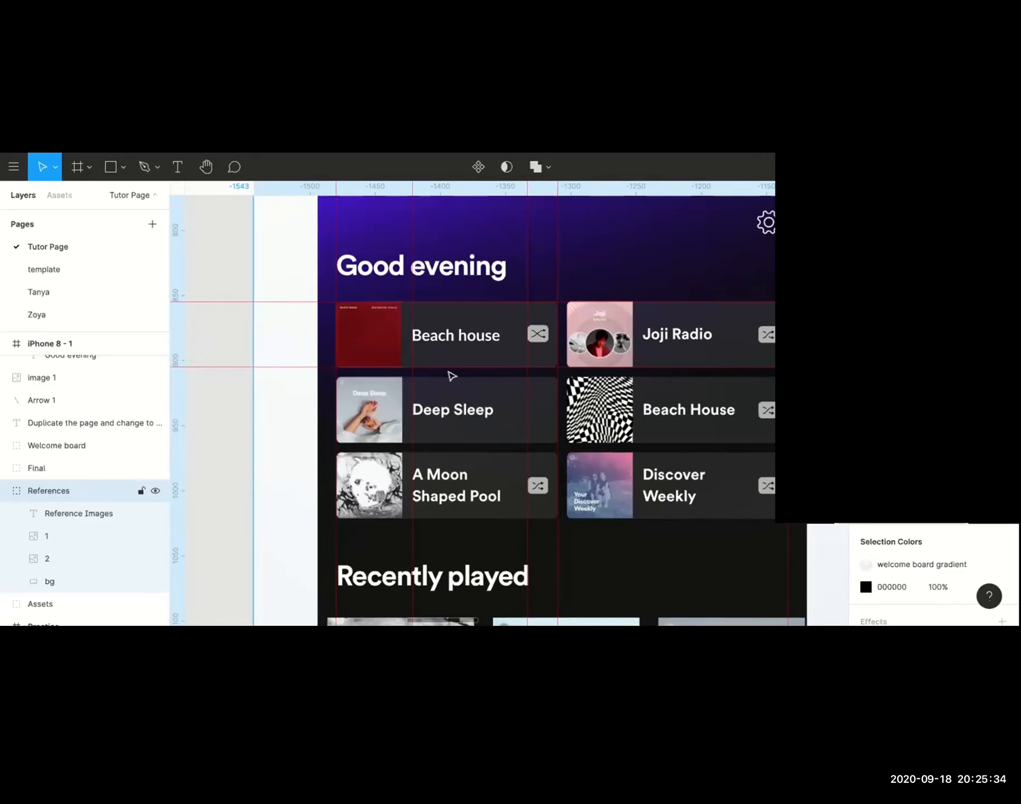
pyautogui.scroll(-3, 468, 331)
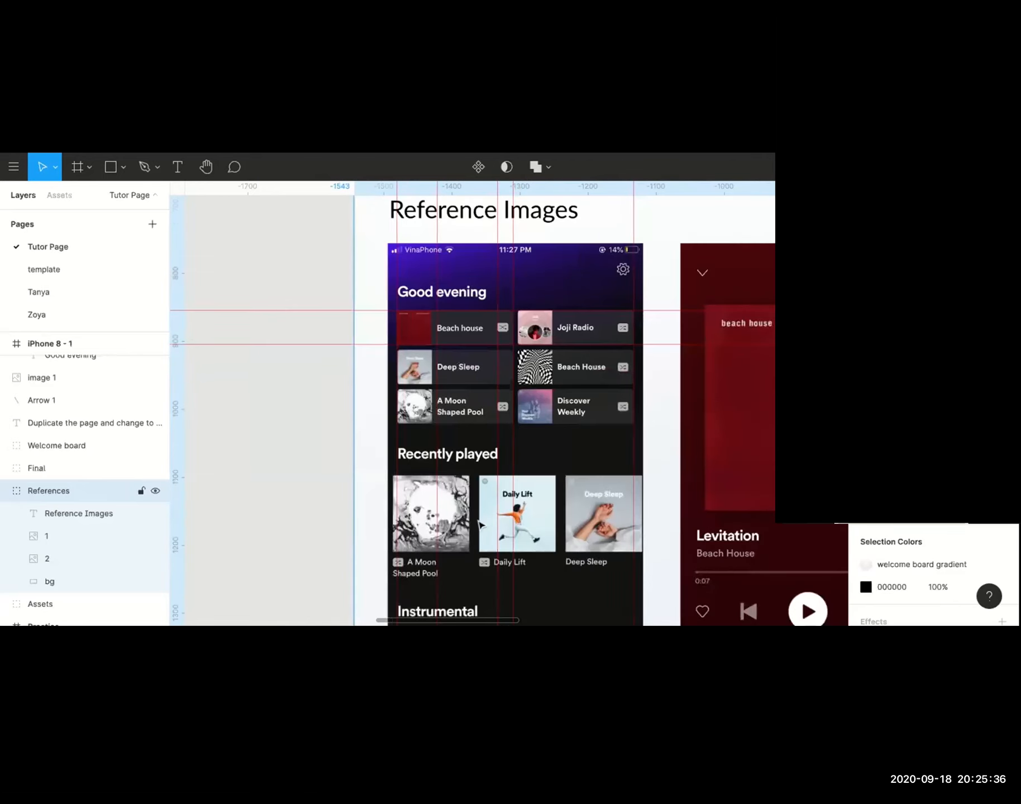
pyautogui.scroll(5, 353, 448)
pyautogui.scroll(-3, 353, 448)
pyautogui.hscroll(3, 353, 447)
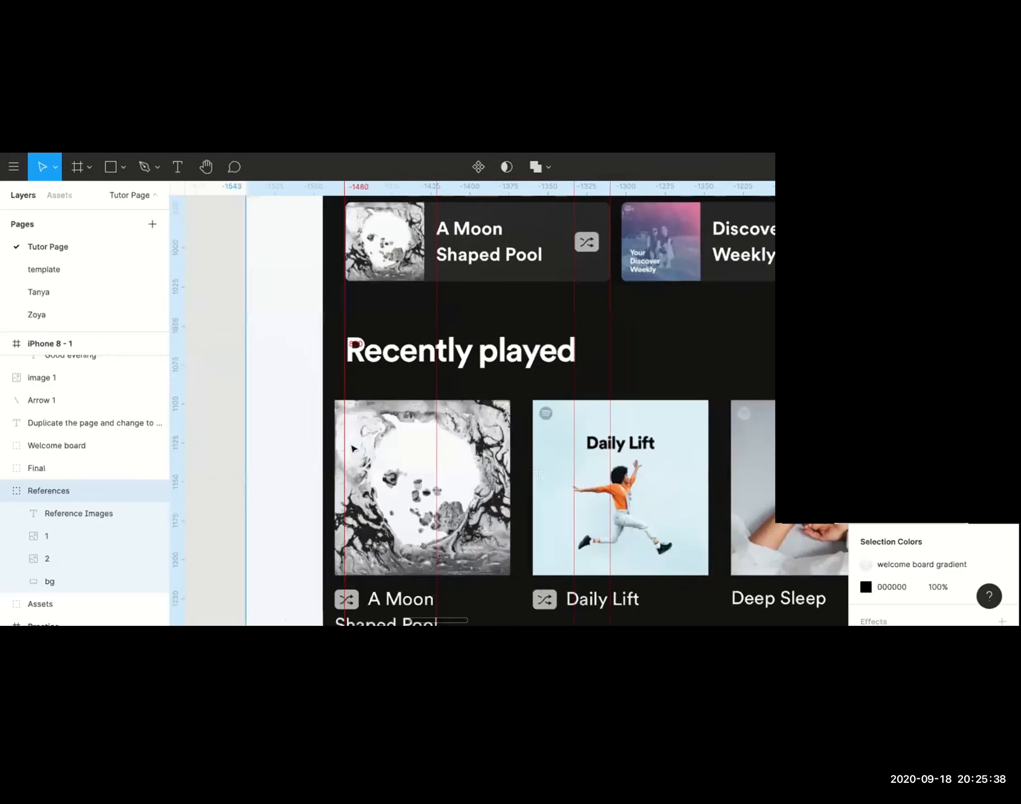
pyautogui.scroll(-3, 353, 448)
pyautogui.scroll(-5, 312, 425)
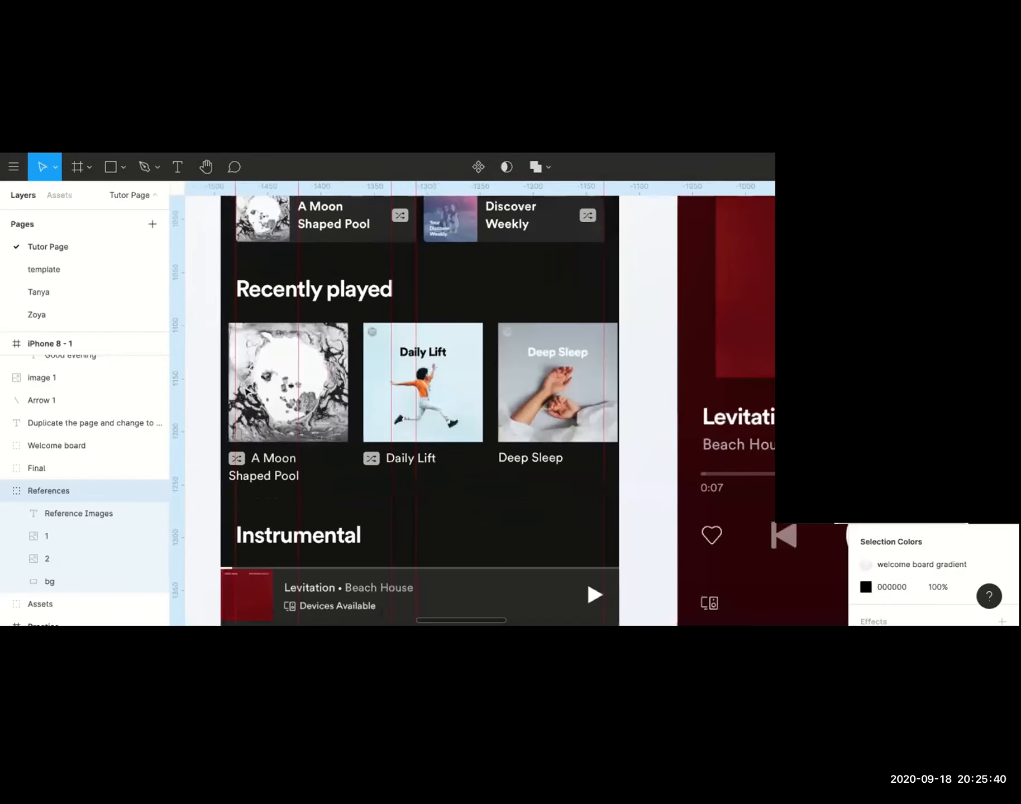
pyautogui.scroll(5, 234, 347)
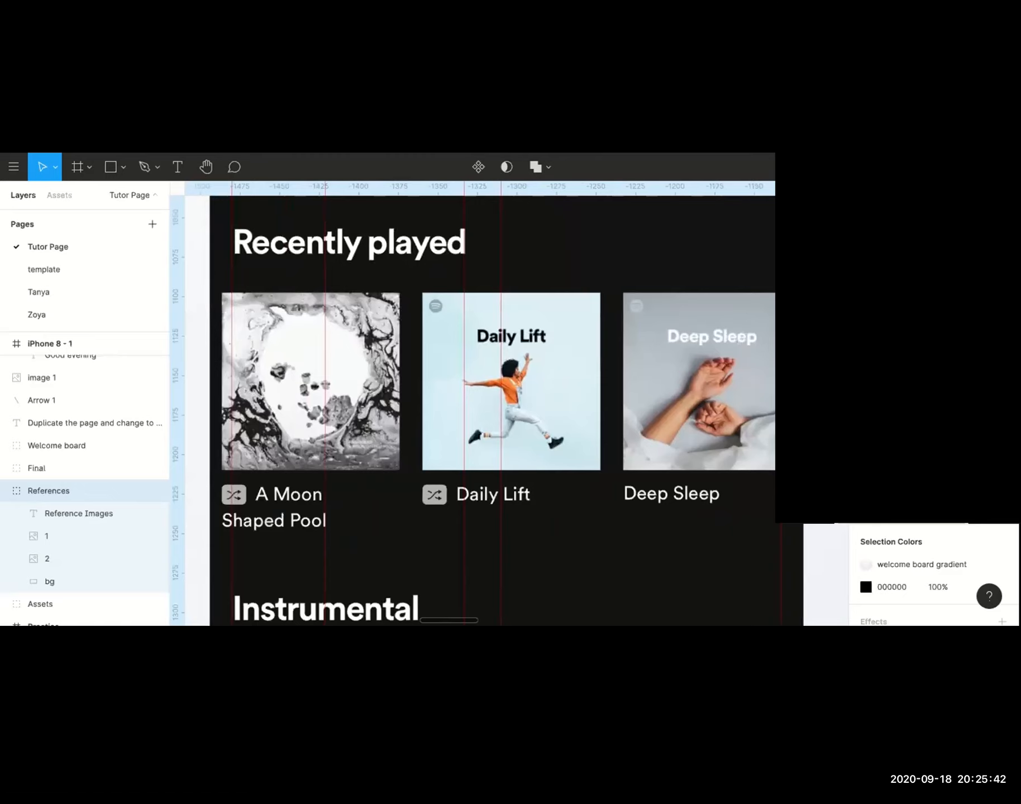
pyautogui.scroll(1, 235, 346)
pyautogui.scroll(-3, 469, 412)
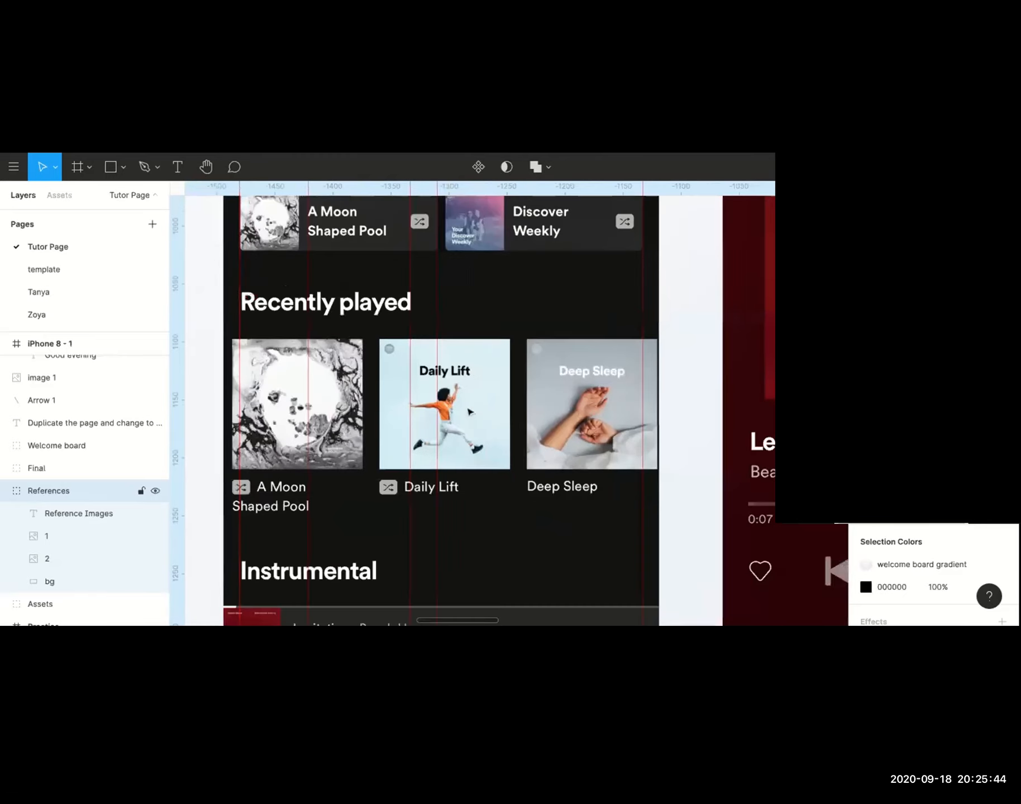
pyautogui.scroll(-3, 469, 412)
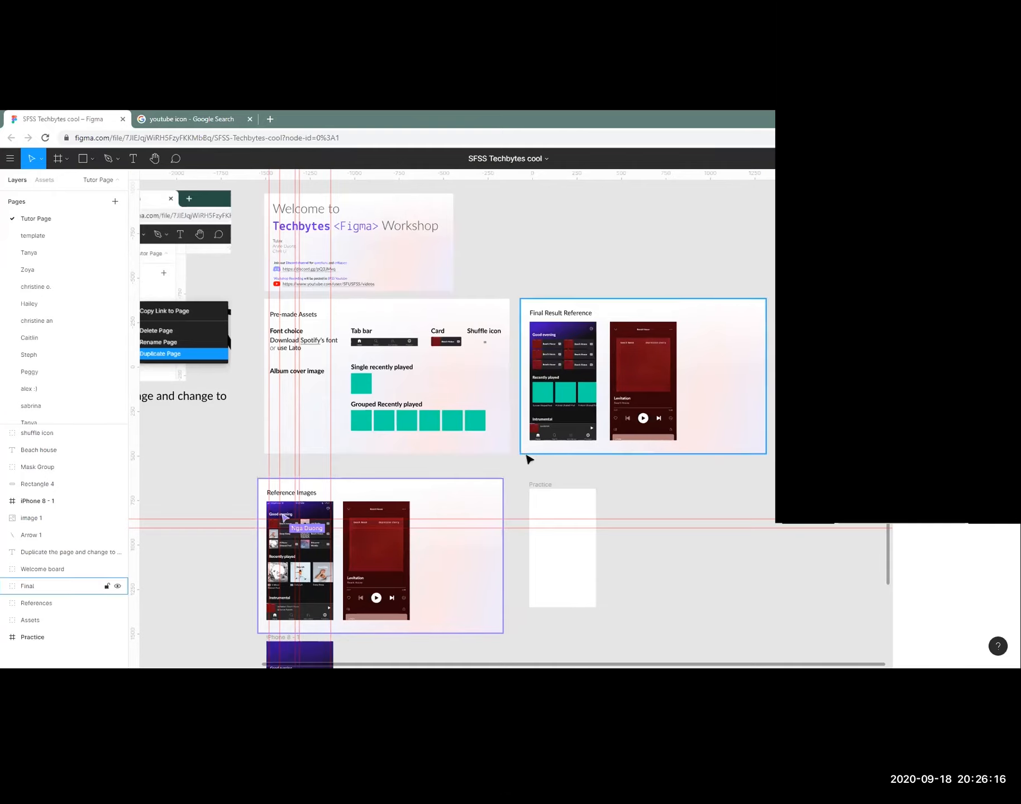
# Look over the Pre-made Assets, Final Result Reference and Reference Images boards and the iPhone 8 - 1 frame.
pyautogui.scroll(1, 341, 541)
pyautogui.scroll(-3, 341, 542)
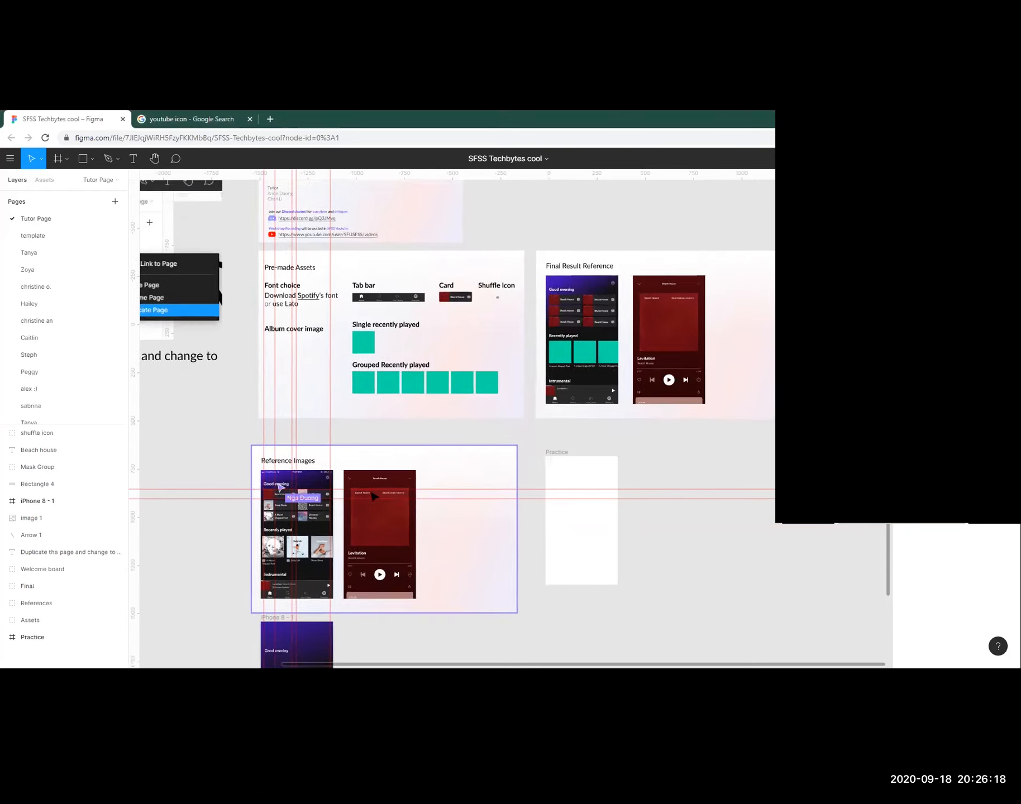
pyautogui.scroll(5, 341, 542)
pyautogui.scroll(-1, 585, 529)
pyautogui.moveTo(648, 577); pyautogui.dragTo(474, 539)
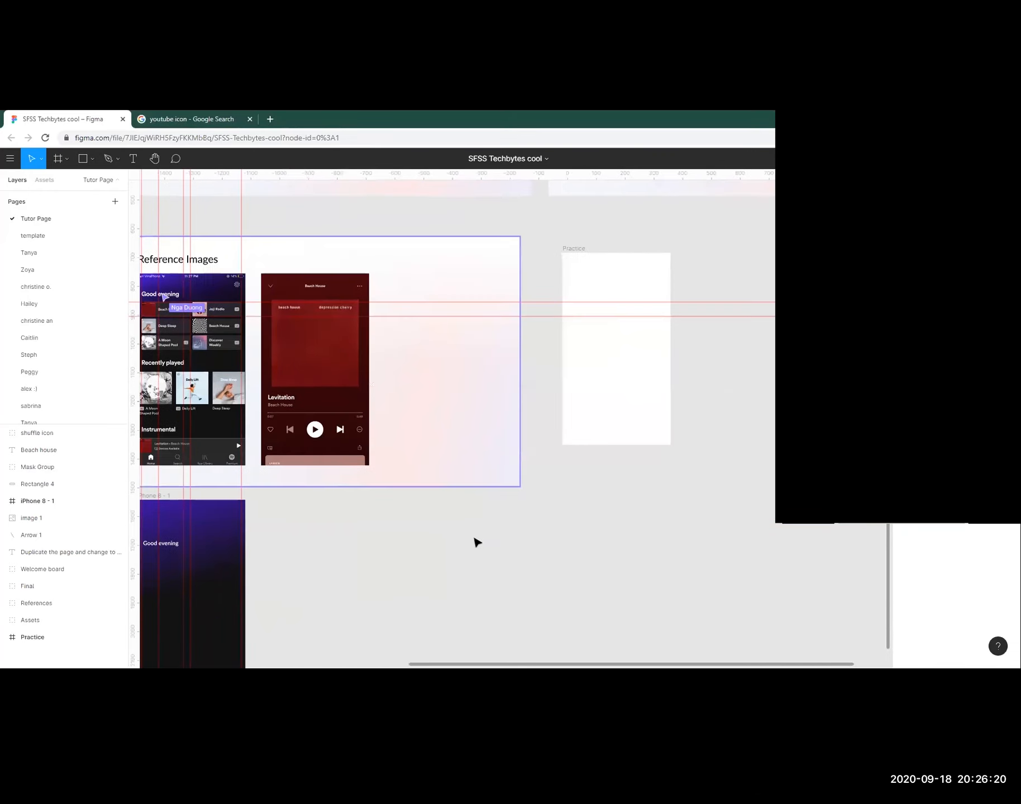
pyautogui.scroll(-2, 474, 539)
pyautogui.moveTo(500, 415); pyautogui.dragTo(425, 496)
pyautogui.hscroll(-3, 549, 394)
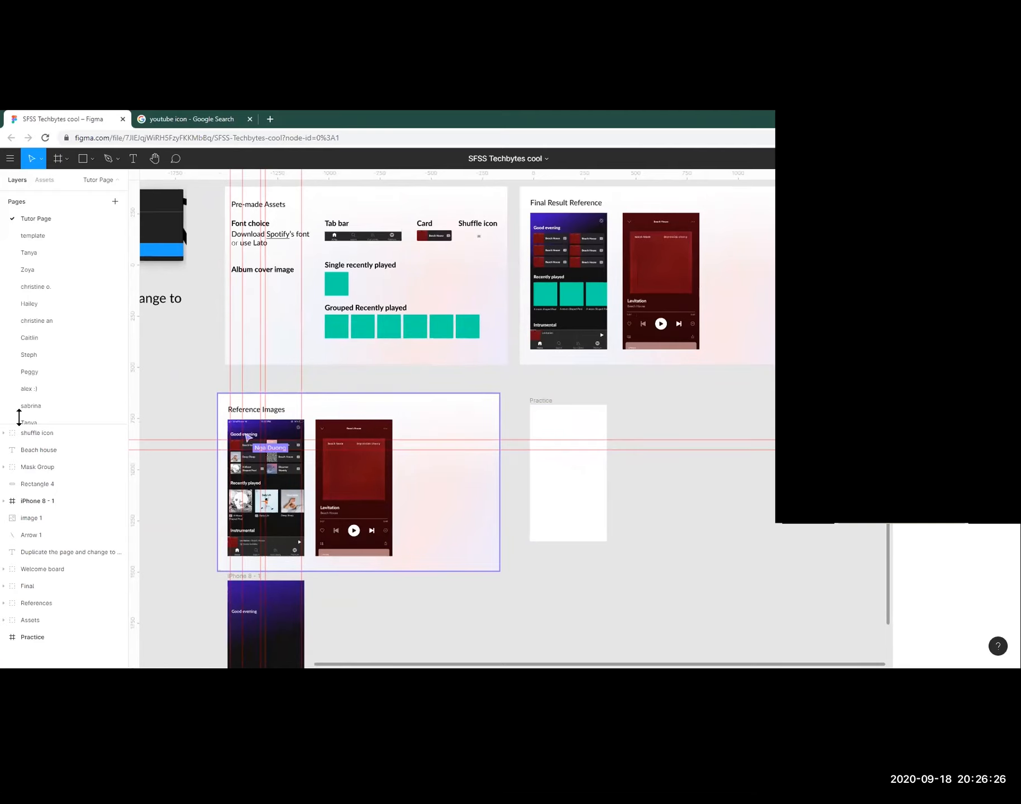
pyautogui.scroll(5, 427, 427)
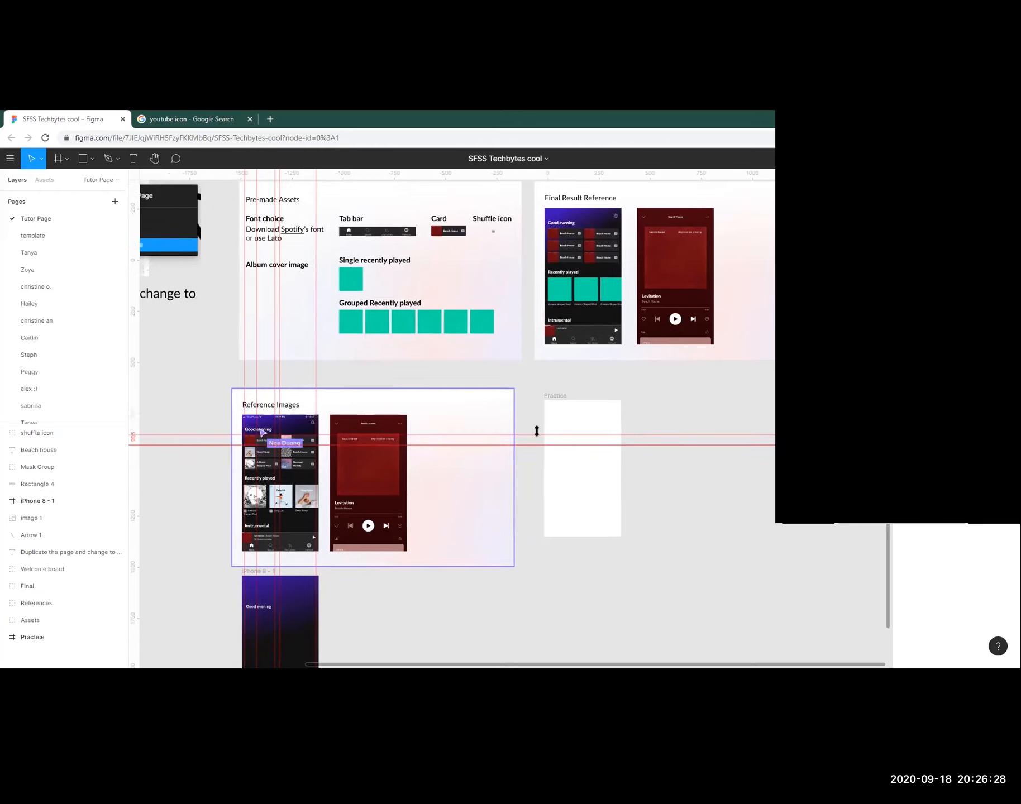
pyautogui.scroll(5, 427, 427)
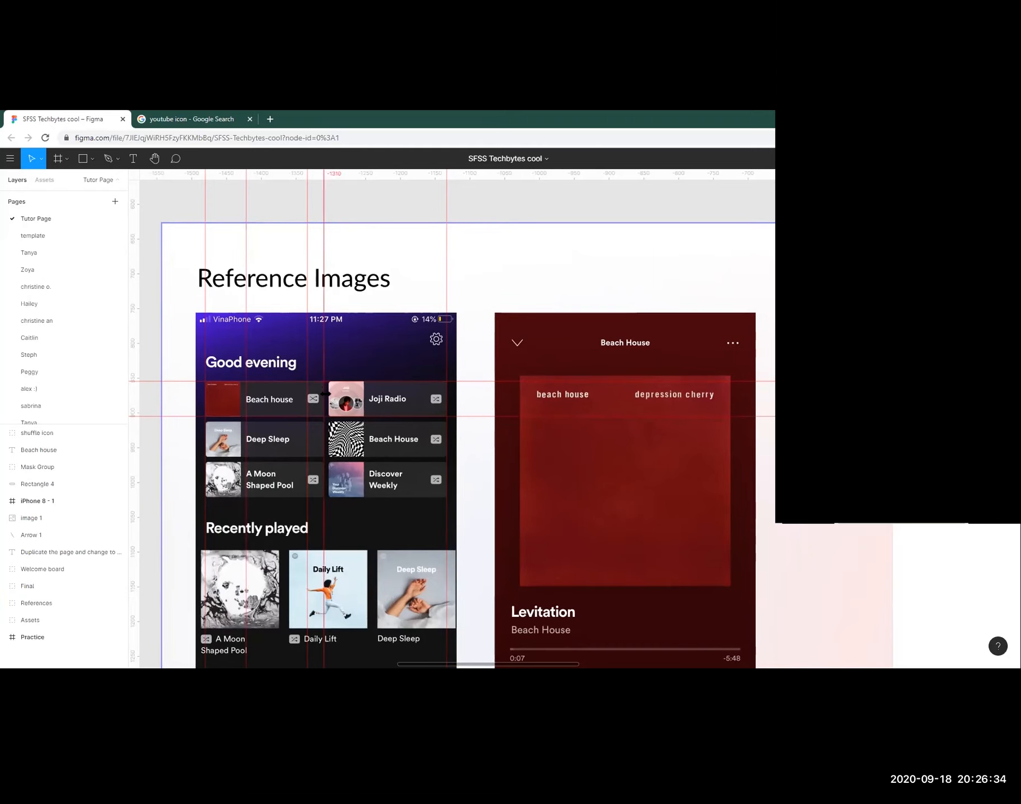
# Inspect the Beach house card's background rectangle and select the empty Practice frame beside the Reference Images board.
pyautogui.click(303, 397)
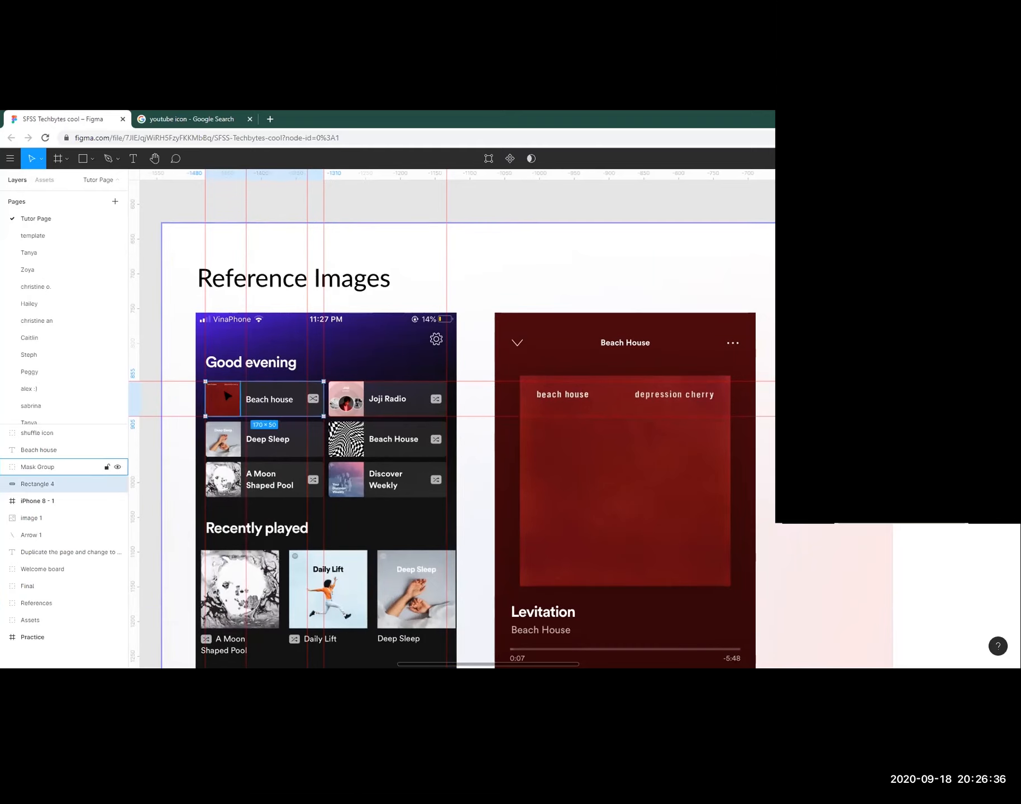
pyautogui.scroll(-3, 269, 395)
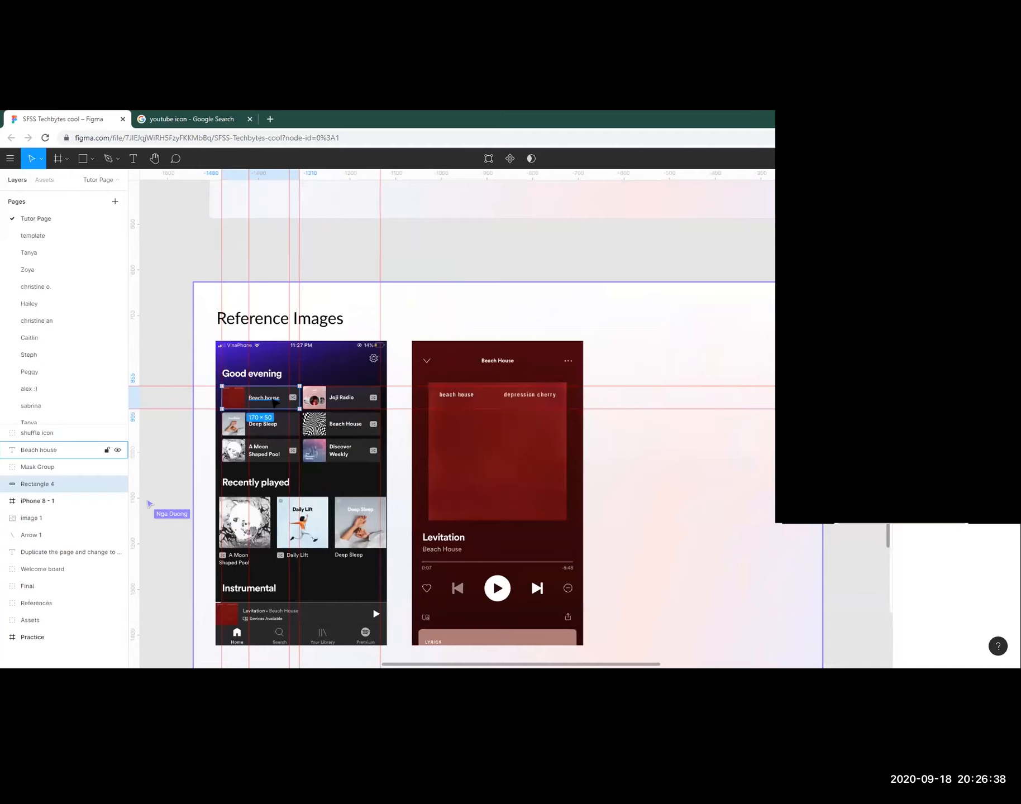
pyautogui.scroll(3, 272, 398)
pyautogui.scroll(-5, 495, 356)
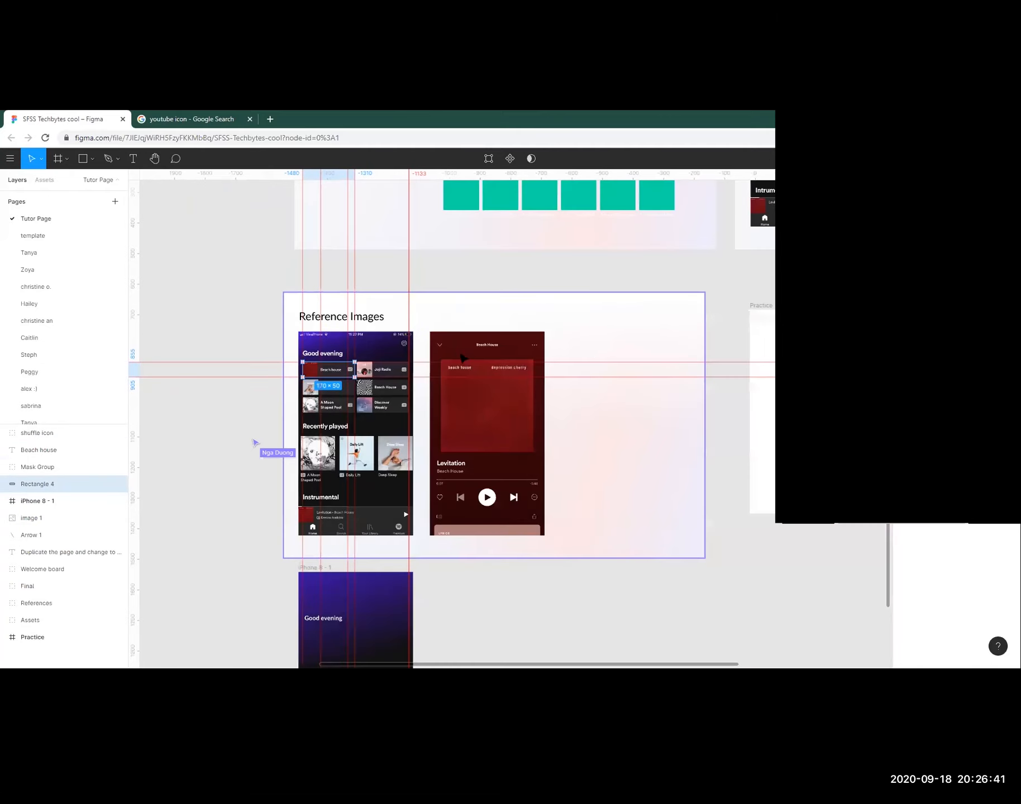
pyautogui.moveTo(584, 363); pyautogui.dragTo(429, 377)
pyautogui.scroll(-1, 492, 382)
pyautogui.moveTo(512, 390); pyautogui.dragTo(505, 385)
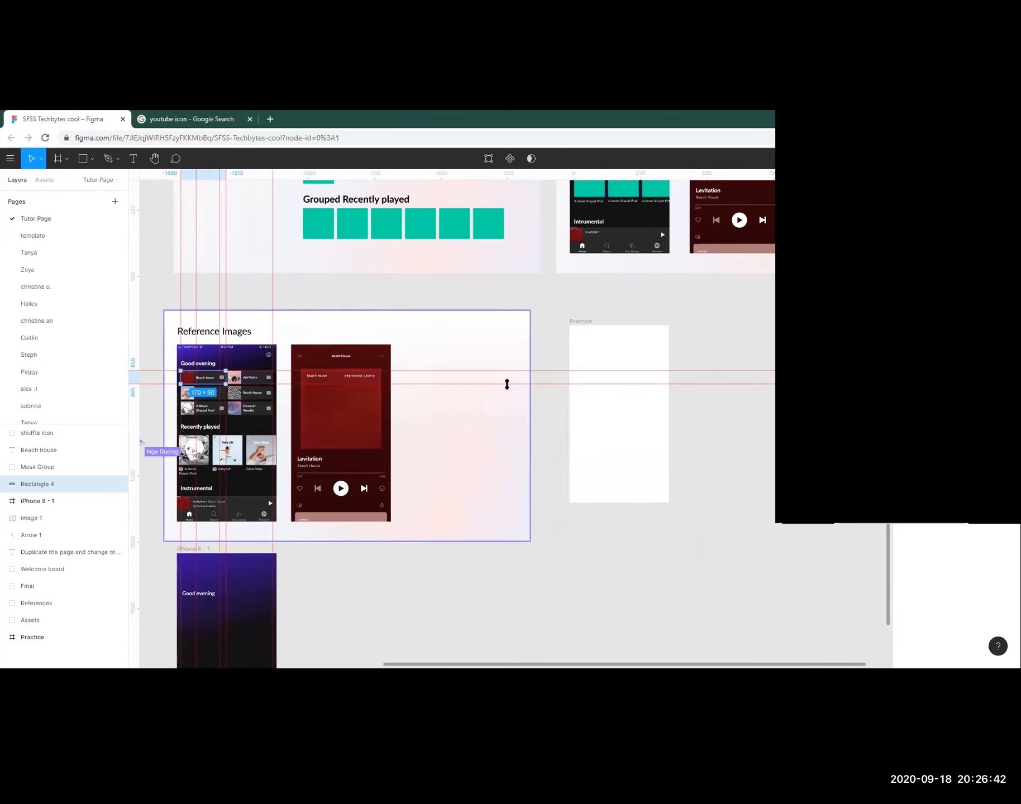
pyautogui.click(586, 324)
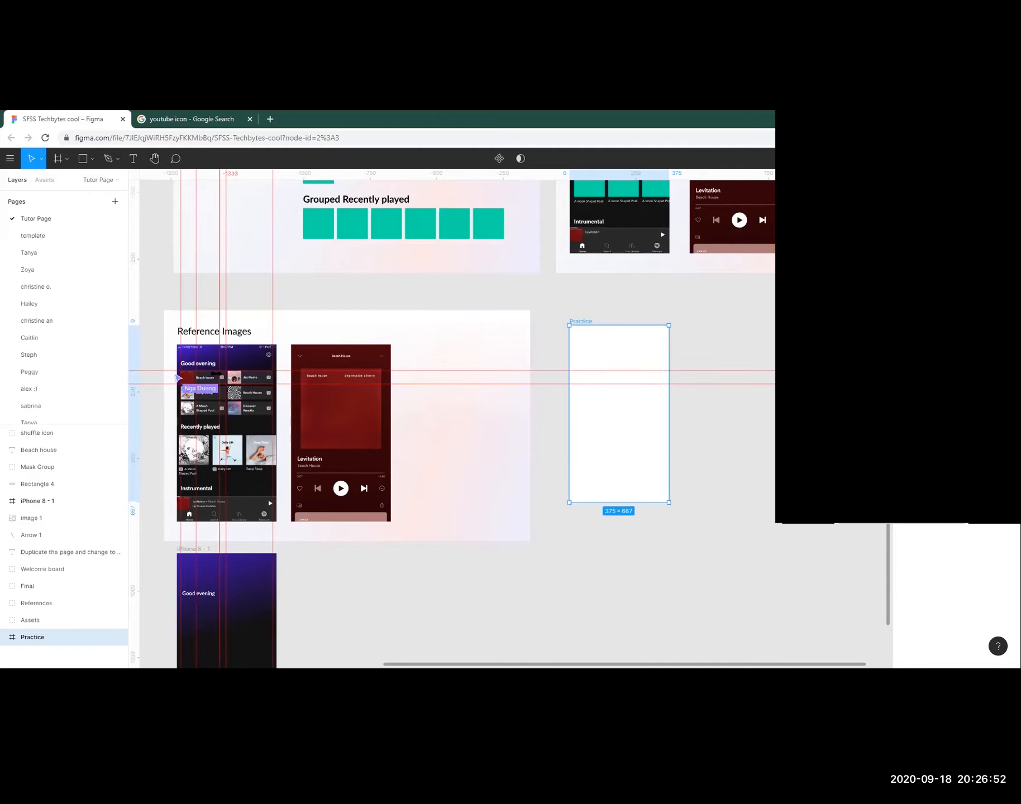
# Duplicate the Beach house card's background, cover, title and shuffle icon onto the blank area beside the Levitation player reference image.
pyautogui.scroll(5, 195, 383)
pyautogui.scroll(3, 335, 392)
pyautogui.moveTo(143, 393); pyautogui.dragTo(522, 433)
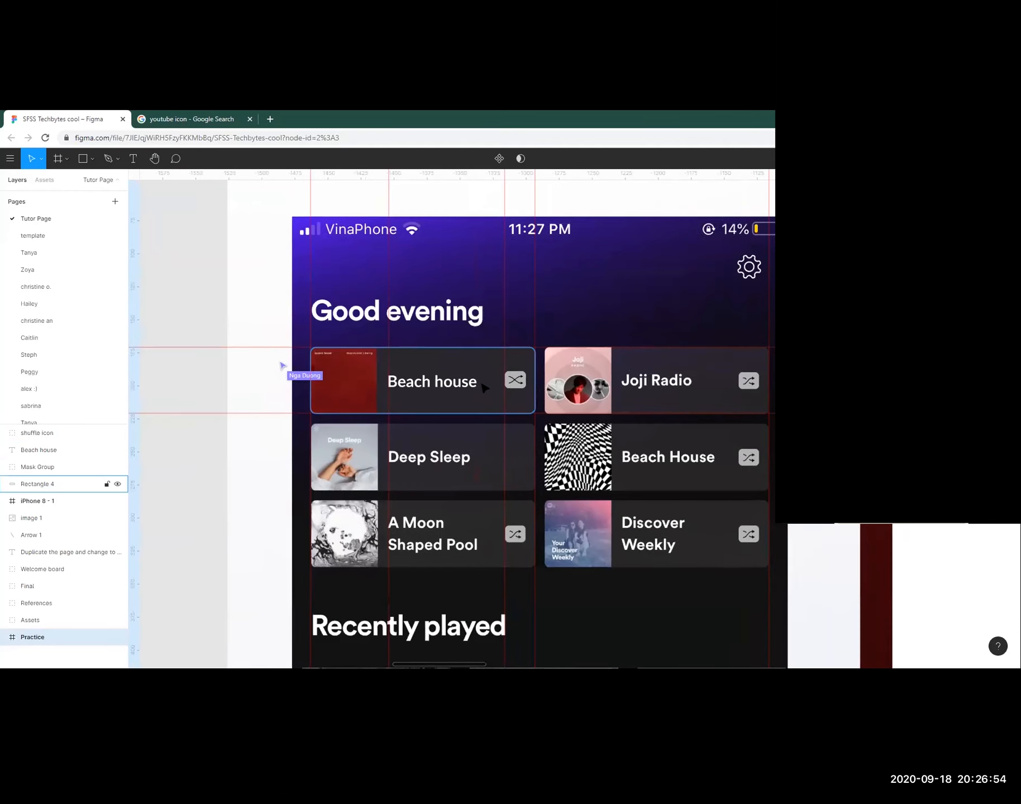
pyautogui.click(482, 386)
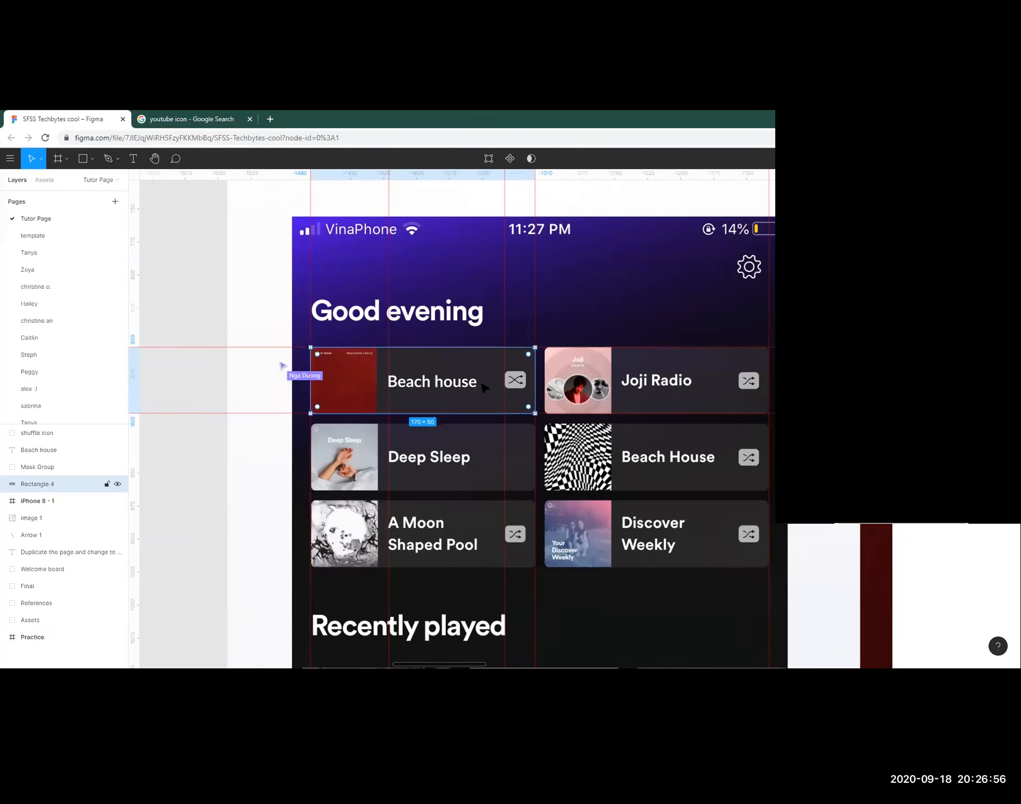
pyautogui.keyDown('shift'); pyautogui.click(434, 387); pyautogui.keyUp('shift')
pyautogui.keyDown('shift'); pyautogui.click(374, 386); pyautogui.keyUp('shift')
pyautogui.keyDown('shift'); pyautogui.click(515, 380); pyautogui.keyUp('shift')
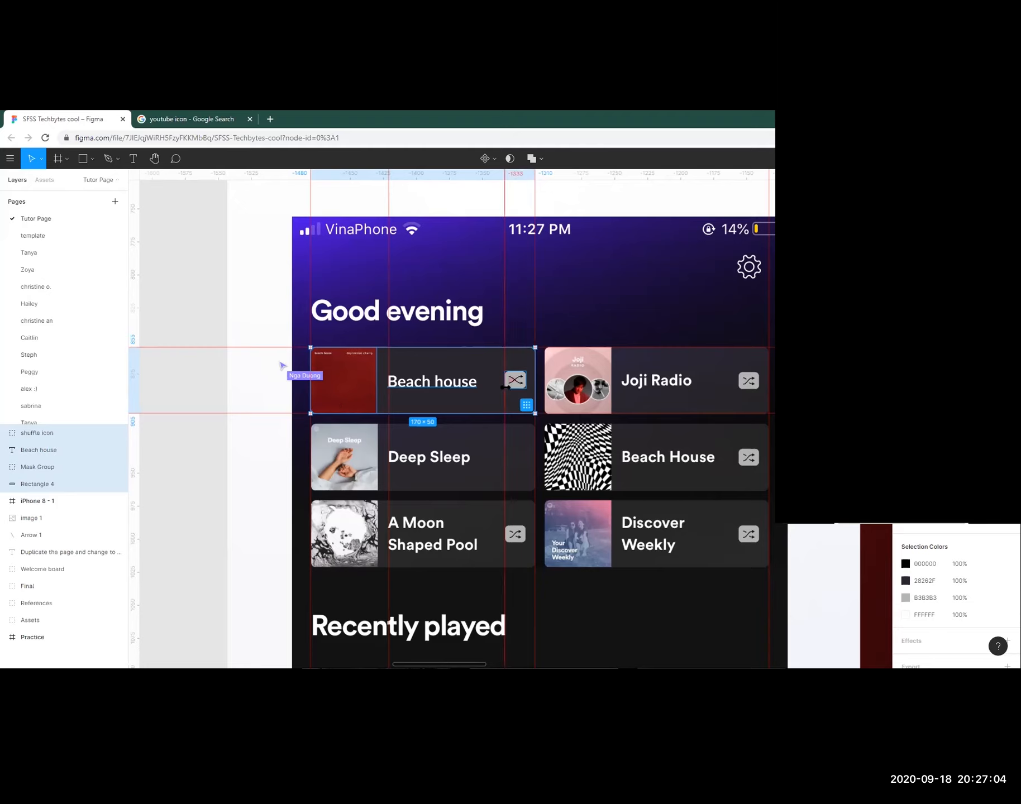
pyautogui.hscroll(-5, 485, 403)
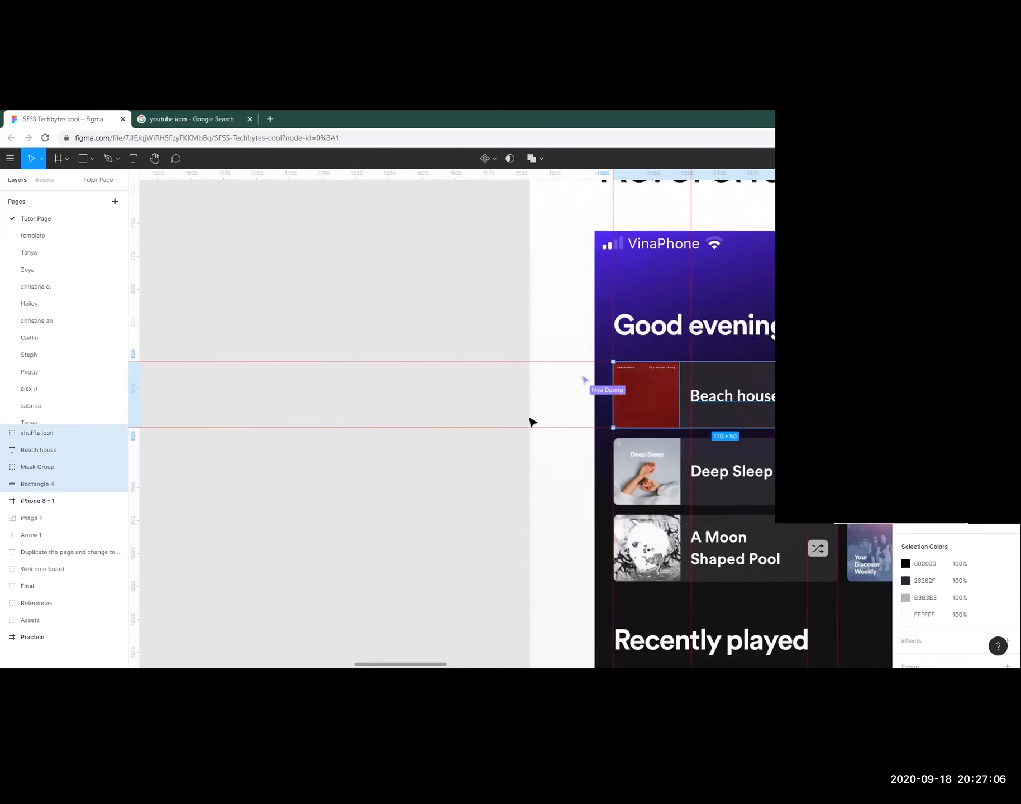
pyautogui.hscroll(3, 532, 422)
pyautogui.scroll(-3, 533, 422)
pyautogui.hscroll(4, 356, 443)
pyautogui.scroll(-3, 356, 443)
pyautogui.moveTo(304, 418); pyautogui.dragTo(867, 394)
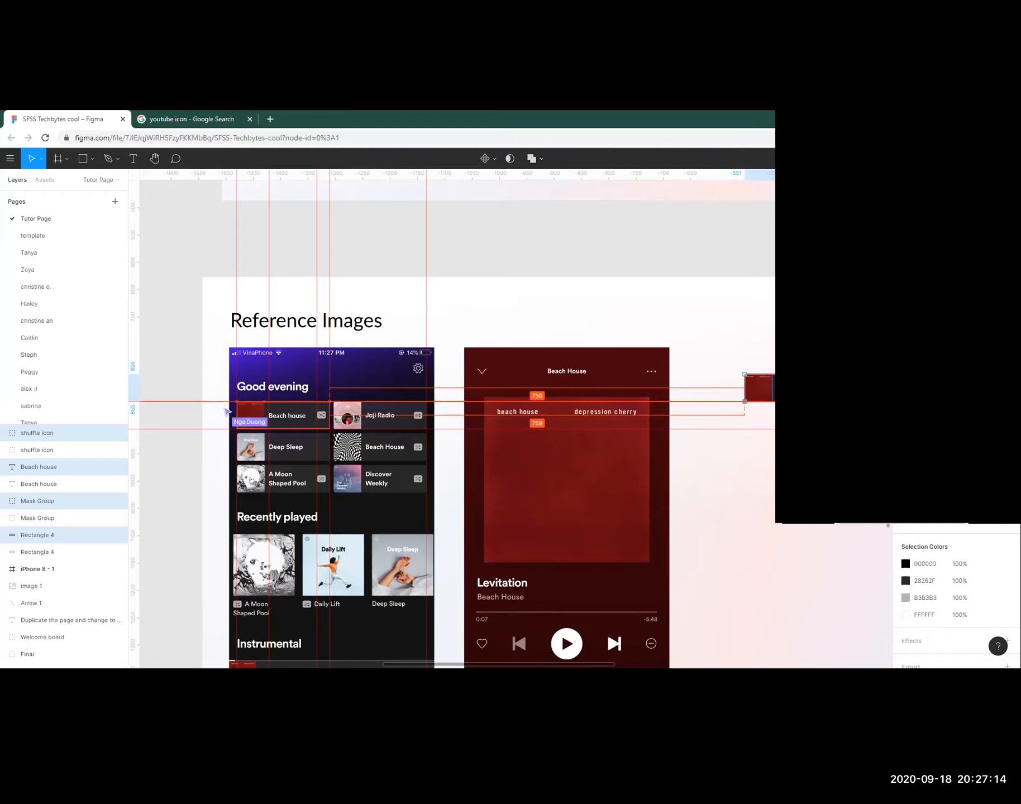
pyautogui.moveTo(810, 390); pyautogui.dragTo(807, 369)
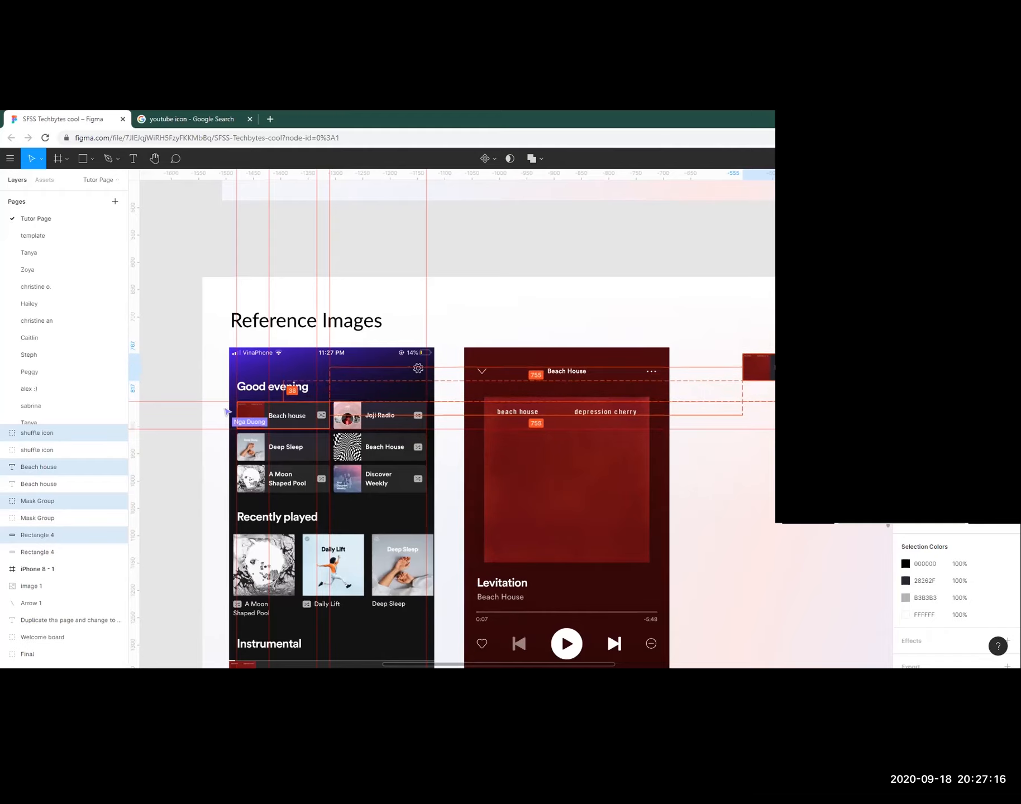
pyautogui.moveTo(744, 430); pyautogui.dragTo(394, 417)
pyautogui.scroll(3, 550, 465)
pyautogui.scroll(-3, 280, 380)
pyautogui.scroll(-2, 388, 415)
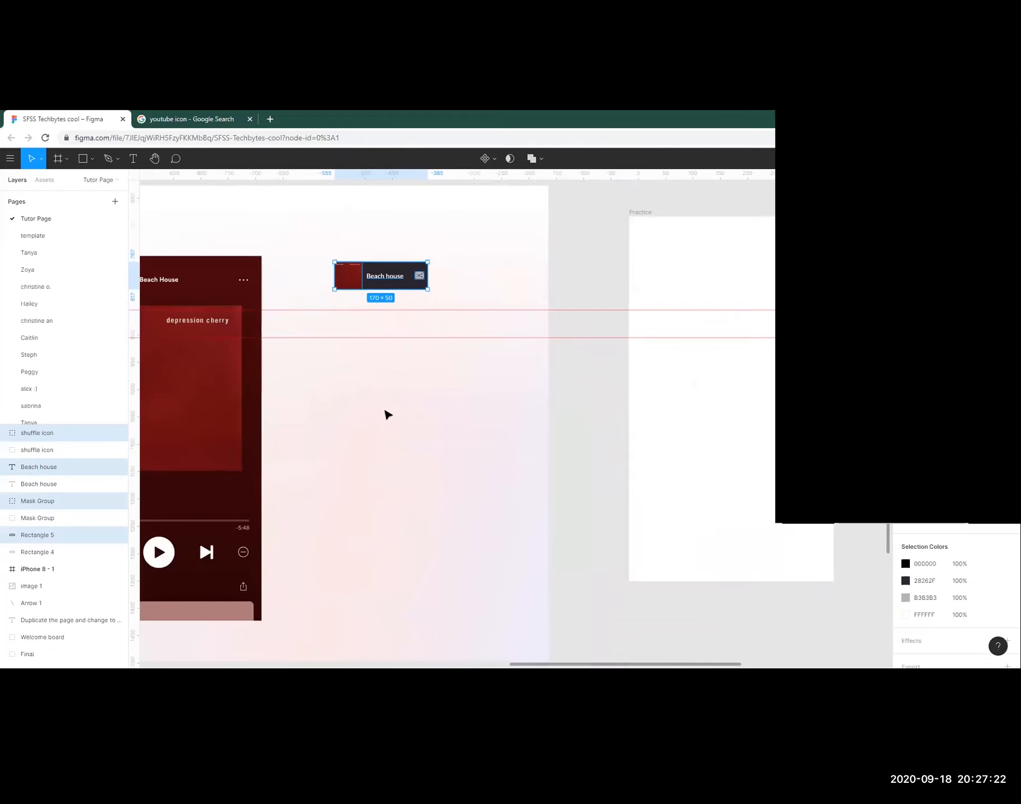
pyautogui.scroll(-2, 379, 413)
pyautogui.scroll(3, 390, 412)
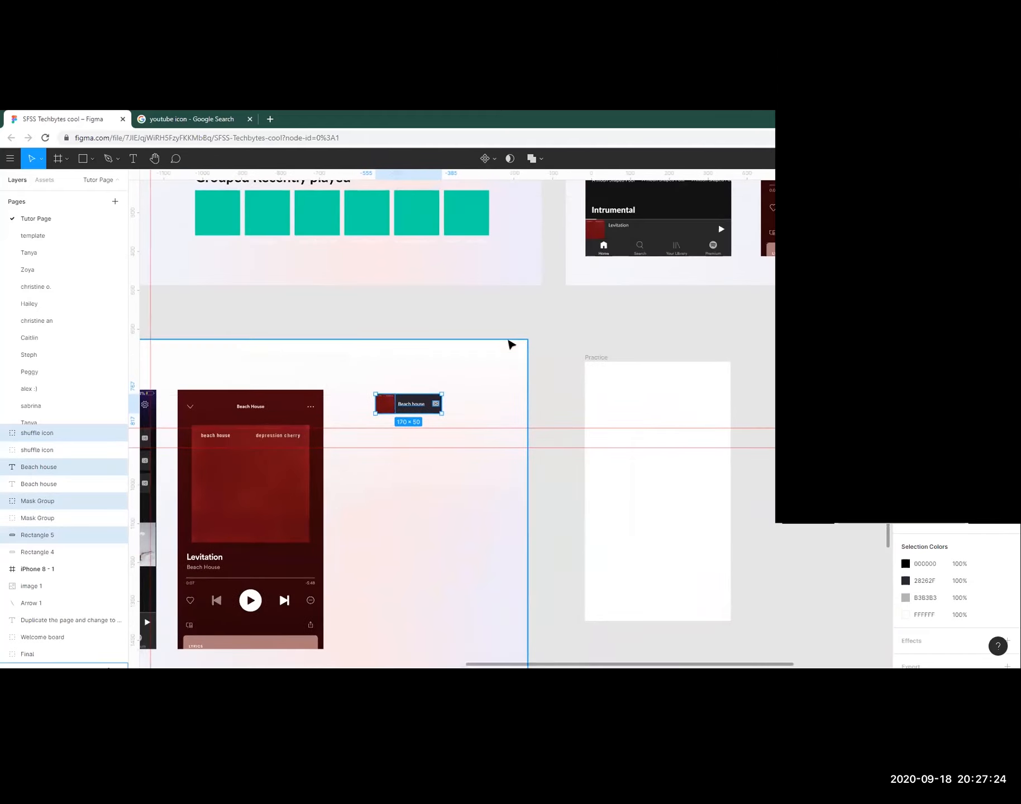
pyautogui.scroll(-3, 444, 337)
pyautogui.hscroll(-3, 445, 338)
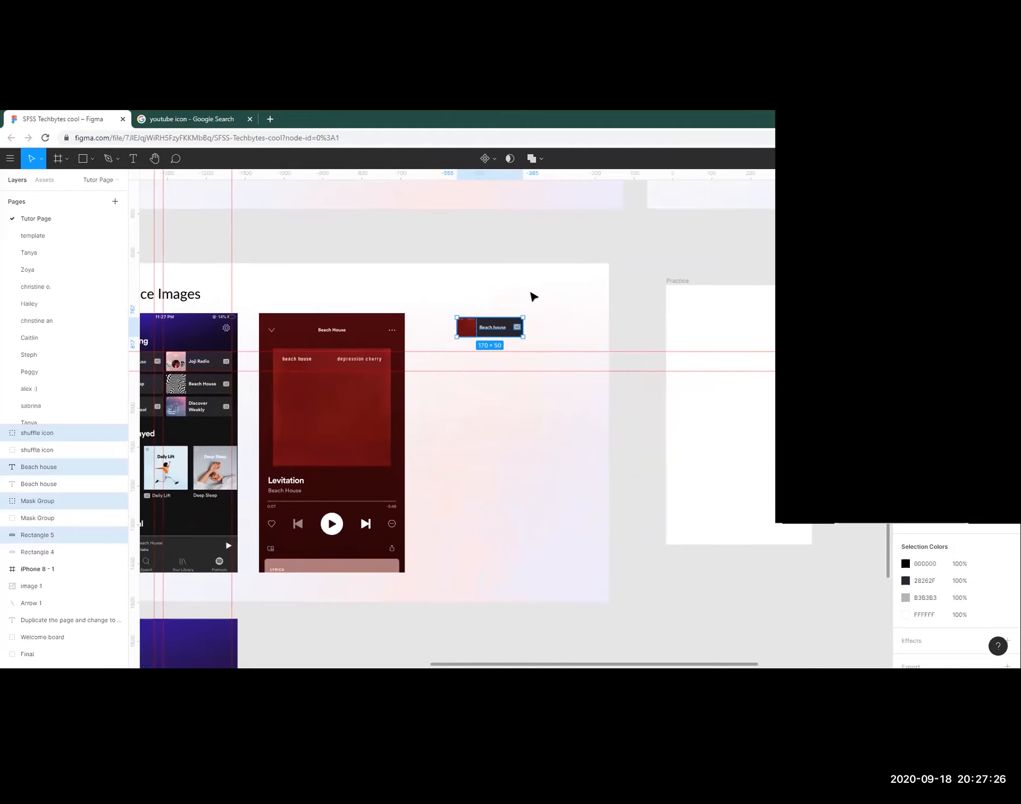
pyautogui.click(481, 354)
pyautogui.click(503, 328)
pyautogui.click(468, 322)
pyautogui.moveTo(448, 312)
pyautogui.mouseDown()
pyautogui.moveTo(457, 318)
pyautogui.moveTo(448, 302)
pyautogui.mouseUp()
pyautogui.hotkey('ctrl', 'z')
# Group the duplicated card's title, cover, background rectangle and shuffle icon.
pyautogui.click(493, 329)
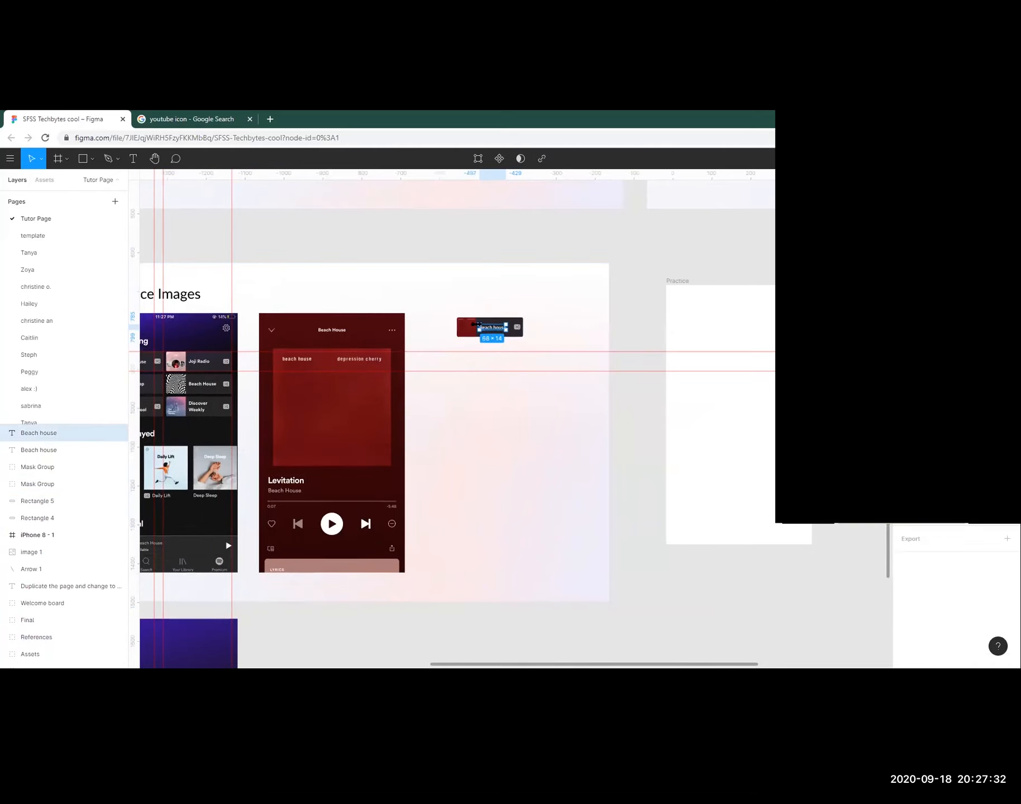
pyautogui.keyDown('shift'); pyautogui.click(469, 328); pyautogui.keyUp('shift')
pyautogui.keyDown('shift'); pyautogui.click(510, 317); pyautogui.keyUp('shift')
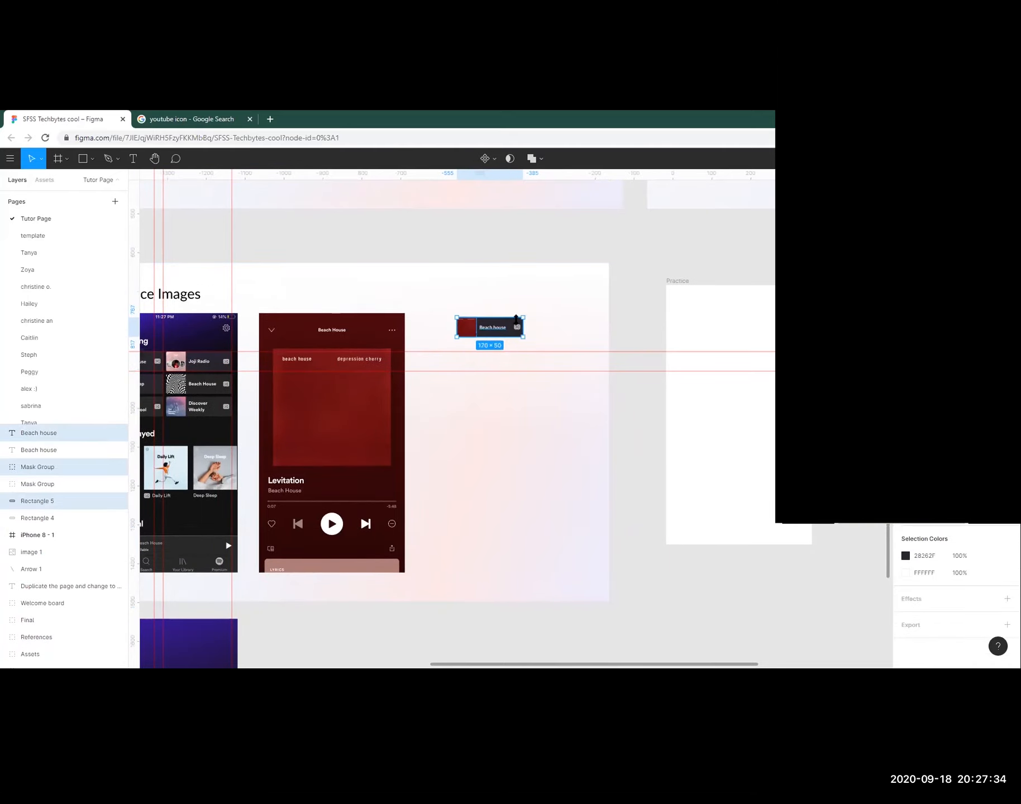
pyautogui.scroll(3, 509, 318)
pyautogui.scroll(5, 509, 418)
pyautogui.keyDown('shift'); pyautogui.click(525, 383); pyautogui.keyUp('shift')
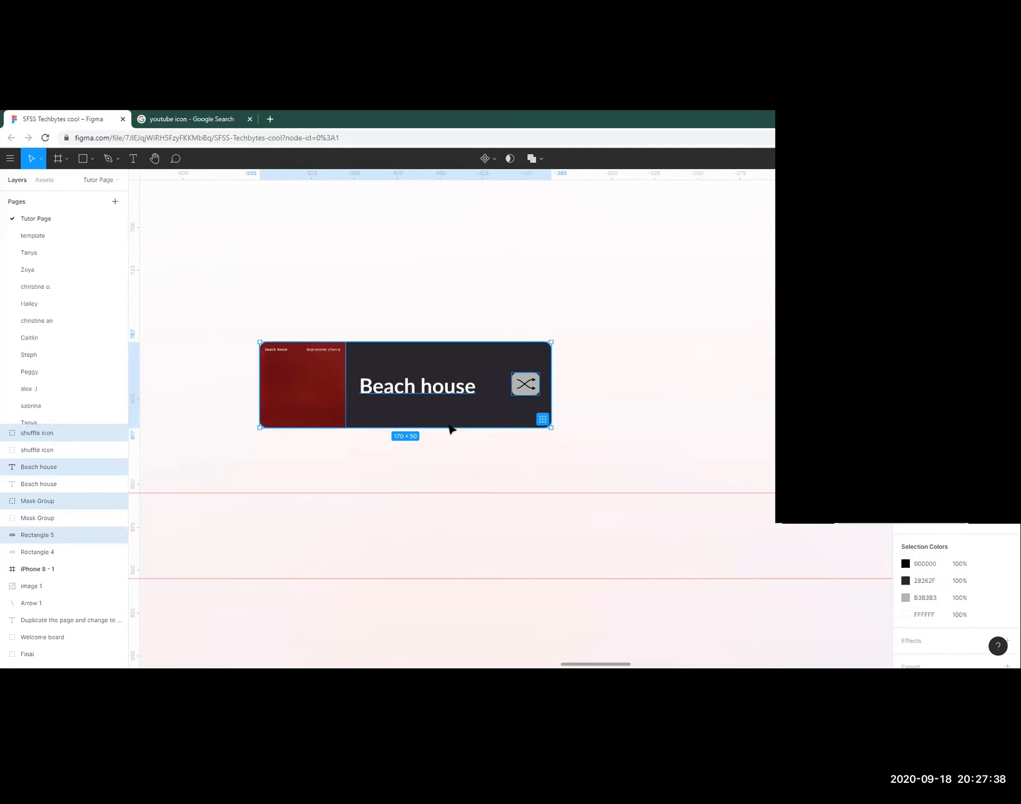
pyautogui.rightClick(417, 352)
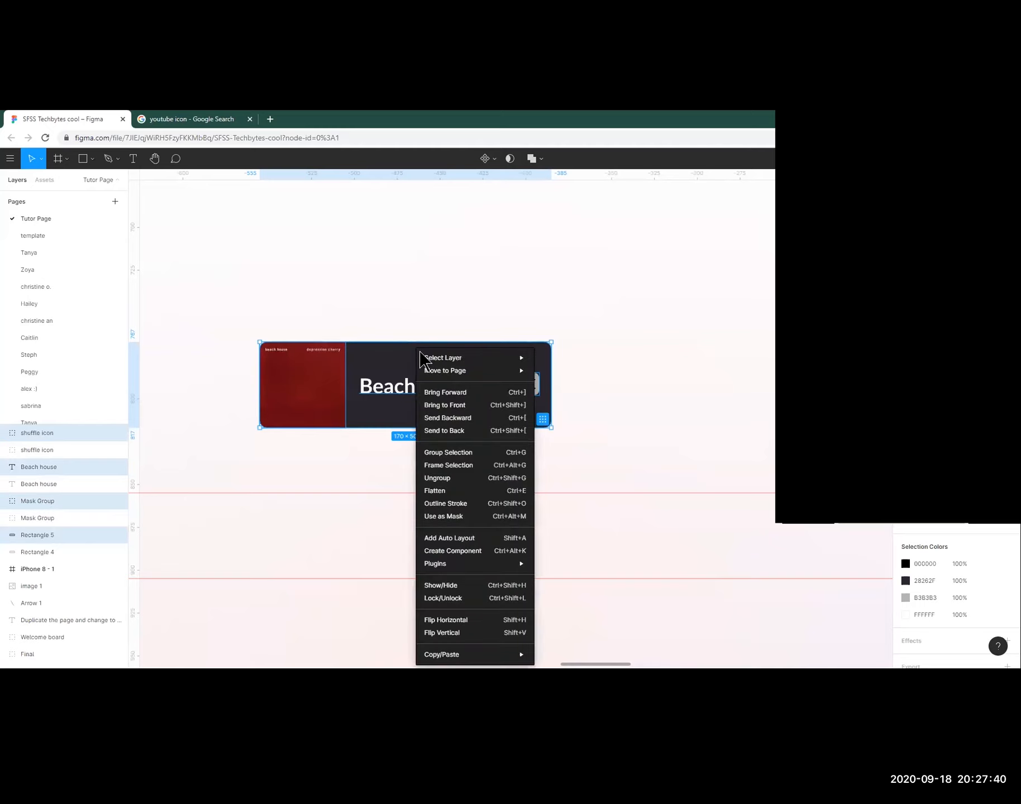
pyautogui.click(447, 453)
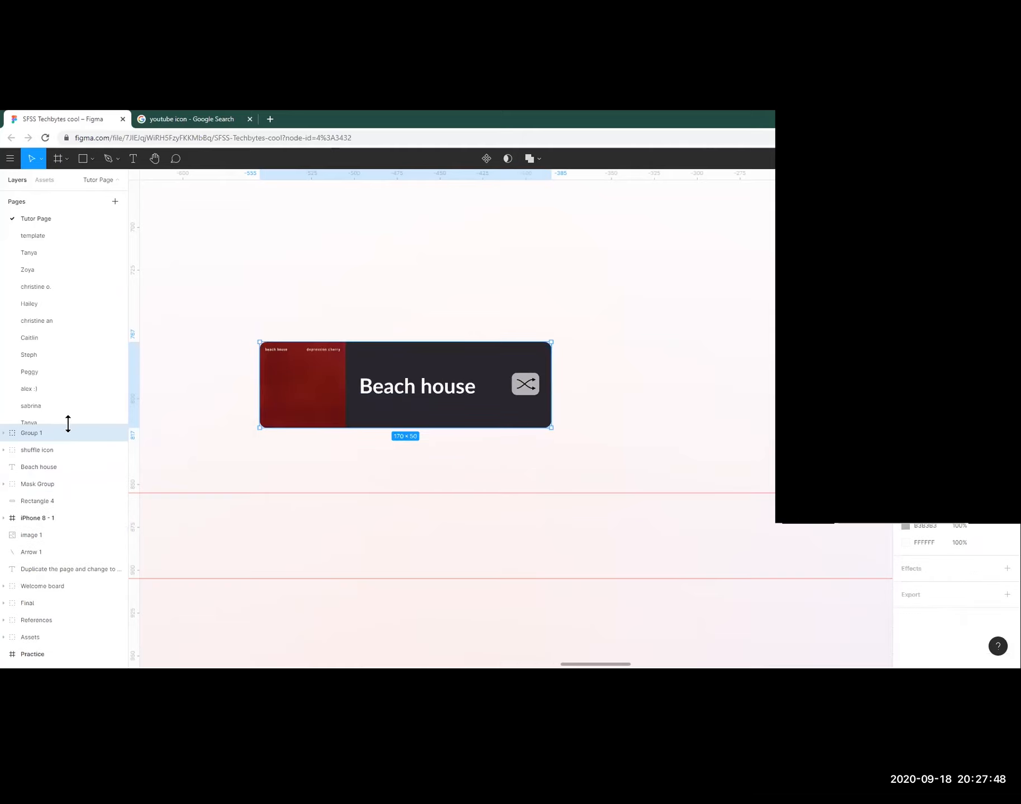
# Enlarge the layers list and rename the new card group as Card template.
pyautogui.moveTo(69, 425); pyautogui.dragTo(71, 369)
pyautogui.doubleClick(35, 379)
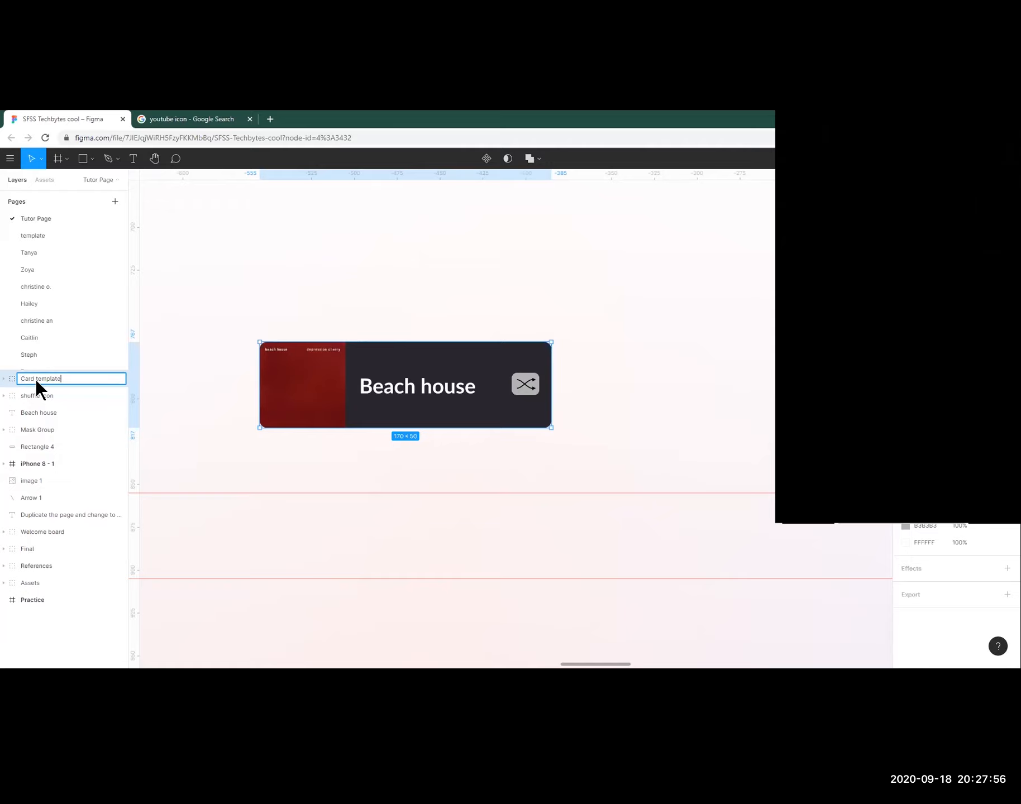
pyautogui.write('Card template')
pyautogui.press('Return')
# Move the Card template group to about X -485, Y 750 and convert it into a component.
pyautogui.moveTo(328, 378); pyautogui.dragTo(446, 354)
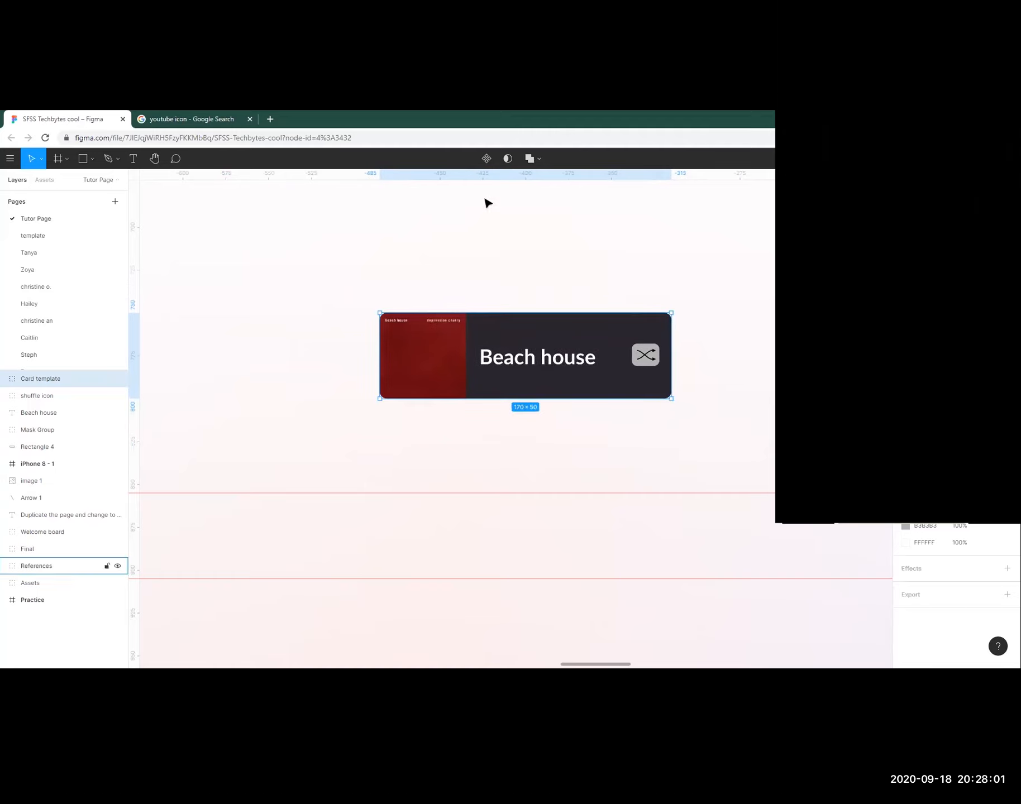
pyautogui.click(486, 158)
pyautogui.scroll(-2, 463, 364)
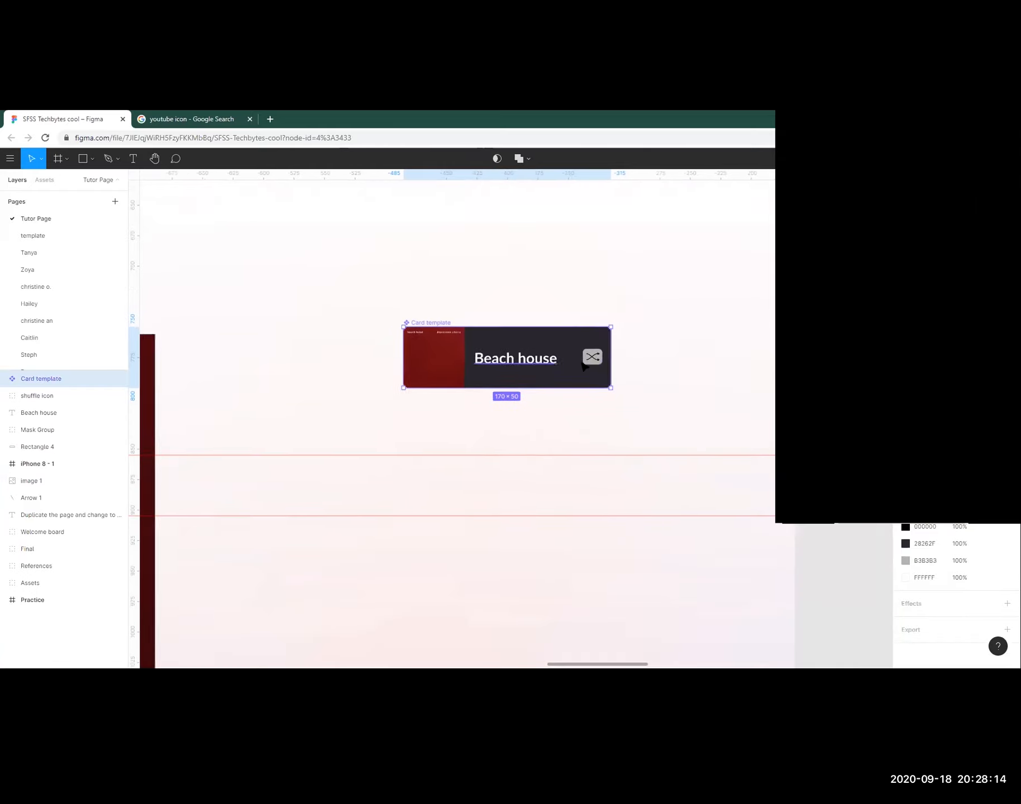
# Duplicate the Card template component directly below the original, aligned with its side edges.
pyautogui.hscroll(3, 368, 322)
pyautogui.scroll(3, 369, 342)
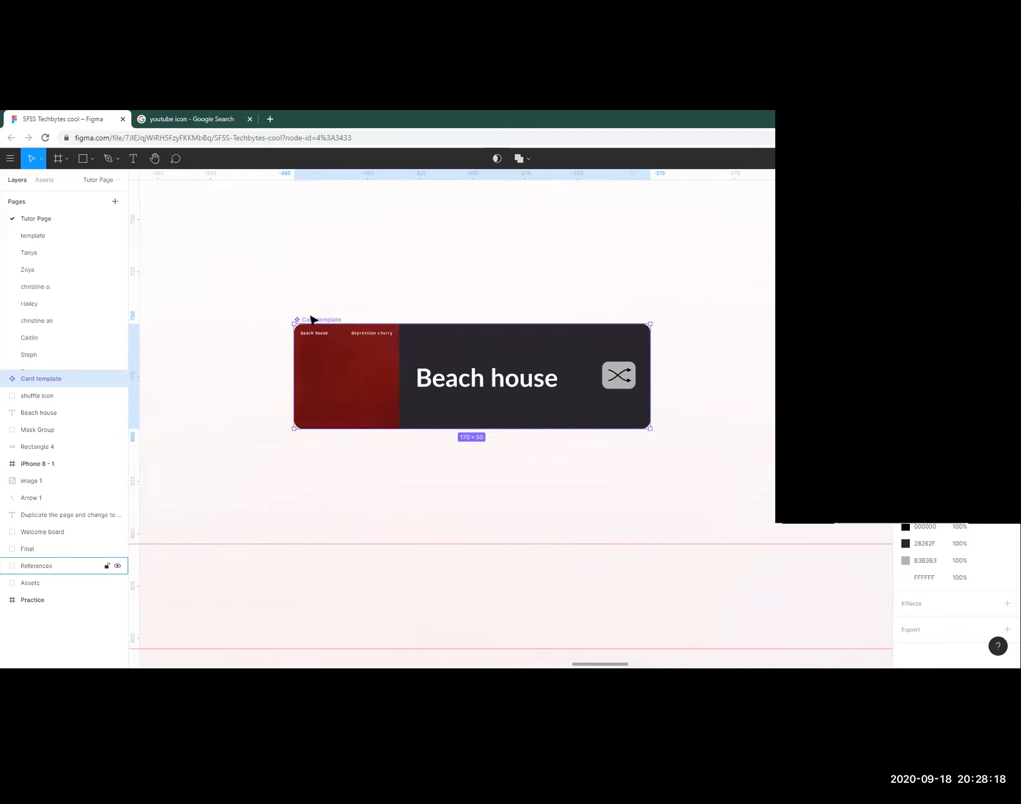
pyautogui.scroll(2, 316, 324)
pyautogui.hscroll(-2, 625, 412)
pyautogui.scroll(-2, 474, 383)
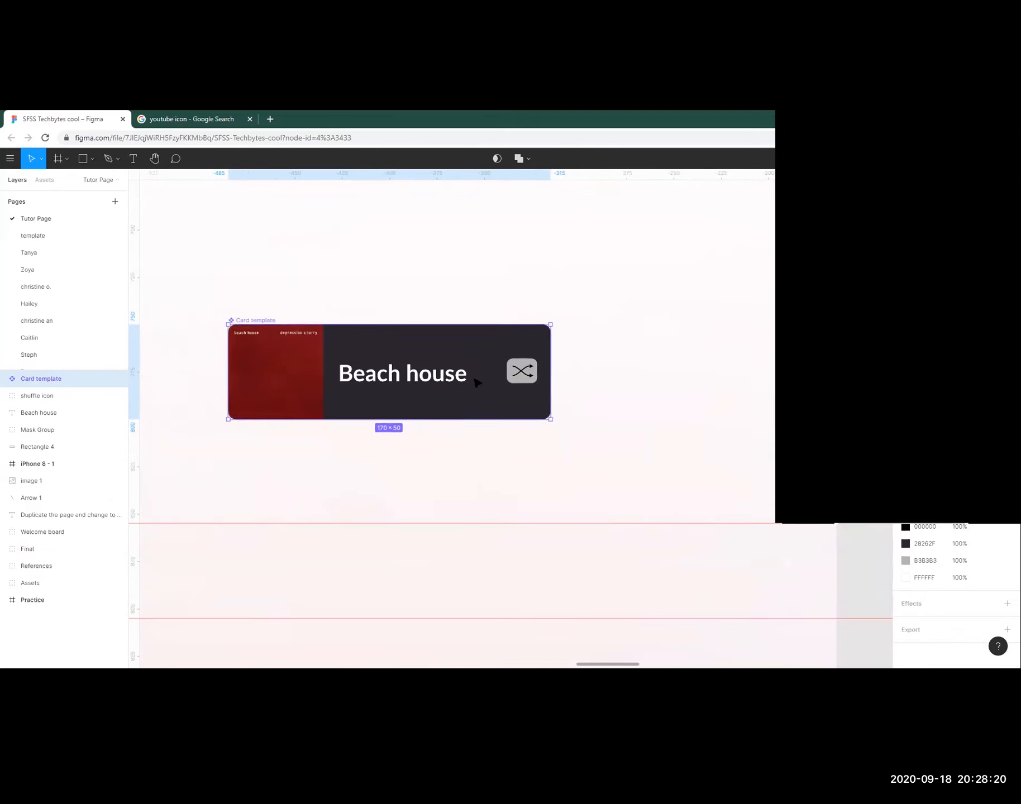
pyautogui.hscroll(-1, 461, 343)
pyautogui.scroll(-1, 461, 342)
pyautogui.hscroll(-1, 461, 342)
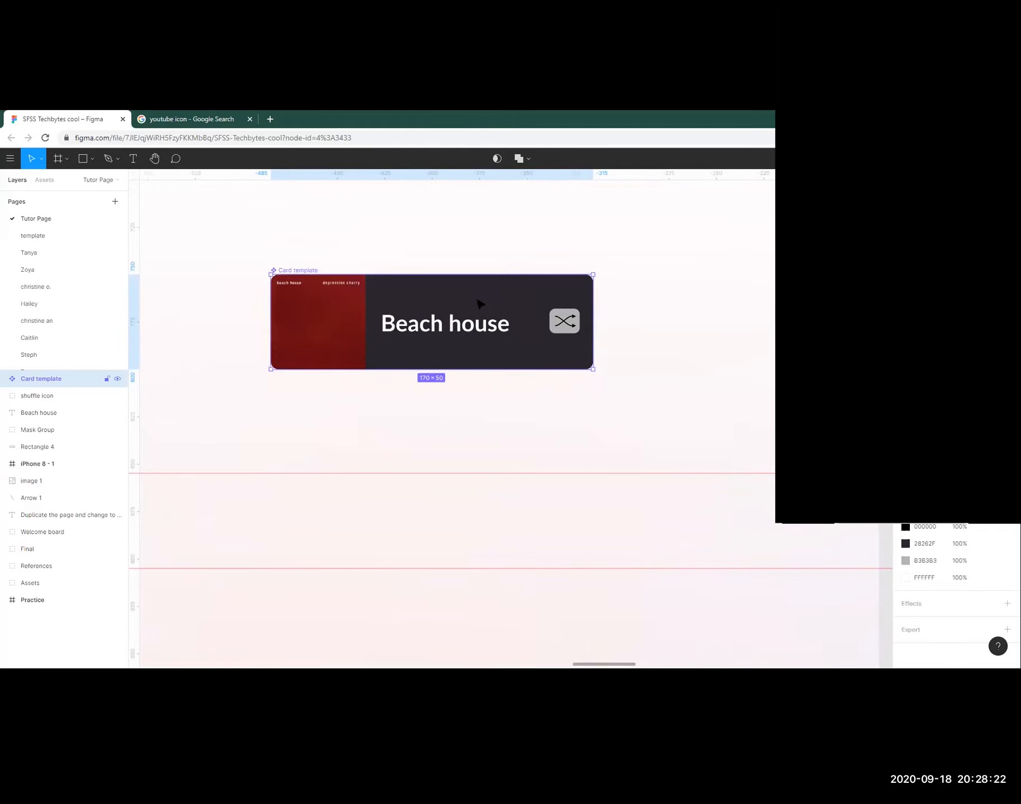
pyautogui.moveTo(474, 297); pyautogui.dragTo(472, 414)
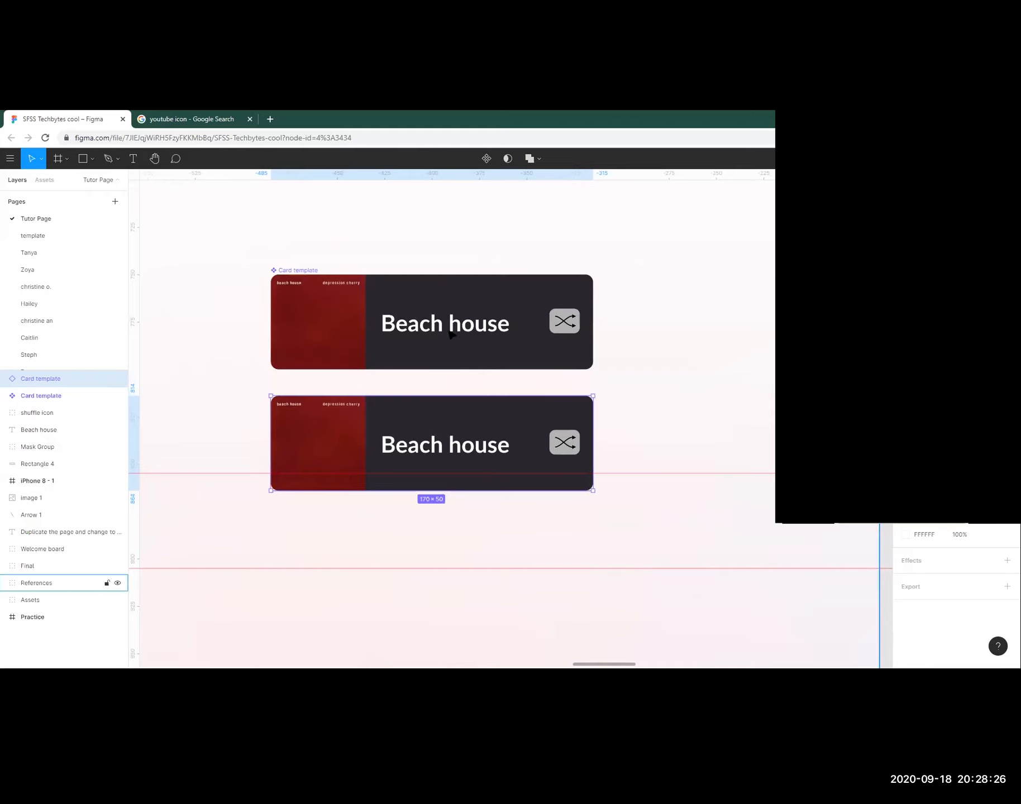
# Change the title of the lower card instance to "Beach Ball".
pyautogui.doubleClick(439, 451)
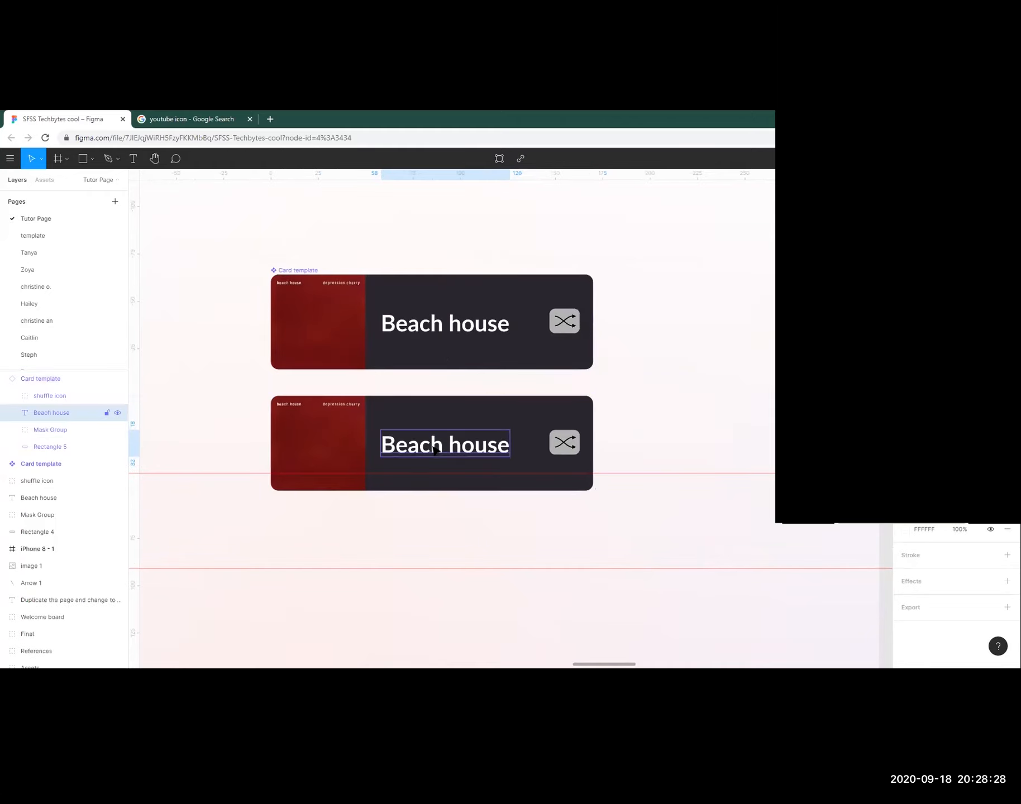
pyautogui.doubleClick(435, 450)
pyautogui.click(426, 446)
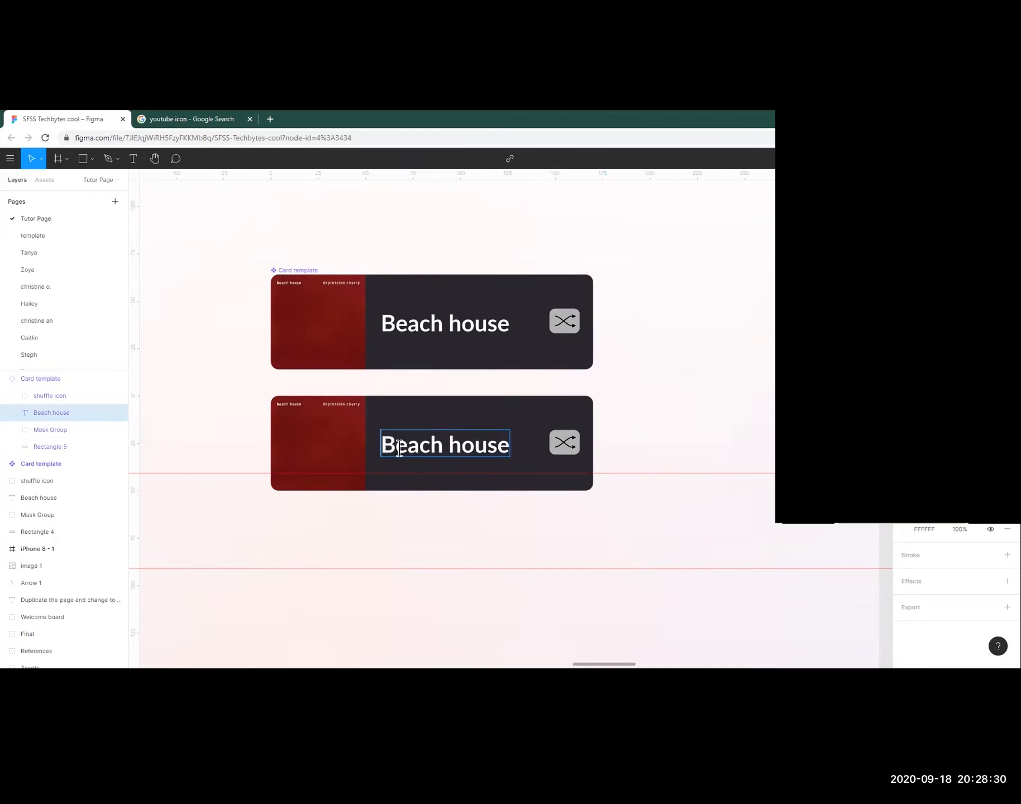
pyautogui.moveTo(384, 447); pyautogui.dragTo(518, 448)
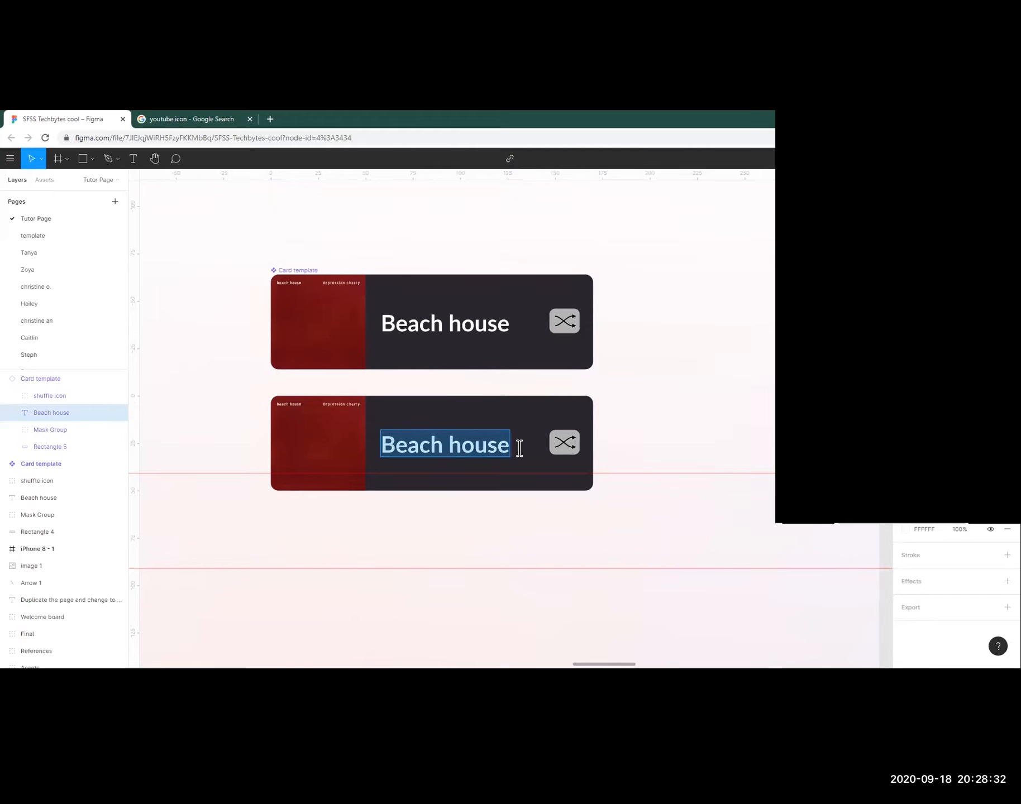
pyautogui.press('Right')
pyautogui.hotkey('shift', 'Left')
pyautogui.hotkey('shift', 'Left')
pyautogui.hotkey('shift', 'Left')
pyautogui.hotkey('shift', 'Left')
pyautogui.hotkey('shift', 'Left')
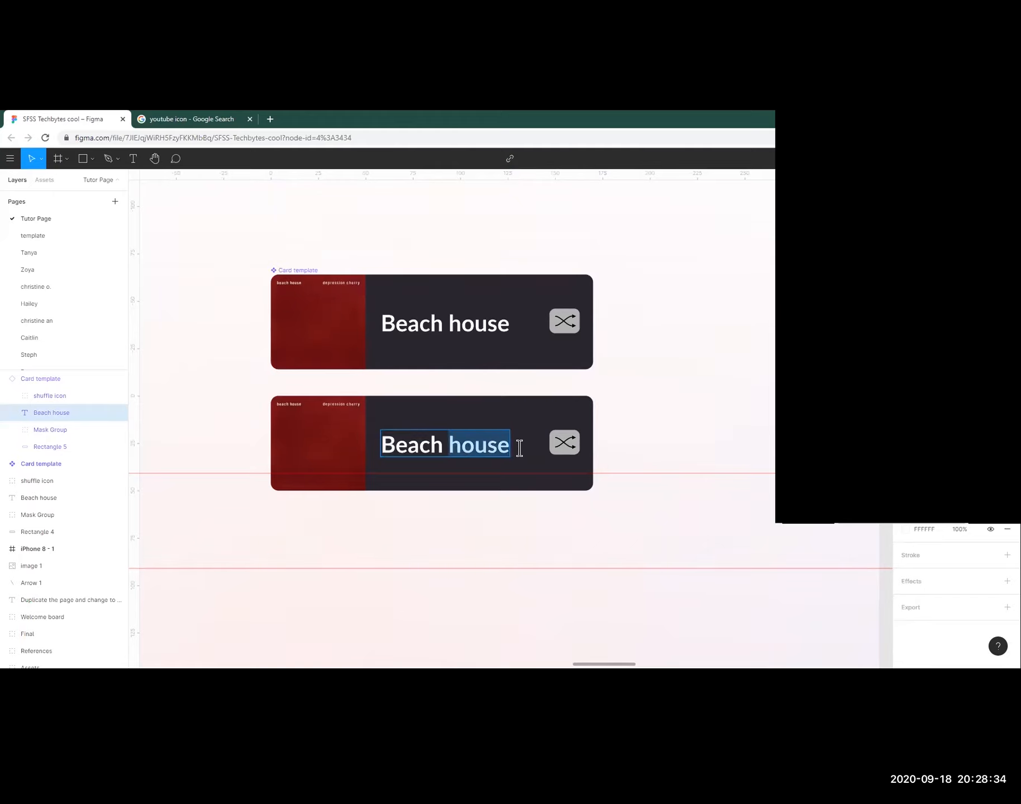
pyautogui.write('Ball')
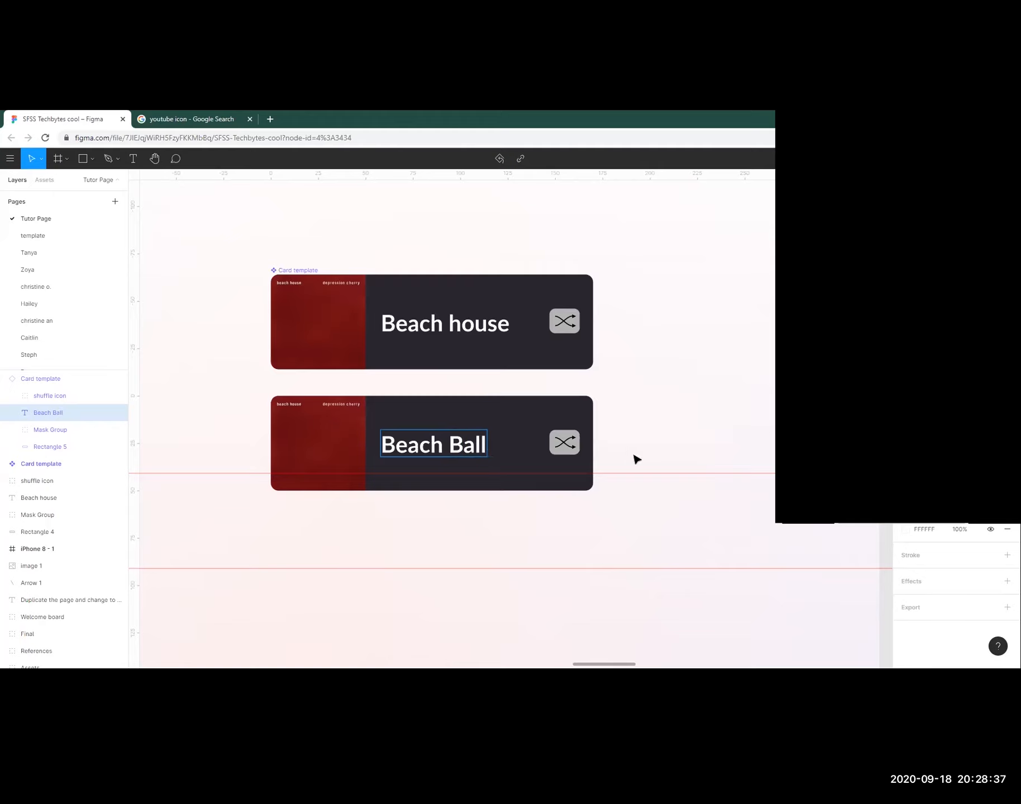
pyautogui.press('Escape')
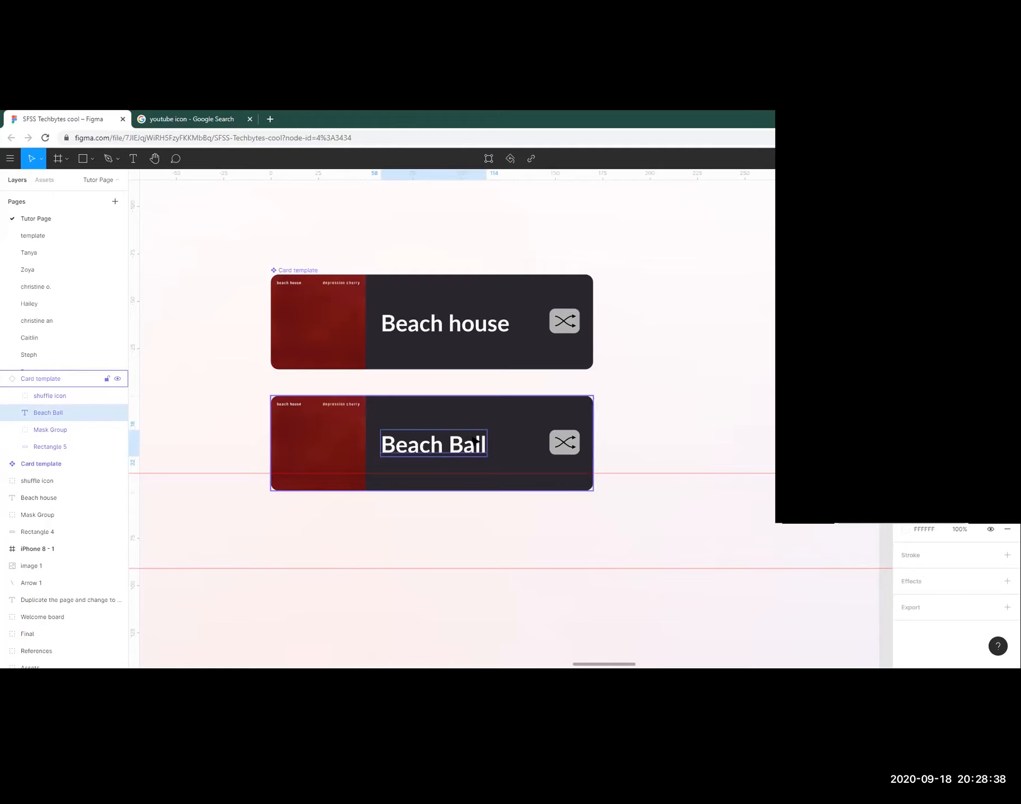
# Move the Beach Ball instance up to leave a gap of about 11 px below the main component.
pyautogui.doubleClick(433, 446)
pyautogui.press('Escape')
pyautogui.click(485, 326)
pyautogui.doubleClick(485, 327)
pyautogui.click(424, 444)
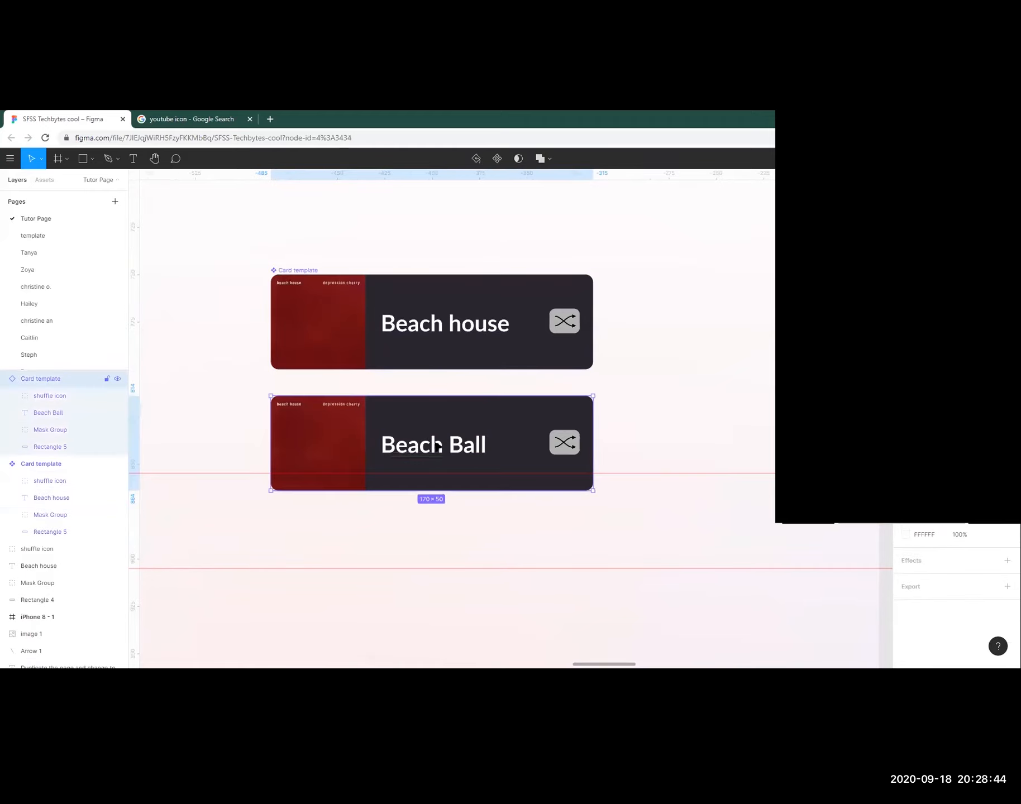
pyautogui.moveTo(438, 453)
pyautogui.mouseDown()
pyautogui.moveTo(479, 455)
pyautogui.moveTo(444, 444)
pyautogui.mouseUp()
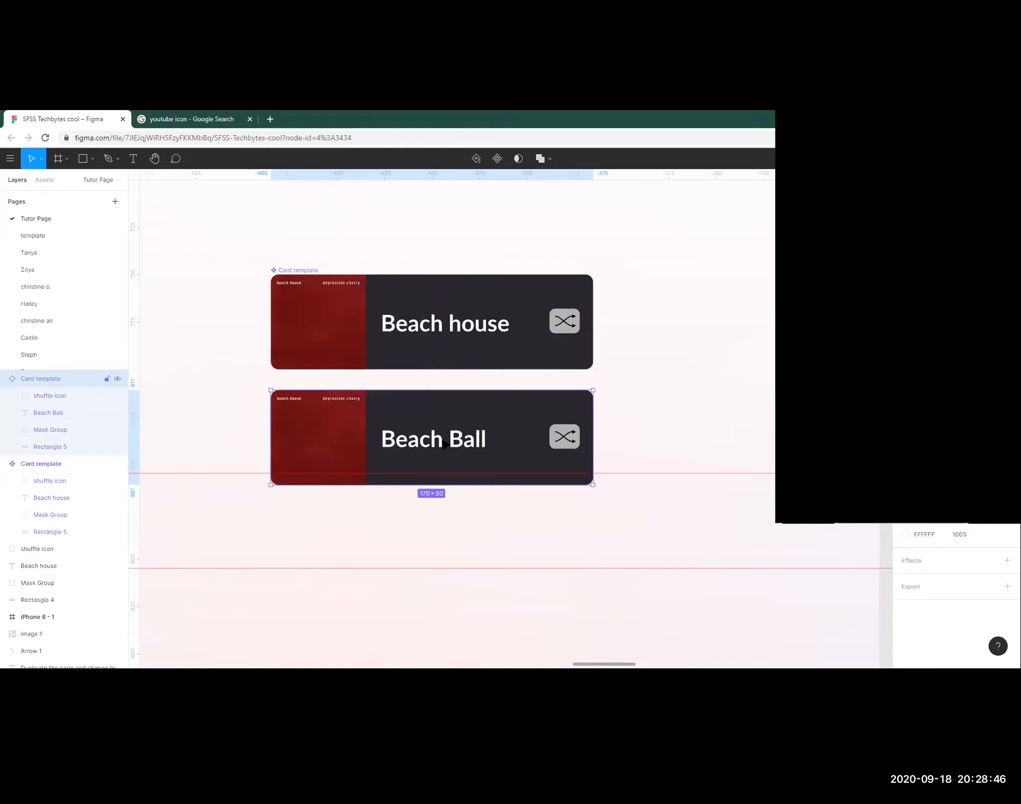
# Enlarge the title's font size in the main Card template component and restore it to the previous size.
pyautogui.doubleClick(451, 327)
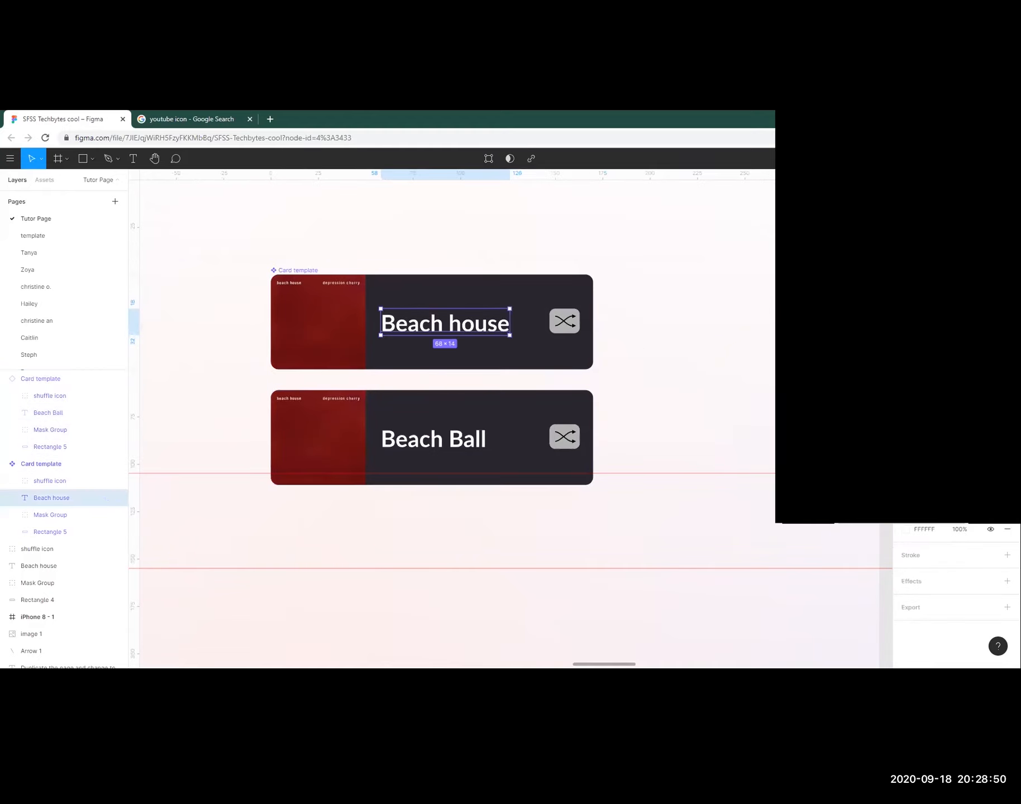
pyautogui.click(930, 431)
pyautogui.click(930, 431)
pyautogui.click(995, 437)
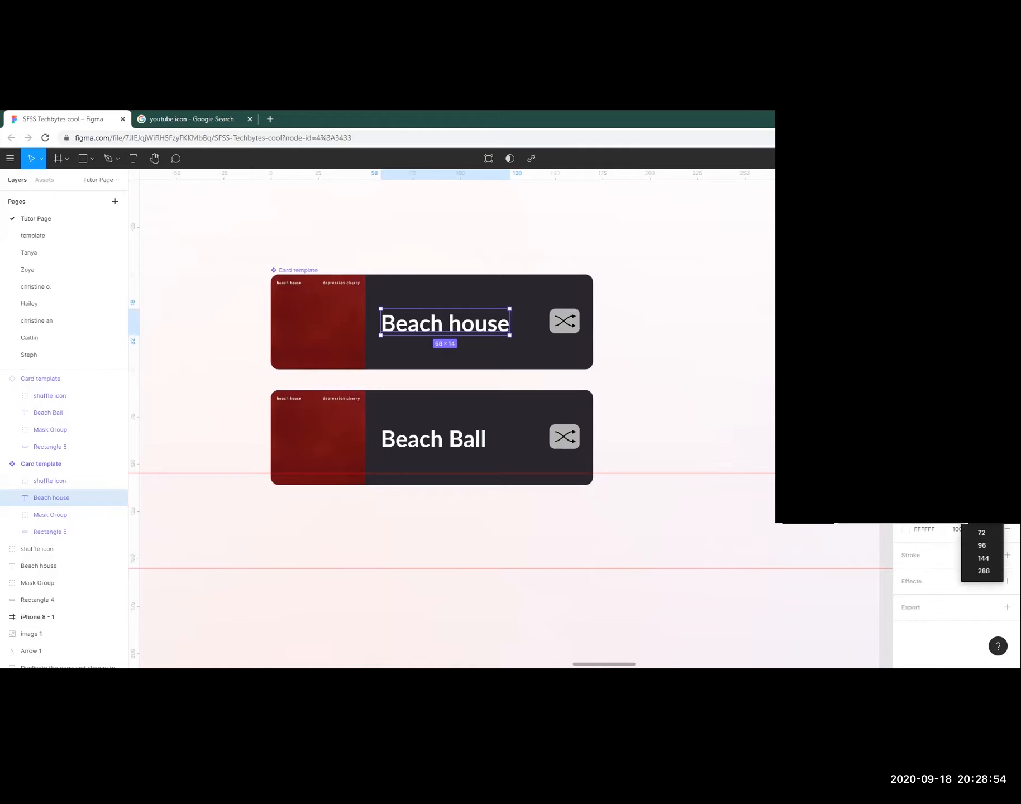
pyautogui.click(982, 456)
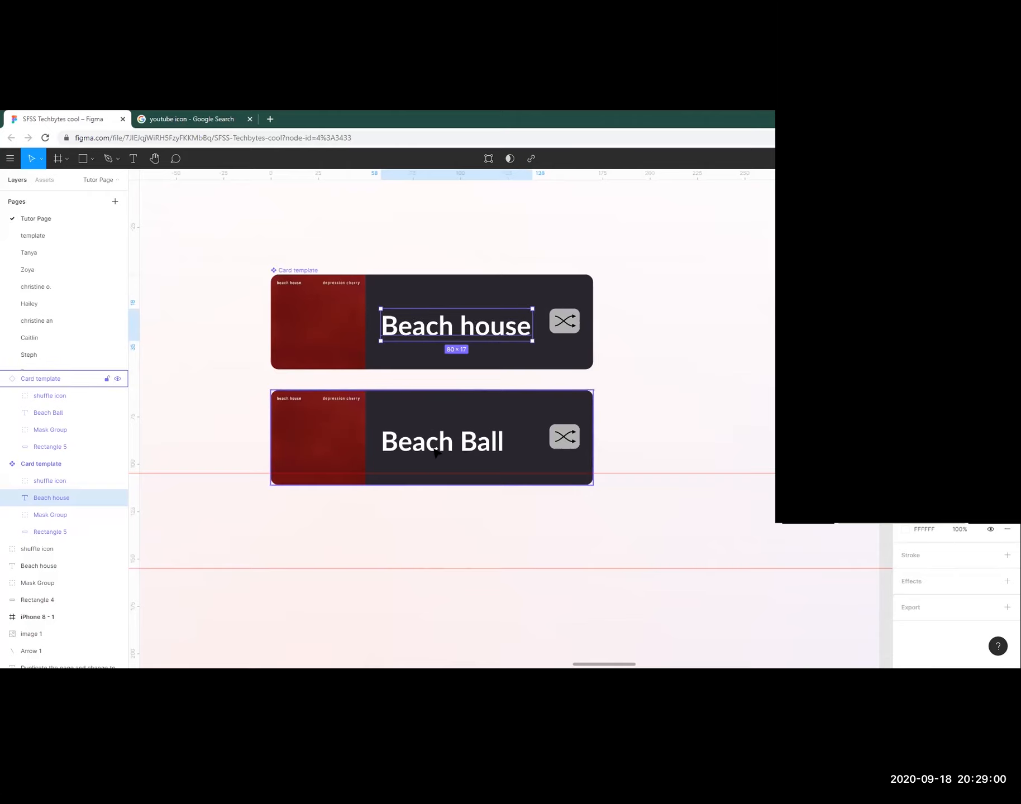
pyautogui.click(997, 412)
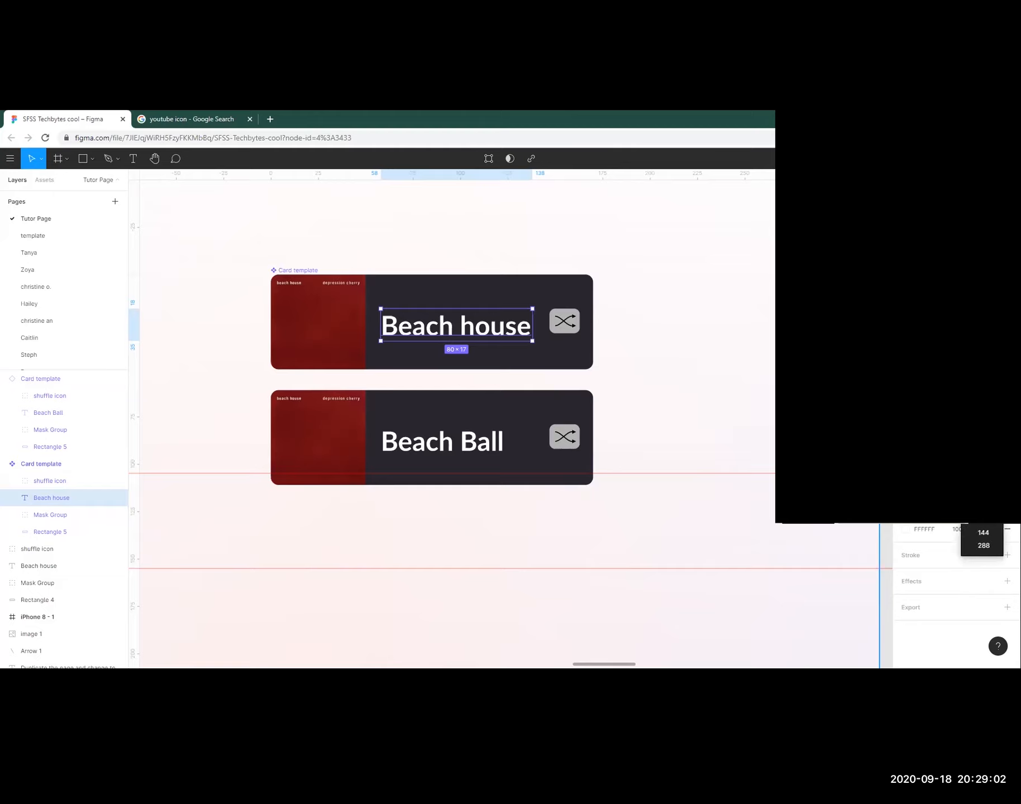
pyautogui.click(983, 385)
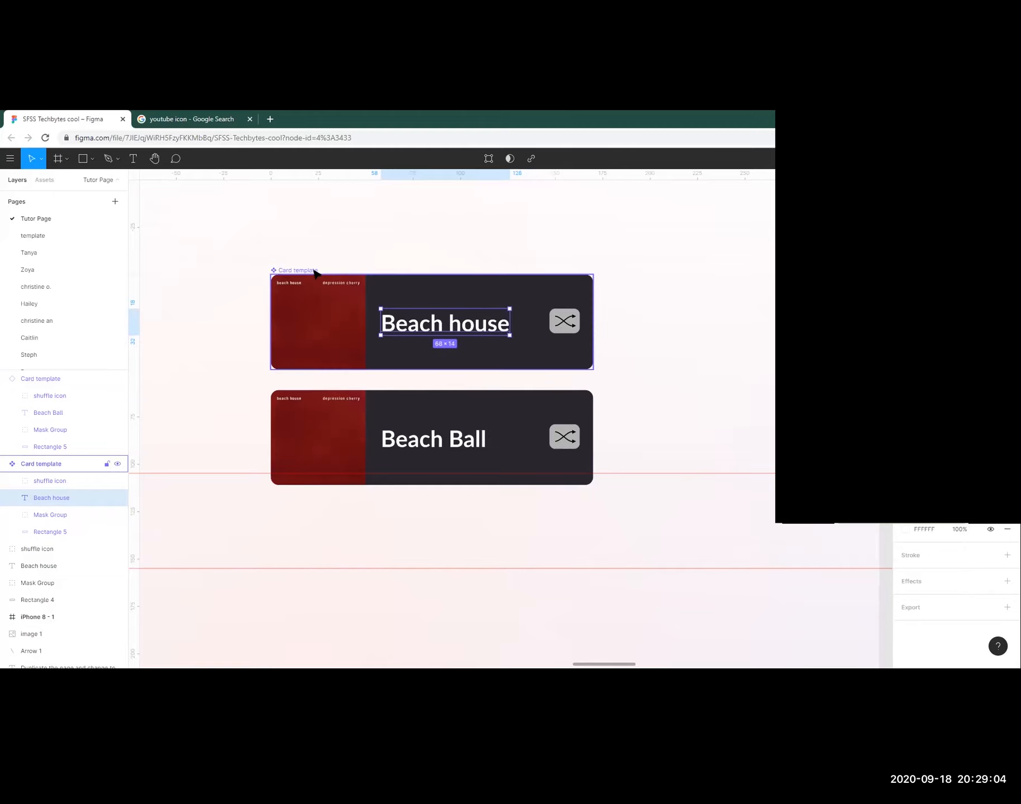
pyautogui.press('Escape')
pyautogui.scroll(-6, 385, 479)
pyautogui.scroll(-3, 431, 398)
pyautogui.moveTo(401, 492); pyautogui.dragTo(520, 477)
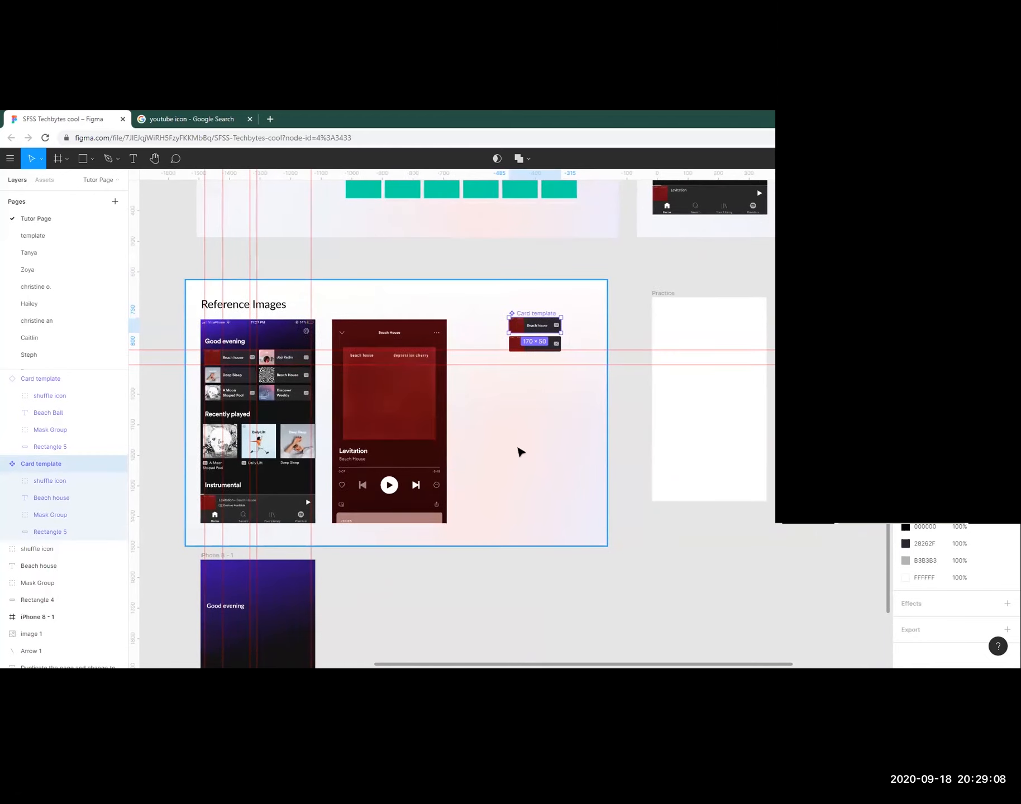
# Move the main Card template component into the iPhone 8 - 1 frame, directly below the Good evening heading.
pyautogui.scroll(-3, 519, 452)
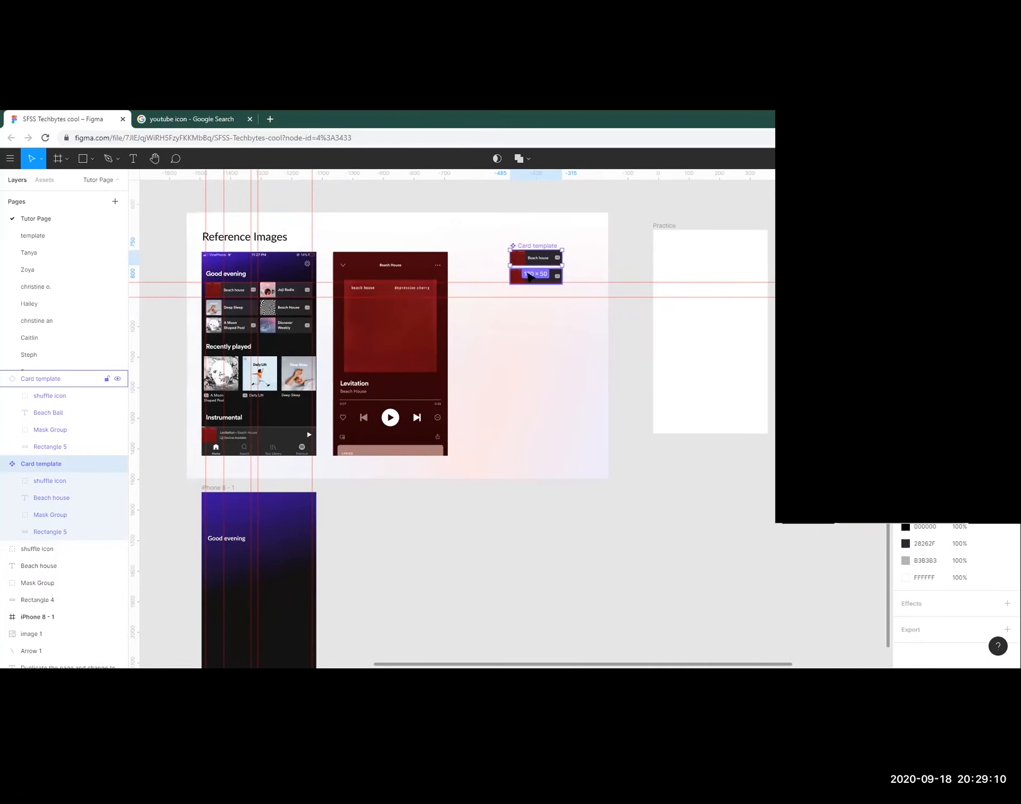
pyautogui.click(527, 276)
pyautogui.moveTo(530, 248); pyautogui.dragTo(235, 543)
pyautogui.moveTo(411, 543); pyautogui.dragTo(463, 466)
pyautogui.scroll(3, 547, 319)
pyautogui.scroll(-1, 535, 376)
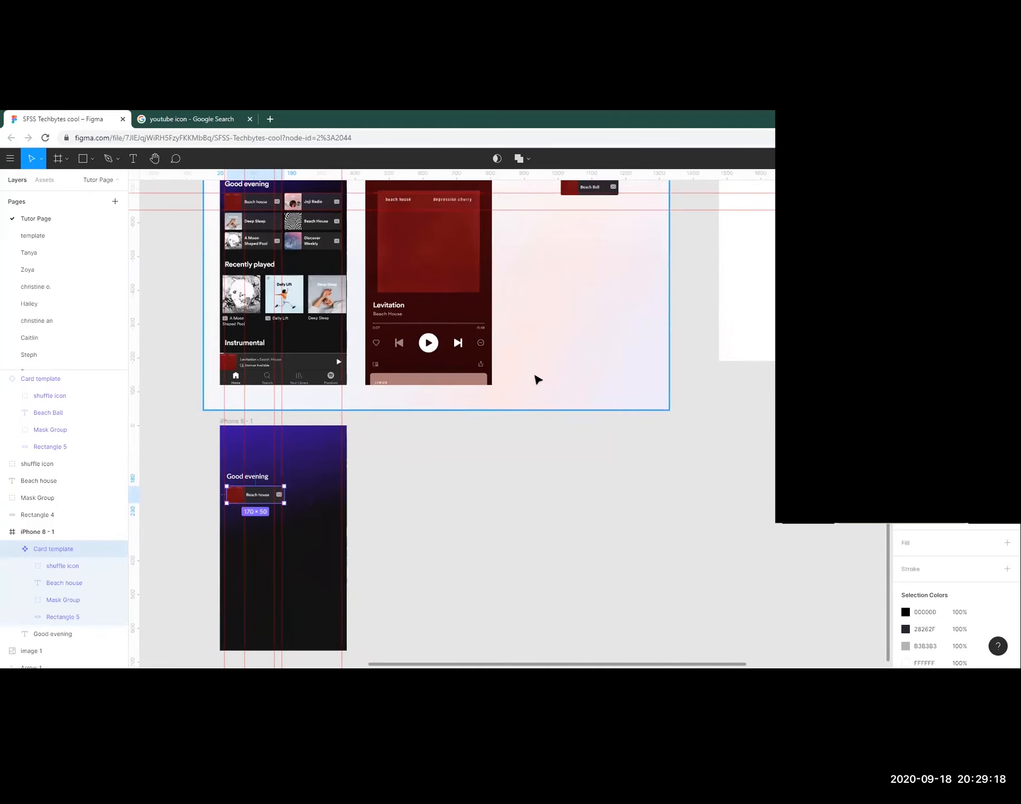
# Move the Beach Ball card instance into the iPhone 8 - 1 frame, below the Beach house card and aligned with its side edges.
pyautogui.moveTo(588, 188); pyautogui.dragTo(230, 534)
pyautogui.scroll(3, 234, 534)
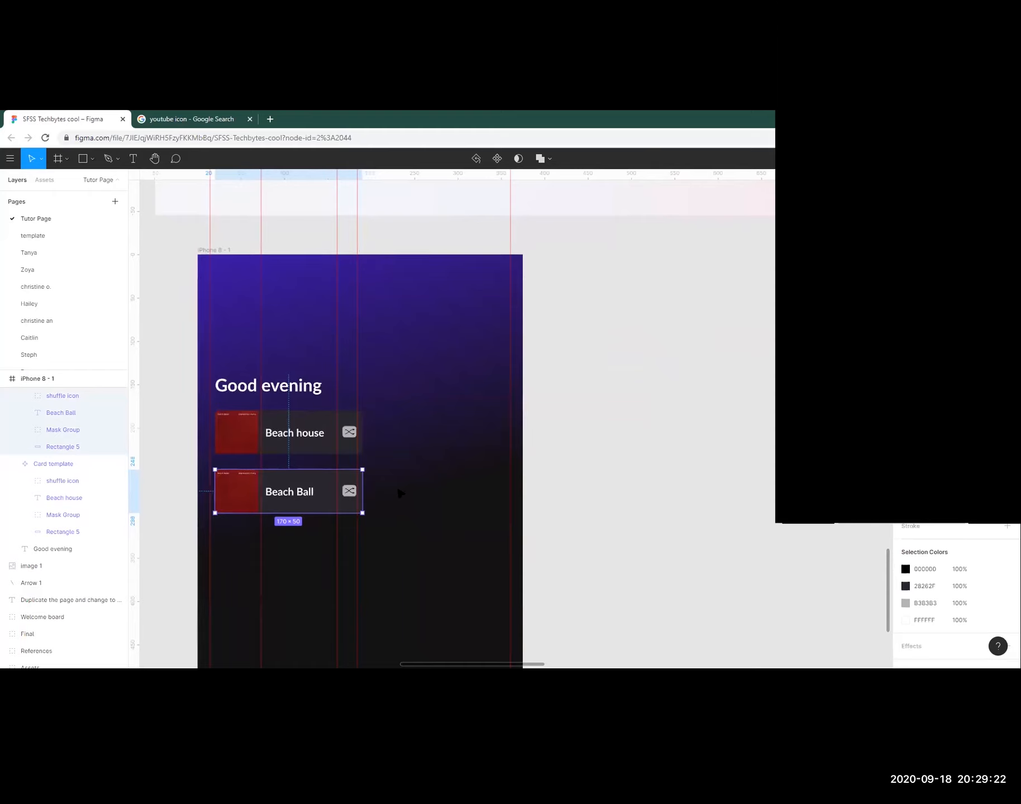
pyautogui.scroll(-3, 400, 493)
pyautogui.scroll(2, 335, 489)
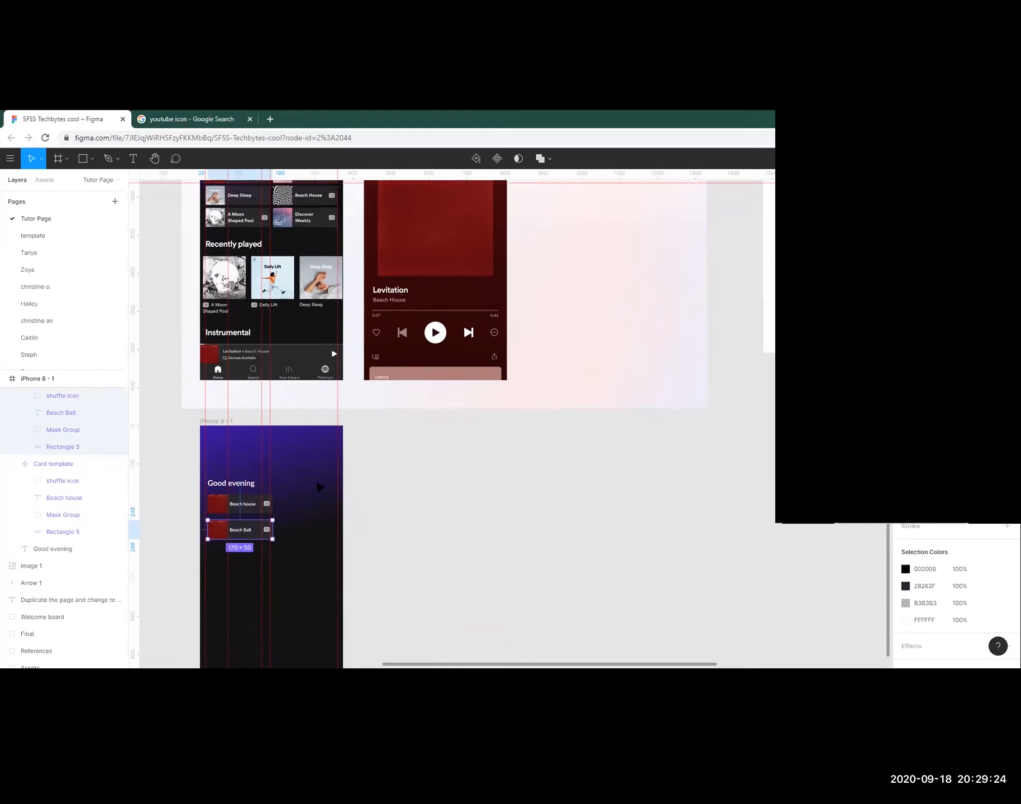
# Duplicate the Beach Ball instance four times to fill a card grid of two columns and three rows.
pyautogui.scroll(5, 335, 479)
pyautogui.hscroll(-1, 474, 483)
pyautogui.moveTo(299, 454); pyautogui.dragTo(528, 501)
pyautogui.click(565, 504)
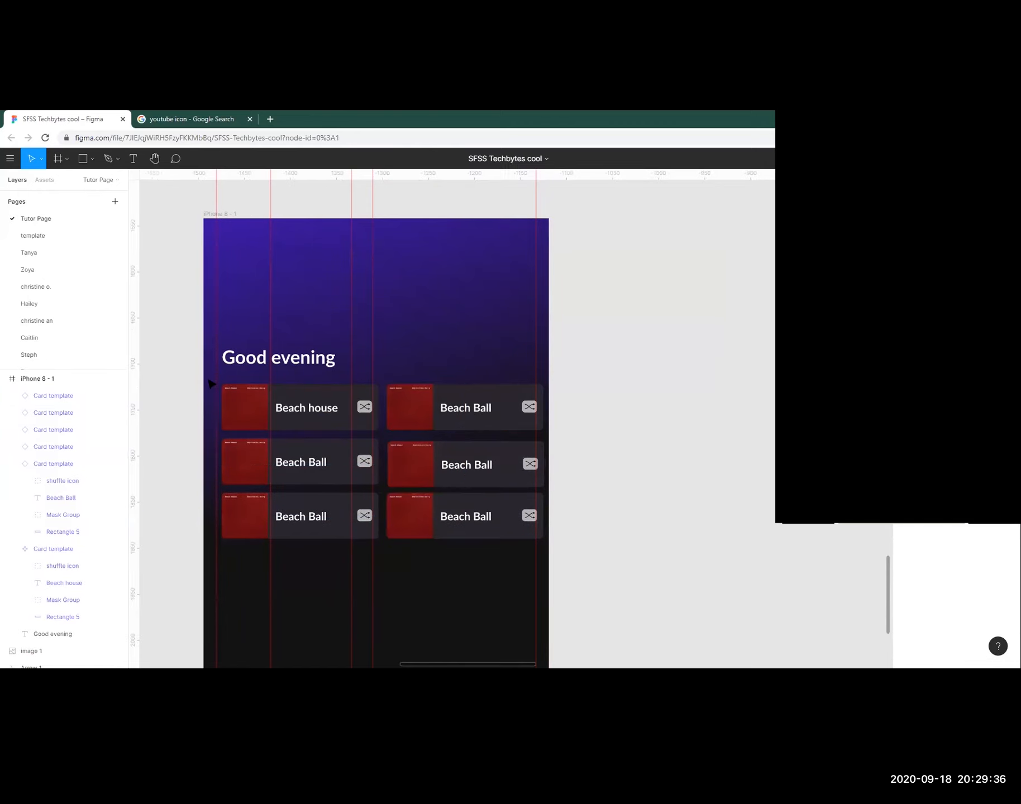
# Select all six cards and tidy them up into an evenly aligned grid.
pyautogui.moveTo(207, 381); pyautogui.dragTo(530, 557)
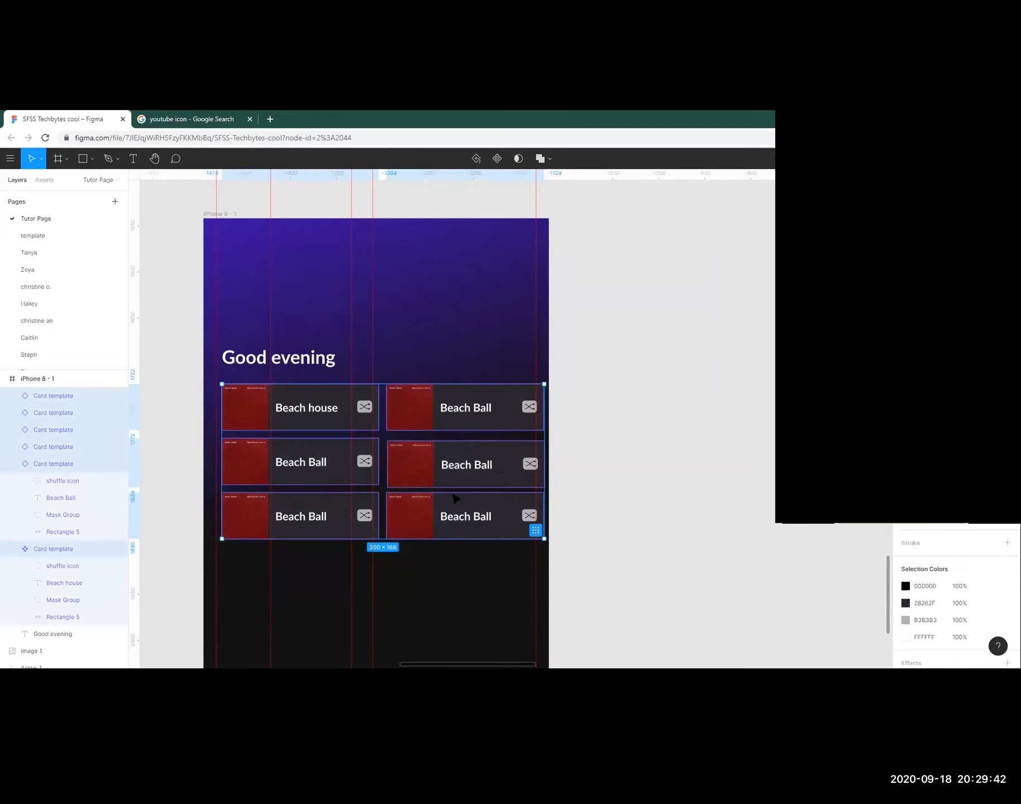
pyautogui.scroll(3, 535, 535)
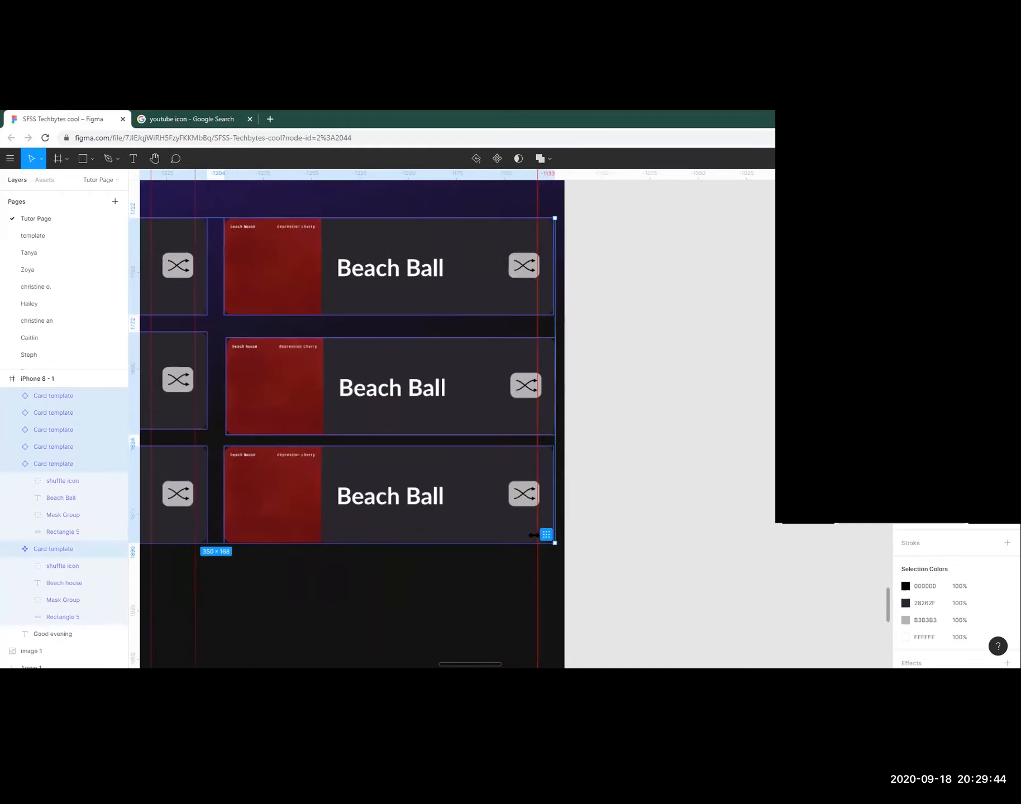
pyautogui.scroll(-4, 709, 531)
pyautogui.scroll(1, 689, 522)
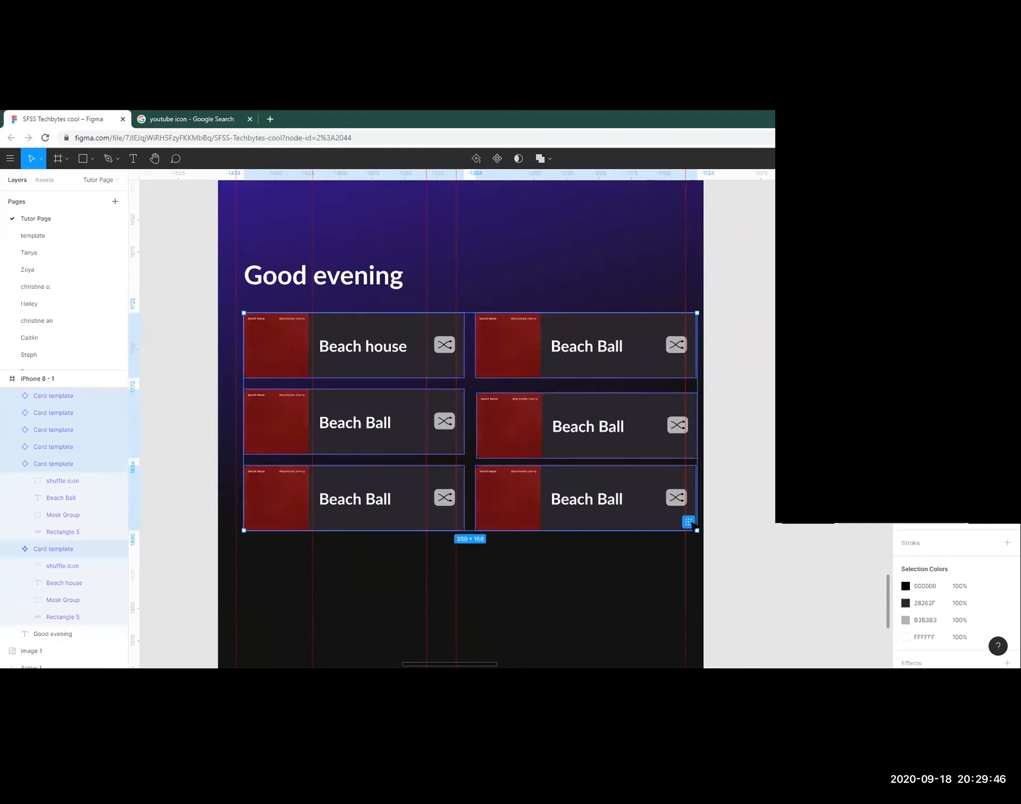
pyautogui.click(690, 522)
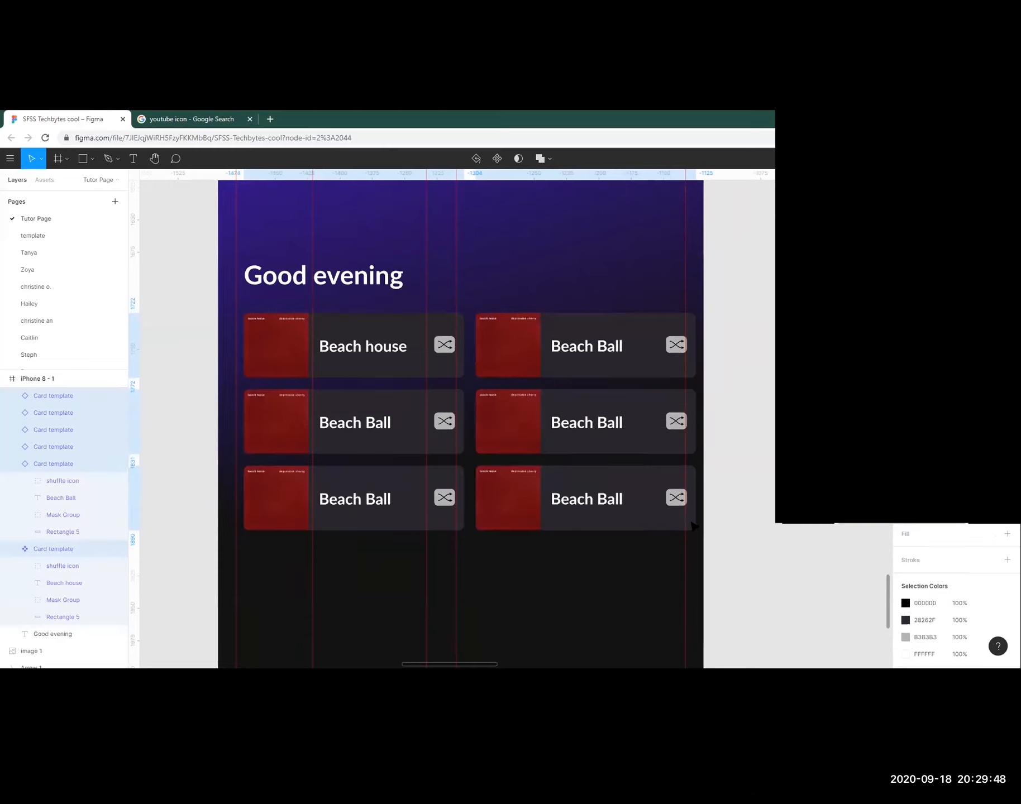
# Reselect all six cards and reduce the vertical gap between the rows to about 4 px.
pyautogui.click(515, 489)
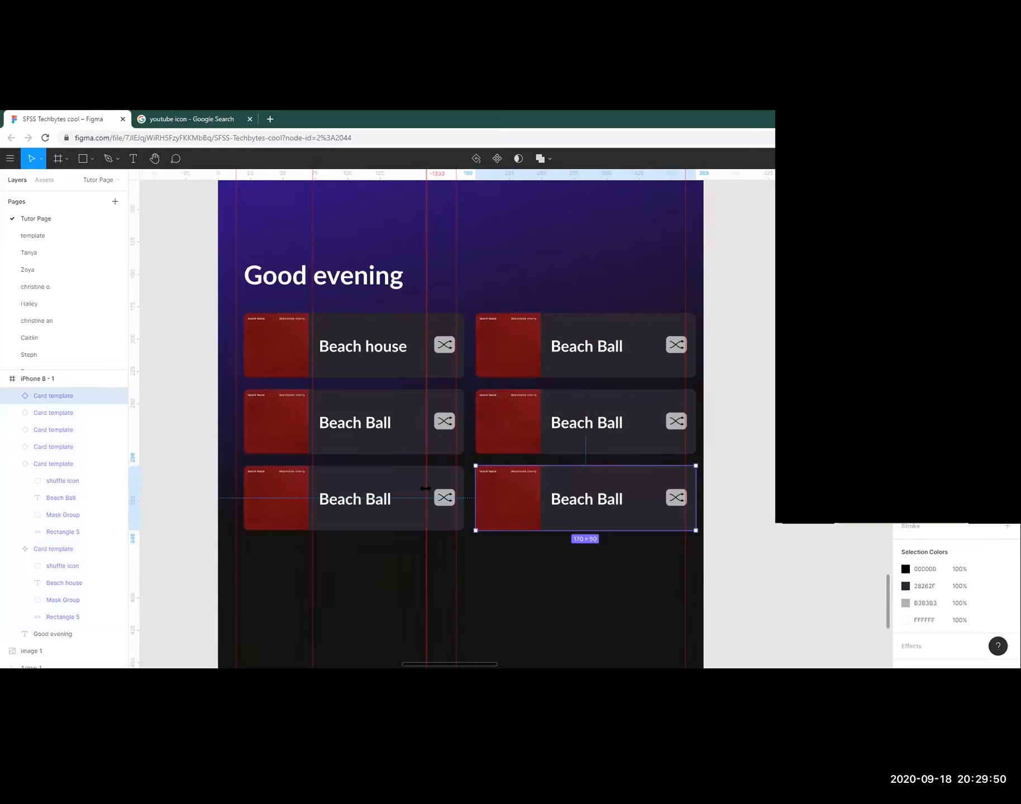
pyautogui.click(381, 492)
pyautogui.keyDown('shift'); pyautogui.click(386, 435); pyautogui.keyUp('shift')
pyautogui.keyDown('shift'); pyautogui.click(403, 362); pyautogui.keyUp('shift')
pyautogui.keyDown('shift'); pyautogui.click(519, 361); pyautogui.keyUp('shift')
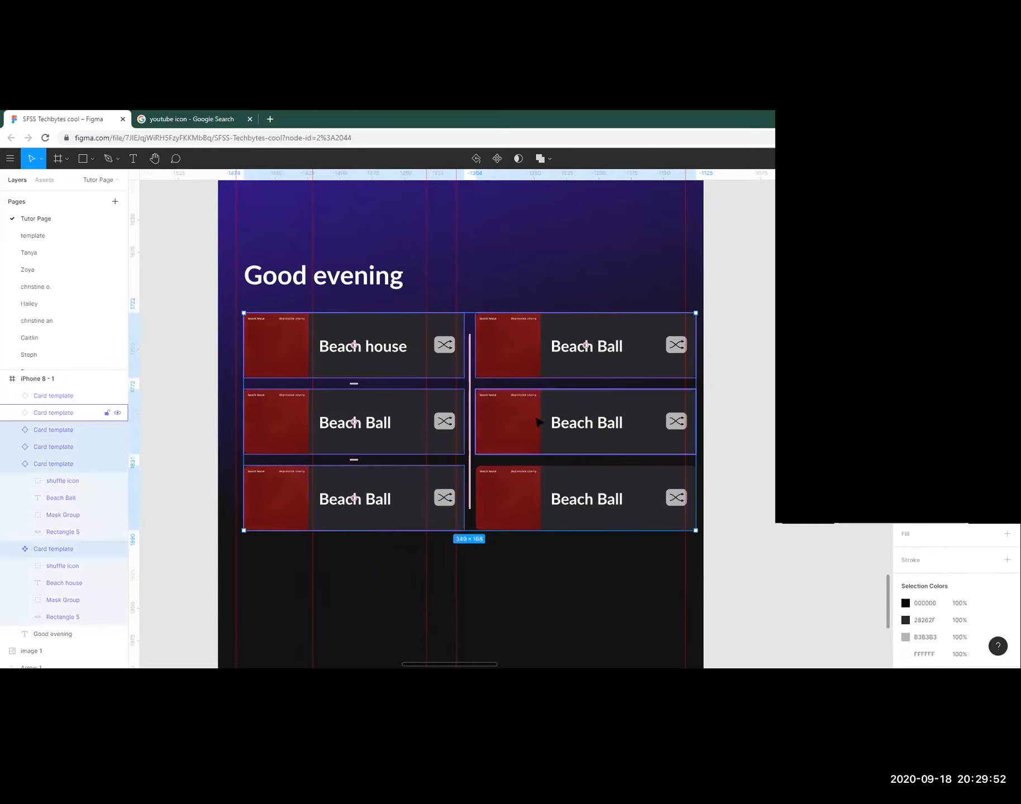
pyautogui.keyDown('shift'); pyautogui.click(538, 422); pyautogui.keyUp('shift')
pyautogui.keyDown('shift'); pyautogui.click(550, 496); pyautogui.keyUp('shift')
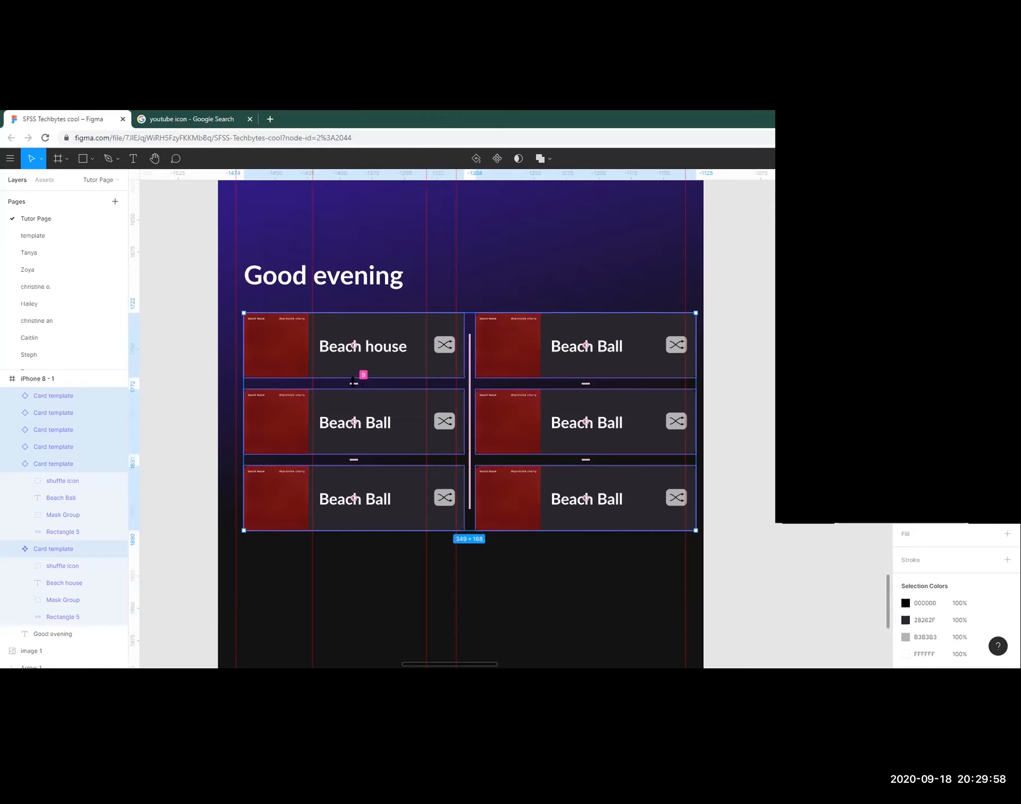
pyautogui.scroll(5, 353, 460)
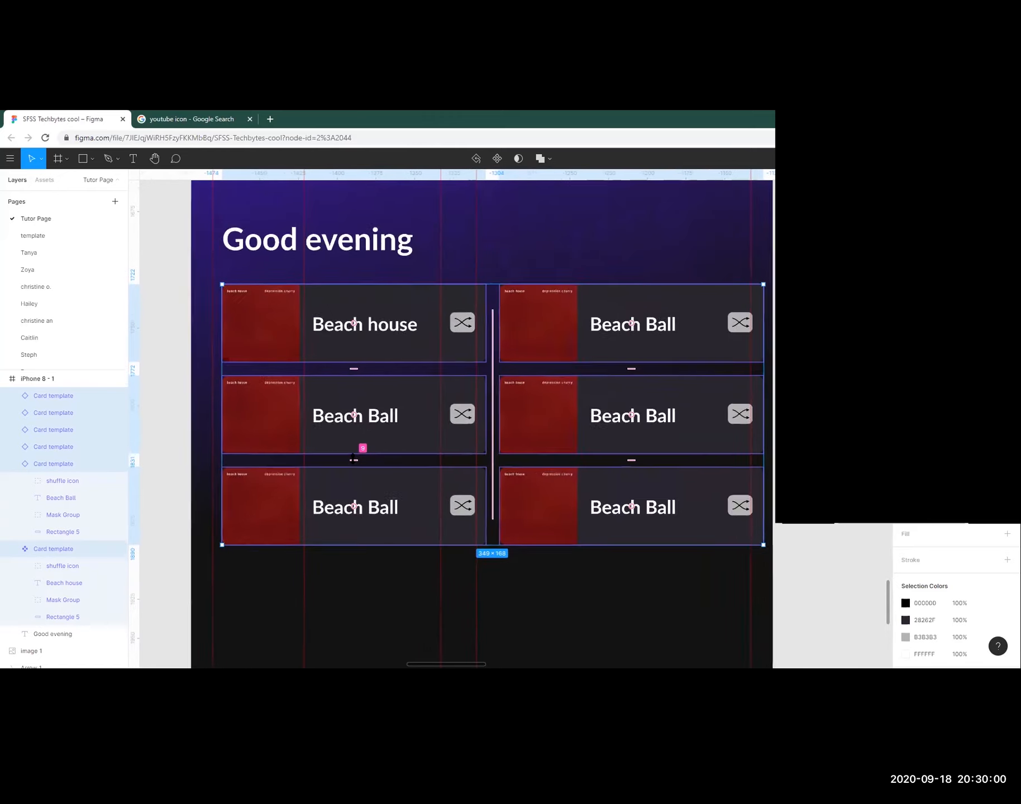
pyautogui.moveTo(346, 451); pyautogui.dragTo(311, 449)
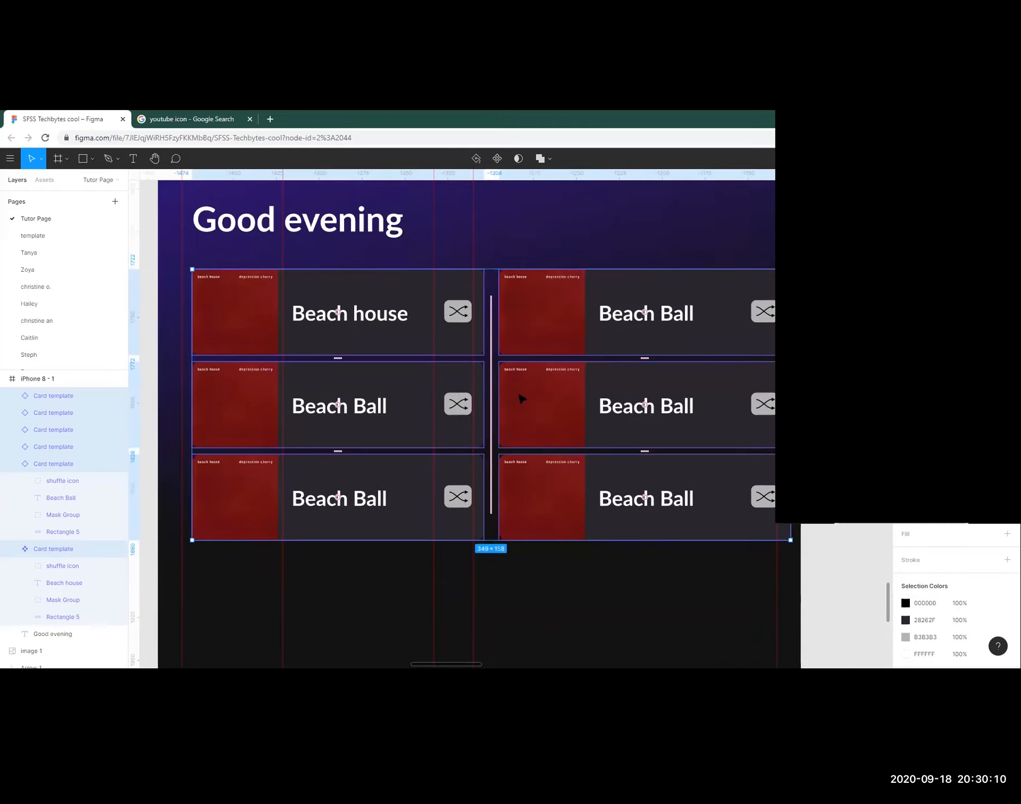
pyautogui.moveTo(488, 384)
pyautogui.mouseDown()
pyautogui.moveTo(502, 383)
pyautogui.moveTo(478, 385)
pyautogui.moveTo(487, 384)
pyautogui.mouseUp()
pyautogui.click(823, 416)
pyautogui.scroll(-2, 774, 424)
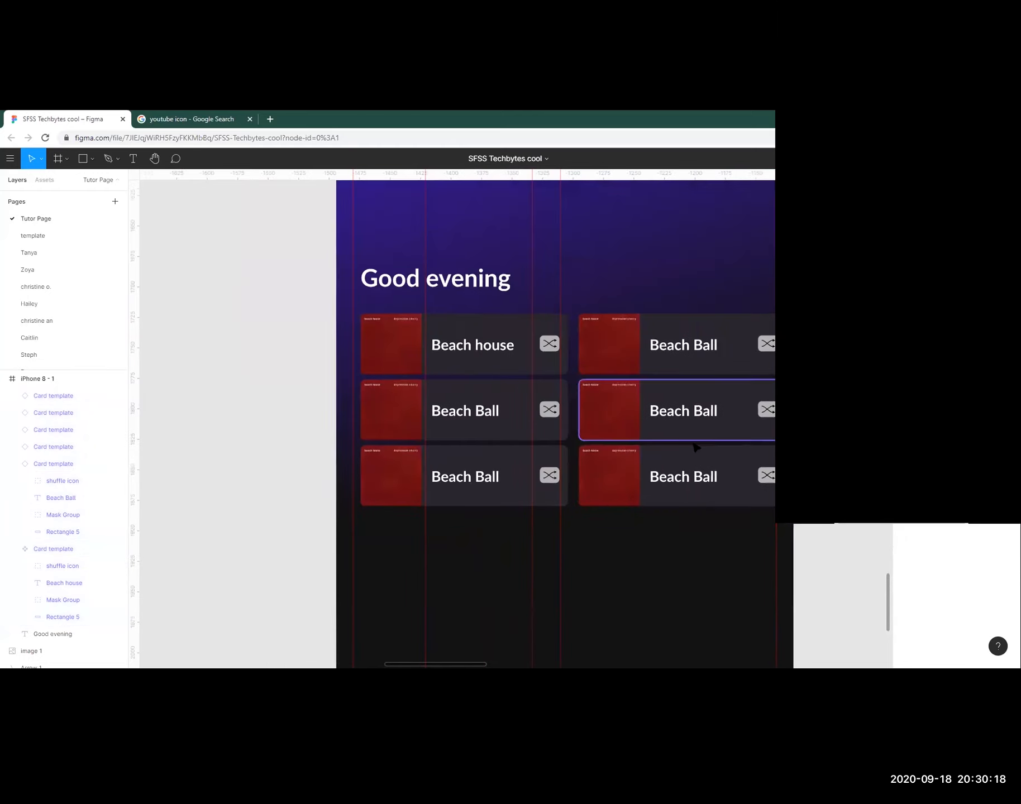
# Turn the Good evening heading into a component and place two instances of it below the card grid.
pyautogui.moveTo(696, 445); pyautogui.dragTo(520, 462)
pyautogui.scroll(-1, 519, 466)
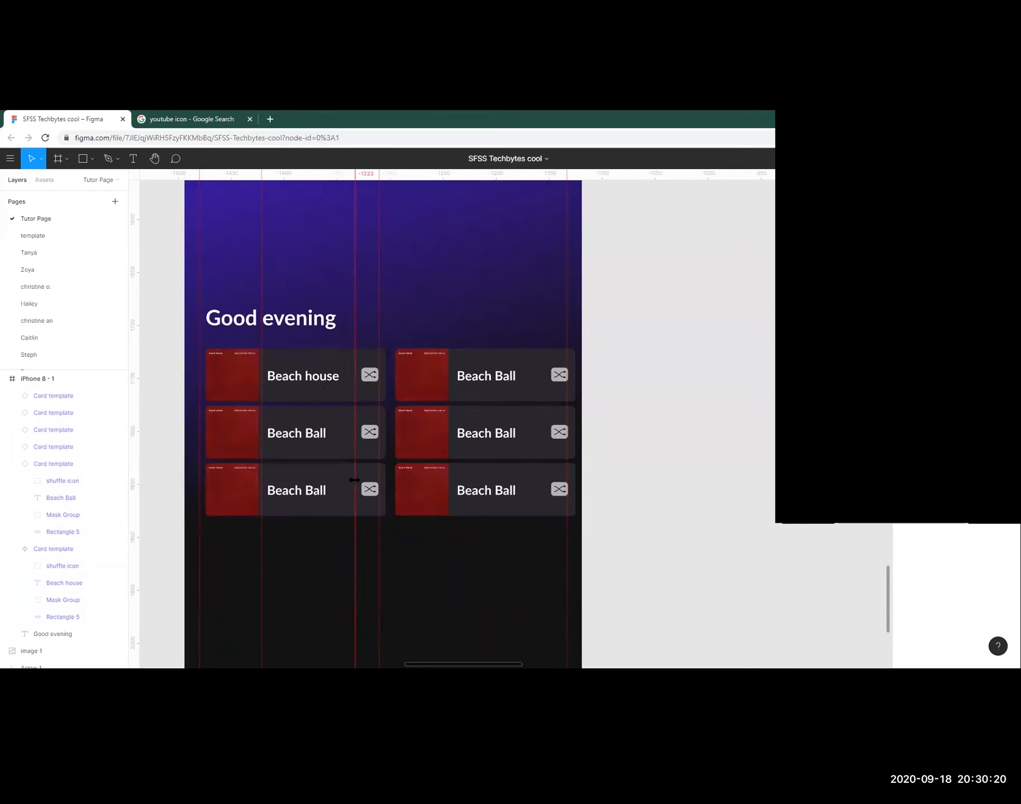
pyautogui.scroll(-2, 326, 388)
pyautogui.scroll(-3, 339, 322)
pyautogui.moveTo(368, 292); pyautogui.dragTo(357, 495)
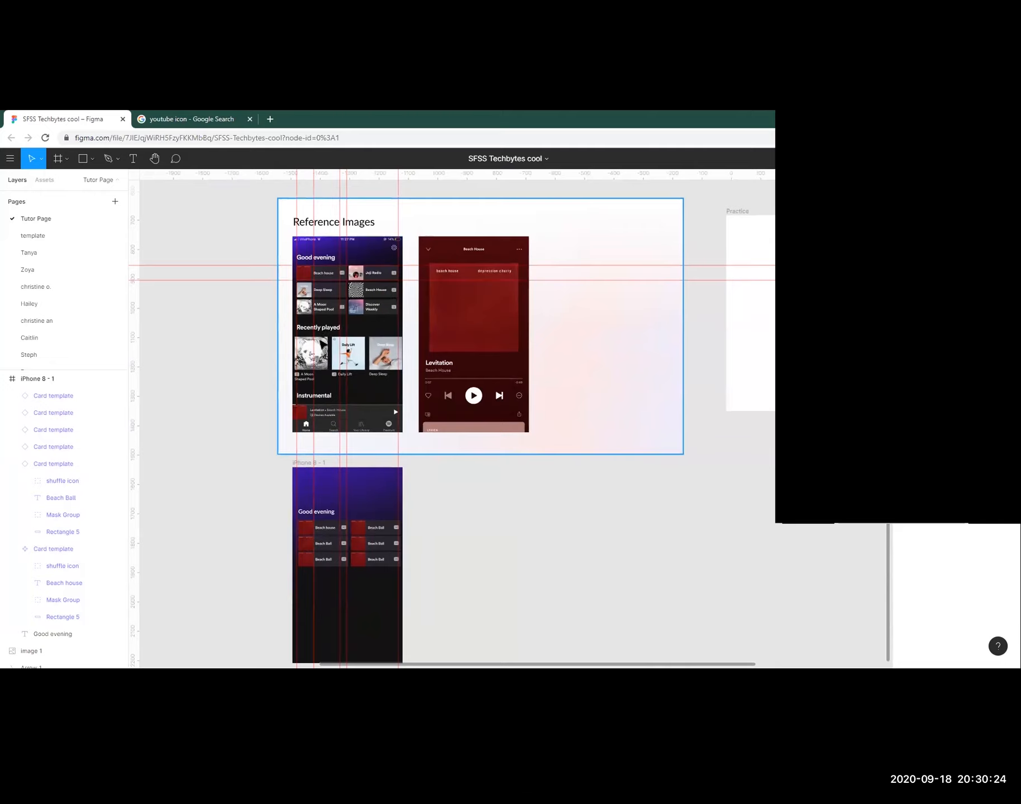
pyautogui.scroll(-1, 393, 492)
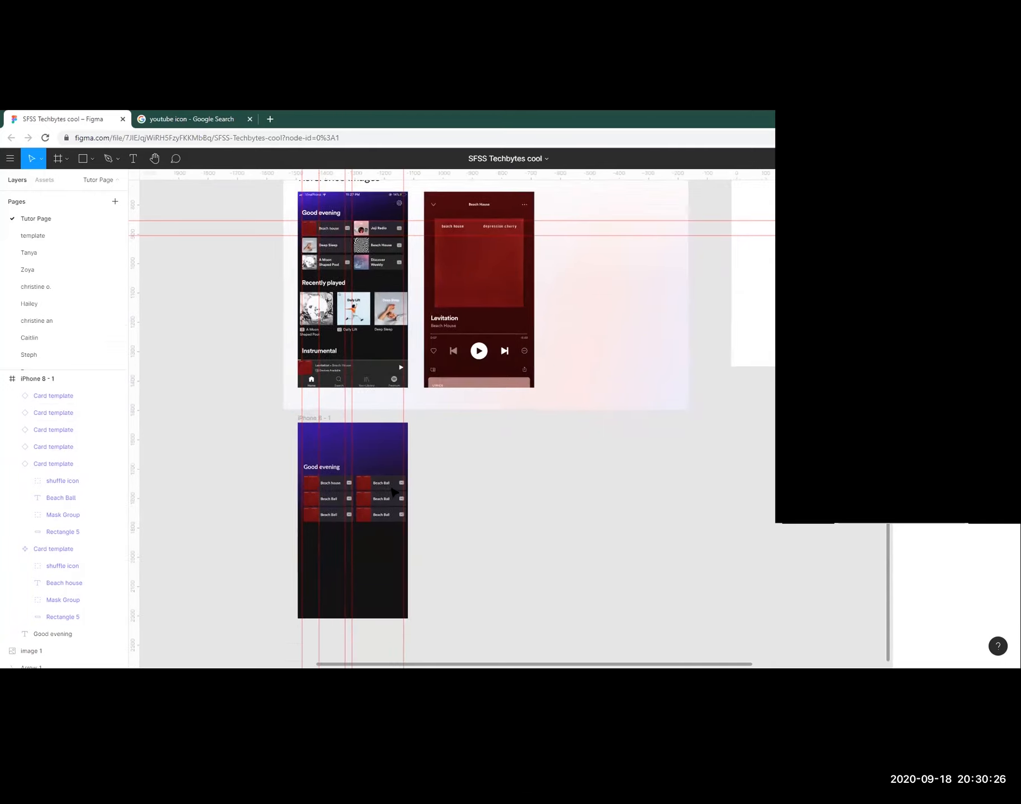
pyautogui.scroll(3, 370, 592)
pyautogui.scroll(-1, 371, 558)
pyautogui.click(307, 296)
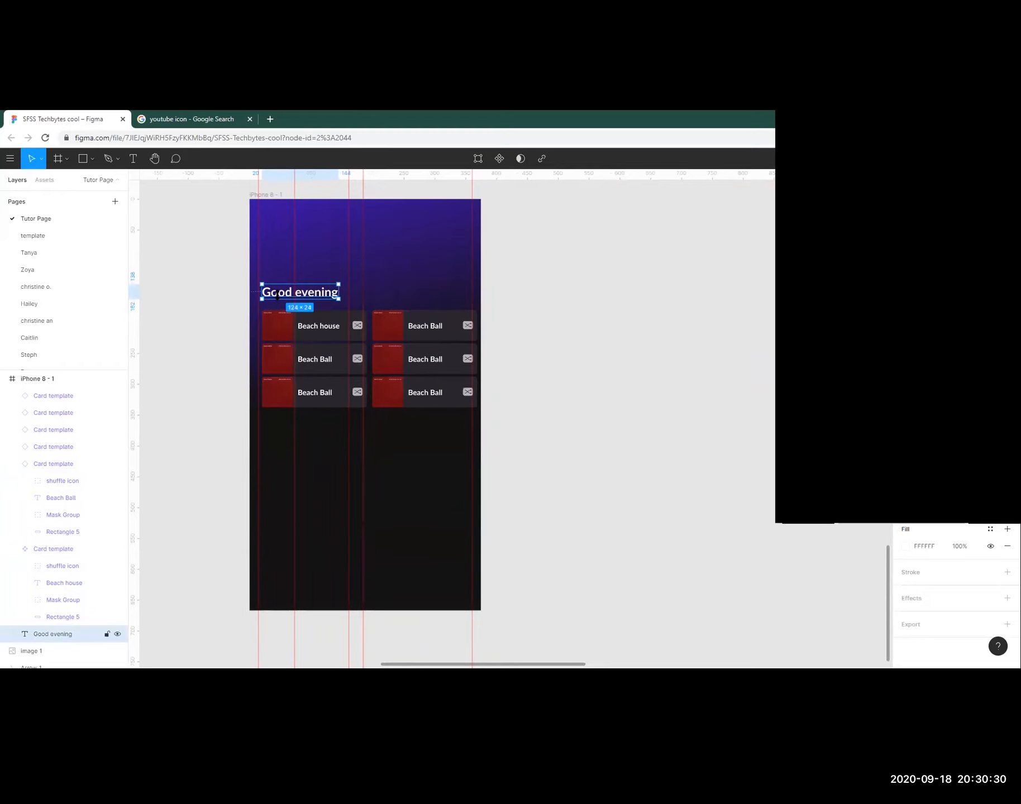
pyautogui.click(499, 164)
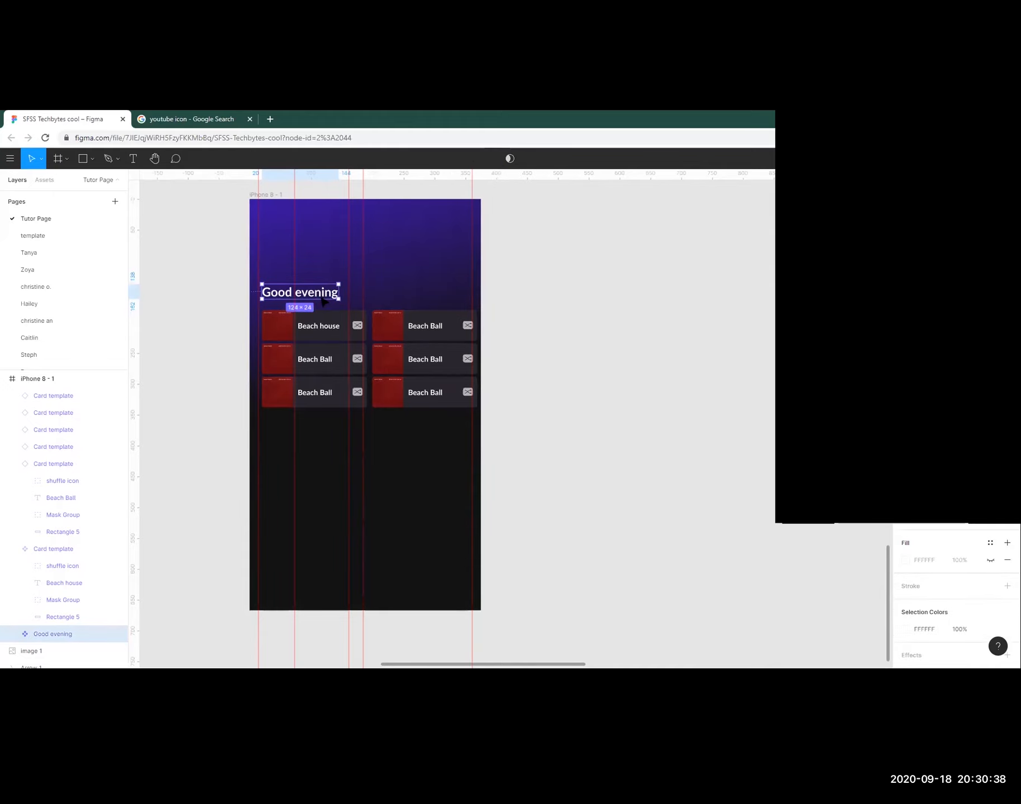
pyautogui.moveTo(319, 295); pyautogui.dragTo(323, 554)
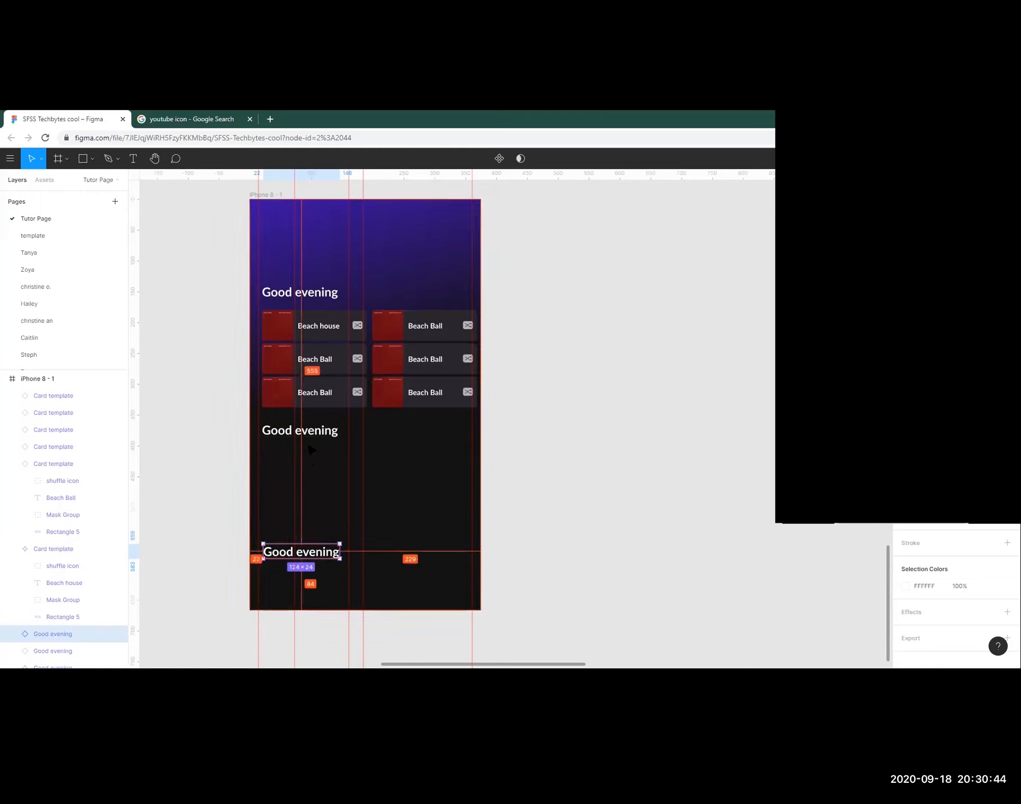
pyautogui.click(595, 466)
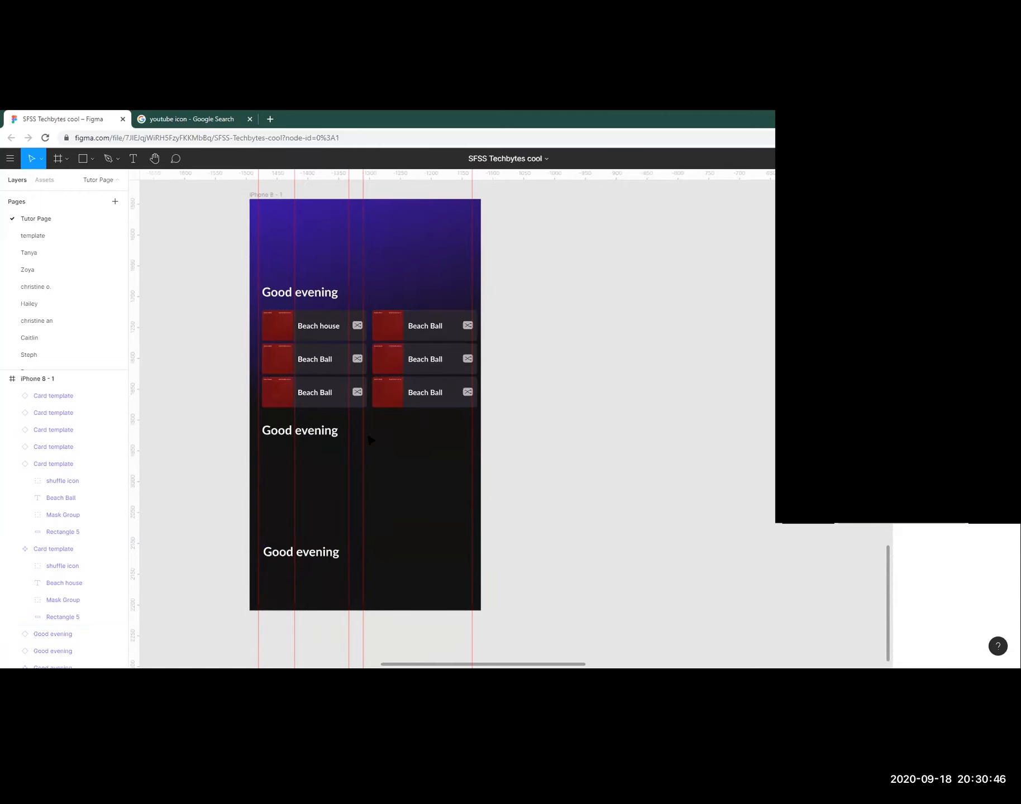
# Change the text of the heading instance just below the card grid to "Good morning".
pyautogui.click(335, 435)
pyautogui.click(335, 435)
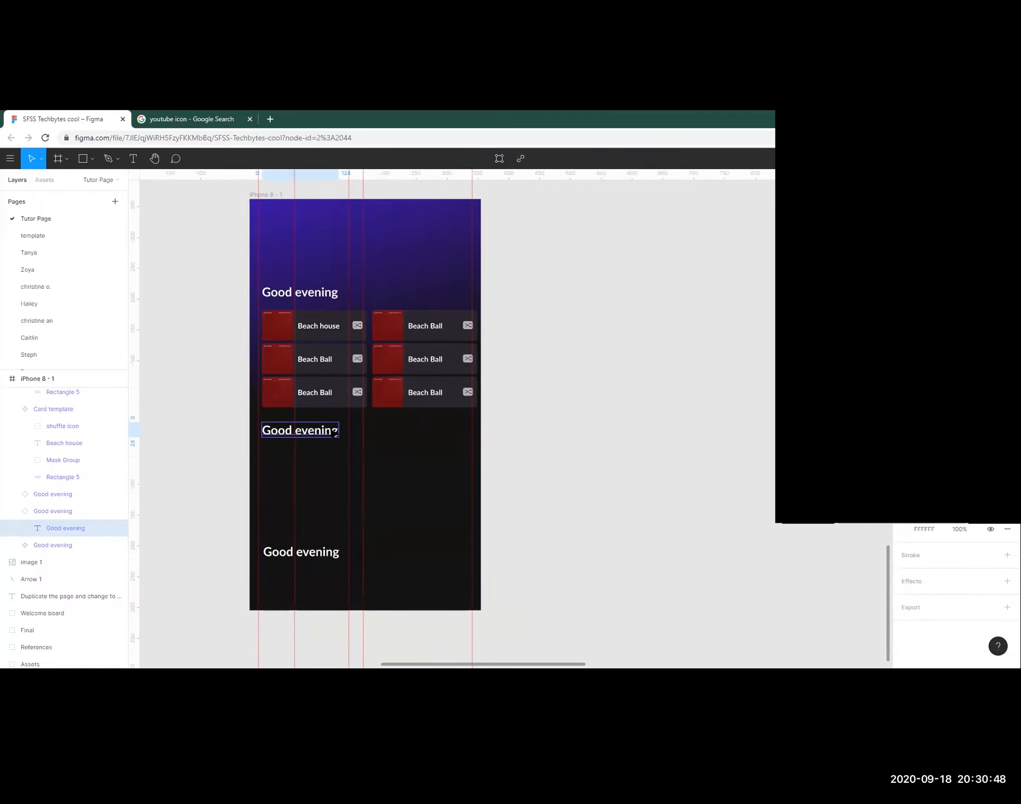
pyautogui.doubleClick(302, 432)
pyautogui.click(295, 431)
pyautogui.doubleClick(305, 432)
pyautogui.doubleClick(305, 432)
pyautogui.click(302, 432)
pyautogui.moveTo(297, 431); pyautogui.dragTo(309, 431)
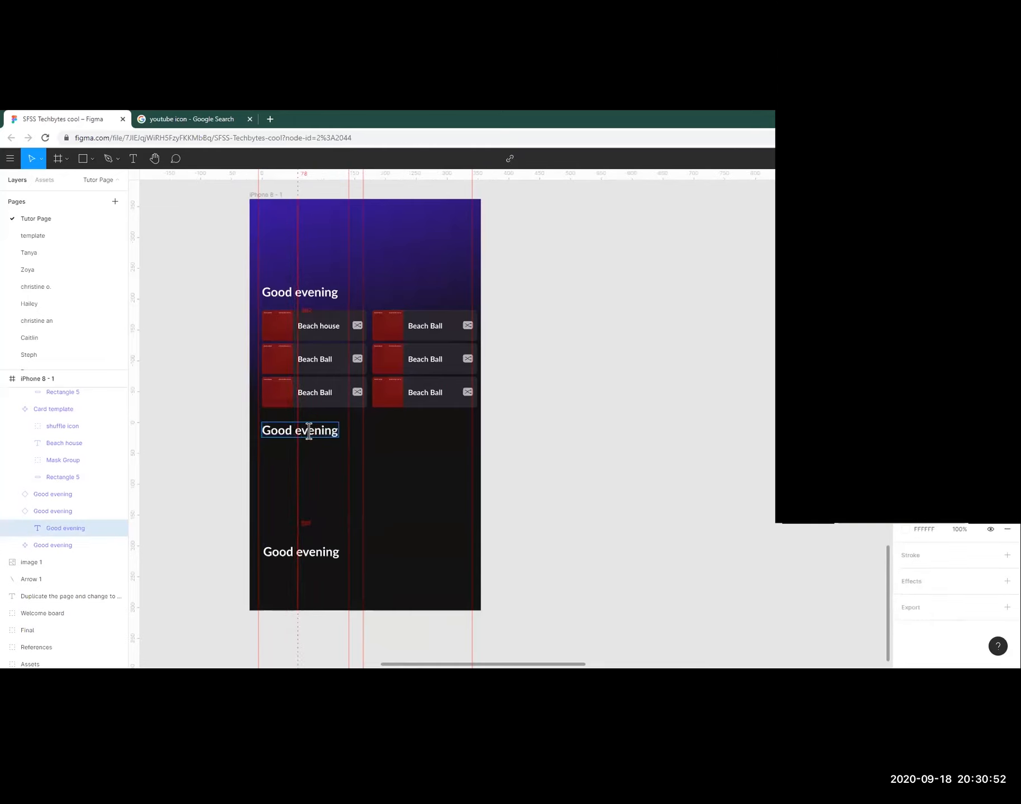
pyautogui.doubleClick(316, 432)
pyautogui.write('morning')
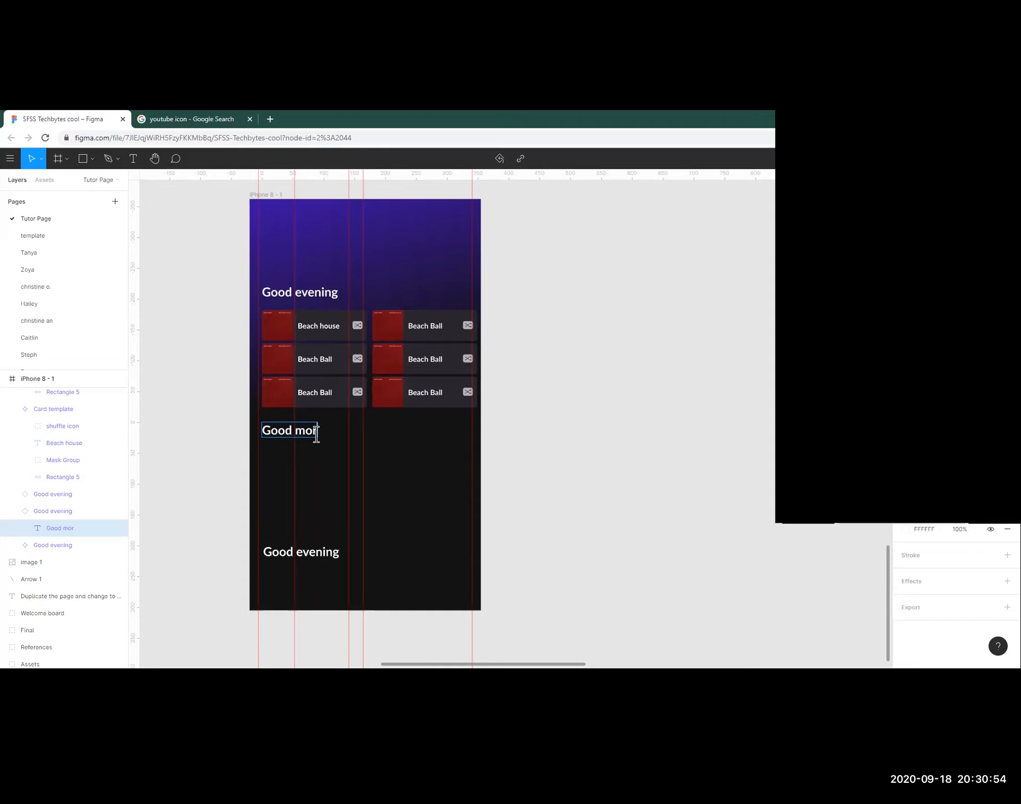
# Change the text of the lowest heading instance to "Good afternoon".
pyautogui.doubleClick(317, 553)
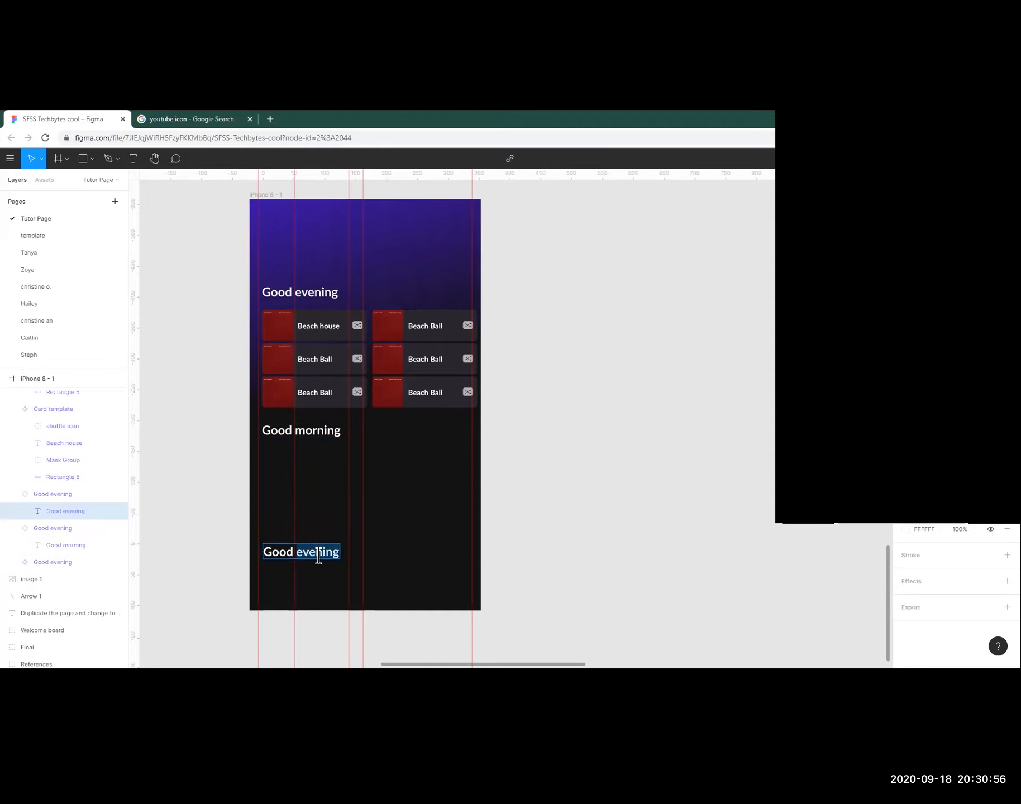
pyautogui.write('afternoon')
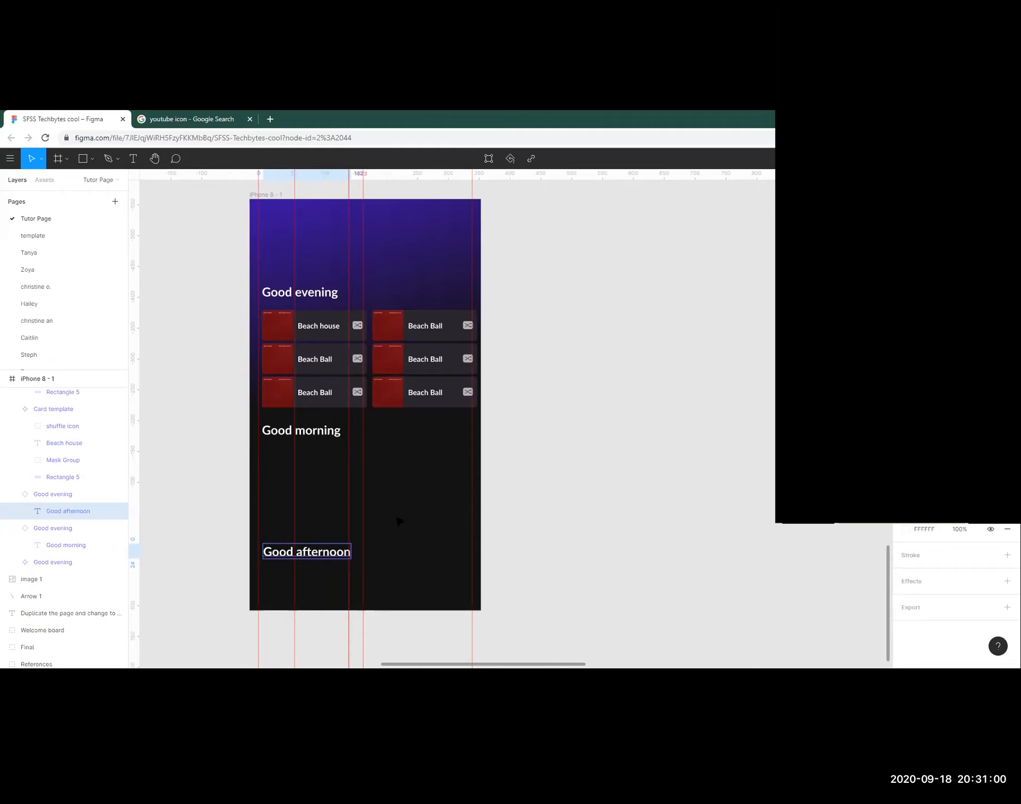
pyautogui.click(549, 488)
# Compare the recreated headings and card grid with the layout of the reference home screen.
pyautogui.scroll(-2, 549, 487)
pyautogui.scroll(-3, 476, 520)
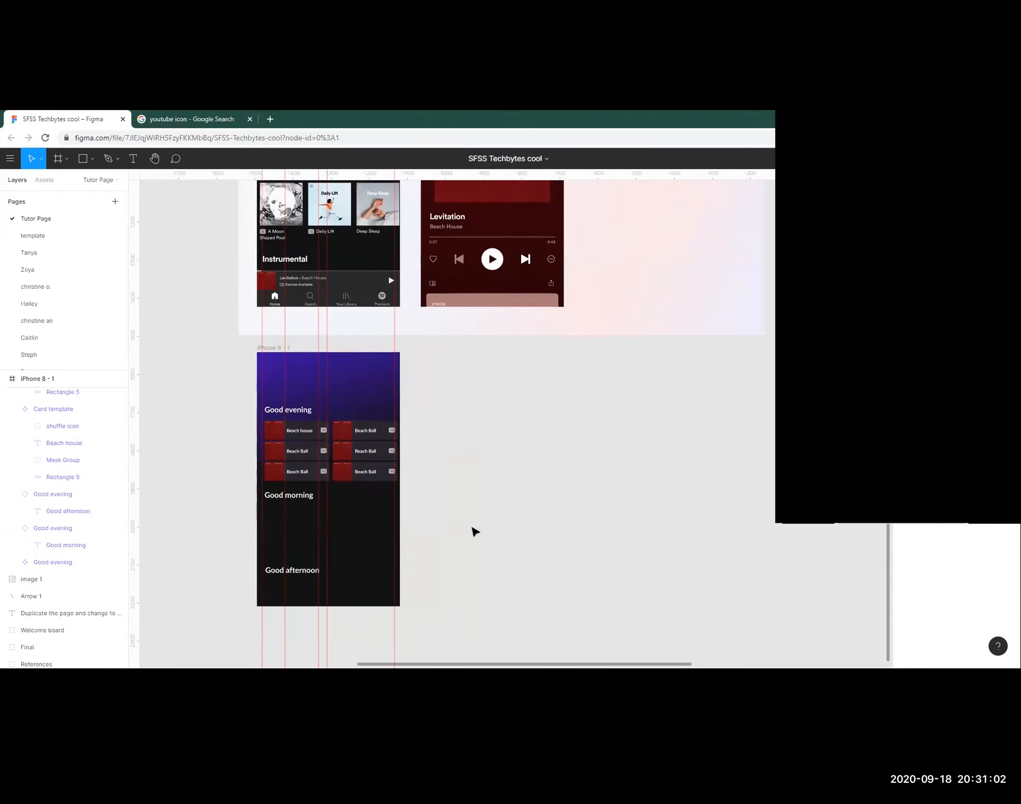
pyautogui.scroll(-1, 474, 534)
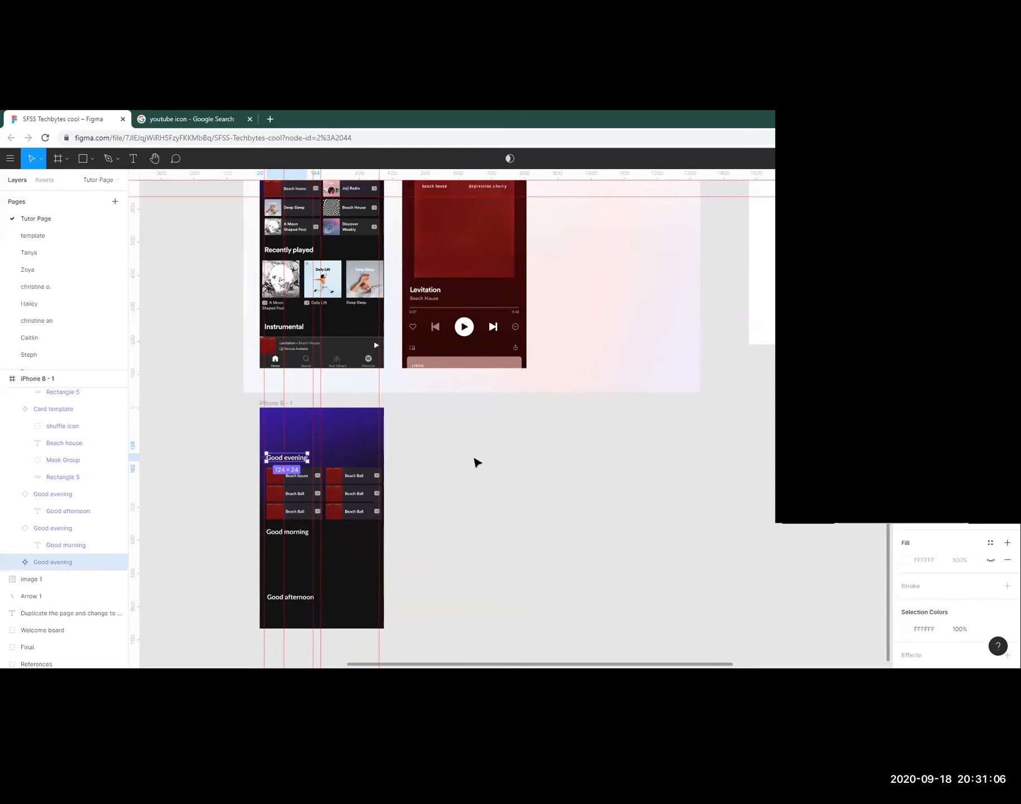
pyautogui.keyDown('ctrl'); pyautogui.scroll(-1, 487, 479); pyautogui.keyUp('ctrl')
pyautogui.scroll(1, 472, 497)
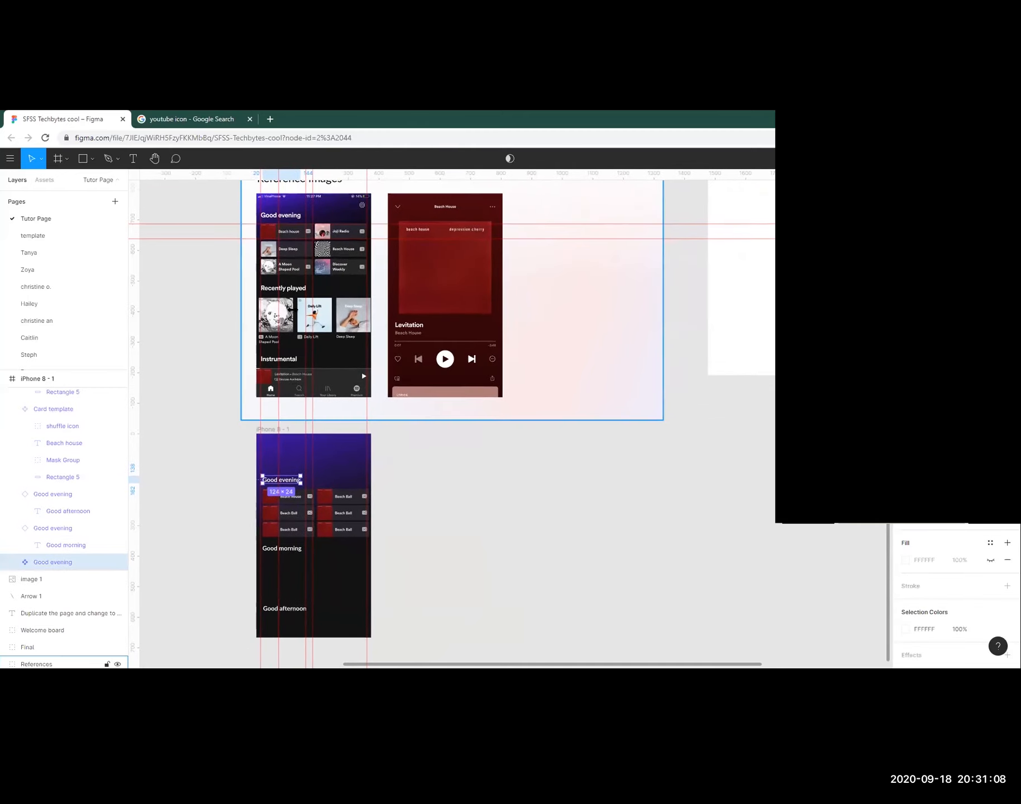
pyautogui.keyDown('ctrl'); pyautogui.scroll(-2, 488, 510); pyautogui.keyUp('ctrl')
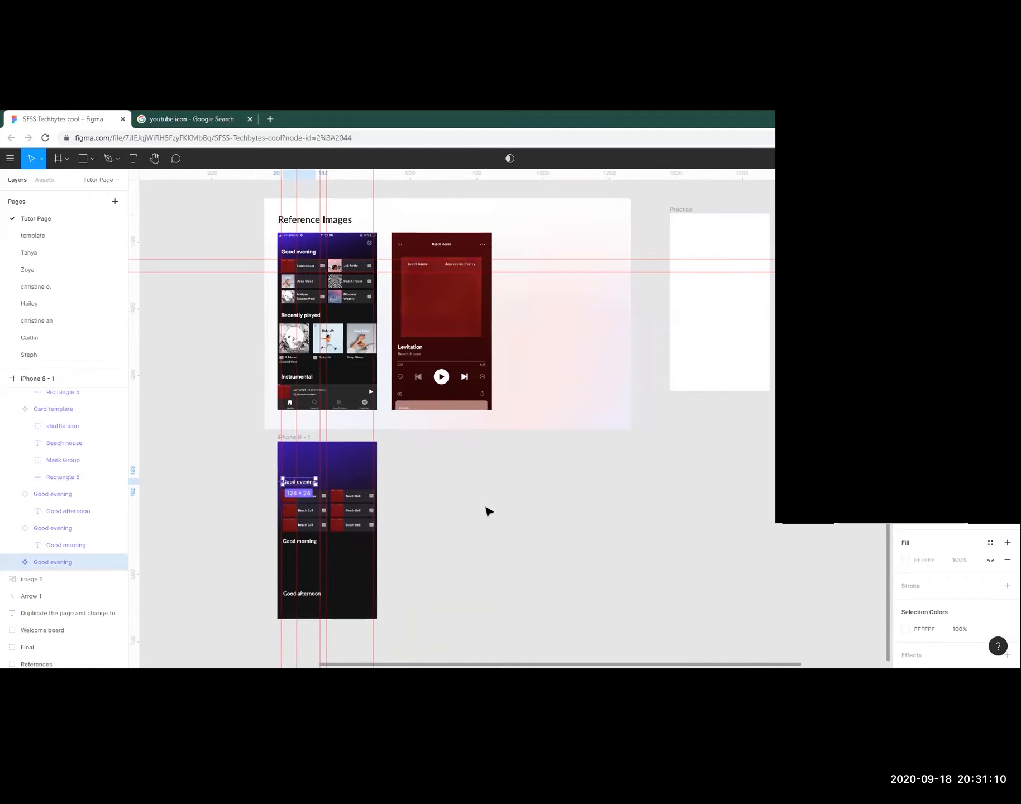
pyautogui.click(488, 511)
pyautogui.keyDown('ctrl'); pyautogui.scroll(-2, 481, 514); pyautogui.keyUp('ctrl')
pyautogui.keyDown('ctrl'); pyautogui.scroll(3, 466, 514); pyautogui.keyUp('ctrl')
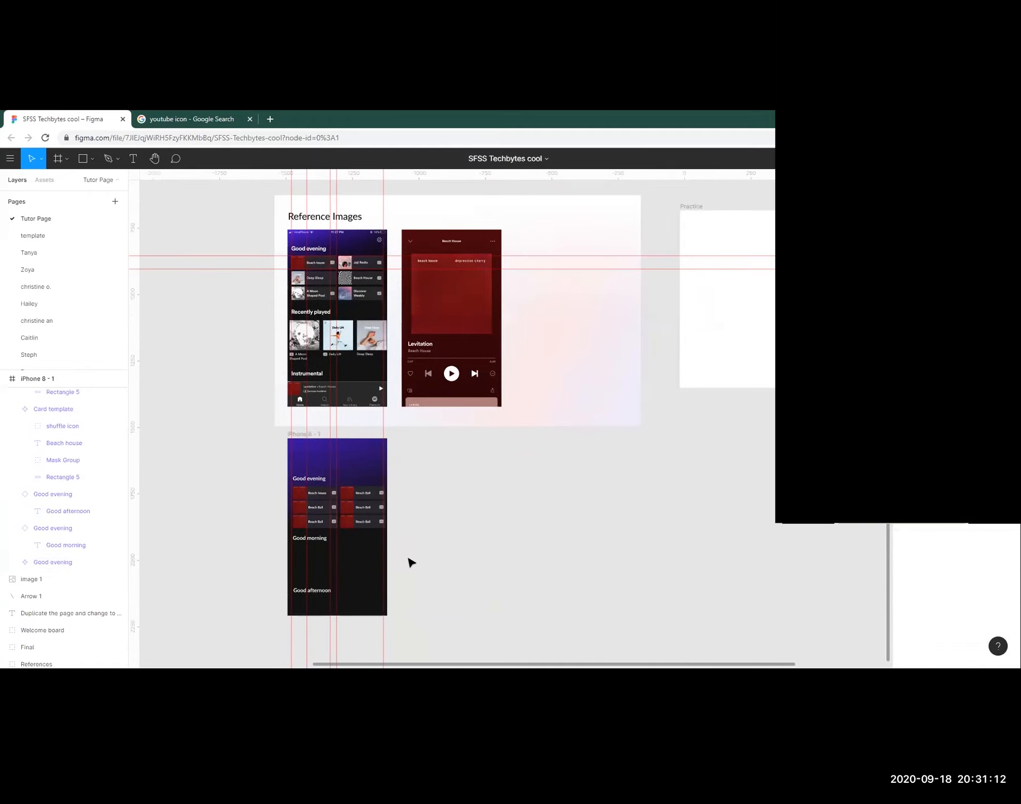
# Draw a square of about 121 × 121 px between the Good morning and Good afternoon headings.
pyautogui.keyDown('ctrl'); pyautogui.scroll(3, 518, 545); pyautogui.keyUp('ctrl')
pyautogui.keyDown('ctrl'); pyautogui.scroll(1, 518, 542); pyautogui.keyUp('ctrl')
pyautogui.scroll(-3, 515, 446)
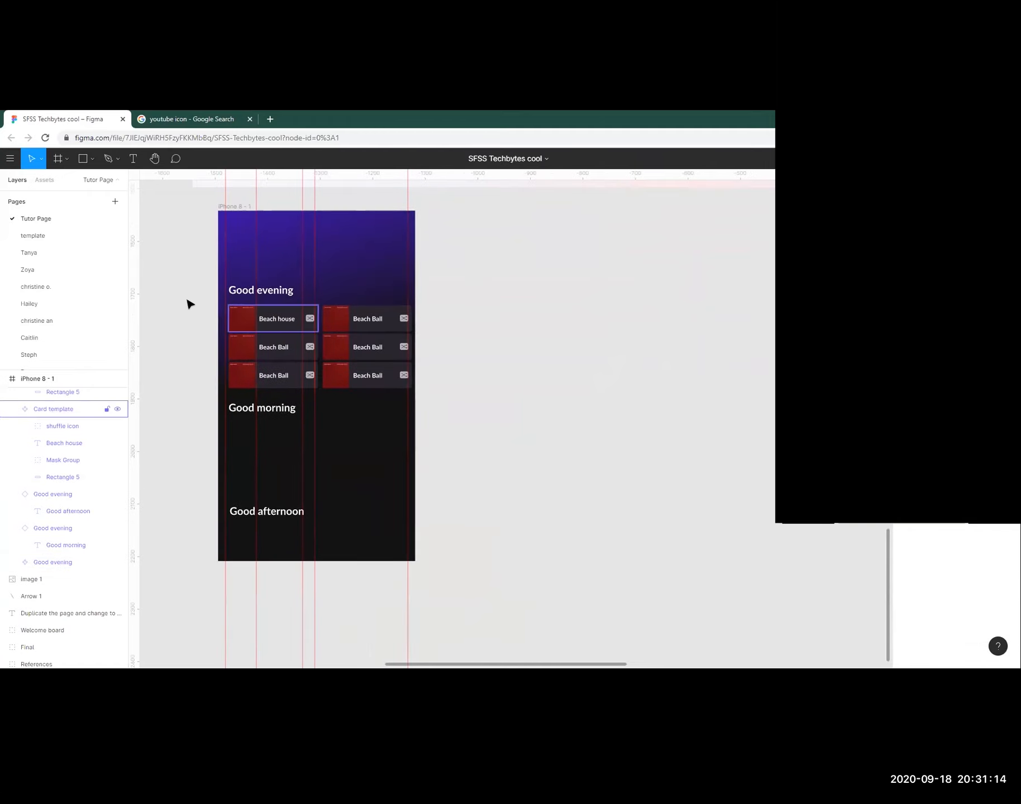
pyautogui.click(82, 158)
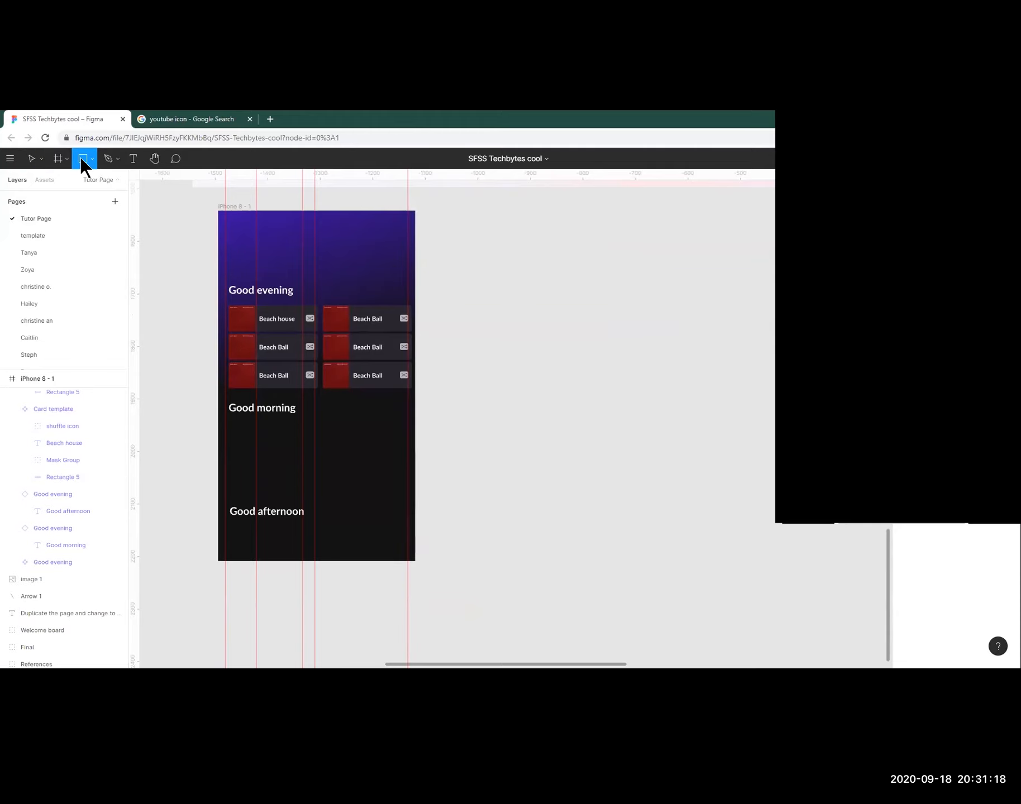
pyautogui.moveTo(230, 429); pyautogui.dragTo(293, 492)
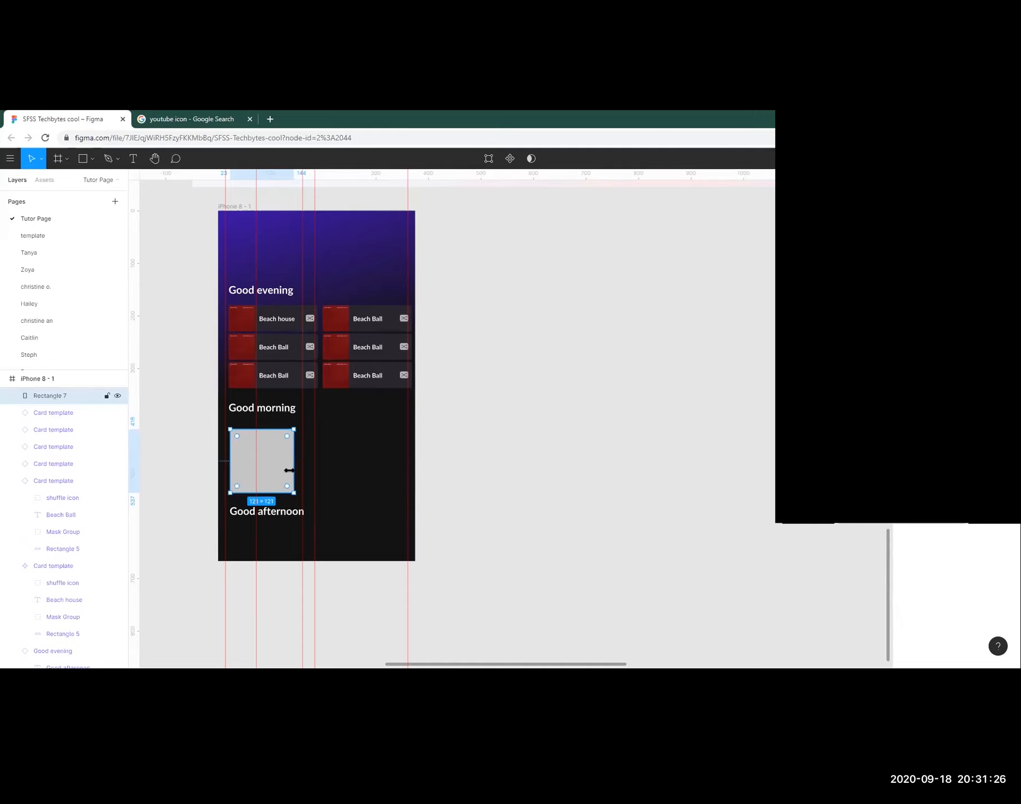
# Move the square out of the phone frame onto the empty canvas beside it and turn it into a component.
pyautogui.moveTo(283, 470); pyautogui.dragTo(539, 440)
pyautogui.scroll(2, 320, 475)
pyautogui.hscroll(3, 541, 463)
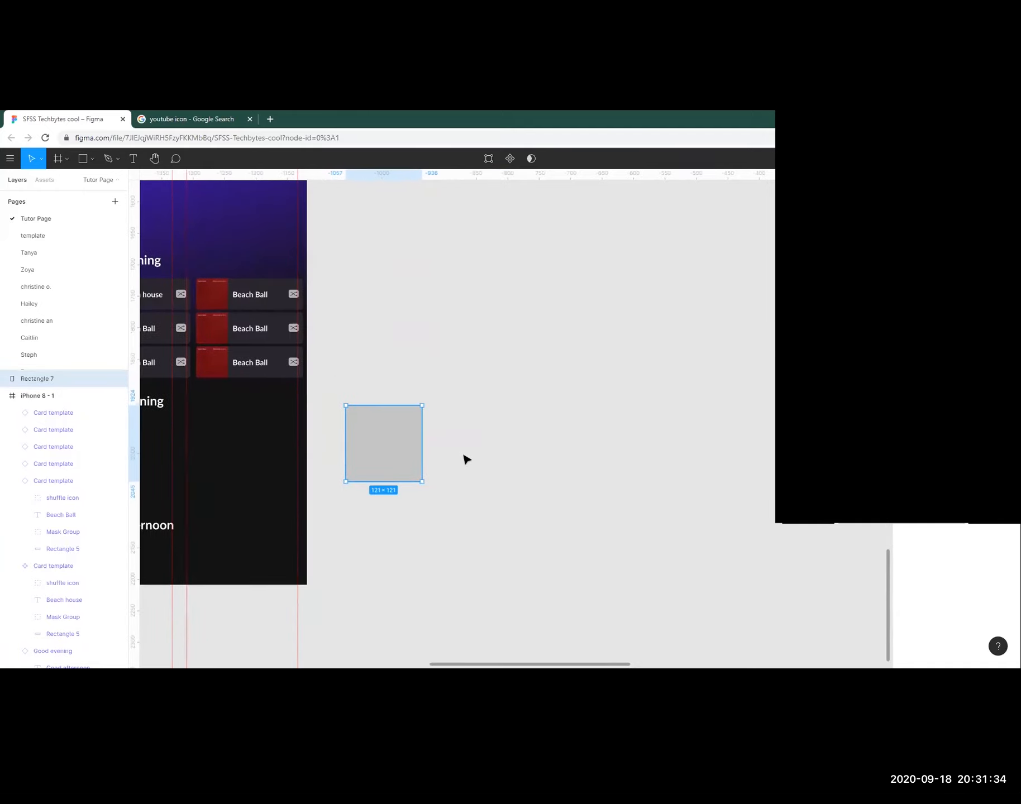
pyautogui.scroll(-3, 467, 459)
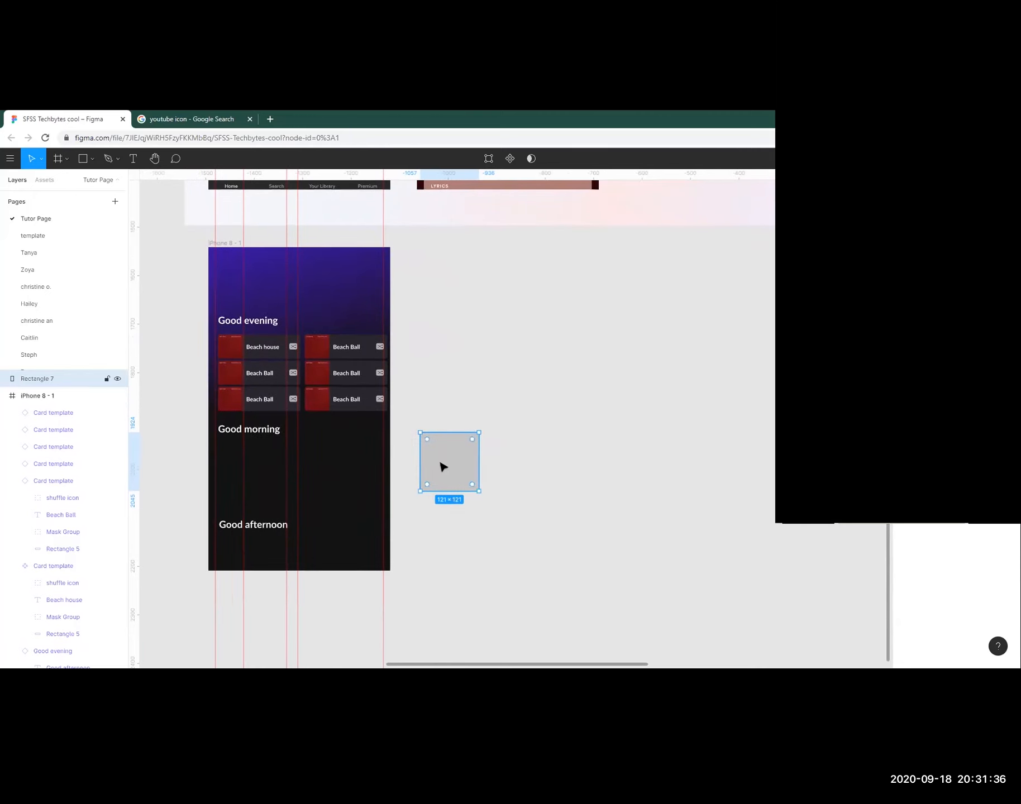
pyautogui.moveTo(450, 467); pyautogui.dragTo(515, 463)
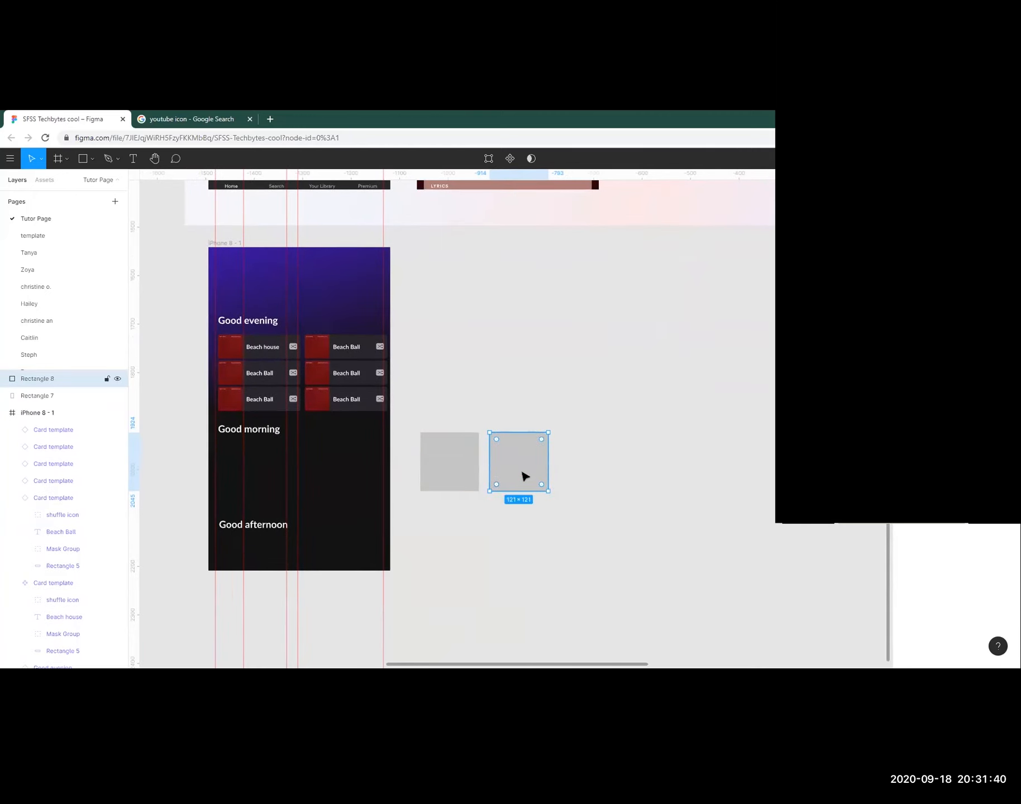
pyautogui.hotkey('ctrl', 'z')
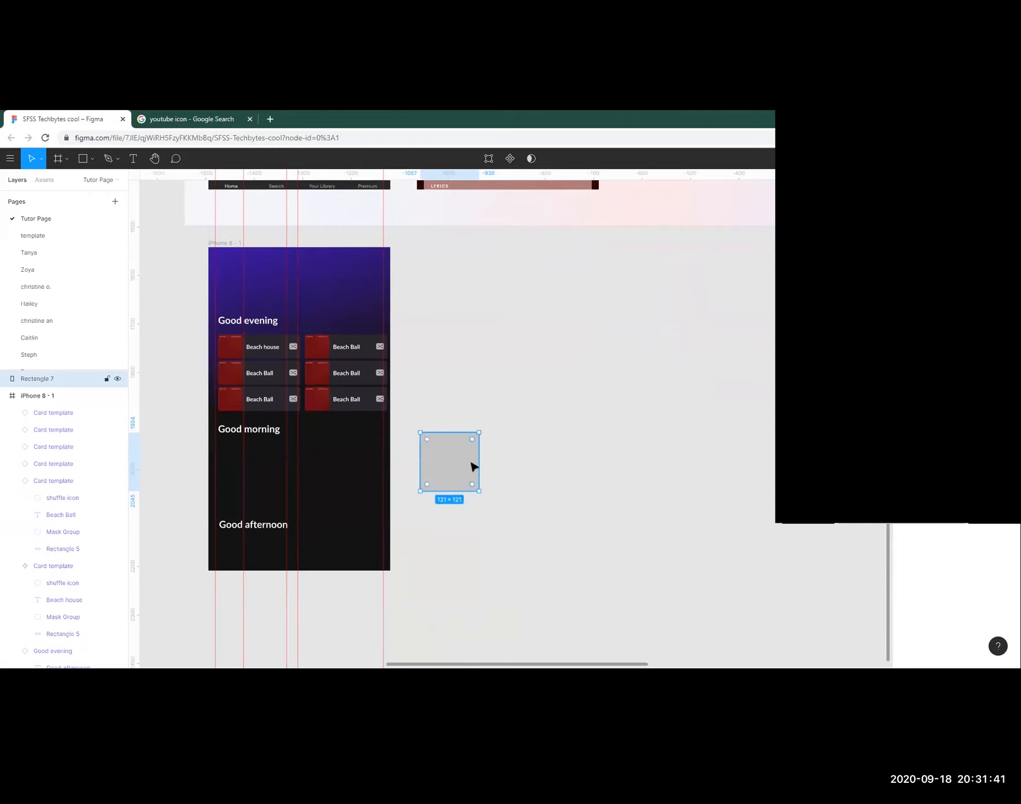
pyautogui.click(510, 159)
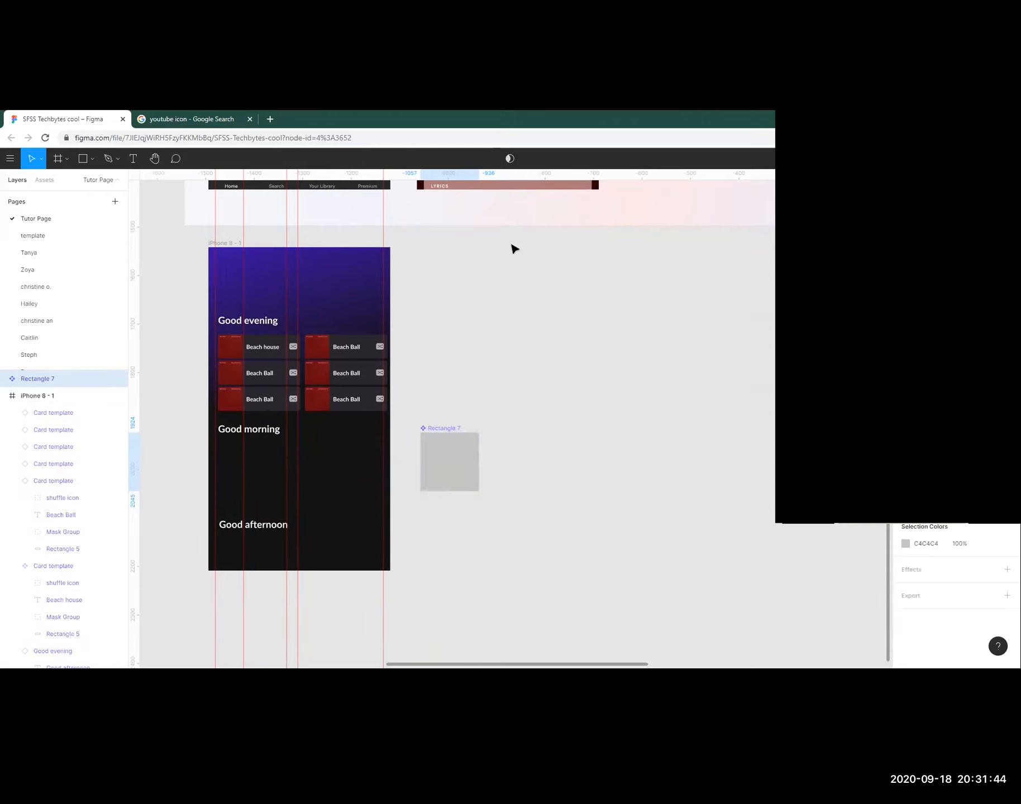
pyautogui.moveTo(452, 453); pyautogui.dragTo(472, 423)
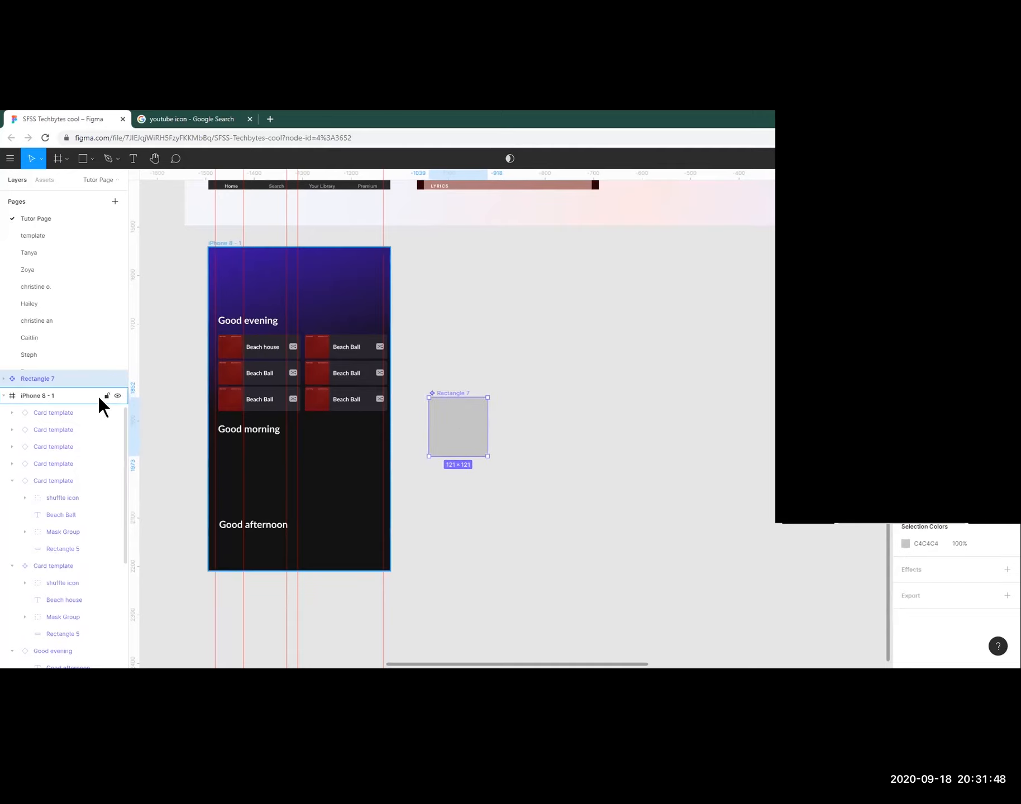
# Examine the layer structure of the new square component and select the rectangle nested inside it.
pyautogui.click(5, 379)
pyautogui.scroll(2, 13, 407)
pyautogui.scroll(1, 11, 398)
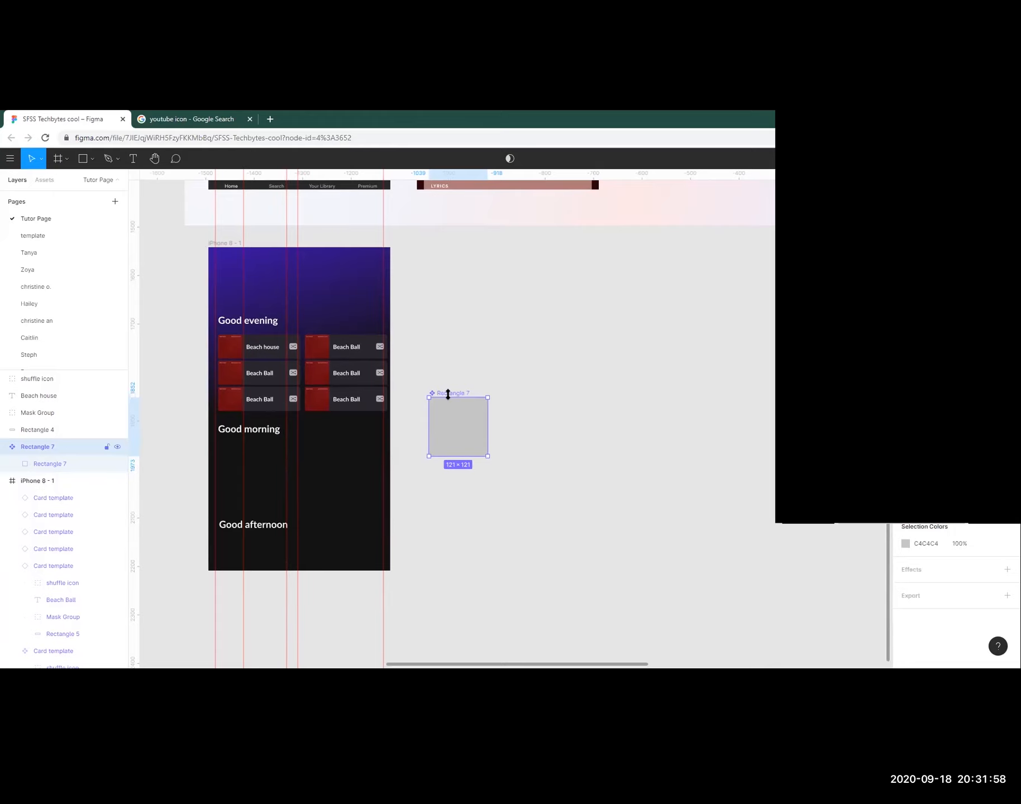
pyautogui.click(43, 466)
pyautogui.click(4, 447)
pyautogui.click(4, 447)
pyautogui.click(44, 446)
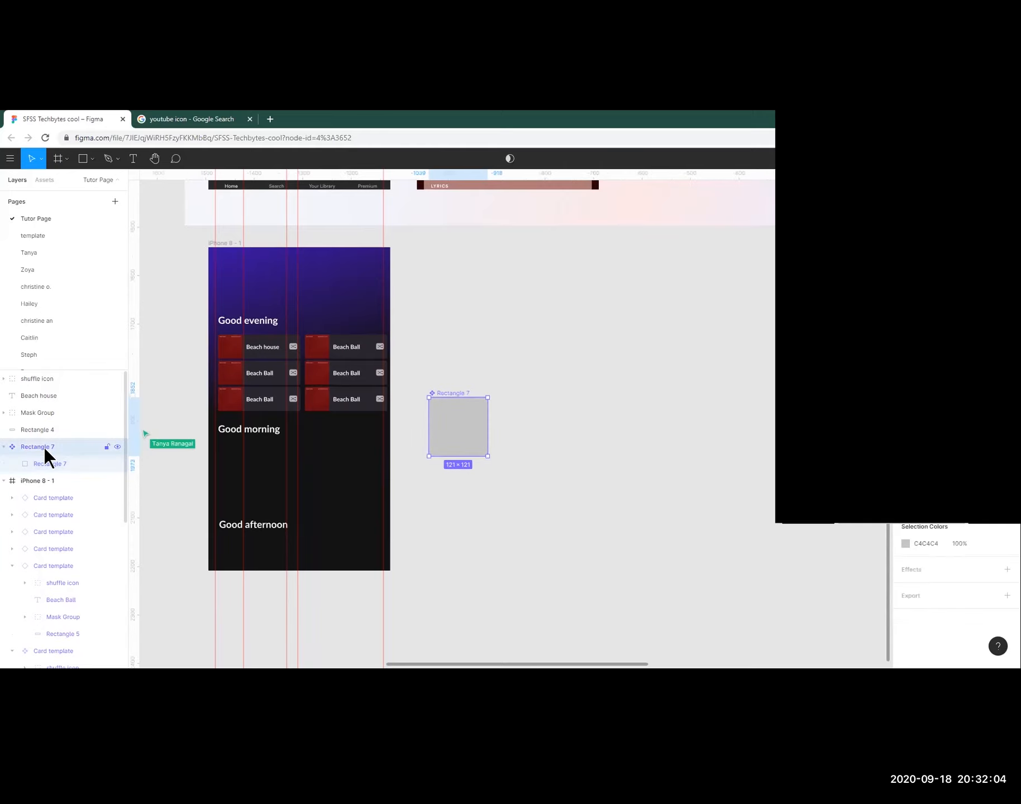
pyautogui.click(44, 464)
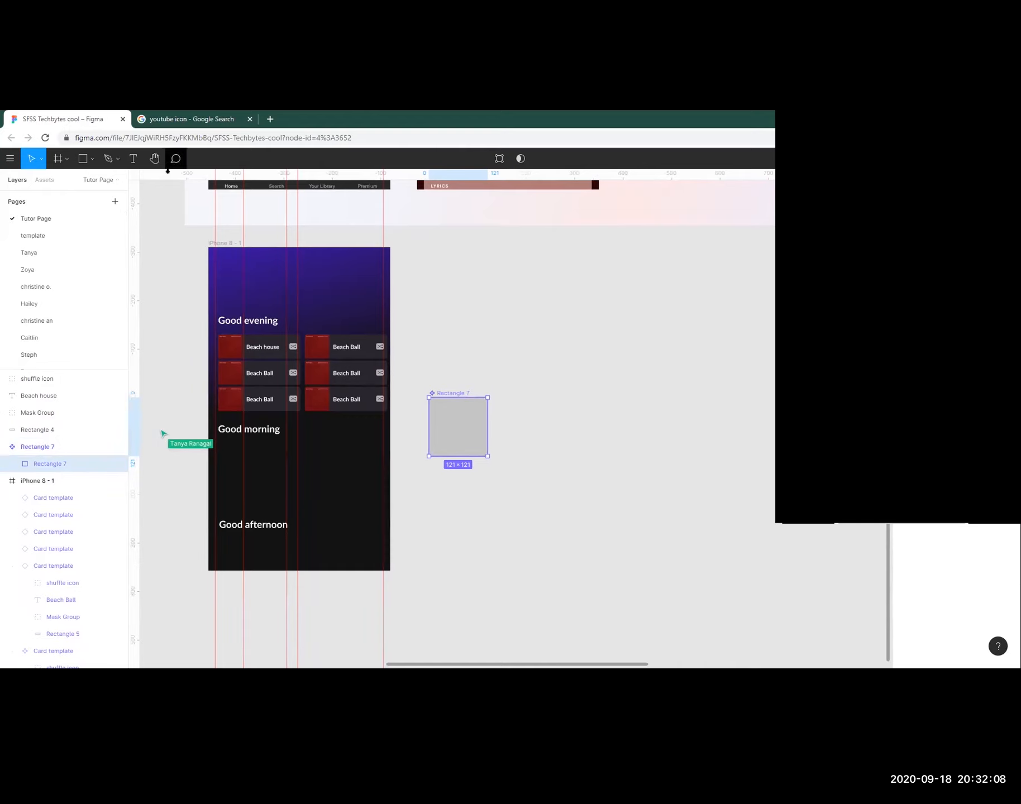
# Add a text box about 121 px wide reading "Daily lift" directly below the square, aligned with its edges.
pyautogui.click(134, 161)
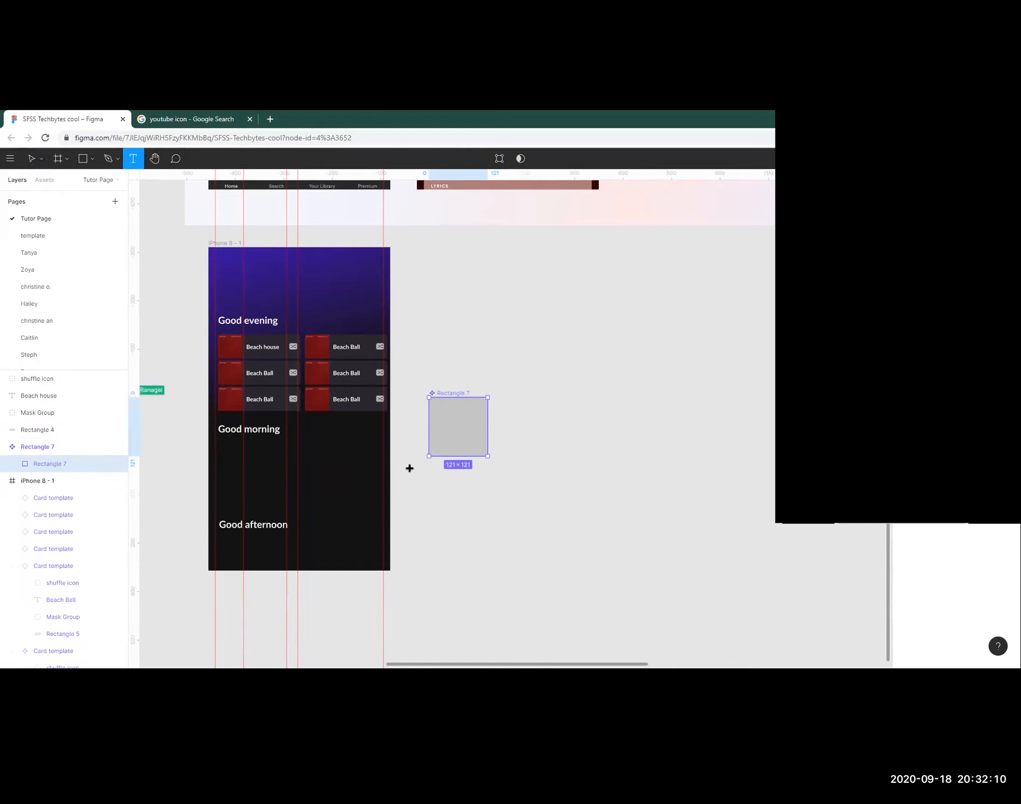
pyautogui.moveTo(432, 463); pyautogui.dragTo(488, 474)
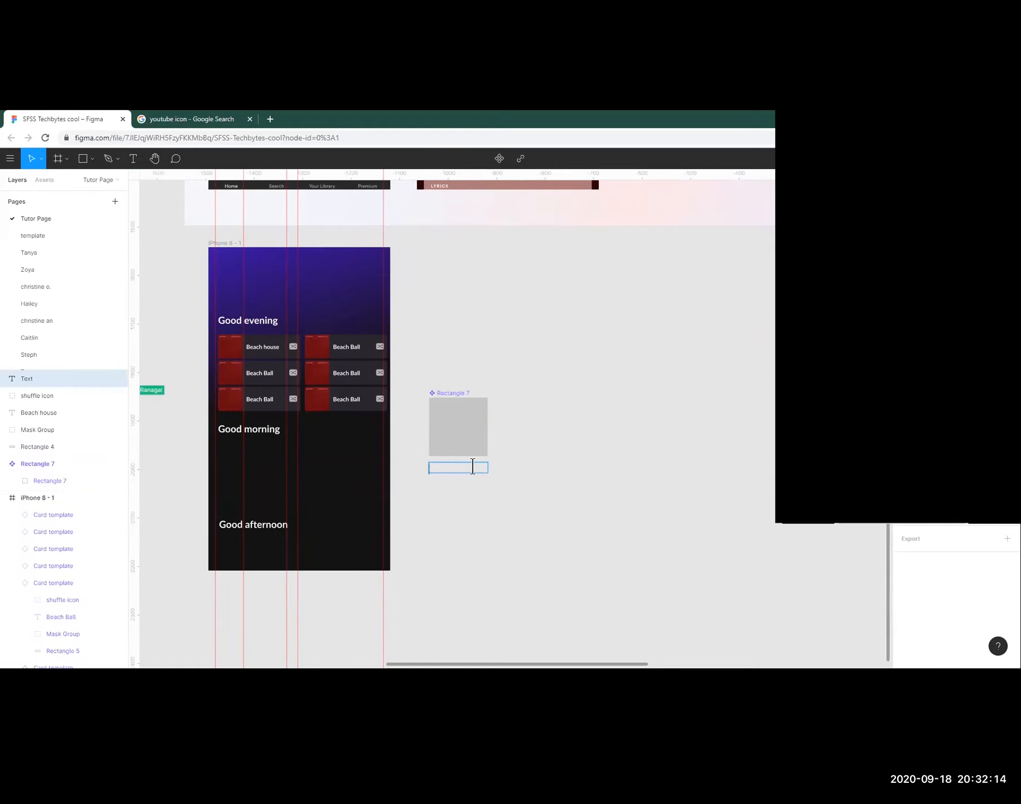
pyautogui.scroll(-2, 467, 477)
pyautogui.scroll(4, 430, 531)
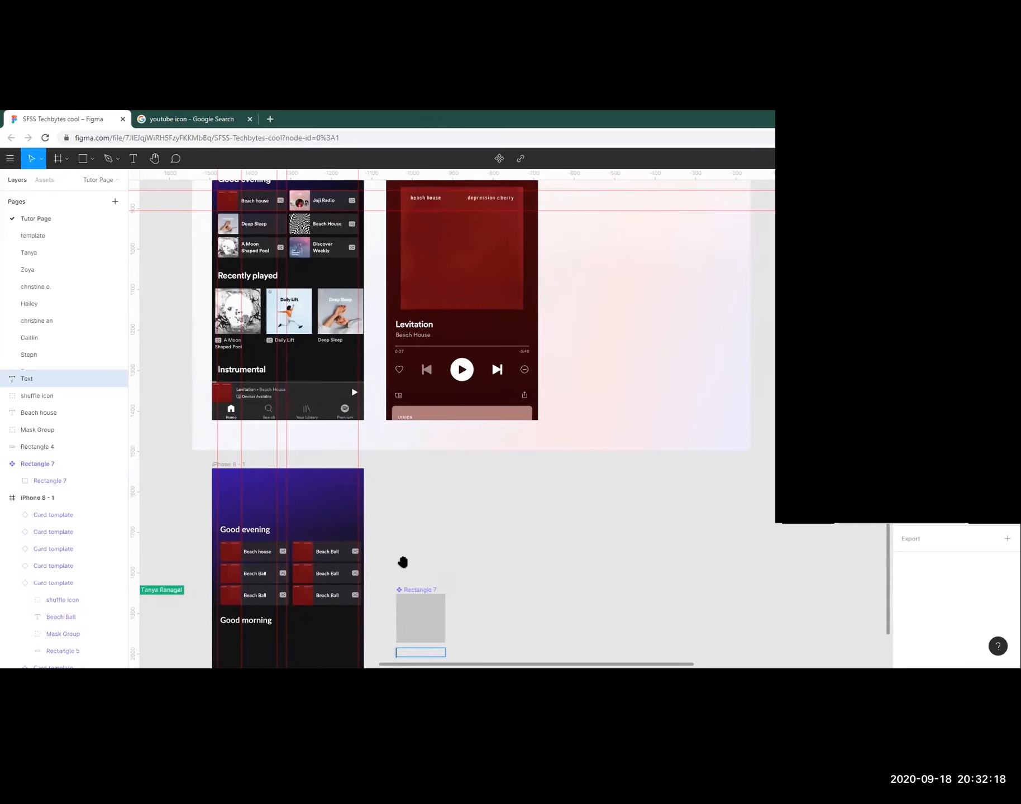
pyautogui.scroll(-5, 403, 564)
pyautogui.scroll(3, 441, 520)
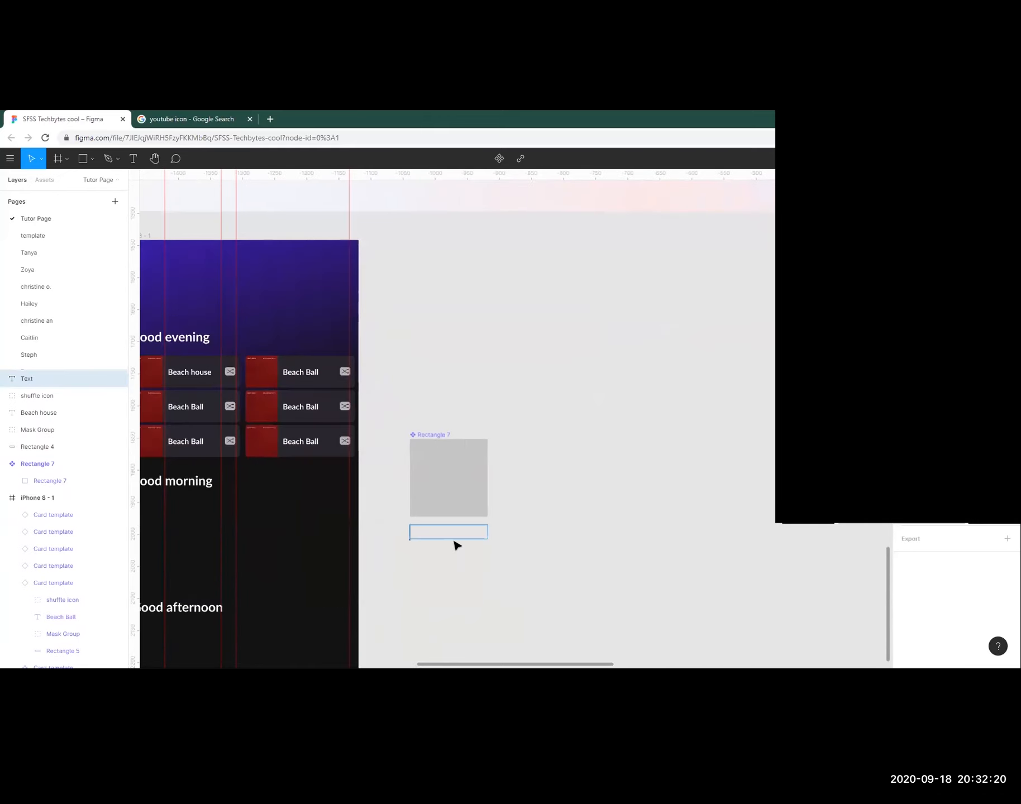
pyautogui.write('Daily lift')
pyautogui.hotkey('ctrl', 'a')
pyautogui.press('Escape')
pyautogui.moveTo(437, 532); pyautogui.dragTo(441, 529)
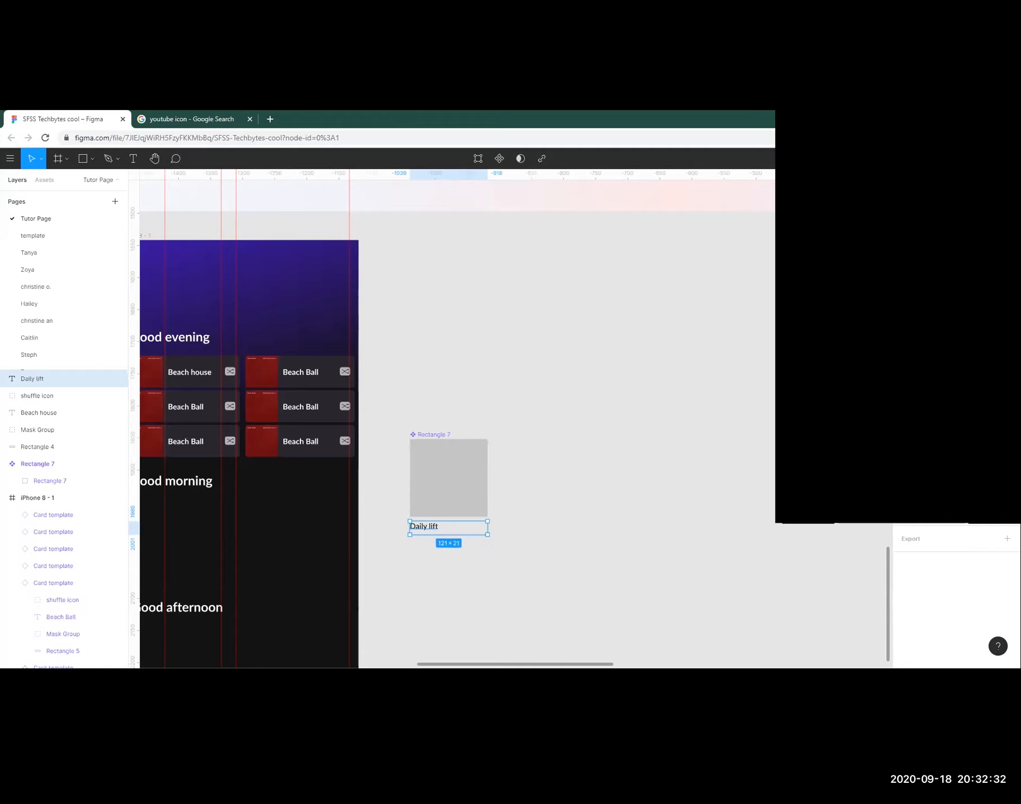
# Change the fill of the Daily lift caption to white (FFFFFF).
pyautogui.click(906, 457)
pyautogui.click(778, 618)
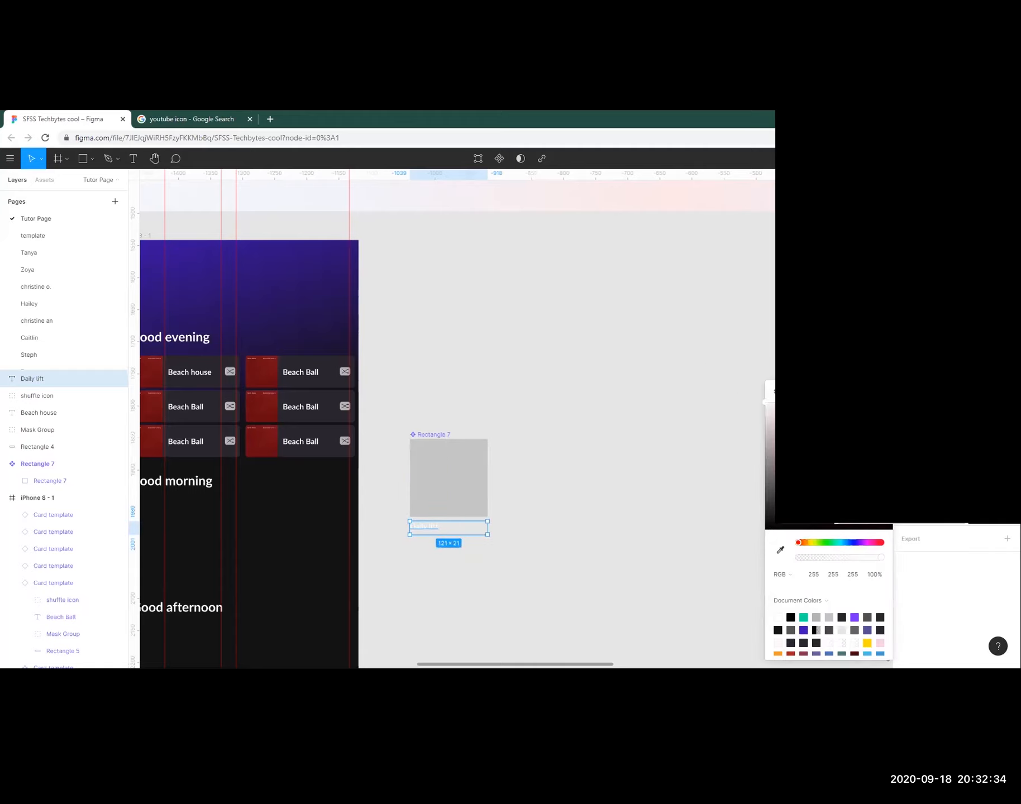
pyautogui.click(592, 500)
# Nest the Daily lift caption inside the square's component and tighten its text box to about 121 × 18 px.
pyautogui.click(429, 529)
pyautogui.moveTo(45, 377); pyautogui.dragTo(50, 462)
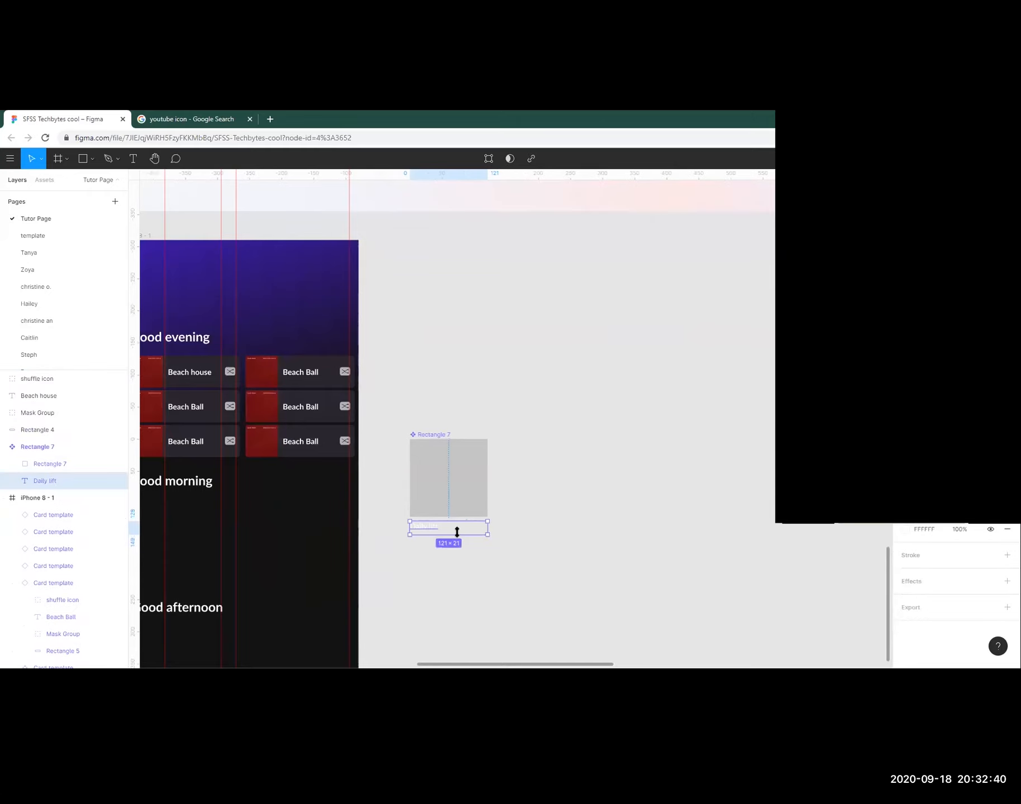
pyautogui.moveTo(439, 529); pyautogui.dragTo(488, 531)
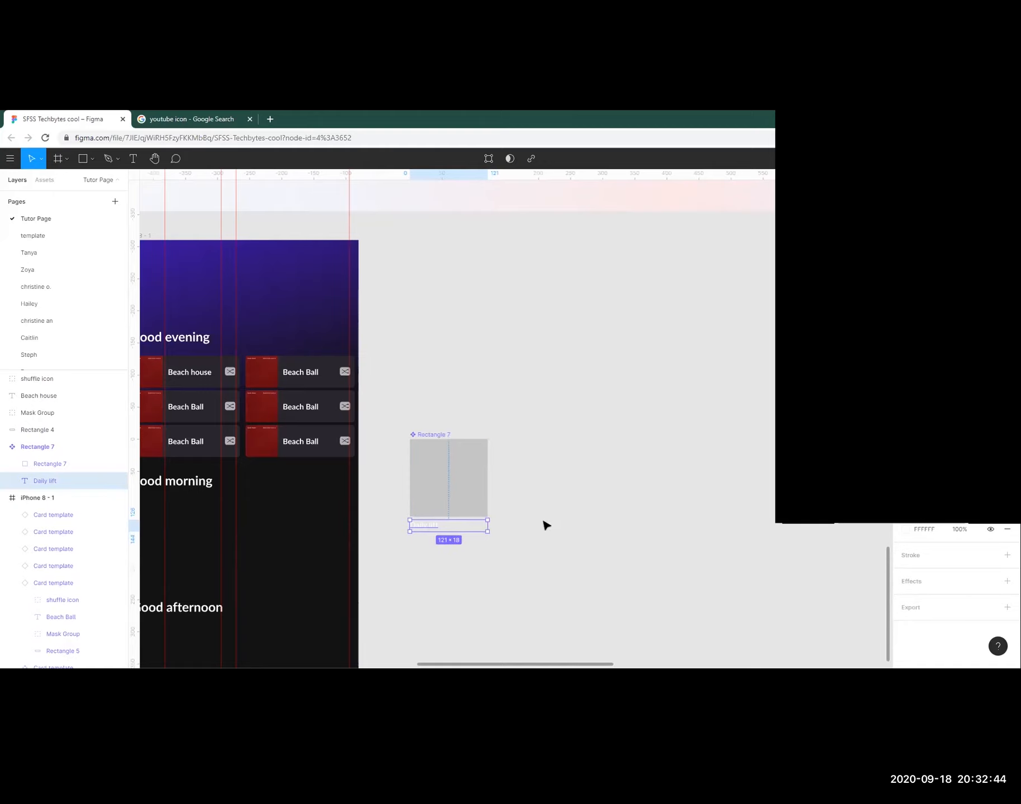
pyautogui.scroll(3, 544, 527)
pyautogui.scroll(3, 424, 467)
# Duplicate the captioned square component sideways into an evenly spaced row of six, about 791 px wide.
pyautogui.click(414, 454)
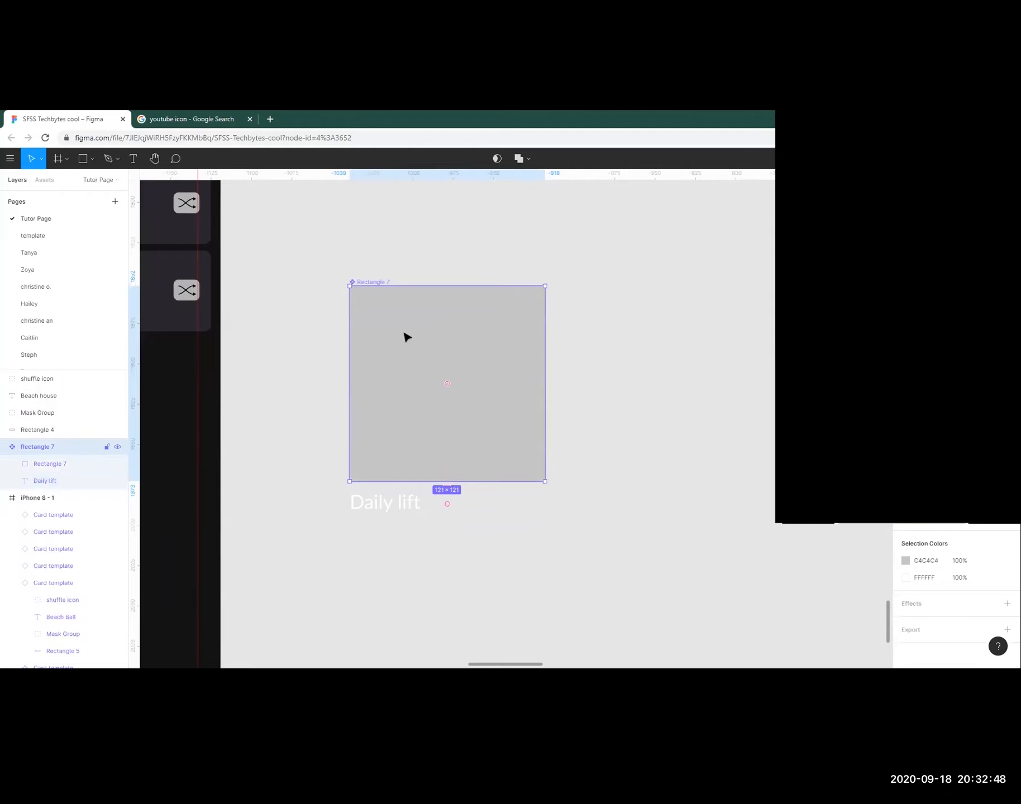
pyautogui.scroll(-5, 428, 380)
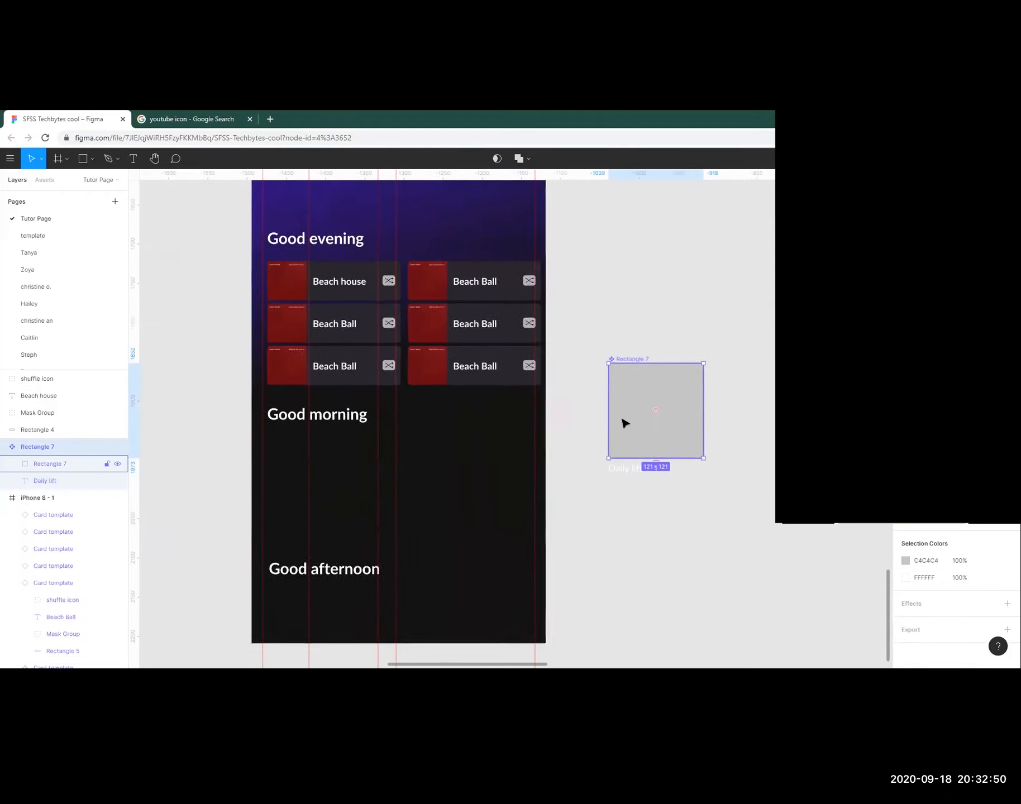
pyautogui.hscroll(5, 688, 401)
pyautogui.click(326, 504)
pyautogui.click(303, 343)
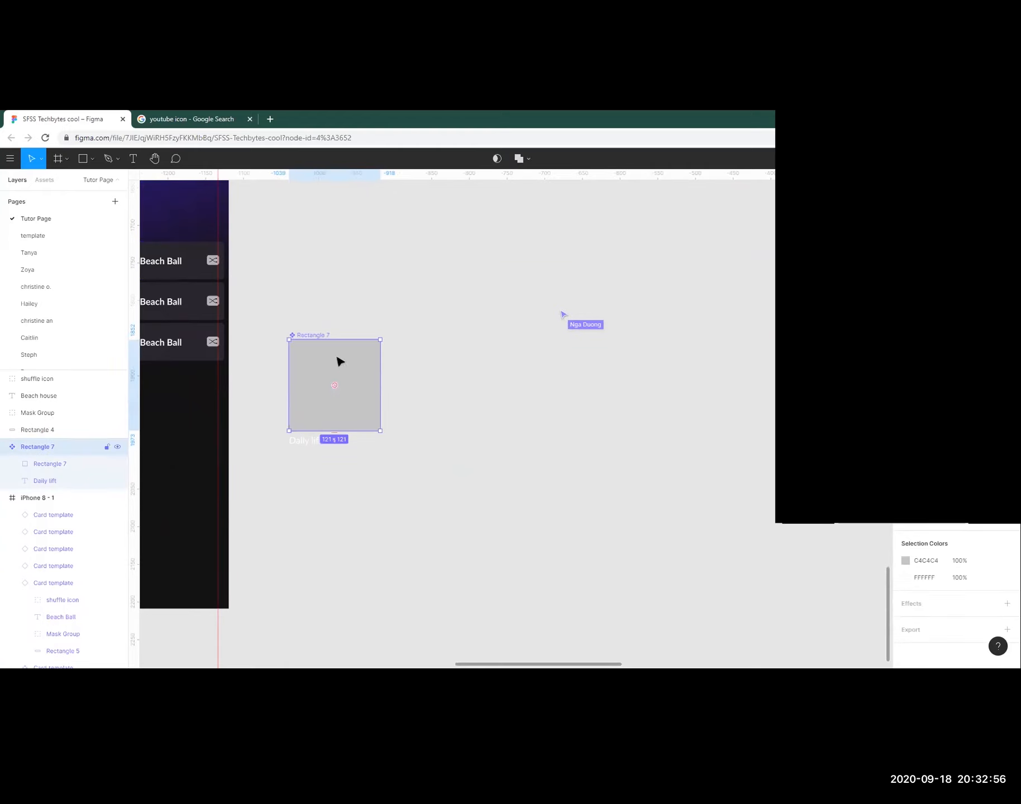
pyautogui.moveTo(340, 369); pyautogui.dragTo(540, 387)
pyautogui.scroll(-3, 655, 375)
pyautogui.moveTo(531, 392); pyautogui.dragTo(605, 394)
pyautogui.moveTo(695, 475); pyautogui.dragTo(198, 391)
pyautogui.moveTo(274, 400); pyautogui.dragTo(240, 439)
pyautogui.click(343, 537)
# Try shifting the Daily lift caption of the main component slightly to the right under its square.
pyautogui.scroll(2, 305, 449)
pyautogui.hscroll(-1, 307, 463)
pyautogui.click(238, 439)
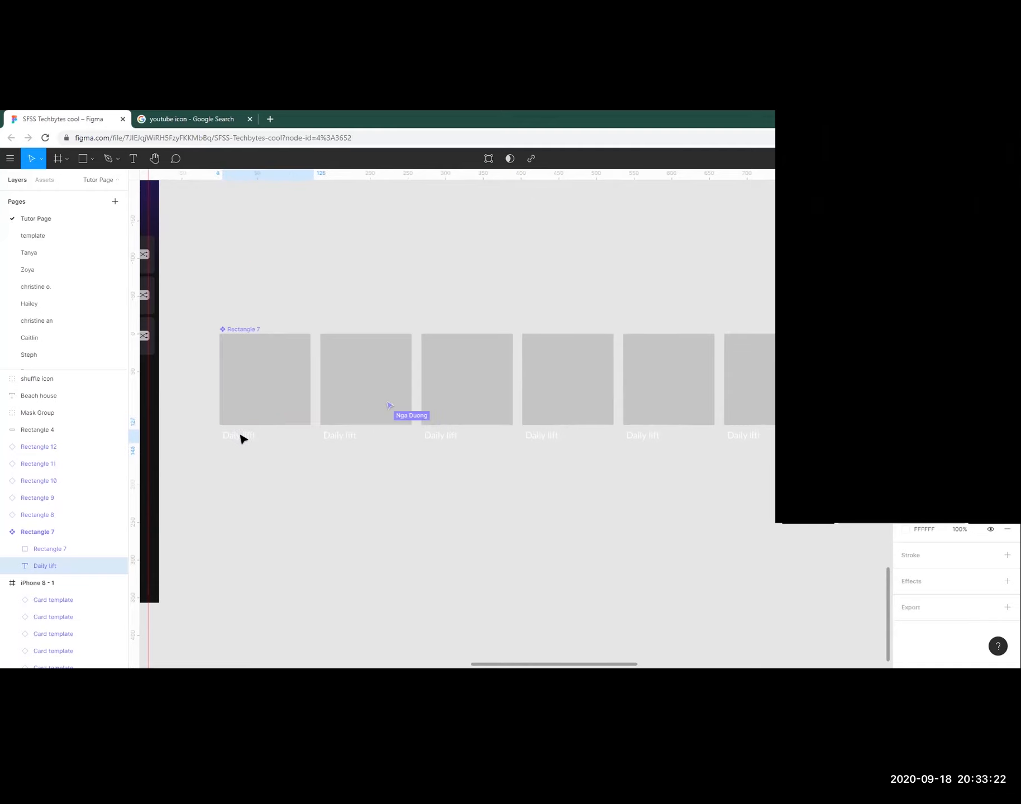
pyautogui.scroll(-3, 304, 490)
pyautogui.moveTo(292, 519); pyautogui.dragTo(483, 509)
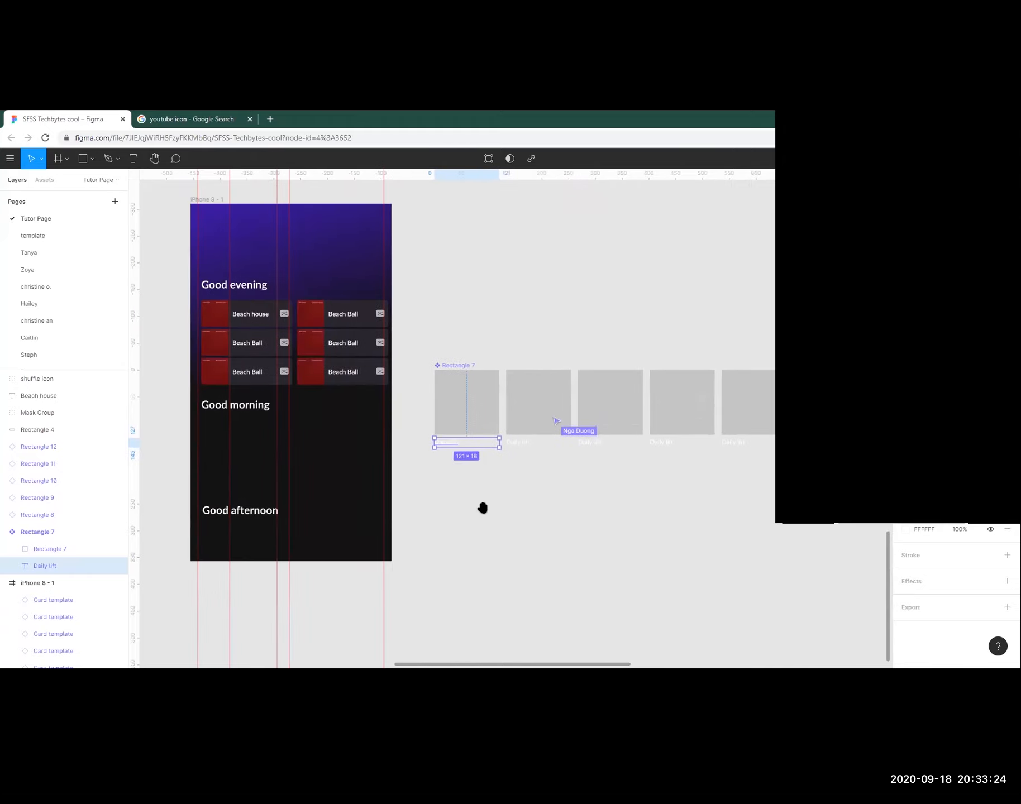
pyautogui.scroll(-1, 482, 504)
pyautogui.click(482, 505)
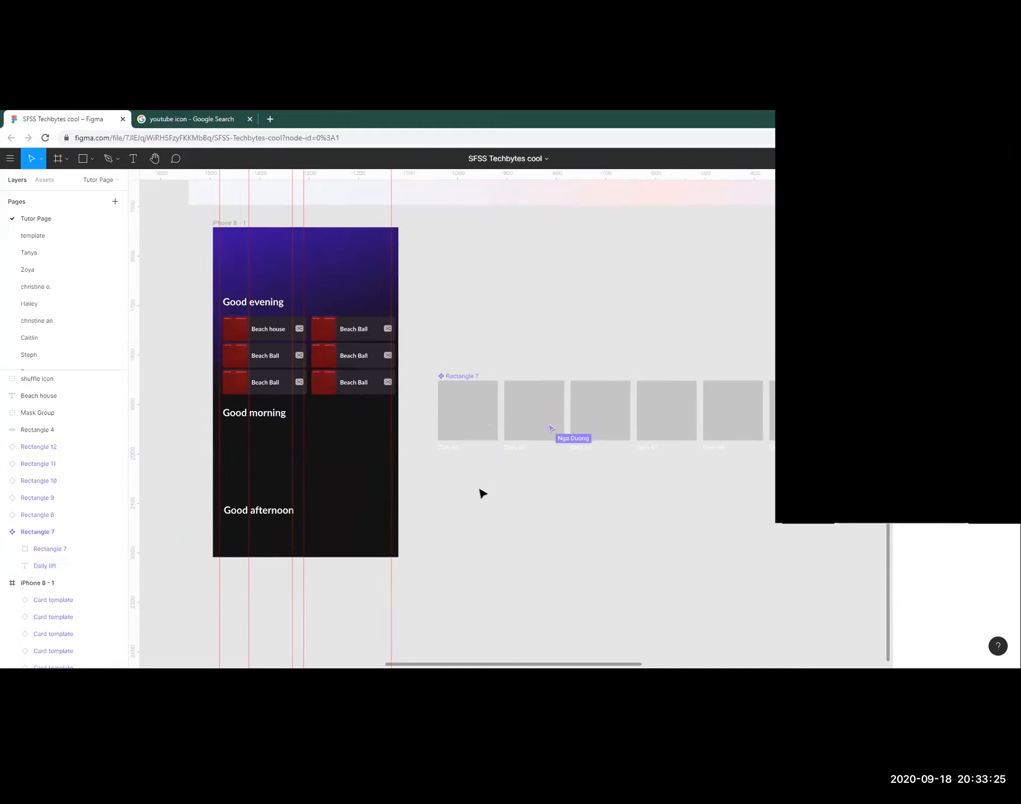
# Wrap all six captioned squares in a new frame with Frame Selection and expand its layer contents.
pyautogui.click(459, 379)
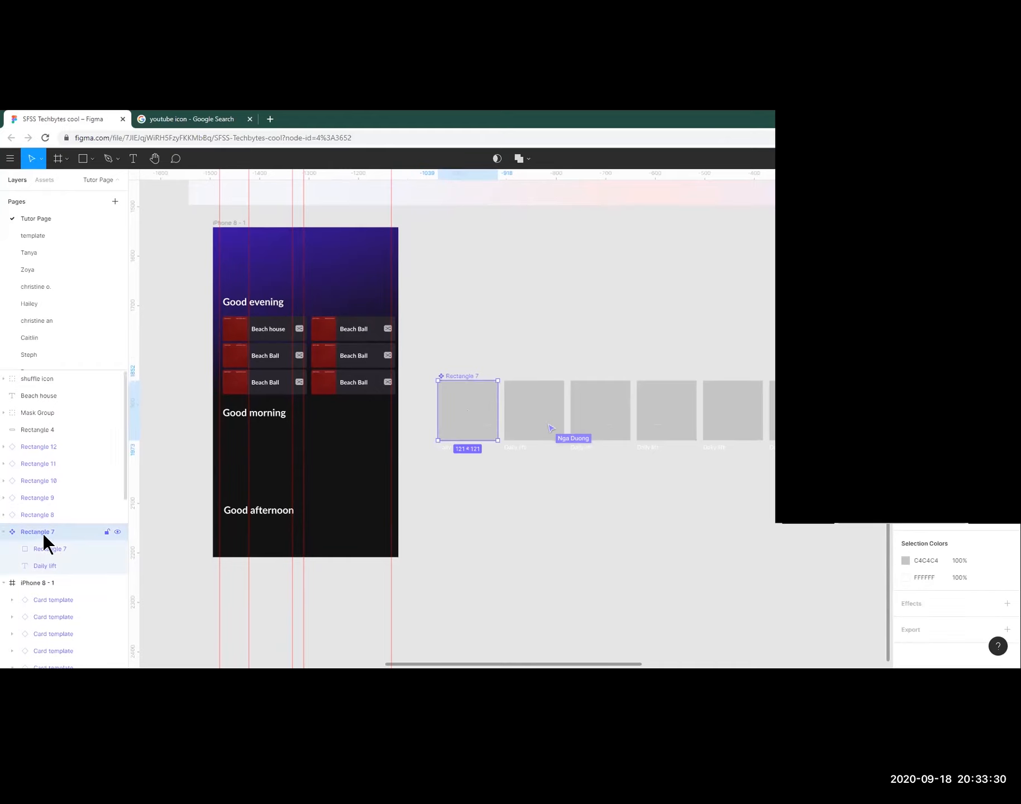
pyautogui.click(494, 458)
pyautogui.moveTo(440, 348); pyautogui.dragTo(773, 497)
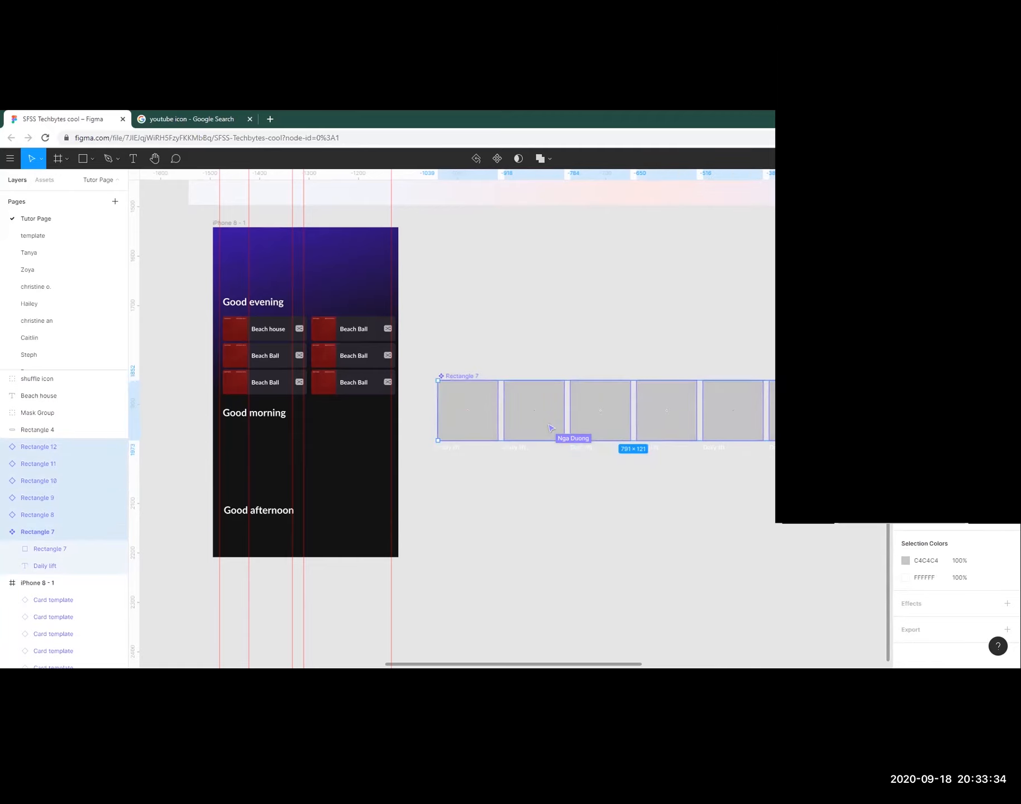
pyautogui.rightClick(487, 400)
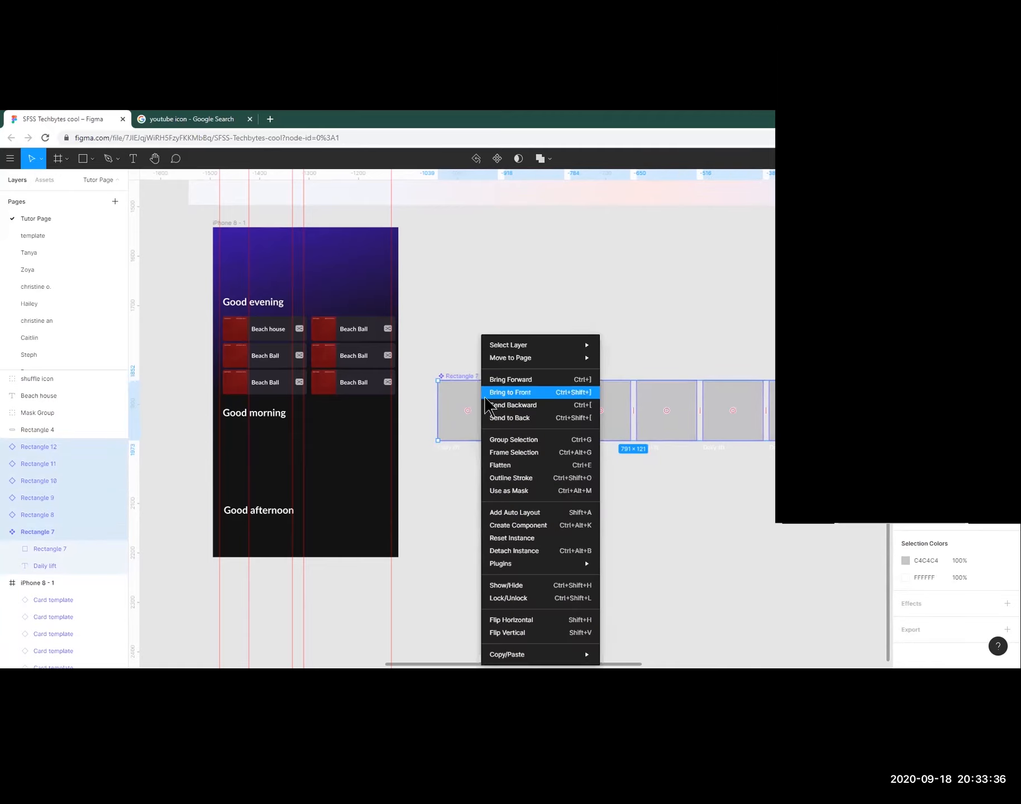
pyautogui.click(515, 454)
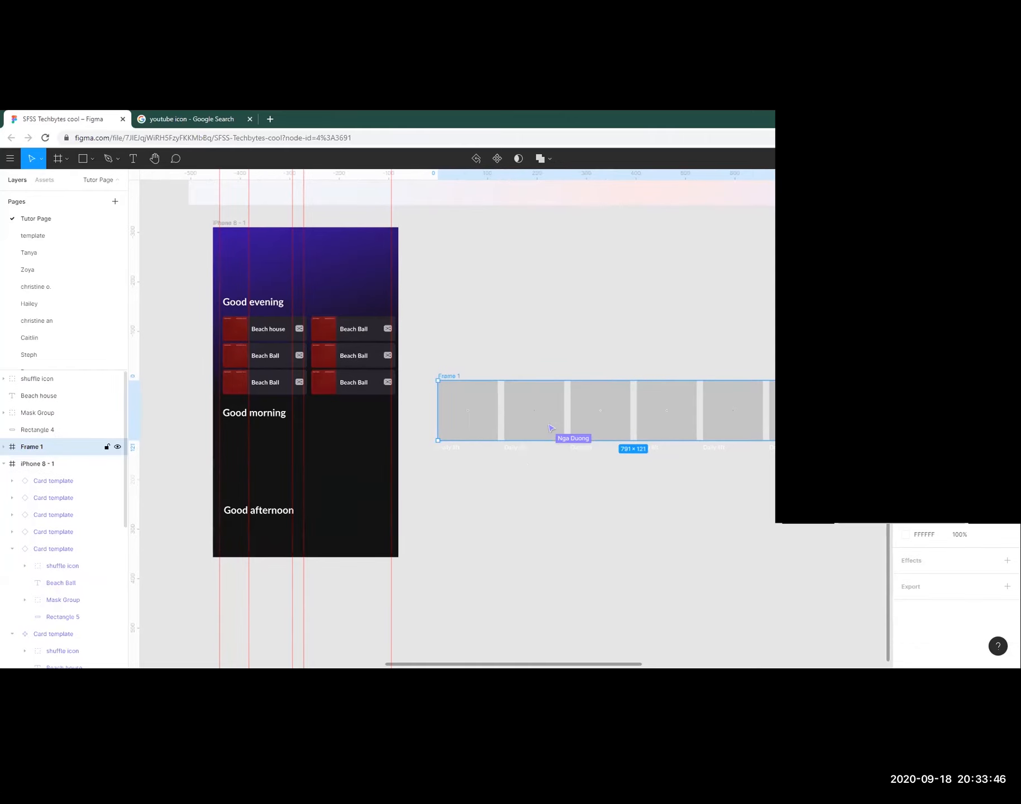
pyautogui.click(5, 448)
# Move the frame of six squares into the phone screen under Good morning, aligned with the heading's left edge.
pyautogui.click(461, 394)
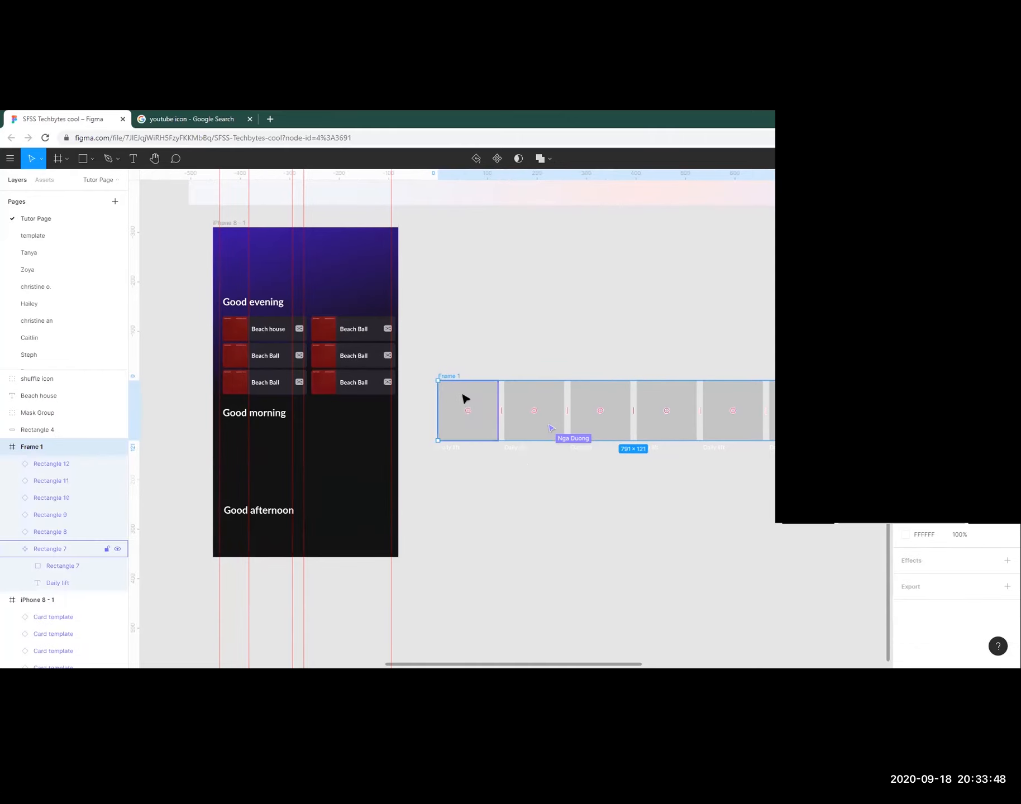
pyautogui.moveTo(467, 395); pyautogui.dragTo(250, 436)
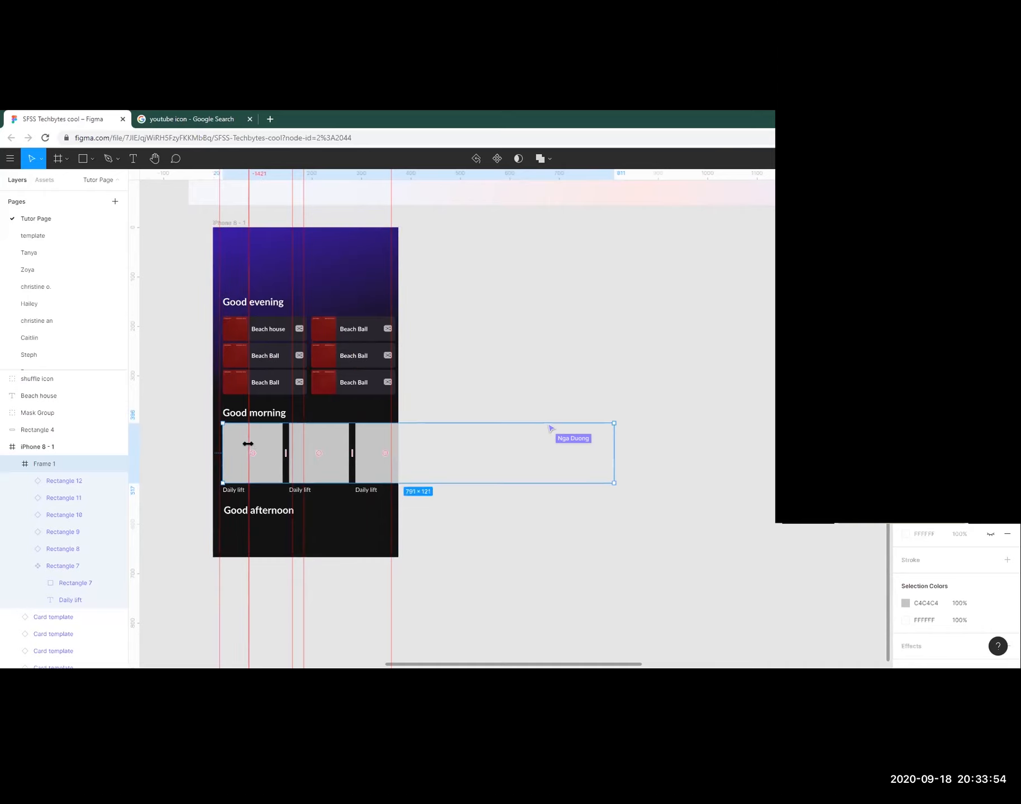
pyautogui.scroll(2, 265, 476)
pyautogui.click(580, 543)
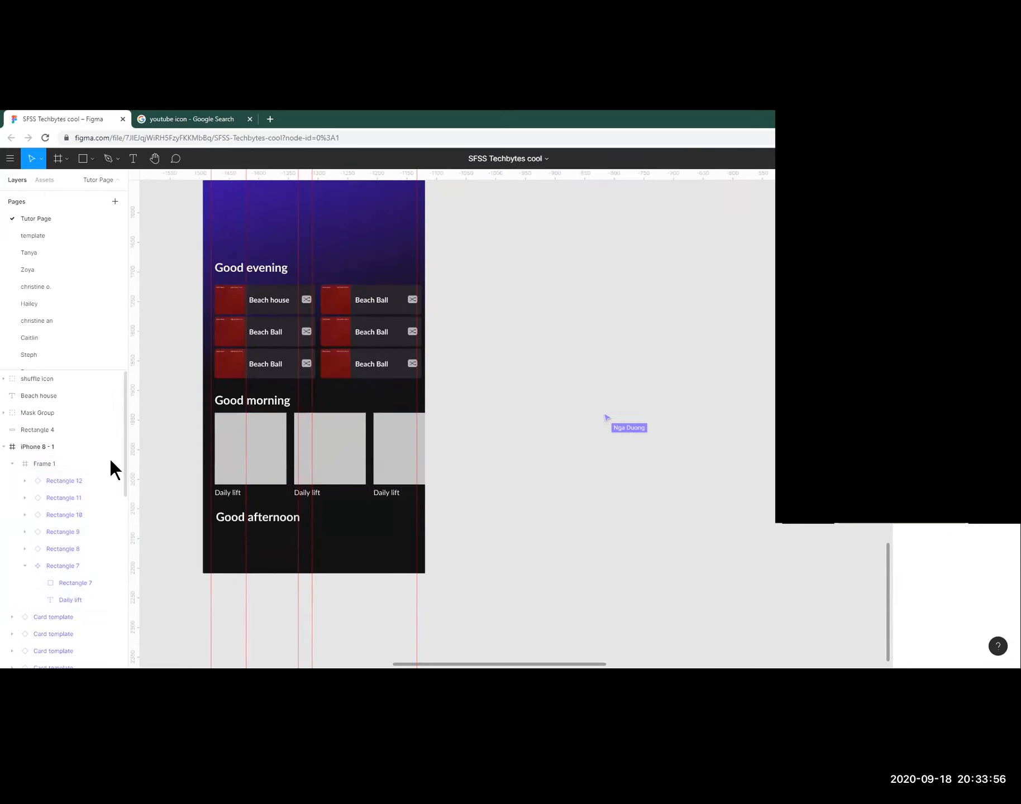
# Narrow the frame of squares to about 355 px wide so it ends at the phone screen's right edge.
pyautogui.click(401, 433)
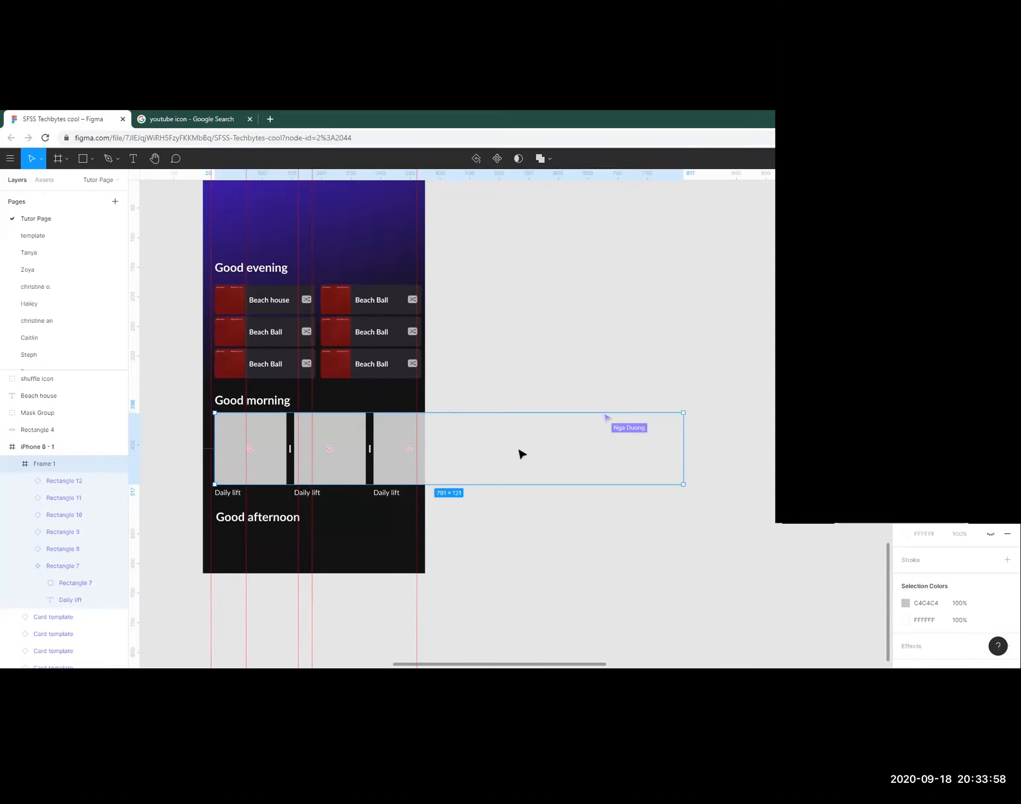
pyautogui.scroll(2, 385, 447)
pyautogui.hscroll(-4, 386, 447)
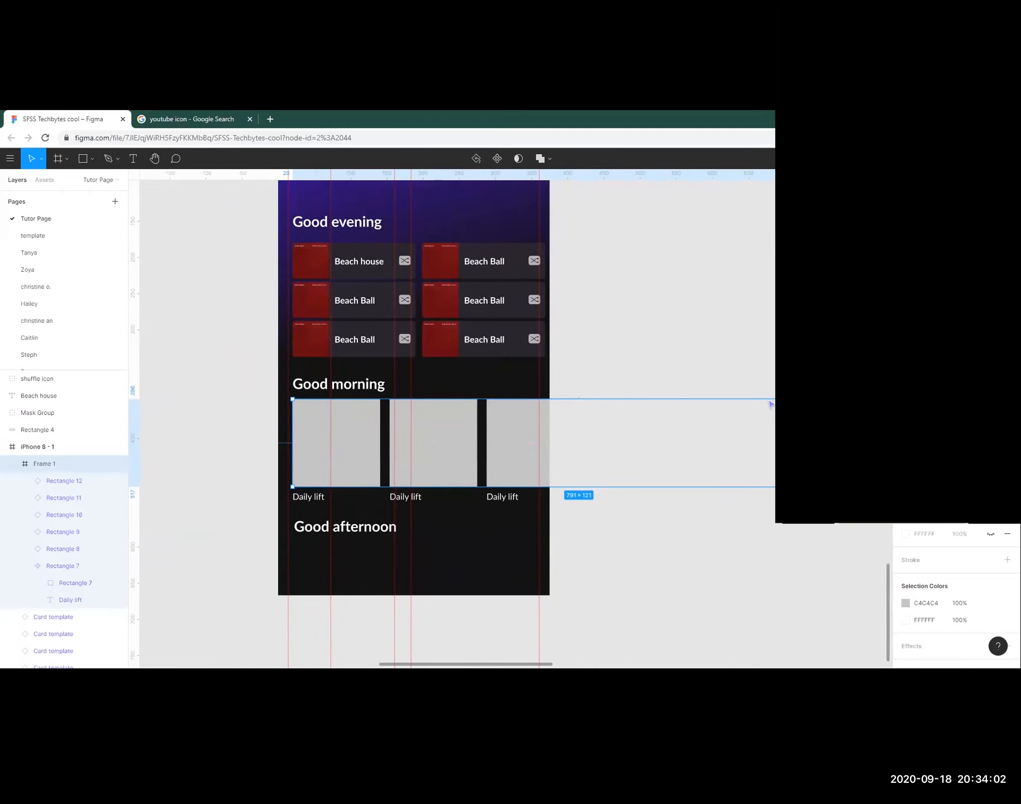
pyautogui.moveTo(864, 444); pyautogui.dragTo(550, 450)
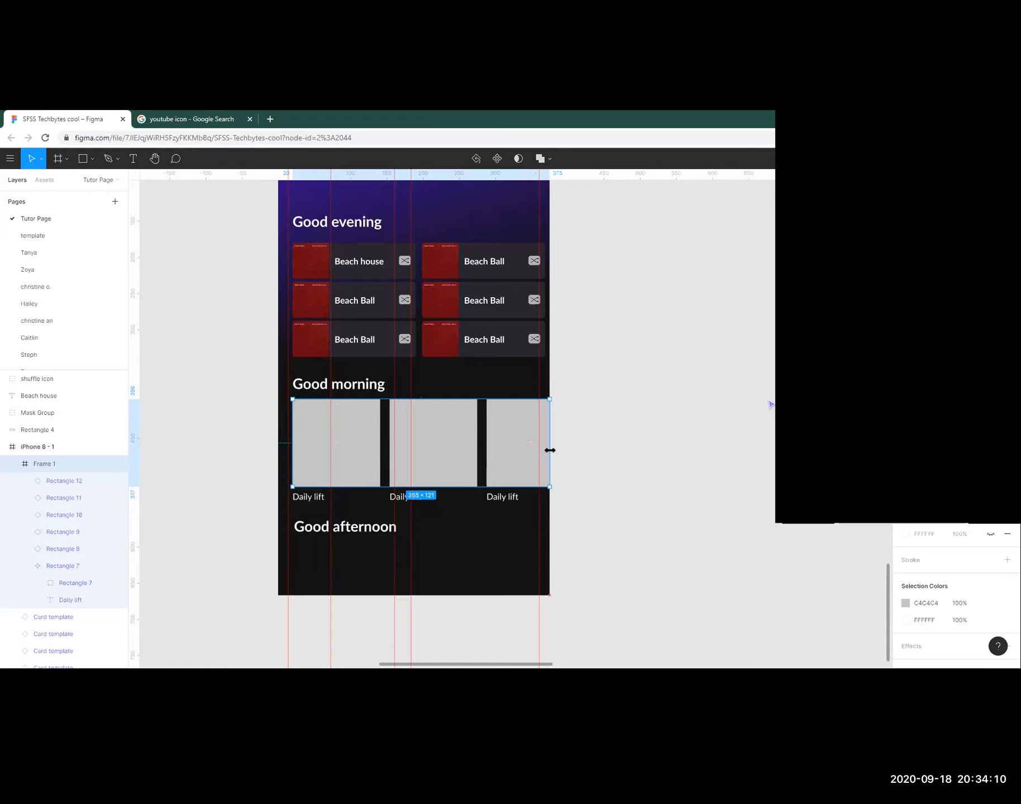
pyautogui.click(581, 453)
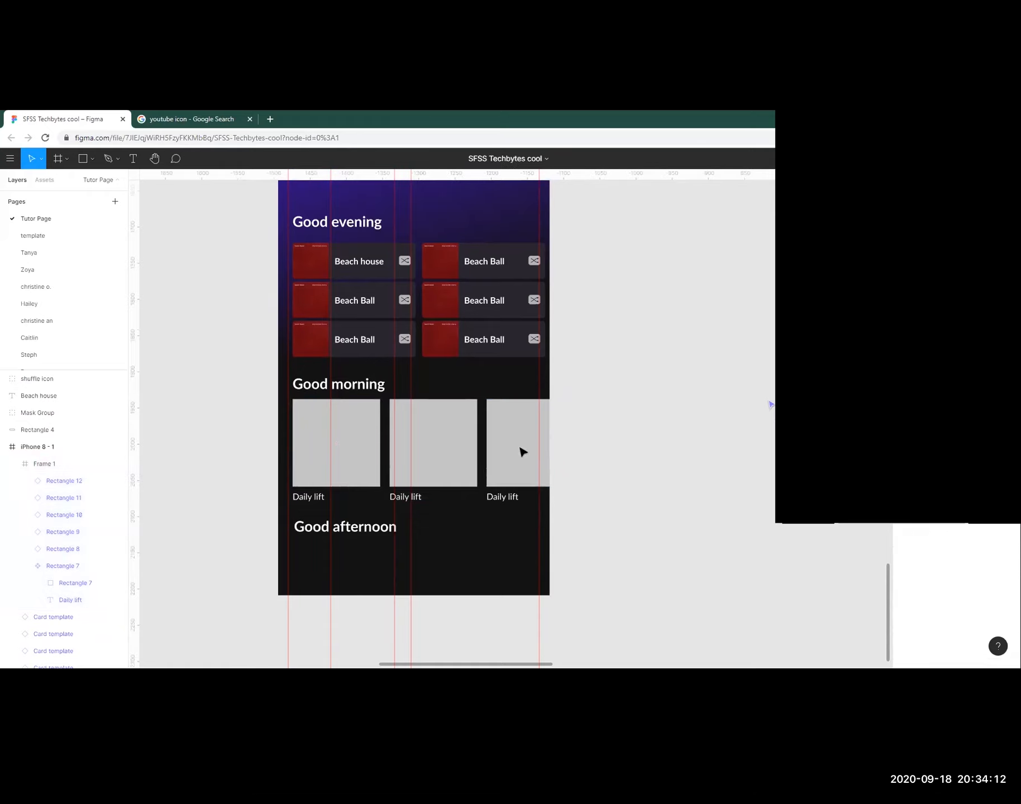
pyautogui.doubleClick(348, 452)
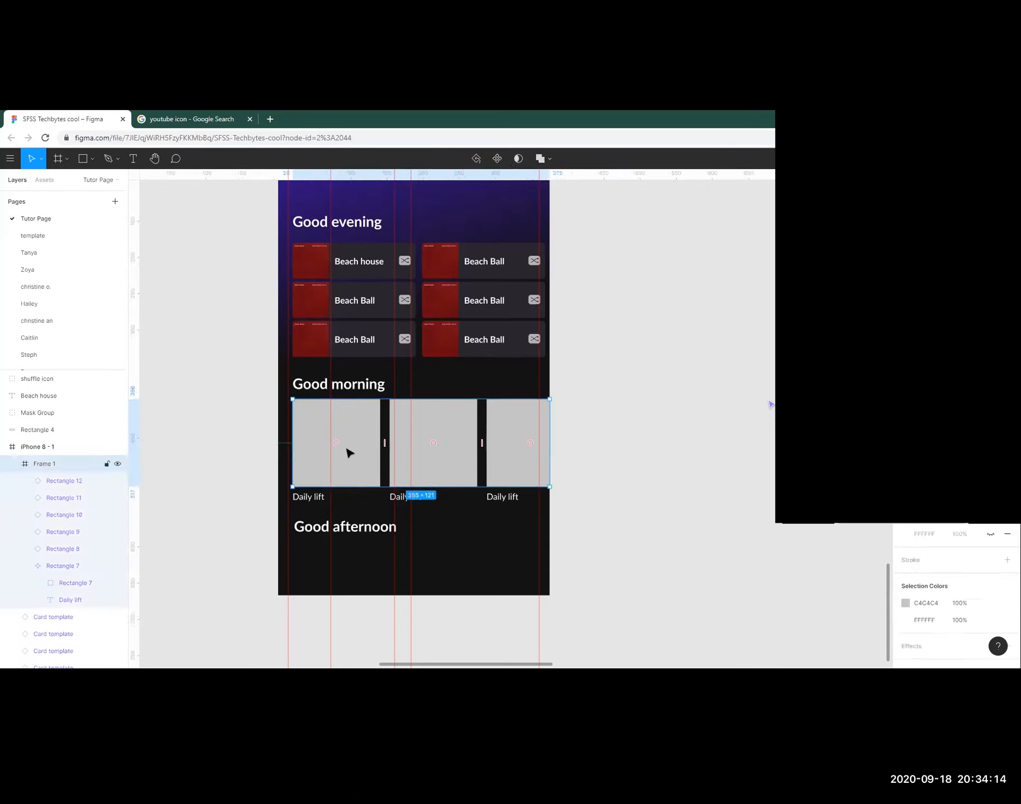
# Fill the square inside the main component of the Good morning row with the teal document color 00DCA7.
pyautogui.scroll(-3, 576, 445)
pyautogui.moveTo(695, 437); pyautogui.dragTo(563, 450)
pyautogui.scroll(5, 304, 454)
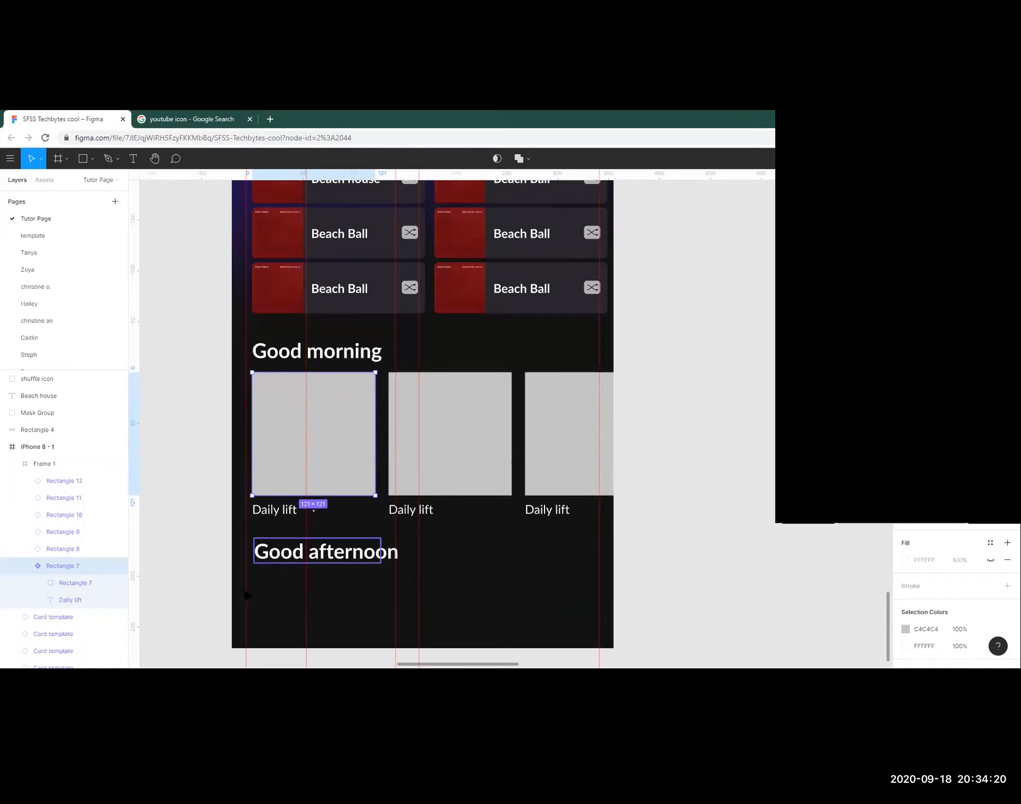
pyautogui.scroll(-2, 941, 536)
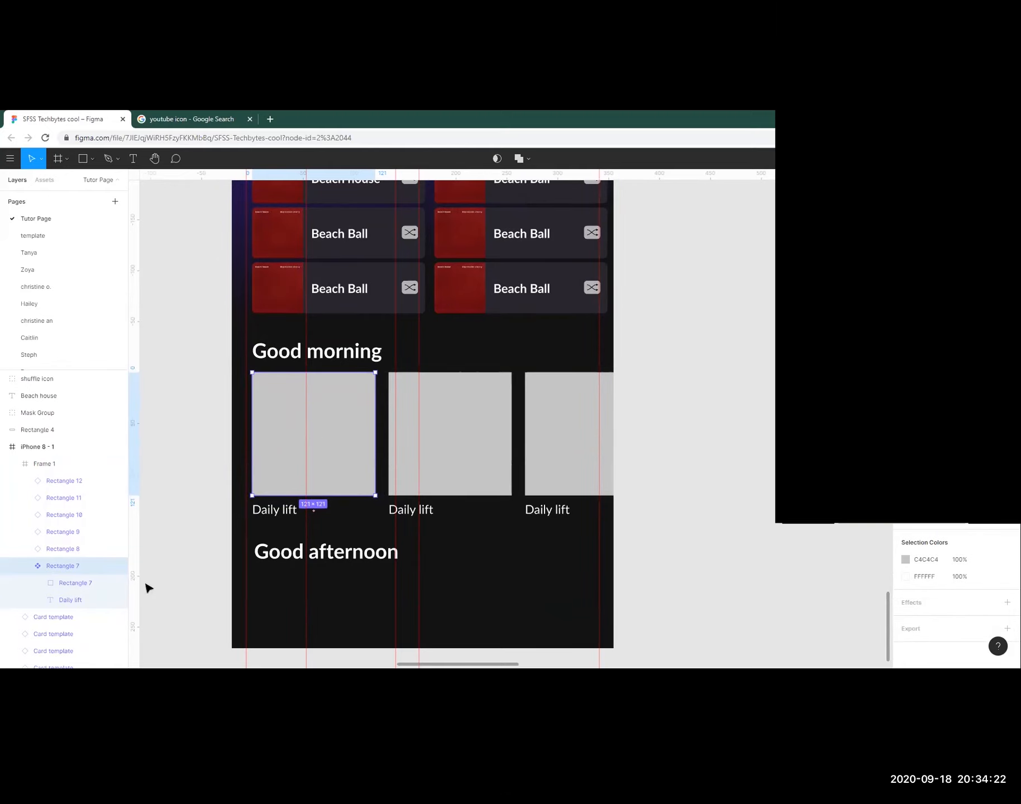
pyautogui.click(78, 584)
pyautogui.scroll(-2, 64, 583)
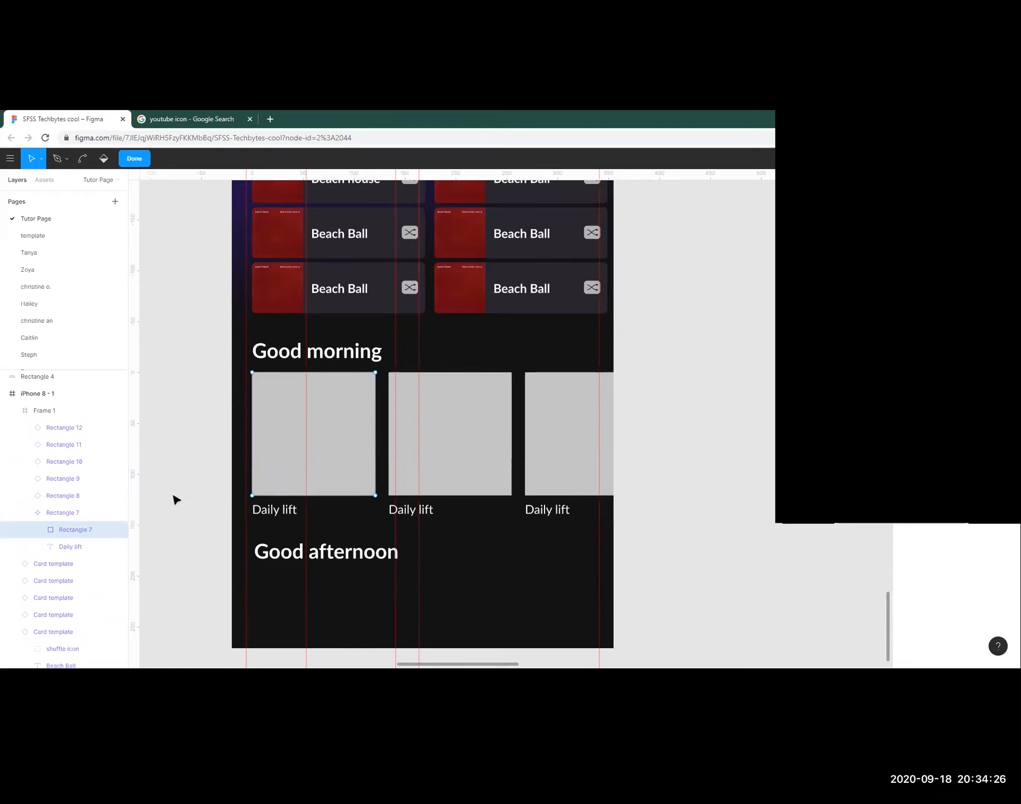
pyautogui.click(69, 544)
pyautogui.click(72, 529)
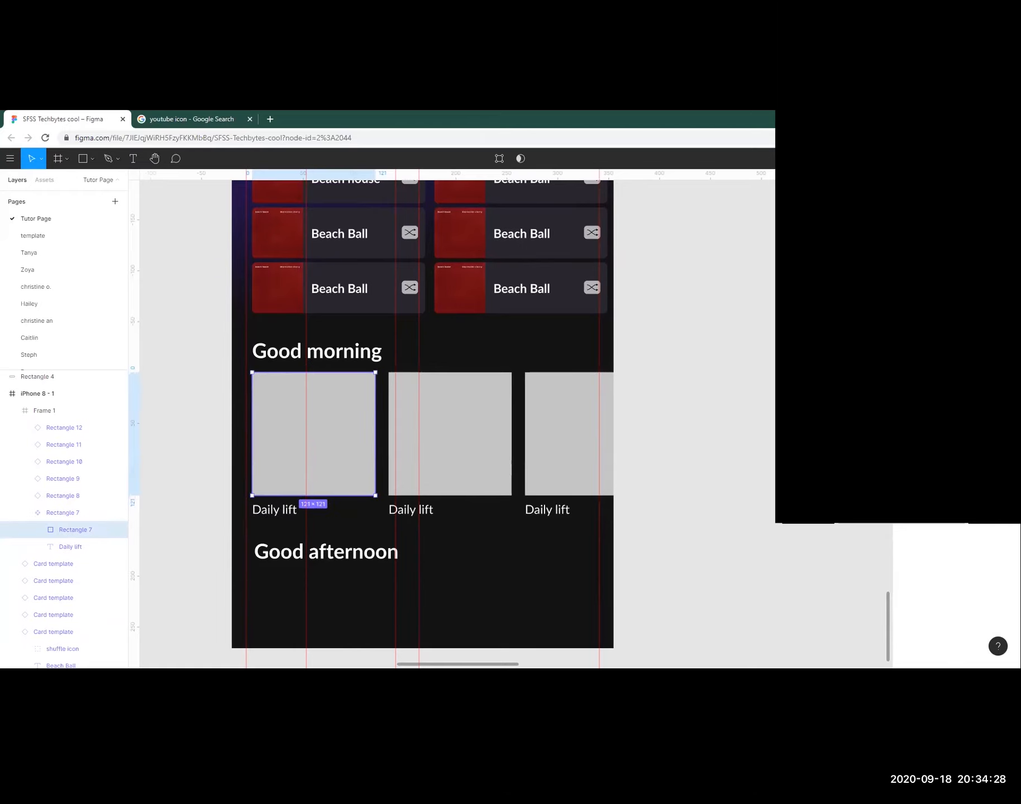
pyautogui.click(907, 408)
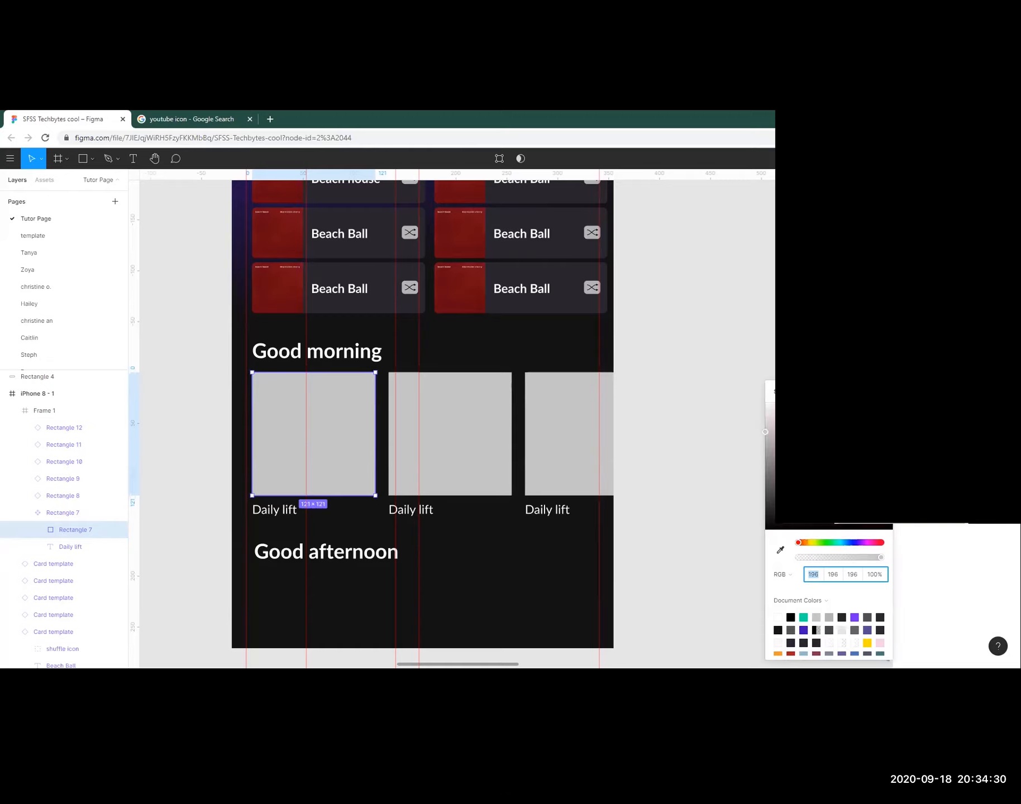
pyautogui.moveTo(765, 432); pyautogui.dragTo(867, 468)
pyautogui.click(804, 616)
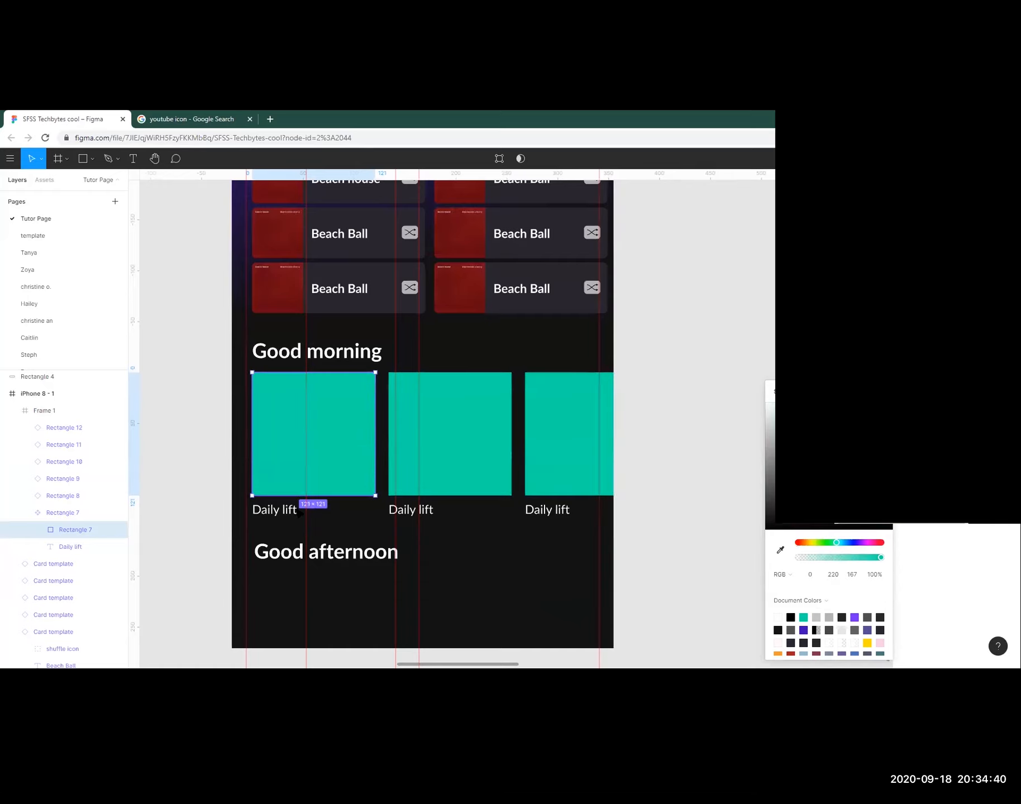
pyautogui.click(762, 412)
pyautogui.click(762, 413)
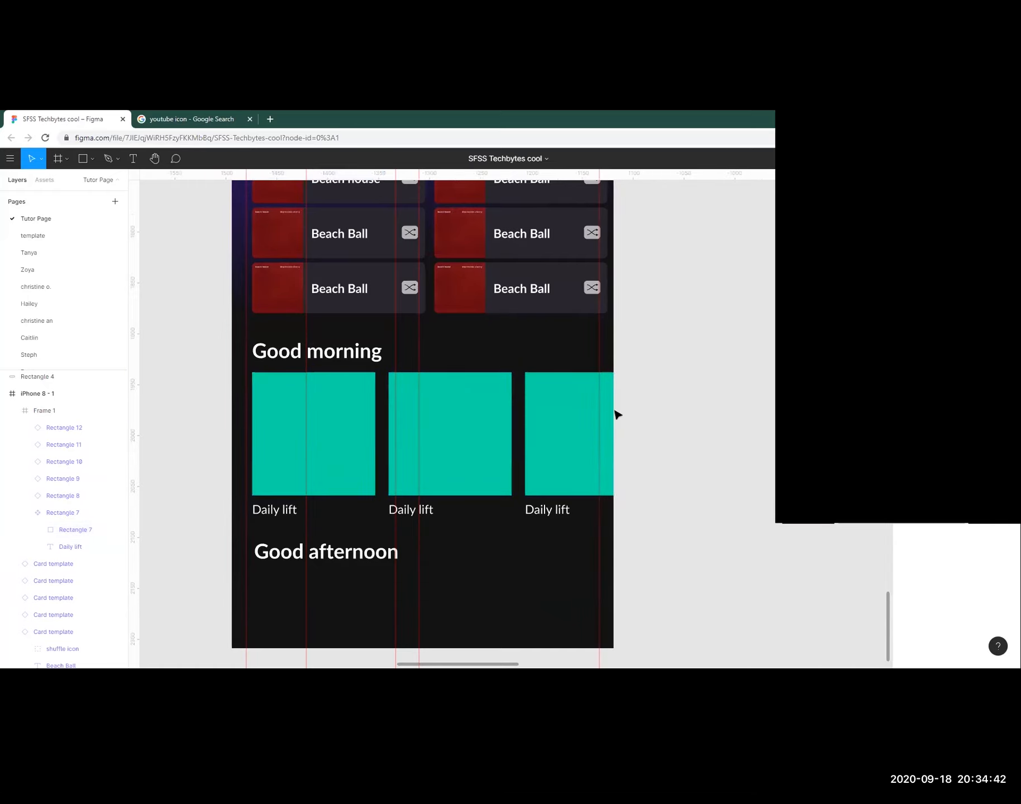
# Select the frame of captioned squares and collapse the layers of its main component, Rectangle 7.
pyautogui.click(292, 519)
pyautogui.scroll(-3, 312, 457)
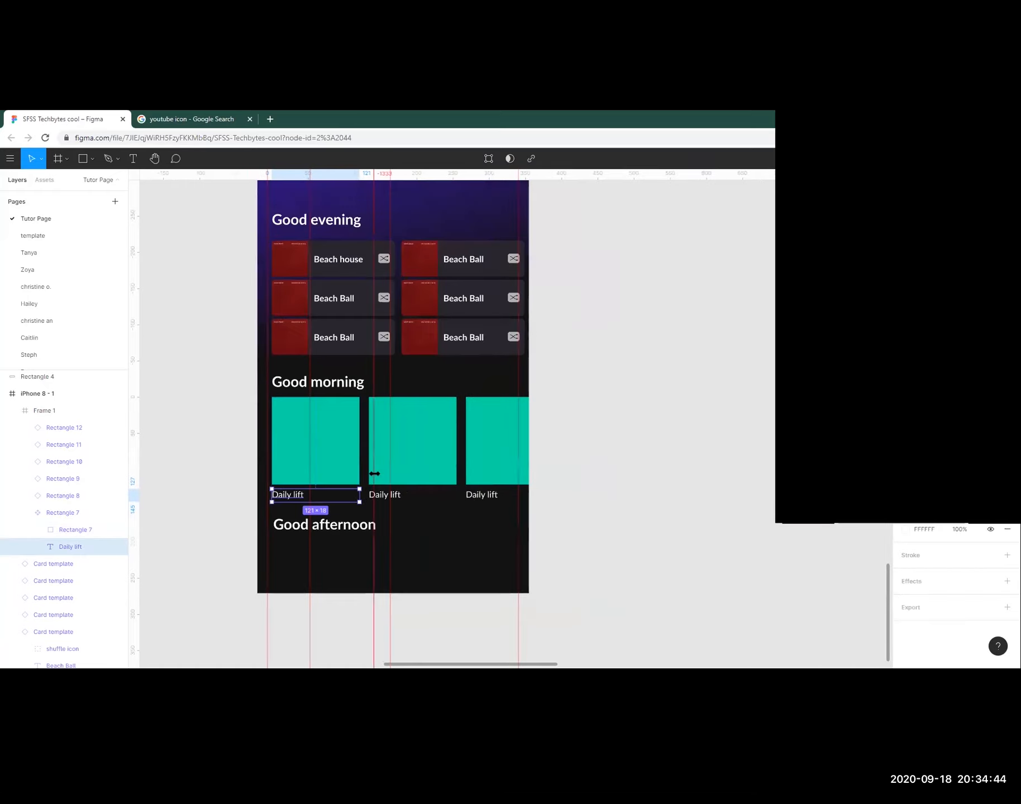
pyautogui.click(672, 465)
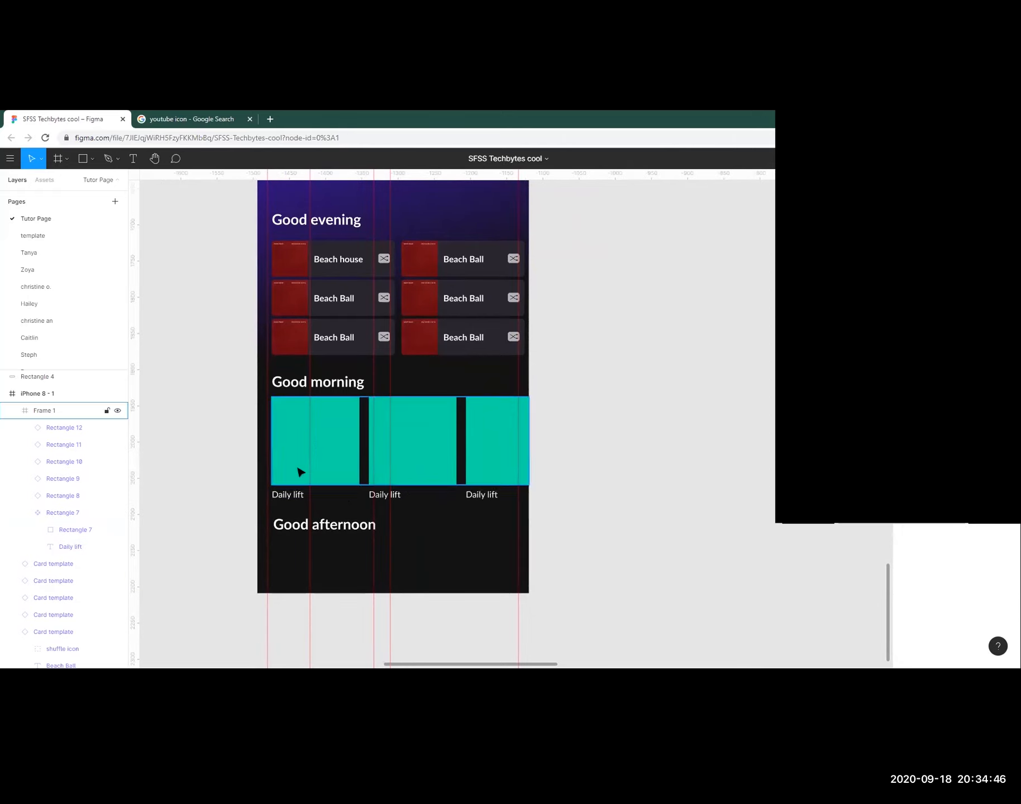
pyautogui.click(337, 475)
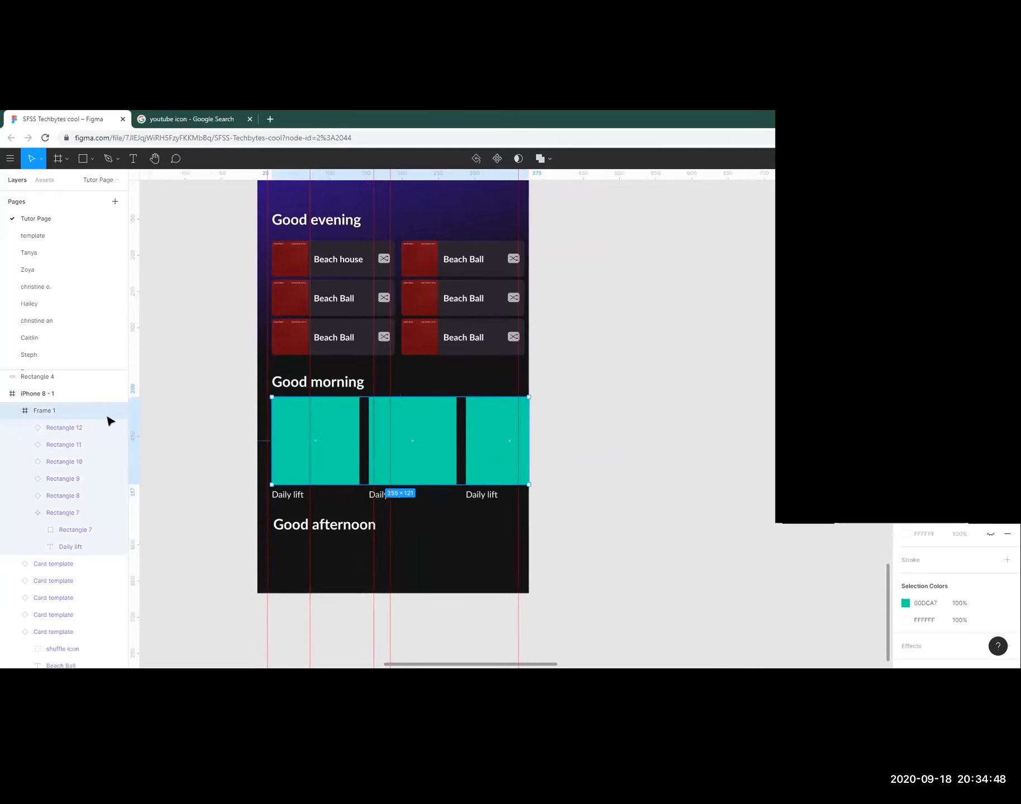
pyautogui.click(12, 411)
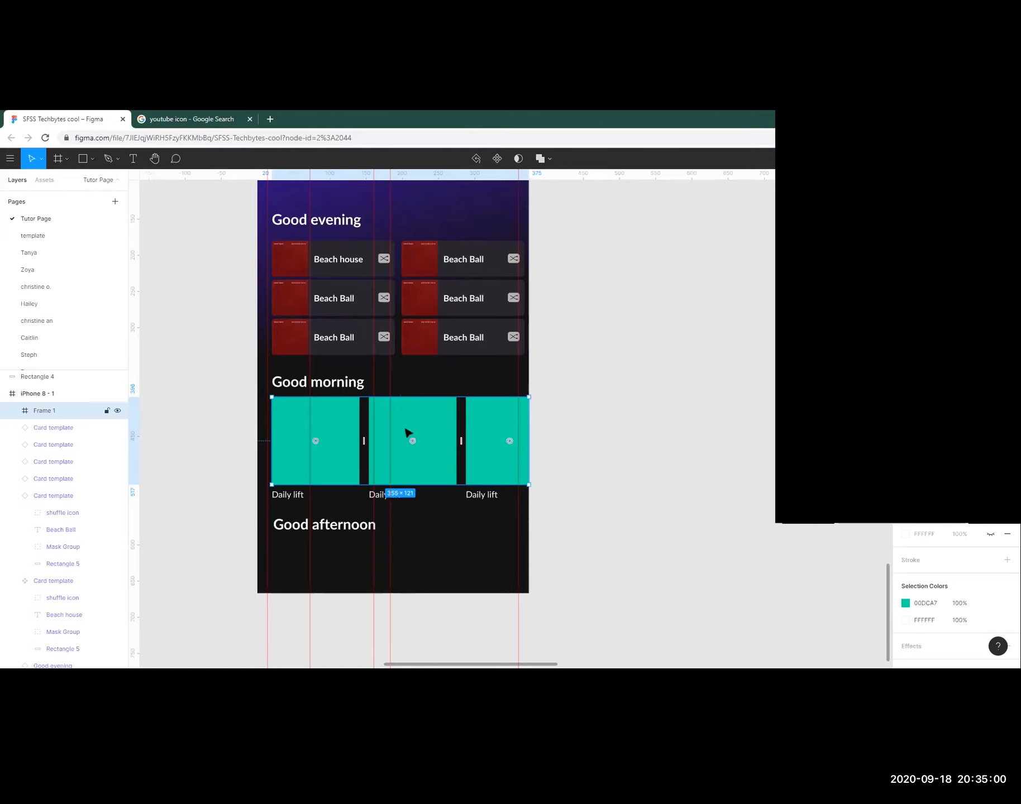
pyautogui.click(11, 411)
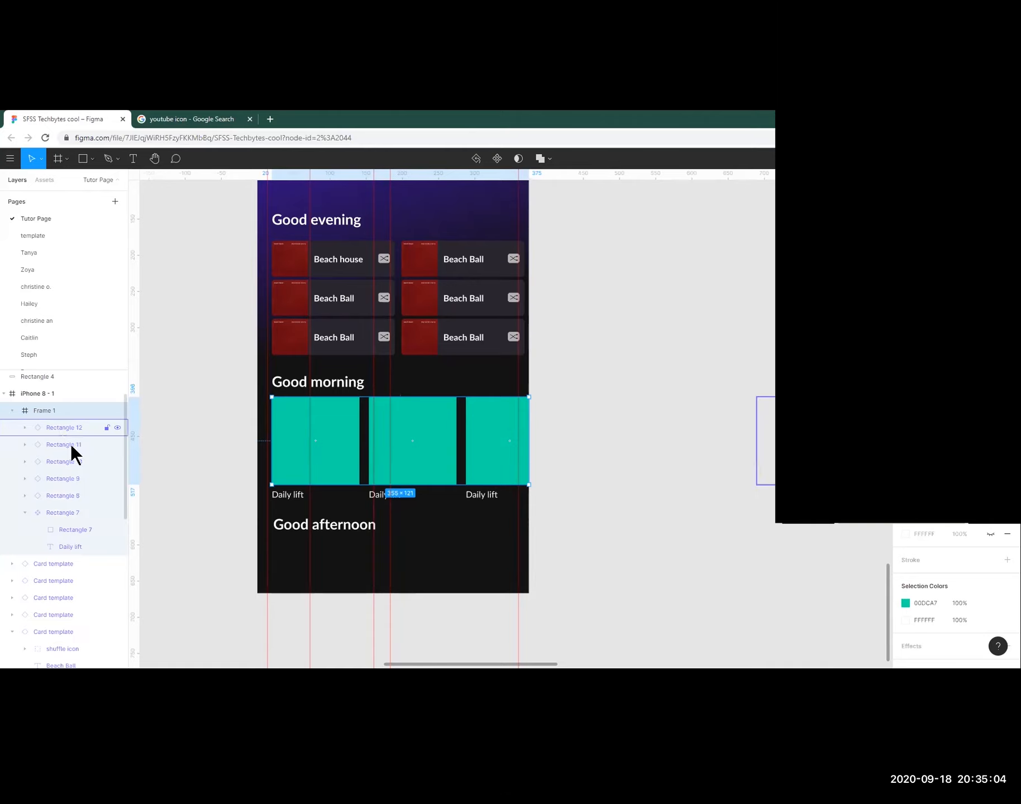
pyautogui.click(26, 512)
pyautogui.click(621, 441)
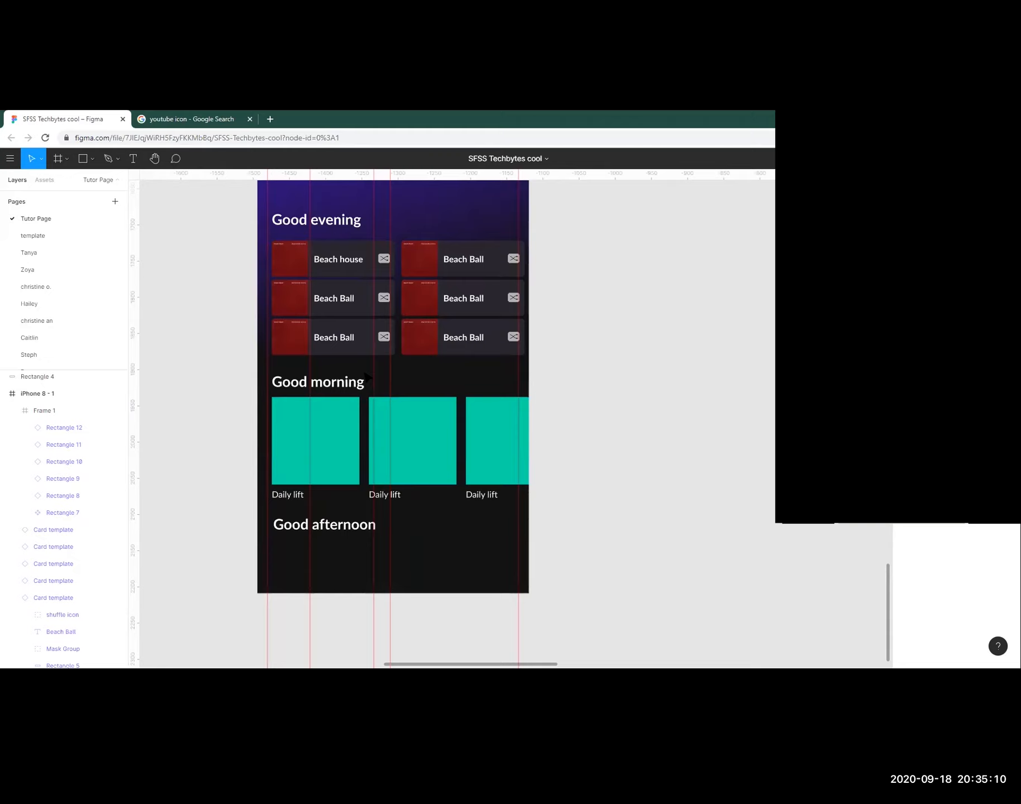
# Preview the phone screen as a prototype and test the horizontal scrolling of the Good morning squares.
pyautogui.click(54, 395)
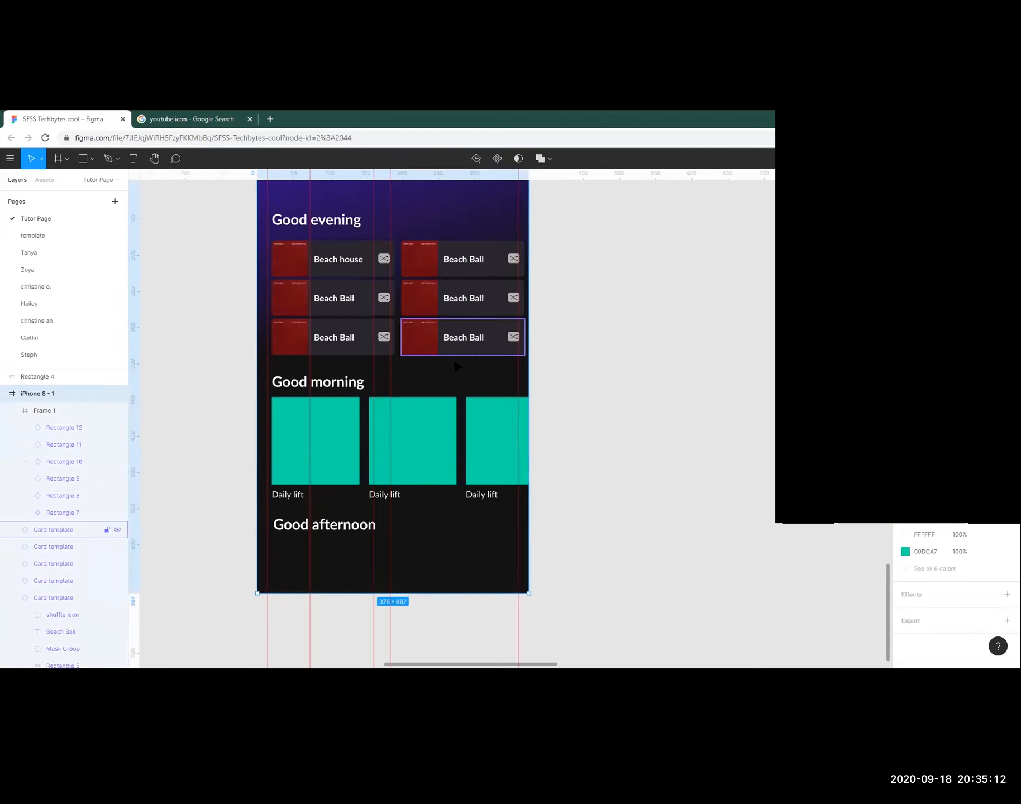
pyautogui.click(481, 441)
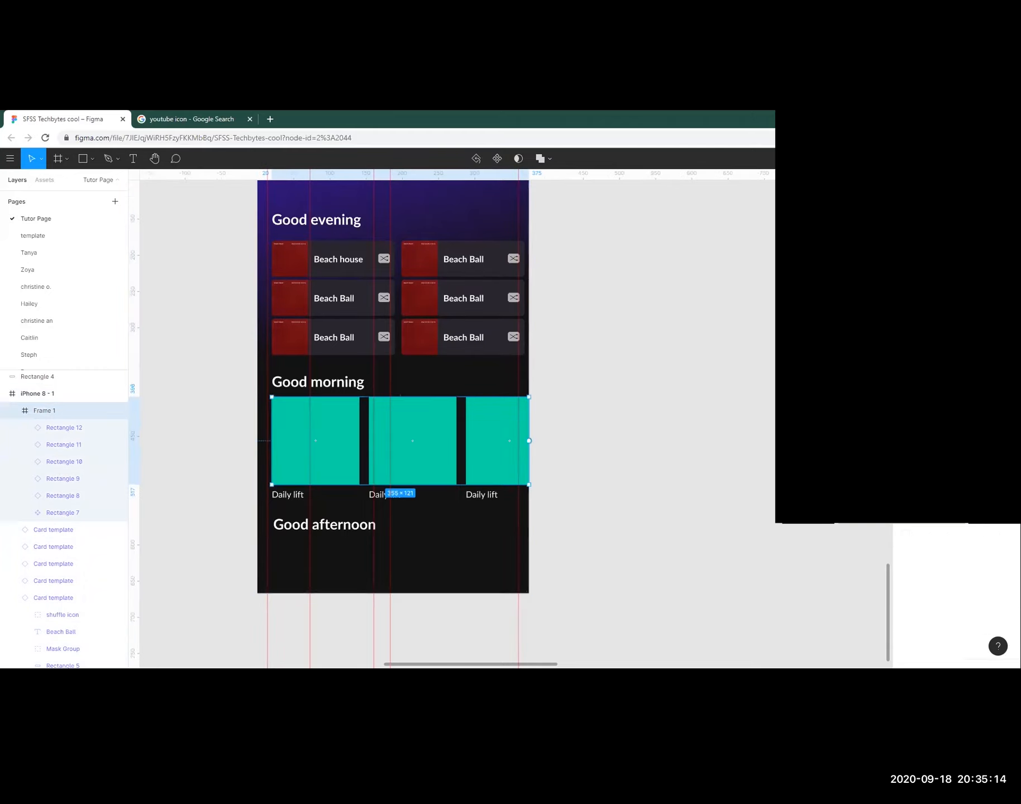
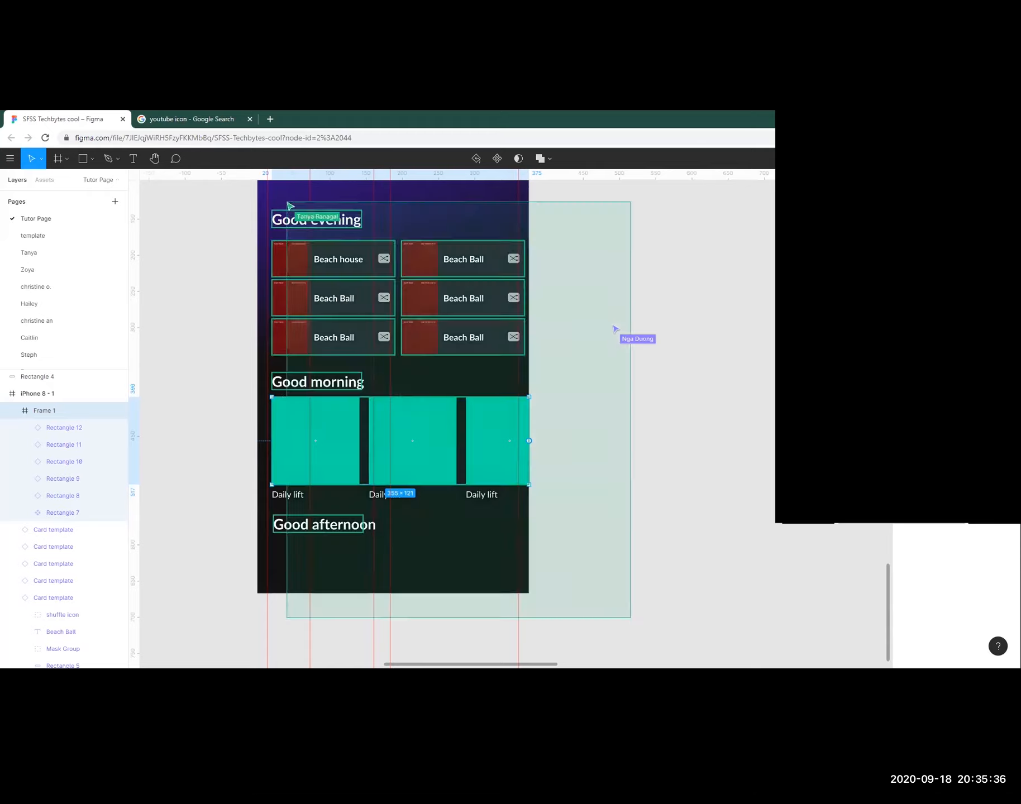
pyautogui.click(973, 159)
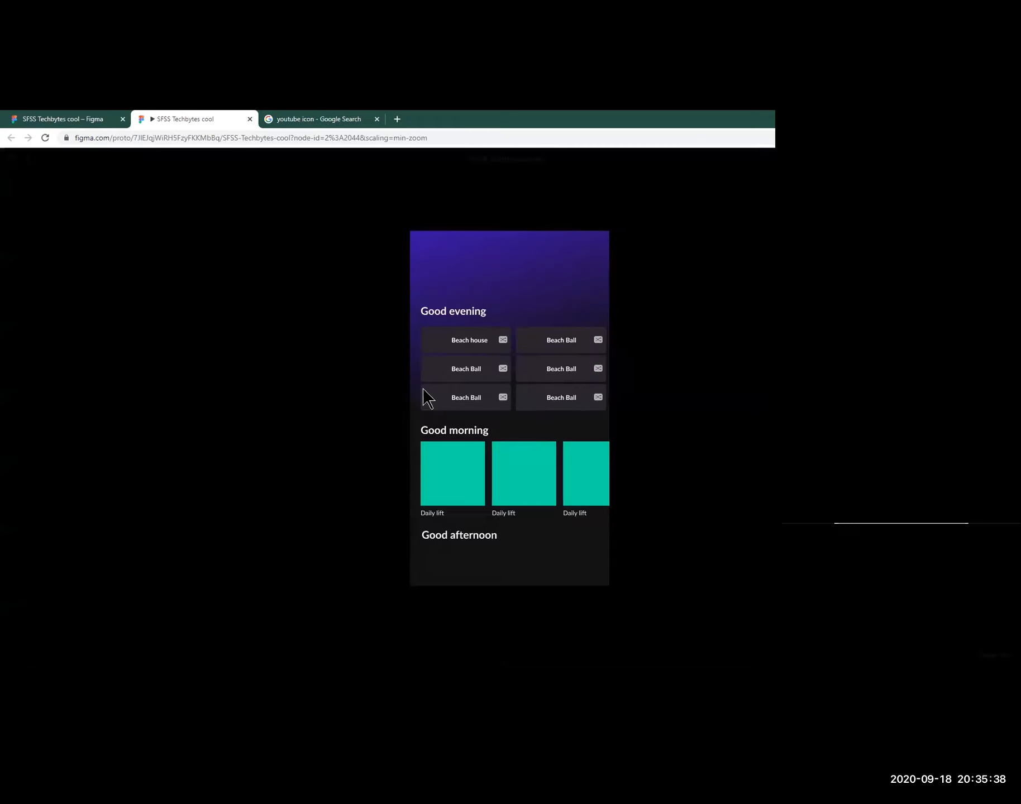
pyautogui.moveTo(541, 469); pyautogui.dragTo(673, 460)
pyautogui.moveTo(568, 485); pyautogui.dragTo(743, 474)
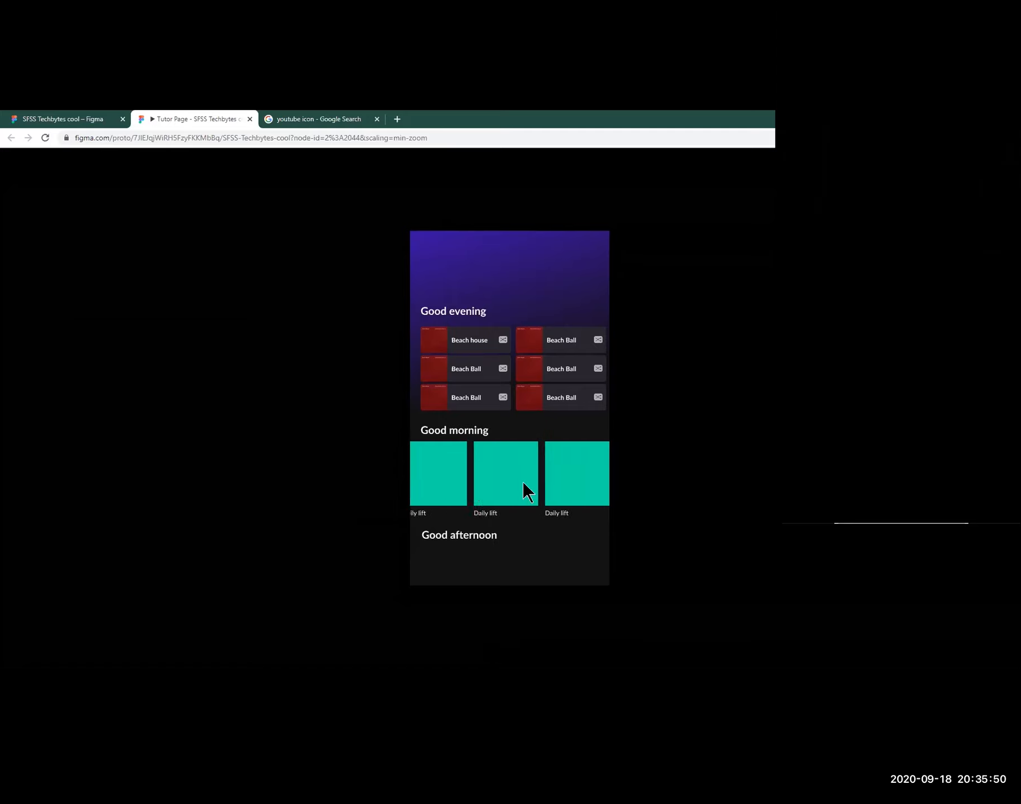
pyautogui.click(48, 138)
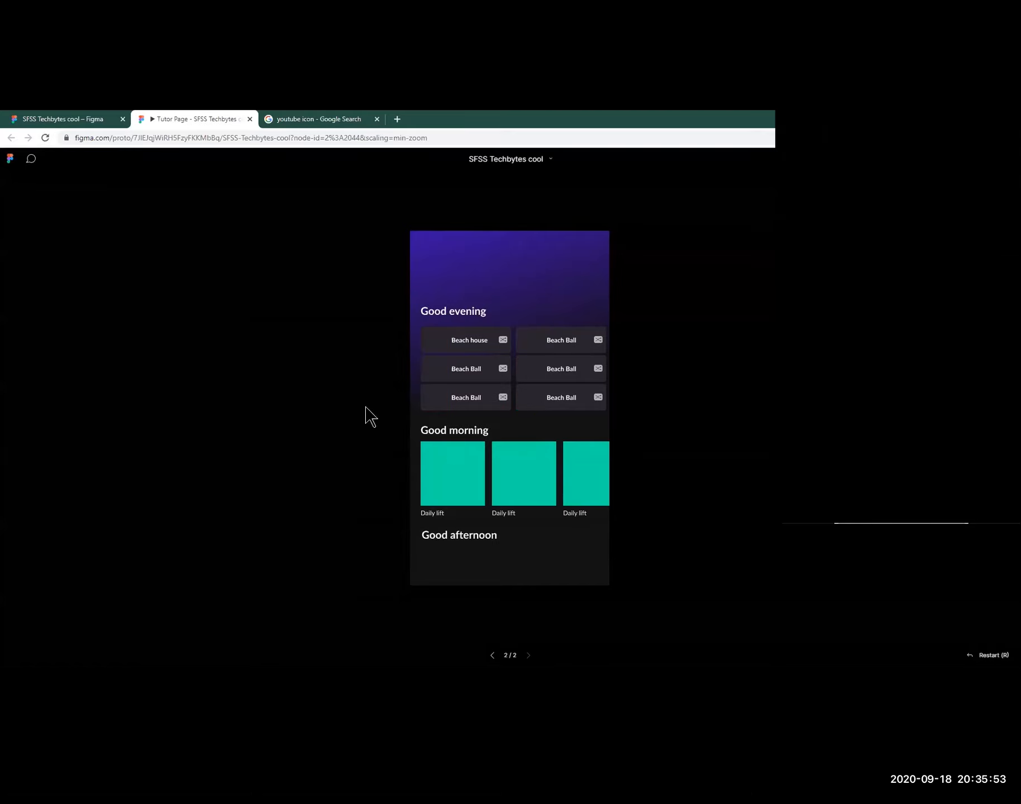
pyautogui.moveTo(539, 472); pyautogui.dragTo(454, 477)
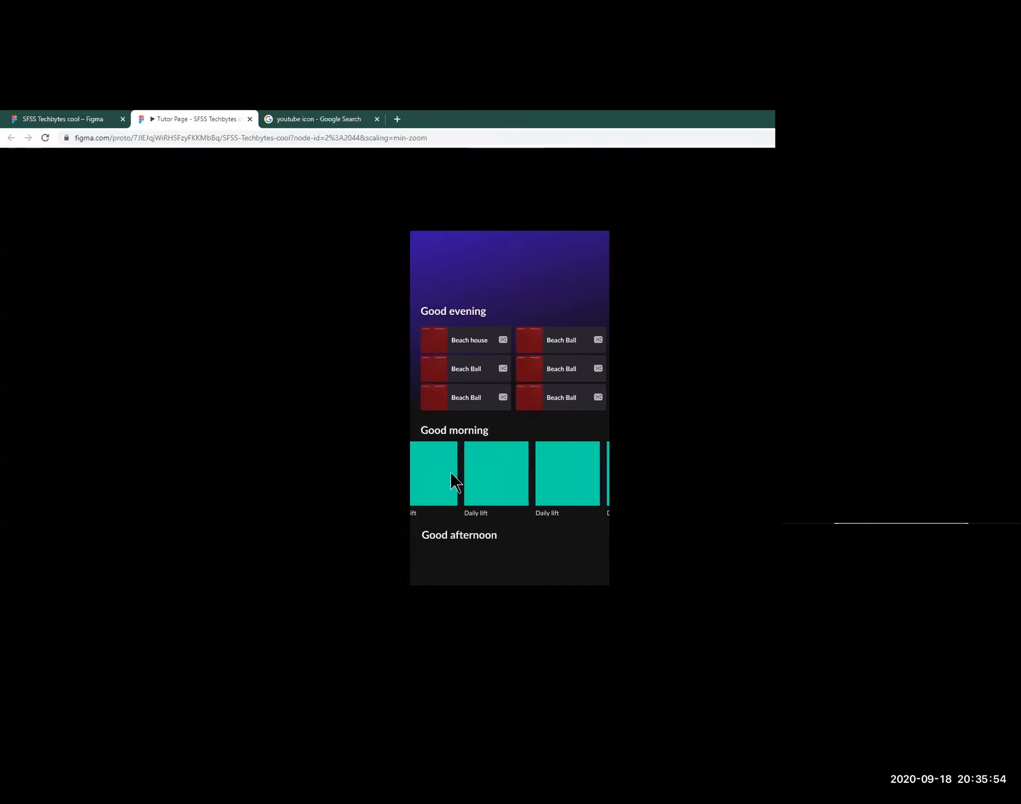
pyautogui.click(85, 116)
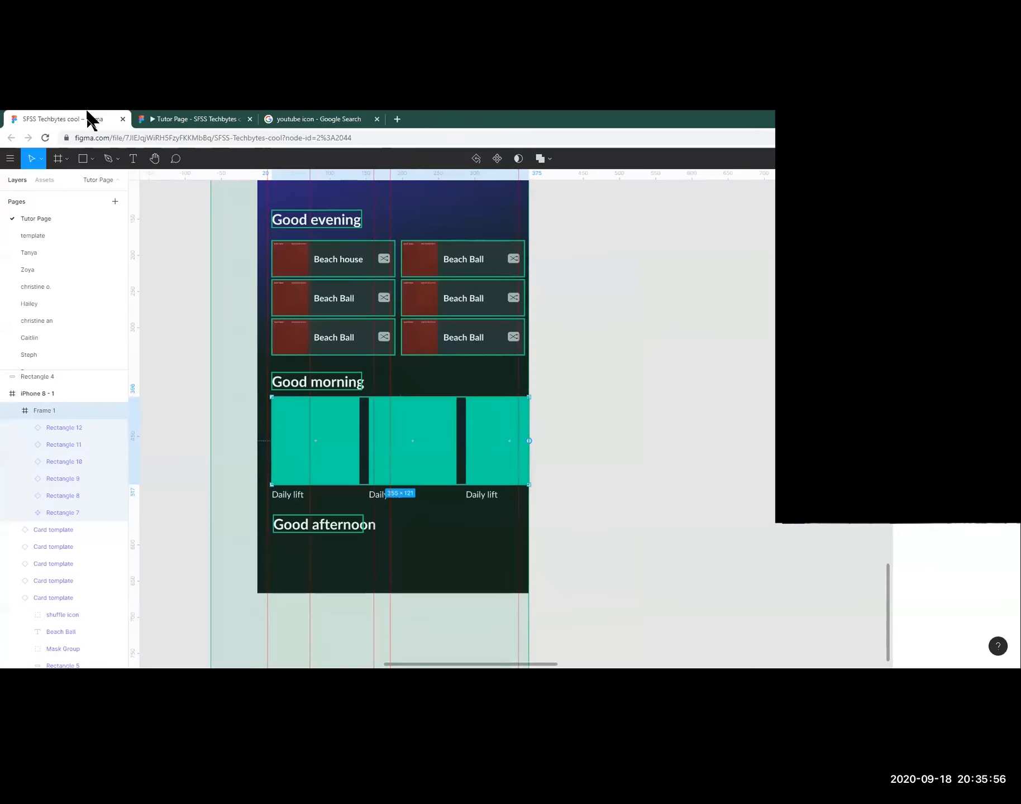
# Set the prototype's background color to light blue, RGB 157, 220, 255.
pyautogui.click(658, 387)
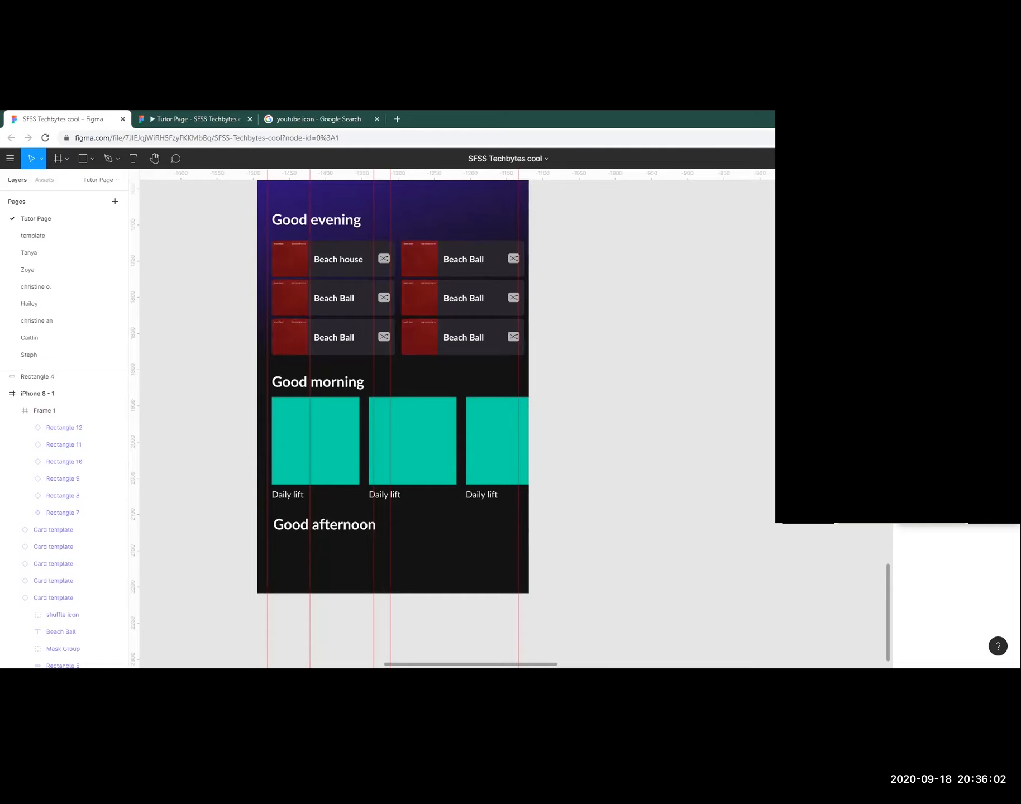
pyautogui.keyDown('ctrl'); pyautogui.scroll(-8, 703, 363); pyautogui.keyUp('ctrl')
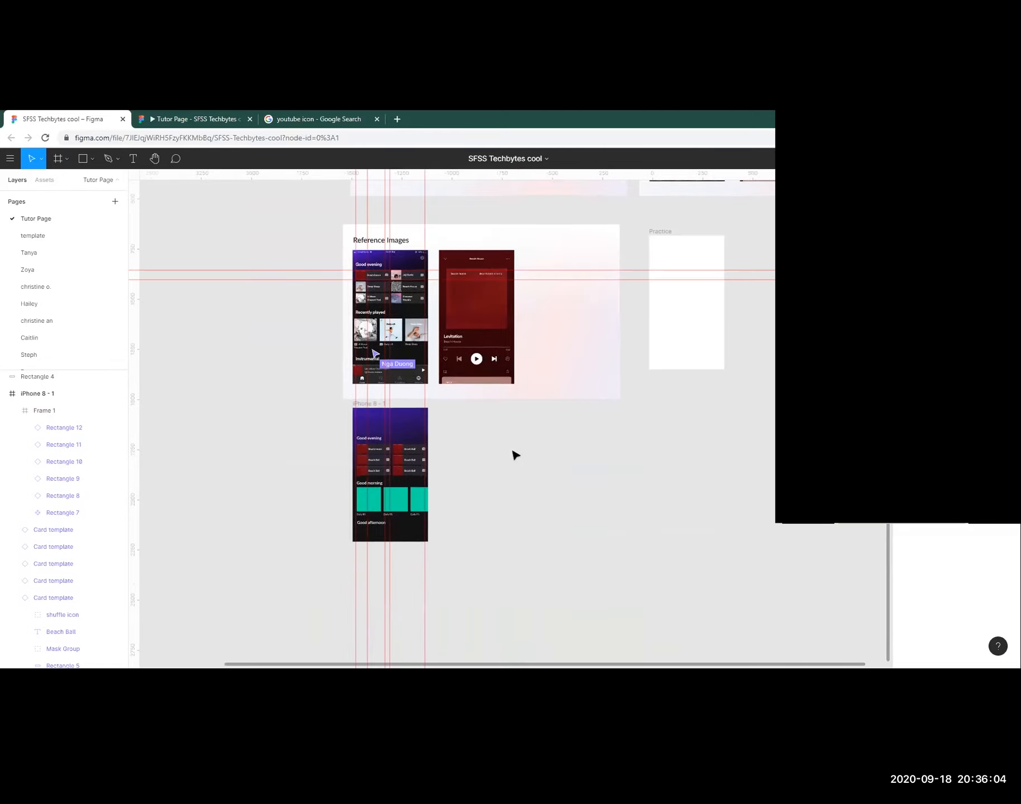
pyautogui.keyDown('ctrl'); pyautogui.scroll(-2, 519, 458); pyautogui.keyUp('ctrl')
pyautogui.keyDown('ctrl'); pyautogui.scroll(6, 536, 495); pyautogui.keyUp('ctrl')
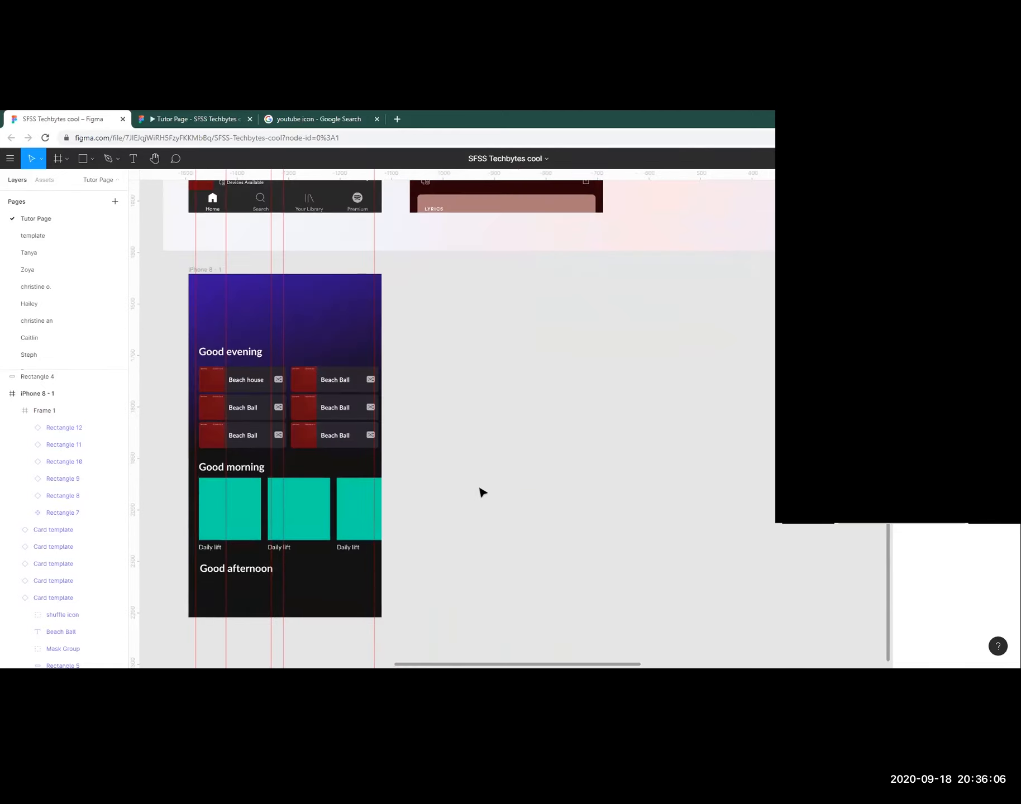
pyautogui.moveTo(456, 417); pyautogui.dragTo(571, 365)
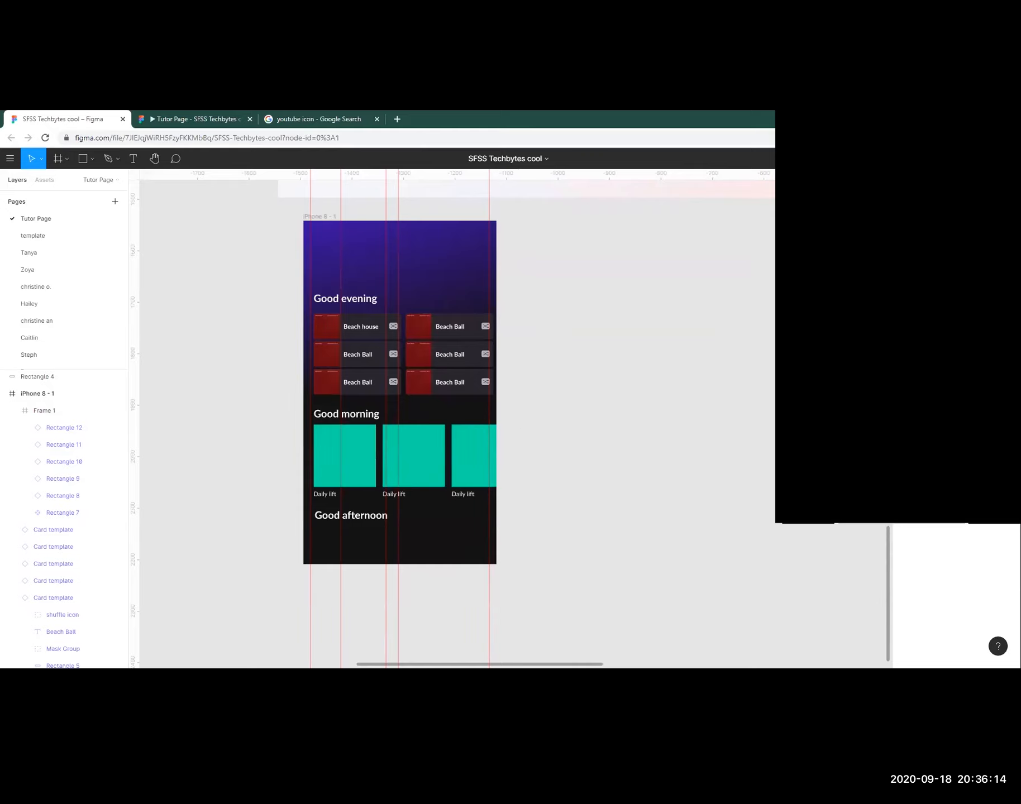
pyautogui.click(906, 384)
pyautogui.click(844, 535)
pyautogui.moveTo(836, 464); pyautogui.dragTo(819, 396)
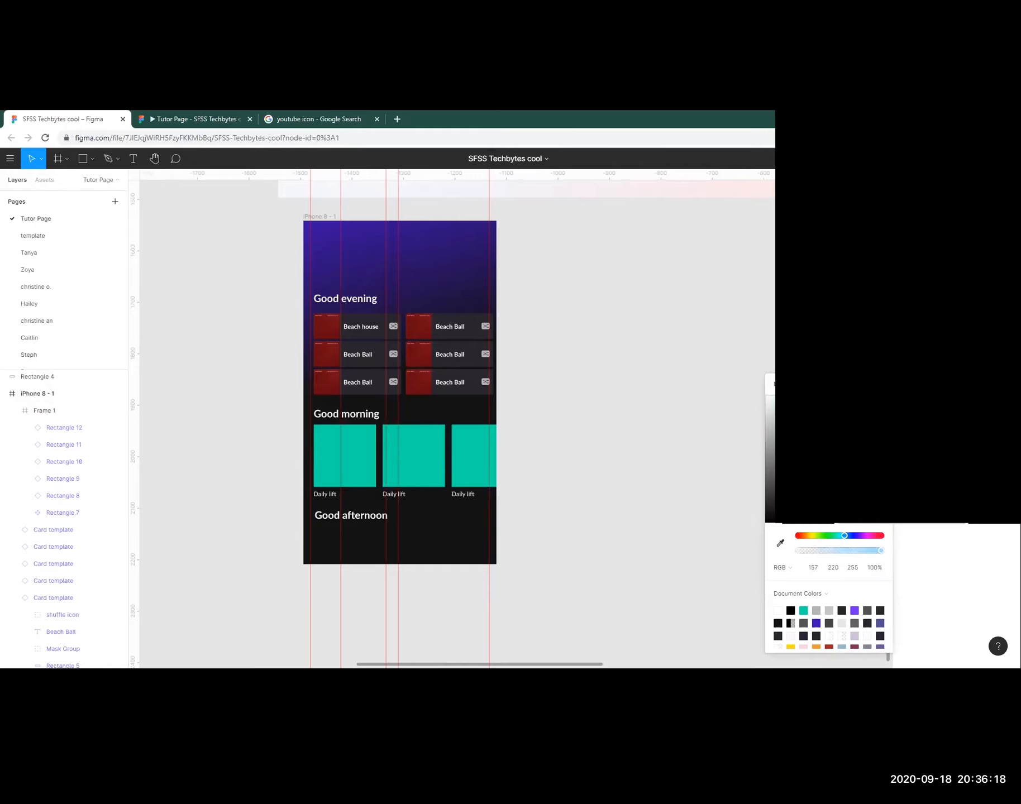
pyautogui.click(883, 384)
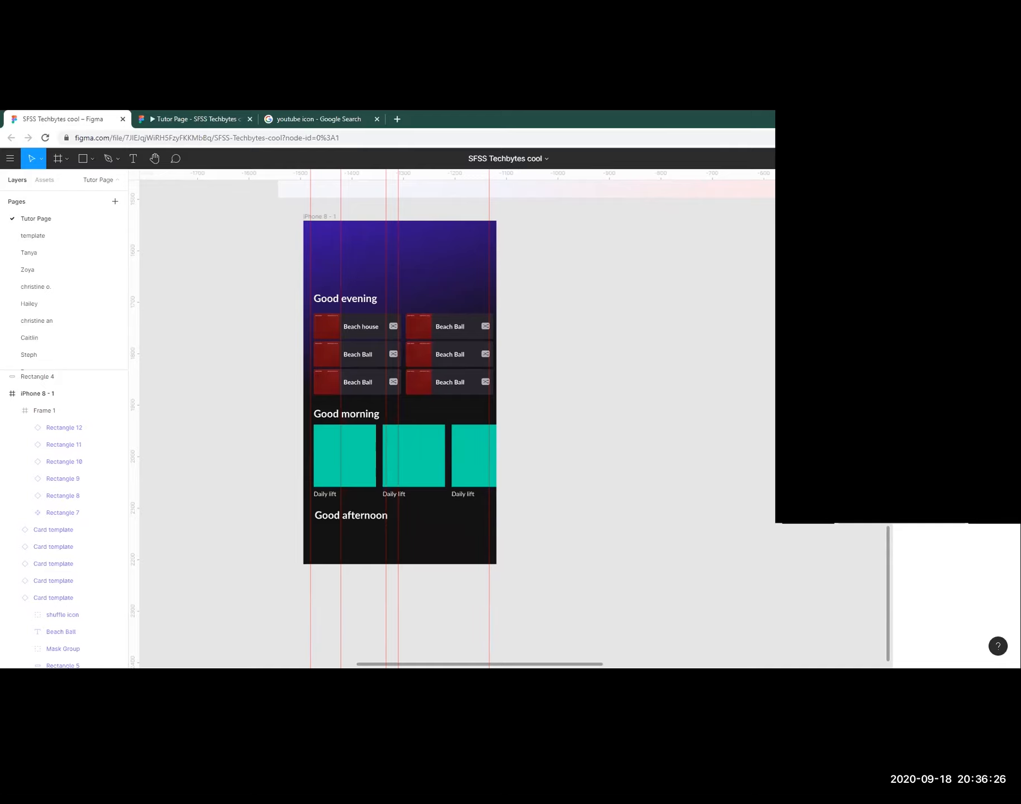
# Preview the prototype again, switch between its two screens, and test scrolling the Good morning row inside the phone mockup.
pyautogui.click(975, 159)
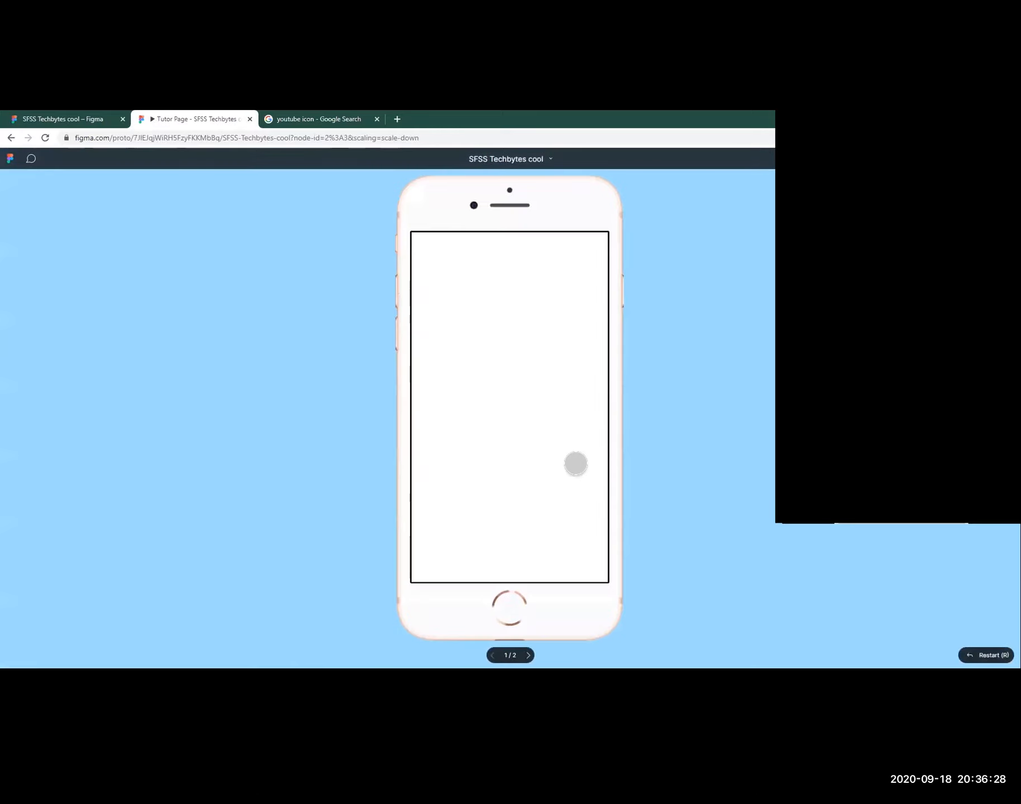
pyautogui.click(528, 656)
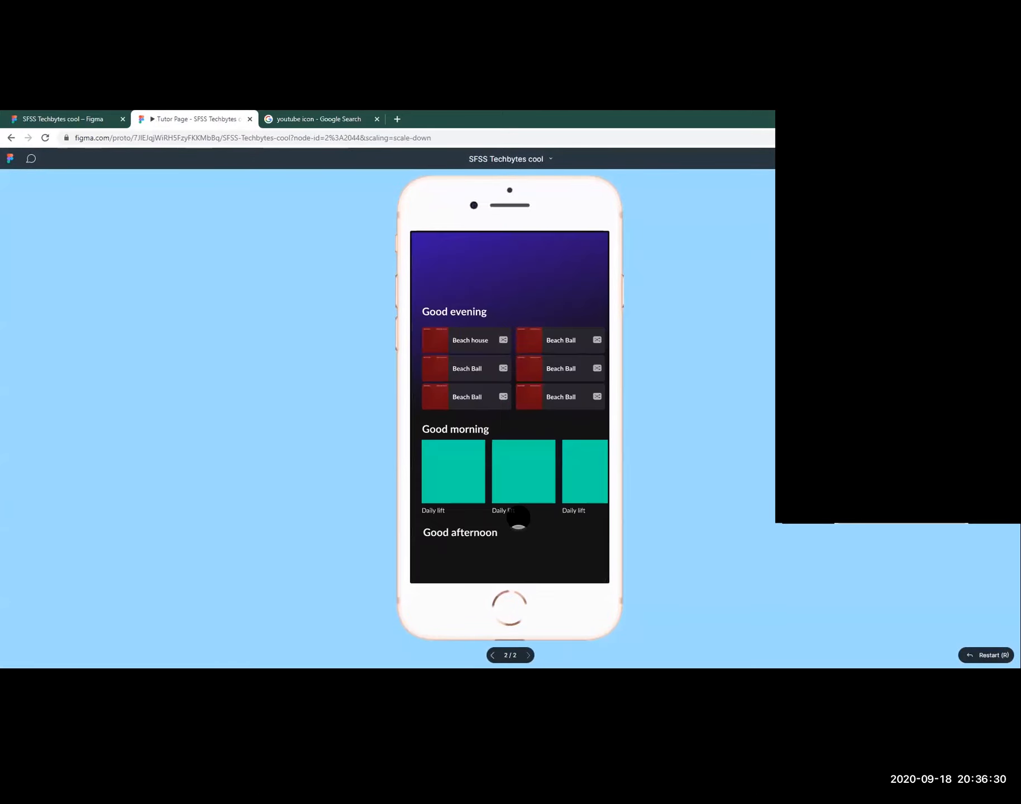
pyautogui.click(493, 656)
pyautogui.click(528, 656)
pyautogui.click(495, 657)
pyautogui.click(526, 657)
pyautogui.click(494, 657)
pyautogui.click(526, 657)
pyautogui.moveTo(546, 481); pyautogui.dragTo(483, 474)
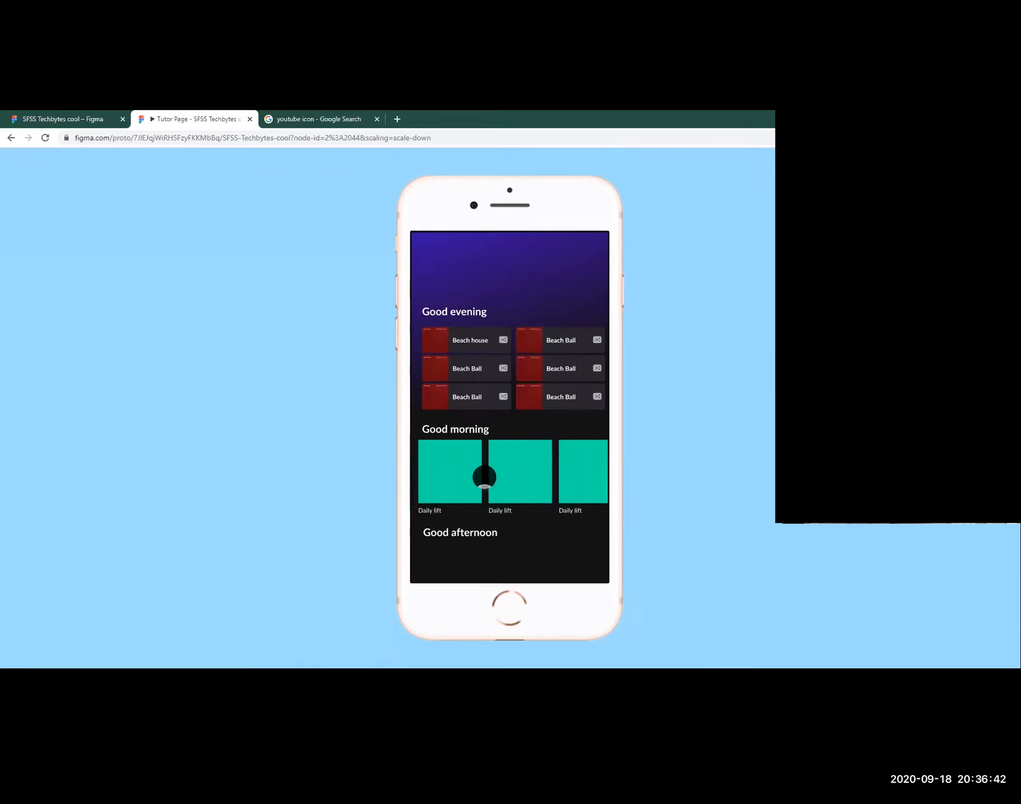
pyautogui.click(38, 119)
# Compare the player bar and bottom navigation of the home screen reference image with the lower part of the iPhone 8 - 1 frame.
pyautogui.scroll(-3, 558, 492)
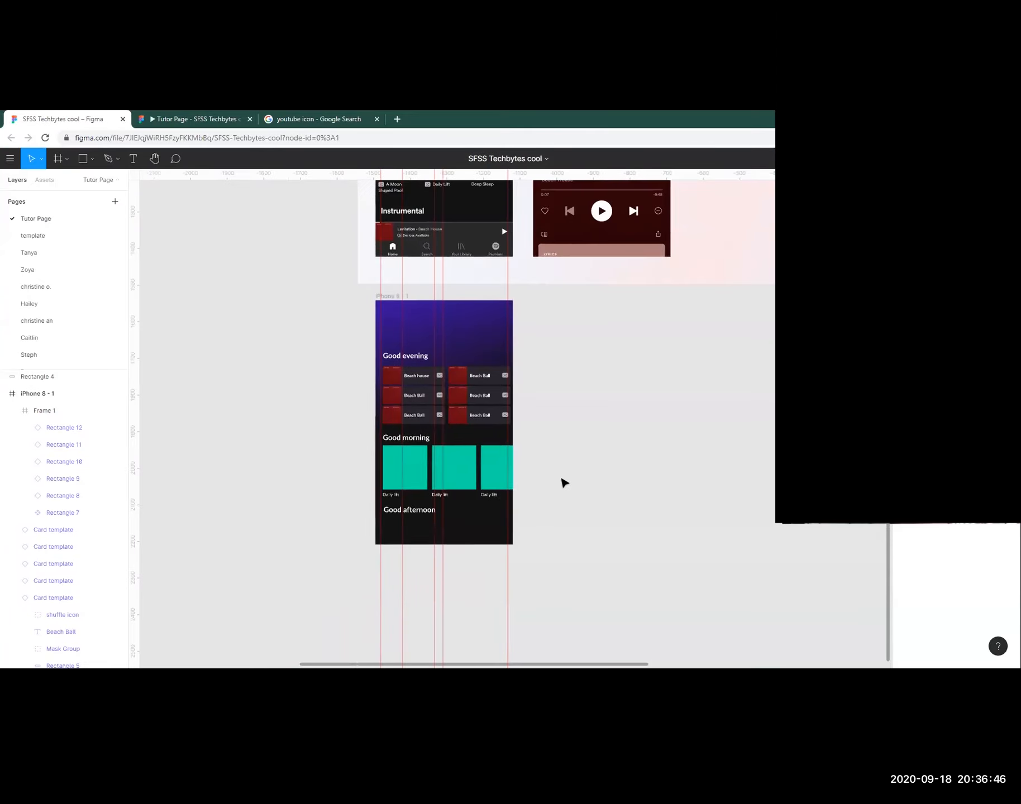
pyautogui.scroll(2, 525, 481)
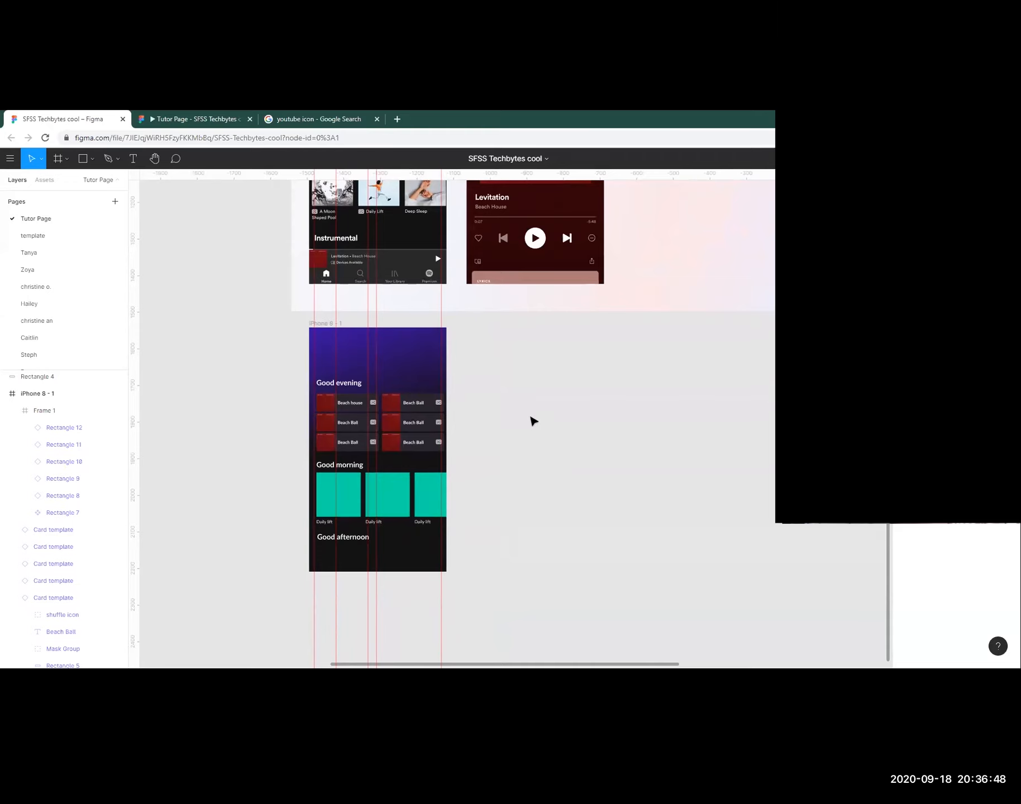
pyautogui.scroll(2, 503, 441)
pyautogui.hscroll(2, 503, 441)
pyautogui.scroll(-1, 461, 444)
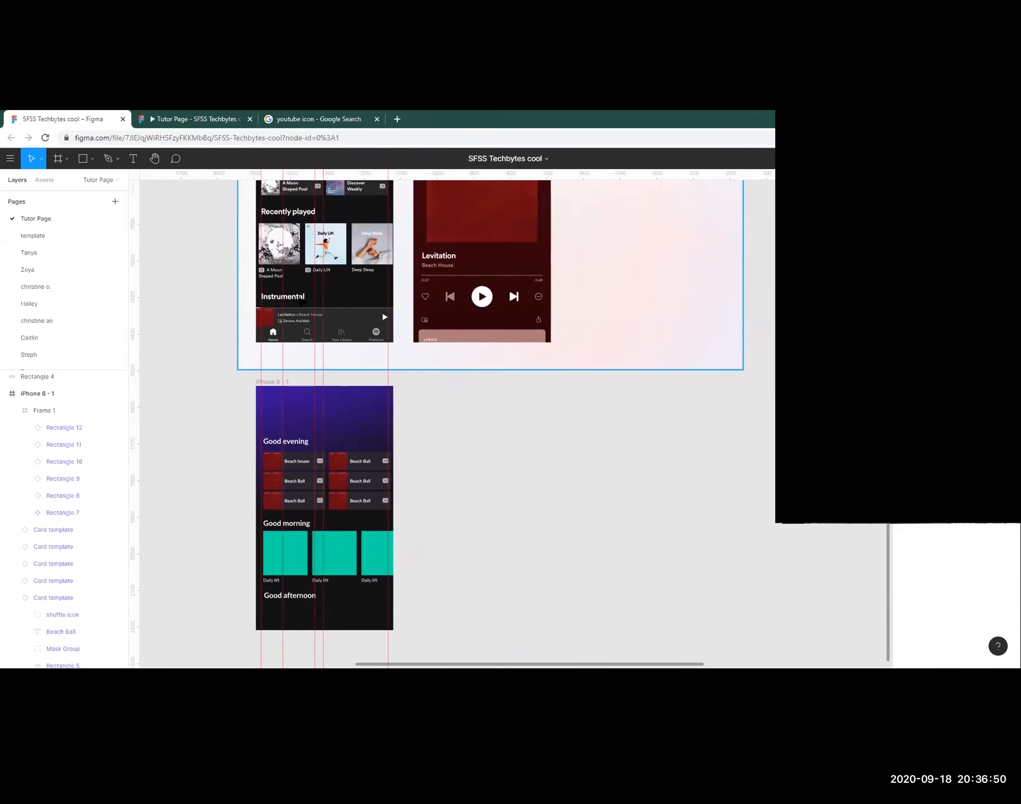
pyautogui.click(340, 321)
pyautogui.scroll(3, 306, 321)
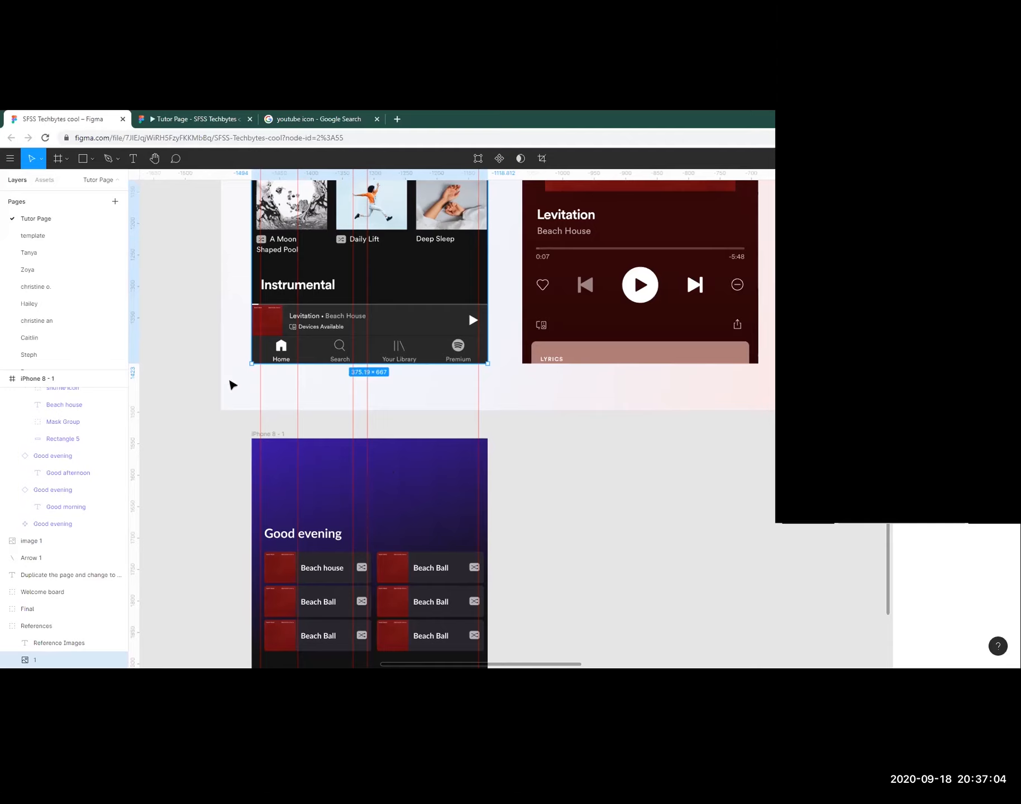
pyautogui.scroll(-5, 453, 424)
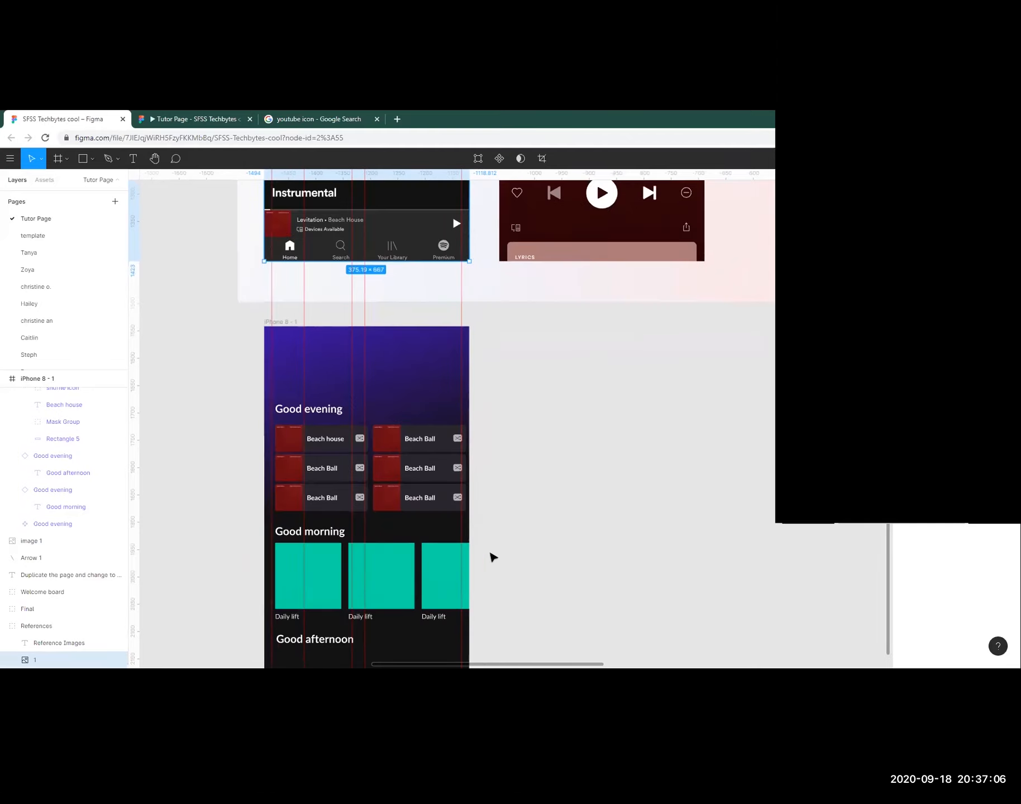
# Look briefly at a participant's page and return to the iPhone 8 - 1 frame on the Tutor Page.
pyautogui.click(51, 264)
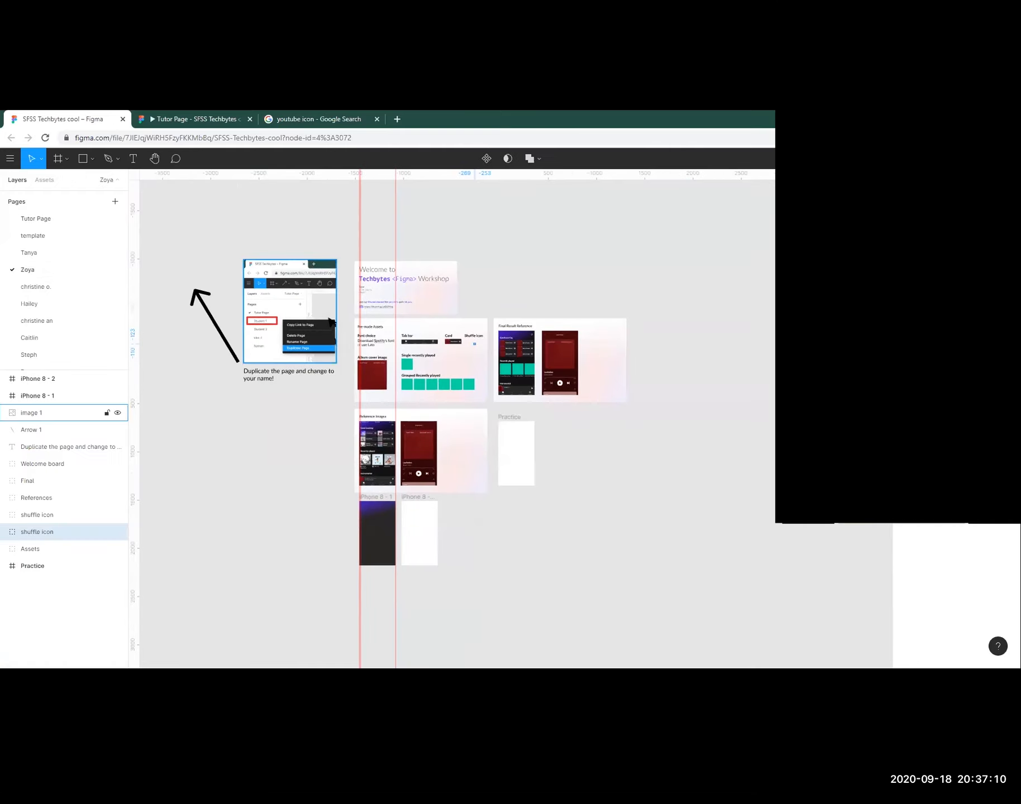
pyautogui.click(50, 221)
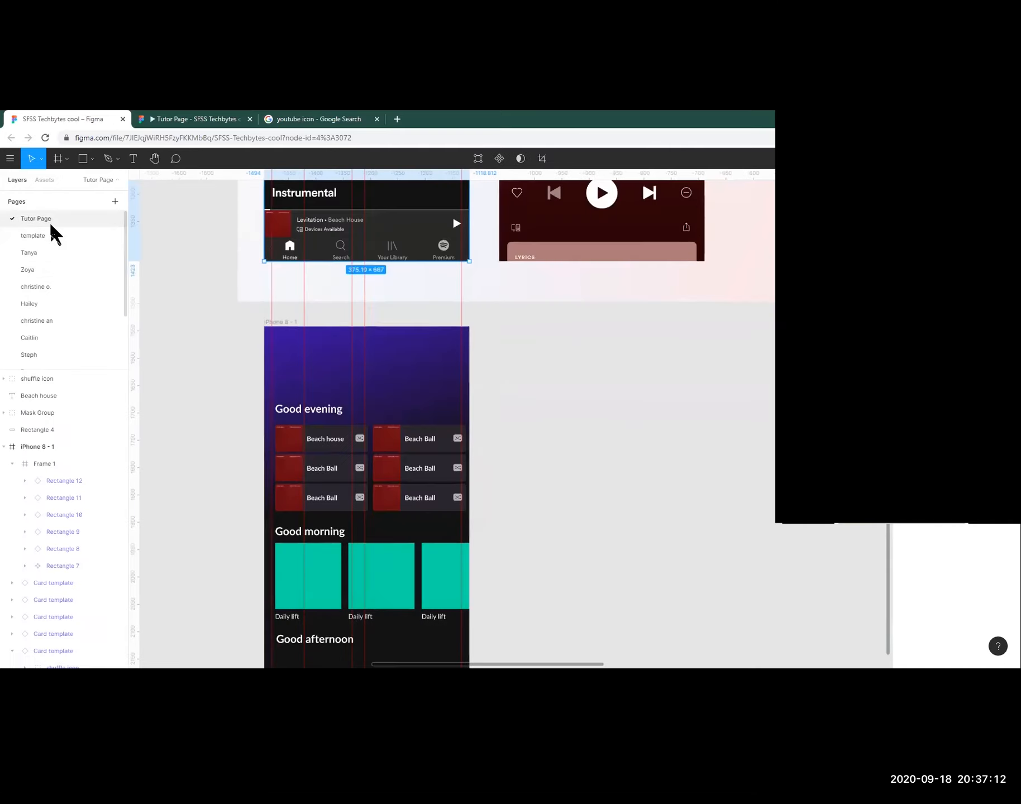
pyautogui.scroll(-2, 524, 426)
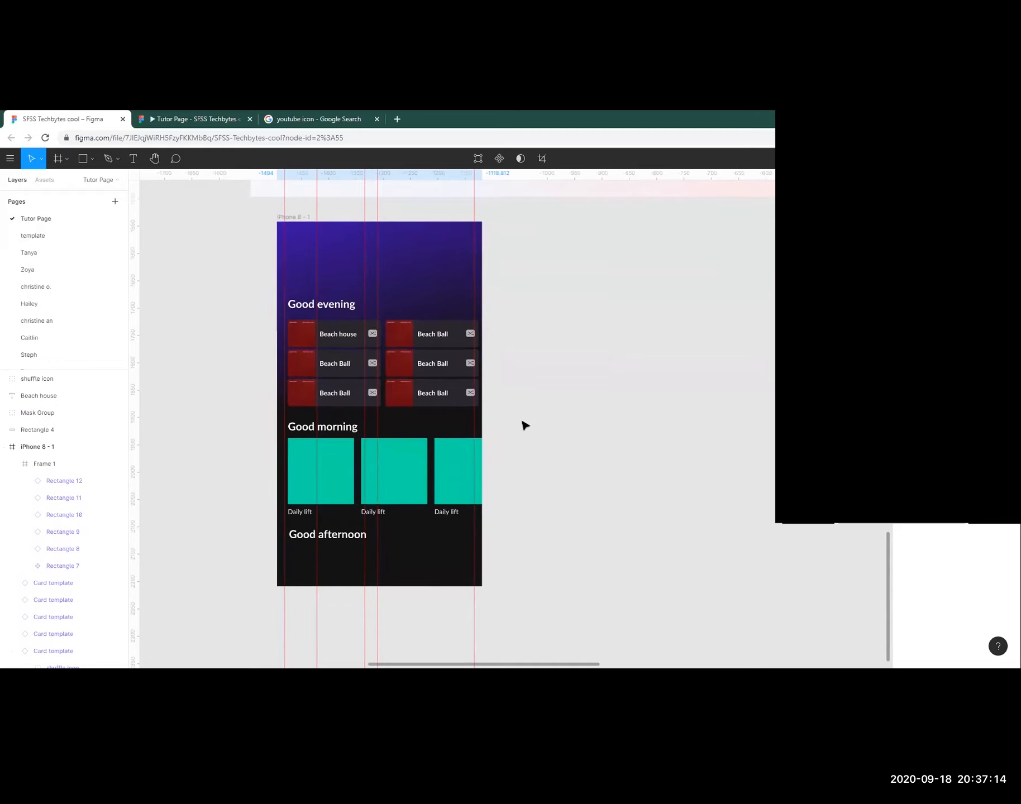
pyautogui.click(468, 475)
pyautogui.click(581, 481)
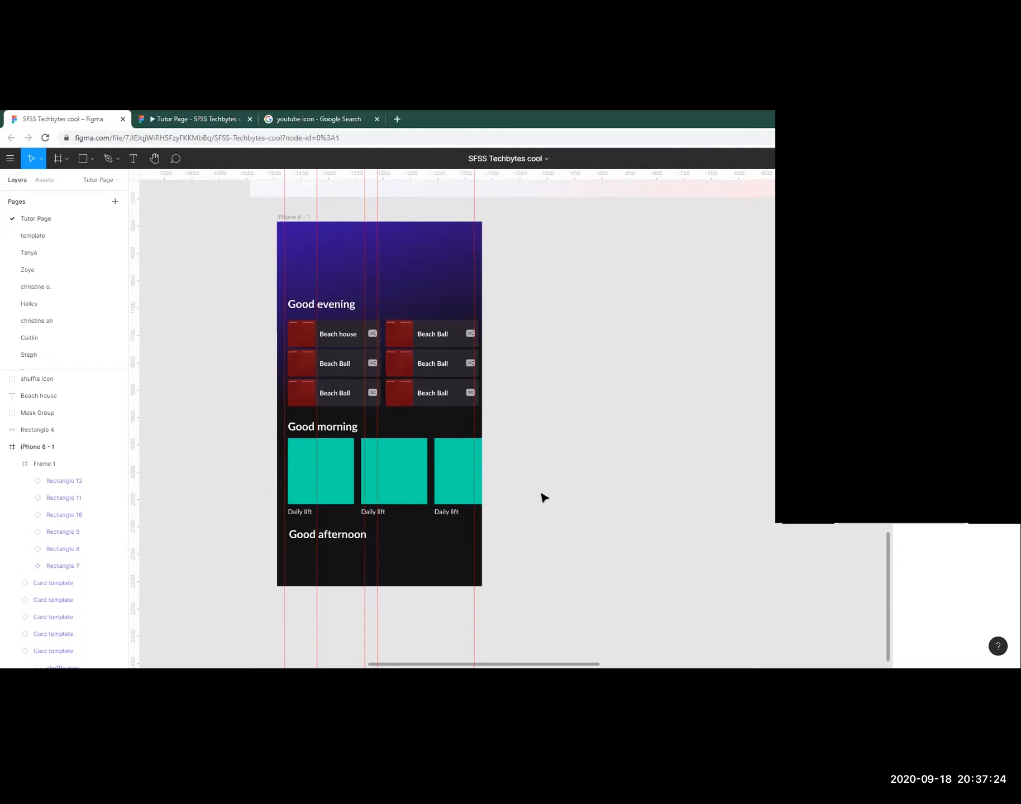
# Try widening Frame 1 around the Good morning squares to about 607 px past the phone's edge, and narrow it back to about 363 px.
pyautogui.click(307, 457)
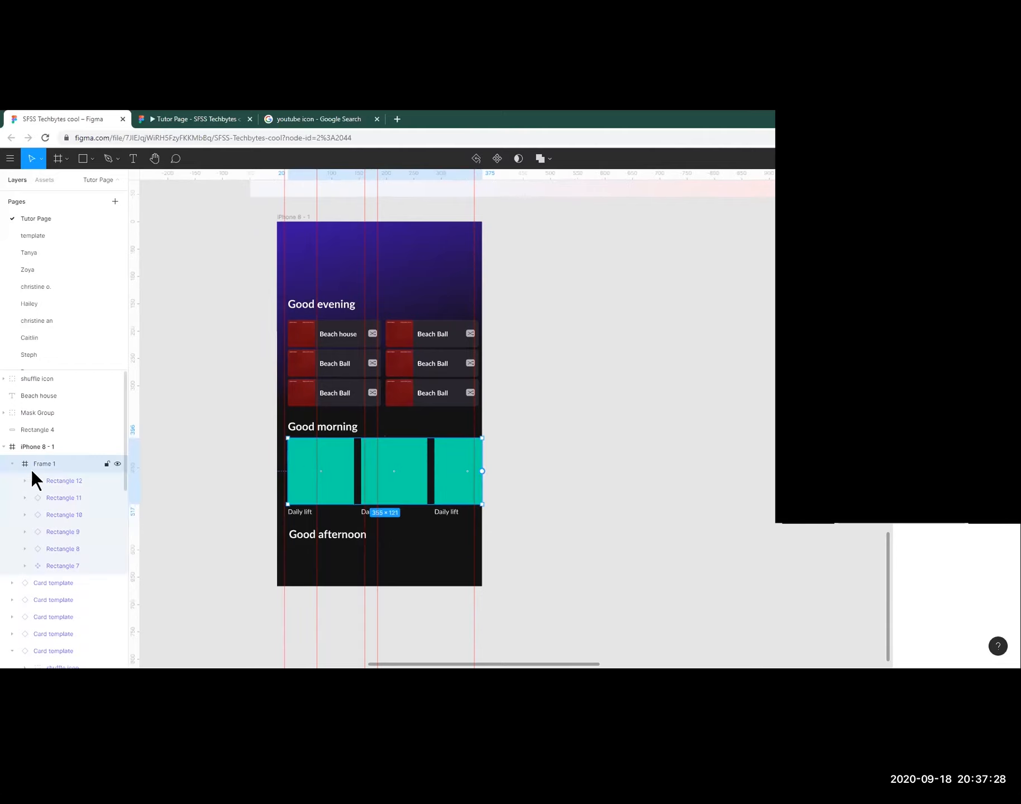
pyautogui.moveTo(483, 458)
pyautogui.mouseDown()
pyautogui.moveTo(507, 458)
pyautogui.moveTo(482, 454)
pyautogui.mouseUp()
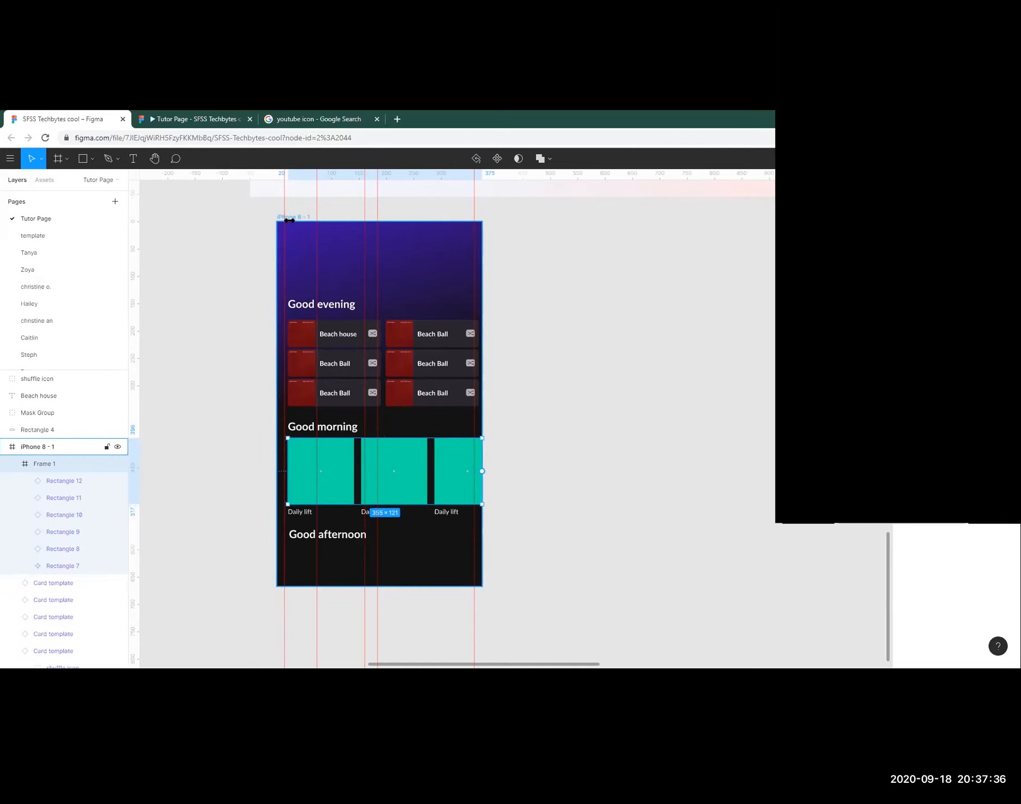
pyautogui.click(535, 469)
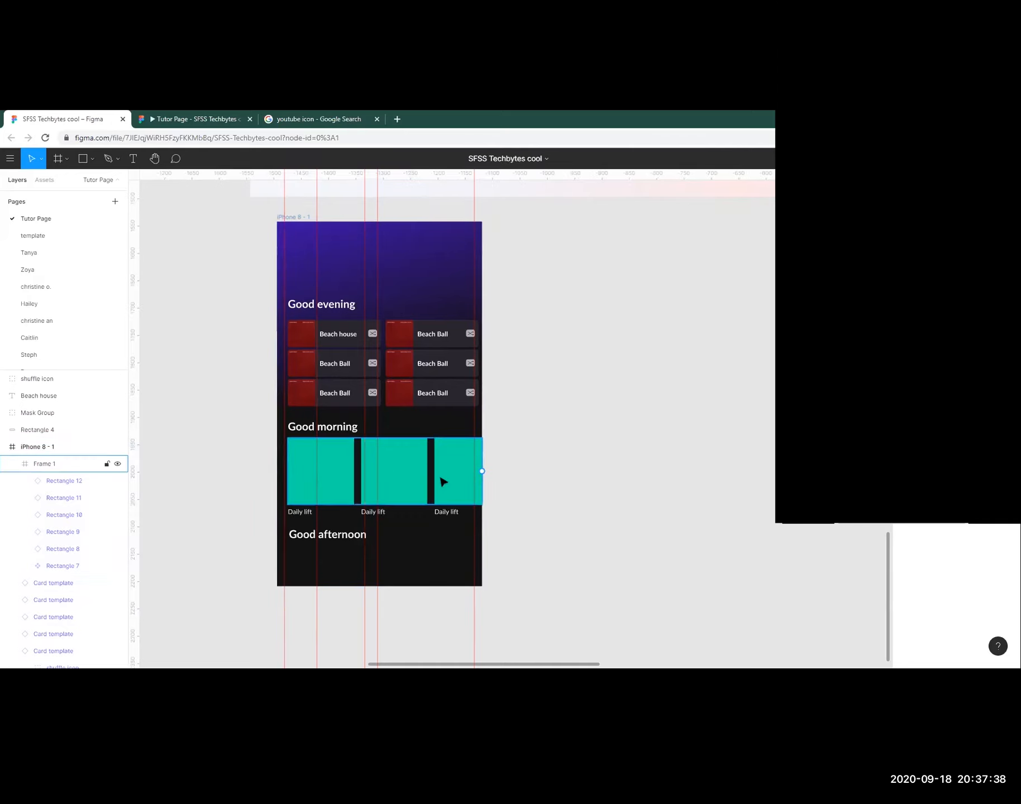
pyautogui.click(338, 459)
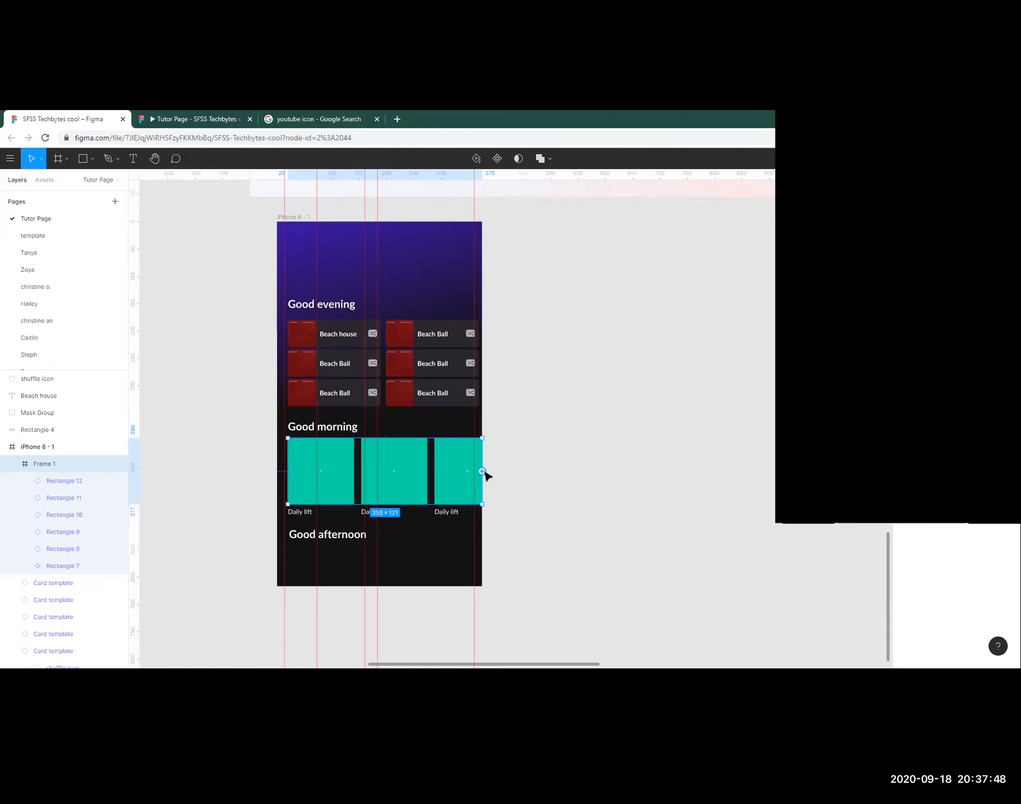
pyautogui.moveTo(493, 480); pyautogui.dragTo(619, 481)
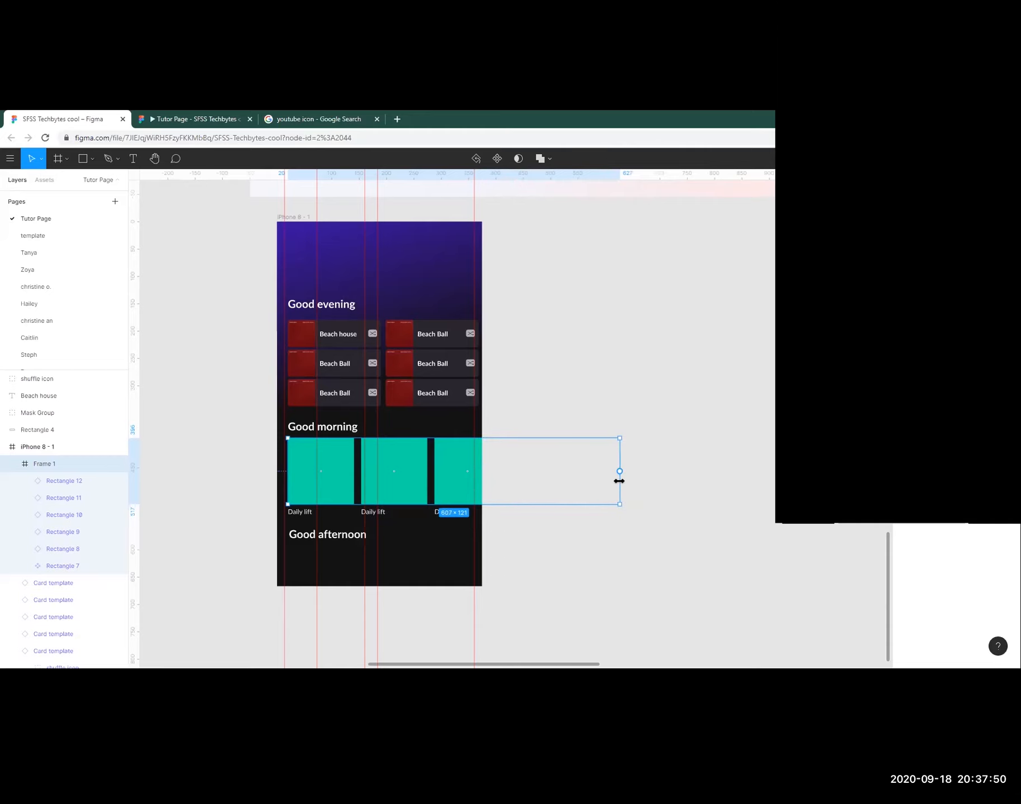
pyautogui.click(763, 484)
pyautogui.click(322, 427)
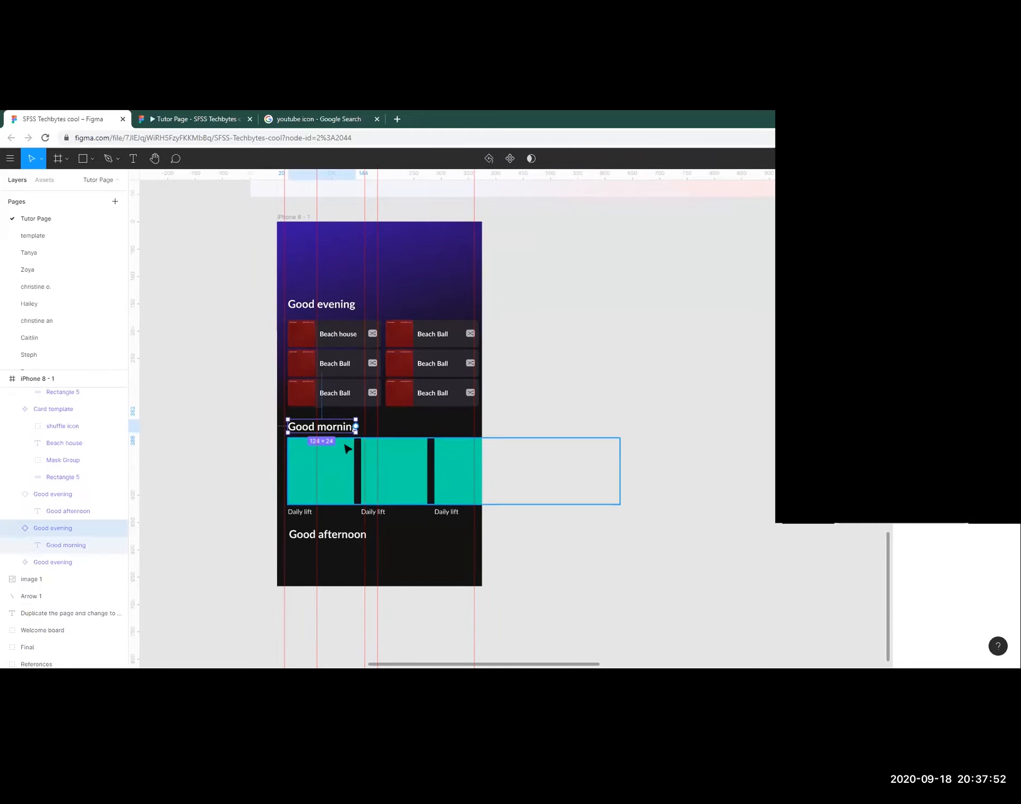
pyautogui.click(341, 467)
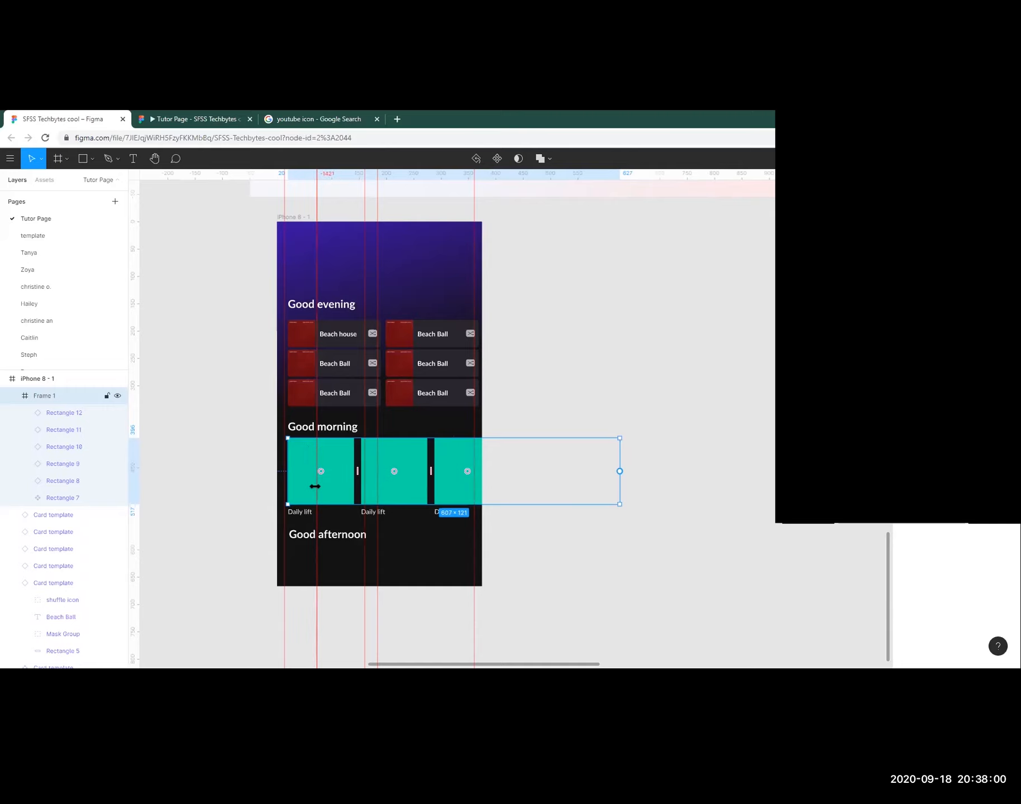
pyautogui.moveTo(621, 455); pyautogui.dragTo(484, 453)
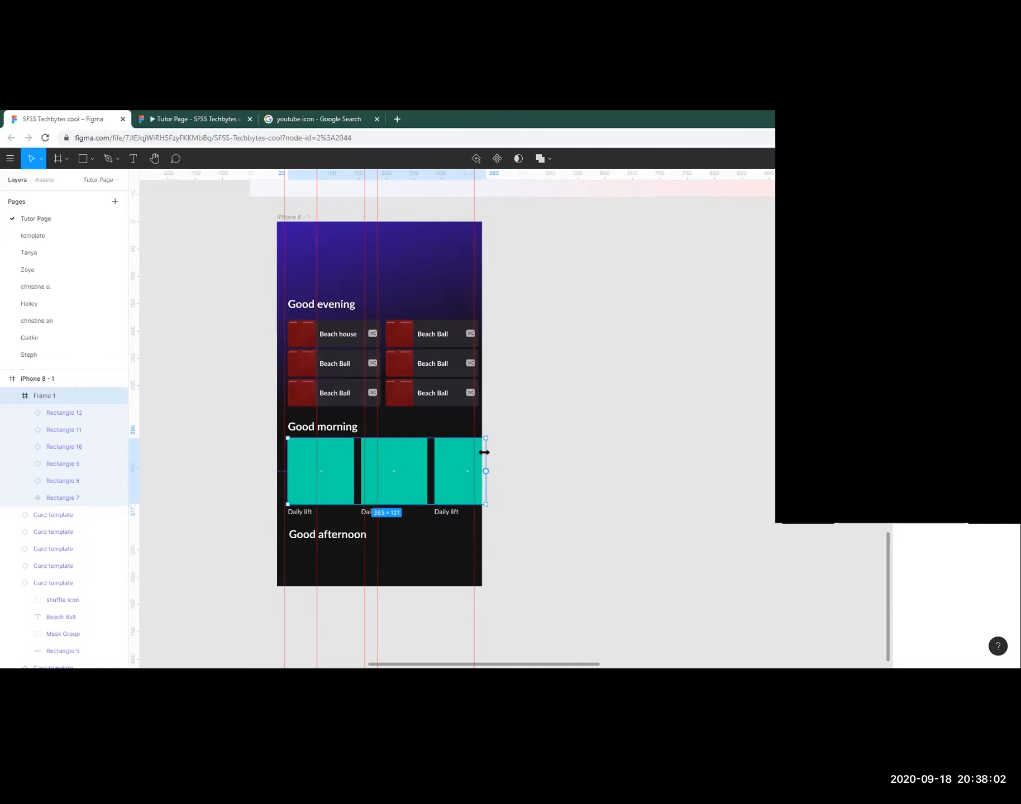
pyautogui.click(534, 457)
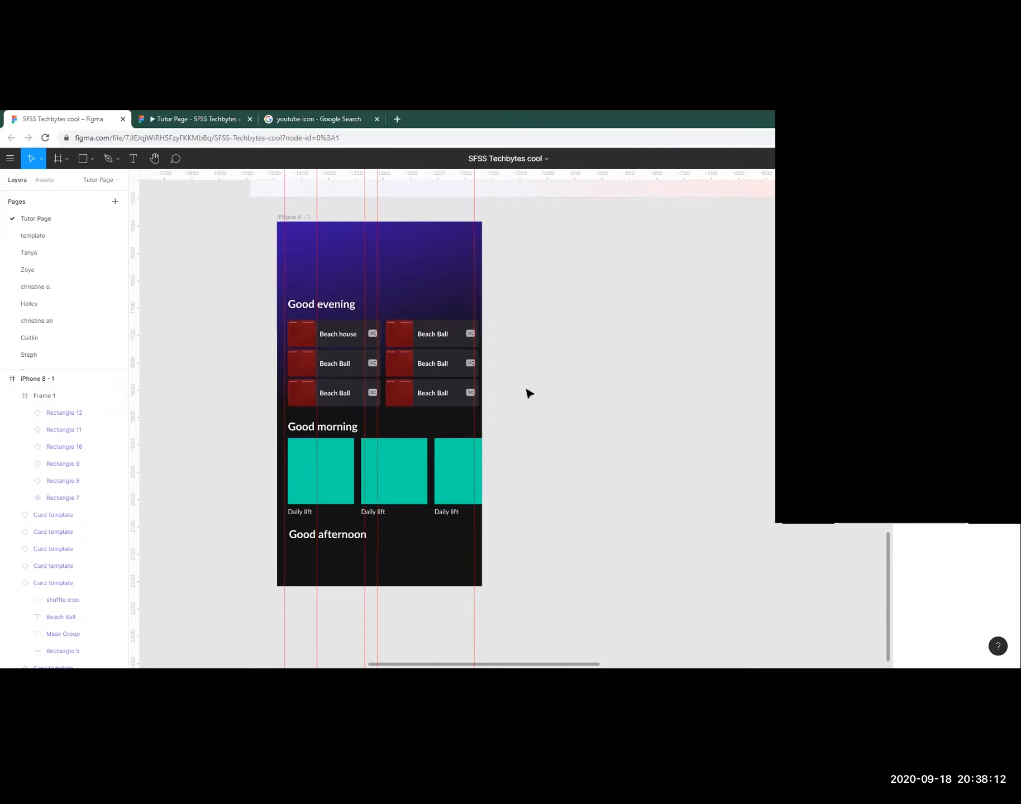
# Compare the reference images and the Final Result Reference screens with the iPhone 8 - 1 frame, including the now playing page.
pyautogui.moveTo(526, 390); pyautogui.dragTo(493, 586)
pyautogui.scroll(-5, 494, 482)
pyautogui.moveTo(495, 484); pyautogui.dragTo(446, 460)
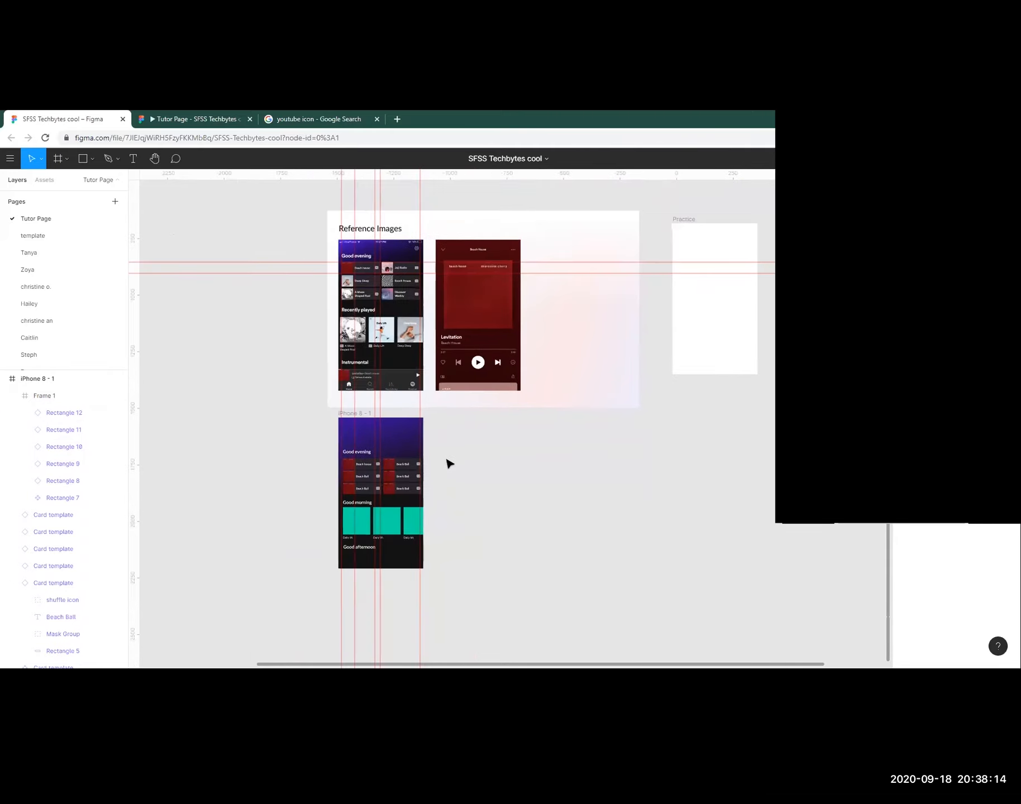
pyautogui.scroll(2, 449, 464)
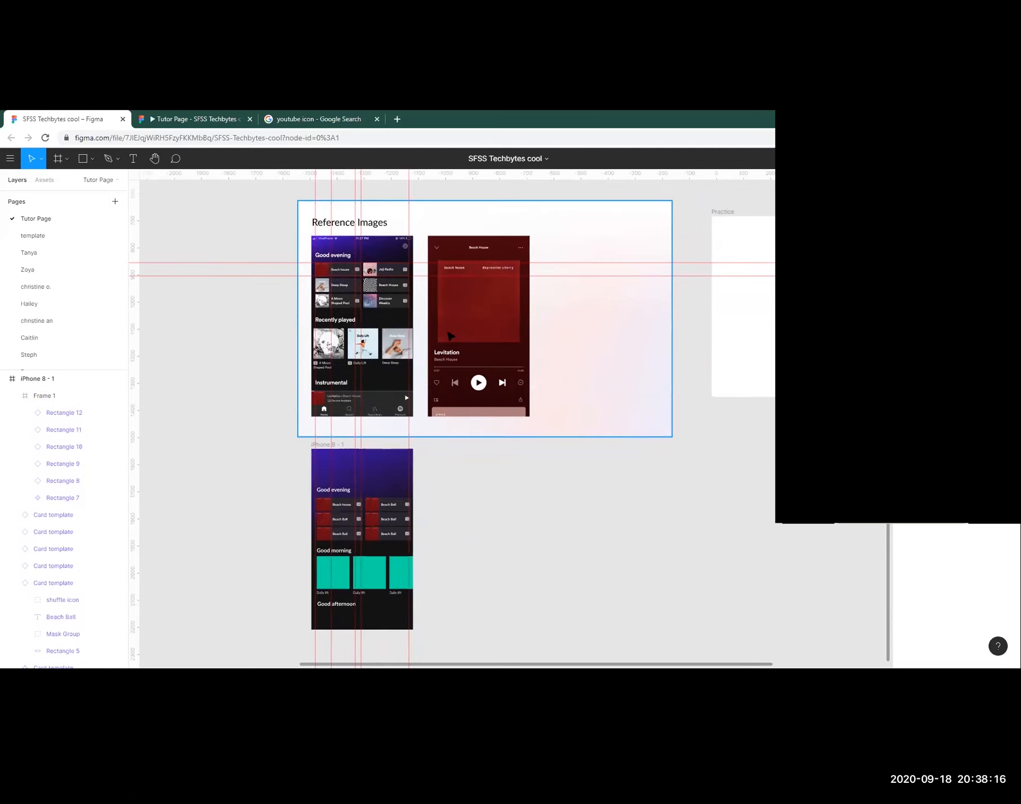
pyautogui.scroll(-3, 504, 451)
pyautogui.moveTo(492, 479); pyautogui.dragTo(422, 512)
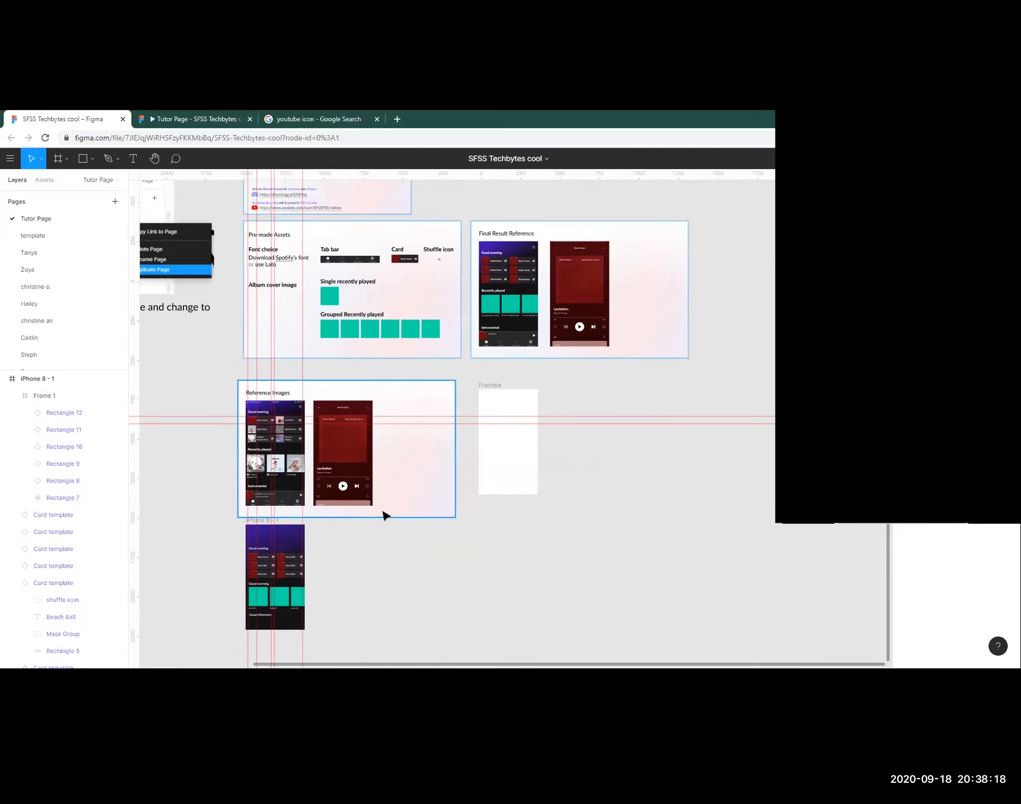
pyautogui.click(268, 522)
pyautogui.click(408, 533)
pyautogui.scroll(1, 407, 533)
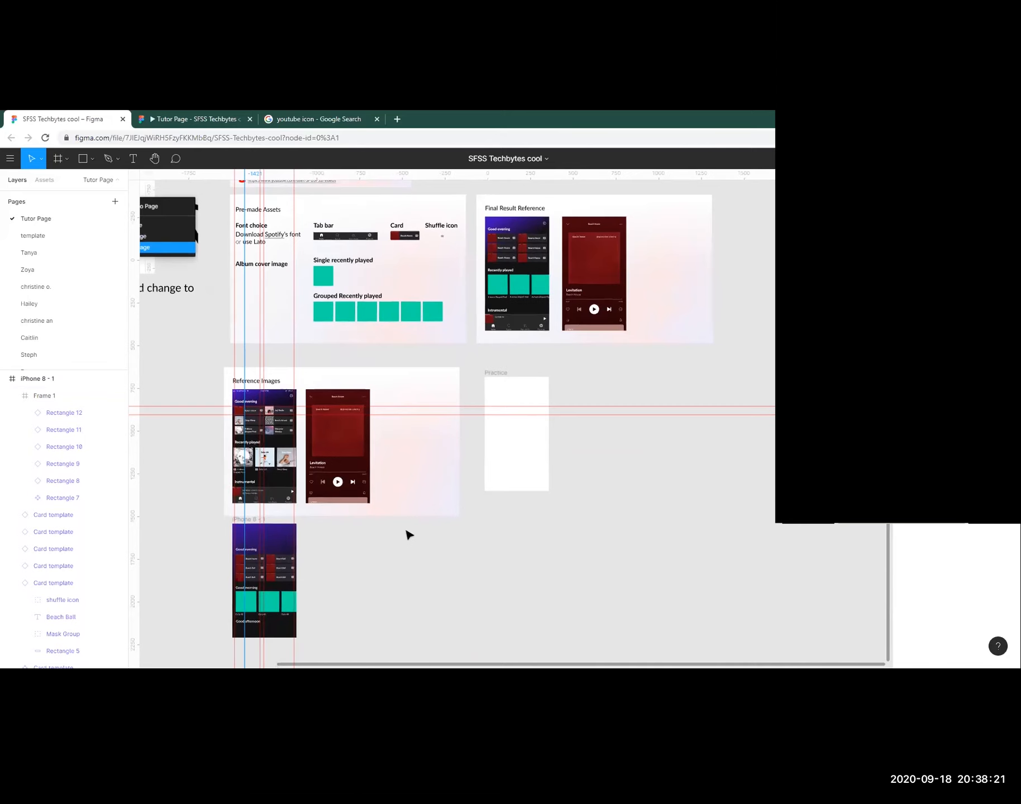
pyautogui.click(512, 211)
pyautogui.click(582, 266)
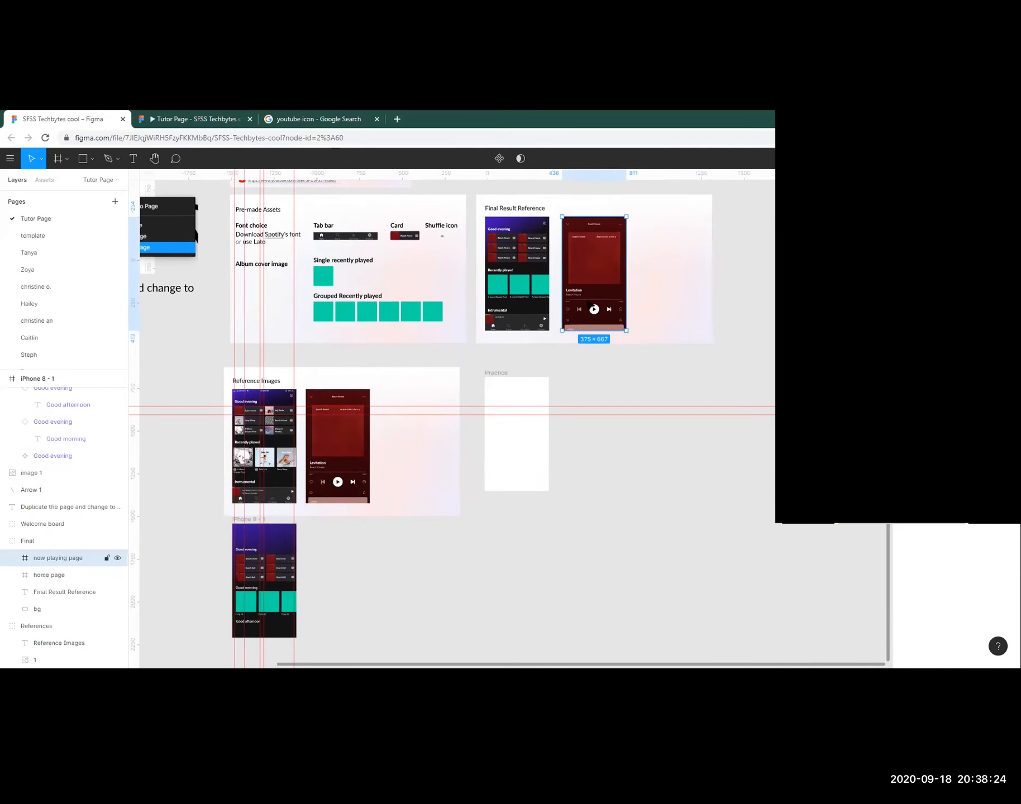
pyautogui.scroll(-2, 433, 515)
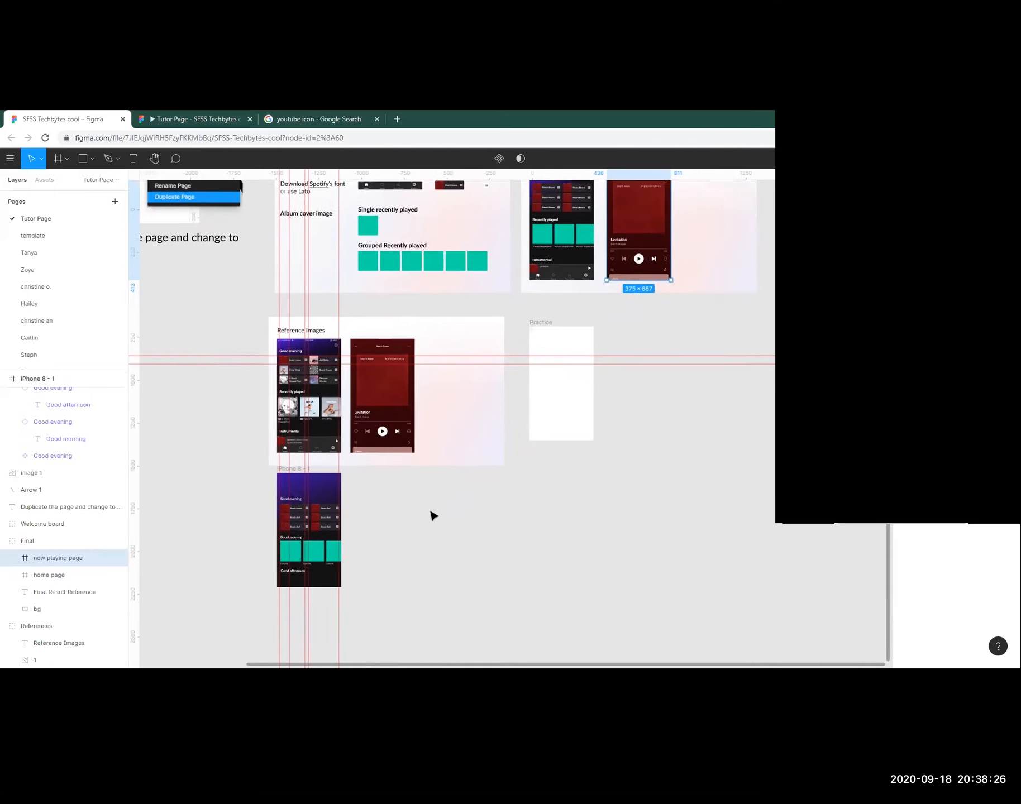
pyautogui.scroll(4, 410, 543)
pyautogui.click(425, 276)
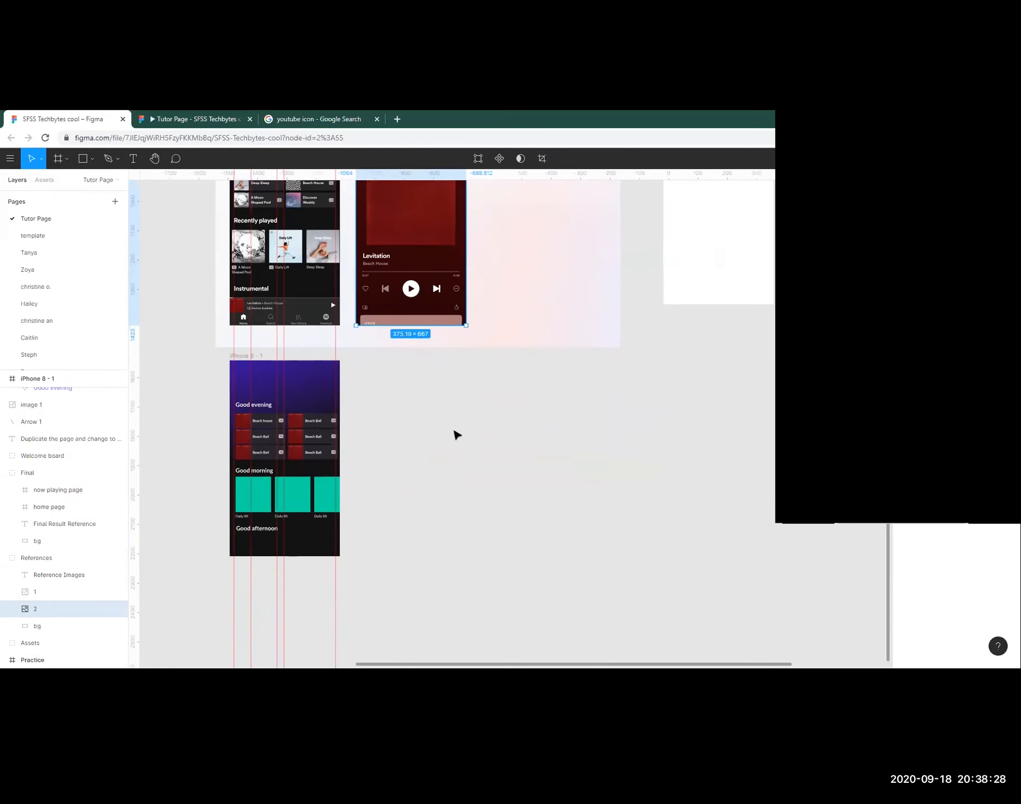
pyautogui.scroll(-2, 433, 447)
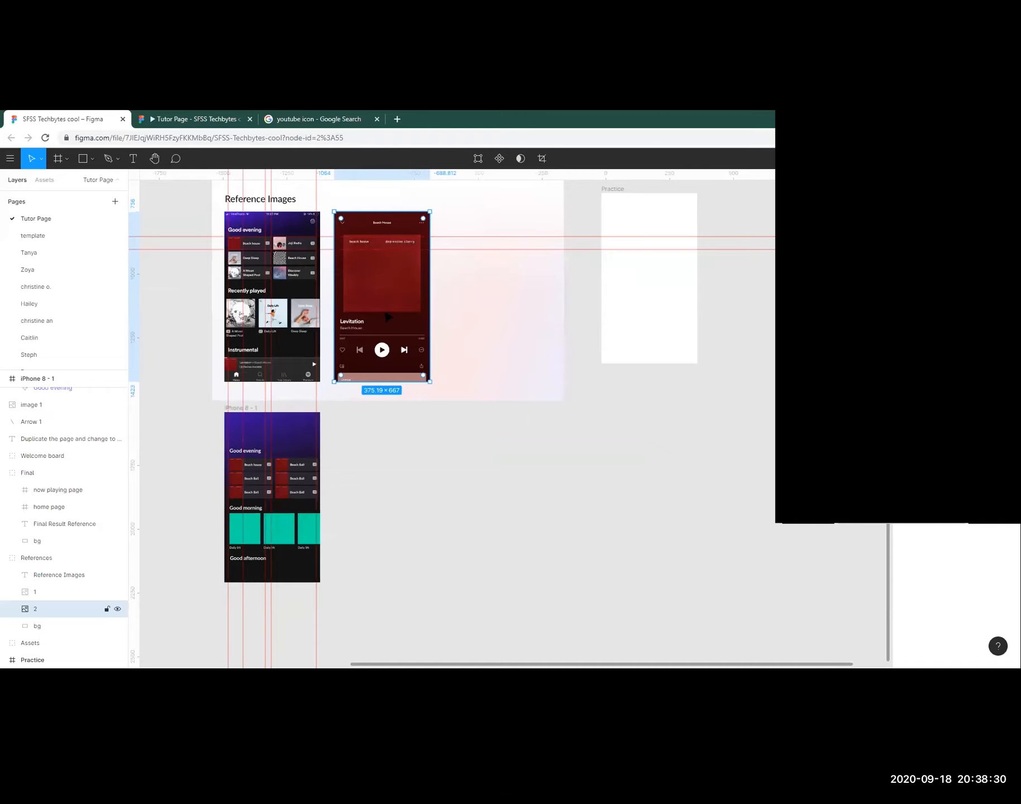
pyautogui.moveTo(396, 277); pyautogui.dragTo(395, 479)
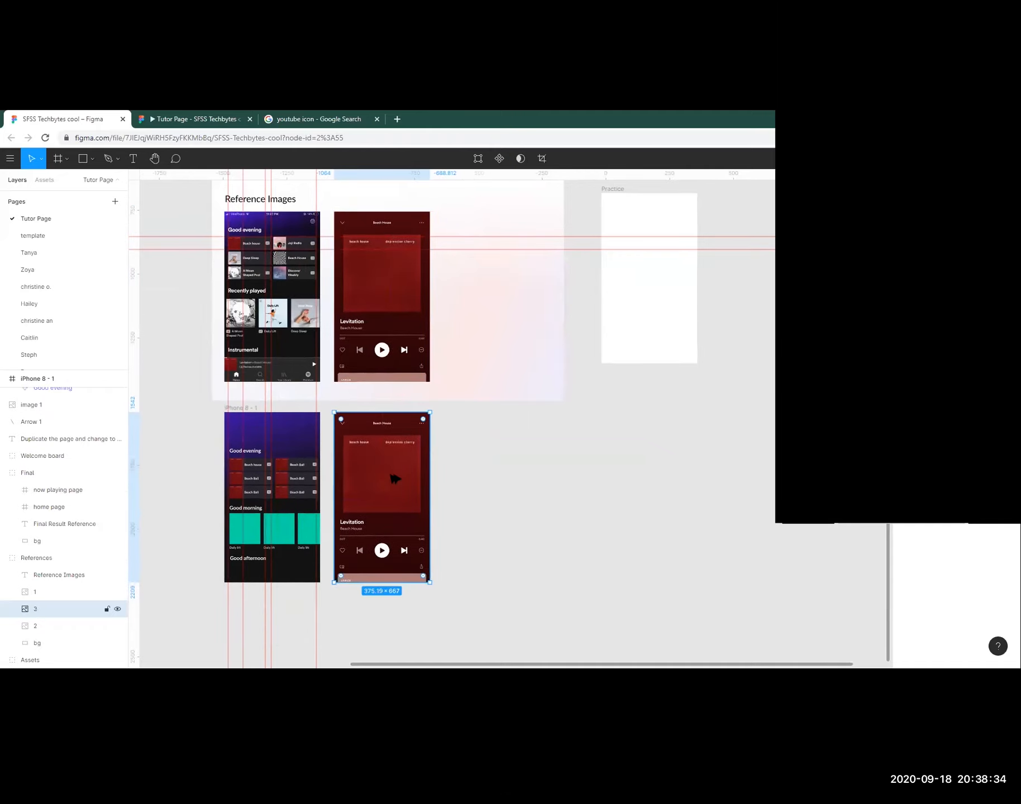
pyautogui.press('Delete')
# Copy the now playing page frame from Final Result Reference to the space beside the iPhone 8 - 1 frame.
pyautogui.click(389, 331)
pyautogui.scroll(-3, 467, 415)
pyautogui.click(559, 321)
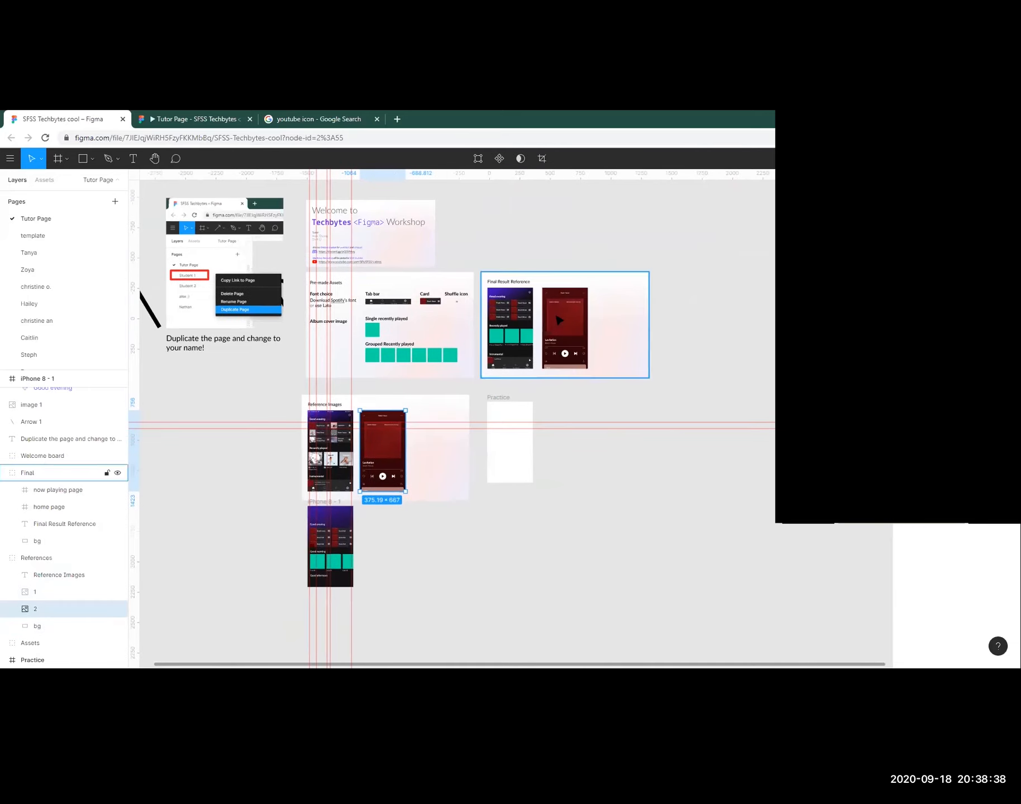
pyautogui.click(559, 320)
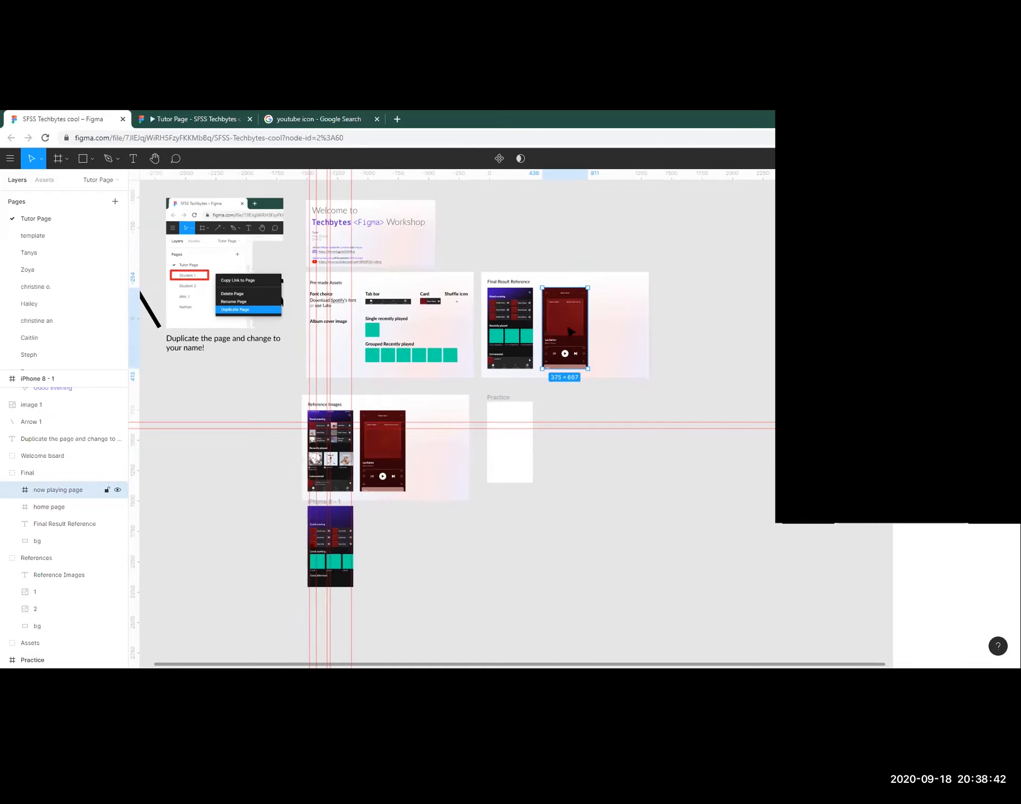
pyautogui.moveTo(568, 329); pyautogui.dragTo(395, 536)
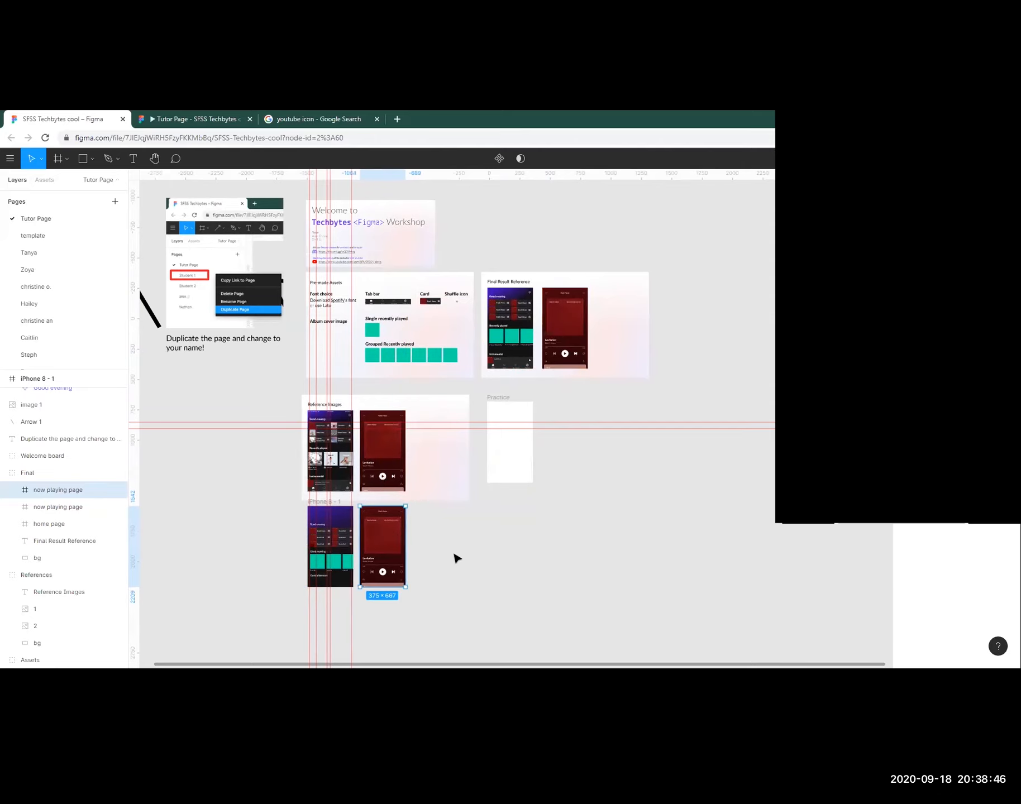
# Move the copied now playing page frame out of the Final group to the page's top level and collapse that group.
pyautogui.click(454, 556)
pyautogui.scroll(6, 416, 560)
pyautogui.click(437, 371)
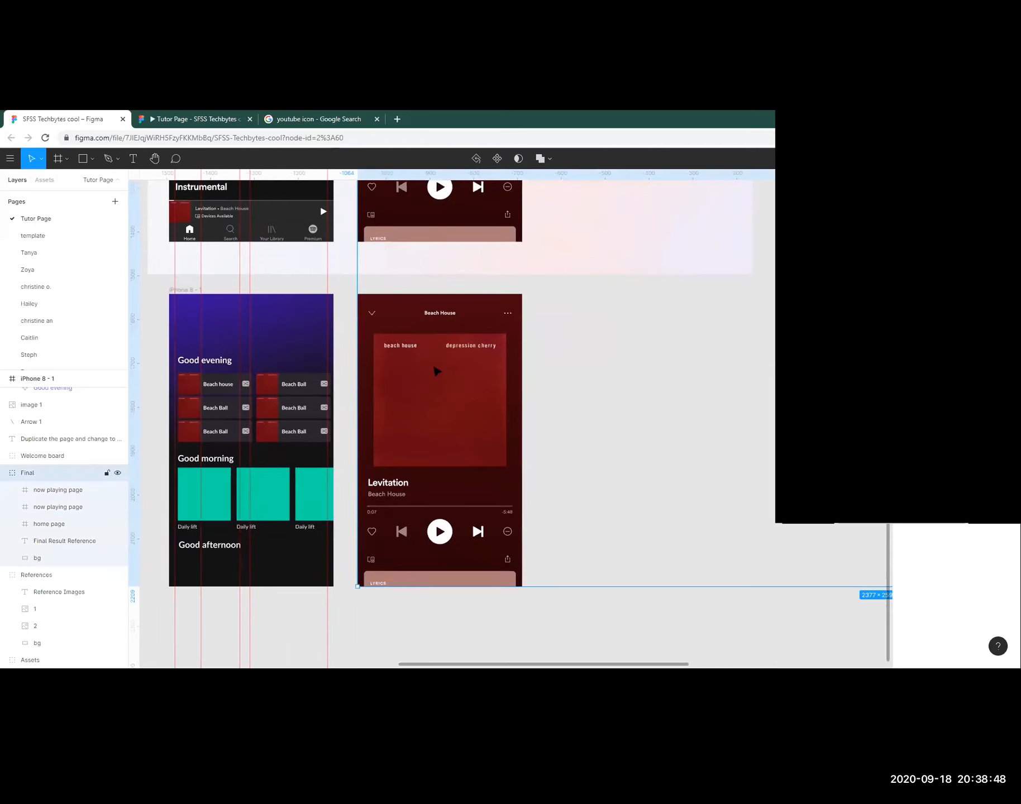
pyautogui.doubleClick(419, 366)
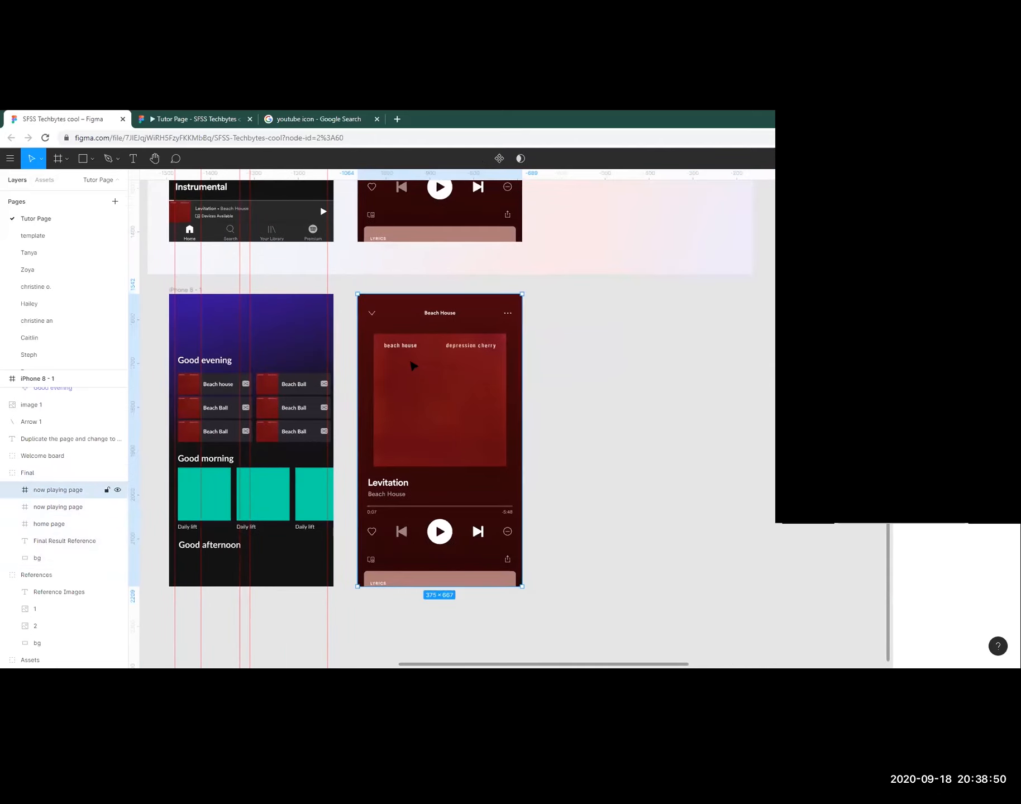
pyautogui.moveTo(60, 480); pyautogui.dragTo(41, 444)
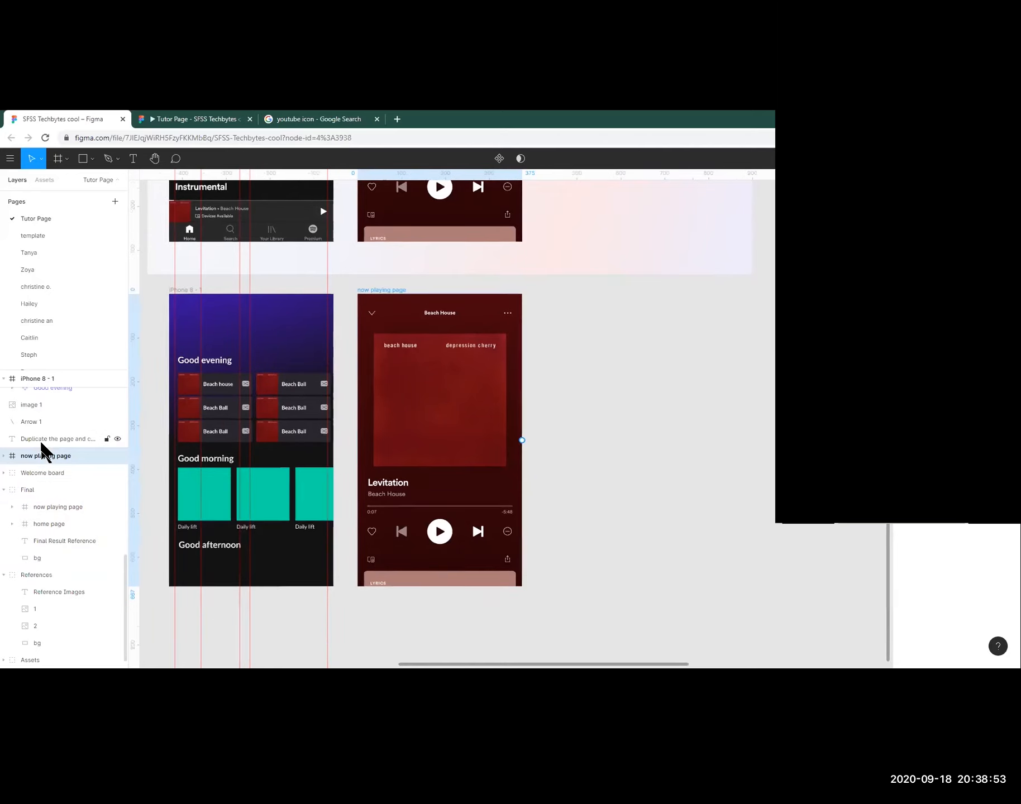
pyautogui.click(4, 489)
pyautogui.click(608, 333)
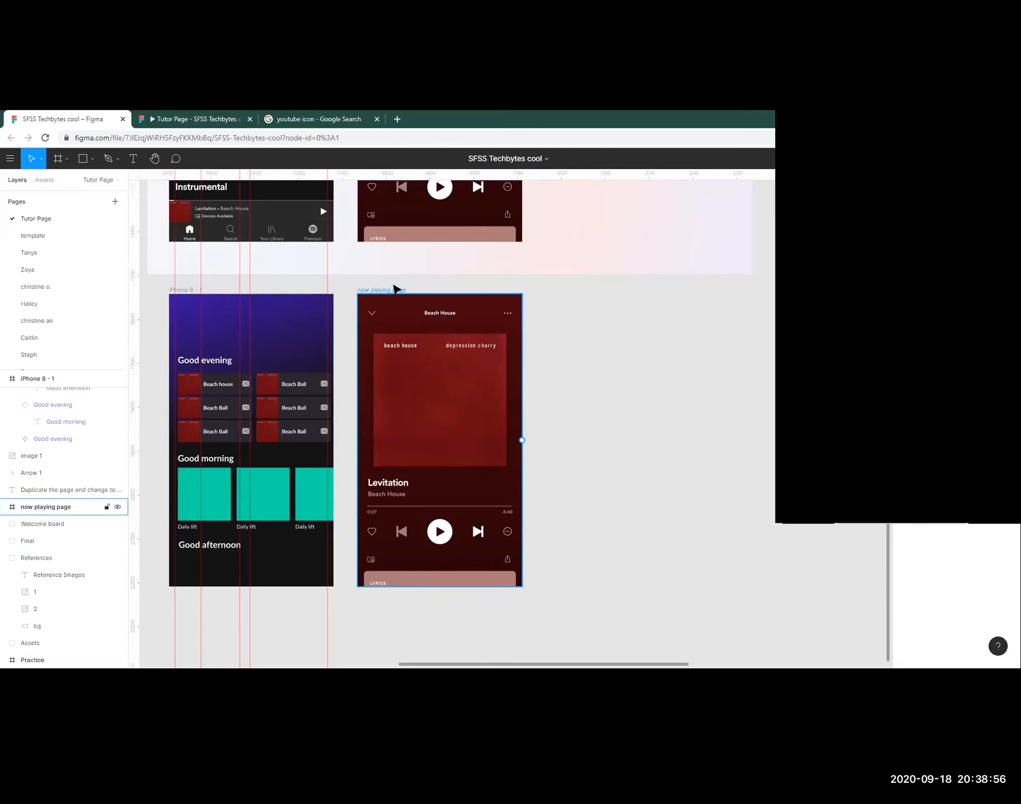
# Check the iPhone 8 - 1 and now playing page frames, and examine the pre-made tab bar and the reference home screen's player bar.
pyautogui.click(384, 291)
pyautogui.click(190, 291)
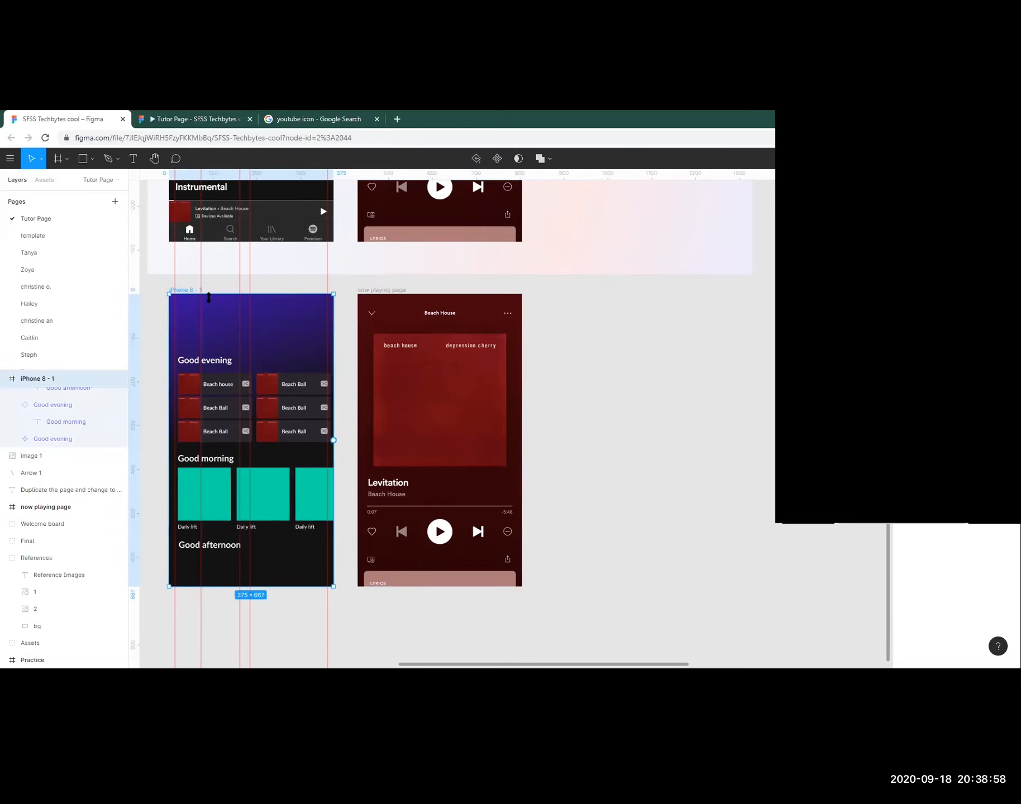
pyautogui.click(381, 291)
pyautogui.click(595, 411)
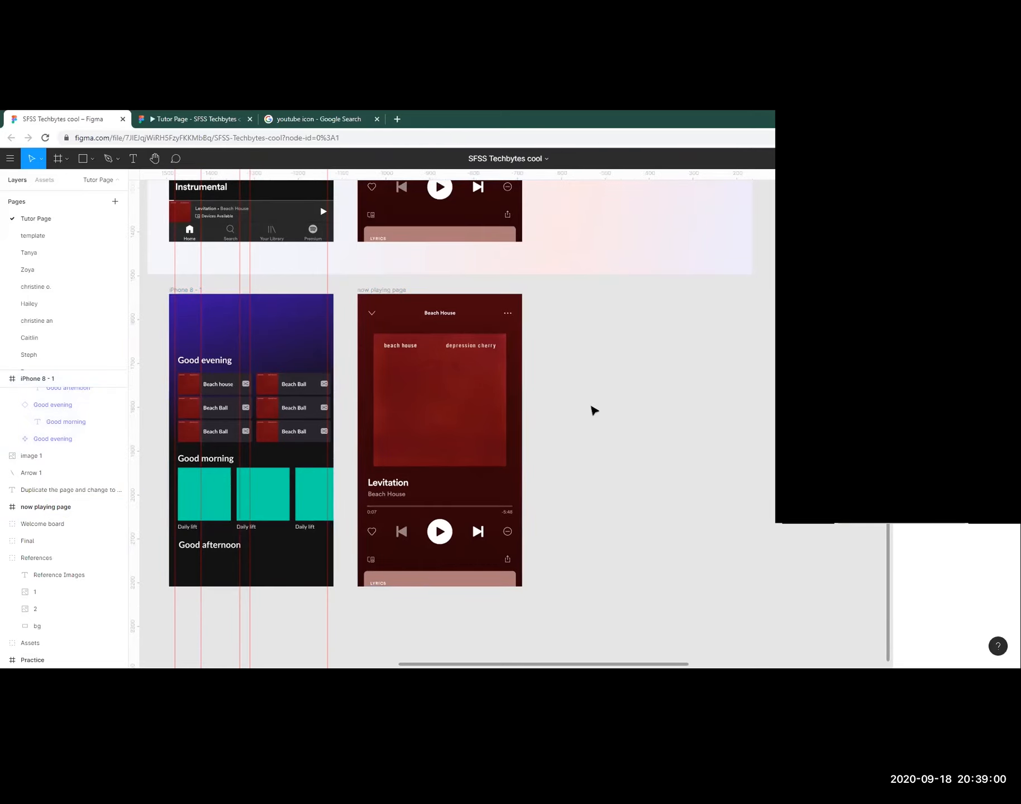
pyautogui.scroll(-2, 285, 262)
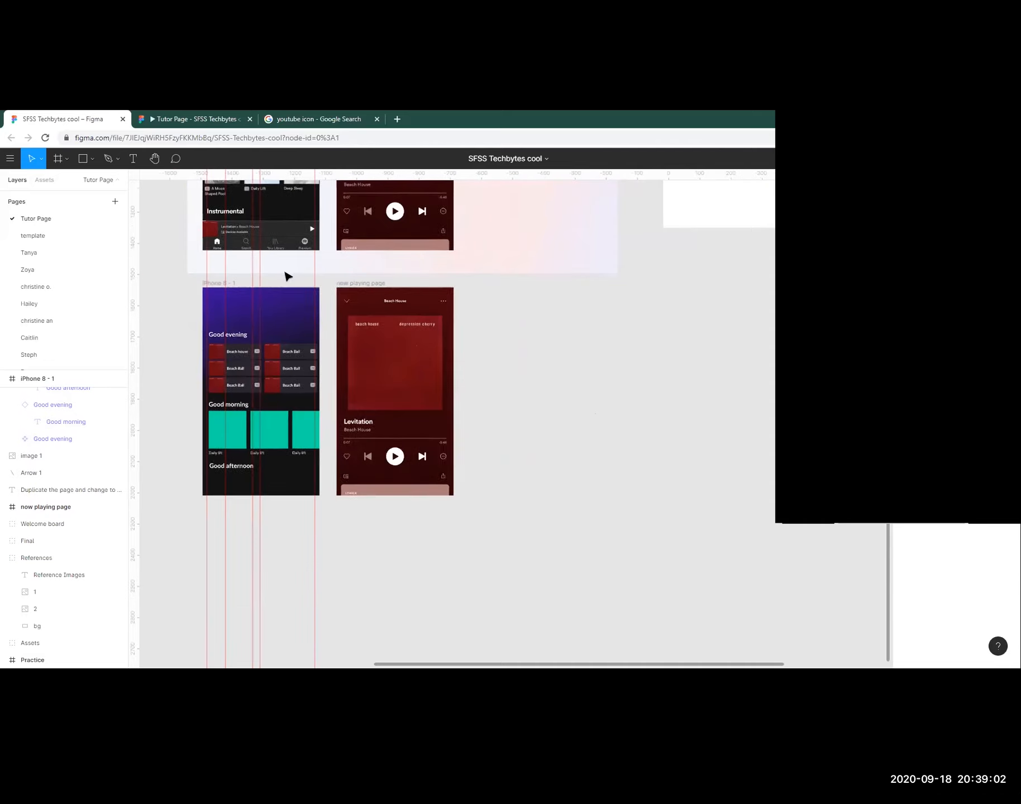
pyautogui.scroll(3, 346, 346)
pyautogui.scroll(-2, 391, 406)
pyautogui.click(366, 399)
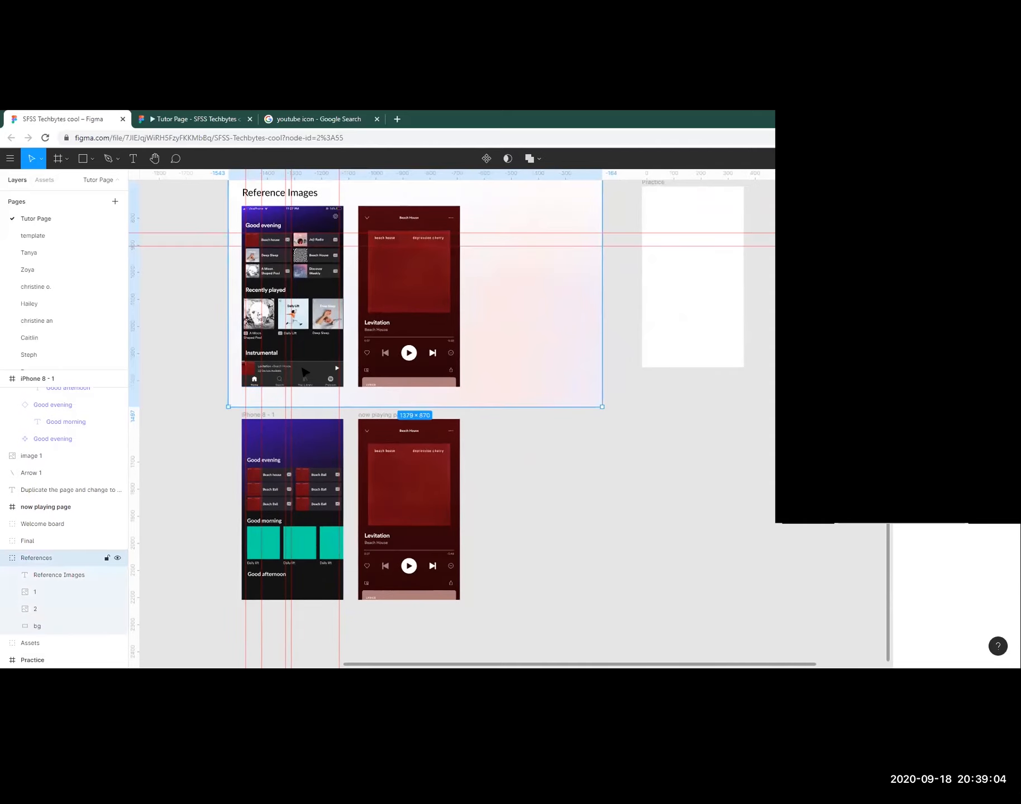
pyautogui.scroll(-2, 429, 405)
pyautogui.scroll(3, 429, 405)
pyautogui.scroll(-1, 396, 461)
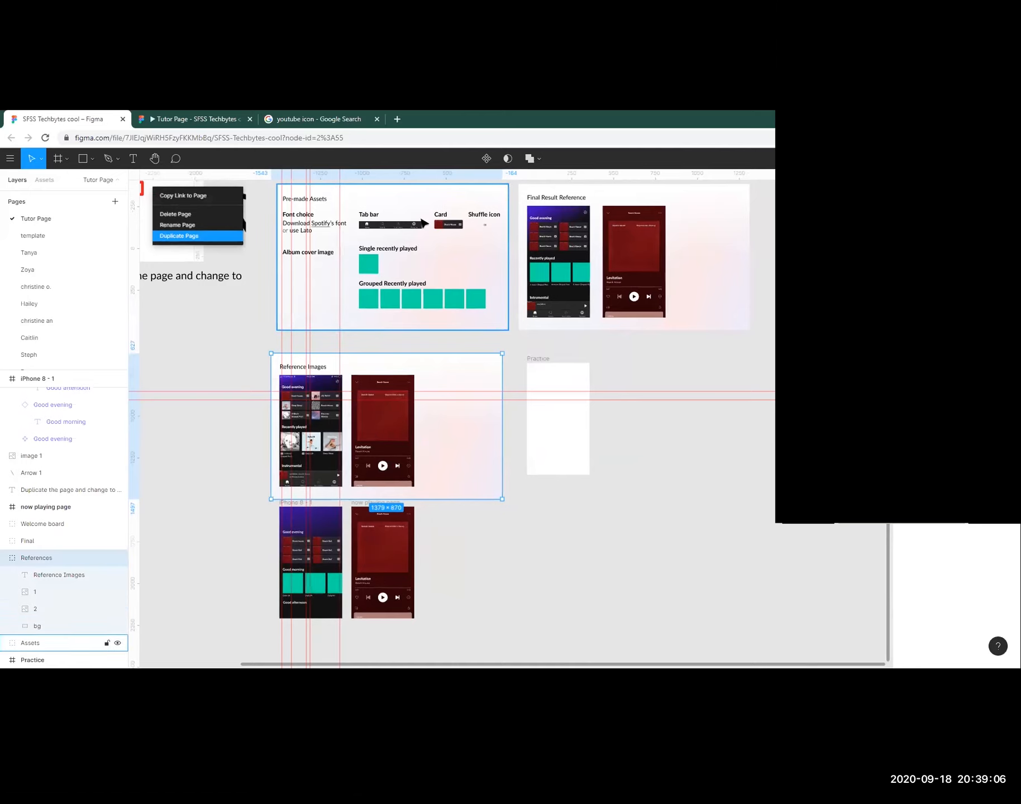
pyautogui.scroll(3, 293, 478)
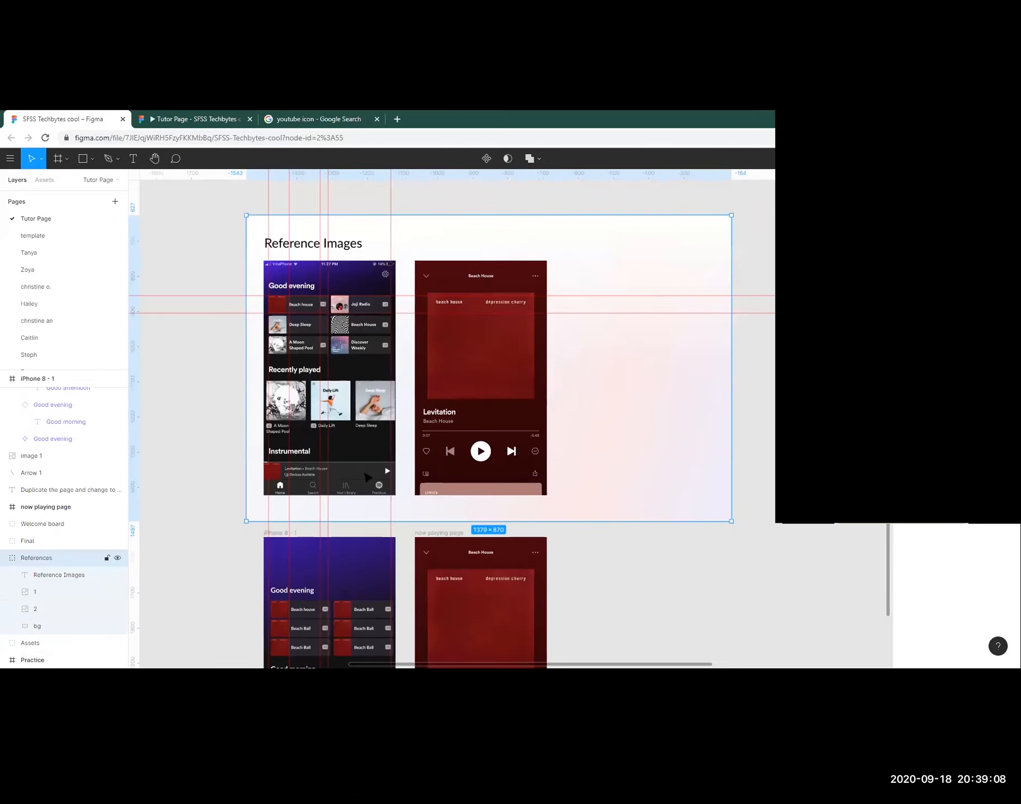
# Copy the now playing bar from the home page in Final Result Reference to the lower part of the iPhone 8 - 1 frame.
pyautogui.click(363, 476)
pyautogui.scroll(-3, 363, 476)
pyautogui.hscroll(3, 520, 447)
pyautogui.click(550, 312)
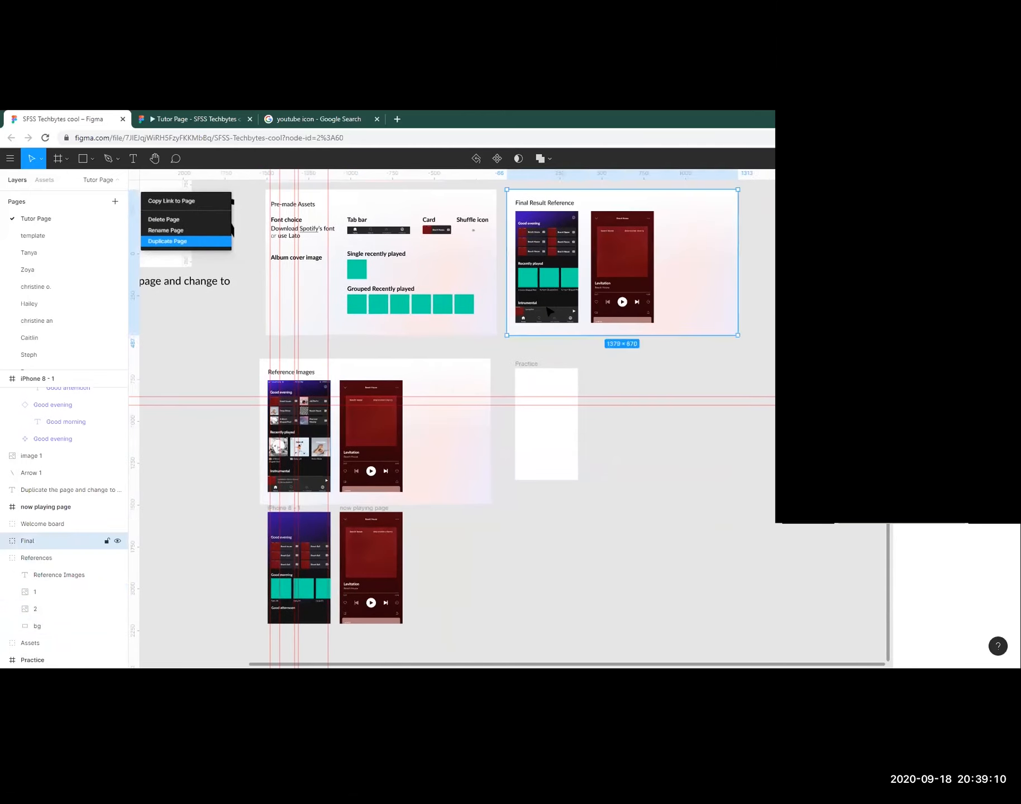
pyautogui.click(550, 314)
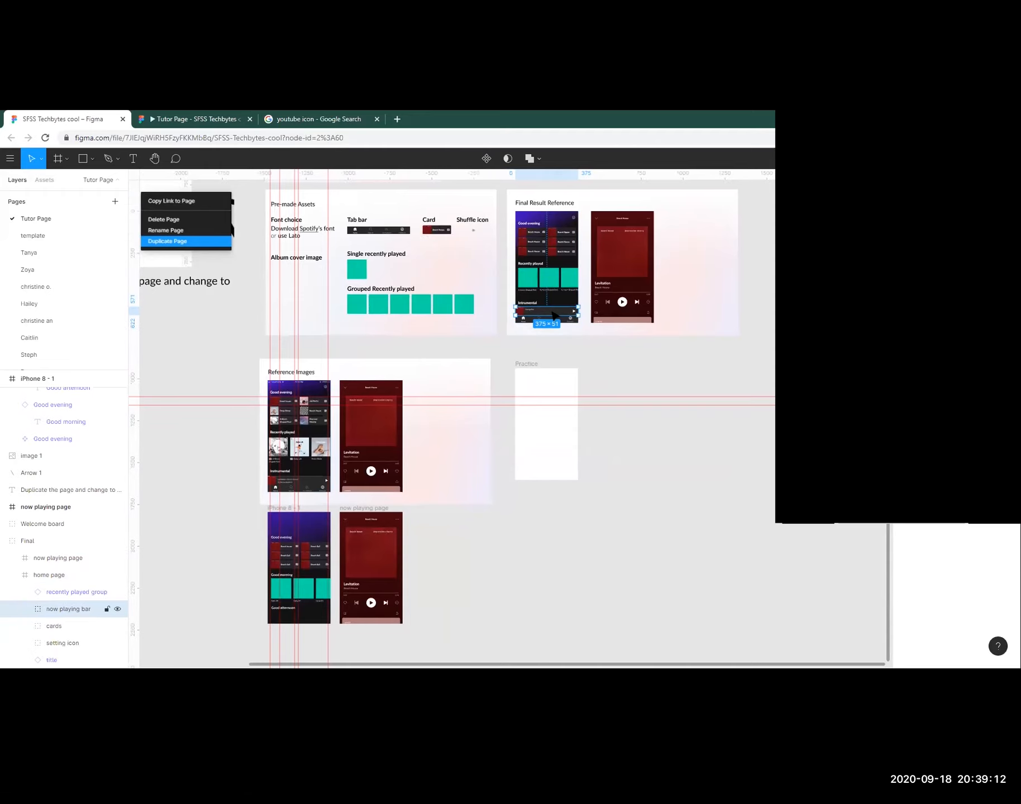
pyautogui.scroll(5, 555, 316)
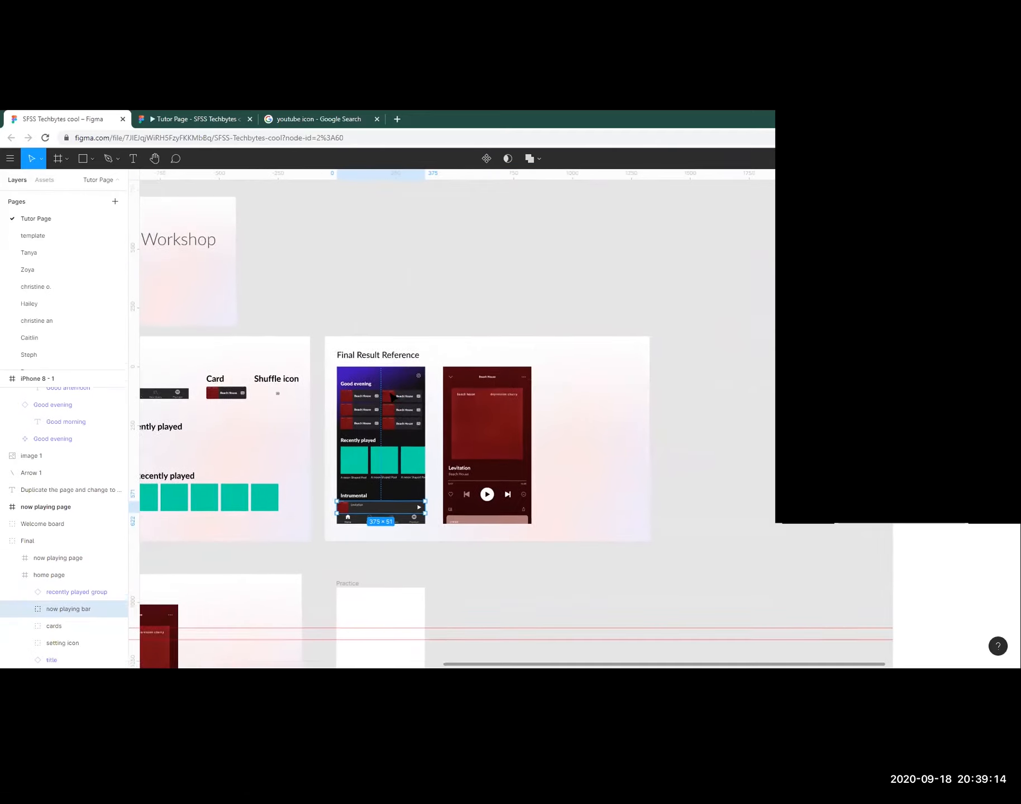
pyautogui.scroll(-3, 368, 501)
pyautogui.hscroll(-2, 368, 501)
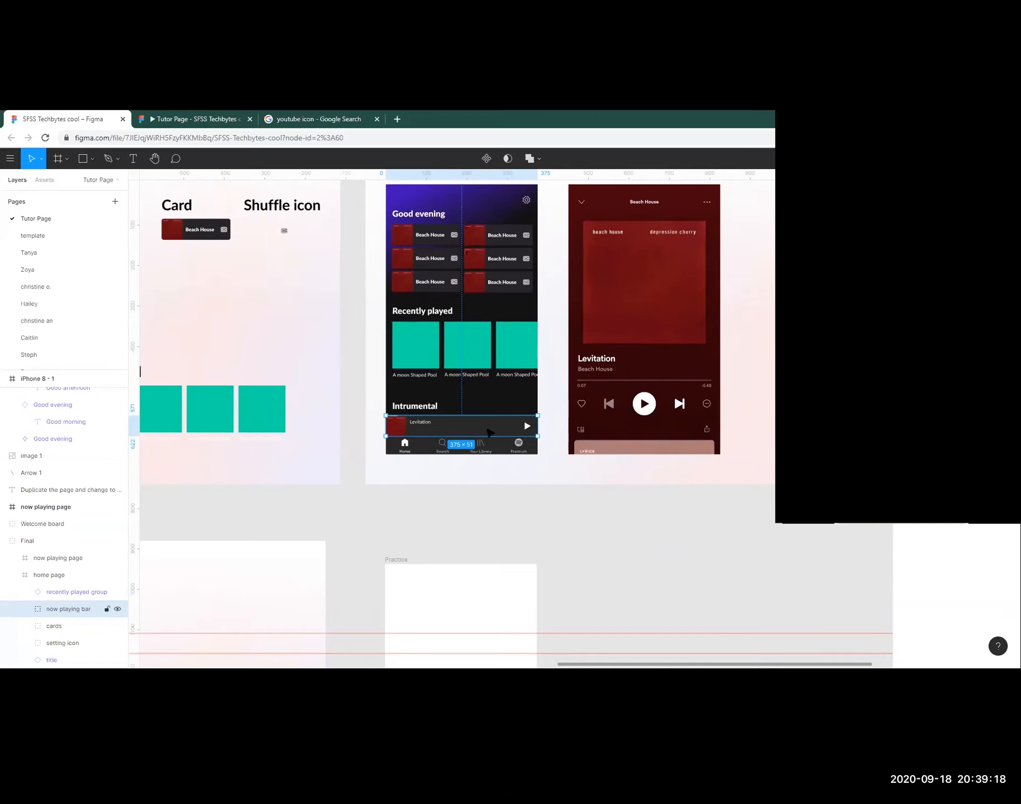
pyautogui.moveTo(483, 431); pyautogui.dragTo(627, 316)
pyautogui.scroll(-3, 496, 560)
pyautogui.moveTo(625, 257); pyautogui.dragTo(284, 627)
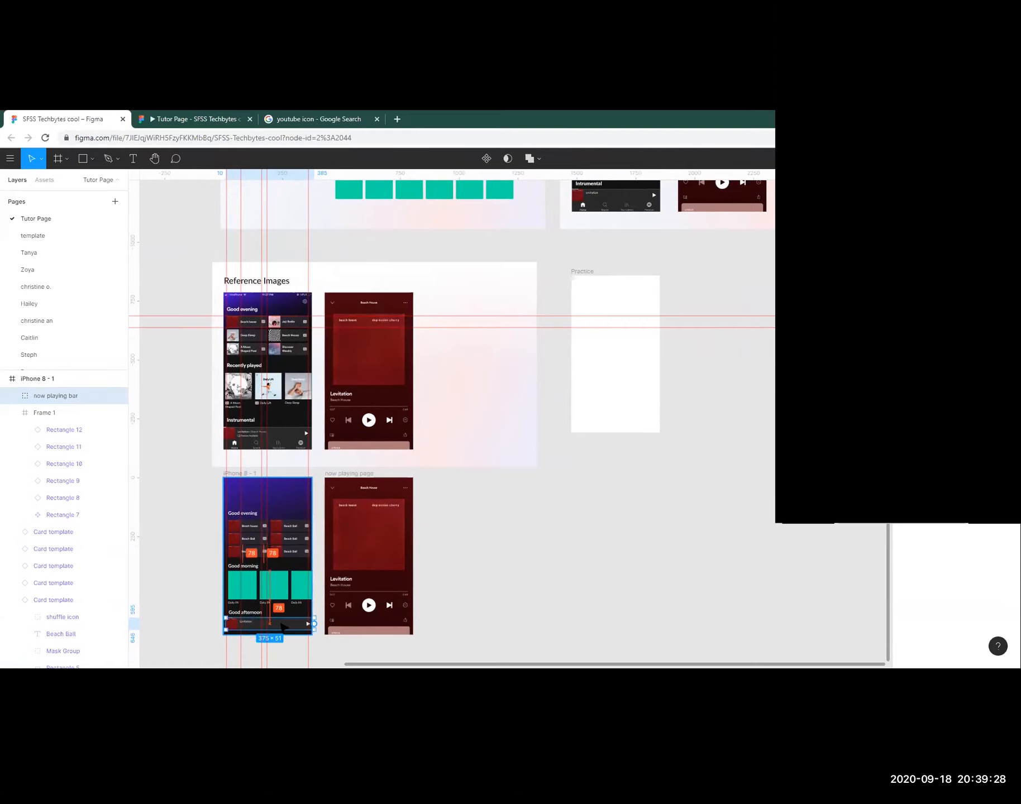
# Align the now playing bar with the sides of the iPhone 8 - 1 frame, just below the Good afternoon title.
pyautogui.scroll(2, 251, 531)
pyautogui.moveTo(251, 527); pyautogui.dragTo(339, 461)
pyautogui.press('Escape')
pyautogui.press('Escape')
pyautogui.scroll(2, 344, 451)
pyautogui.click(342, 457)
pyautogui.click(438, 544)
pyautogui.scroll(-1, 435, 531)
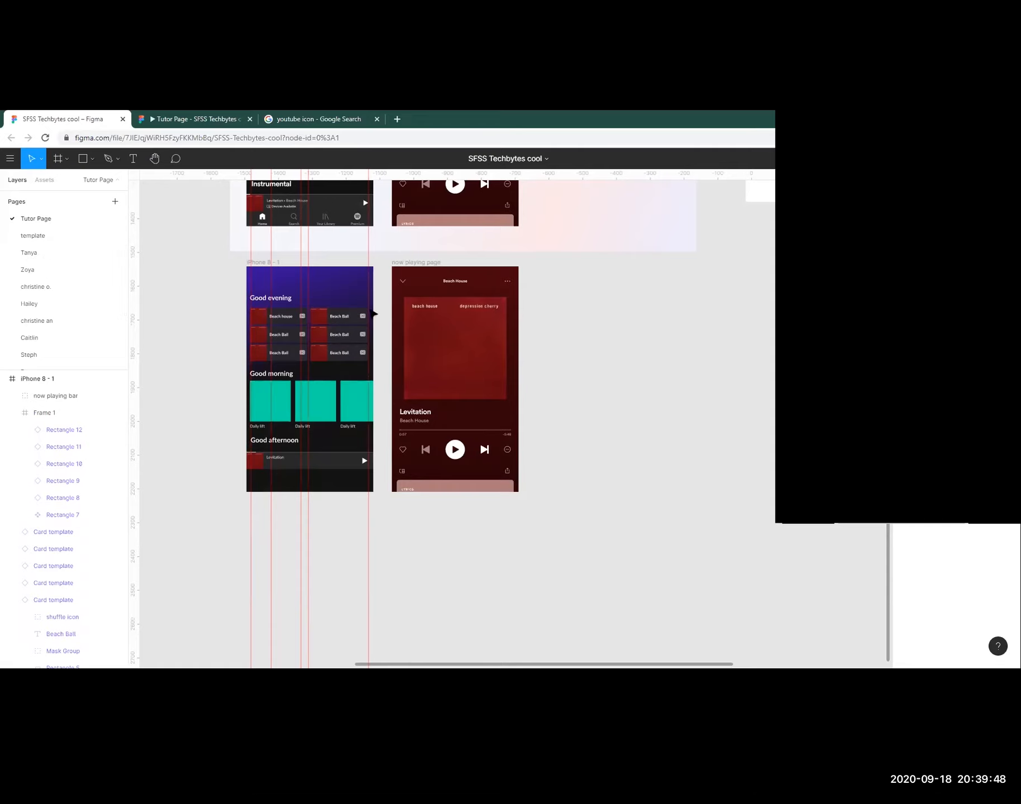
pyautogui.scroll(3, 375, 346)
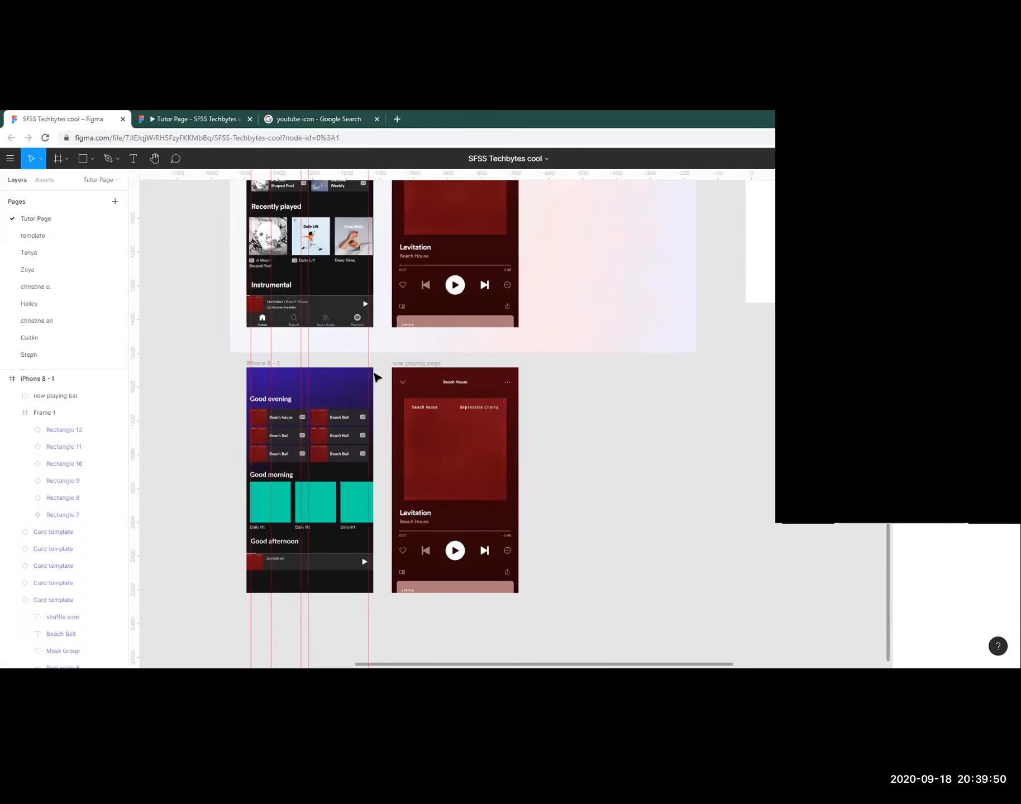
pyautogui.scroll(-2, 61, 274)
pyautogui.scroll(2, 61, 281)
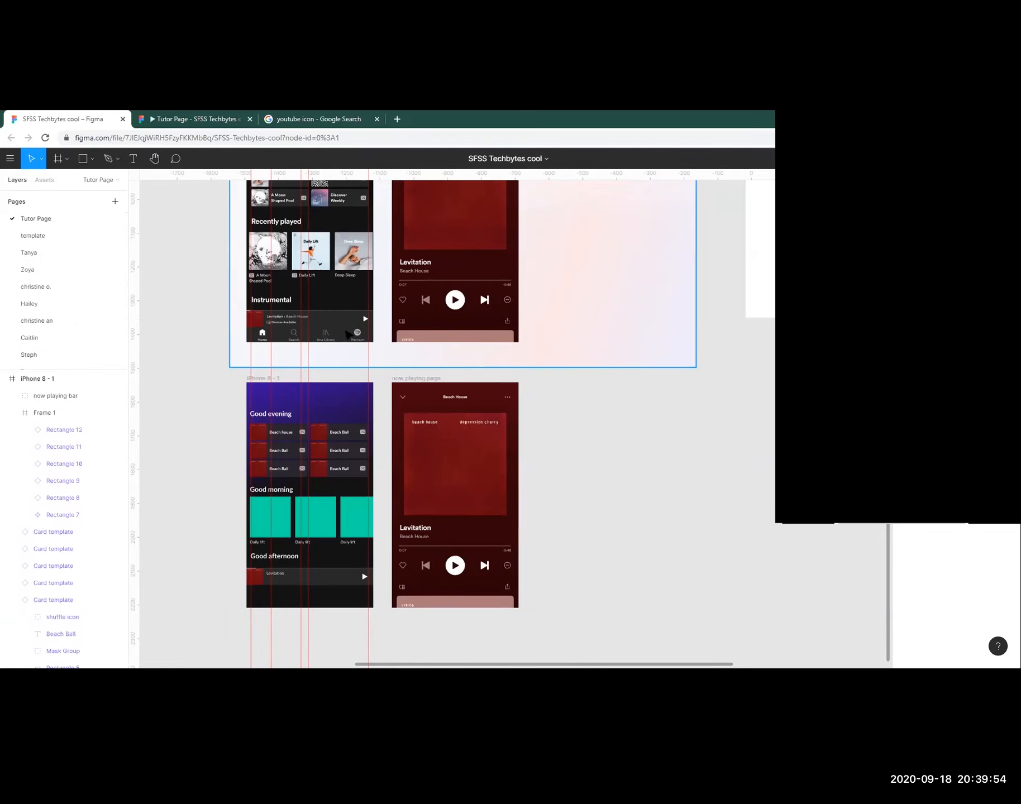
pyautogui.scroll(-3, 358, 363)
pyautogui.scroll(4, 380, 347)
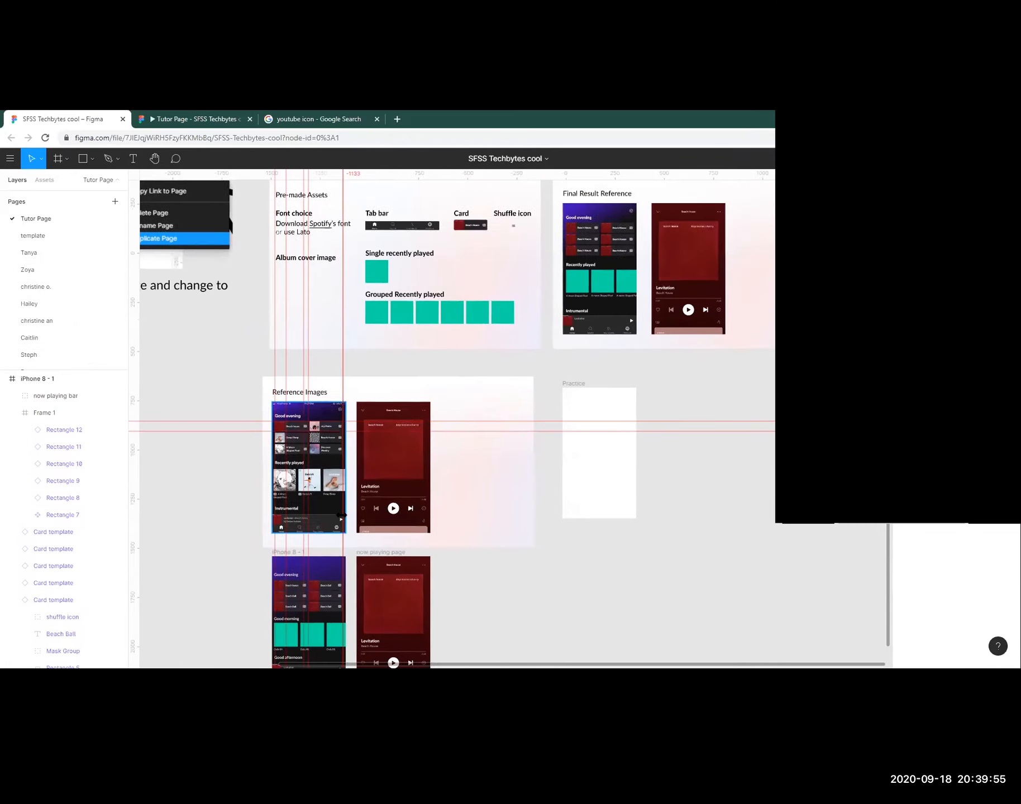
# Copy the pre-made tab bar from the Assets board to the bottom of the iPhone 8 - 1 frame.
pyautogui.doubleClick(414, 225)
pyautogui.moveTo(432, 483); pyautogui.dragTo(477, 454)
pyautogui.scroll(-1, 471, 455)
pyautogui.moveTo(366, 664); pyautogui.dragTo(400, 491)
pyautogui.scroll(3, 401, 491)
pyautogui.scroll(2, 400, 492)
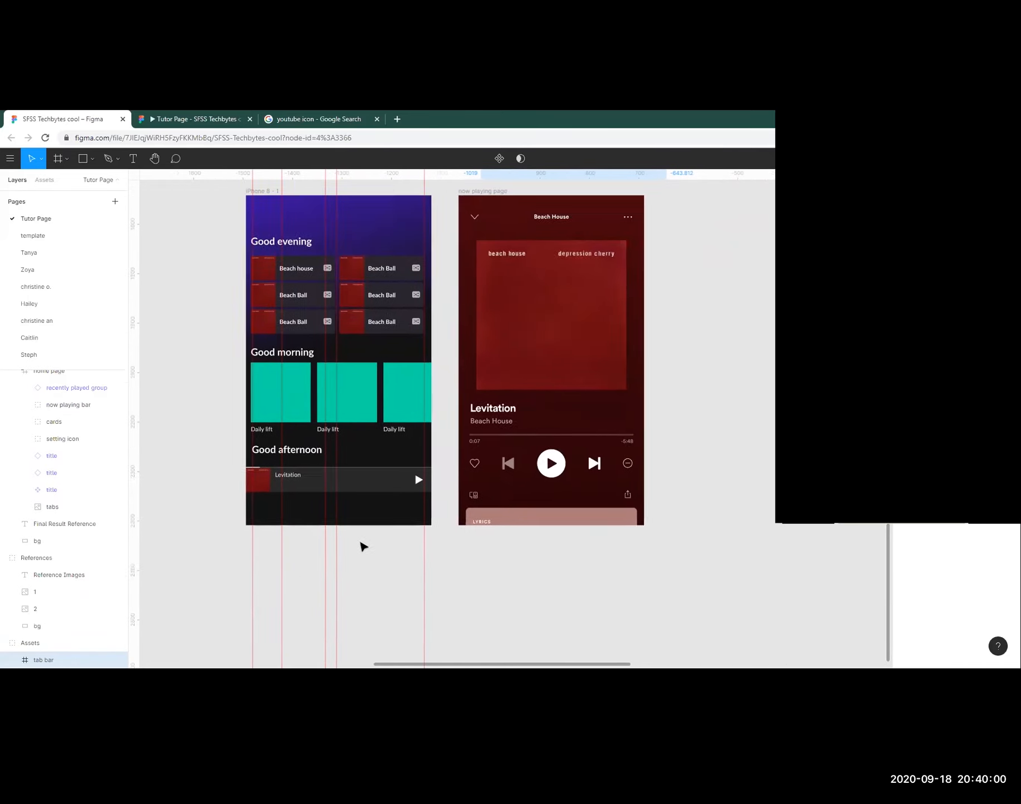
pyautogui.scroll(-2, 402, 508)
pyautogui.scroll(-4, 389, 520)
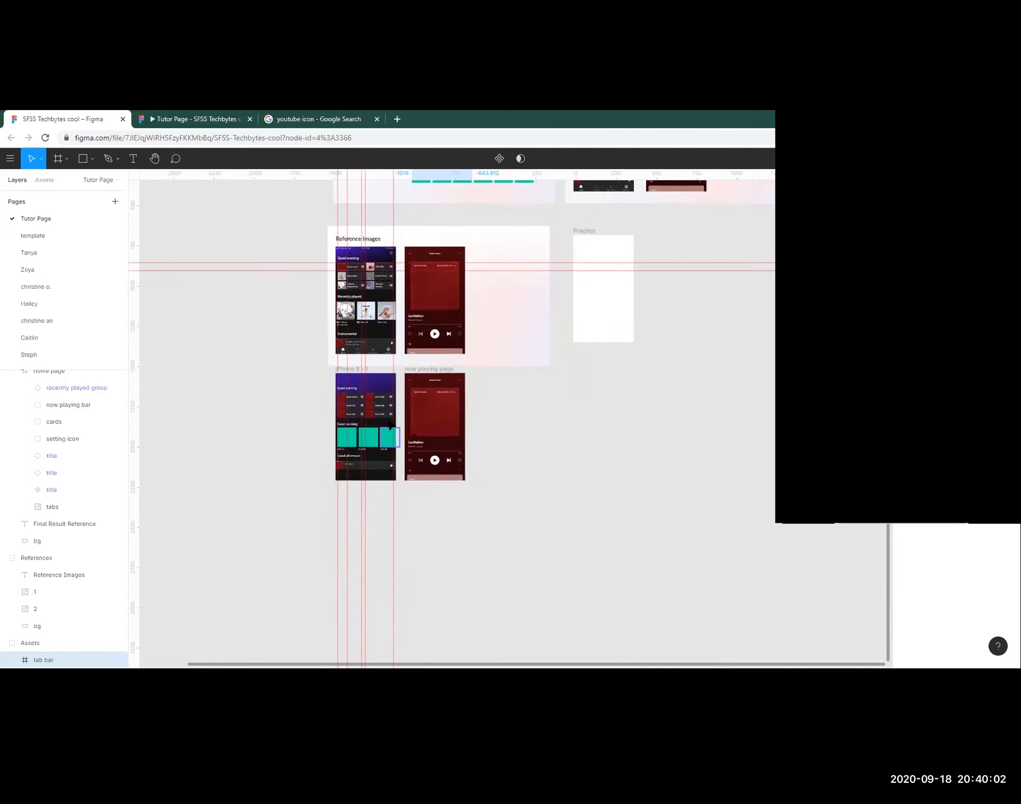
pyautogui.scroll(2, 402, 223)
pyautogui.scroll(1, 408, 360)
pyautogui.moveTo(407, 253); pyautogui.dragTo(337, 612)
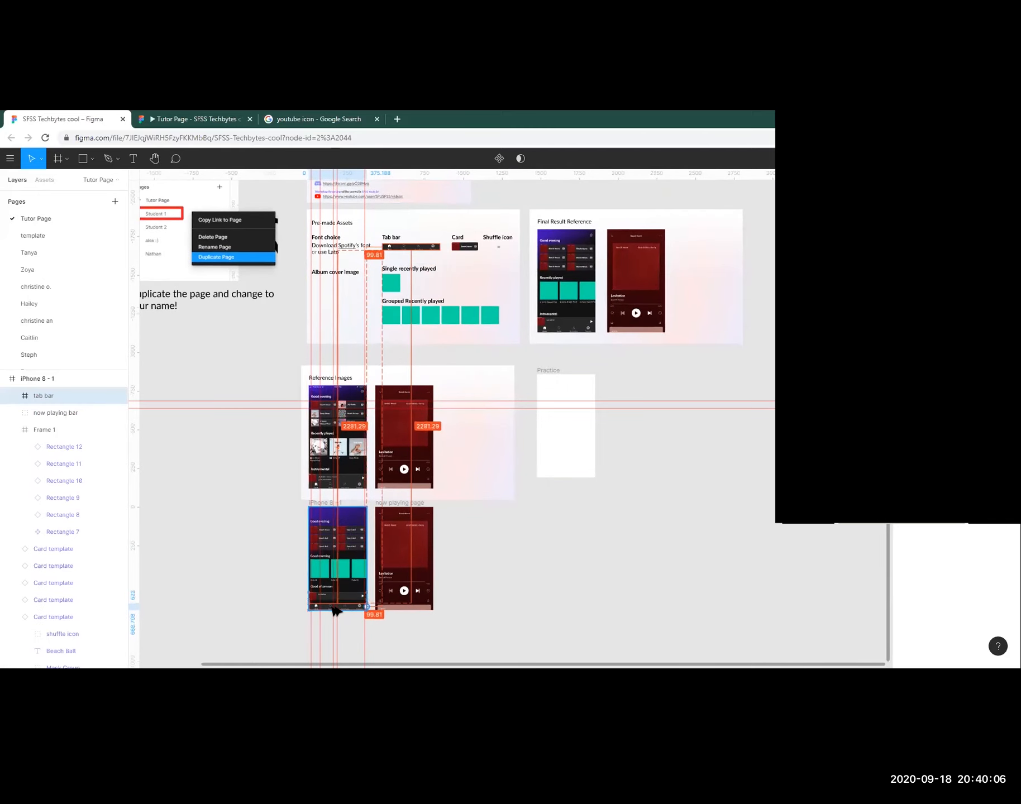
# Move the now playing bar down to sit directly on top of the tab bar.
pyautogui.scroll(5, 346, 626)
pyautogui.moveTo(408, 407); pyautogui.dragTo(419, 430)
pyautogui.click(456, 452)
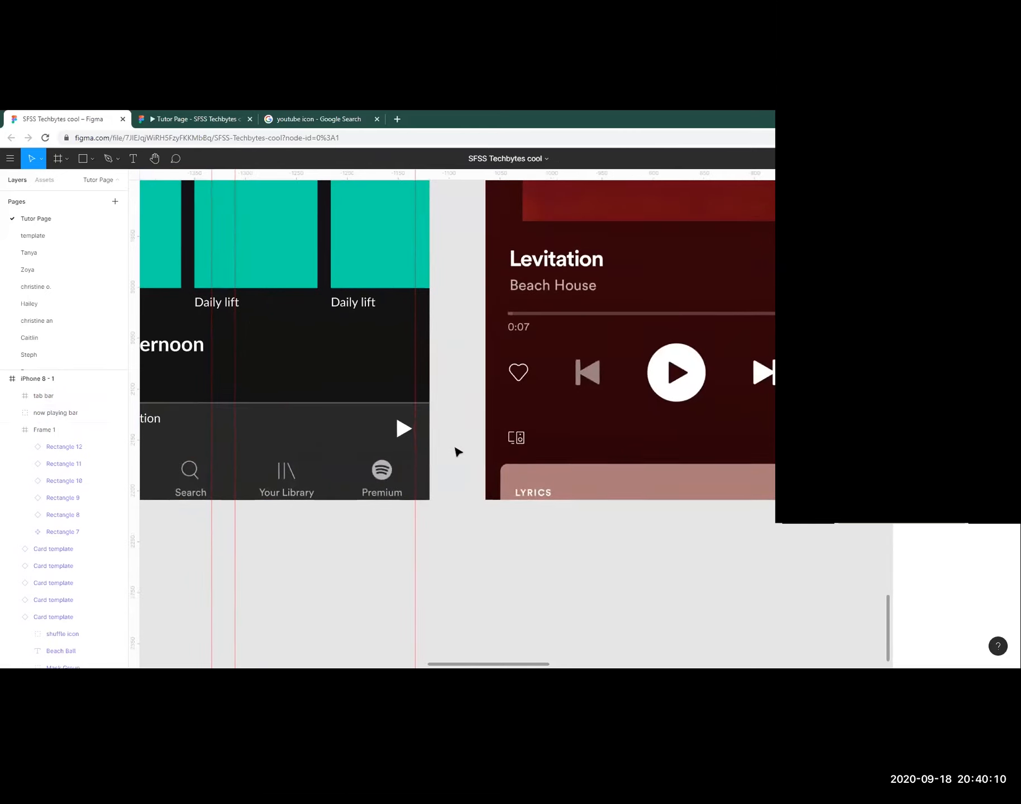
pyautogui.scroll(-5, 401, 465)
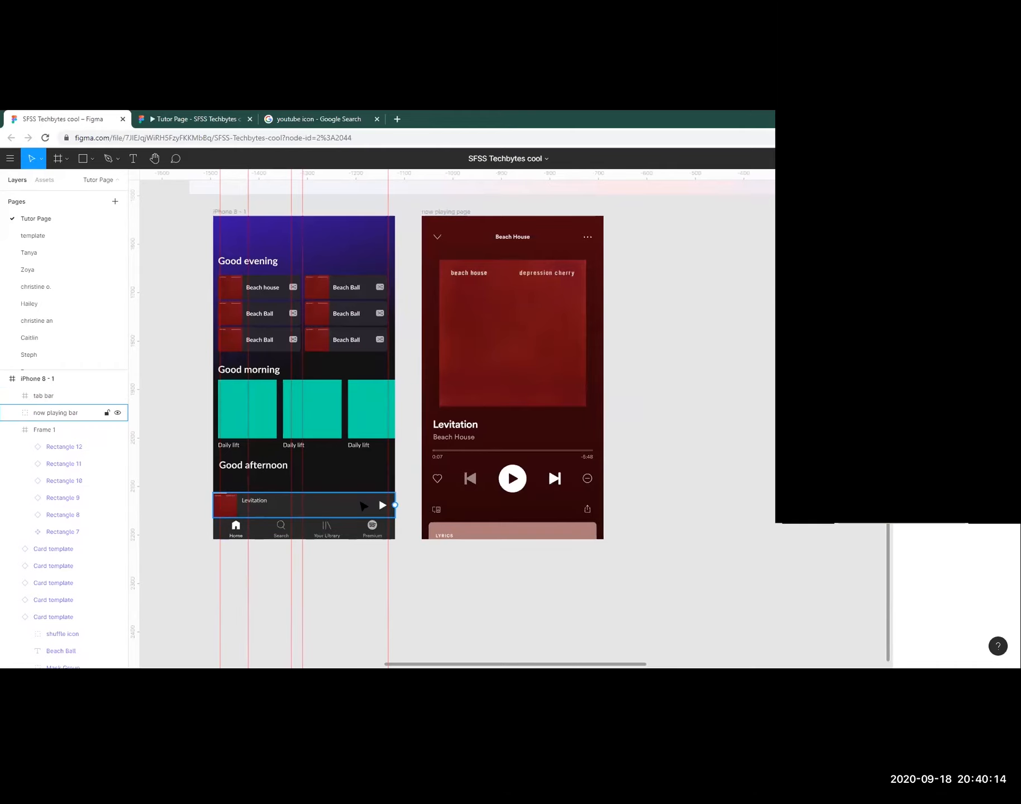
# Link the now playing bar in iPhone 8 - 1 to the now playing page frame with an On Drag interaction.
pyautogui.click(364, 505)
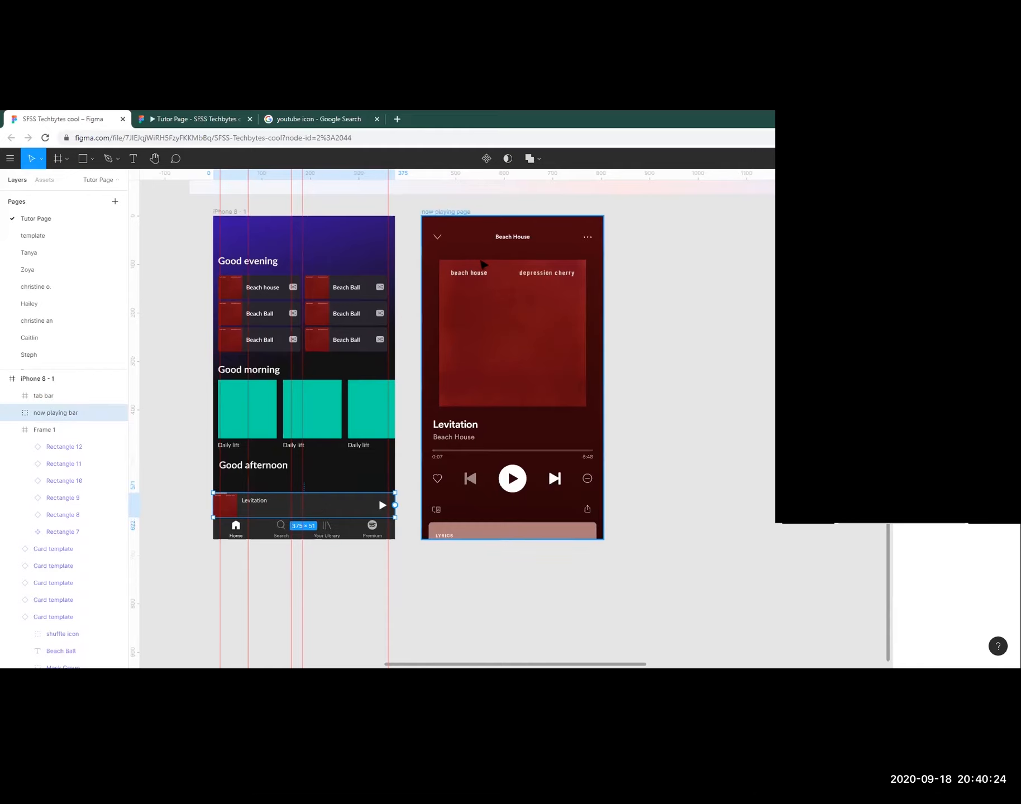
pyautogui.click(548, 280)
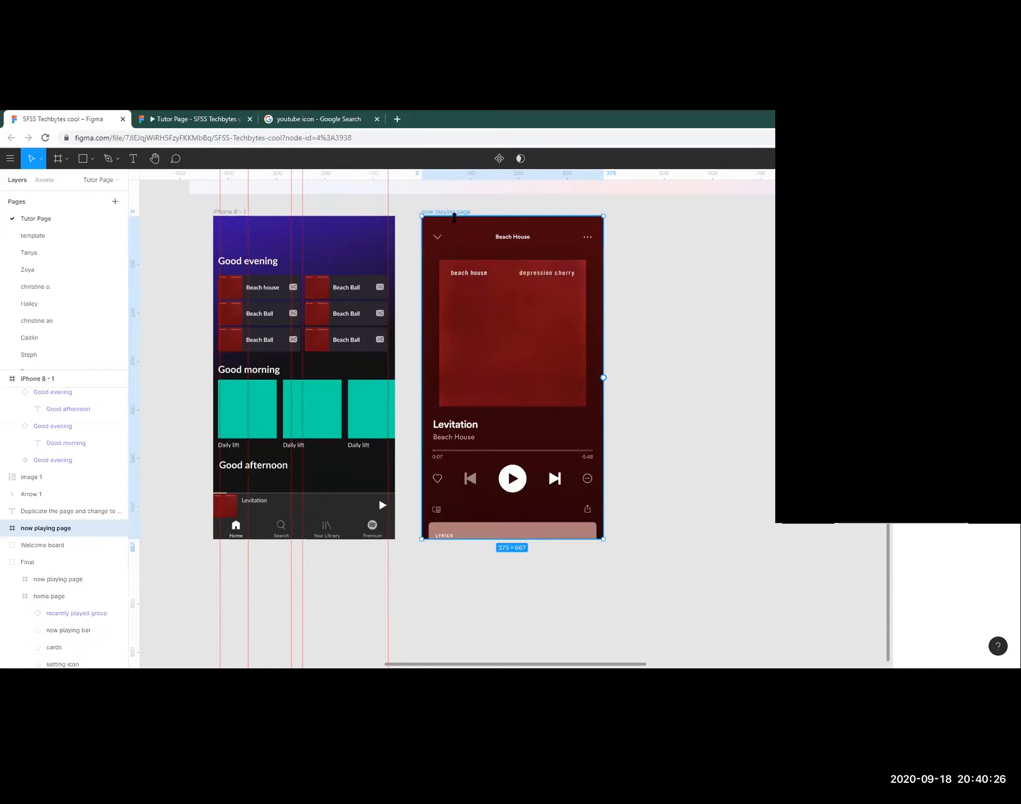
pyautogui.click(323, 506)
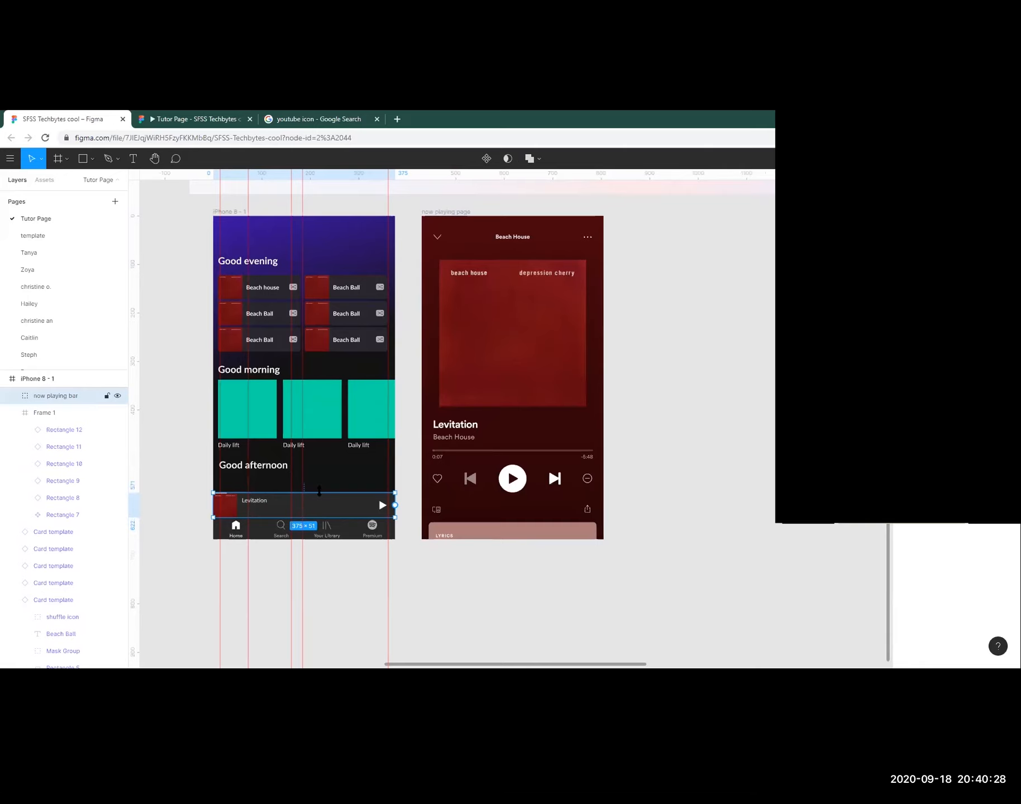
pyautogui.scroll(1, 319, 491)
pyautogui.hscroll(2, 319, 490)
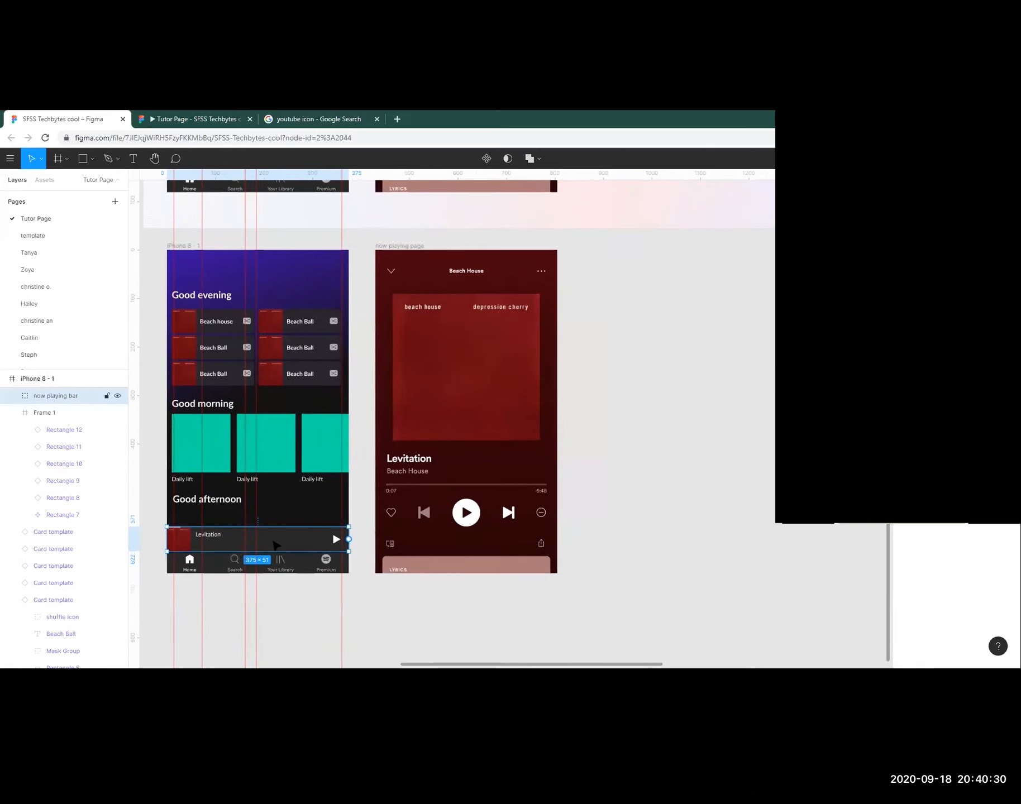
pyautogui.hscroll(-2, 275, 545)
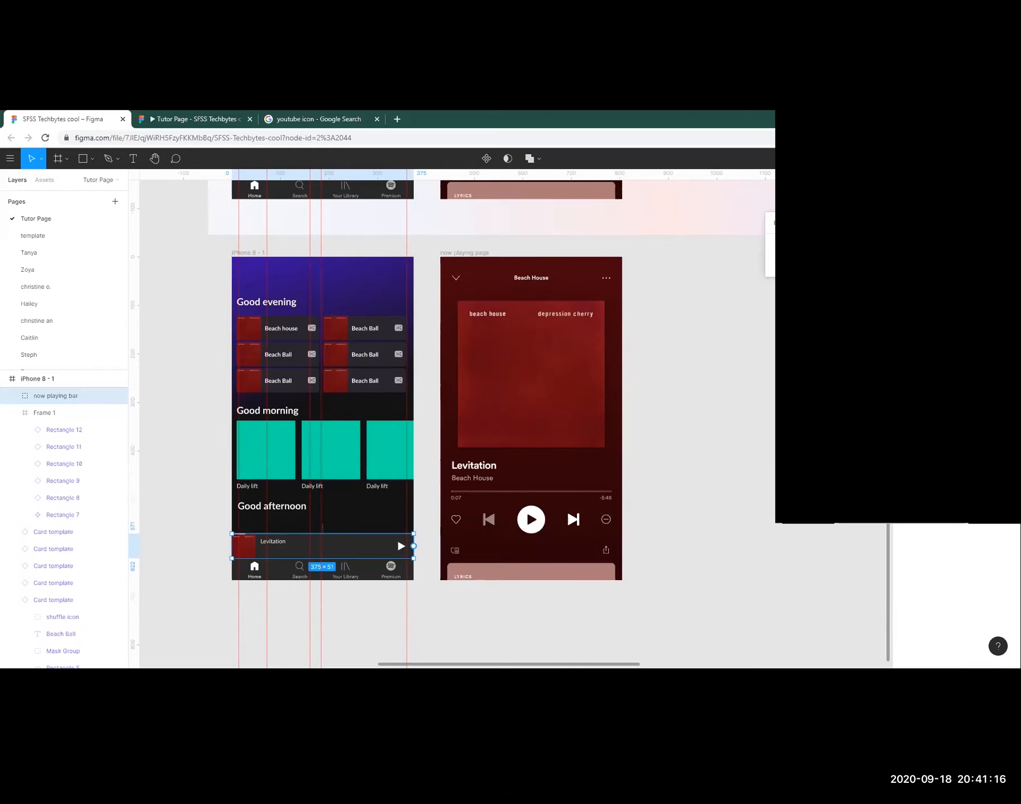
pyautogui.moveTo(414, 547); pyautogui.dragTo(442, 418)
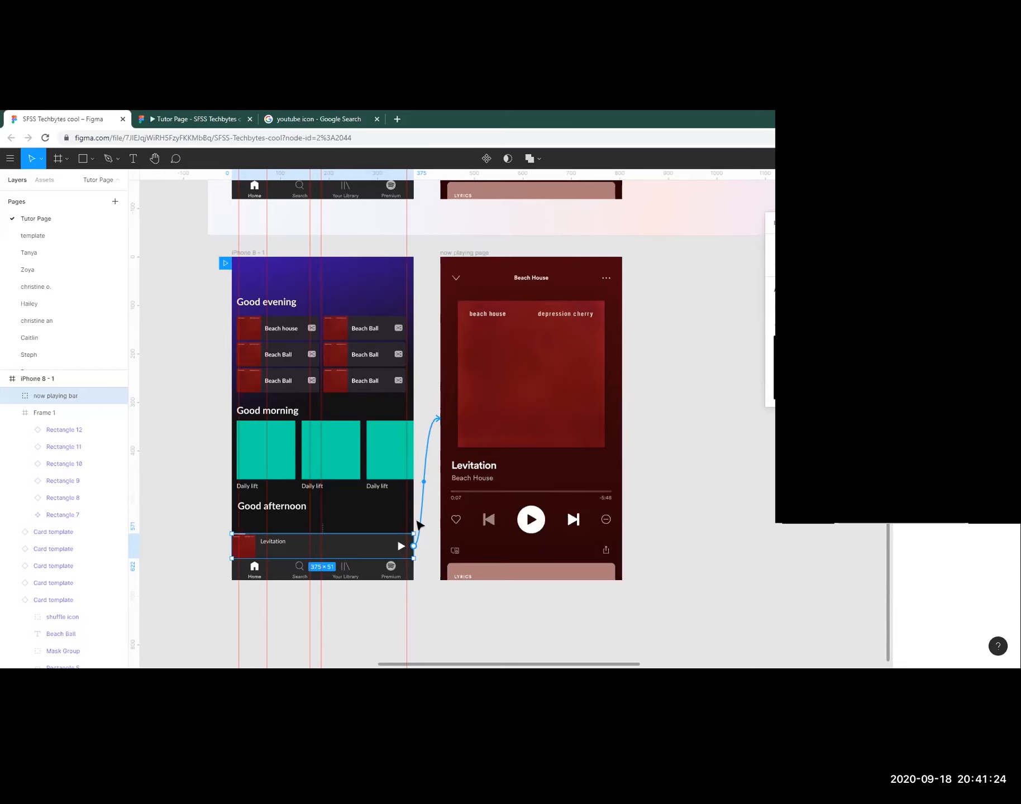
pyautogui.scroll(3, 425, 503)
pyautogui.scroll(-1, 441, 584)
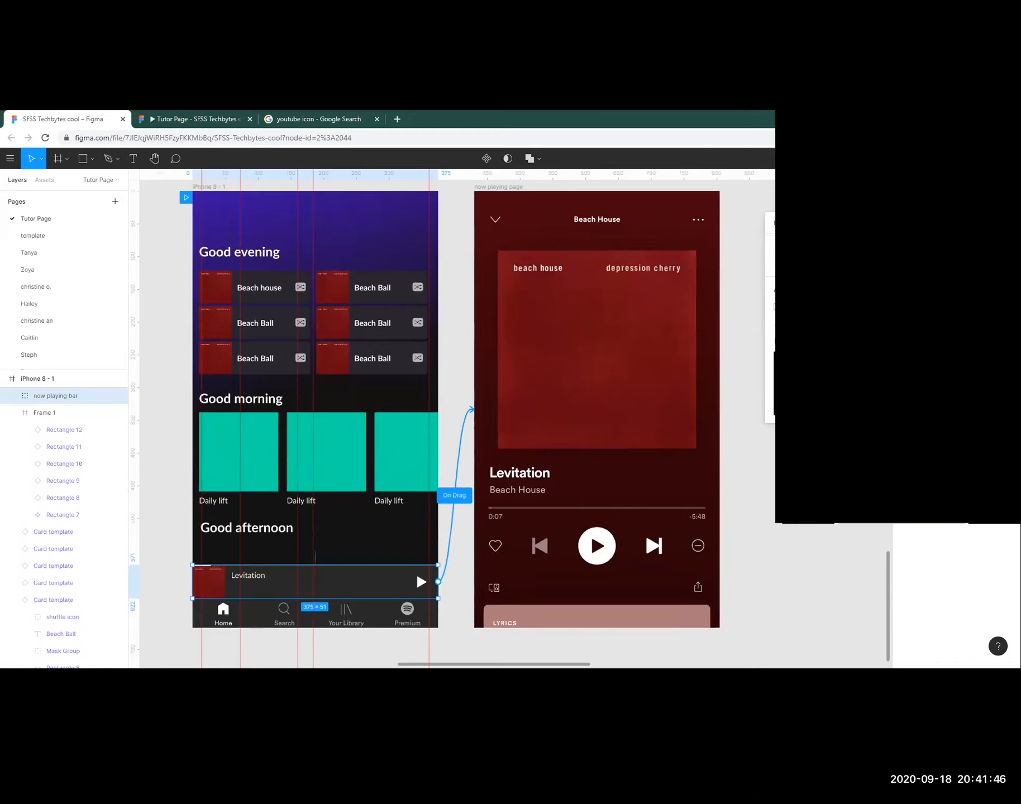
pyautogui.press('Escape')
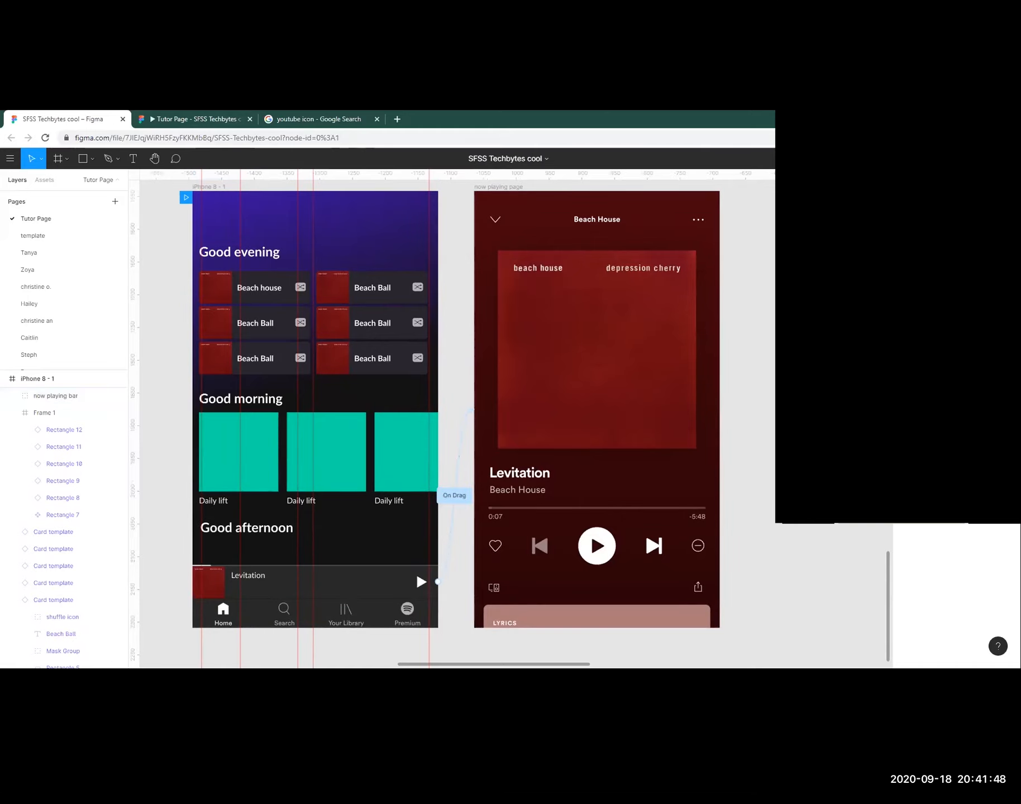
# Preview the prototype and test the now playing bar's drag transition to the now playing page, restarting between tries.
pyautogui.hotkey('ctrl', 'alt', 'Return')
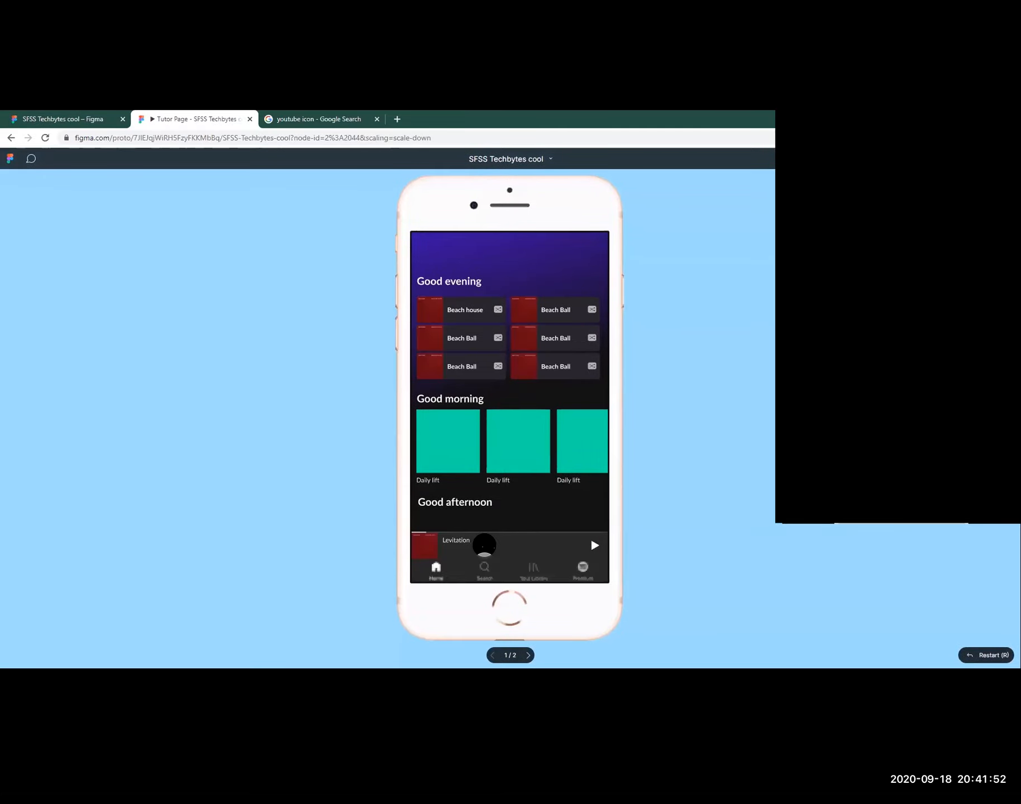
pyautogui.click(485, 541)
pyautogui.moveTo(503, 273); pyautogui.dragTo(514, 547)
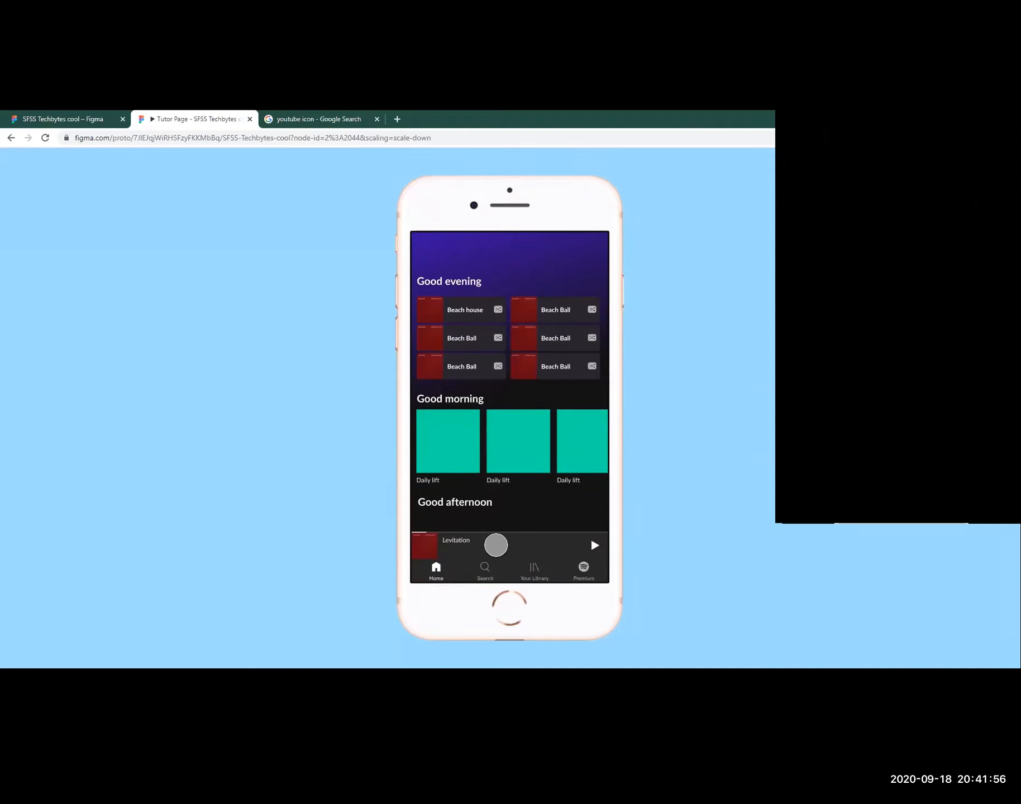
pyautogui.click(497, 546)
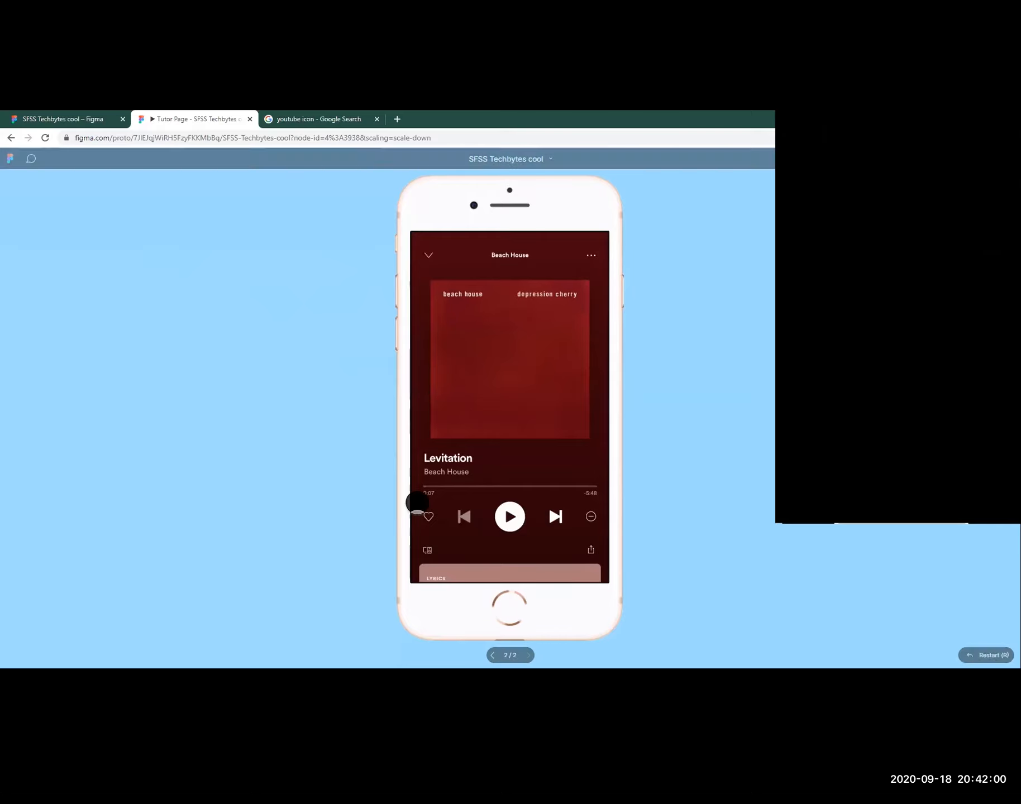
pyautogui.click(983, 656)
pyautogui.click(453, 541)
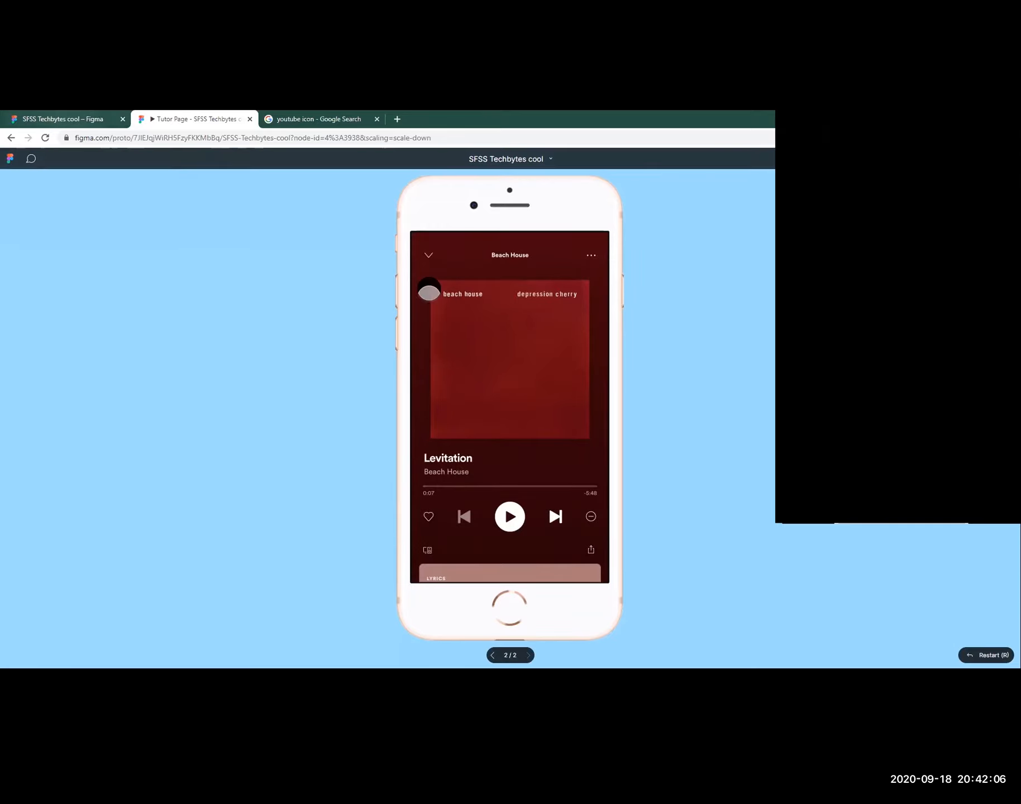
pyautogui.click(986, 655)
pyautogui.click(63, 119)
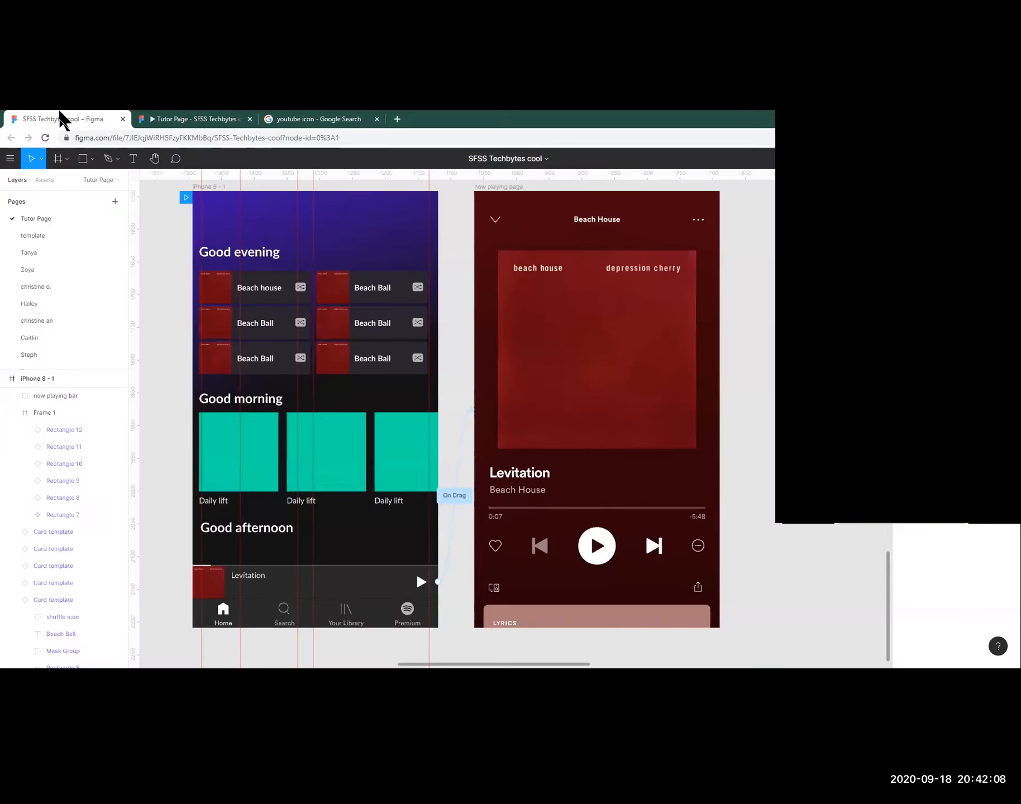
pyautogui.click(150, 118)
pyautogui.moveTo(514, 534); pyautogui.dragTo(501, 269)
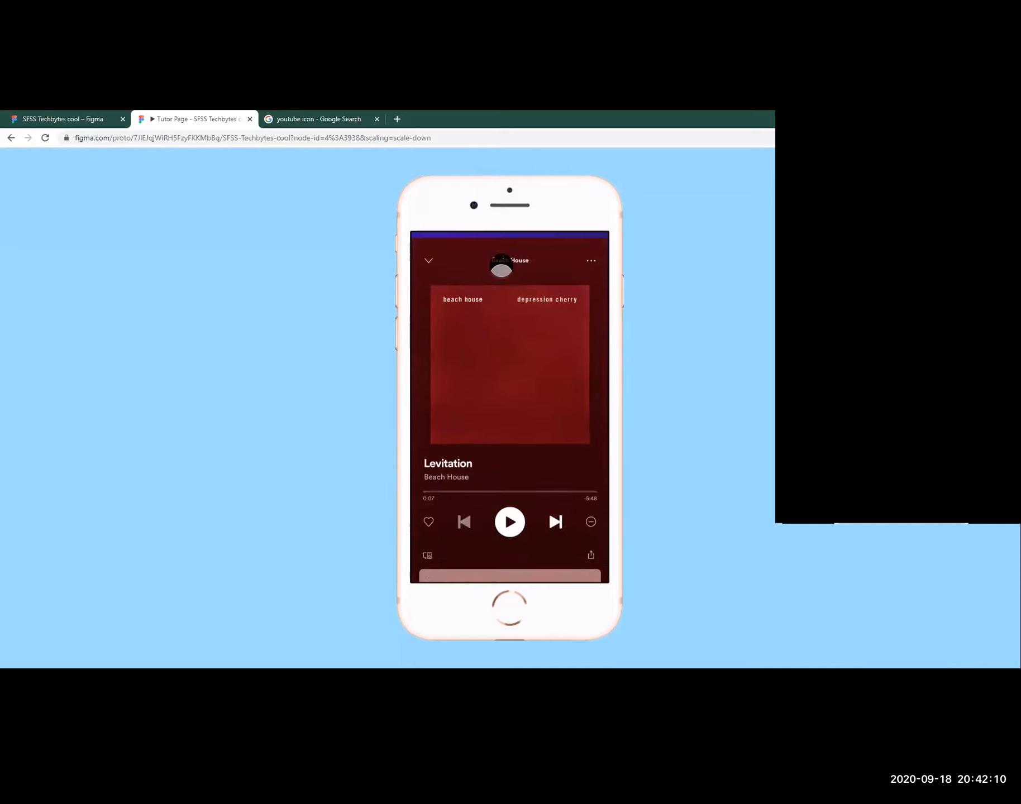
# Return to the design file and link the now playing page frame back to the iPhone 8 - 1 frame.
pyautogui.click(67, 121)
pyautogui.scroll(-1, 566, 441)
pyautogui.scroll(-1, 760, 425)
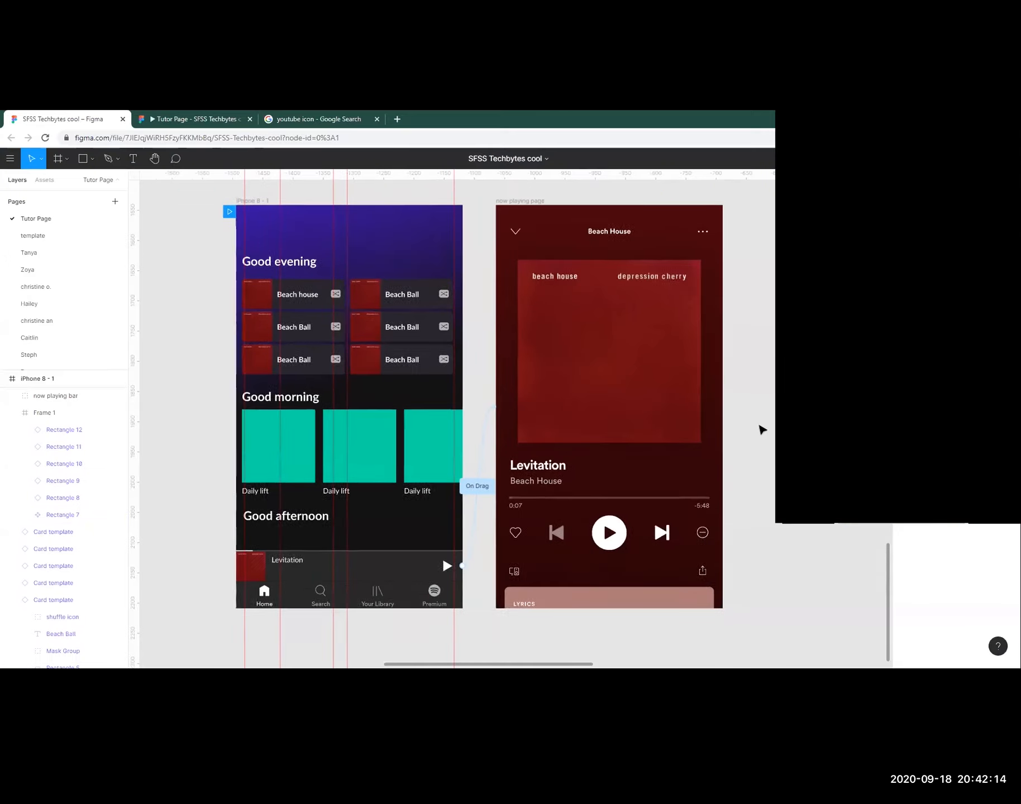
pyautogui.hscroll(2, 762, 429)
pyautogui.click(506, 349)
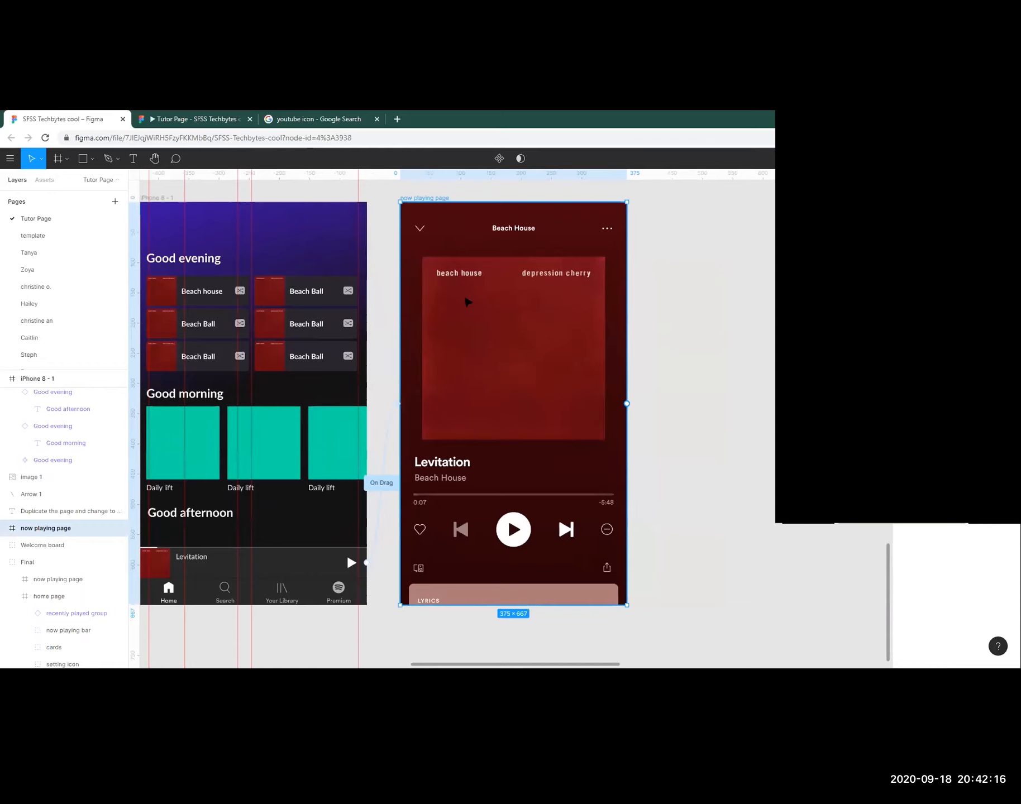
pyautogui.scroll(-1, 465, 298)
pyautogui.hscroll(-1, 537, 322)
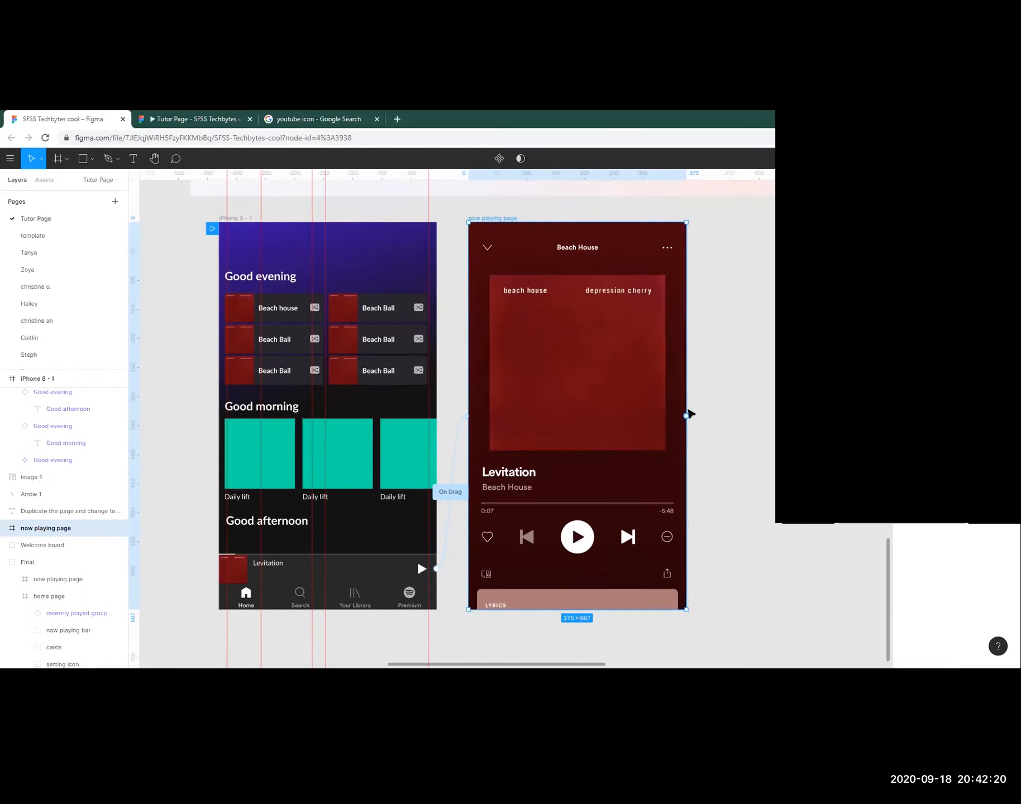
pyautogui.moveTo(686, 416); pyautogui.dragTo(431, 398)
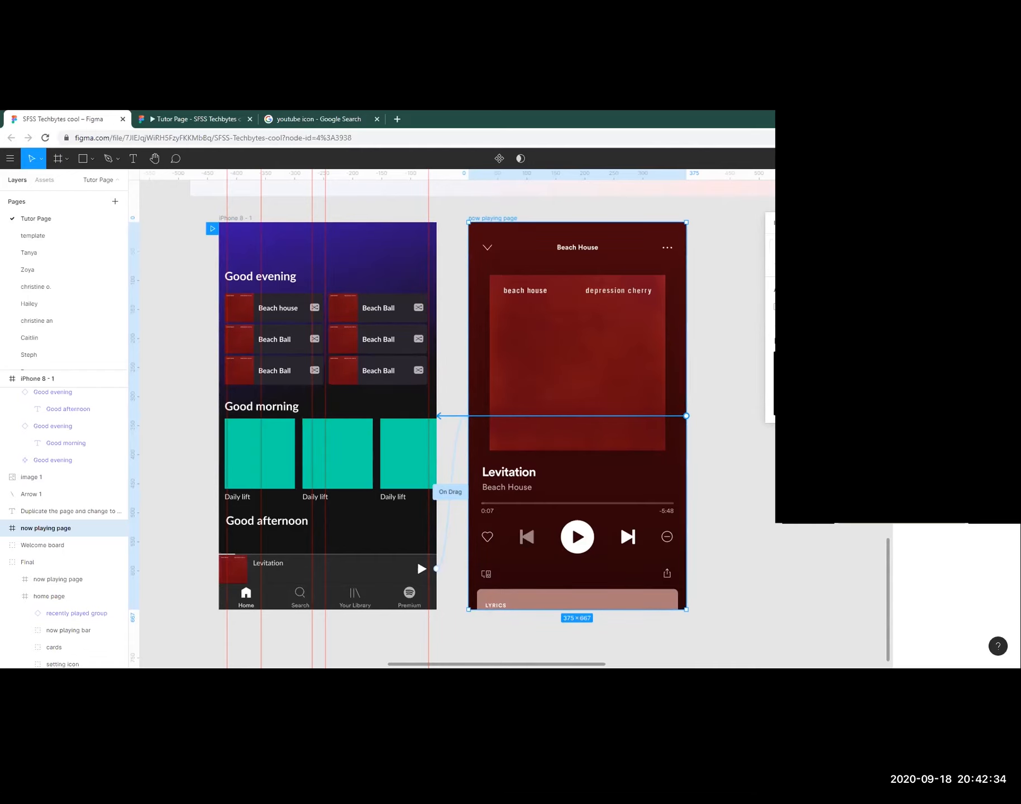
# Configure the trigger and animation of the now playing page's return link to the iPhone 8 - 1 frame.
pyautogui.click(799, 247)
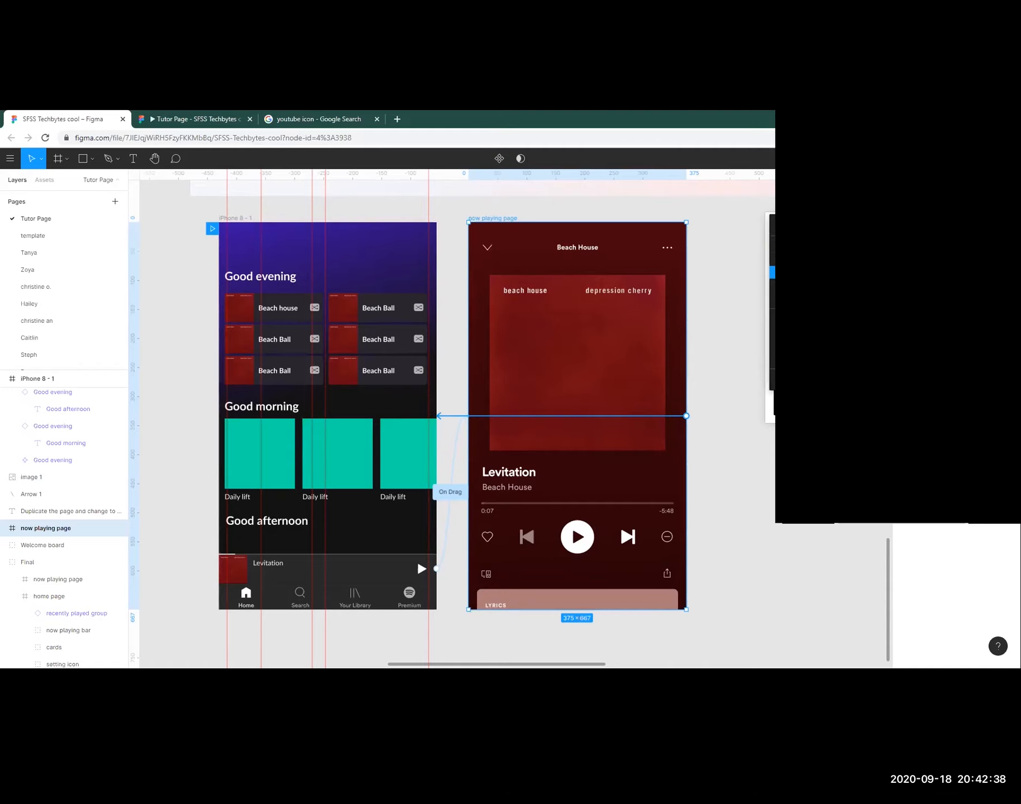
pyautogui.click(799, 259)
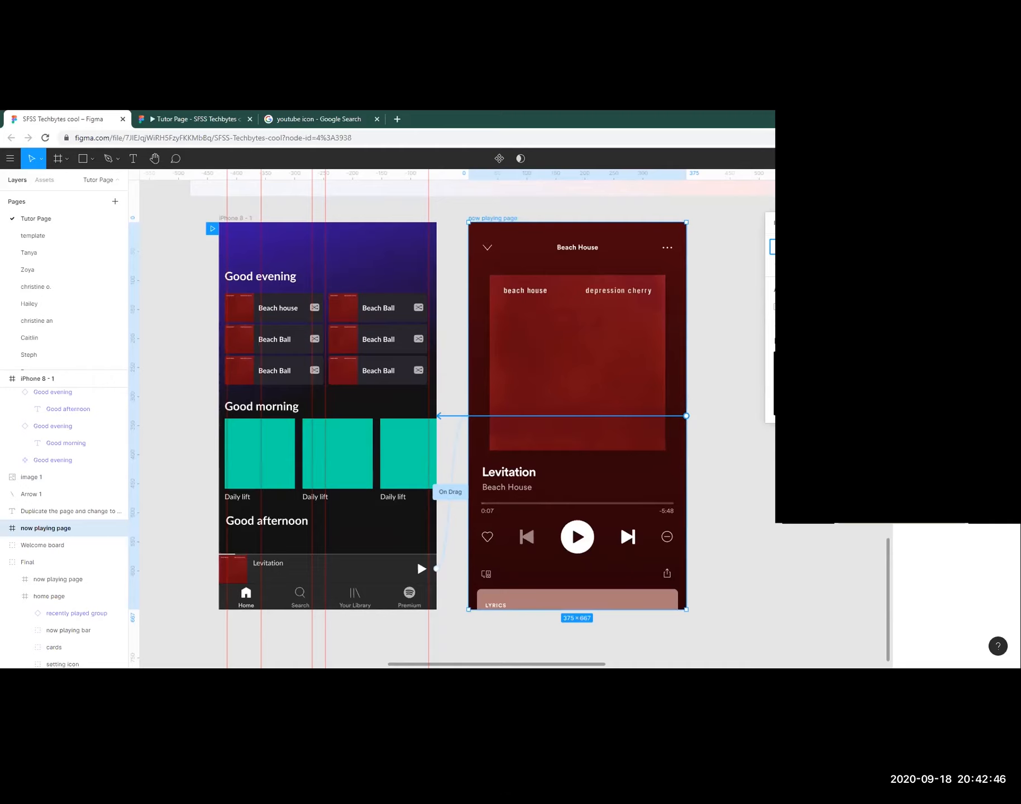
pyautogui.click(774, 307)
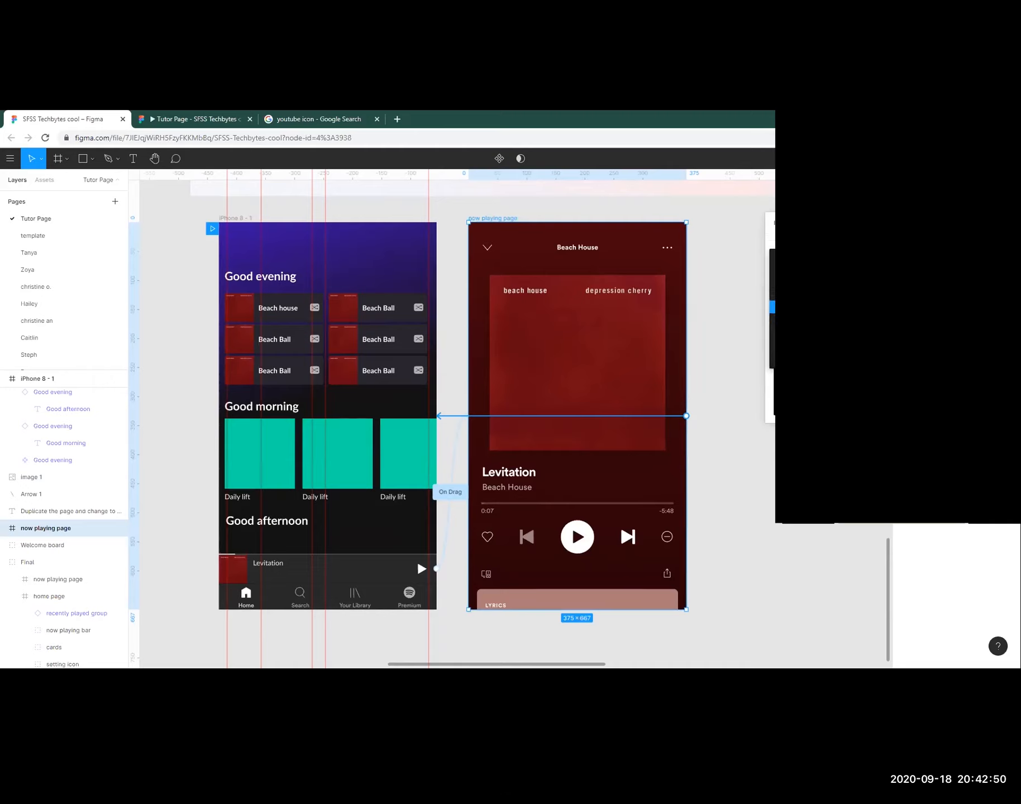
pyautogui.click(773, 320)
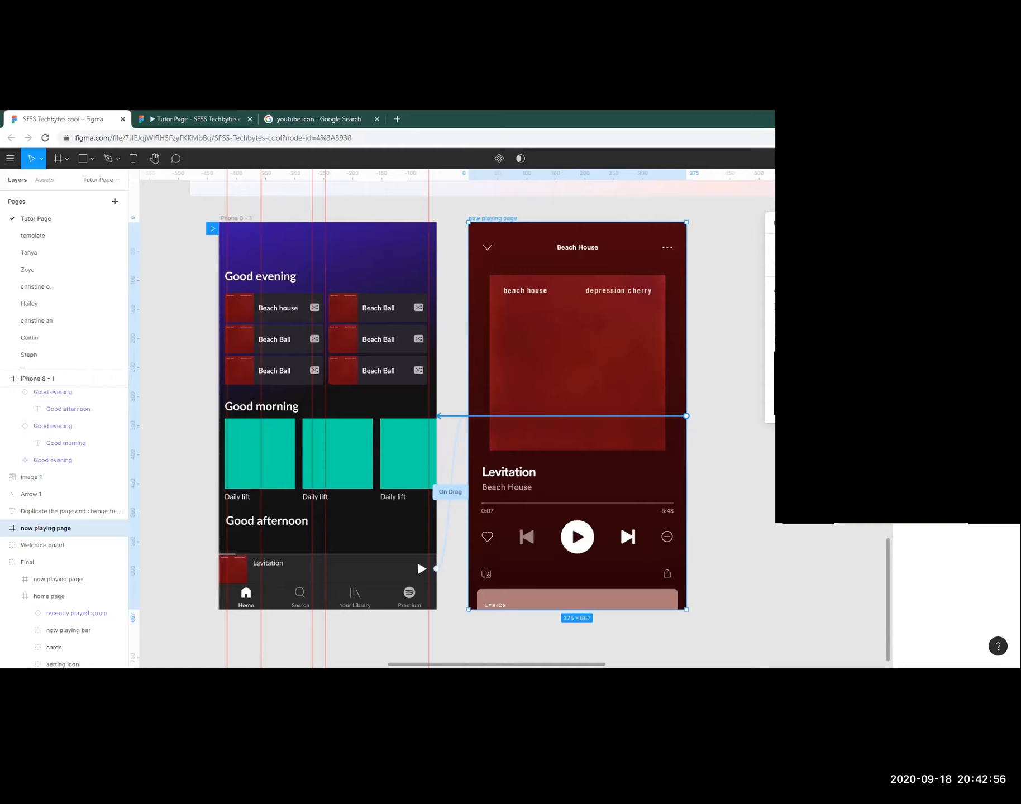
pyautogui.press('Escape')
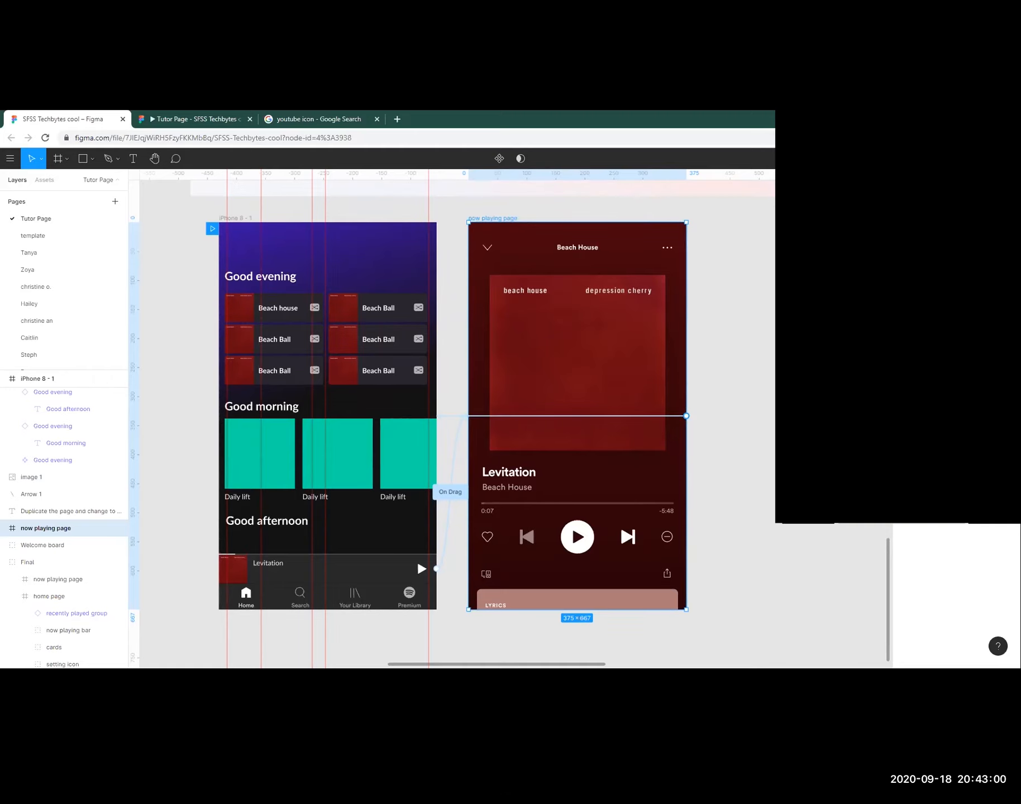
# Preview the prototype and test the drag transitions back and forth between the now playing page and the home screen.
pyautogui.click(190, 119)
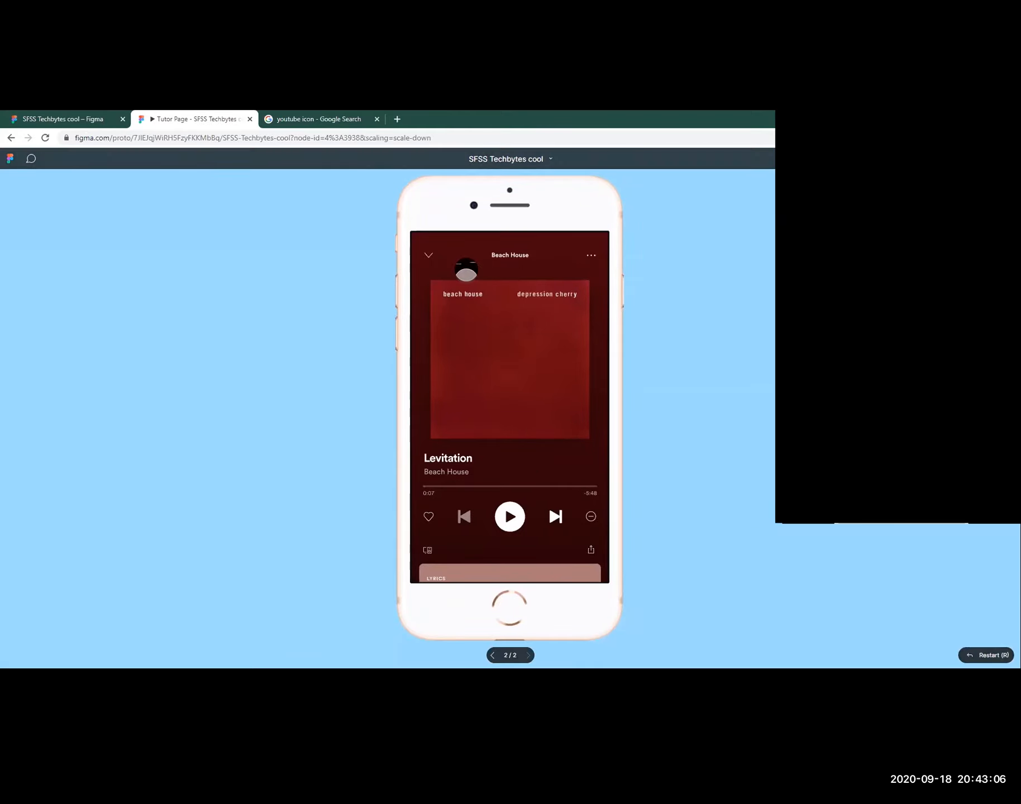
pyautogui.click(466, 271)
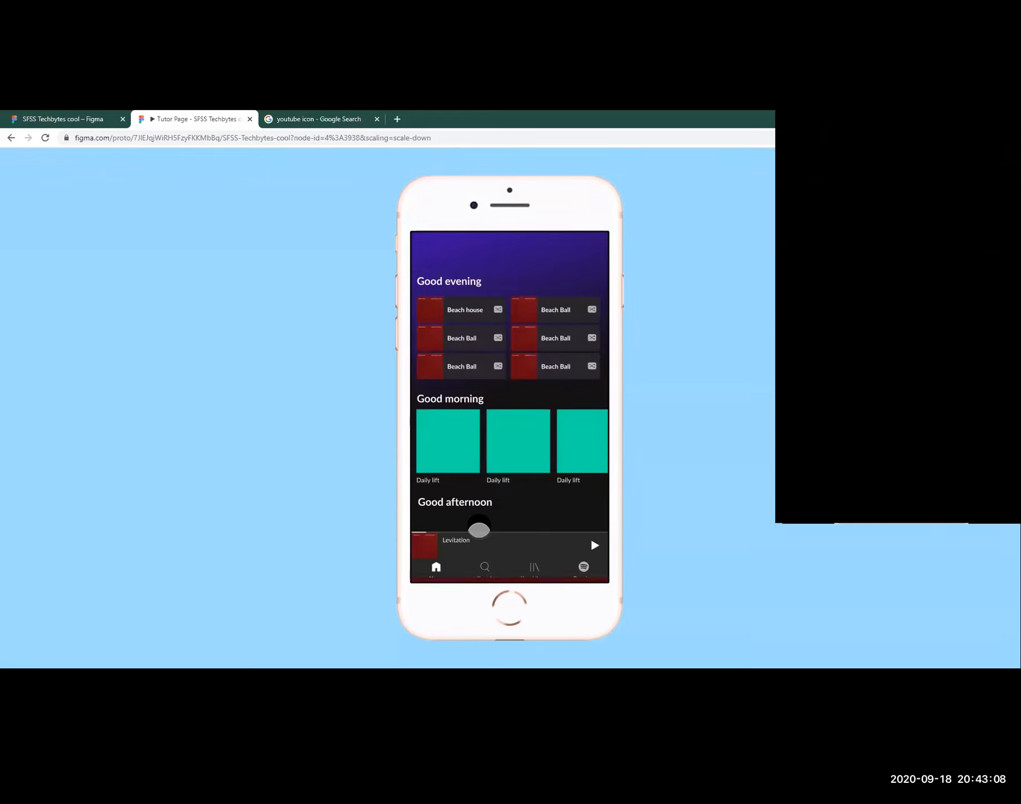
pyautogui.click(479, 529)
pyautogui.click(485, 265)
pyautogui.click(483, 548)
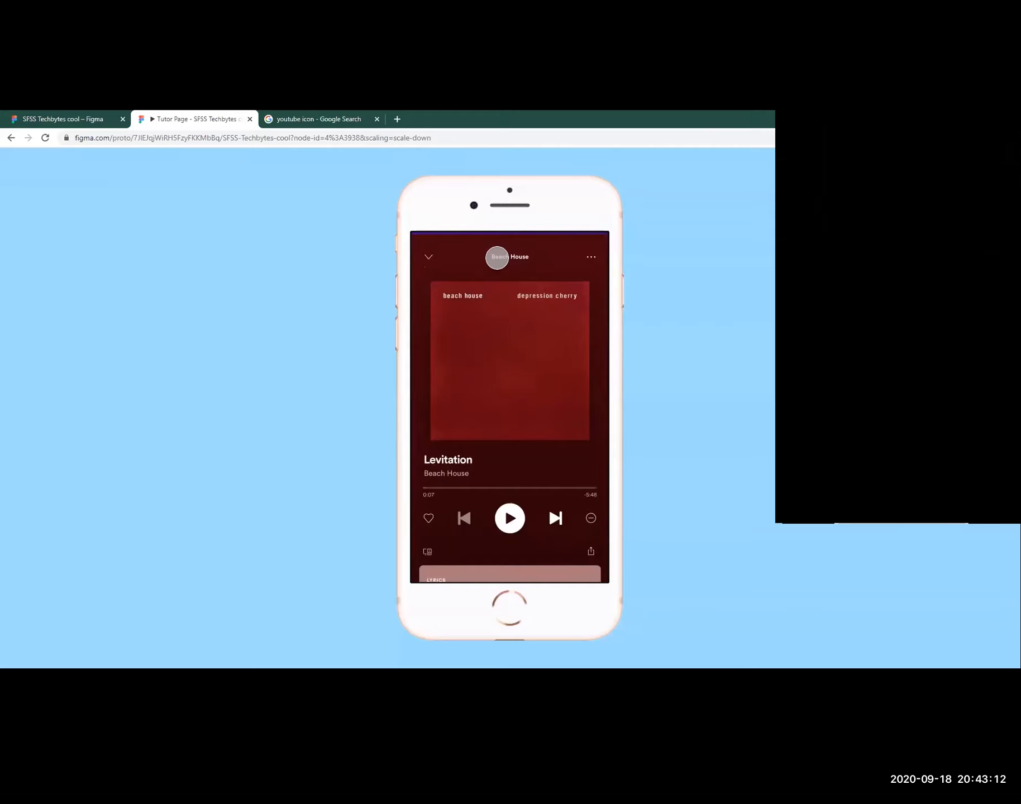
pyautogui.moveTo(497, 257); pyautogui.dragTo(483, 357)
# Return to the design file and review the interaction details of the now playing page's return link.
pyautogui.click(68, 120)
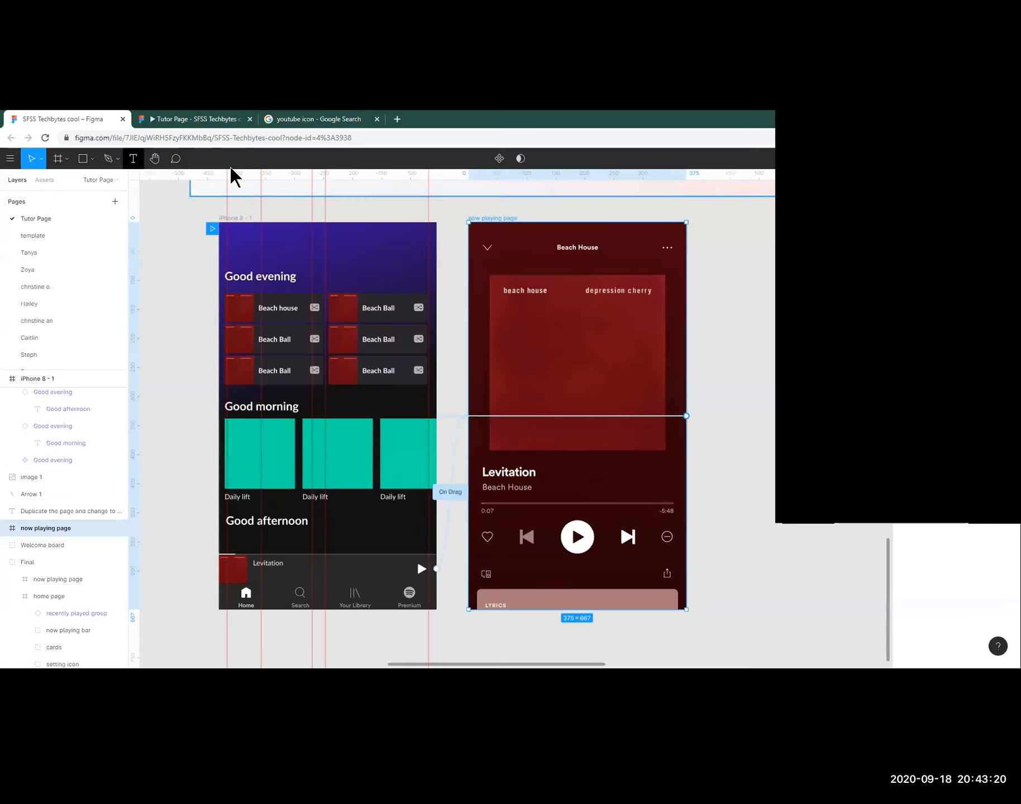
pyautogui.click(950, 222)
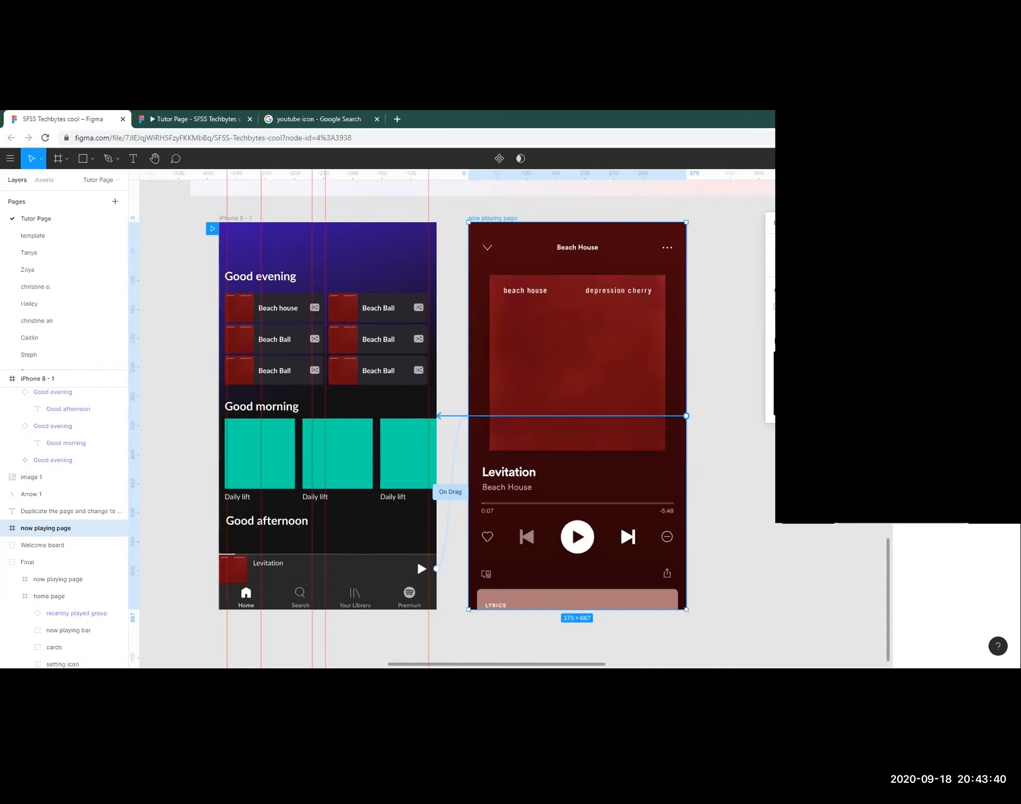
pyautogui.click(770, 475)
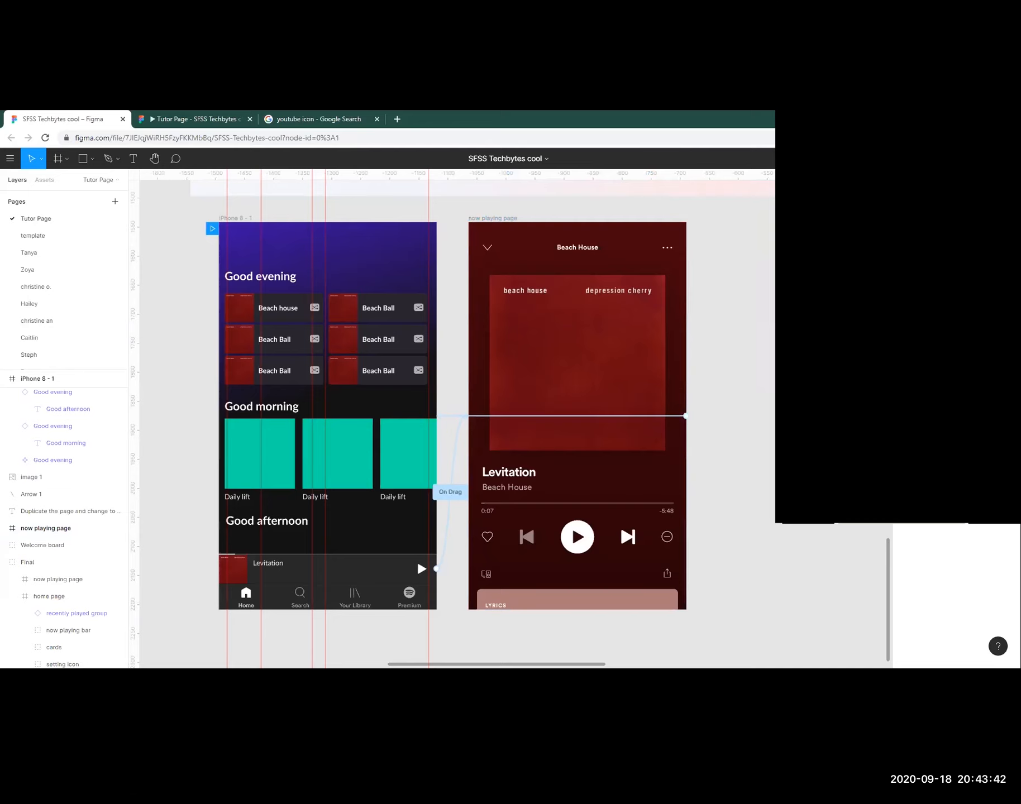
pyautogui.scroll(-2, 770, 475)
pyautogui.hscroll(1, 746, 452)
pyautogui.scroll(-4, 745, 451)
pyautogui.moveTo(748, 422); pyautogui.dragTo(660, 424)
pyautogui.scroll(1, 593, 433)
pyautogui.scroll(3, 659, 425)
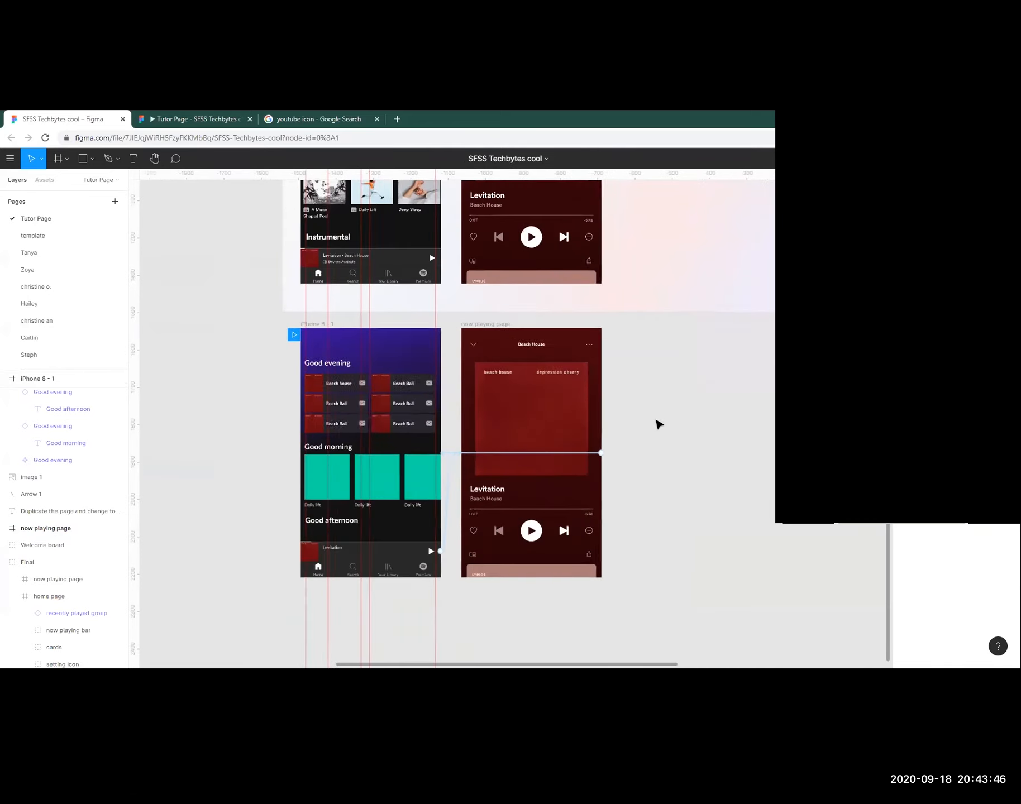
pyautogui.click(358, 482)
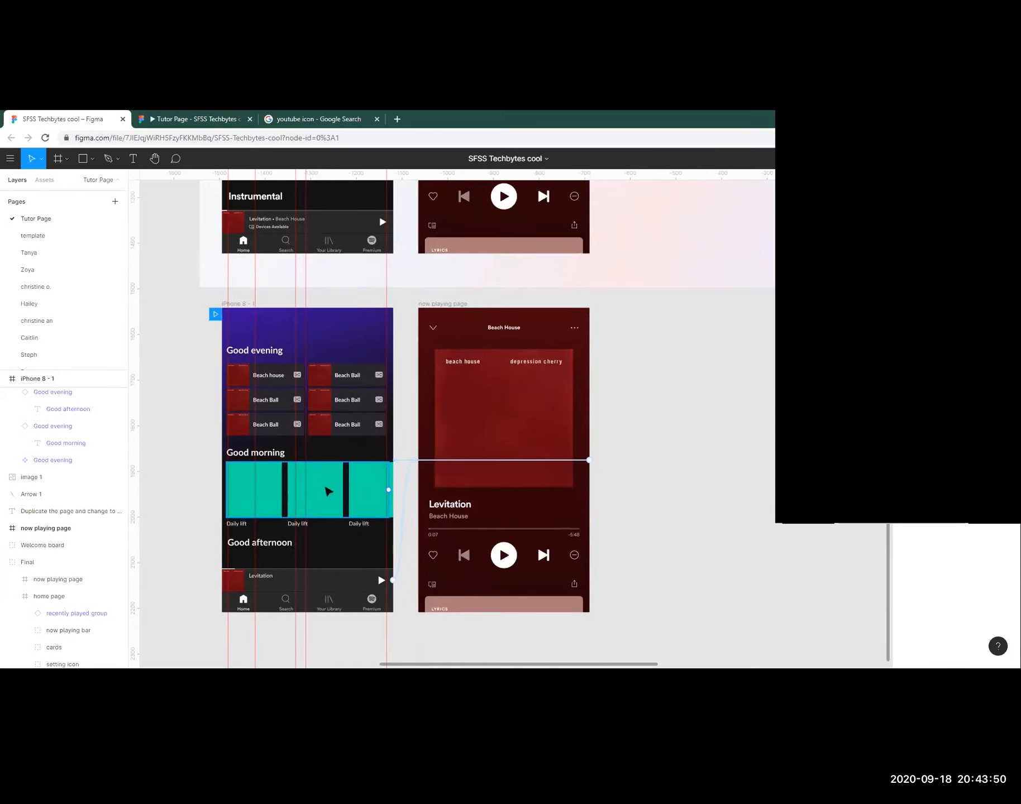
pyautogui.scroll(1, 328, 492)
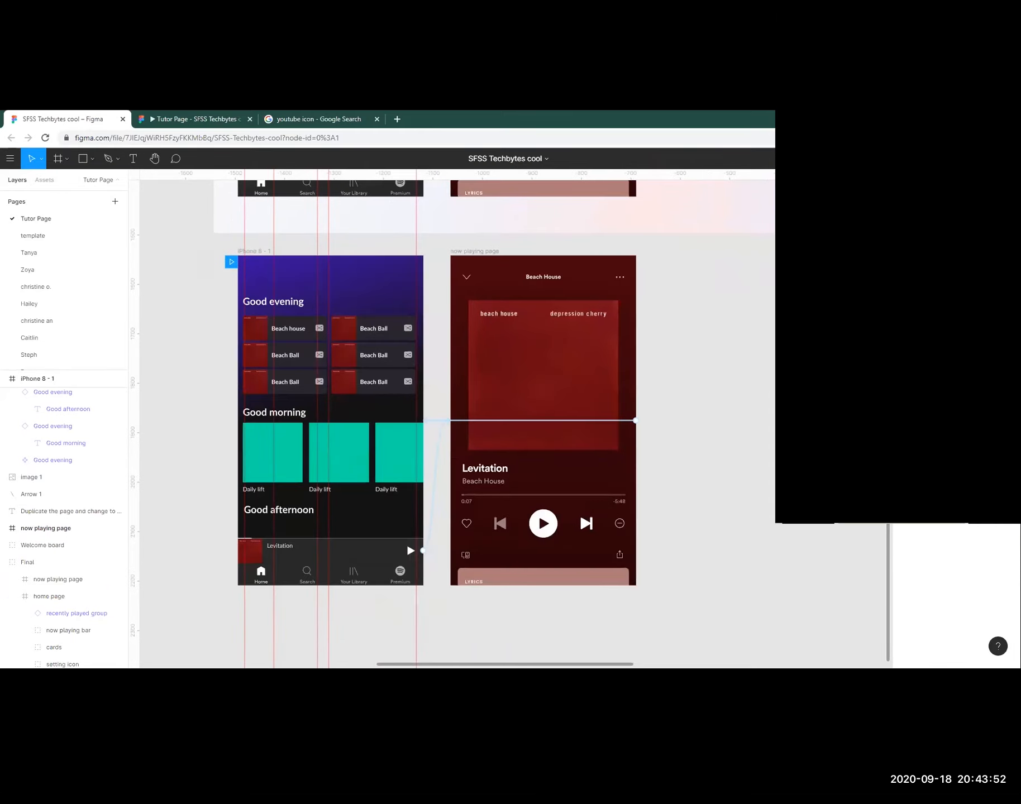
pyautogui.hscroll(3, 722, 467)
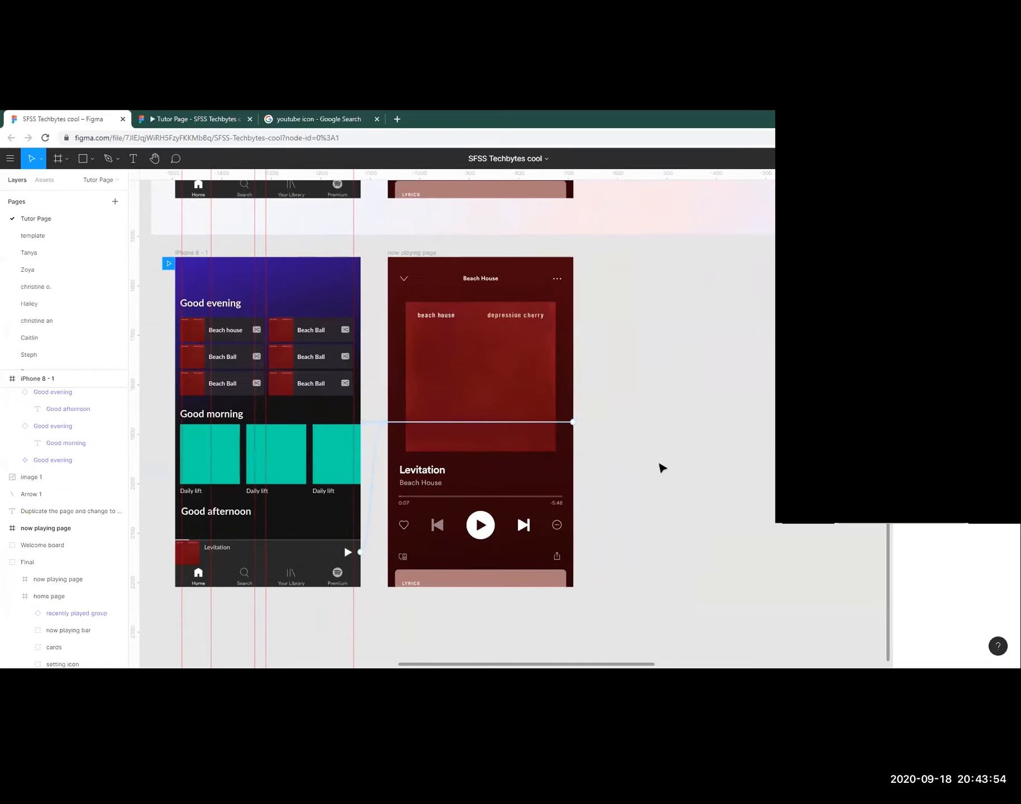
# Check the now playing bar and now playing page links, and test them once more in the prototype preview.
pyautogui.click(306, 456)
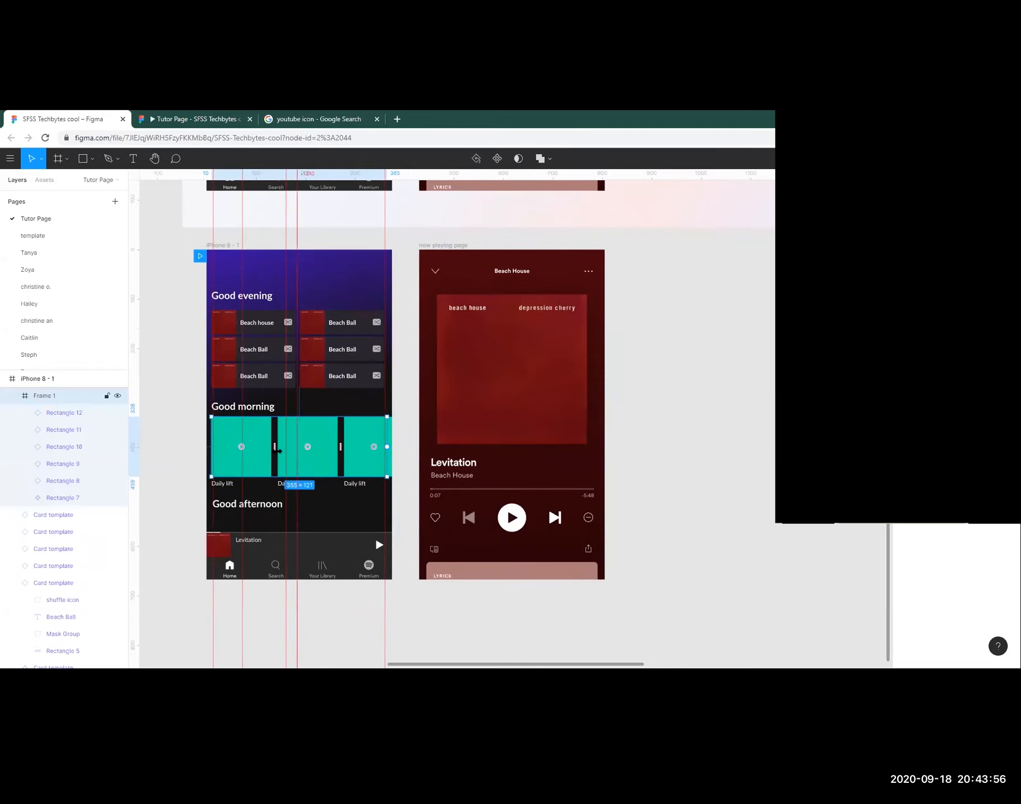
pyautogui.click(311, 549)
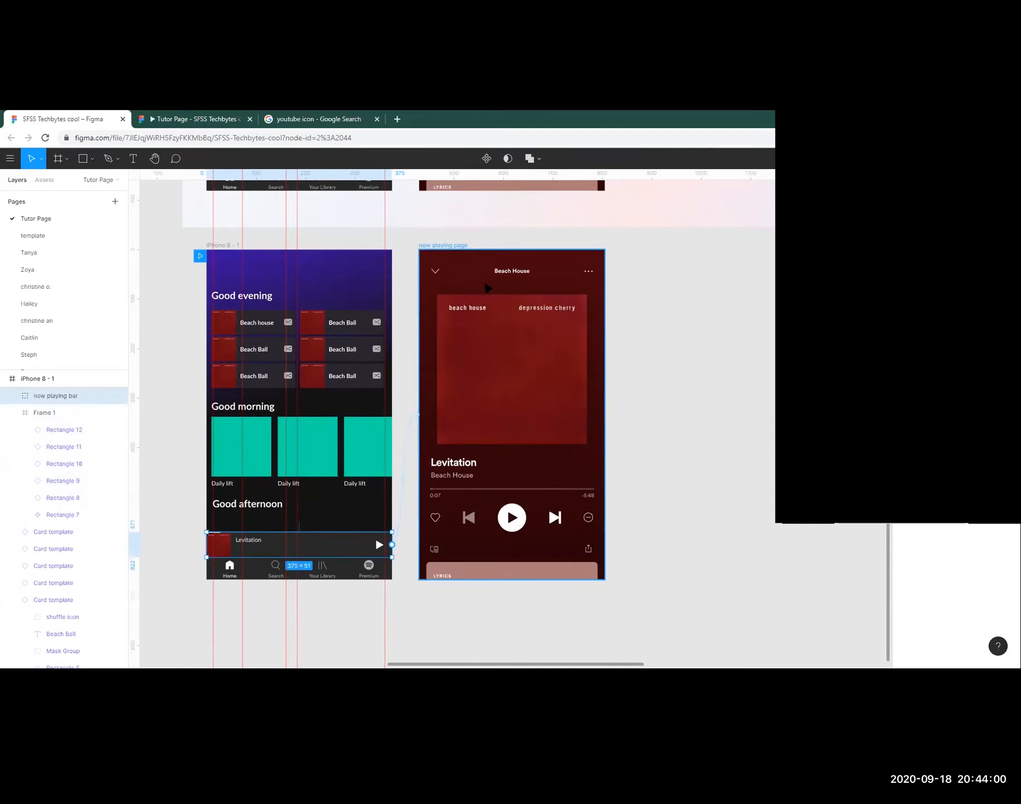
pyautogui.click(486, 286)
pyautogui.click(215, 120)
pyautogui.click(490, 427)
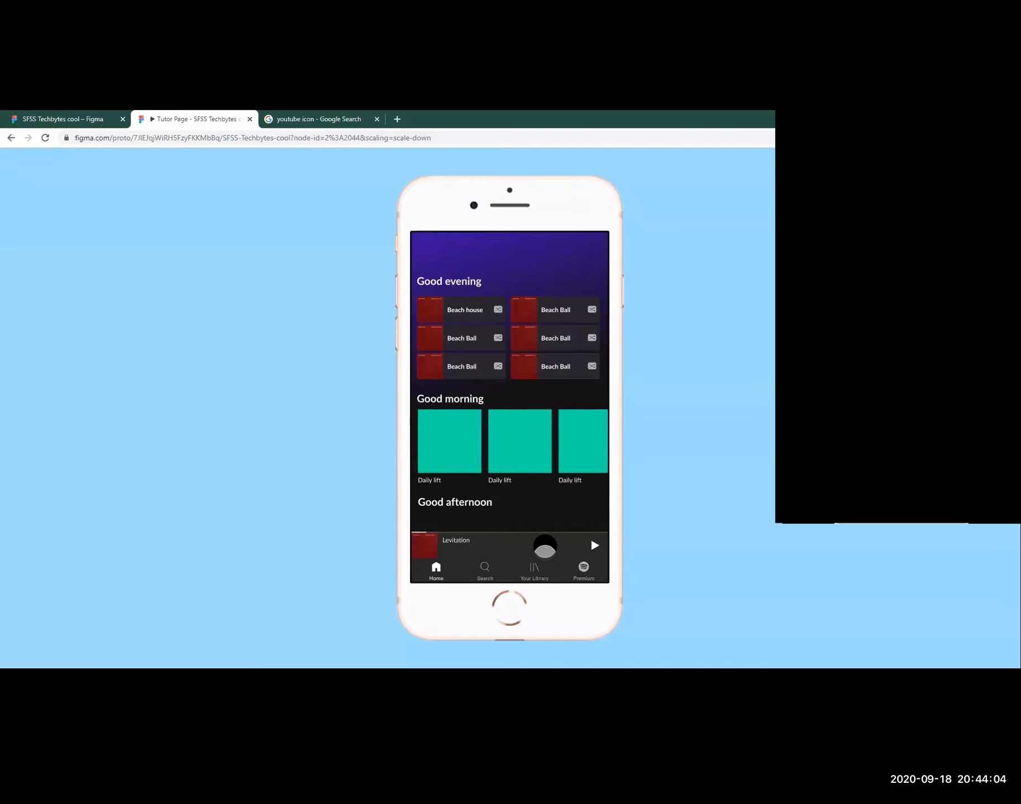
pyautogui.click(545, 544)
pyautogui.click(62, 119)
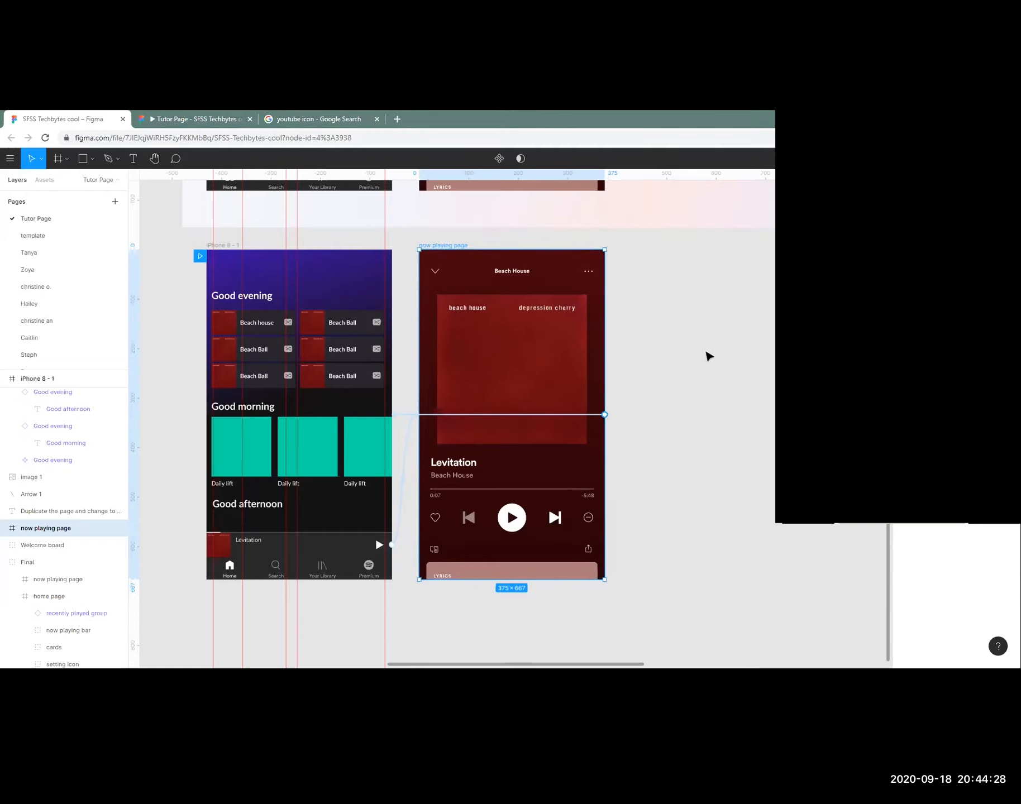
# Clear the selection and collapse the Final, References and Assets groups in the layer list.
pyautogui.click(703, 354)
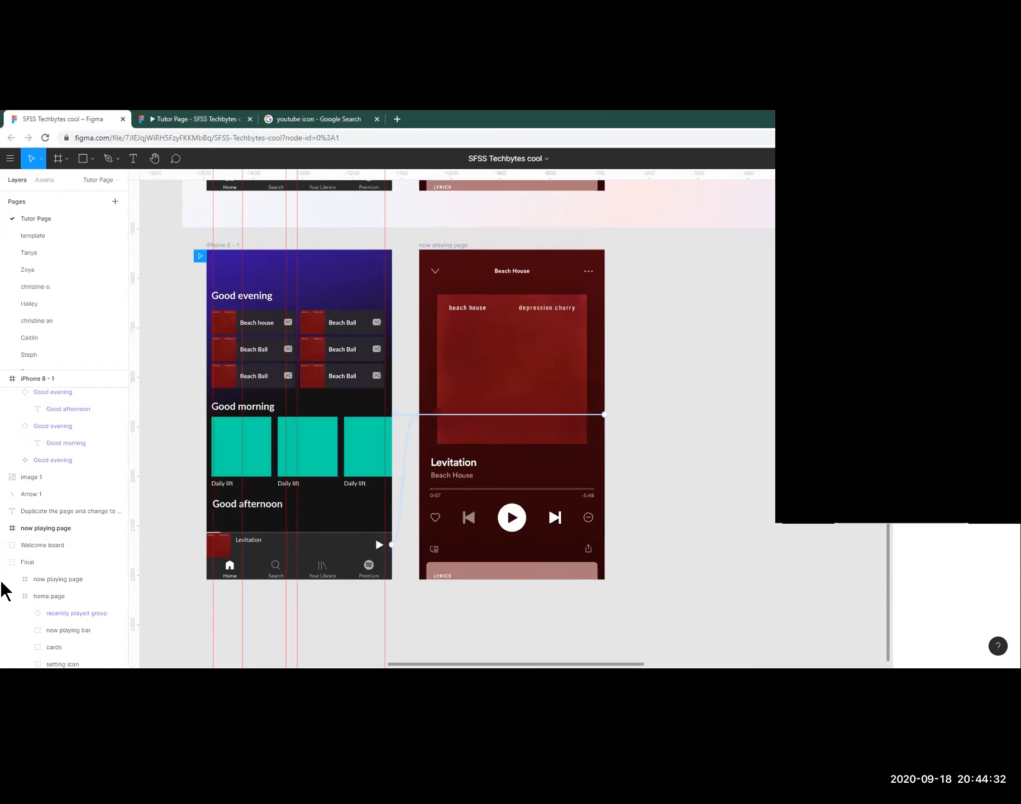
pyautogui.click(4, 562)
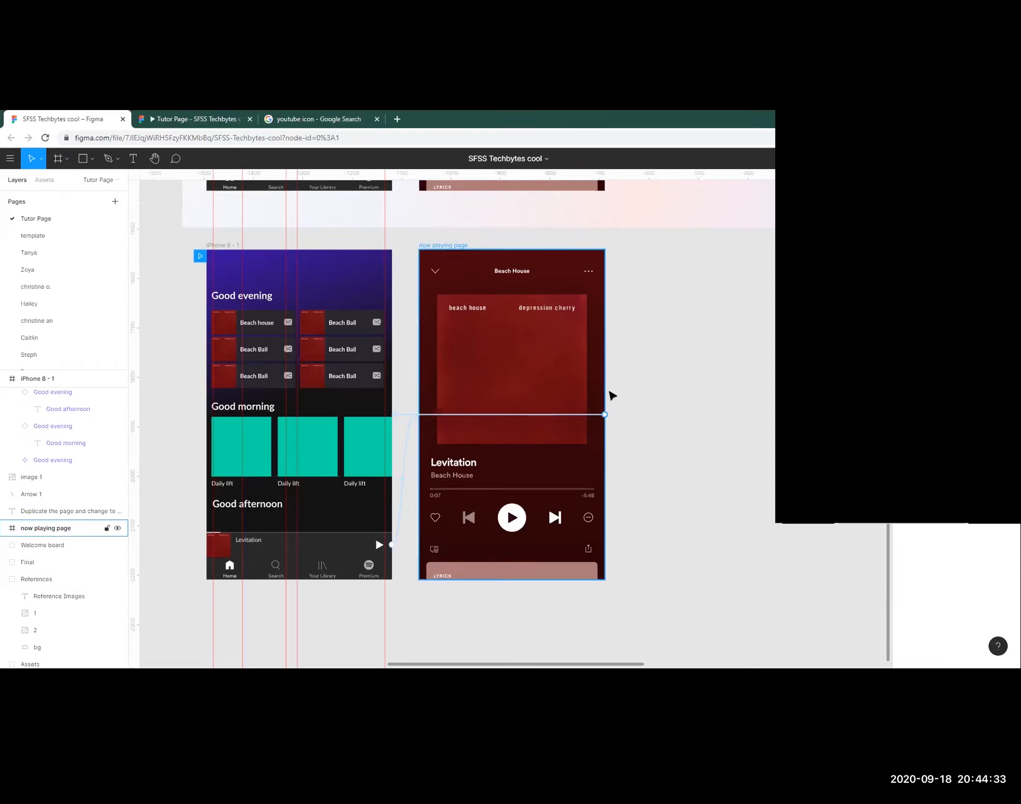
pyautogui.click(3, 579)
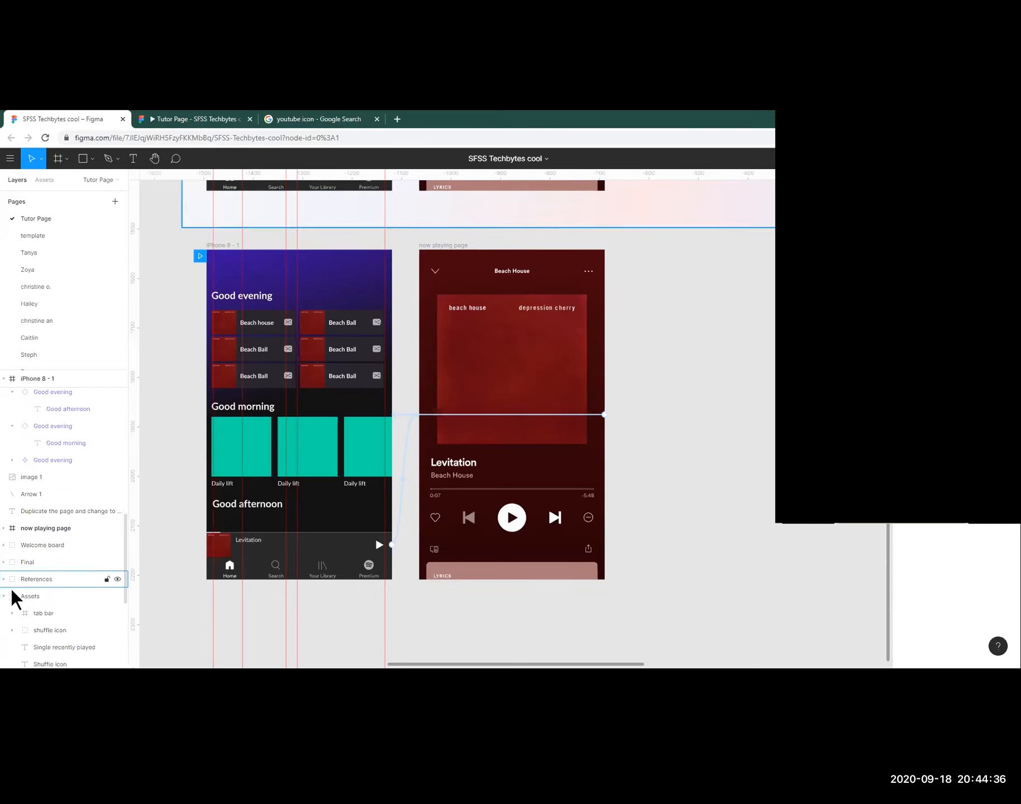
pyautogui.click(4, 596)
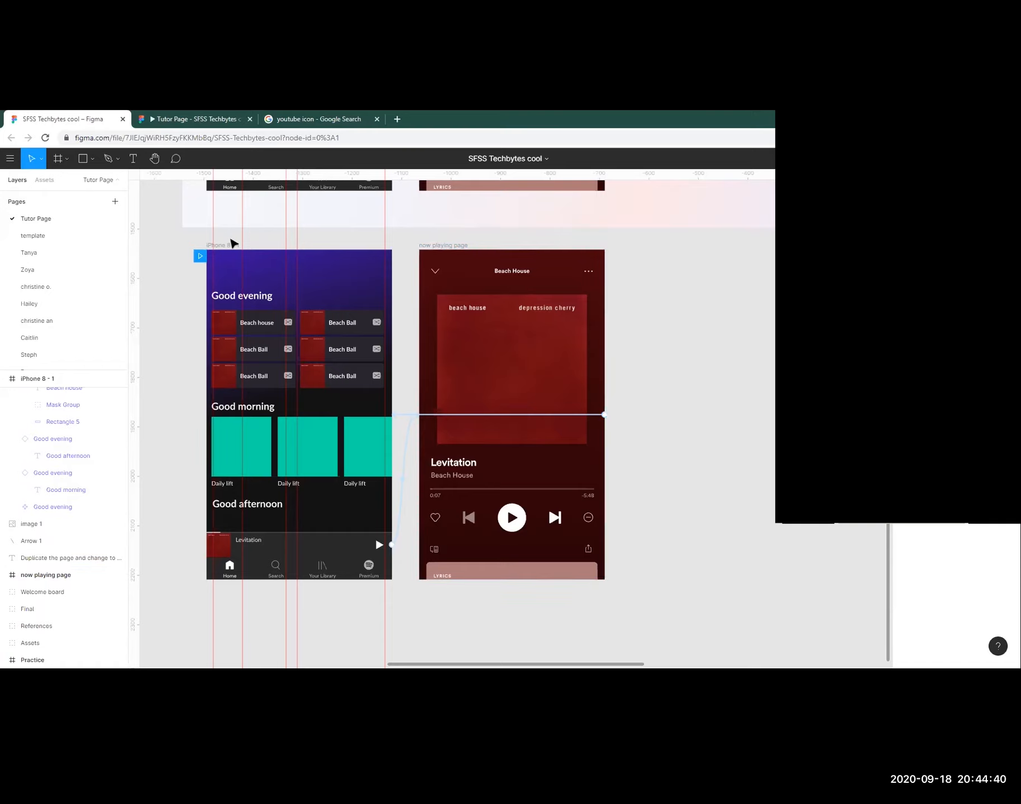
# Select the iPhone 8 - 1 frame, page through both screens in the prototype preview, and return to the design file.
pyautogui.click(231, 244)
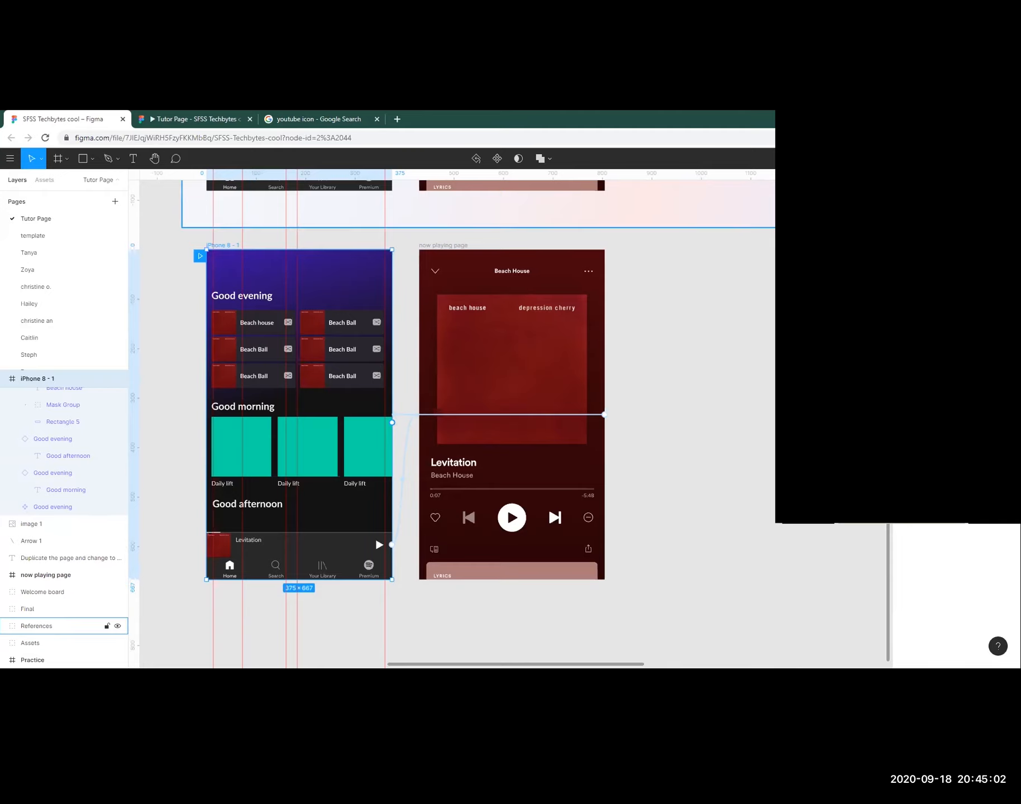
pyautogui.click(202, 118)
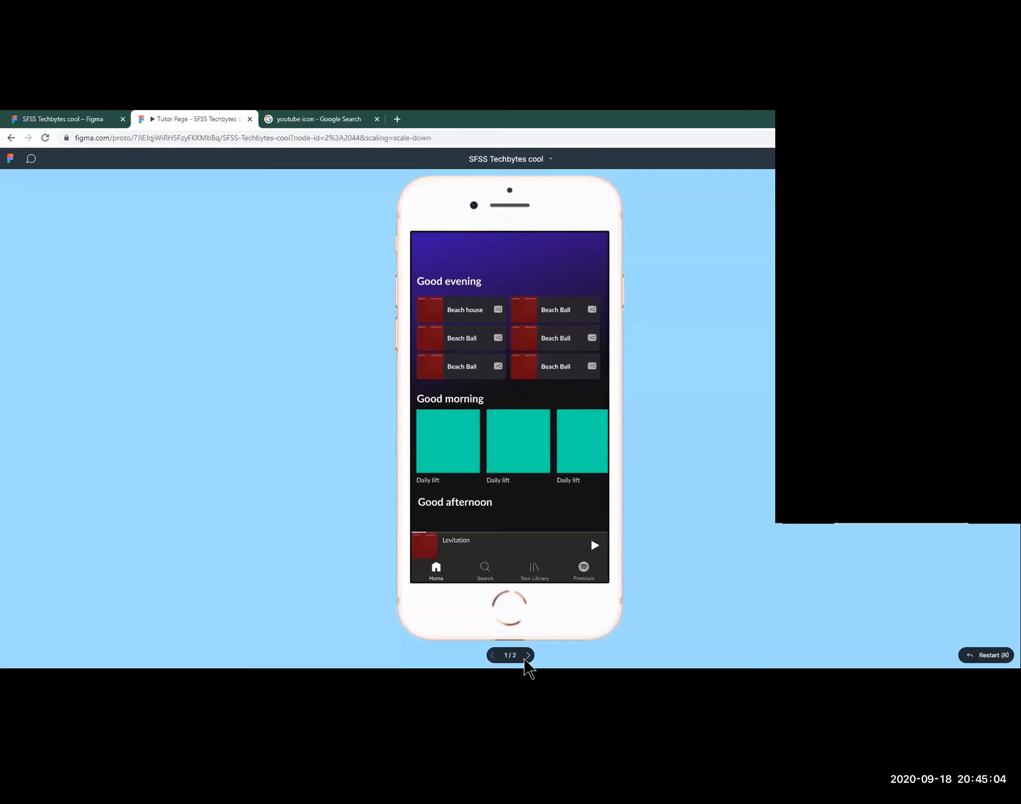
pyautogui.click(528, 656)
pyautogui.click(493, 656)
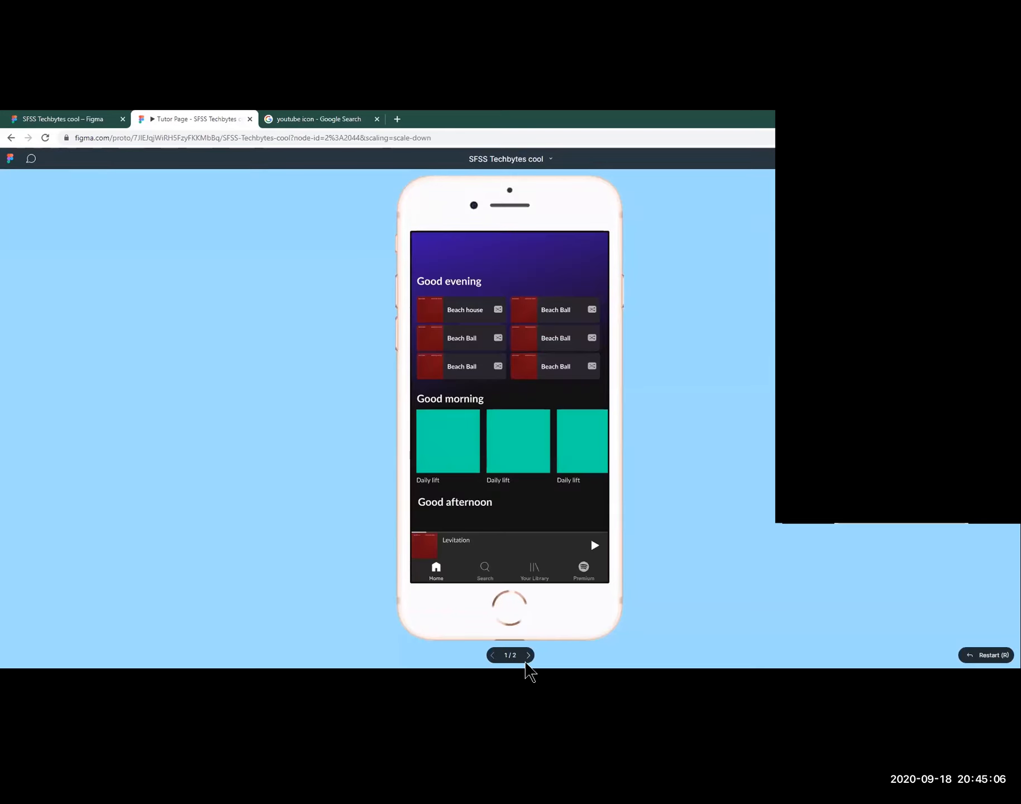
pyautogui.click(76, 119)
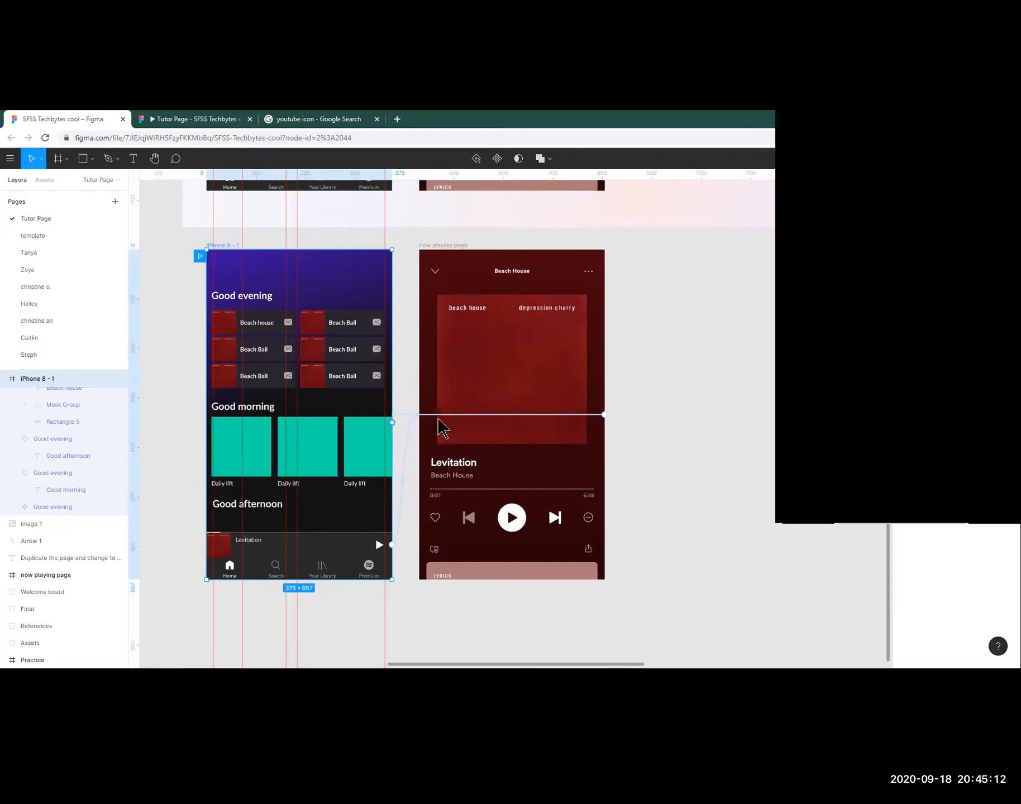
# Switch to the workshop participant's page and examine its iPhone 8 - 1 frame and the adjacent now playing frame.
pyautogui.click(643, 410)
pyautogui.scroll(-3, 652, 425)
pyautogui.hscroll(2, 658, 429)
pyautogui.scroll(1, 658, 429)
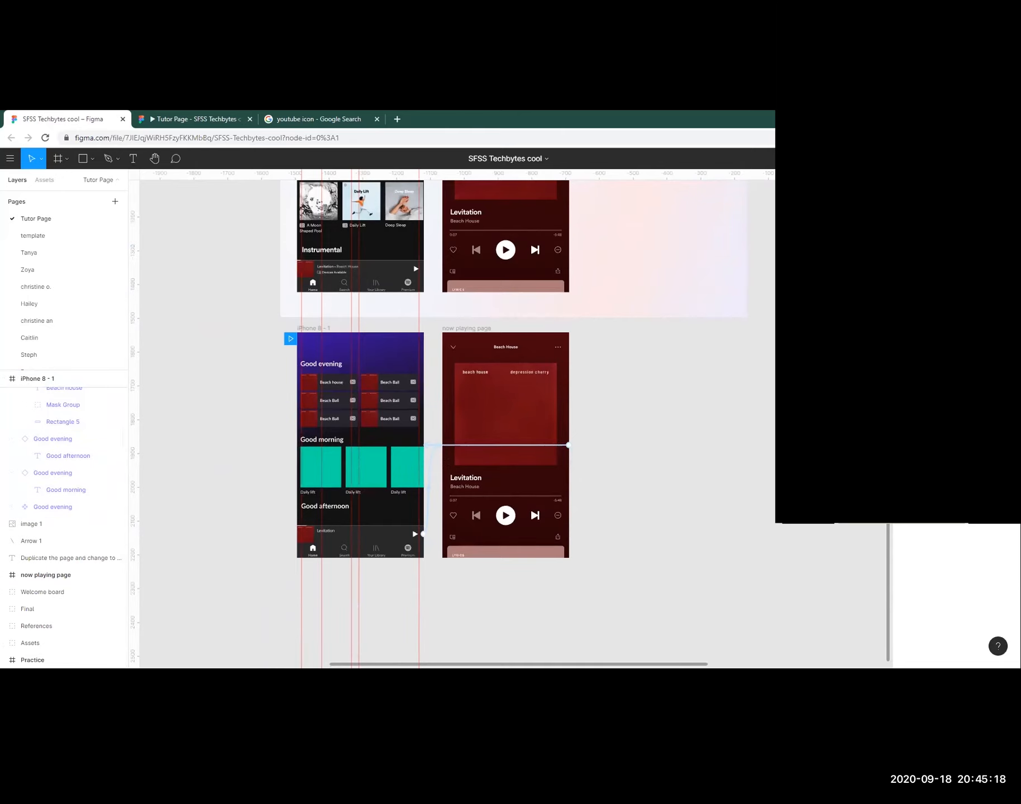
pyautogui.scroll(-3, 51, 342)
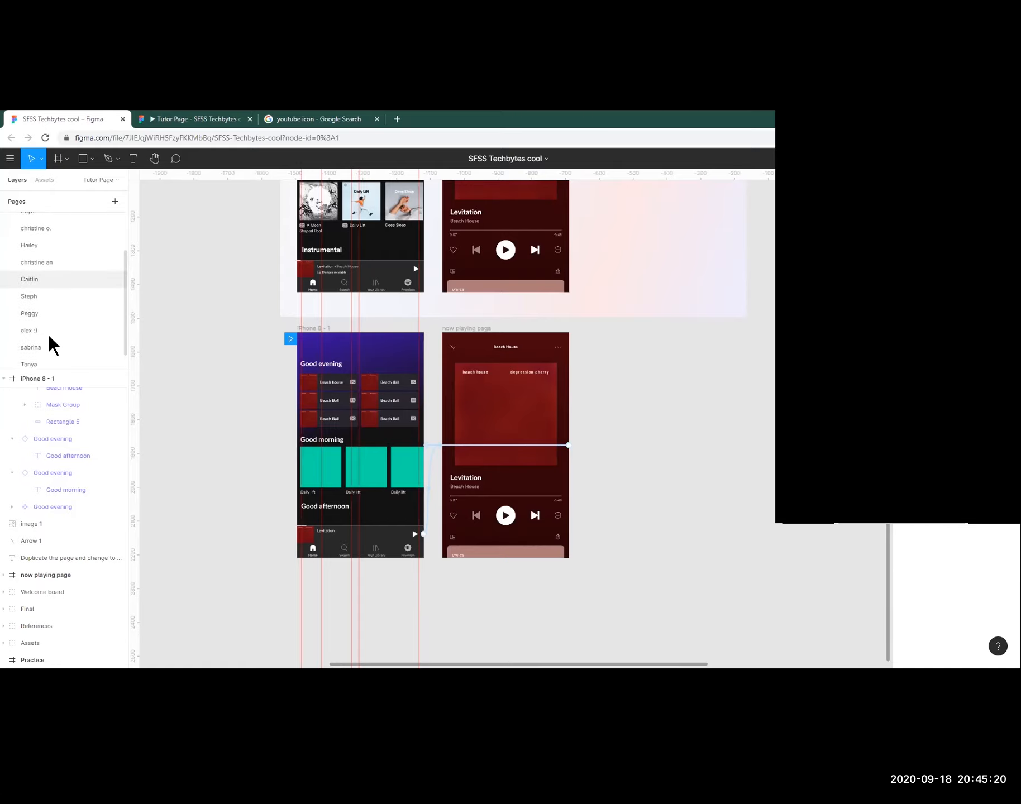
pyautogui.click(45, 295)
pyautogui.scroll(-4, 464, 502)
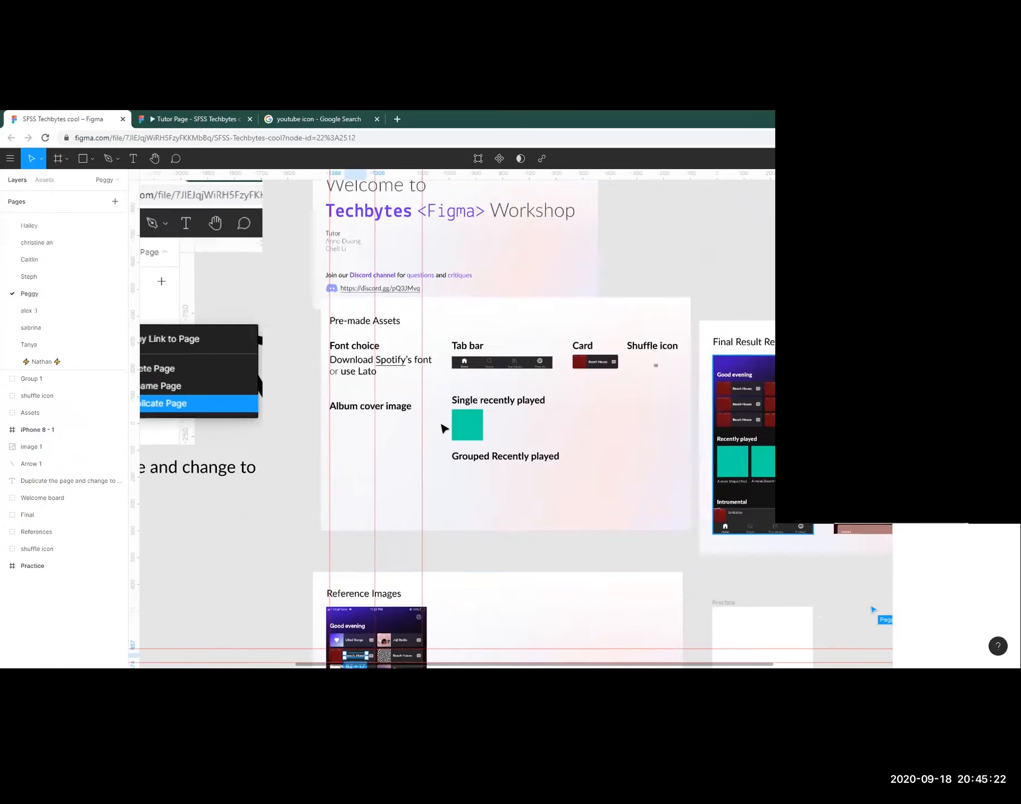
pyautogui.hscroll(3, 411, 401)
pyautogui.scroll(-4, 347, 439)
pyautogui.scroll(-5, 354, 466)
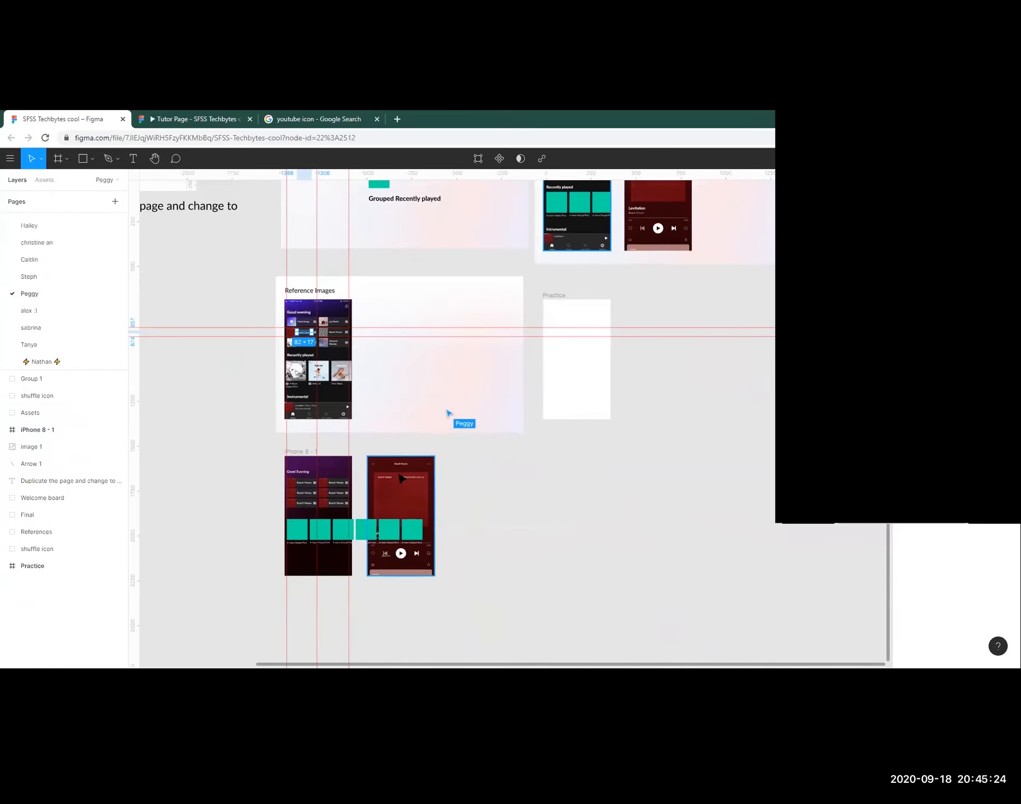
pyautogui.scroll(5, 435, 432)
pyautogui.scroll(3, 430, 425)
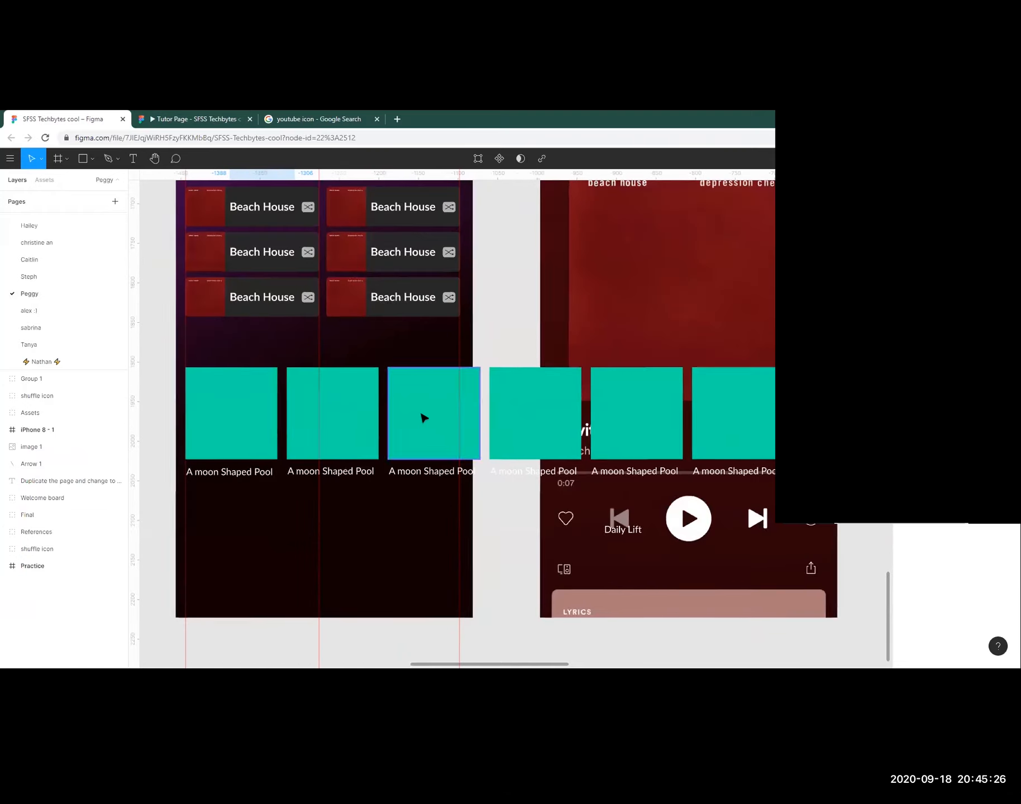
# Select the recently played group instance in the iPhone 8 - 1 frame and wrap it in its own frame.
pyautogui.scroll(-4, 415, 433)
pyautogui.click(394, 436)
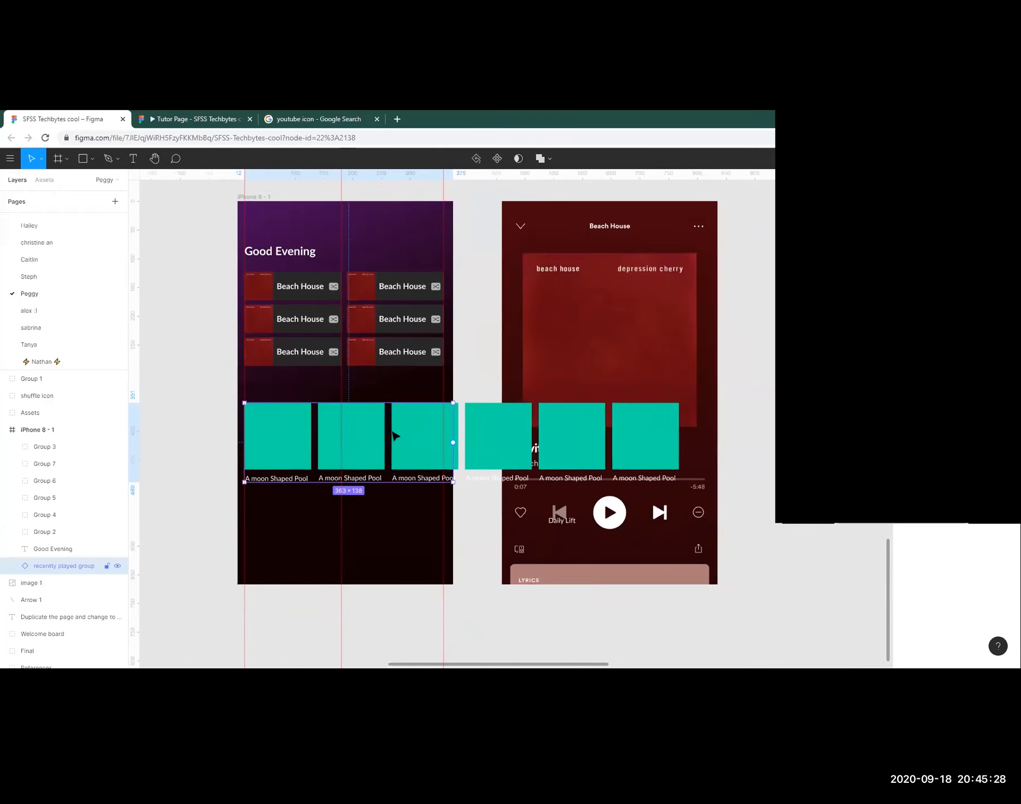
pyautogui.doubleClick(509, 431)
pyautogui.click(59, 431)
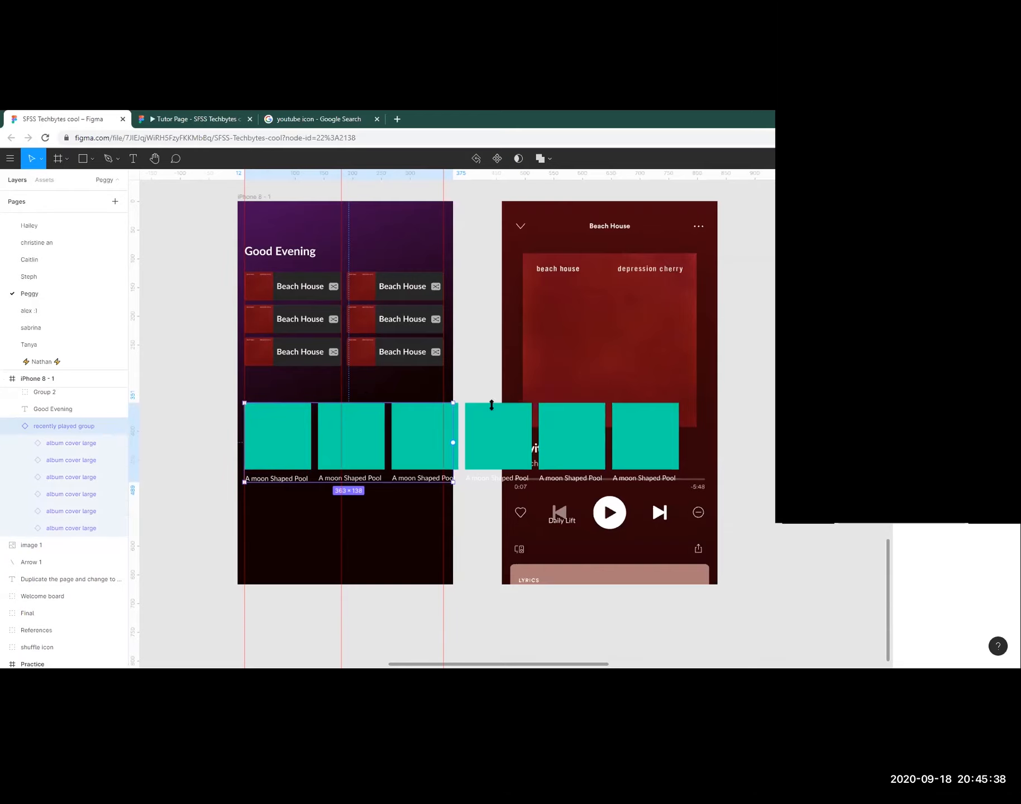
pyautogui.rightClick(58, 428)
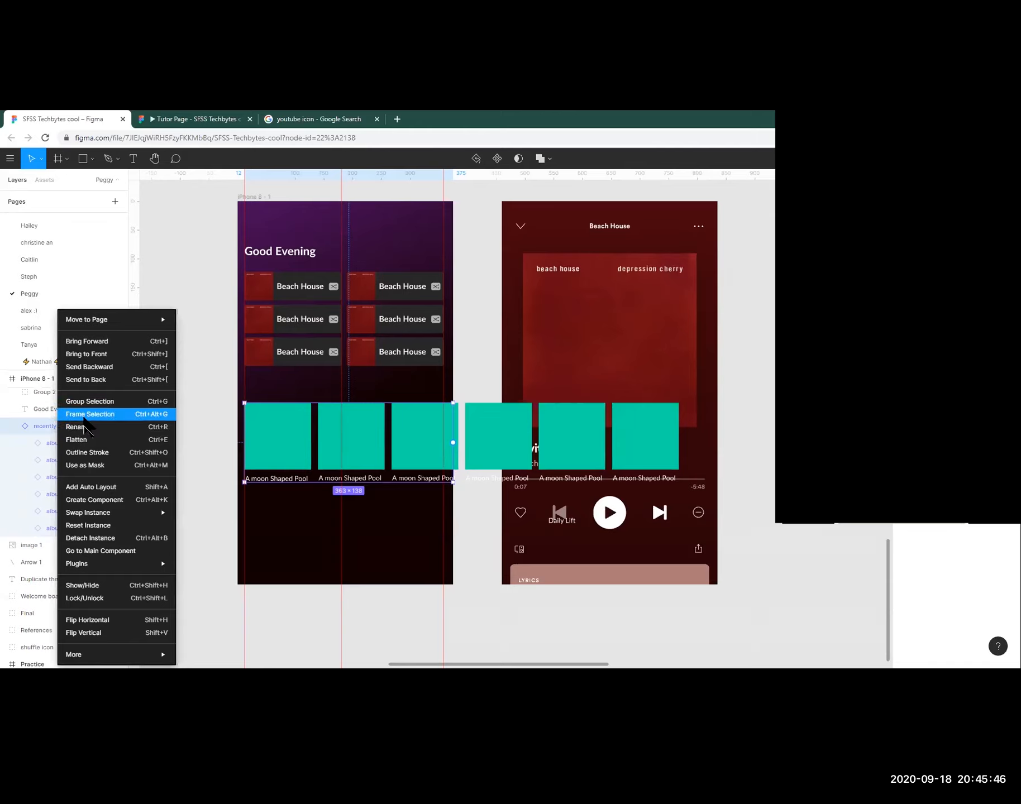
pyautogui.click(84, 418)
pyautogui.click(12, 525)
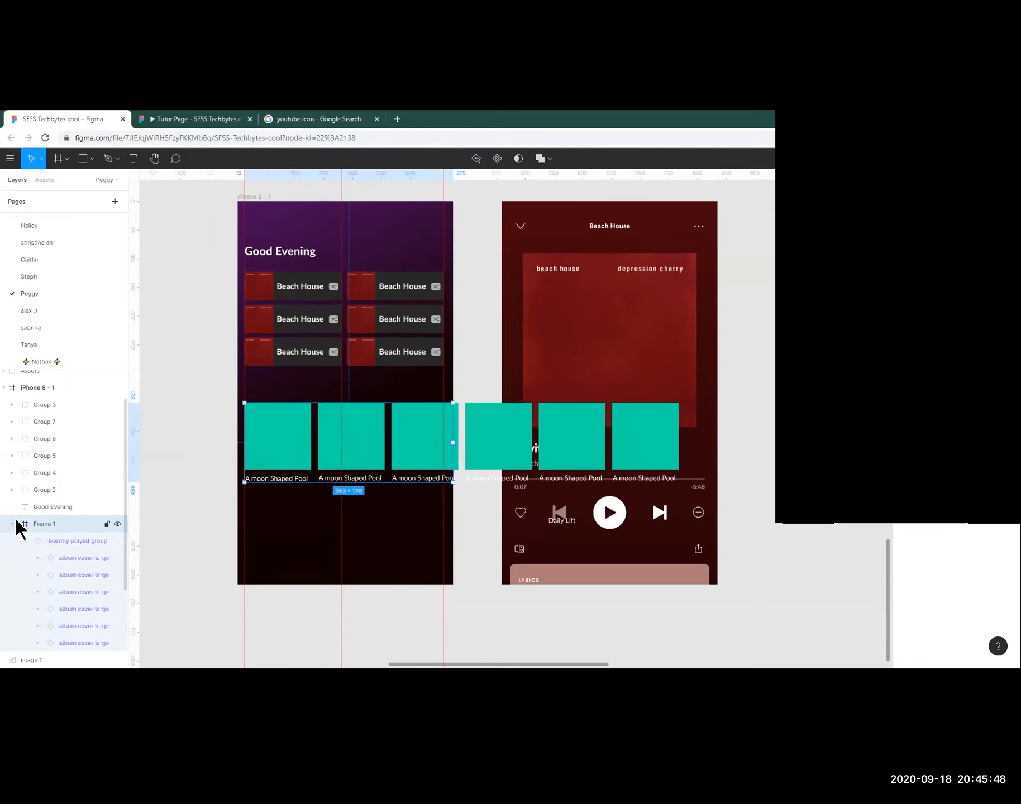
# Detach the recently played group instance from its main component and ungroup Frame 1 around it.
pyautogui.click(68, 438)
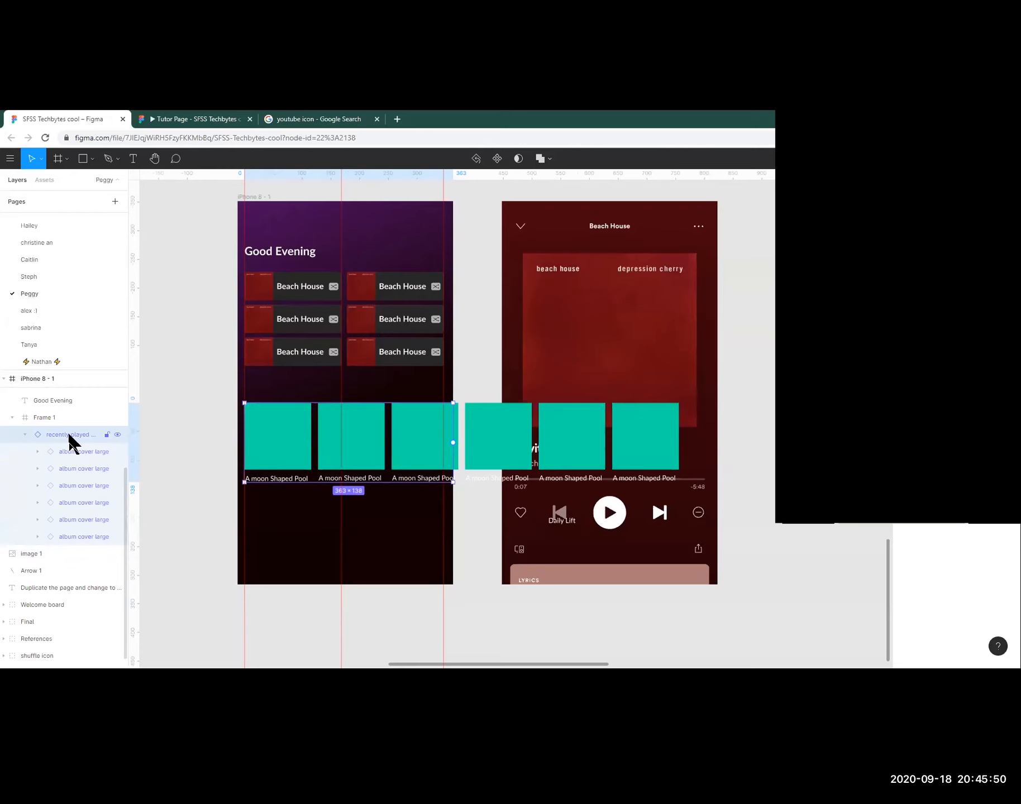
pyautogui.rightClick(70, 441)
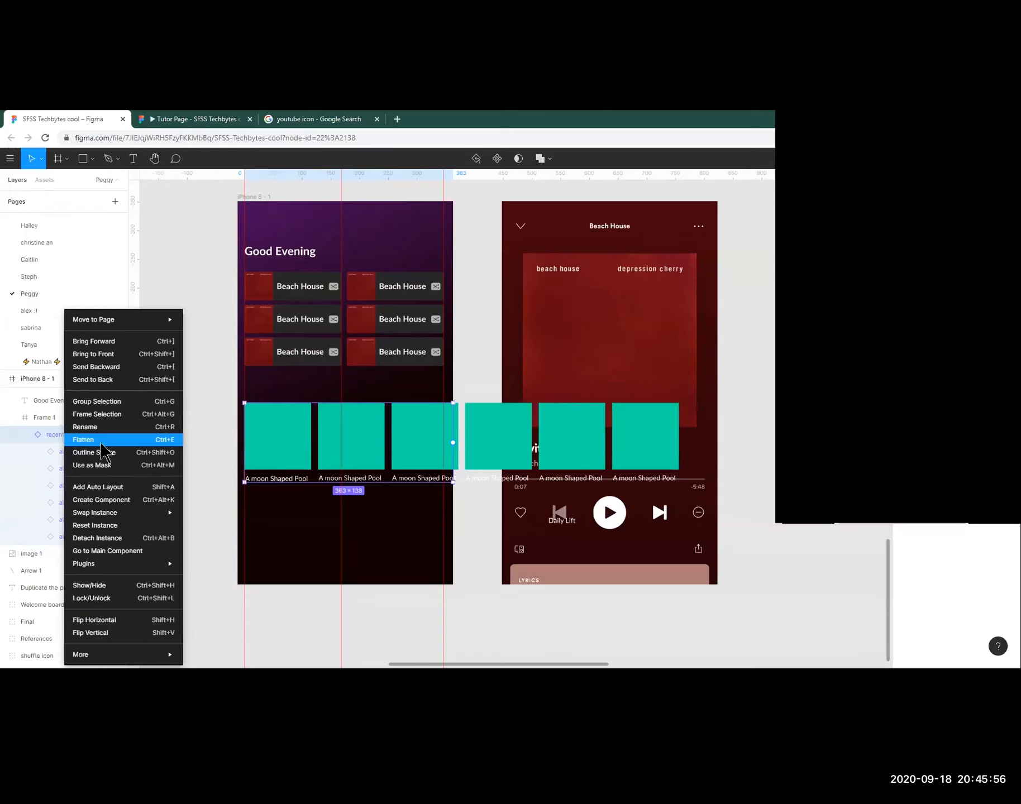
pyautogui.click(53, 434)
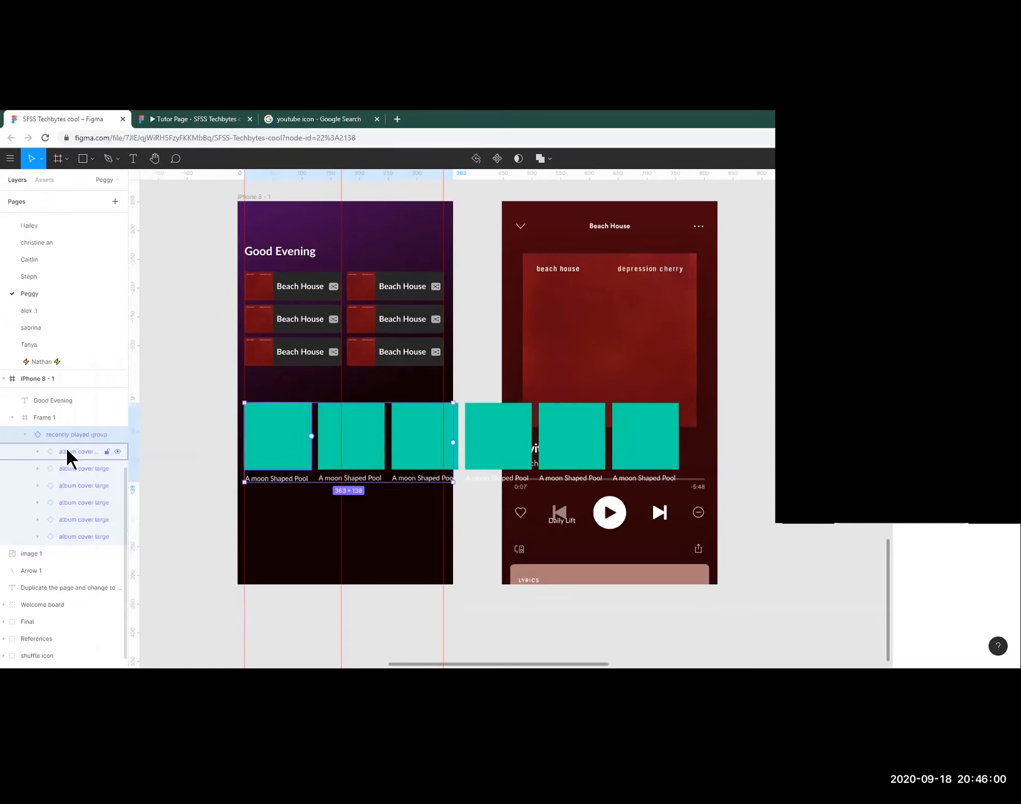
pyautogui.click(42, 420)
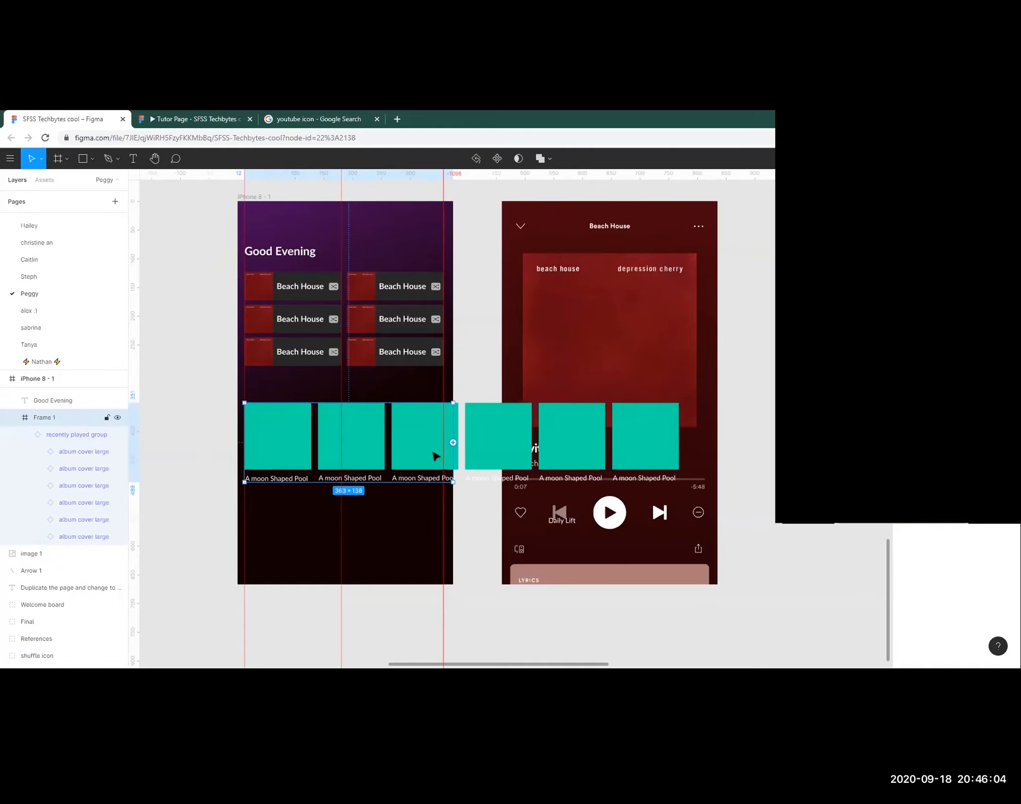
pyautogui.rightClick(62, 434)
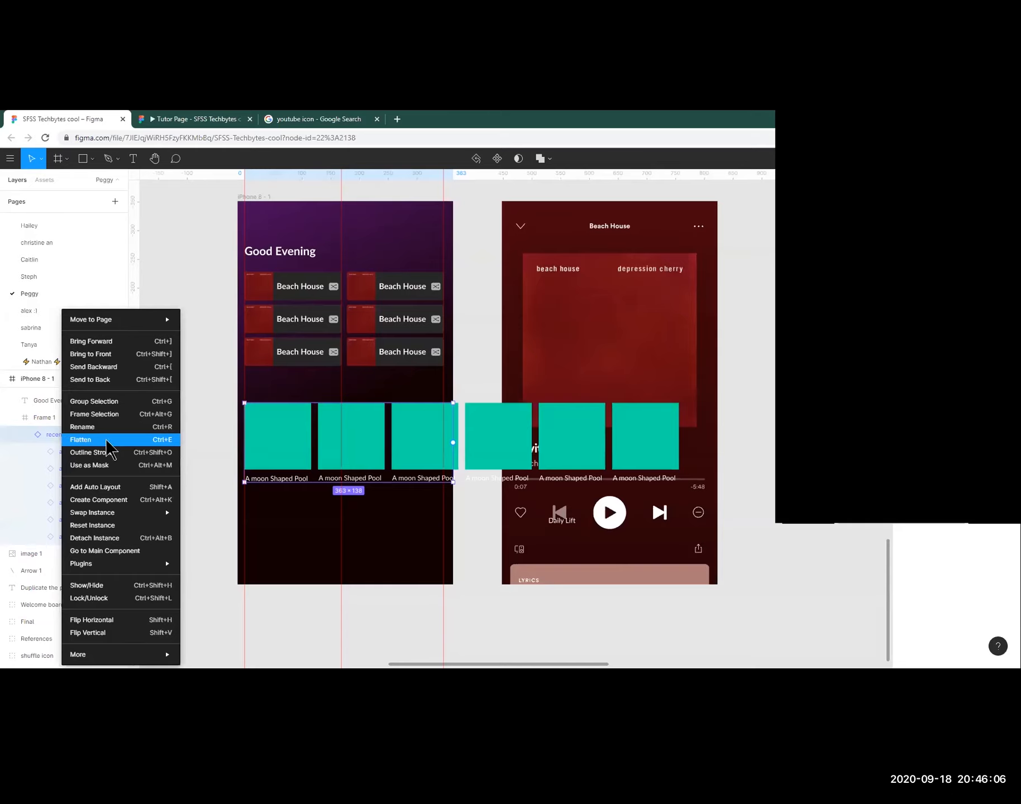
pyautogui.click(47, 435)
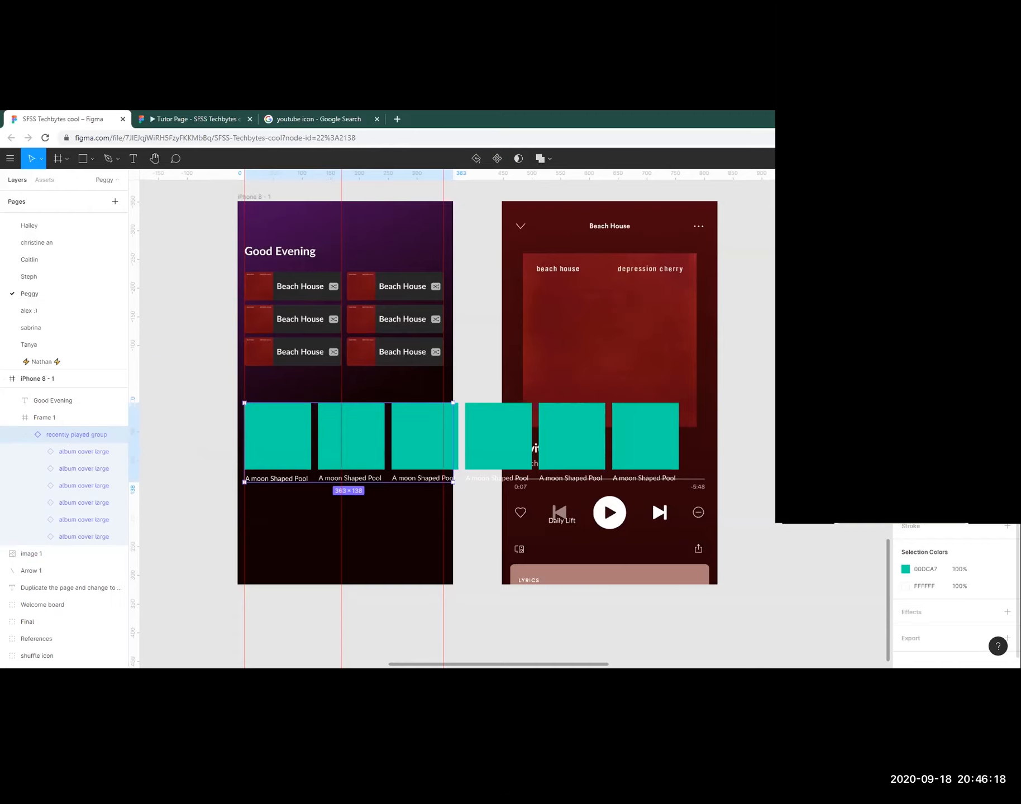
pyautogui.scroll(3, 53, 305)
pyautogui.scroll(-3, 47, 344)
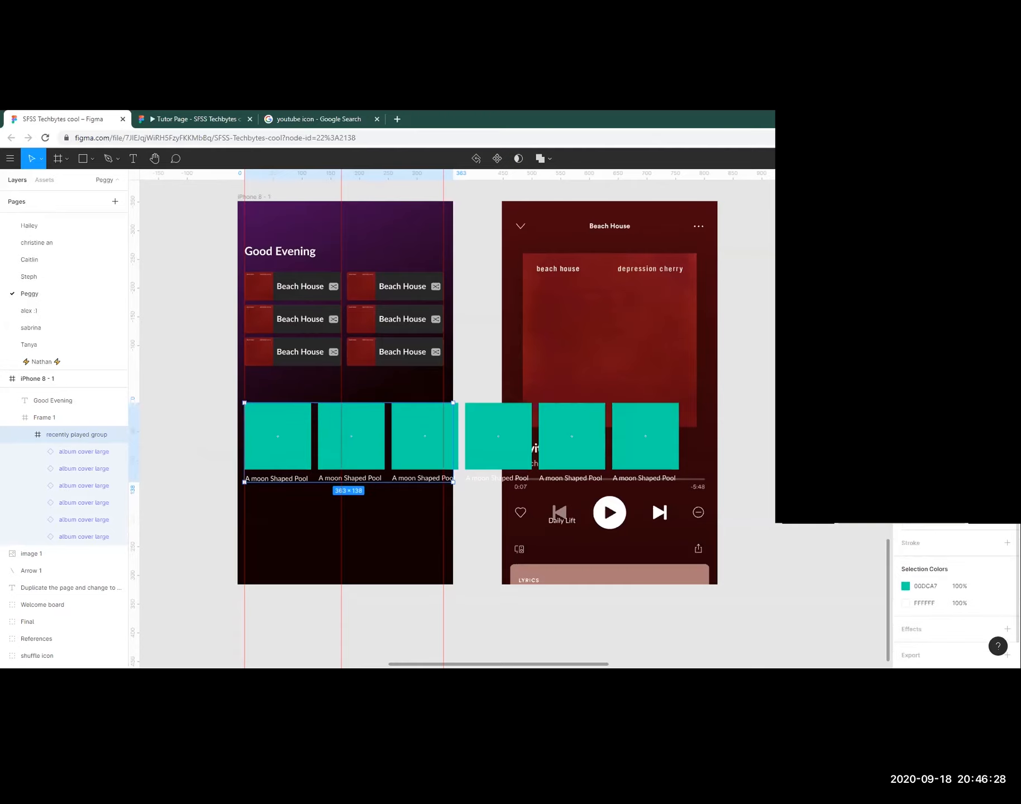
pyautogui.hotkey('ctrl', 'alt', 'b')
pyautogui.rightClick(55, 416)
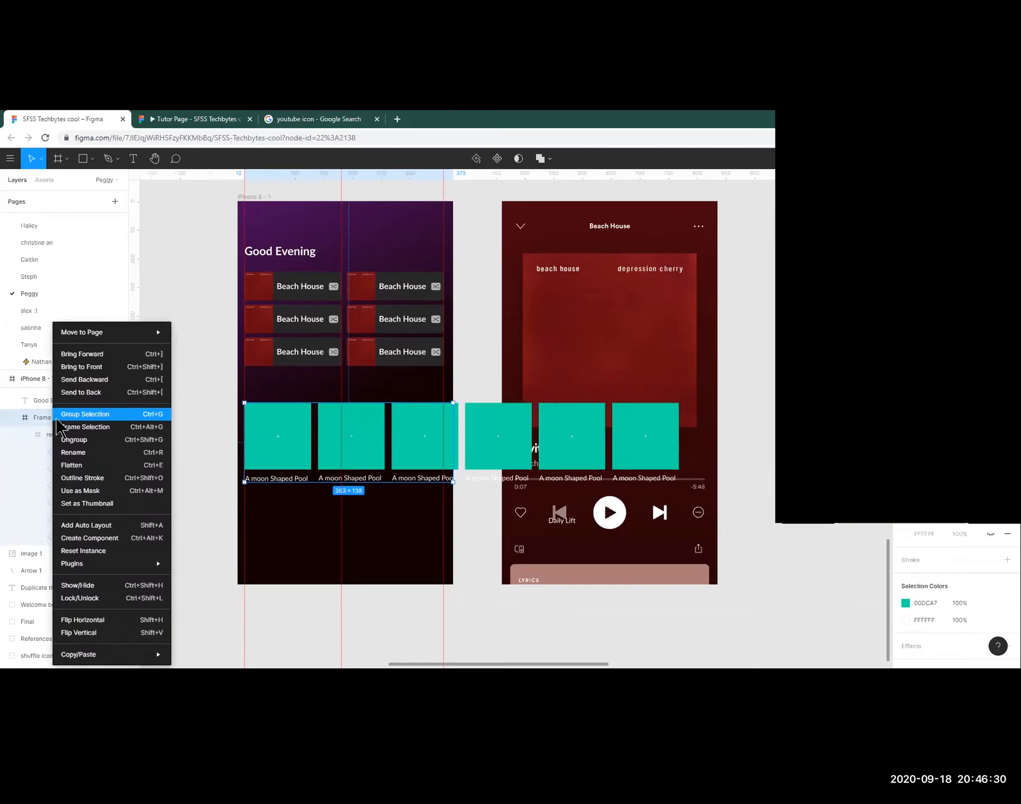
pyautogui.click(79, 438)
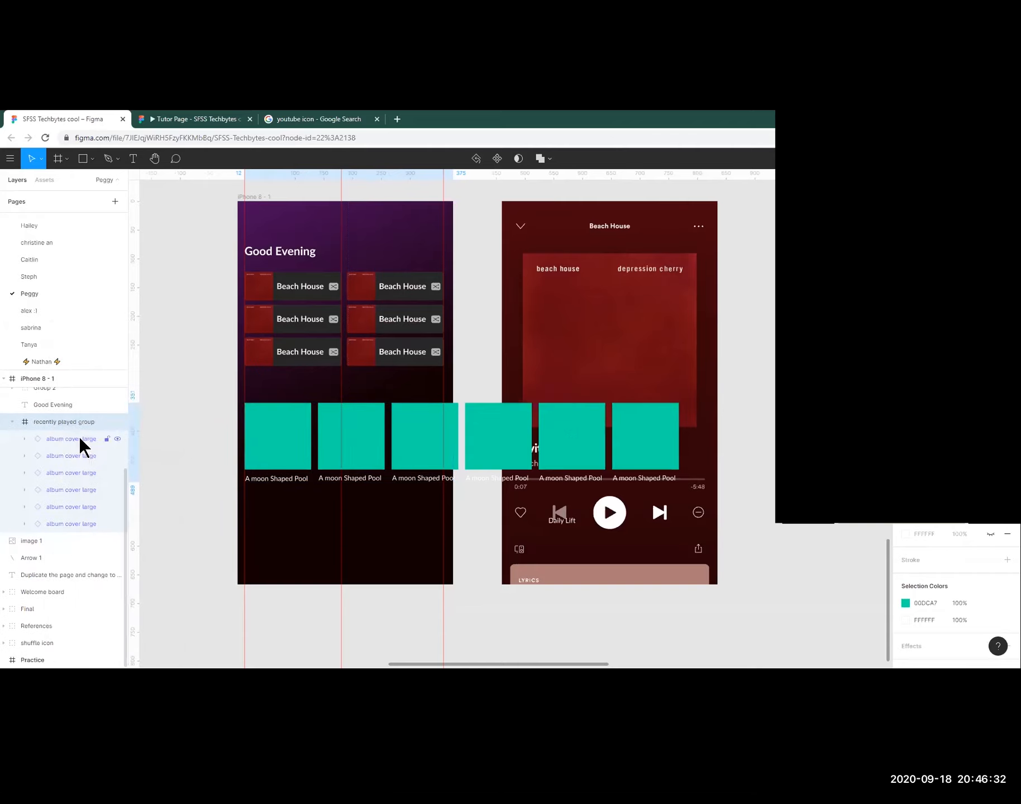
# Resize the recently played group's frame so its right side meets the iPhone 8 - 1 frame's right edge, and clear the selection.
pyautogui.click(44, 422)
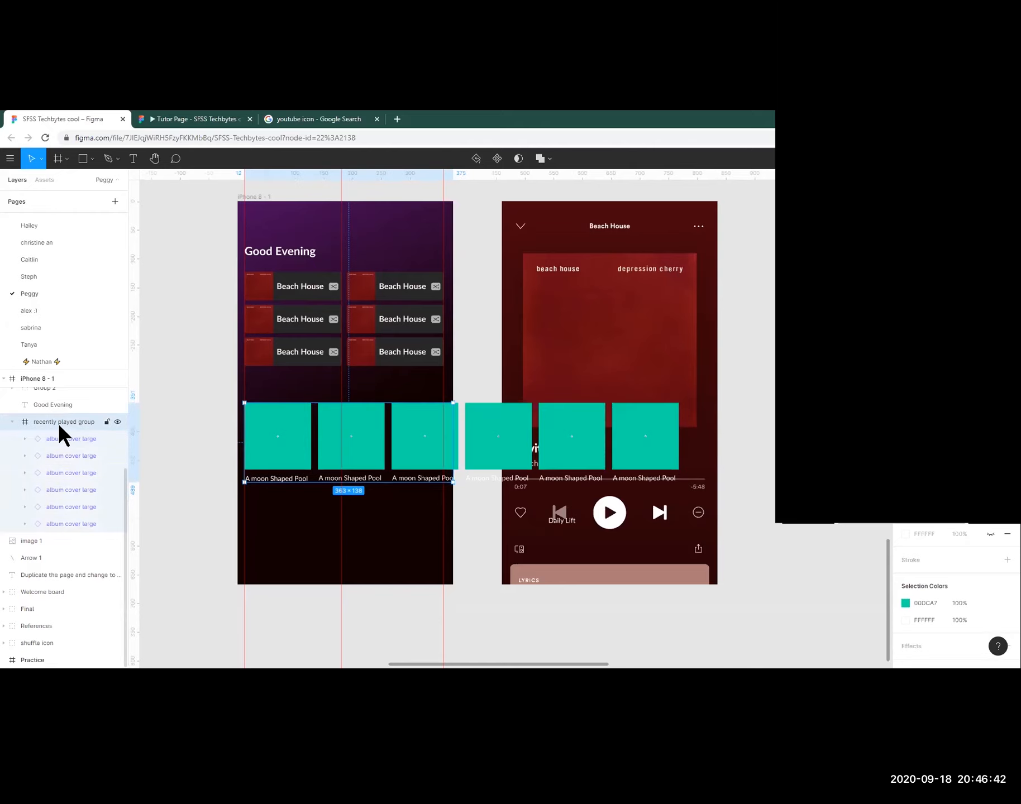
pyautogui.moveTo(455, 417)
pyautogui.mouseDown()
pyautogui.moveTo(467, 418)
pyautogui.moveTo(452, 418)
pyautogui.mouseUp()
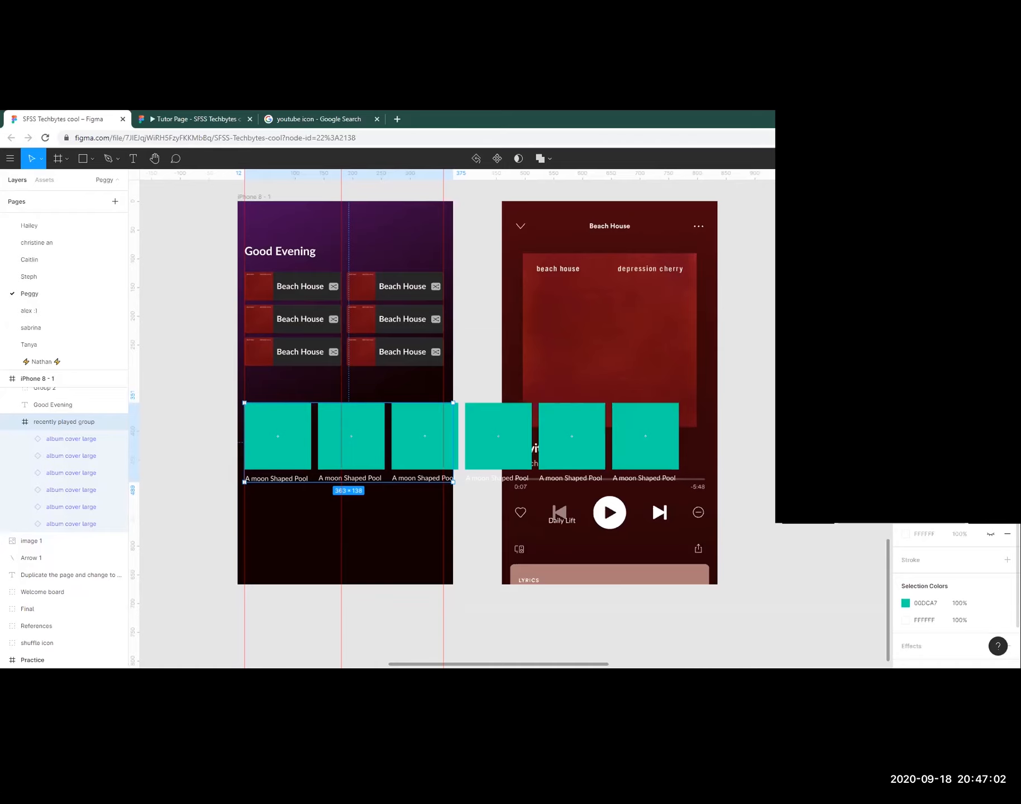
pyautogui.hotkey('ctrl', 'z')
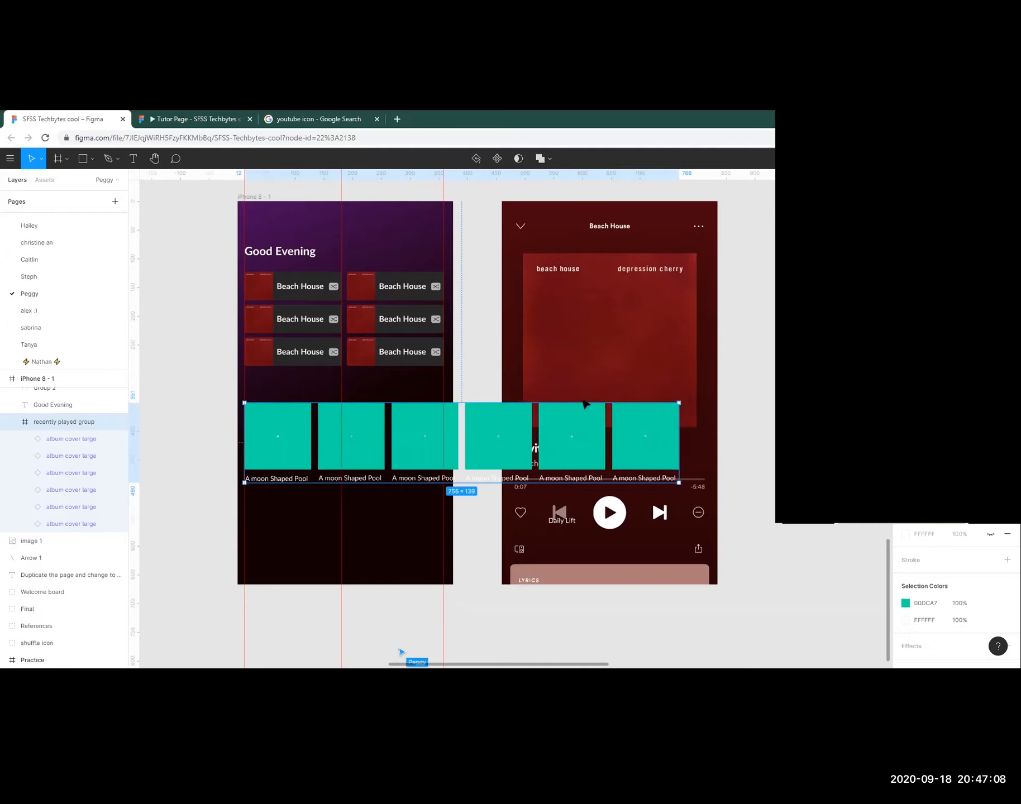
pyautogui.moveTo(679, 435); pyautogui.dragTo(454, 427)
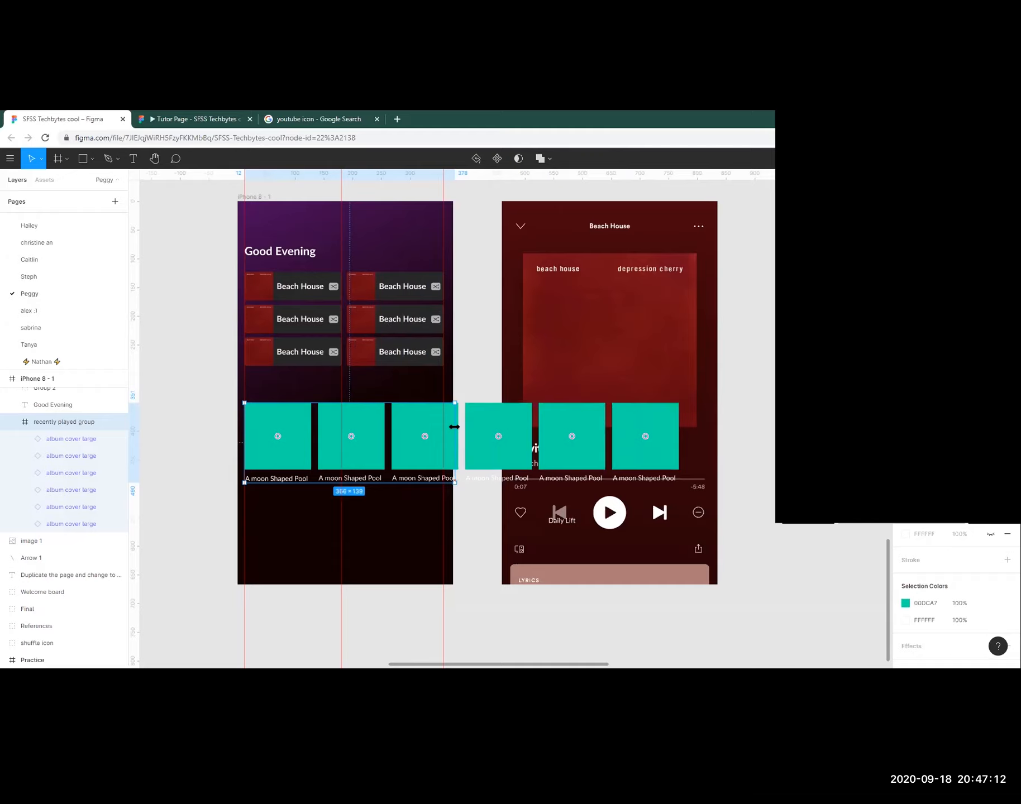
pyautogui.click(474, 362)
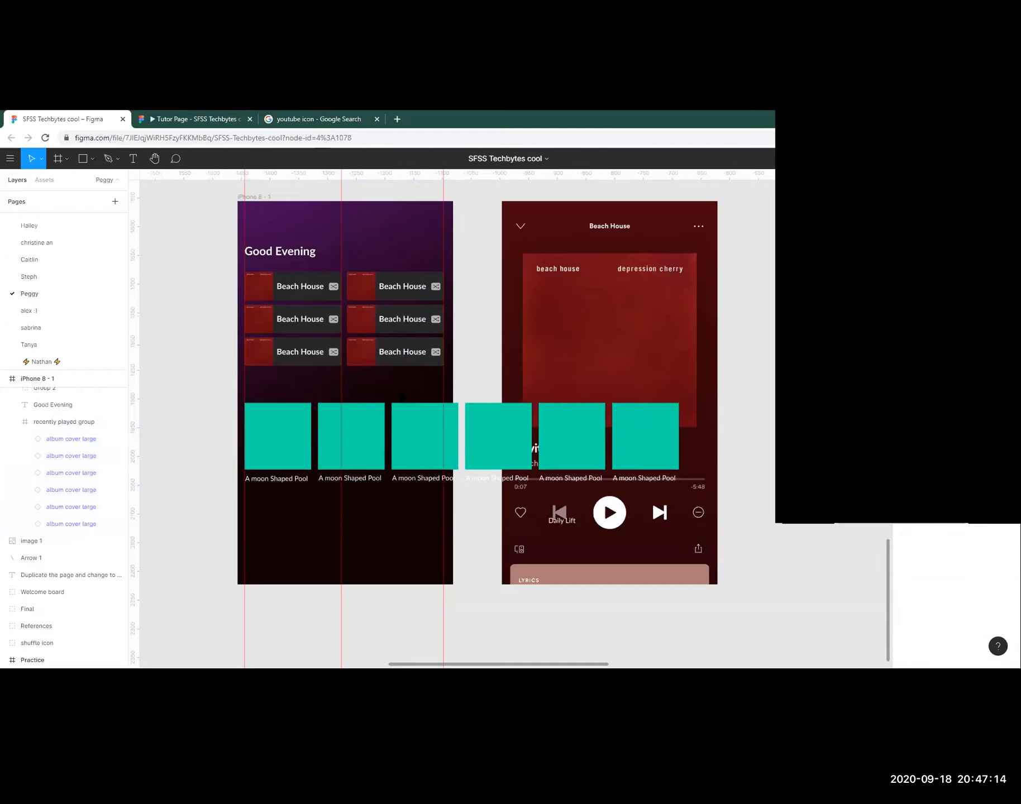
# Run the participant's page as a prototype, test swiping the album row on the Good Evening screen, and return to the design file.
pyautogui.click(971, 159)
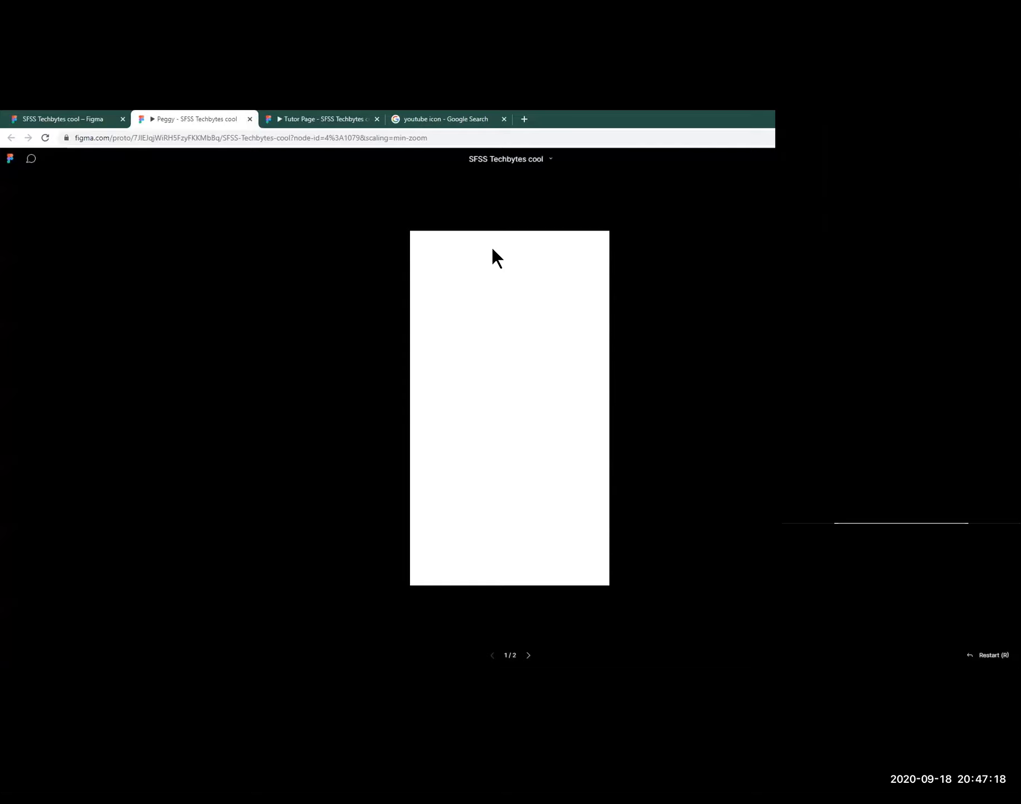
pyautogui.click(529, 660)
pyautogui.moveTo(527, 440); pyautogui.dragTo(506, 458)
pyautogui.moveTo(571, 452); pyautogui.dragTo(193, 462)
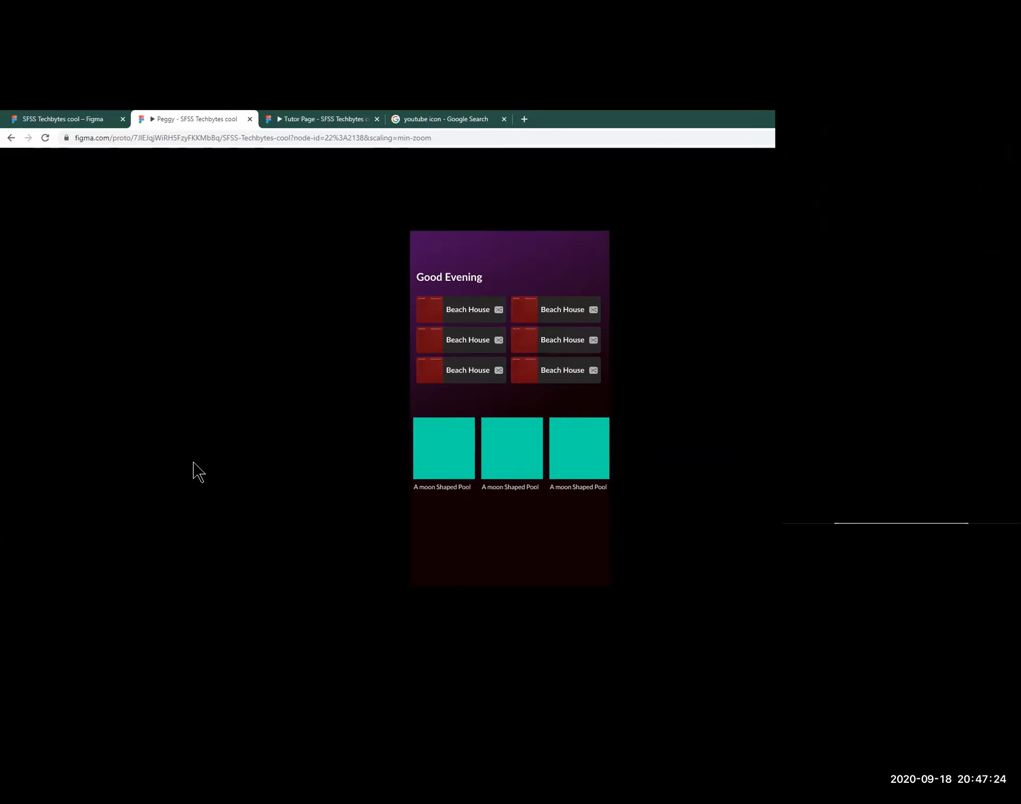
pyautogui.click(65, 119)
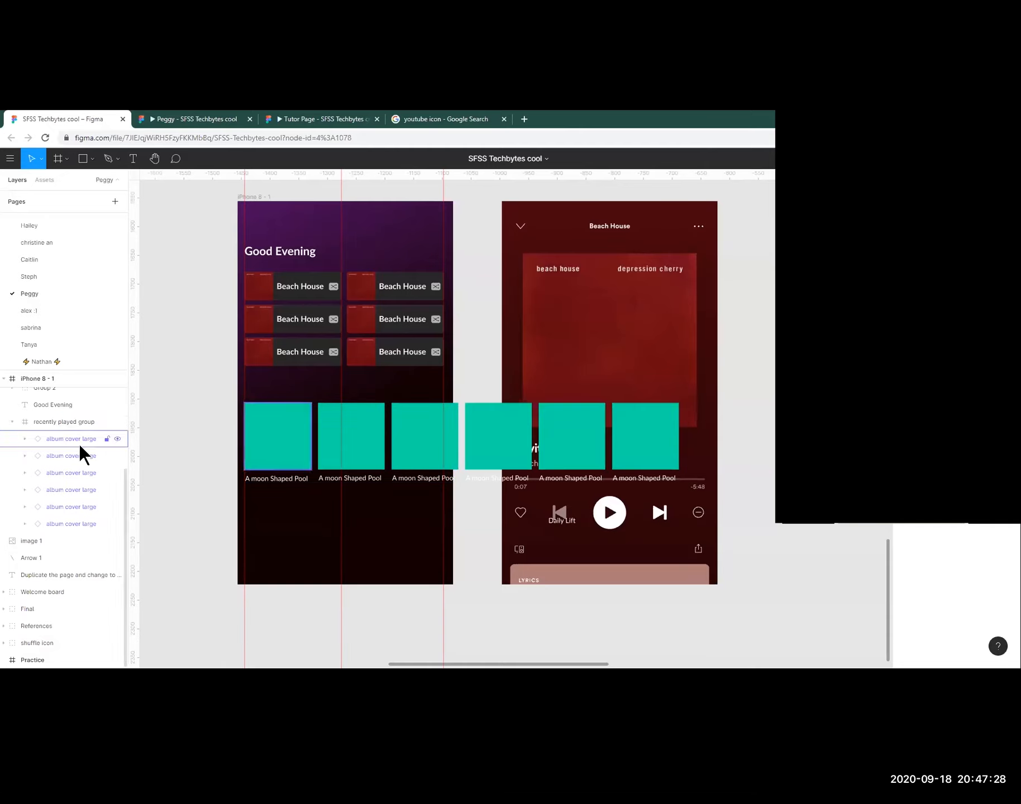
# Check the overflowing album cover and its layer inside the recently played group, and clear the selection.
pyautogui.click(495, 436)
pyautogui.click(184, 606)
pyautogui.click(473, 429)
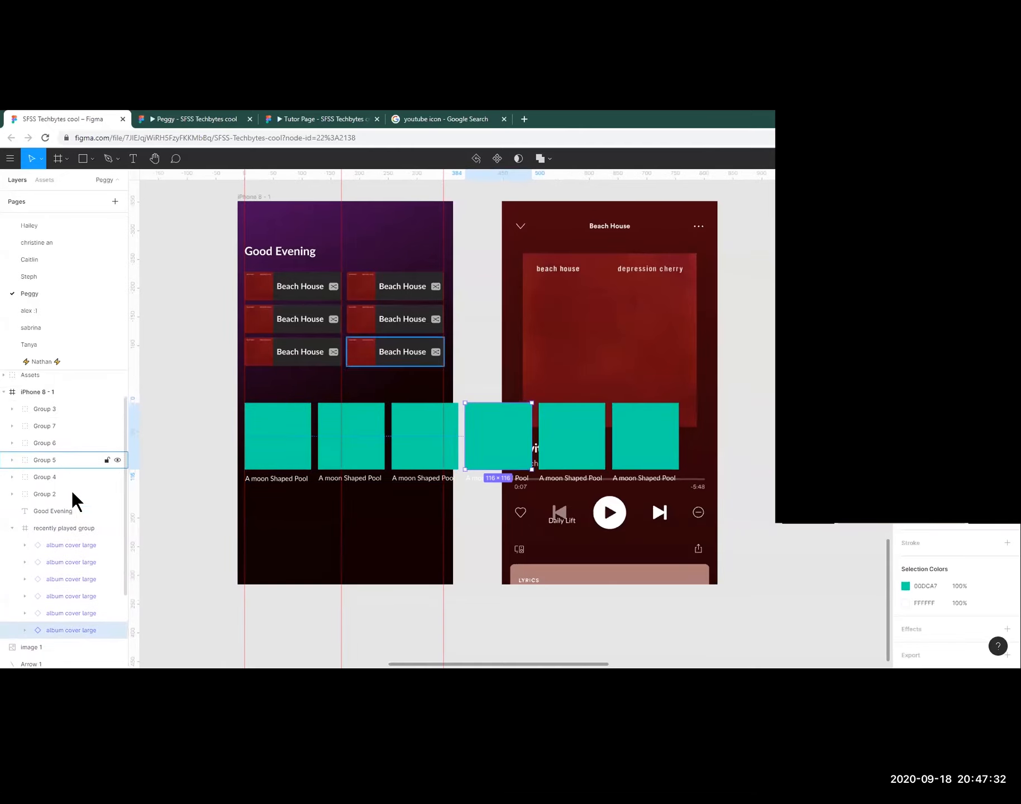
pyautogui.scroll(1, 66, 525)
pyautogui.scroll(-1, 68, 526)
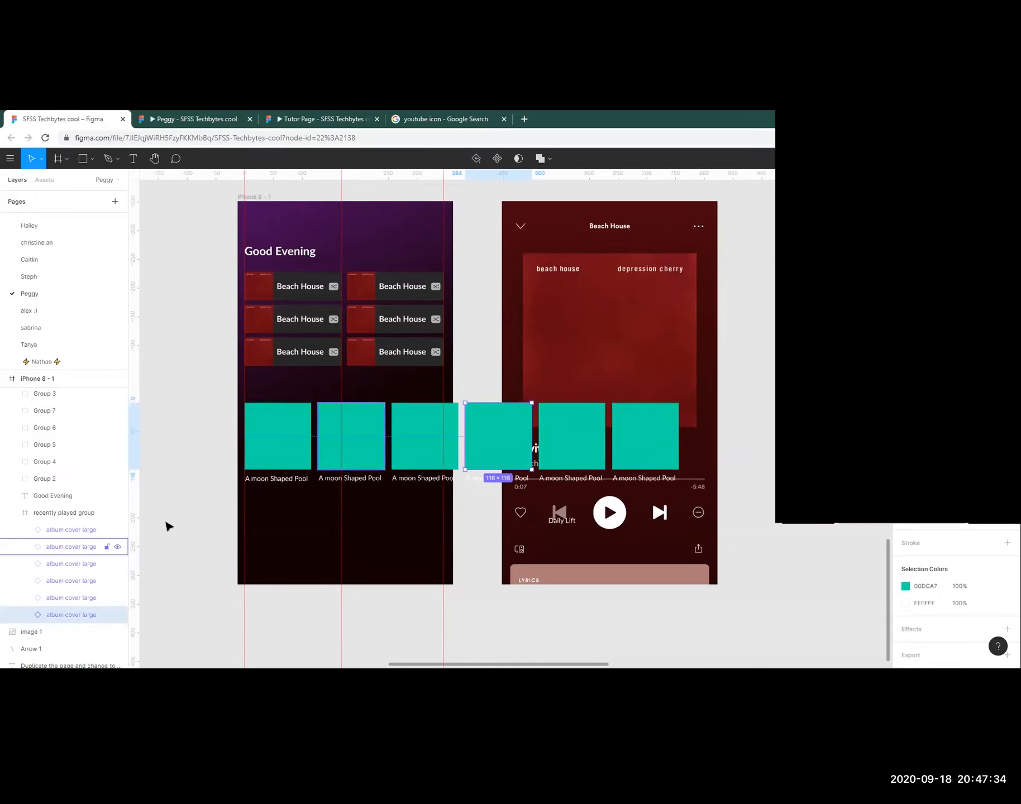
pyautogui.click(472, 536)
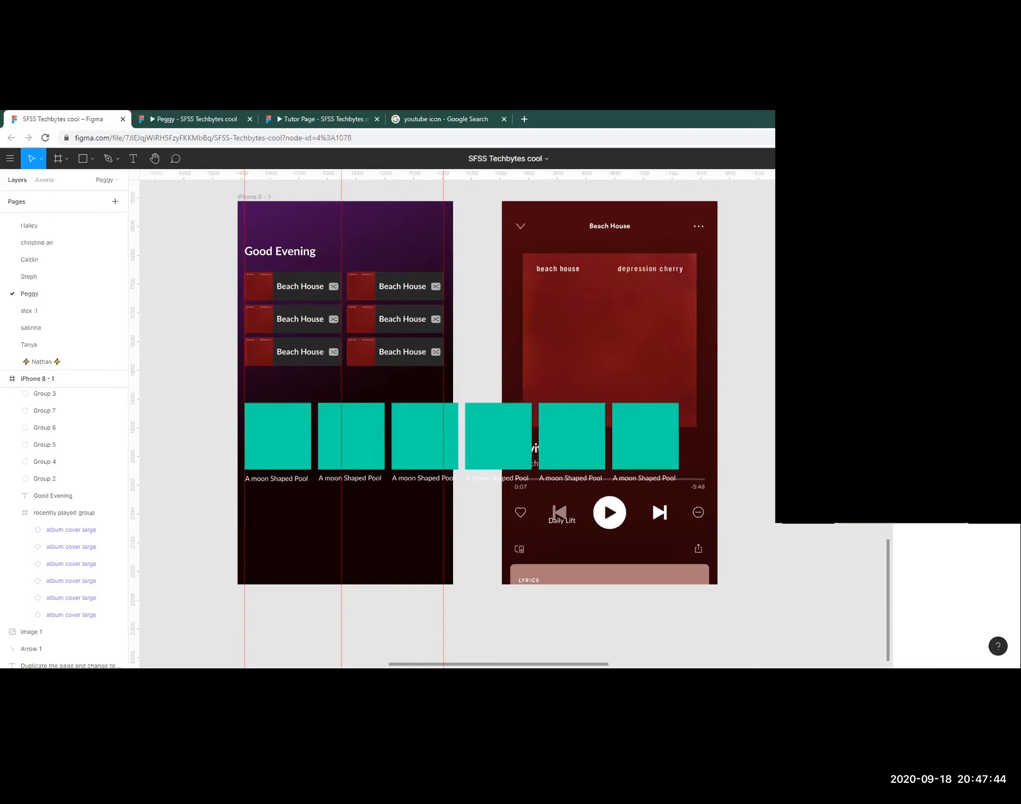
# Swipe through the recently played album row once more in the prototype preview and go back to the design file.
pyautogui.scroll(-2, 773, 307)
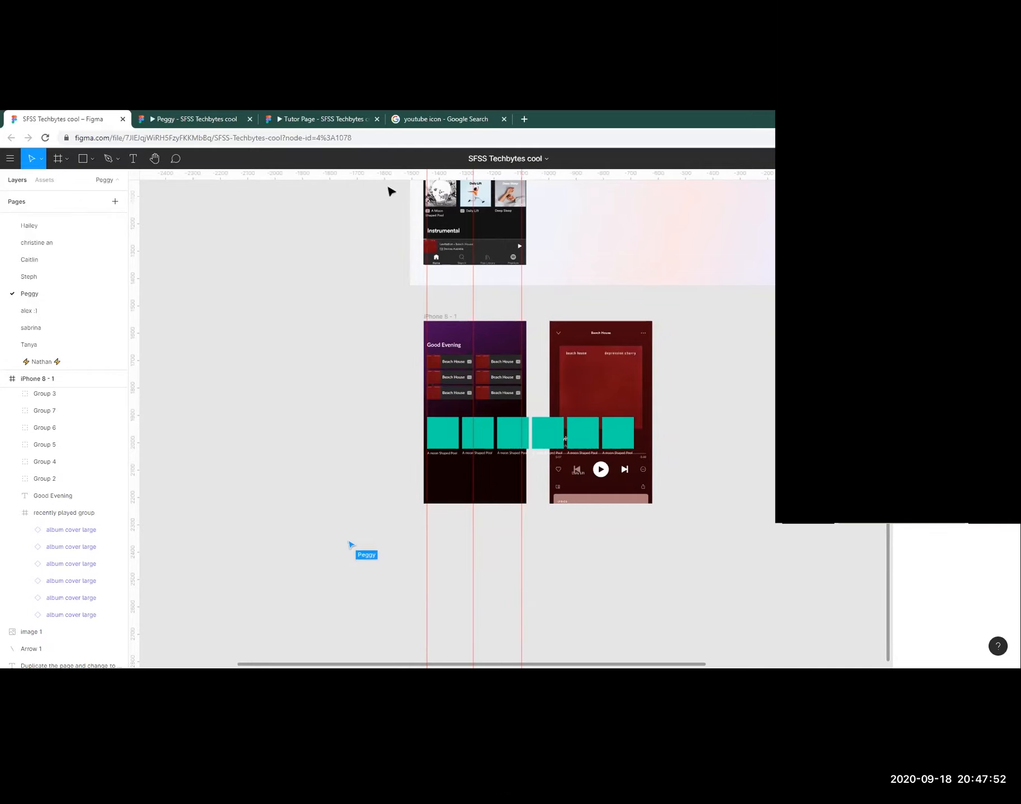
pyautogui.click(212, 118)
pyautogui.moveTo(530, 449); pyautogui.dragTo(370, 470)
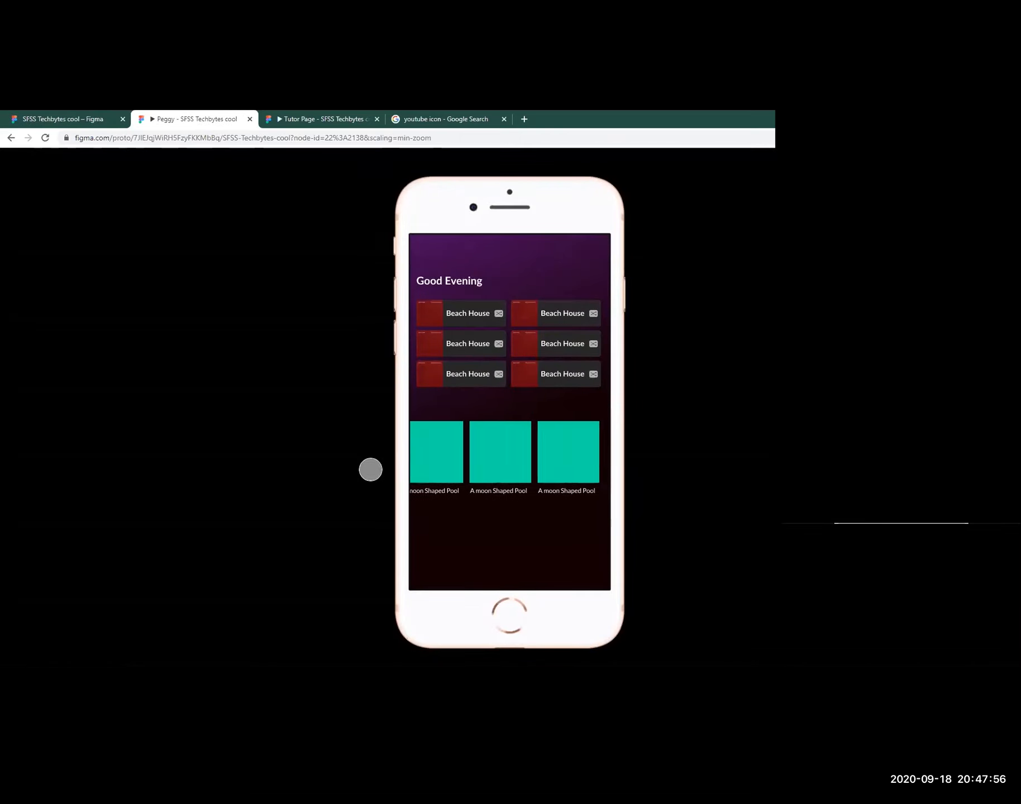
pyautogui.click(55, 117)
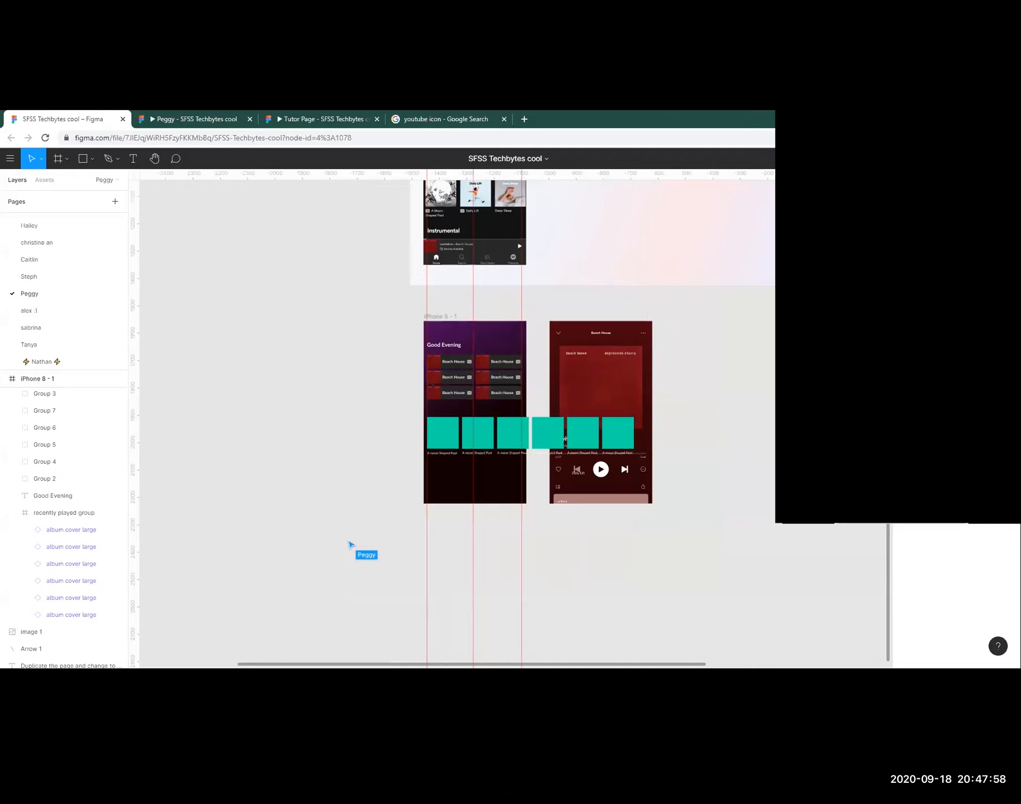
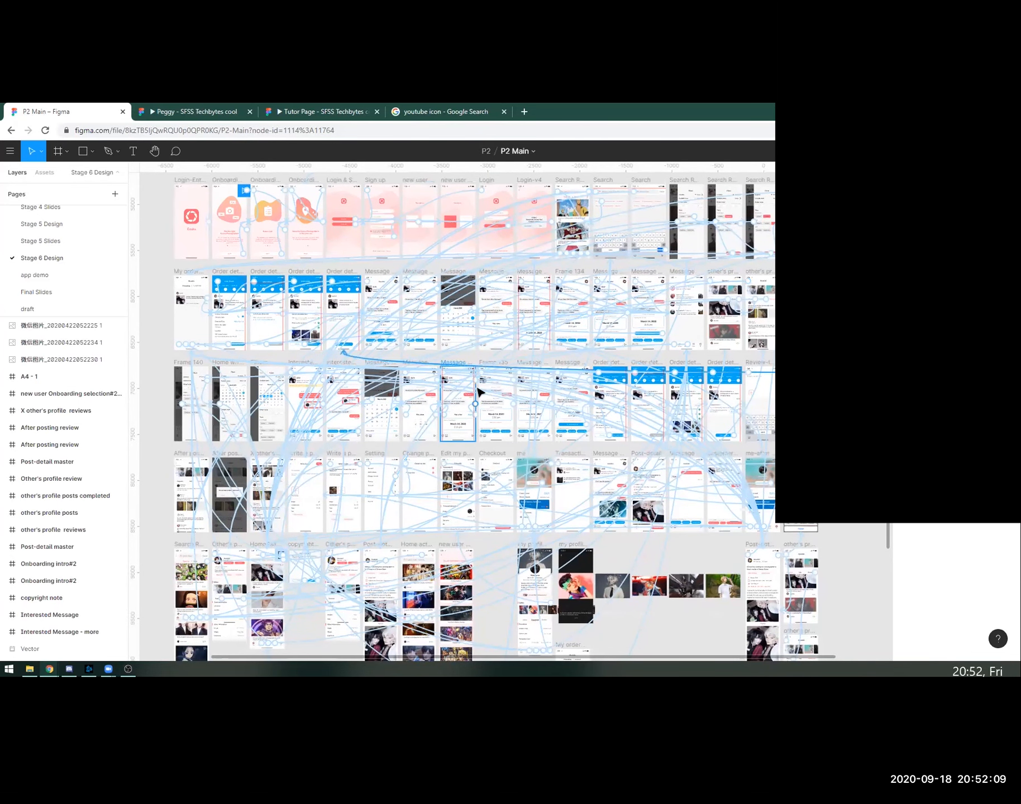
# In the P2 Main file, view the Stage 5 Slides and Stage 5 Design pages and go back to Stage 6 Design.
pyautogui.scroll(-1, 523, 455)
pyautogui.scroll(2, 591, 461)
pyautogui.click(50, 239)
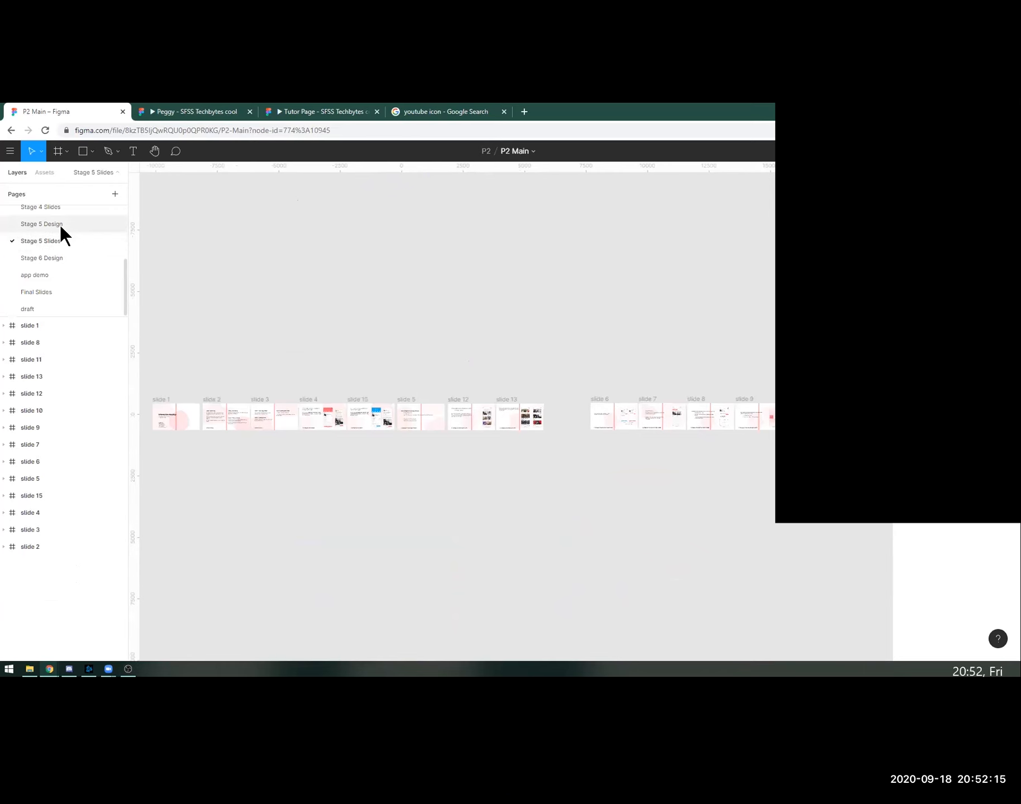
pyautogui.click(60, 225)
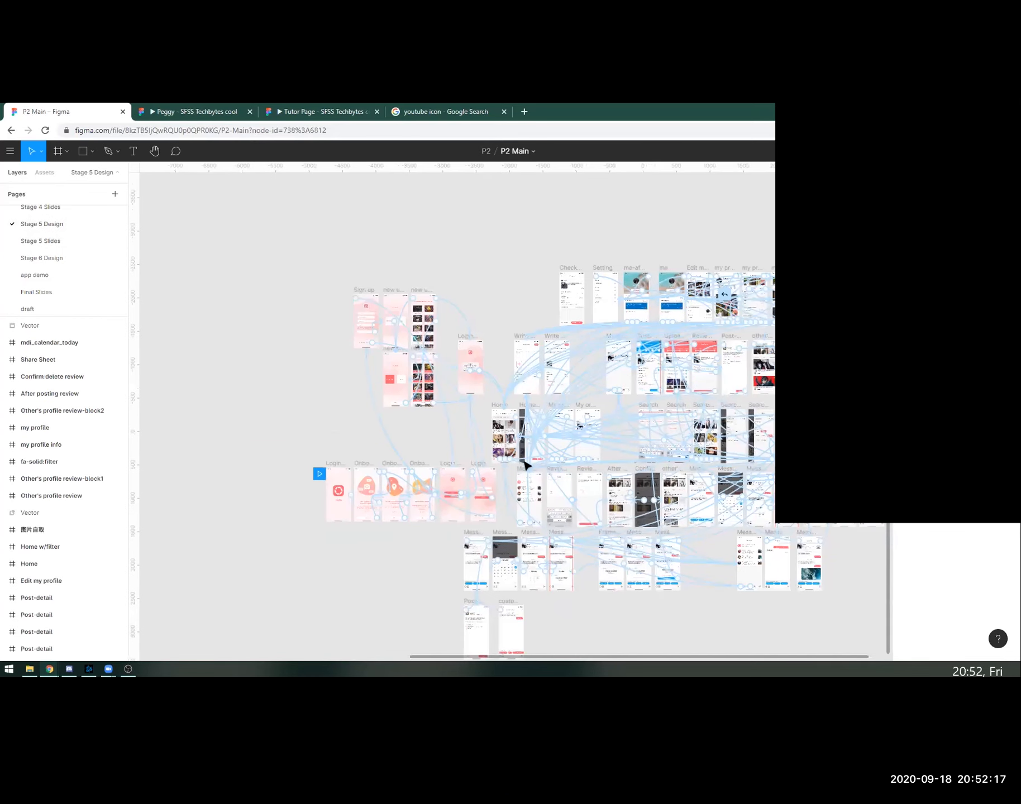
pyautogui.click(67, 257)
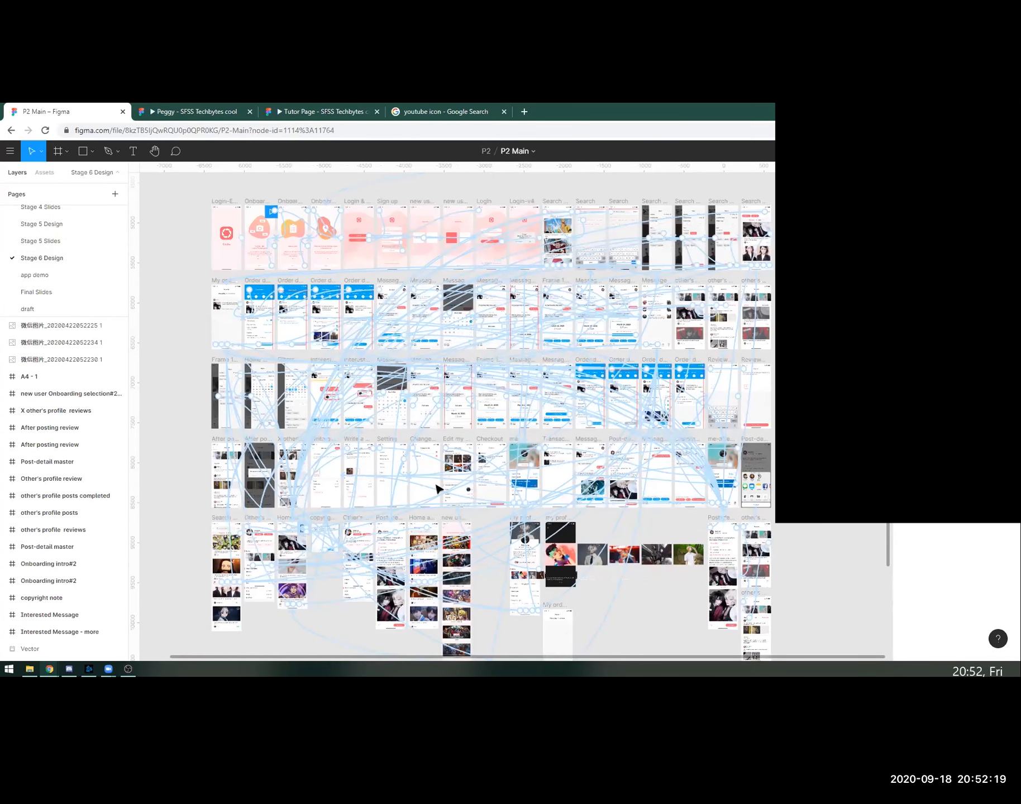
# Examine the prototype connections across the Stage 6 Design screens and show the file's component assets.
pyautogui.scroll(2, 439, 511)
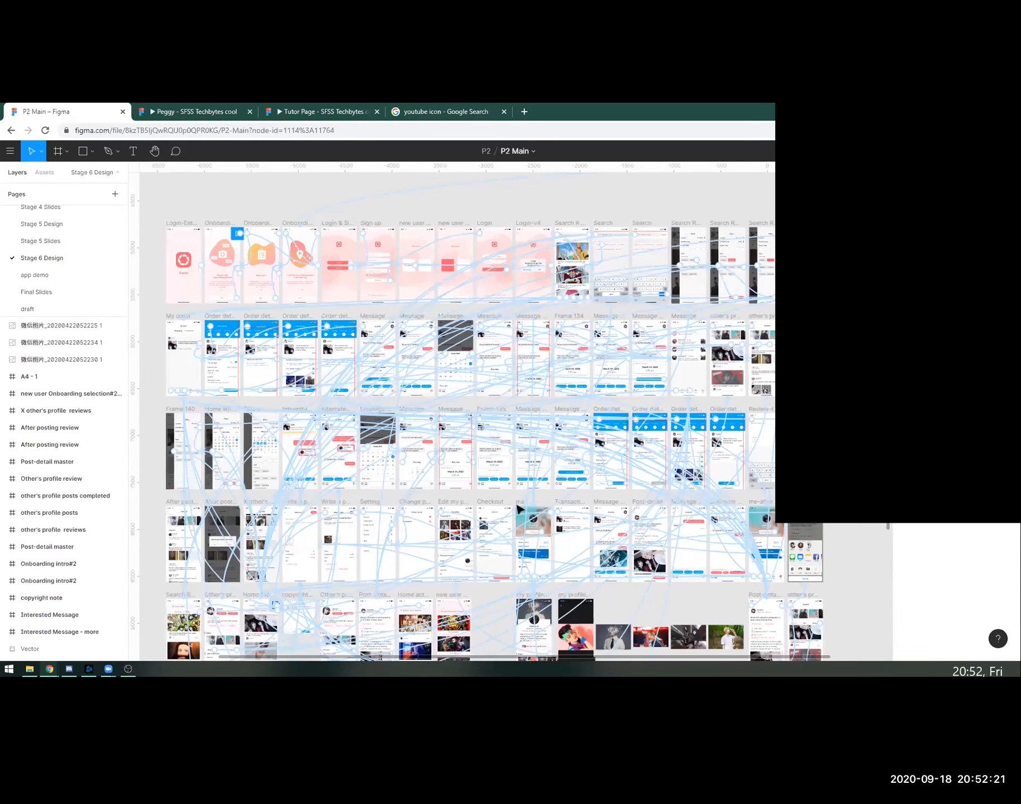
pyautogui.scroll(-1, 497, 525)
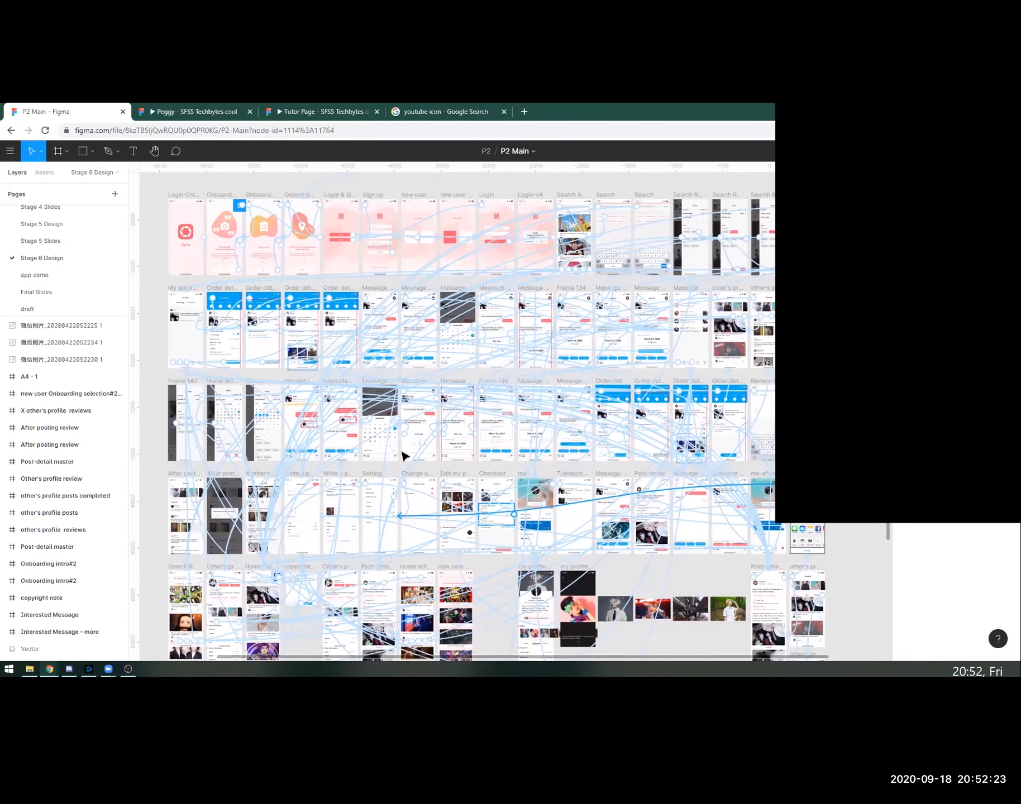
pyautogui.scroll(3, 56, 251)
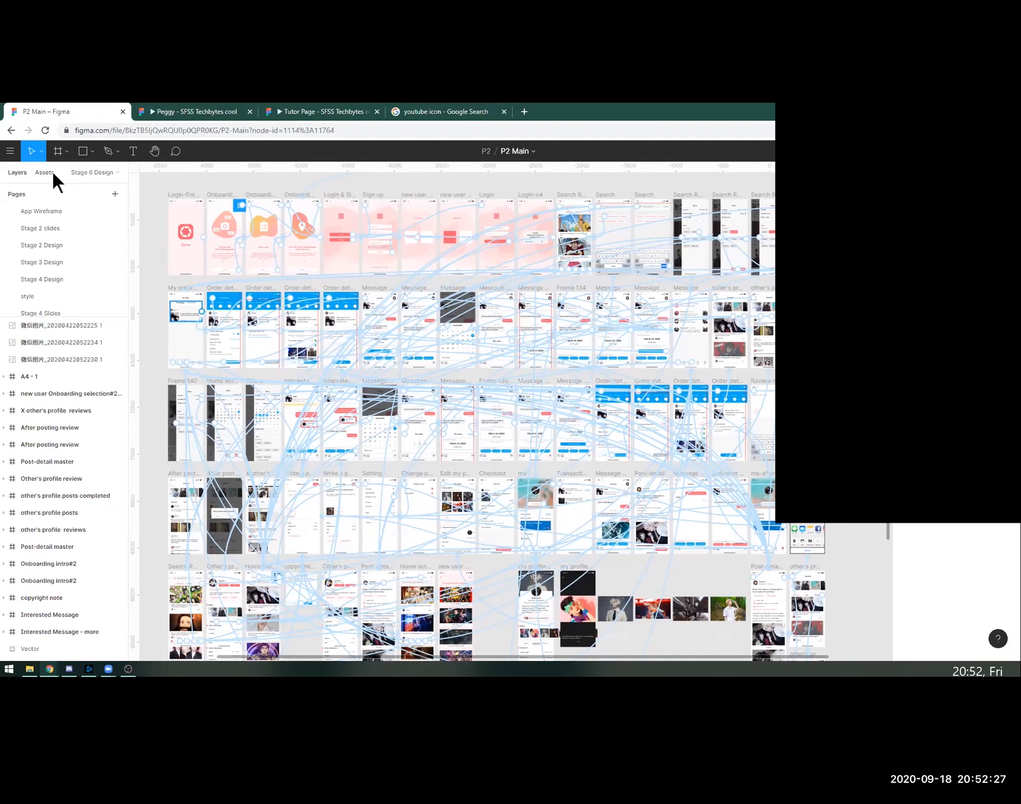
pyautogui.click(53, 172)
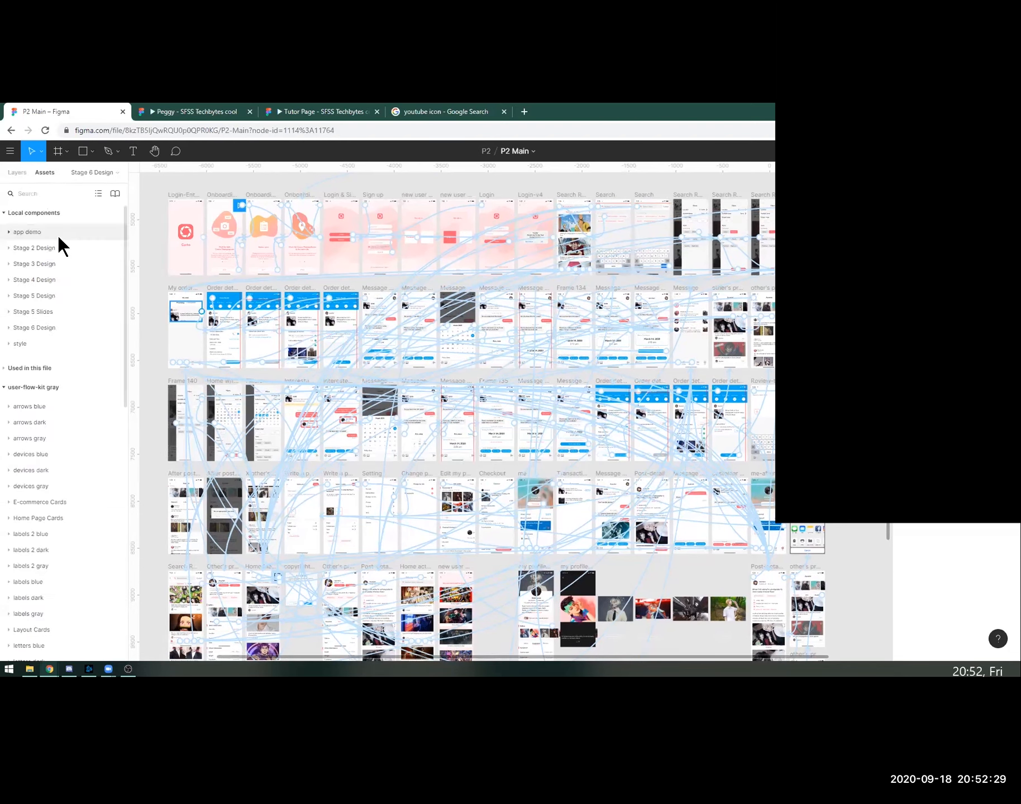
# Look through the component groups in the P2 Main assets, including arrows blue and Stage 2 Design, and collapse them again.
pyautogui.click(7, 407)
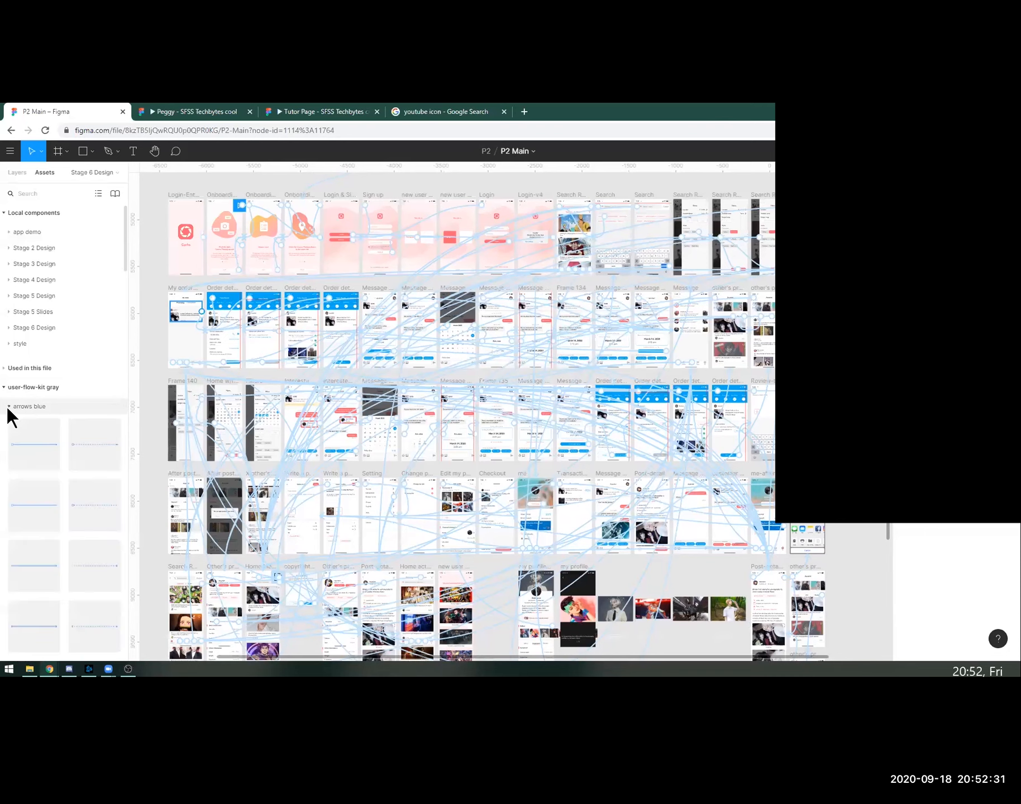
pyautogui.click(7, 406)
pyautogui.click(10, 312)
pyautogui.click(10, 312)
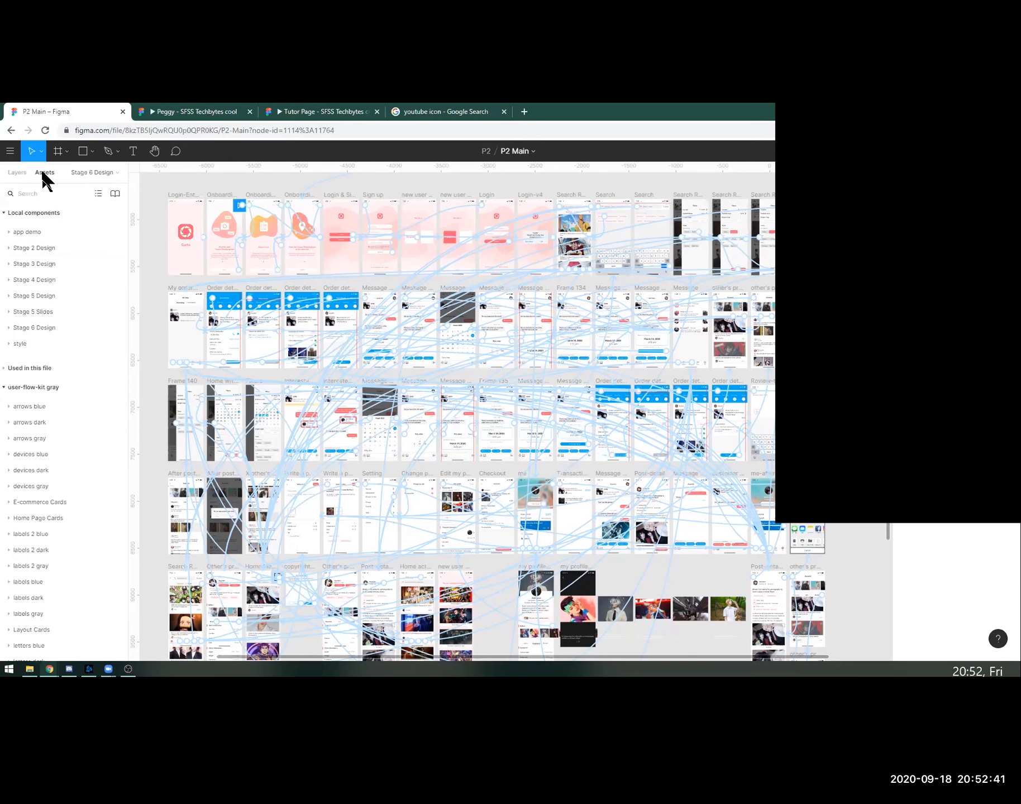
pyautogui.click(9, 249)
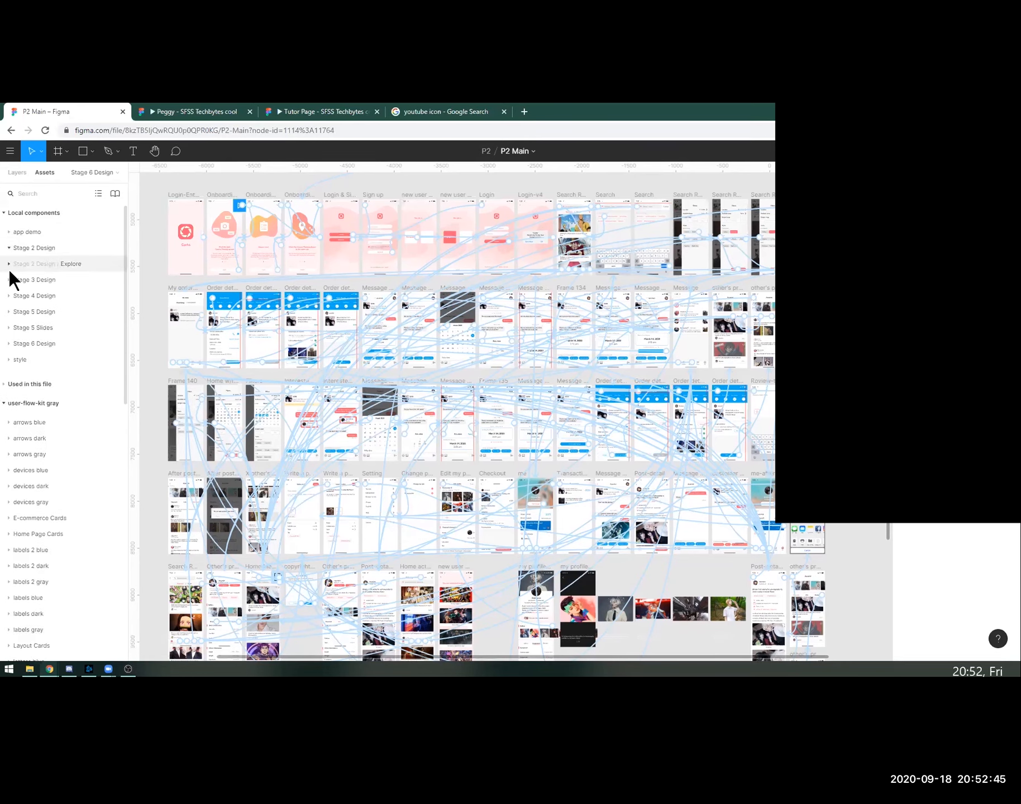
pyautogui.click(8, 280)
pyautogui.click(8, 247)
pyautogui.click(9, 264)
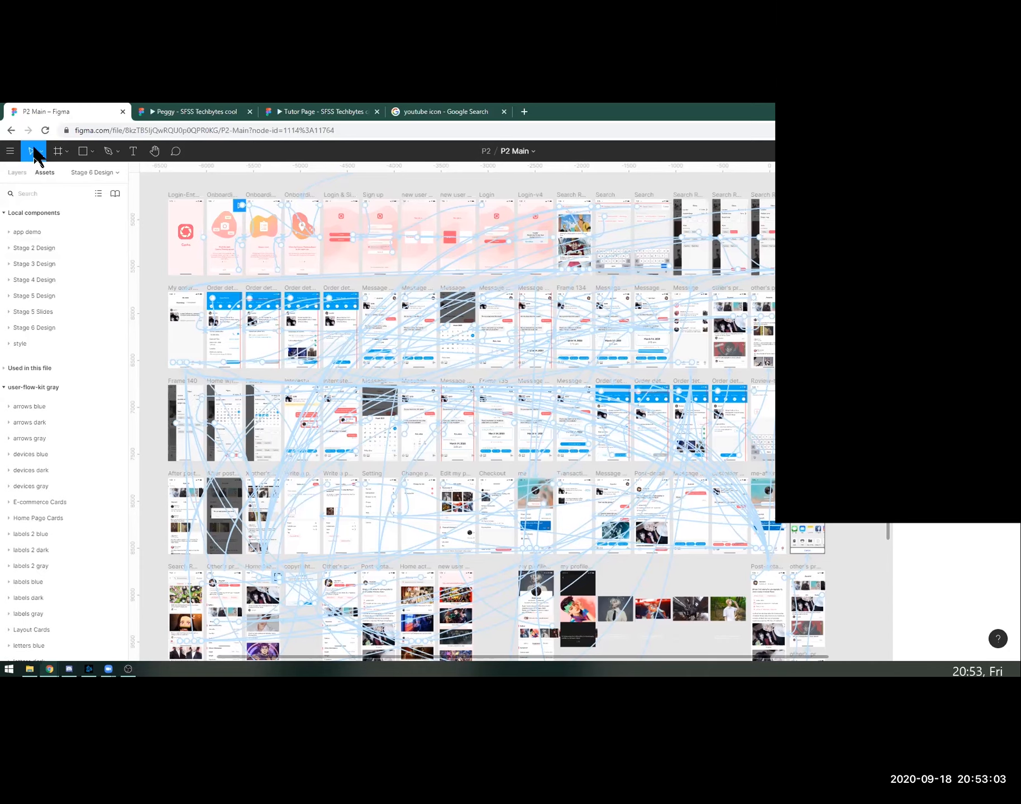
# Leave the P2 Main file for the file browser and show the recently viewed files.
pyautogui.click(11, 151)
pyautogui.click(27, 174)
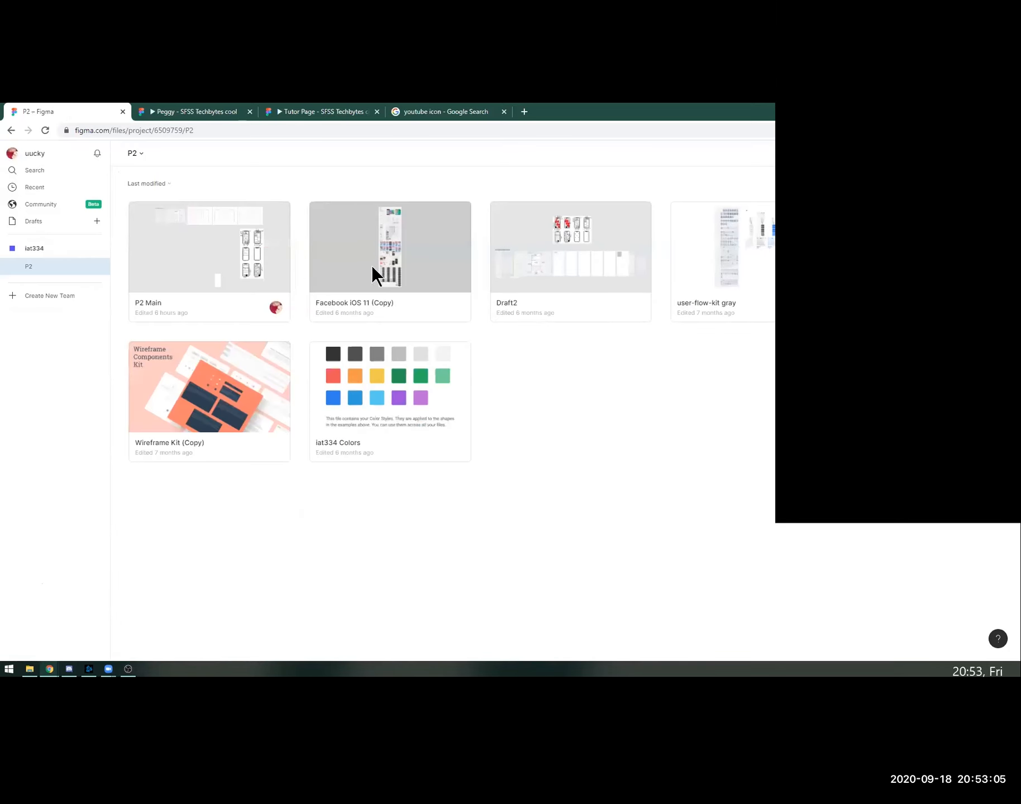
pyautogui.click(518, 261)
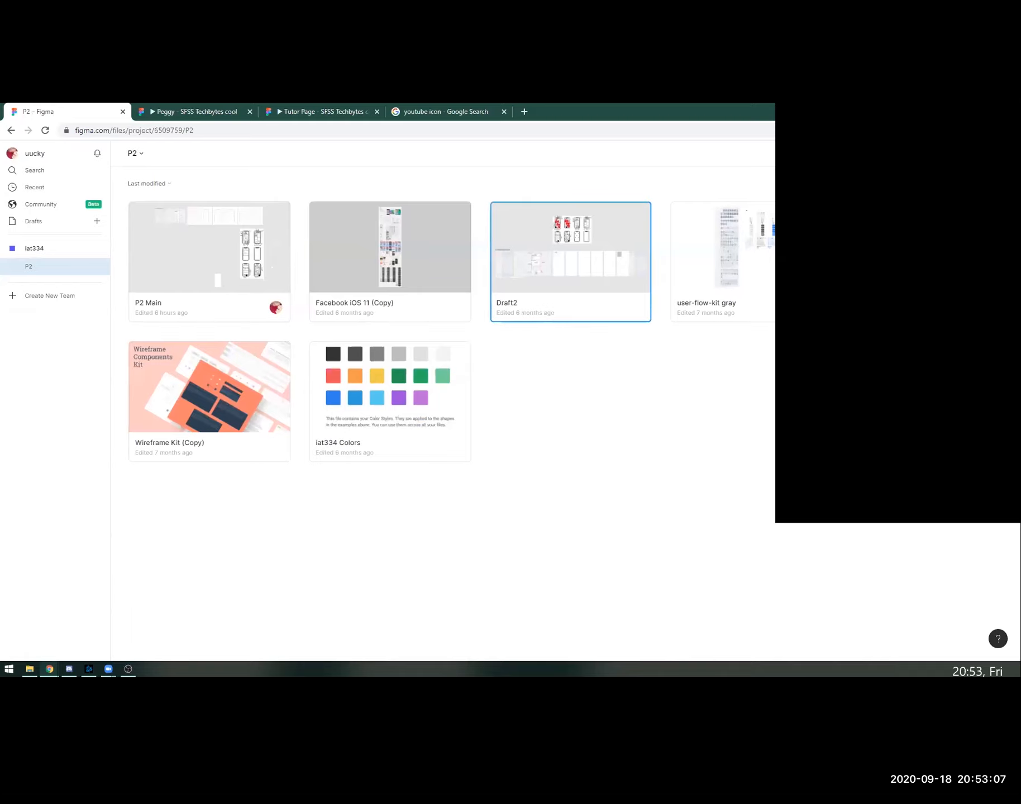
pyautogui.click(42, 219)
pyautogui.click(36, 175)
pyautogui.click(41, 186)
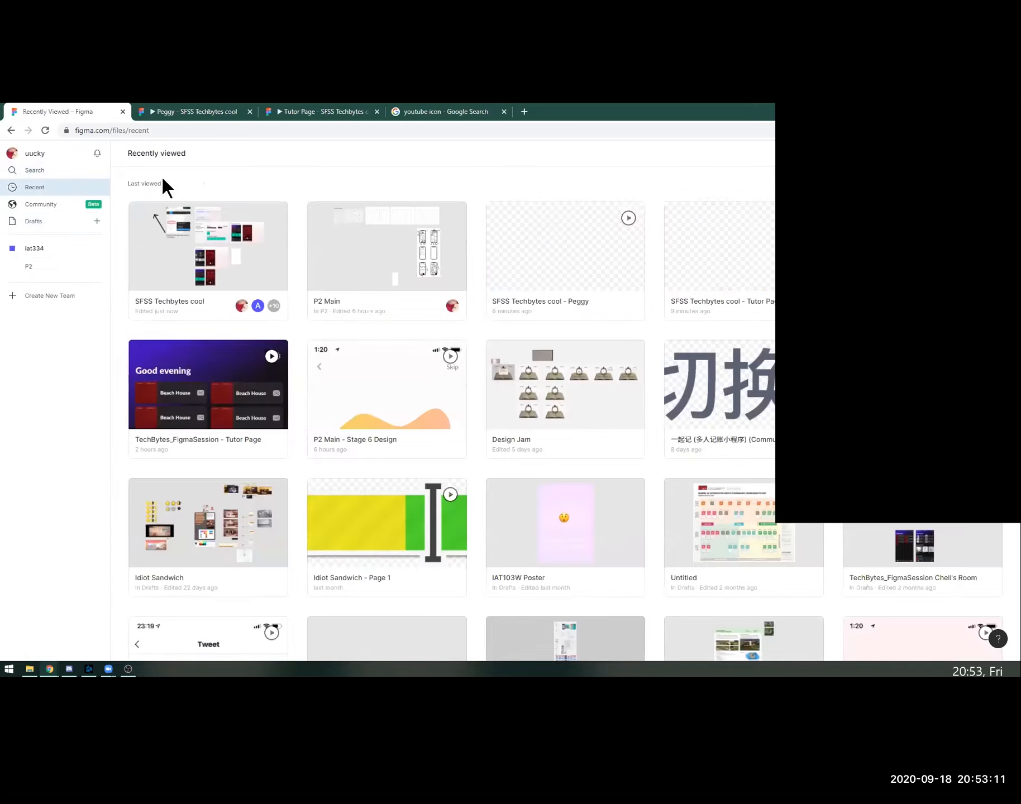
pyautogui.click(549, 249)
pyautogui.doubleClick(764, 256)
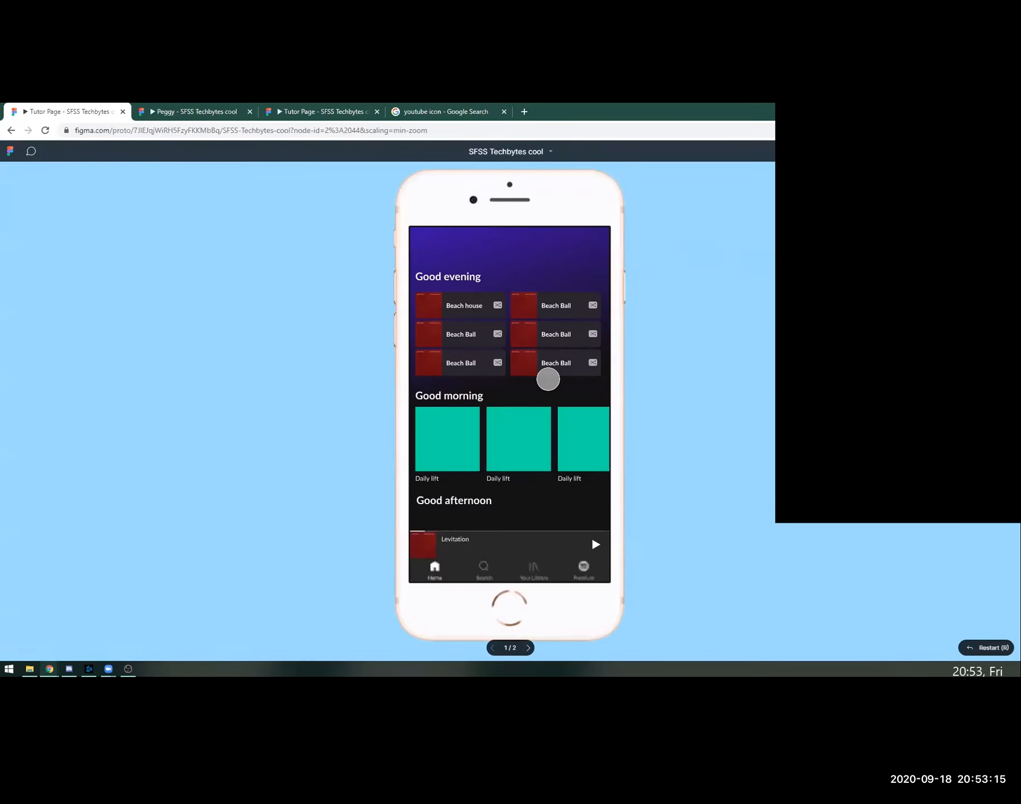
pyautogui.click(10, 152)
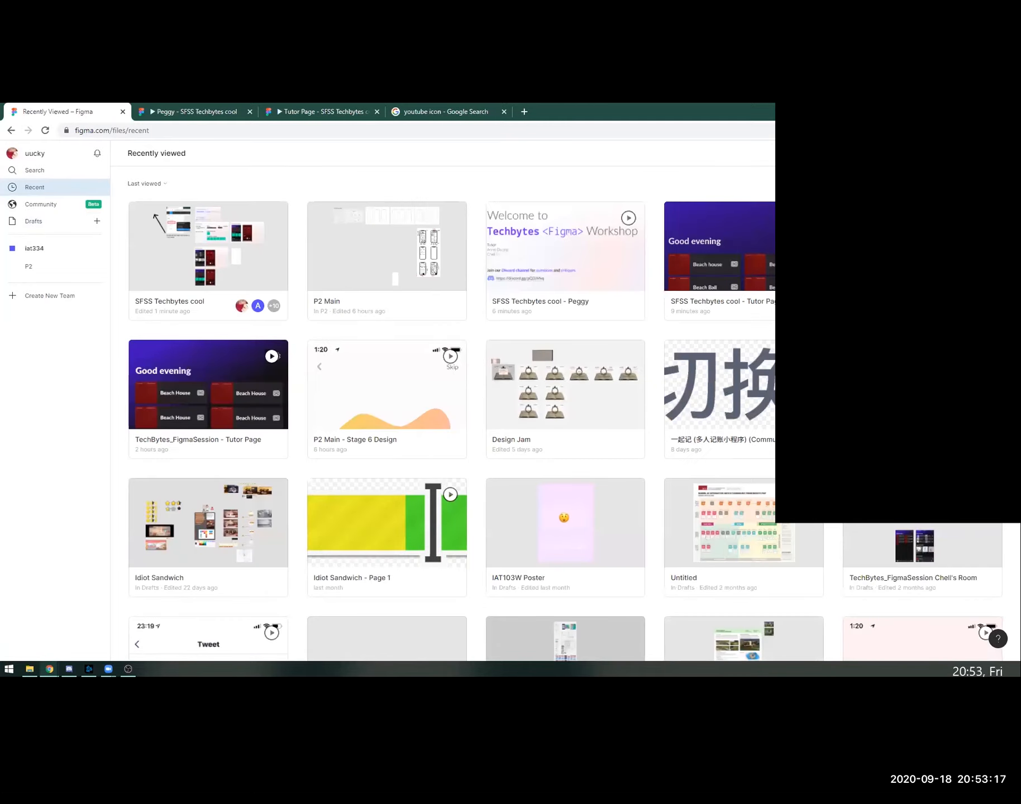
# Open the SFSS Techbytes cool design file and view the workshop frames on its Tutor Page.
pyautogui.doubleClick(194, 244)
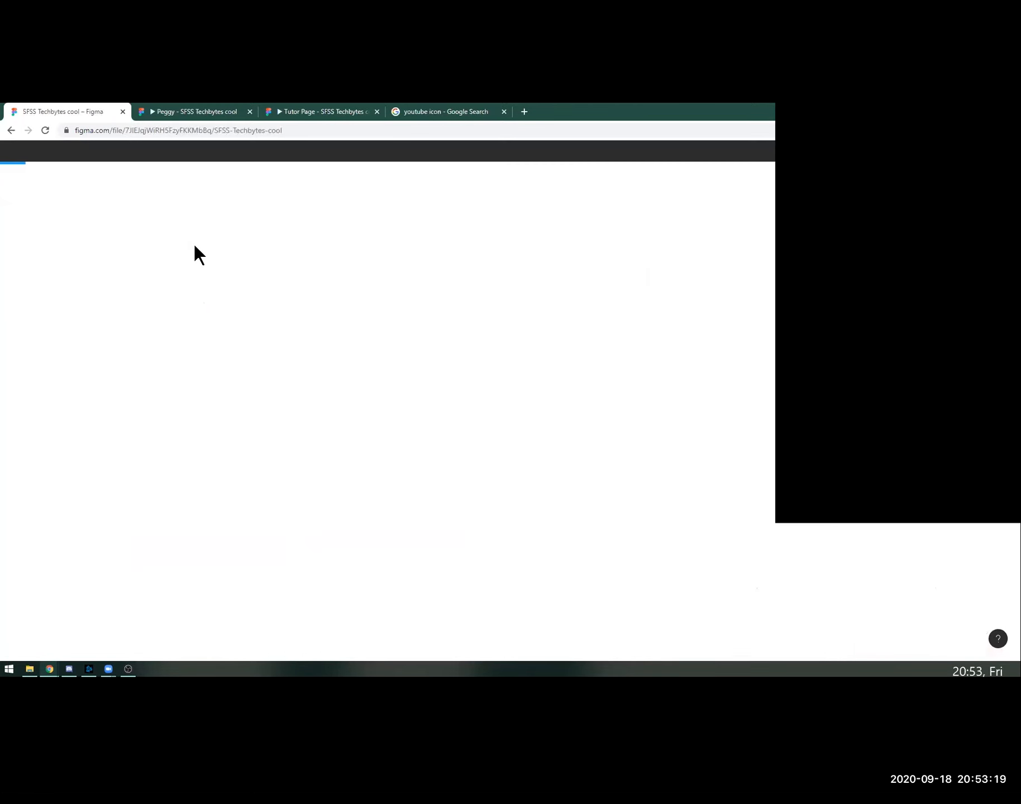
pyautogui.scroll(-1, 470, 334)
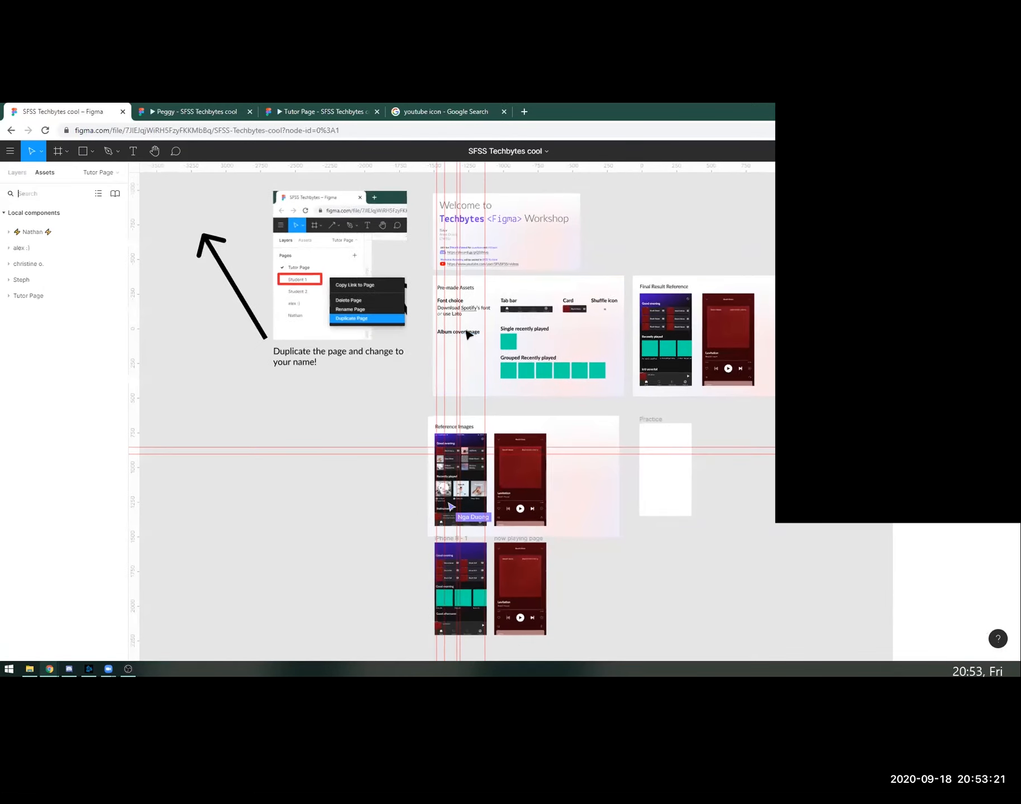
pyautogui.scroll(3, 495, 307)
pyautogui.scroll(-4, 497, 311)
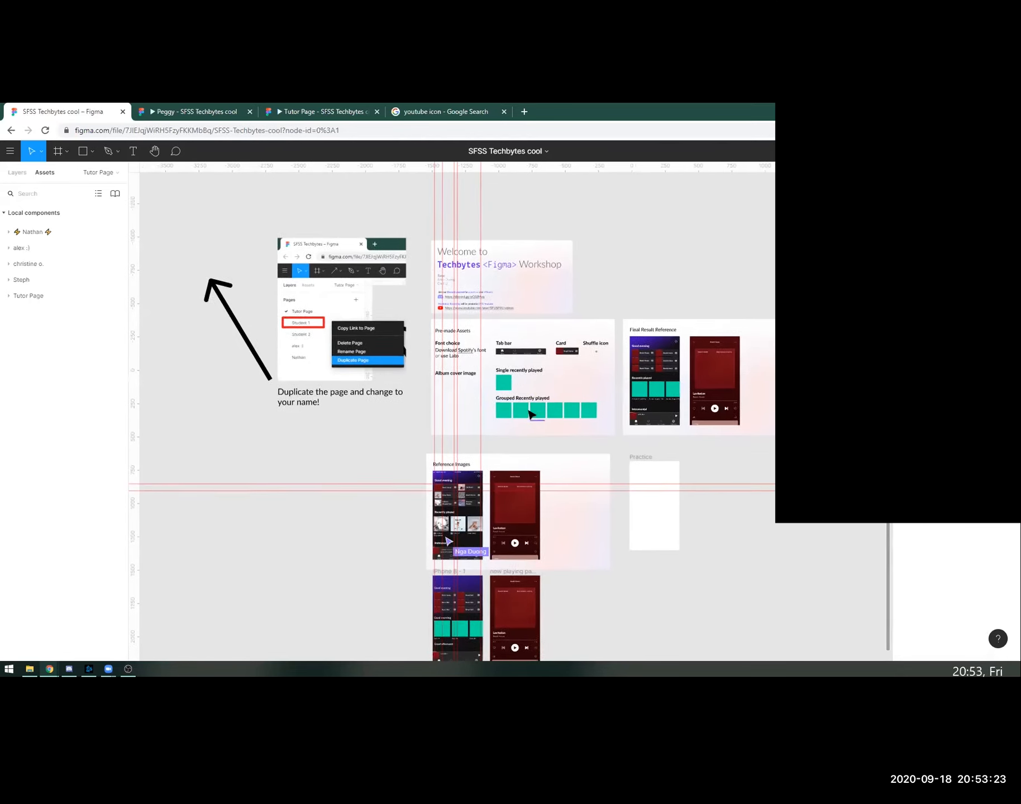
pyautogui.scroll(-1, 496, 345)
pyautogui.moveTo(496, 345); pyautogui.dragTo(507, 373)
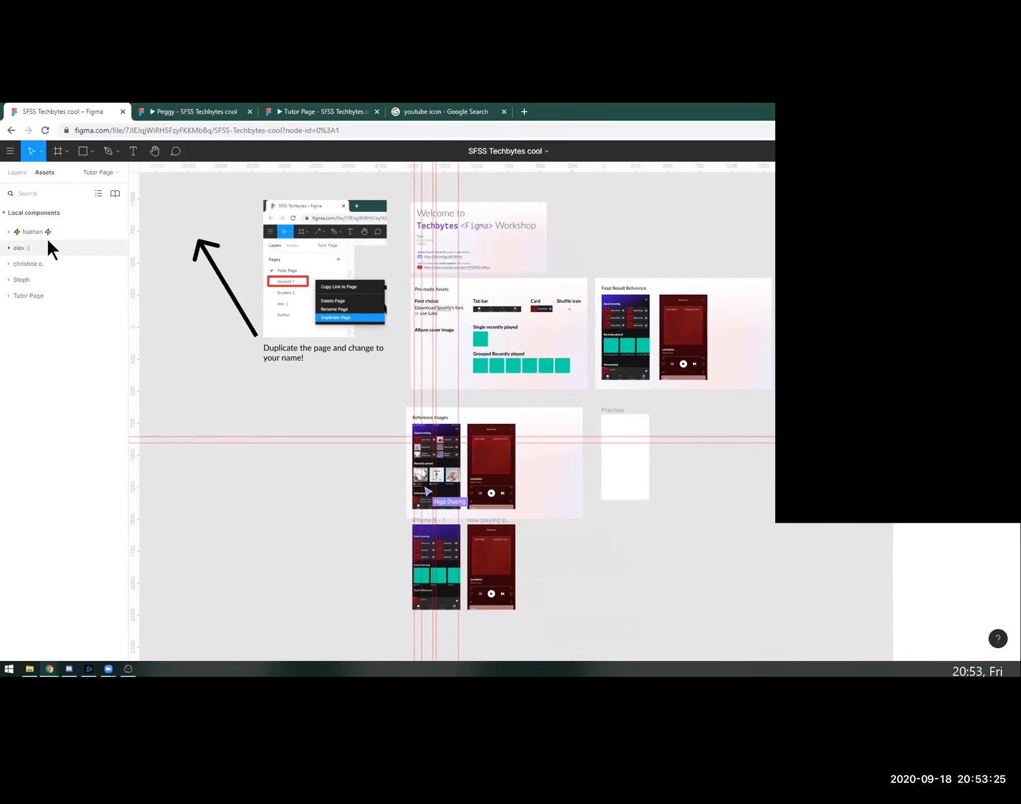
# Check the local components stored under two participants' pages, including the card components, and collapse those groups.
pyautogui.click(17, 173)
pyautogui.click(42, 173)
pyautogui.click(9, 248)
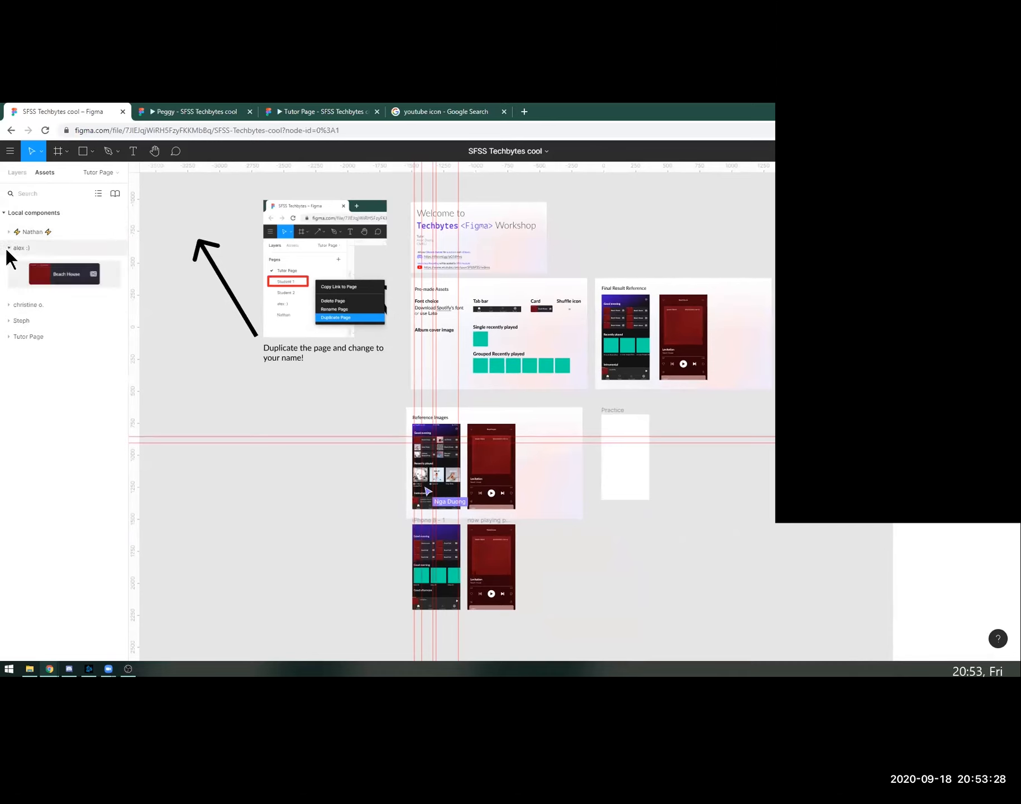
pyautogui.click(9, 305)
pyautogui.click(9, 361)
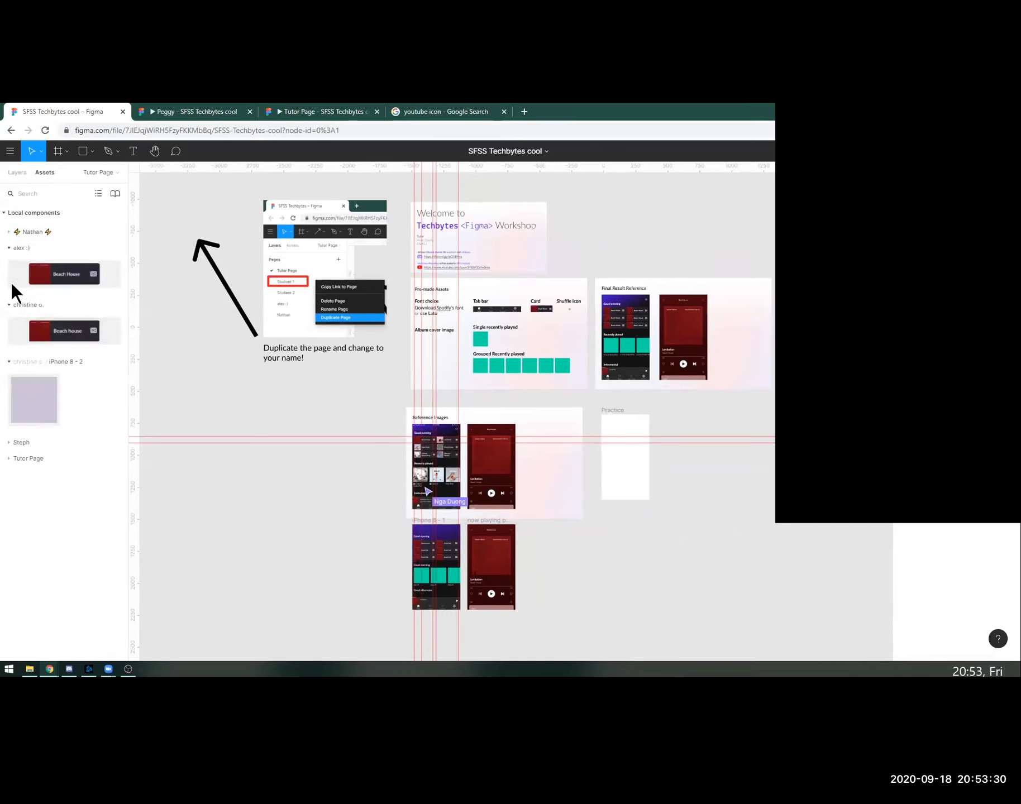
pyautogui.click(9, 248)
pyautogui.click(8, 264)
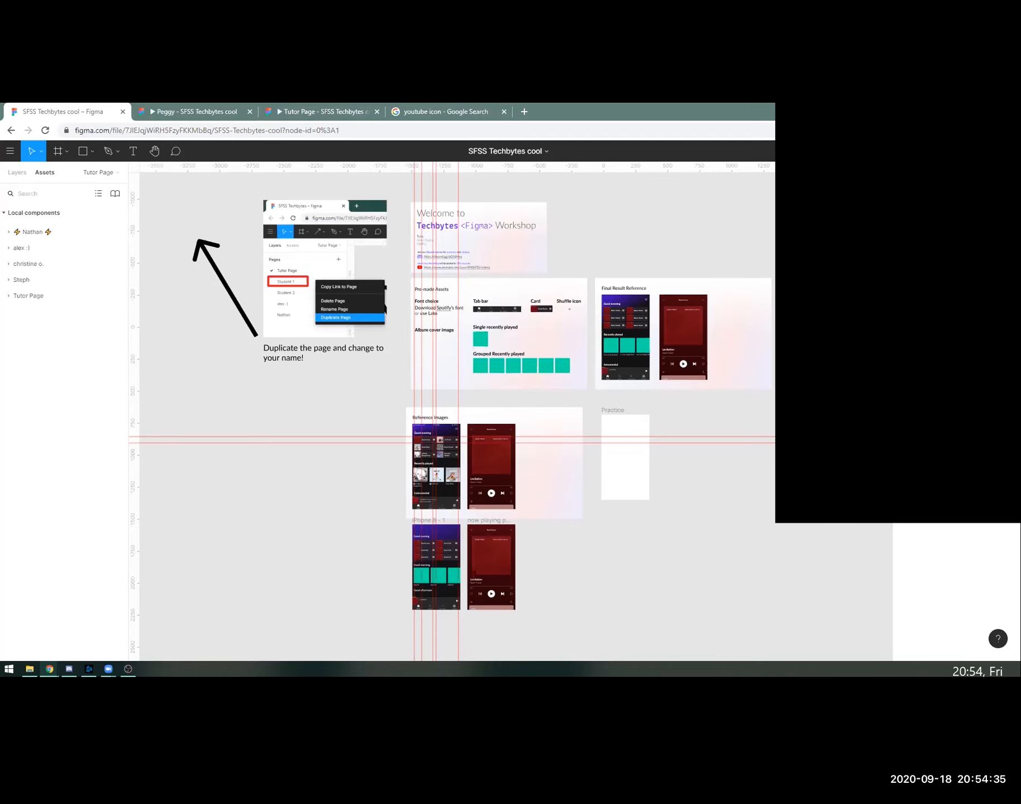
# Take a closer look at the Welcome to Techbytes <Figma> Workshop frame with its Discord and YouTube links.
pyautogui.scroll(8, 435, 234)
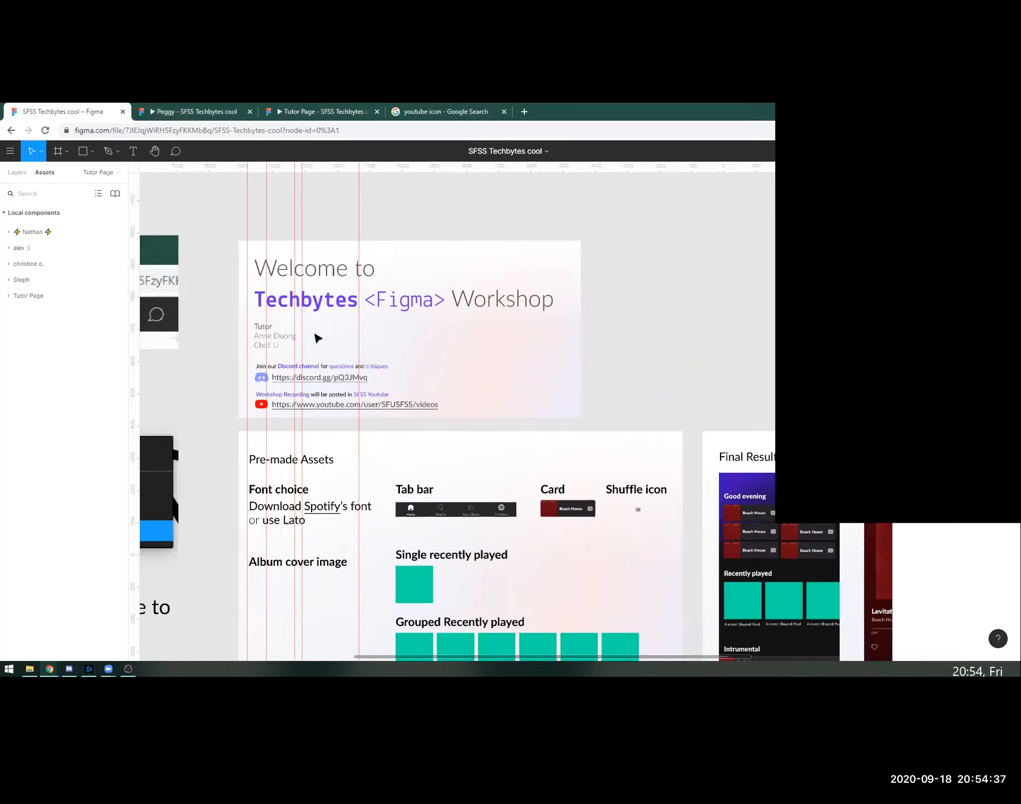